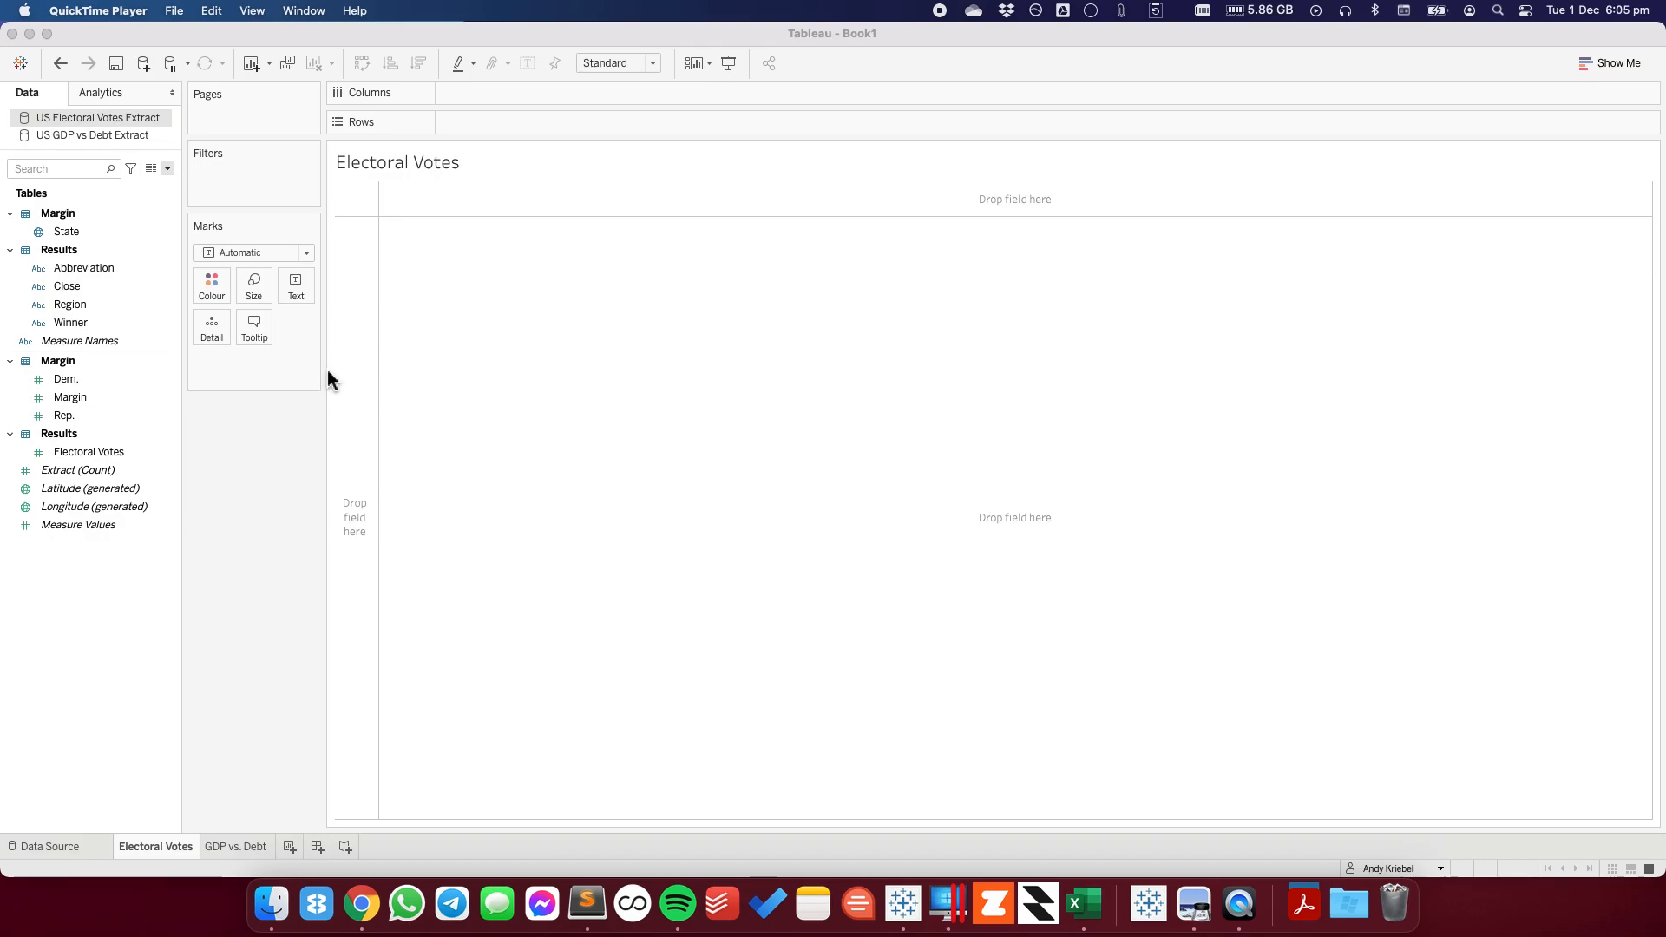
# - Build a bar chart with State on rows and the Dem. and Rep. measures combined on one shared horizontal axis
pyautogui.moveTo(74, 235); pyautogui.dragTo(347, 350)
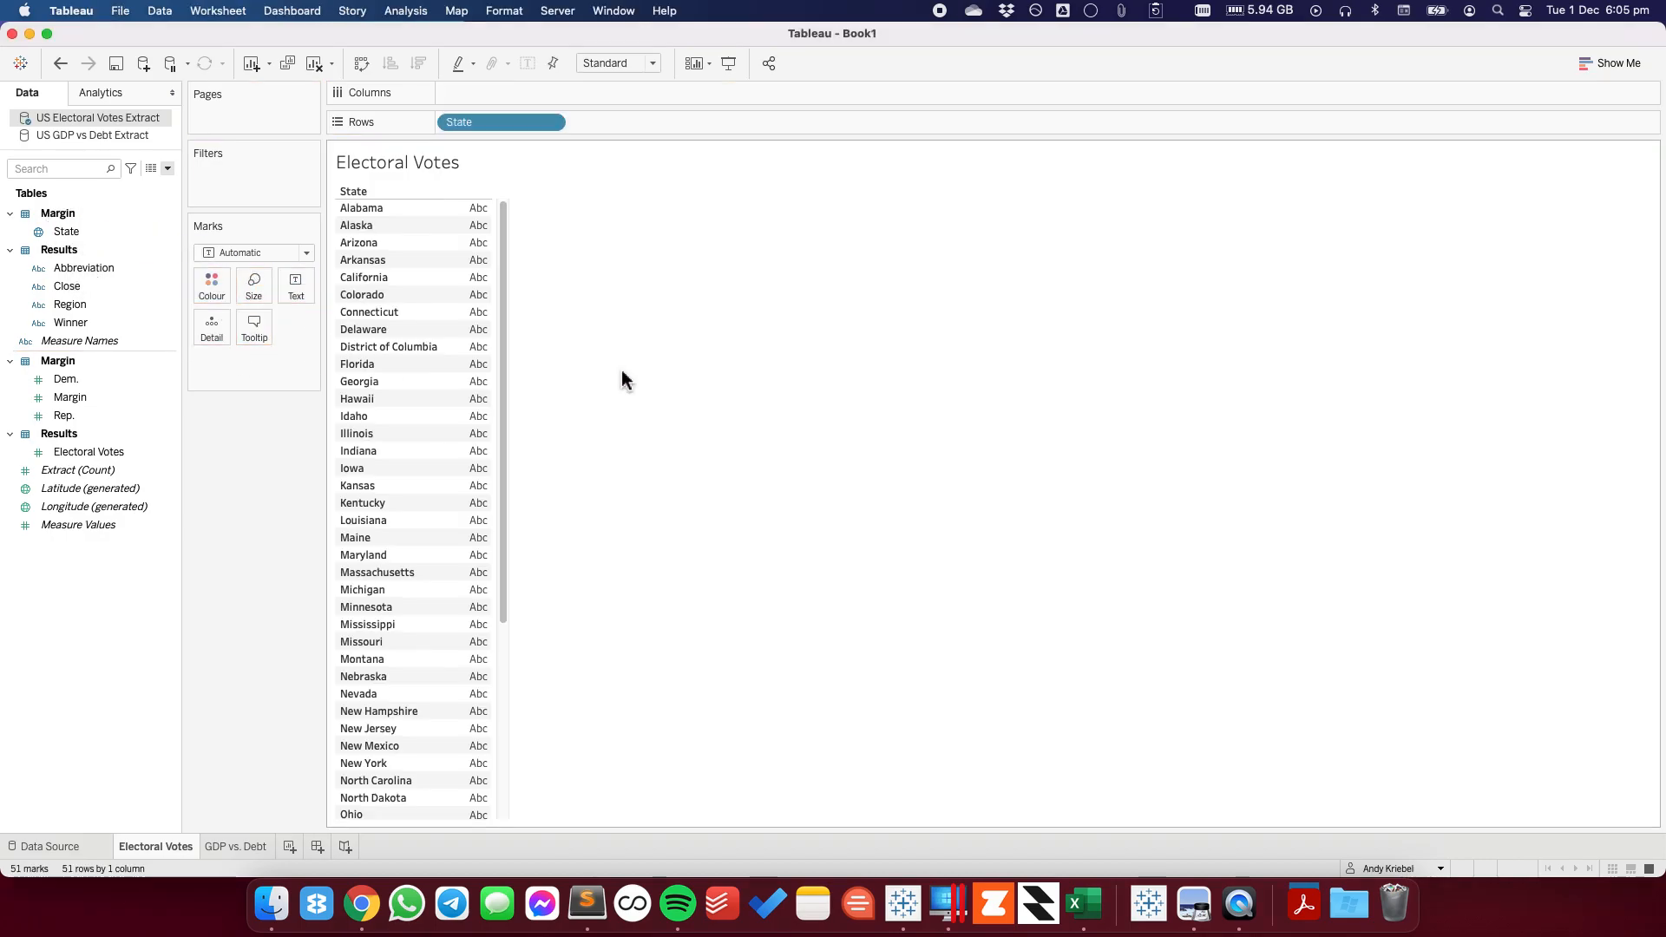
pyautogui.click(74, 380)
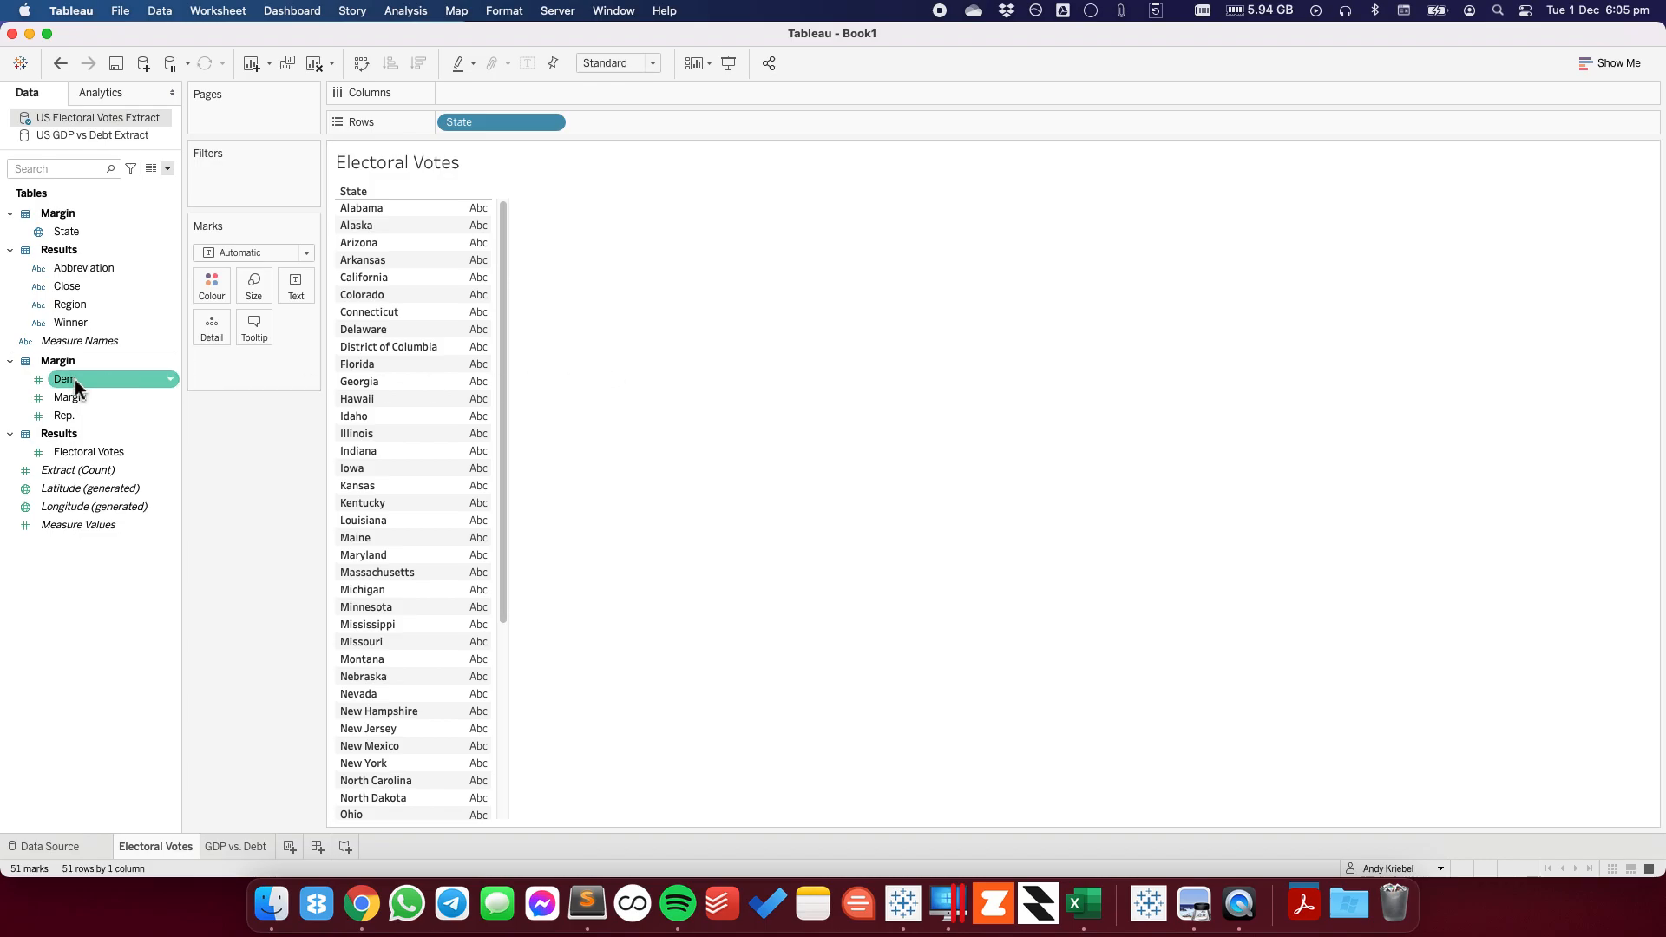
pyautogui.moveTo(76, 386); pyautogui.dragTo(477, 95)
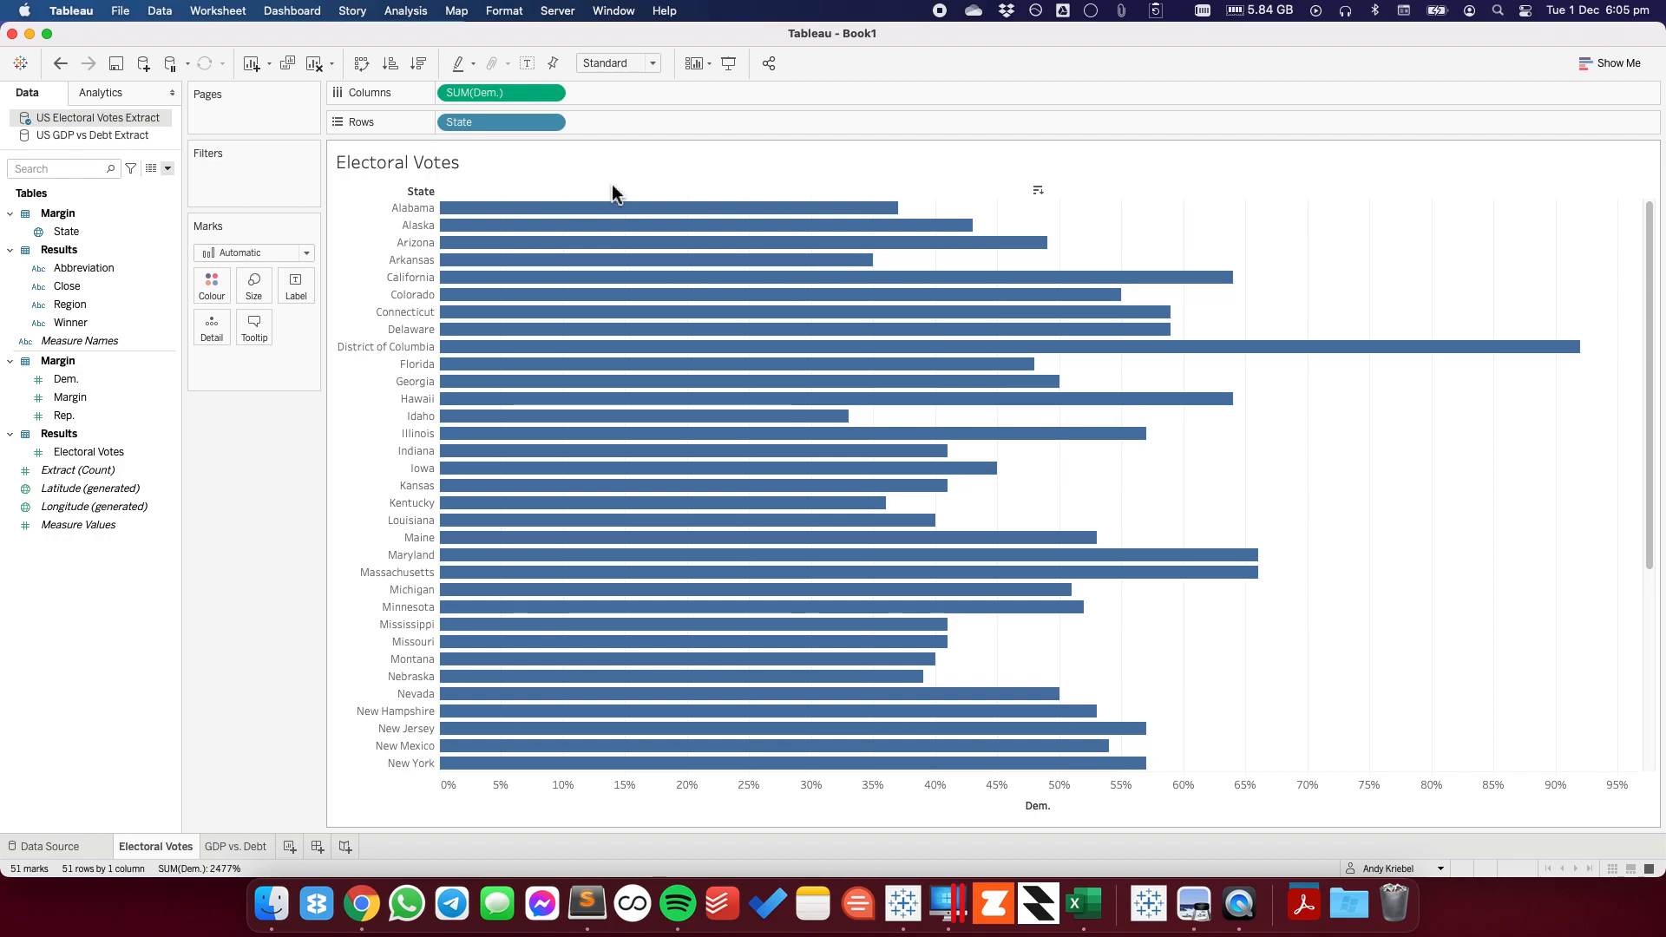
pyautogui.moveTo(106, 418); pyautogui.dragTo(746, 798)
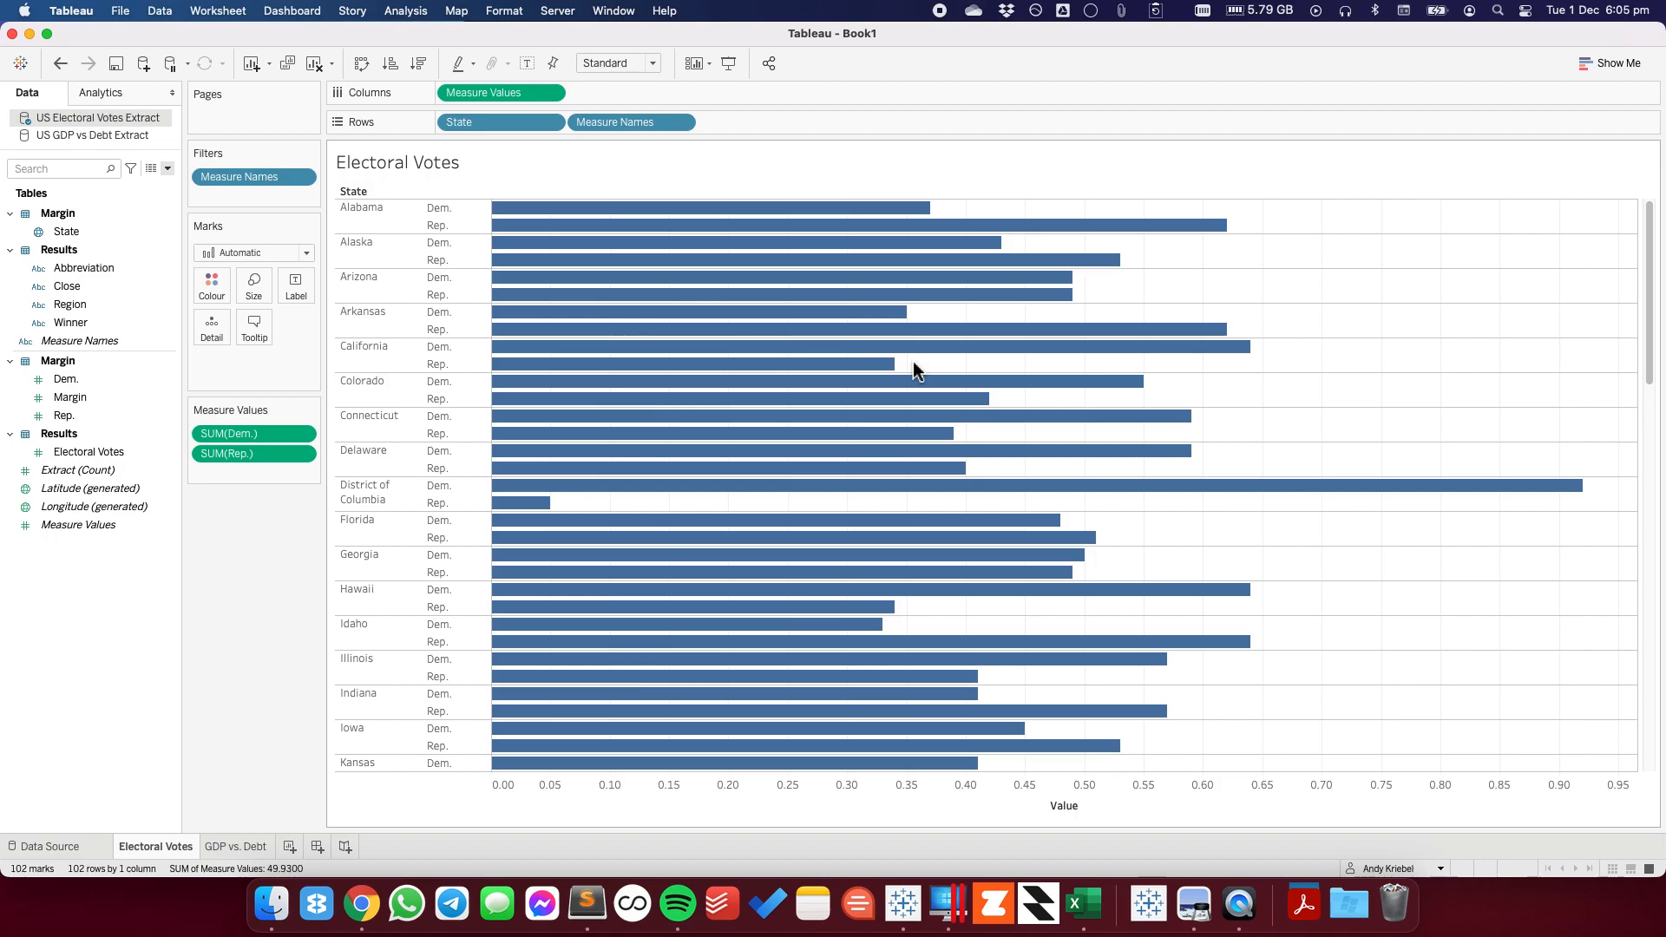
# - Create a calculated field named "Dem -" that negates Dem., and substitute it for SUM(Dem.) in the chart's measure values
pyautogui.rightClick(76, 581)
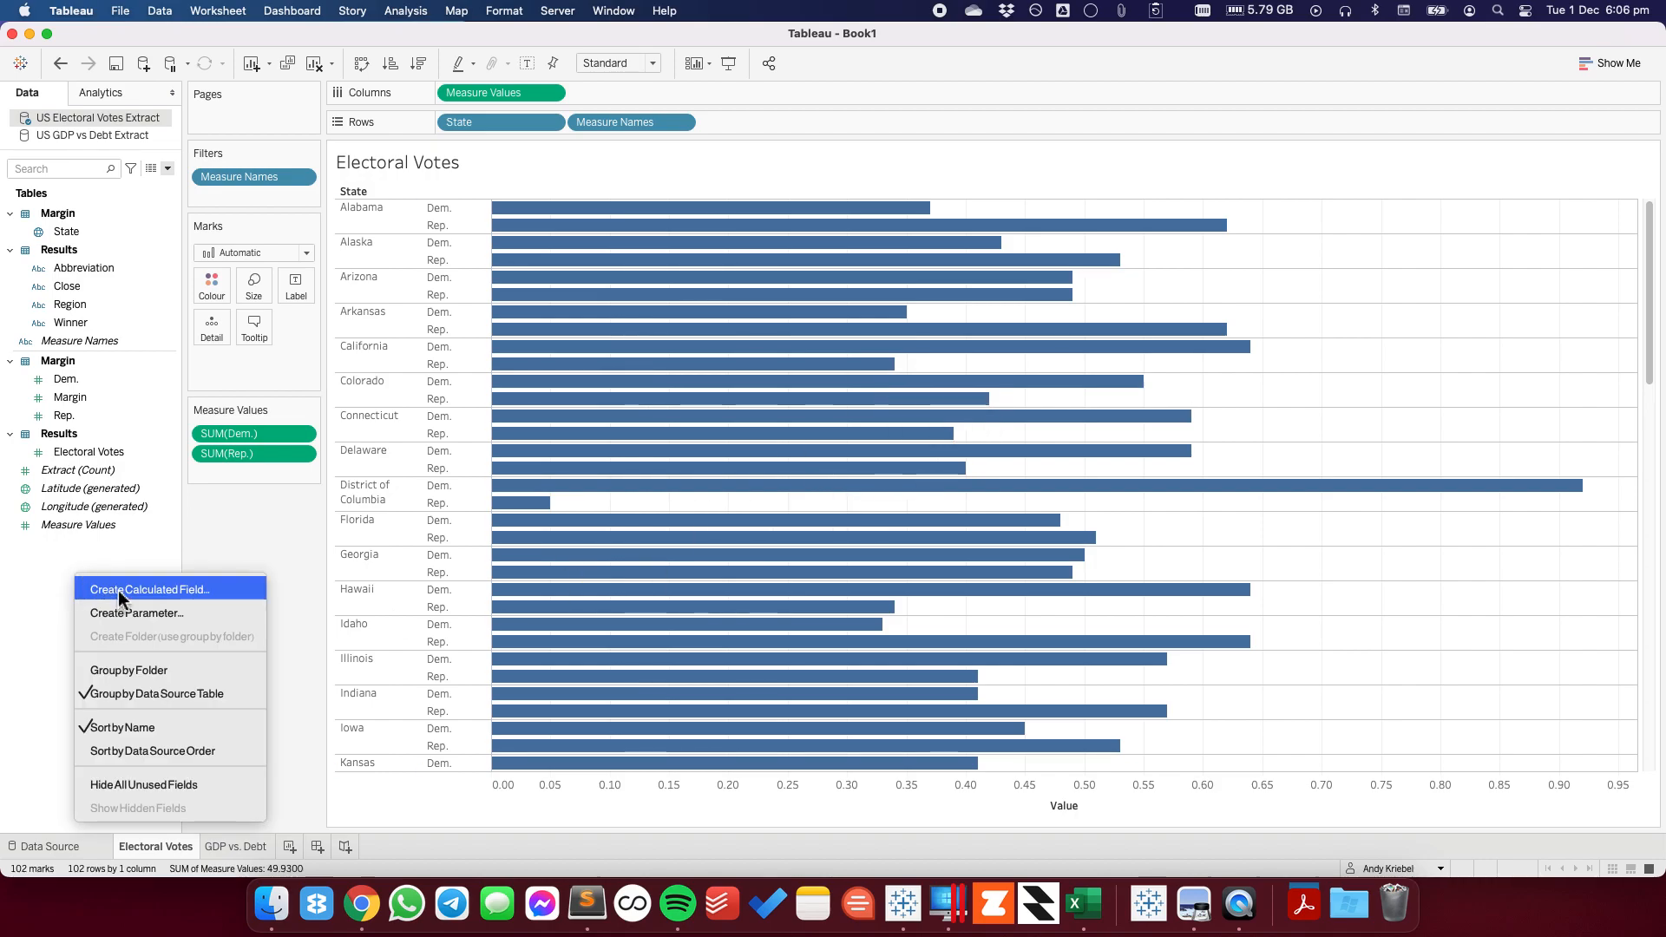
pyautogui.click(118, 590)
pyautogui.write('Dem -')
pyautogui.click(532, 629)
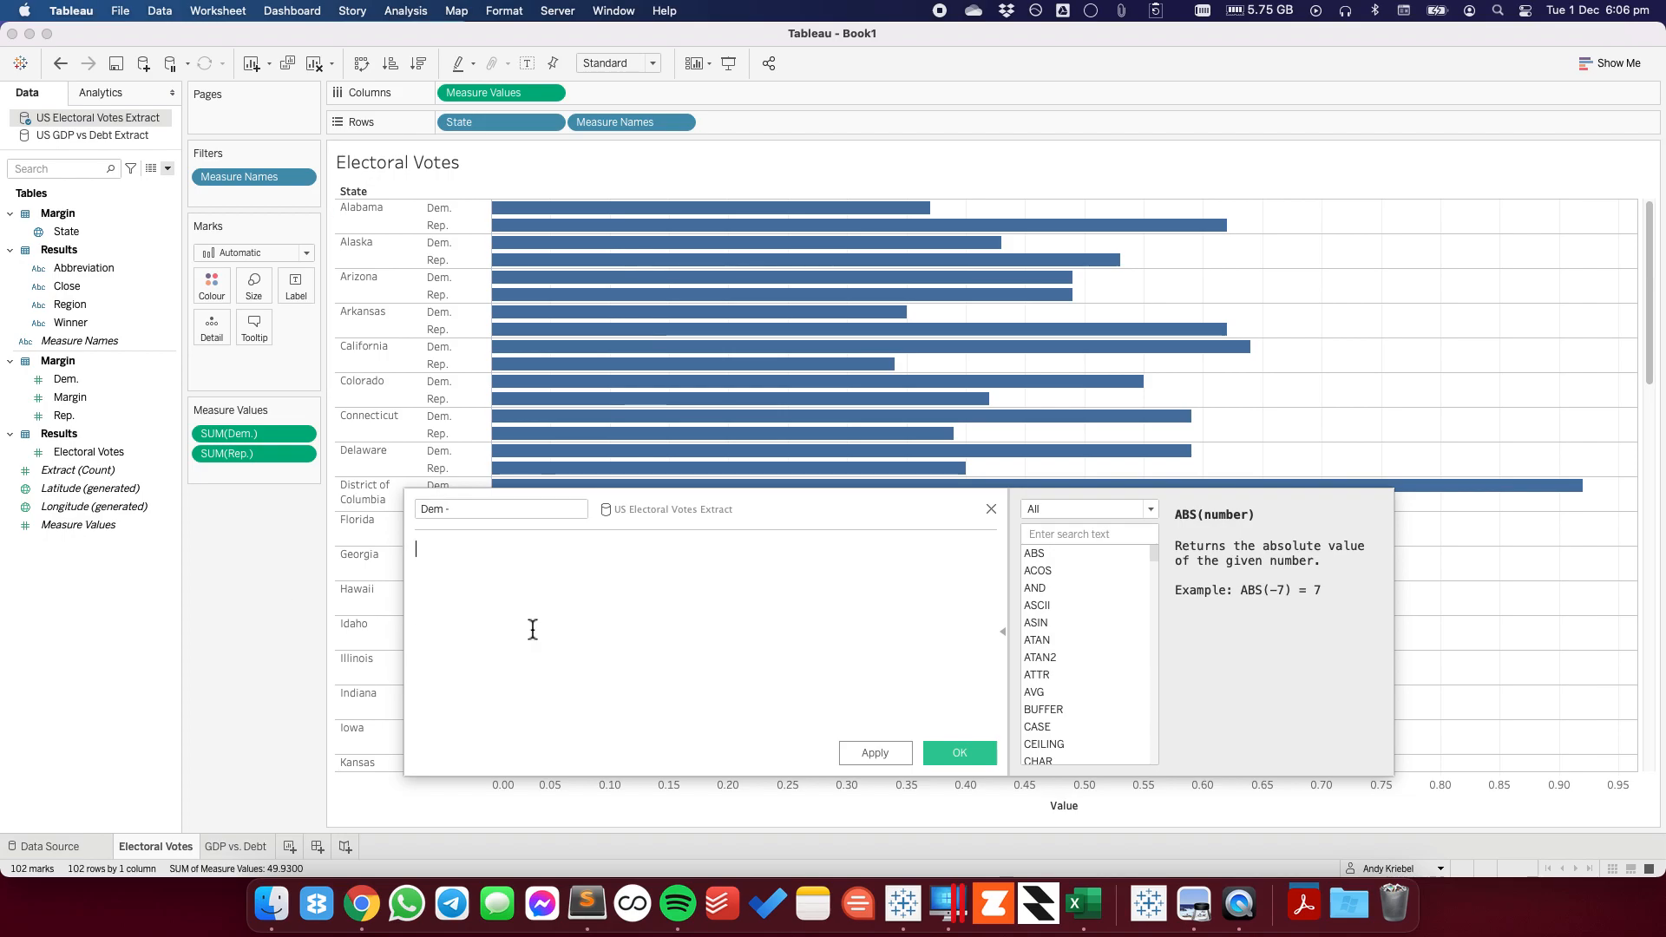
pyautogui.write('-dem')
pyautogui.press('Return')
pyautogui.click(960, 752)
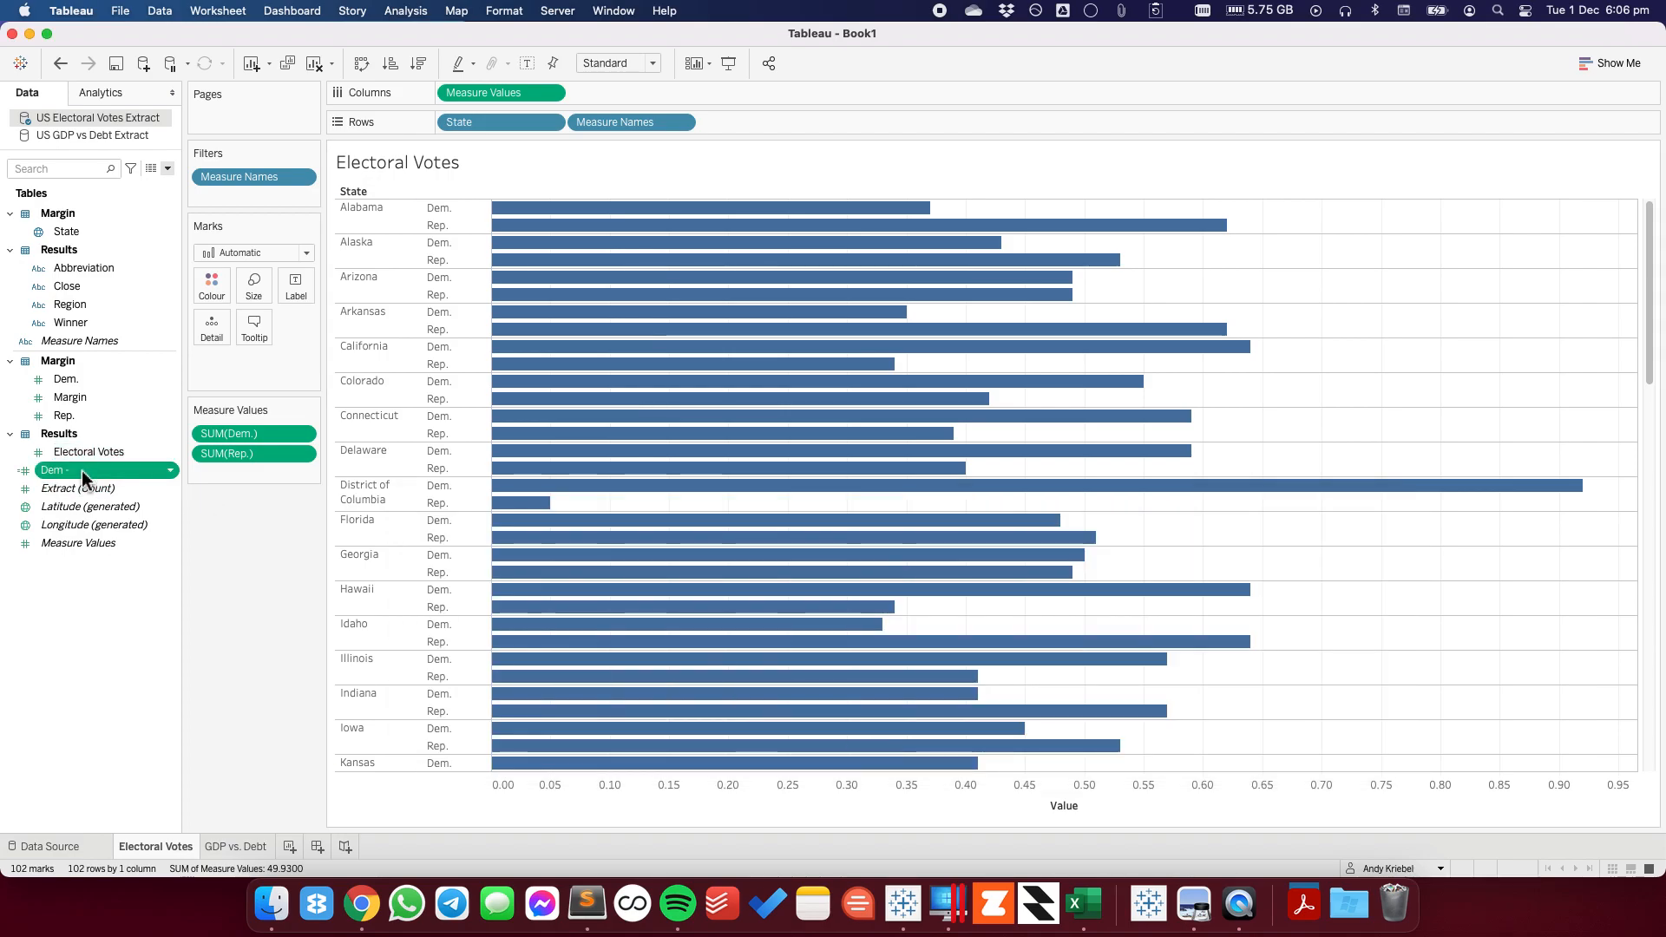
pyautogui.moveTo(90, 480); pyautogui.dragTo(247, 436)
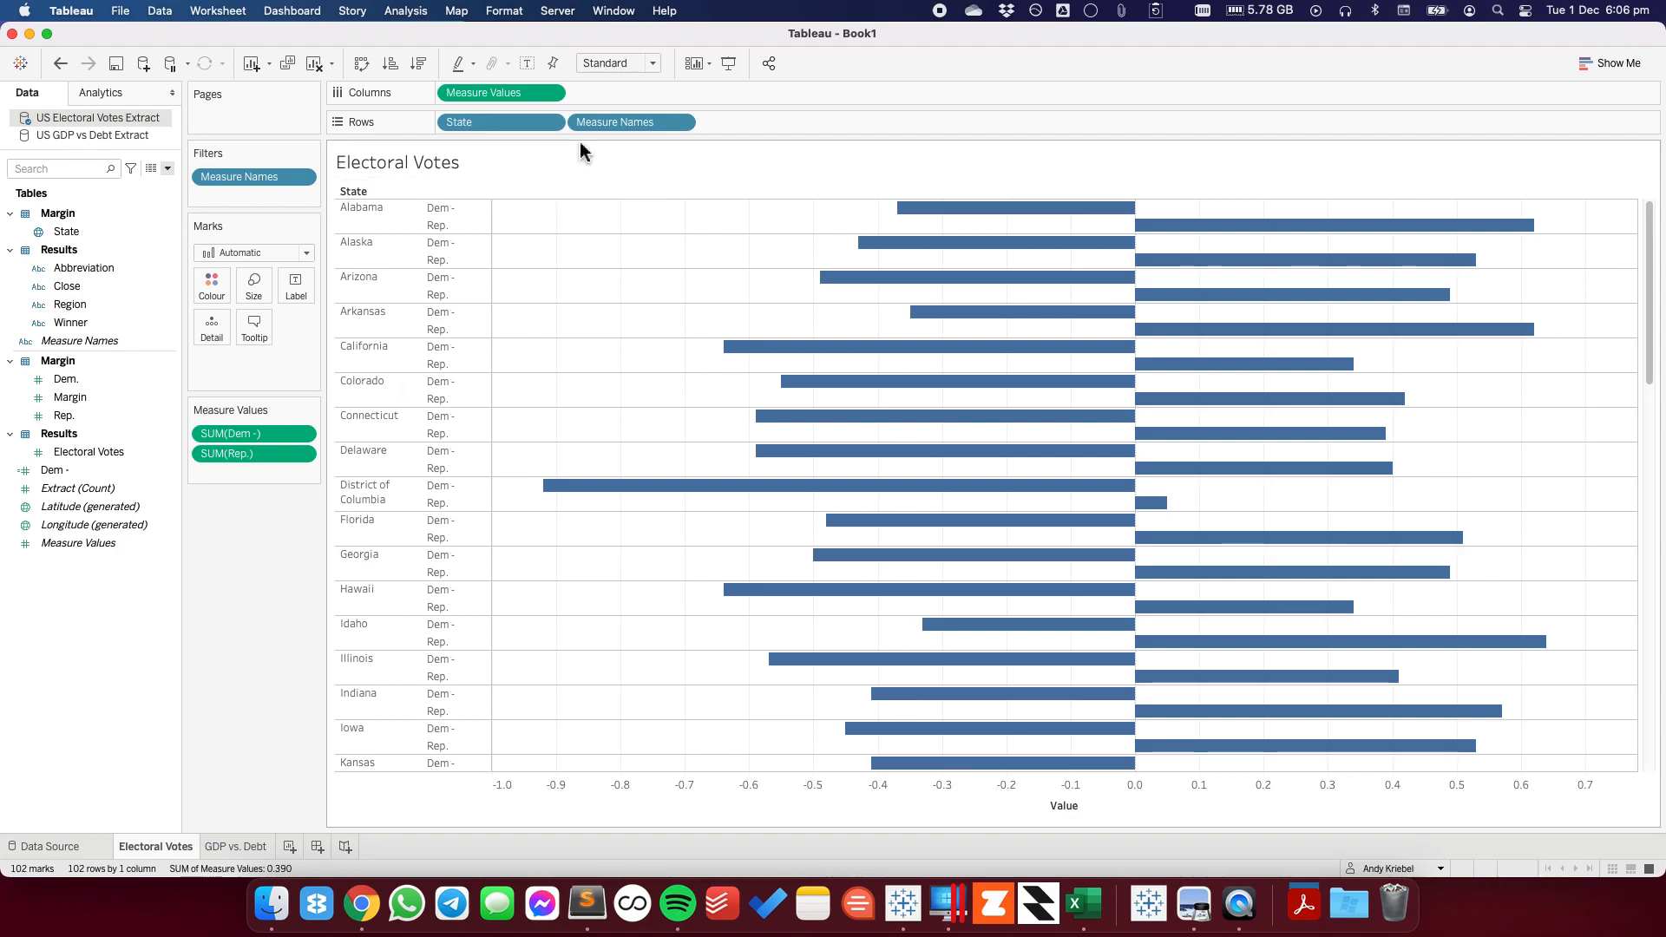
# - Move Measure Names from rows to colour, and set the Rep. bars to red
pyautogui.moveTo(607, 122); pyautogui.dragTo(215, 286)
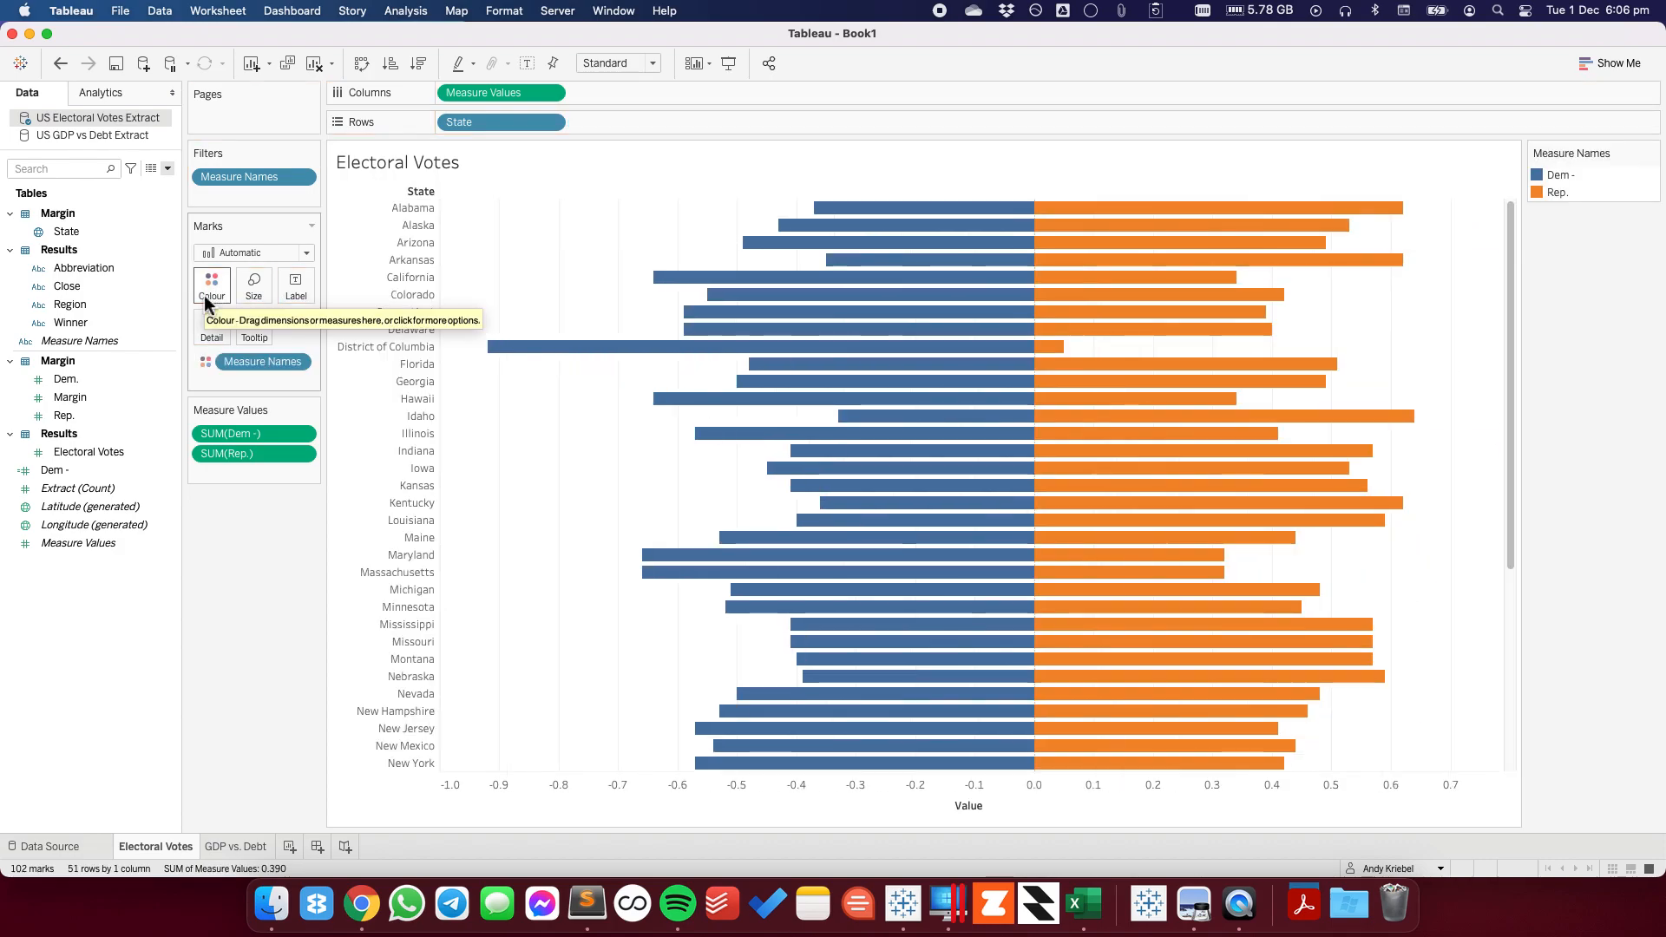
pyautogui.doubleClick(1599, 196)
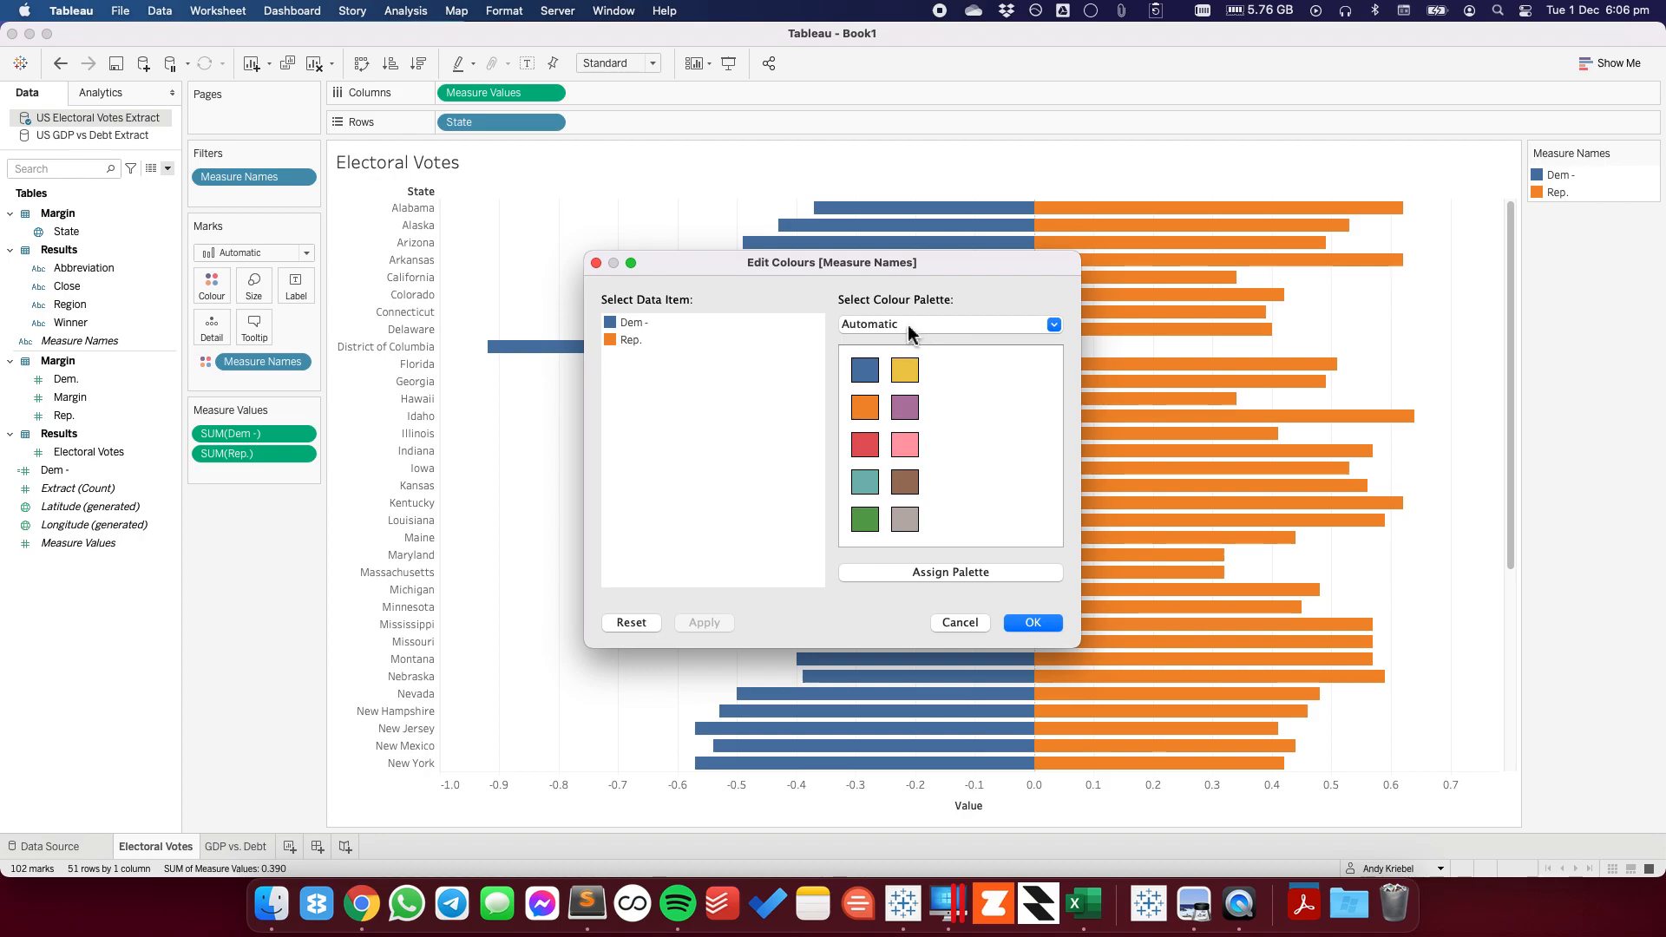
pyautogui.click(632, 340)
pyautogui.click(864, 445)
pyautogui.click(1052, 623)
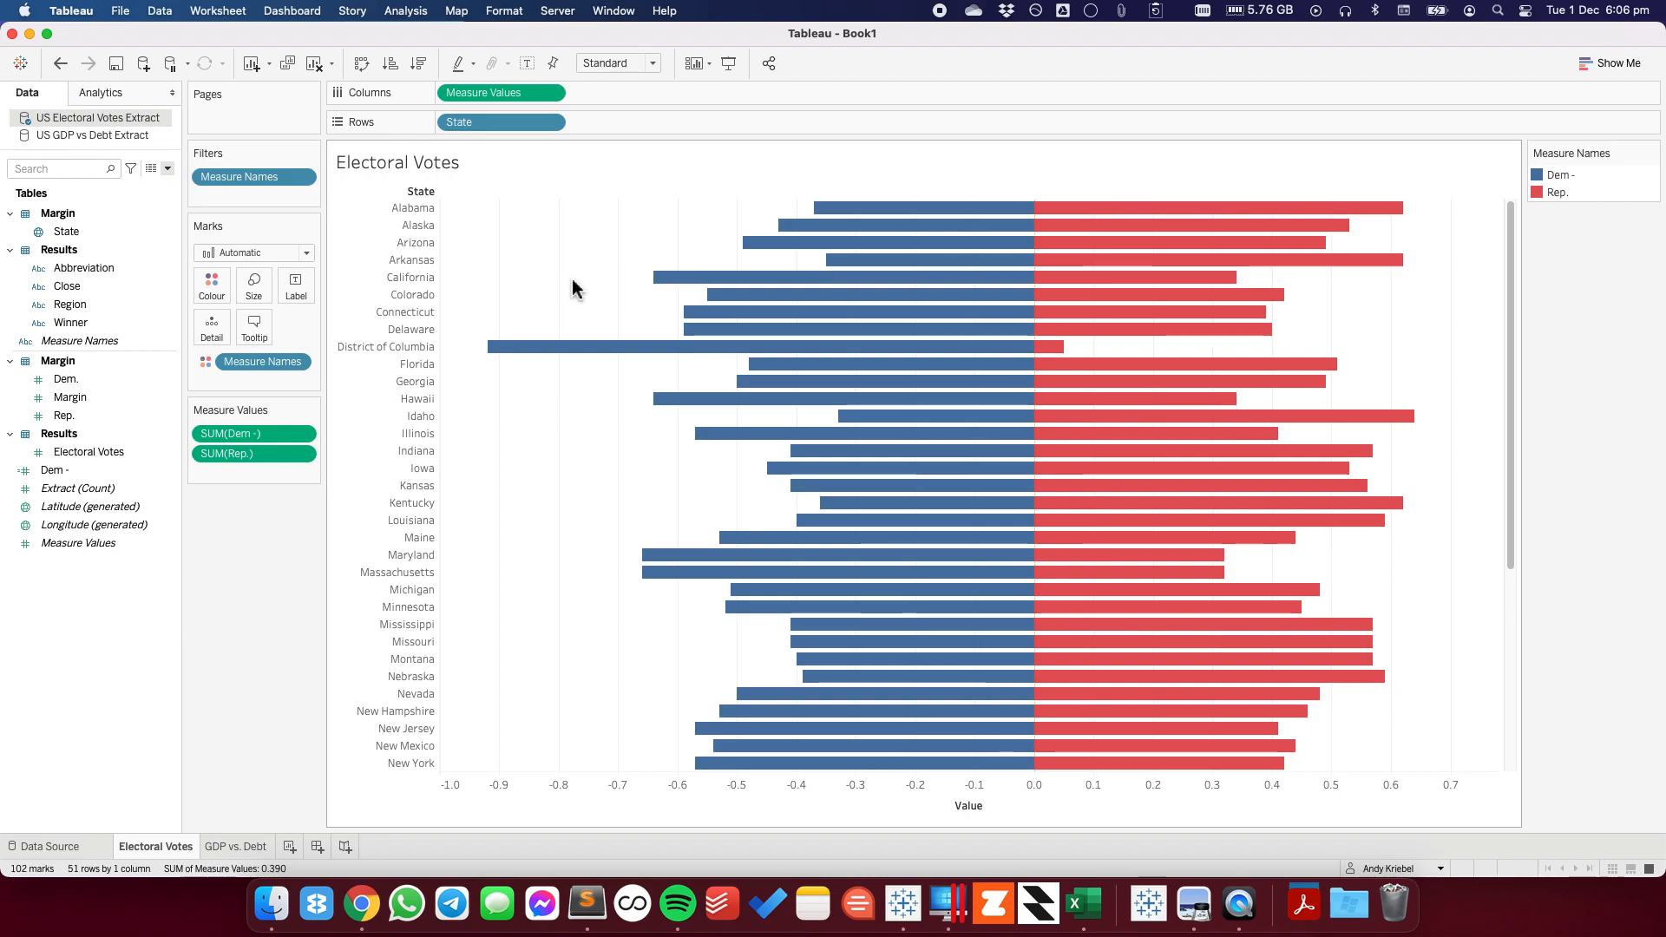
# - Add a constant line at 0 on the Value axis
pyautogui.click(103, 93)
pyautogui.moveTo(82, 148); pyautogui.dragTo(484, 216)
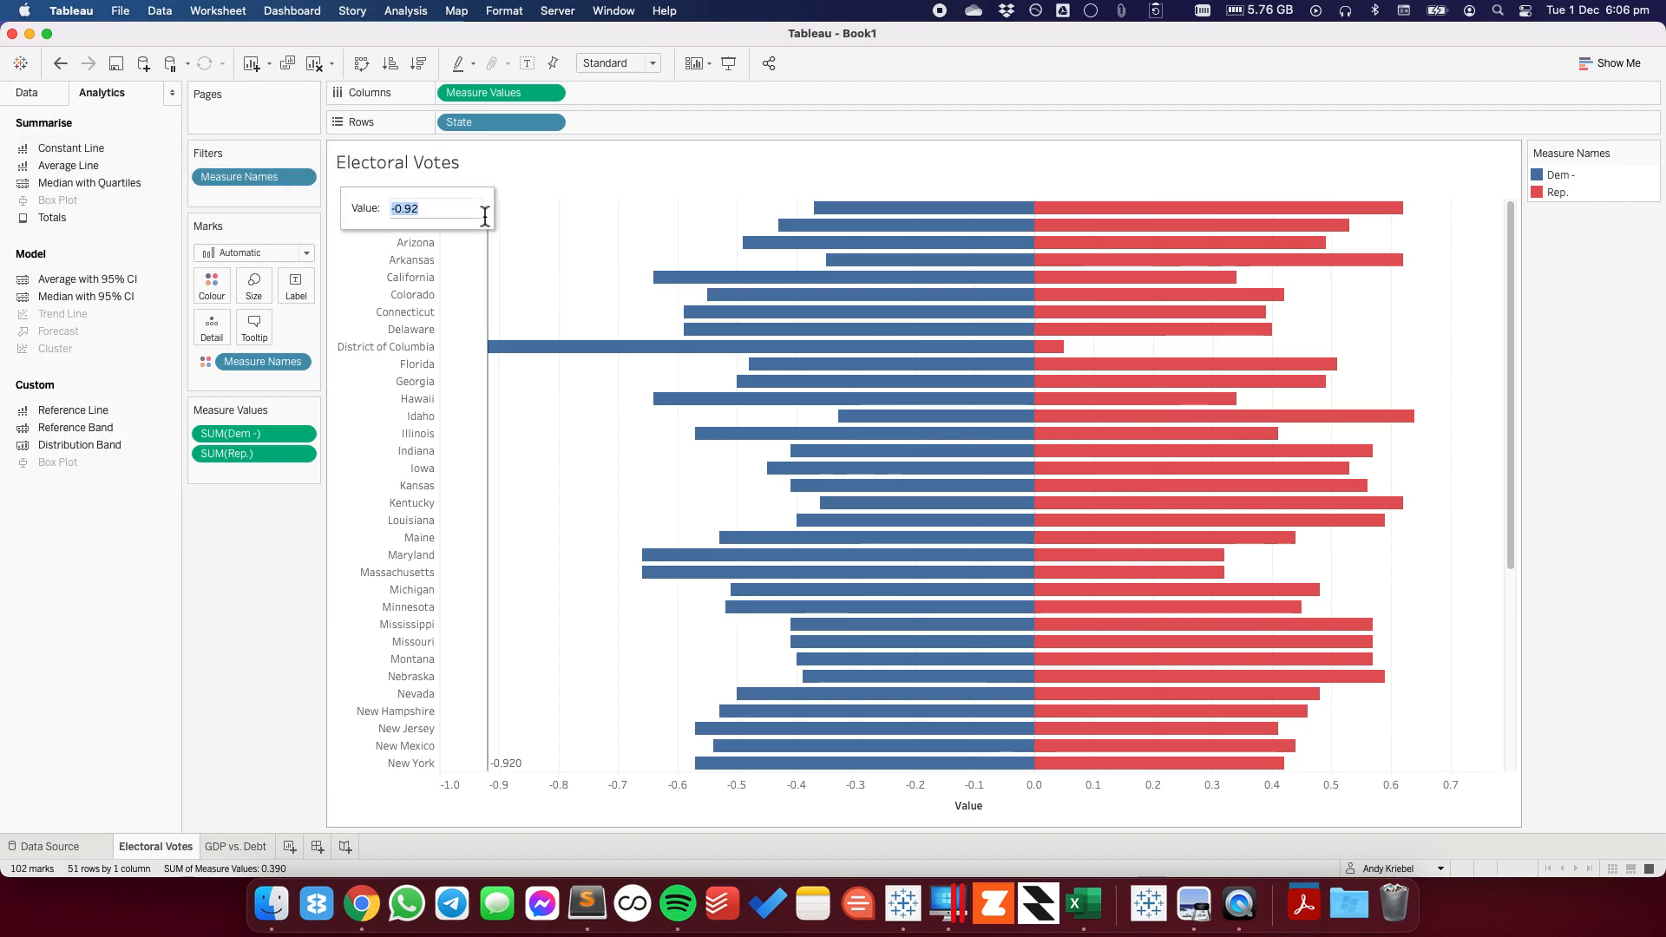
pyautogui.write('0')
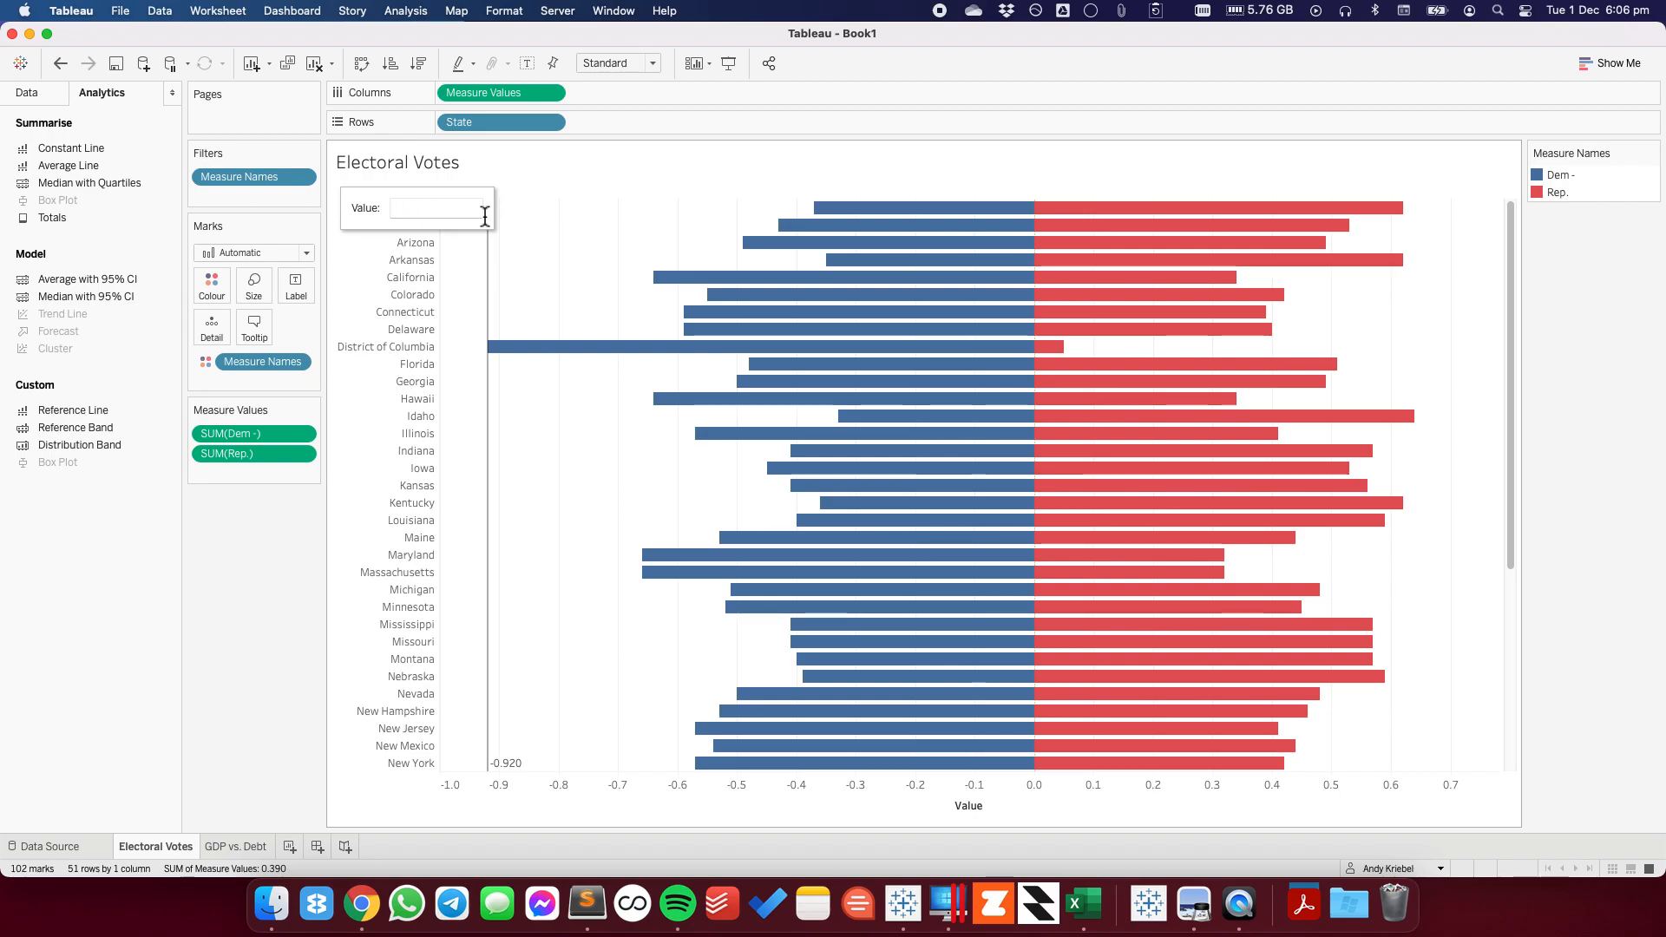
pyautogui.write('0')
pyautogui.press('Return')
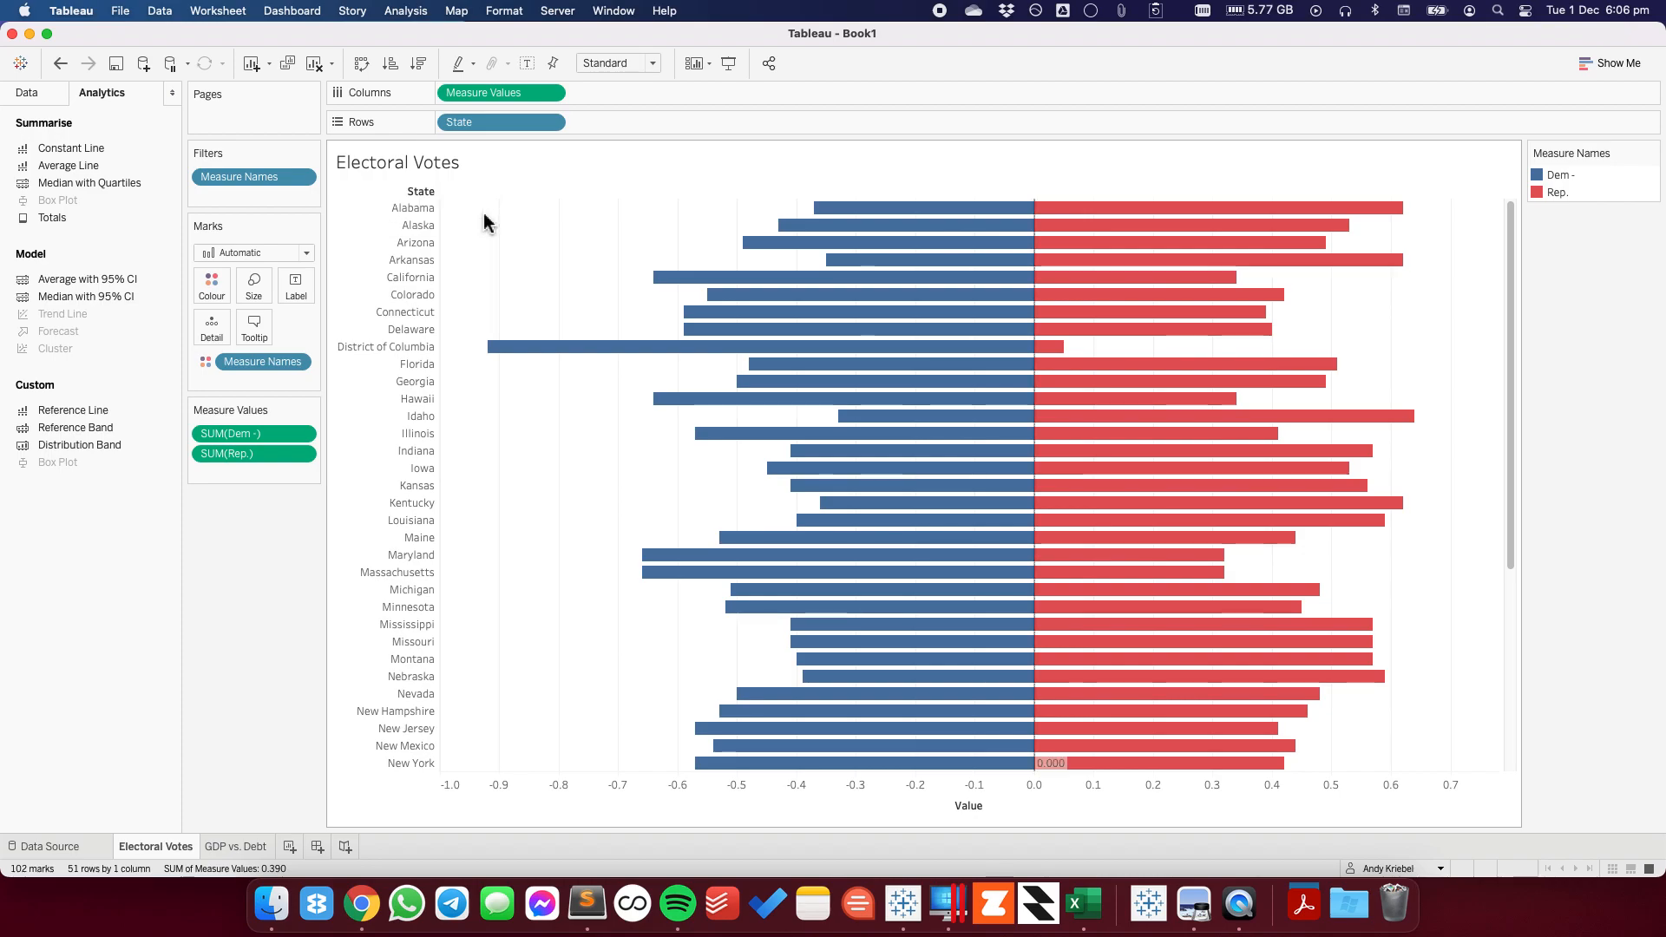
# - Format the sheet's reference lines with 100% opacity
pyautogui.click(1043, 764)
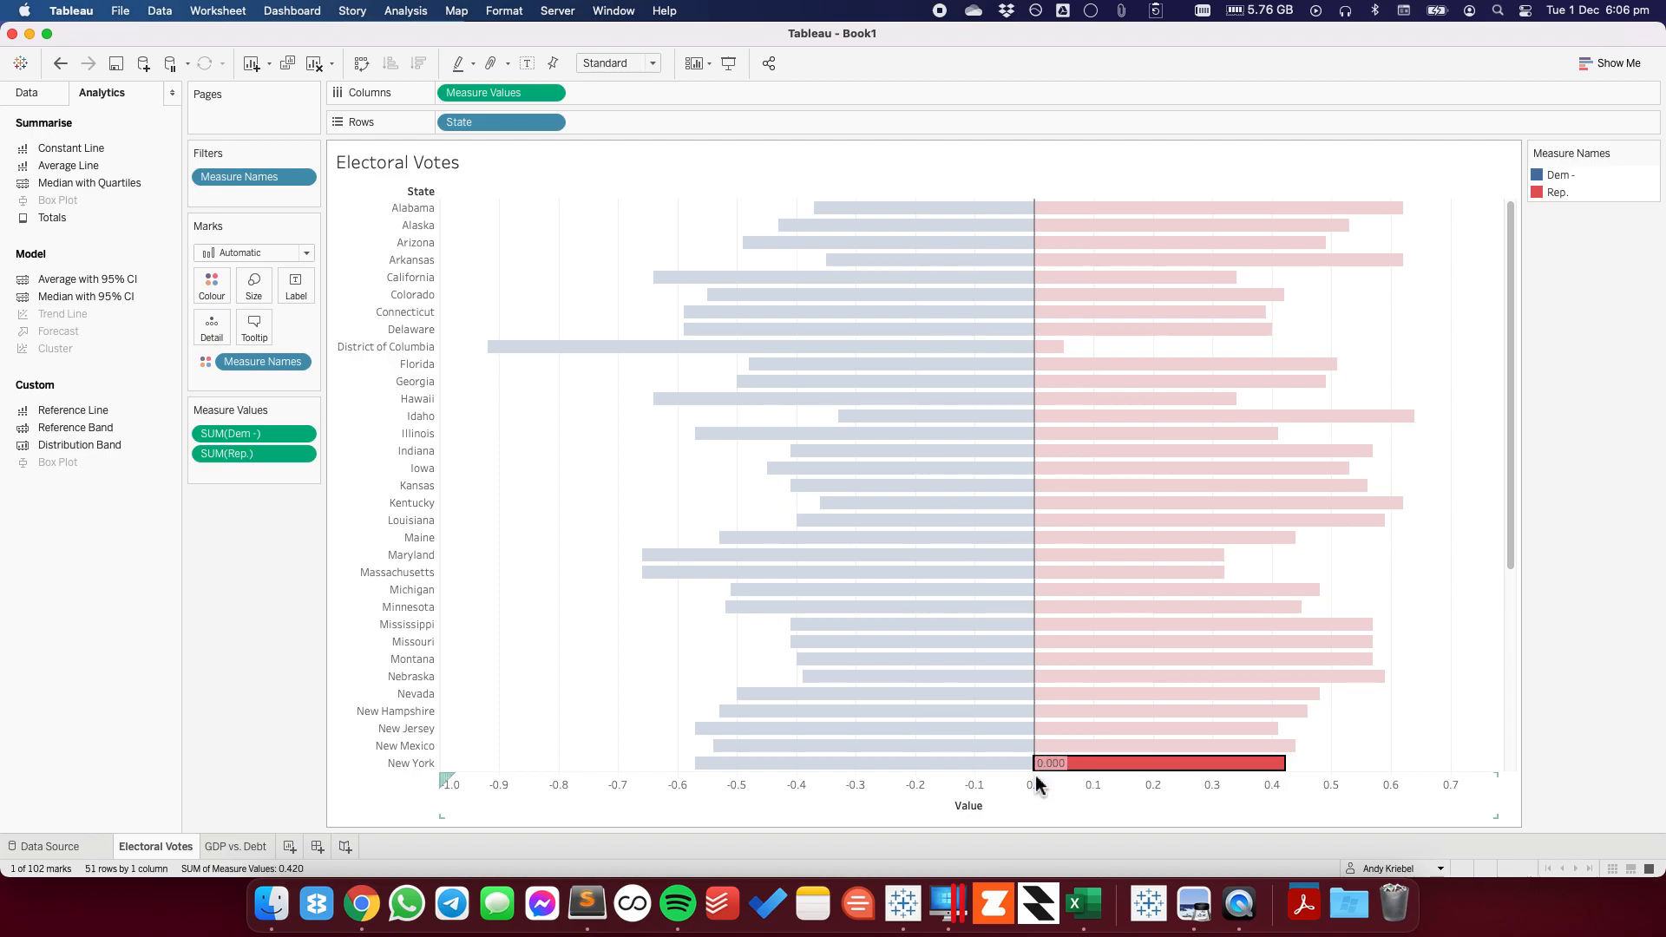
pyautogui.rightClick(1041, 777)
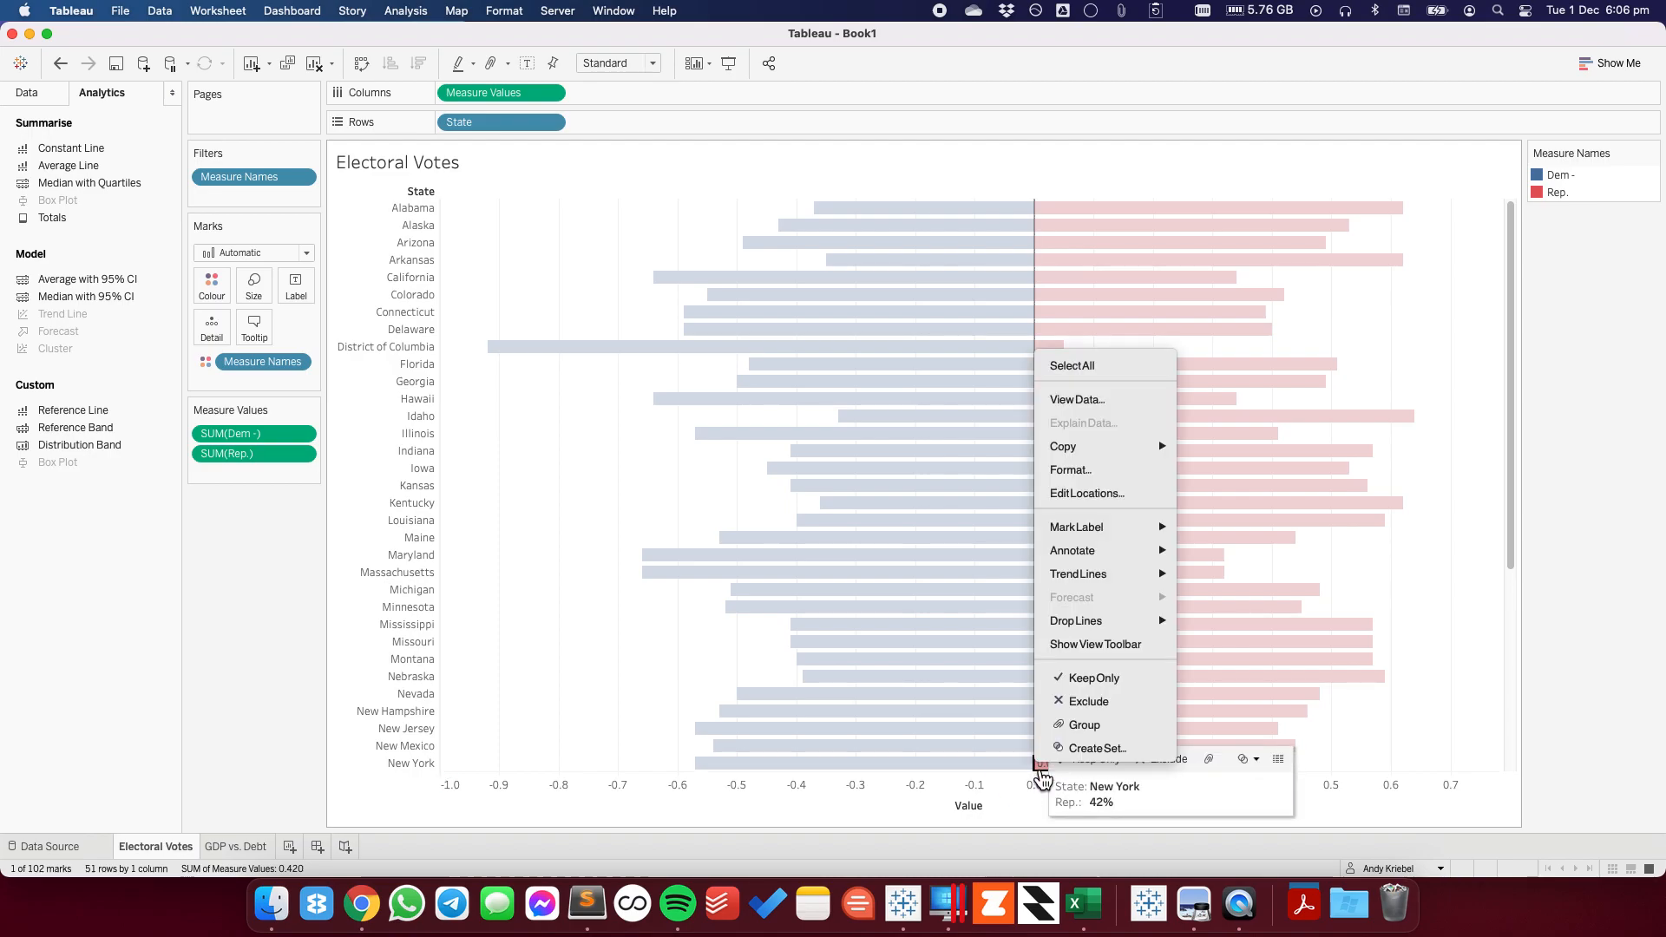
pyautogui.click(1071, 469)
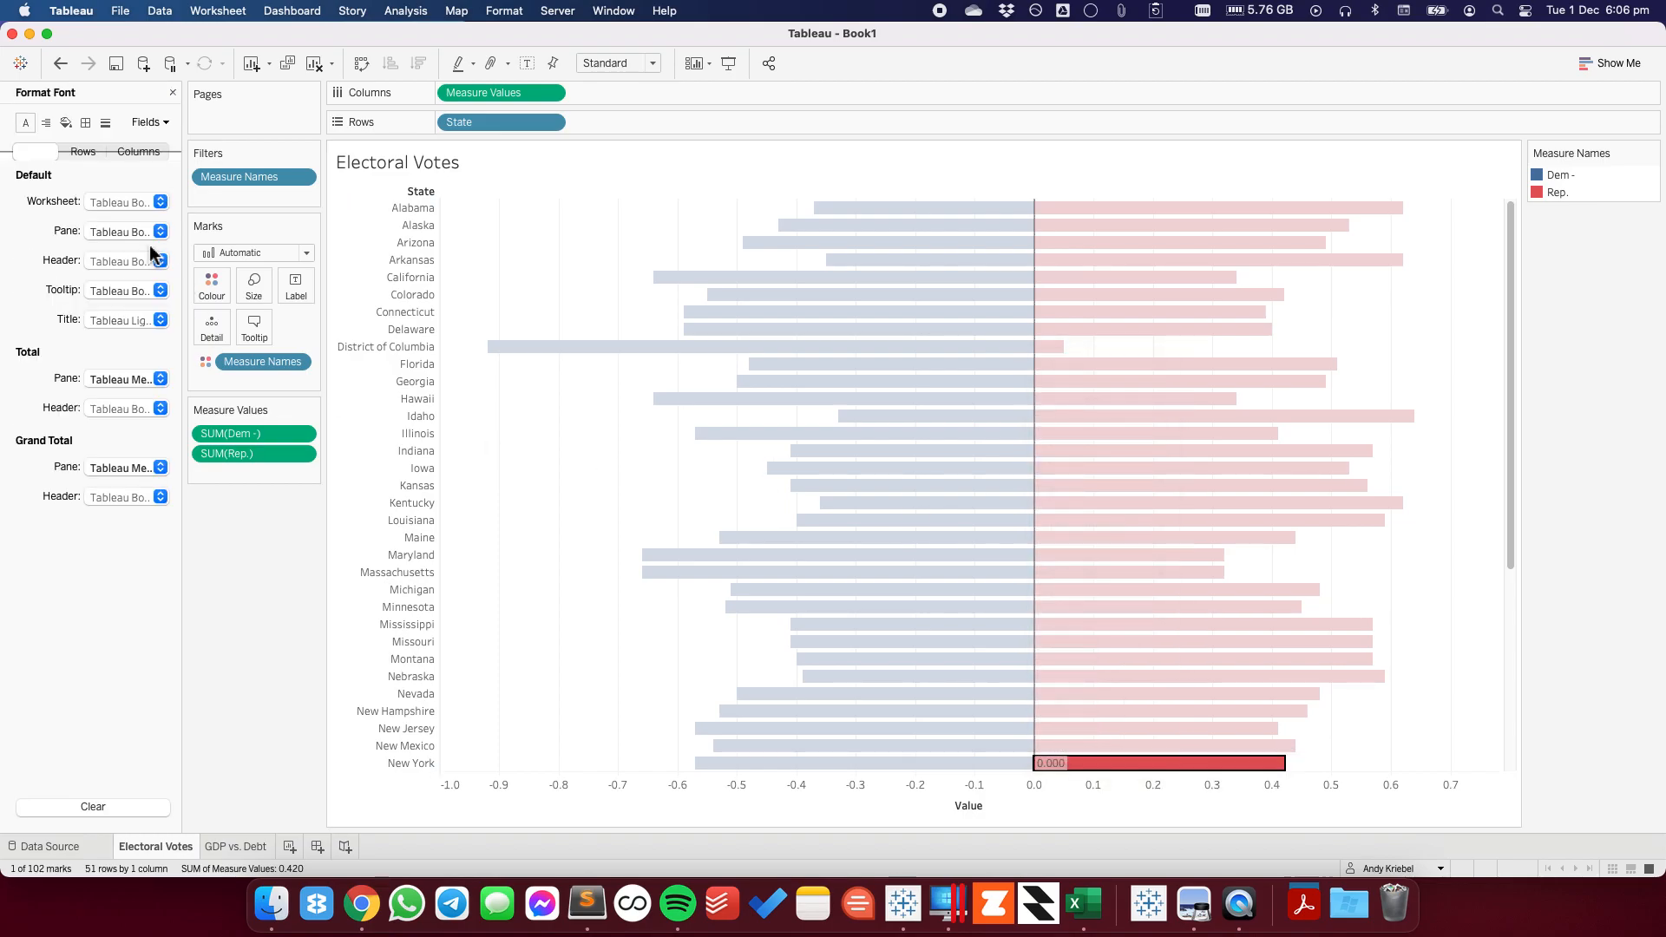
pyautogui.click(109, 126)
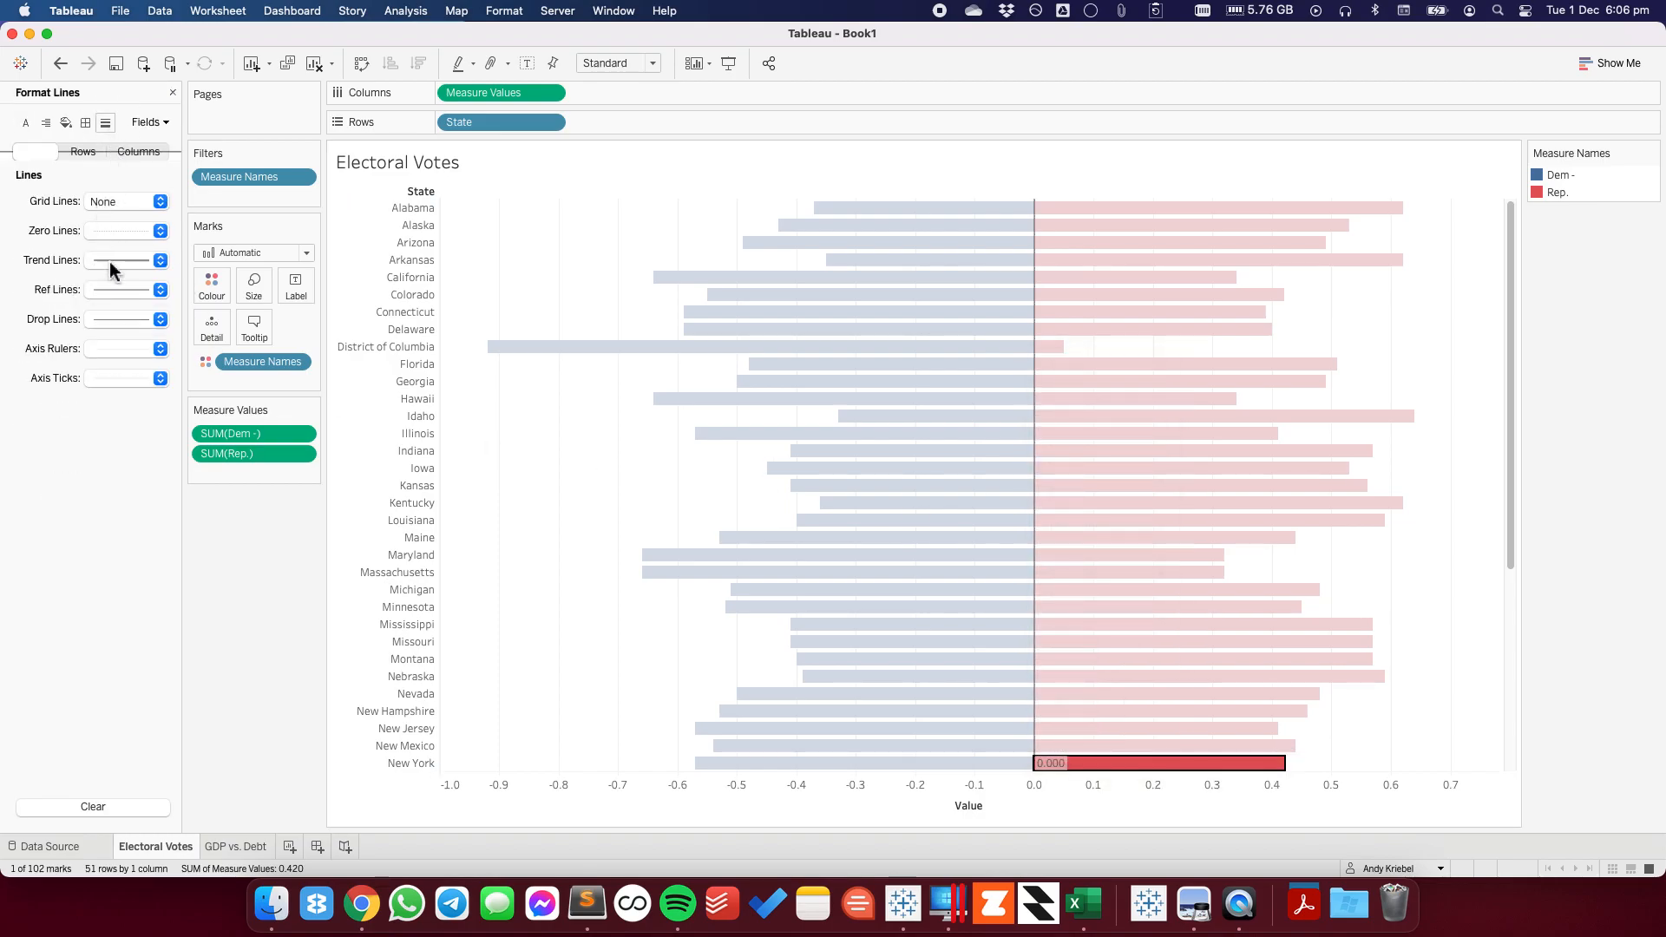
pyautogui.click(110, 285)
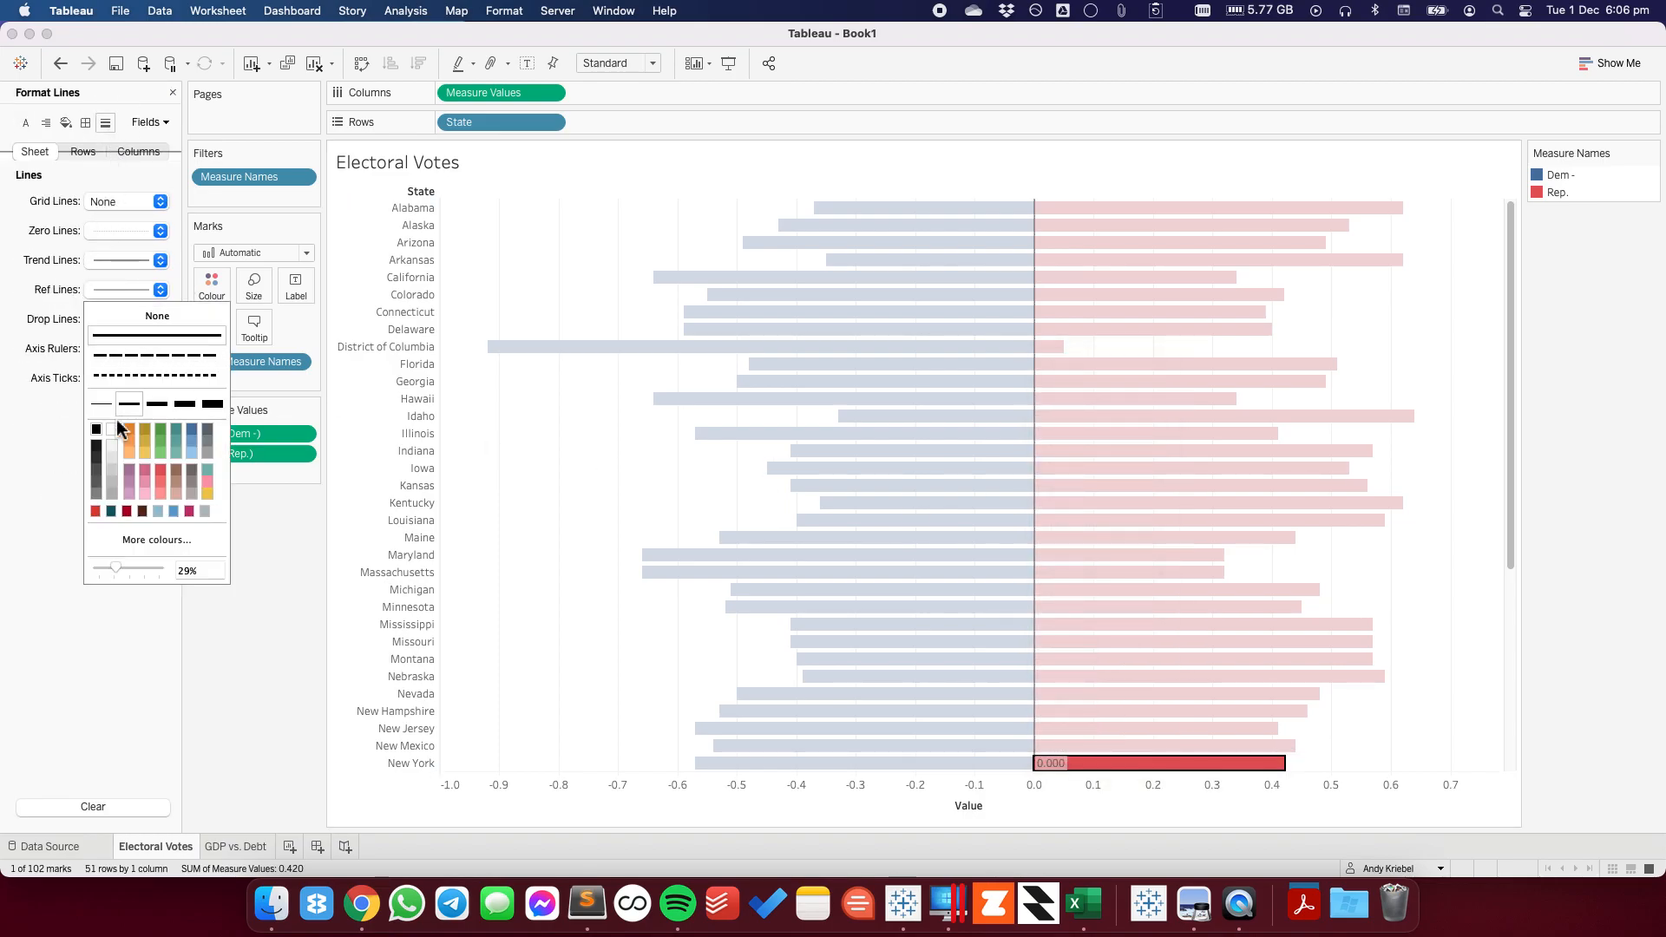
pyautogui.moveTo(118, 567); pyautogui.dragTo(172, 570)
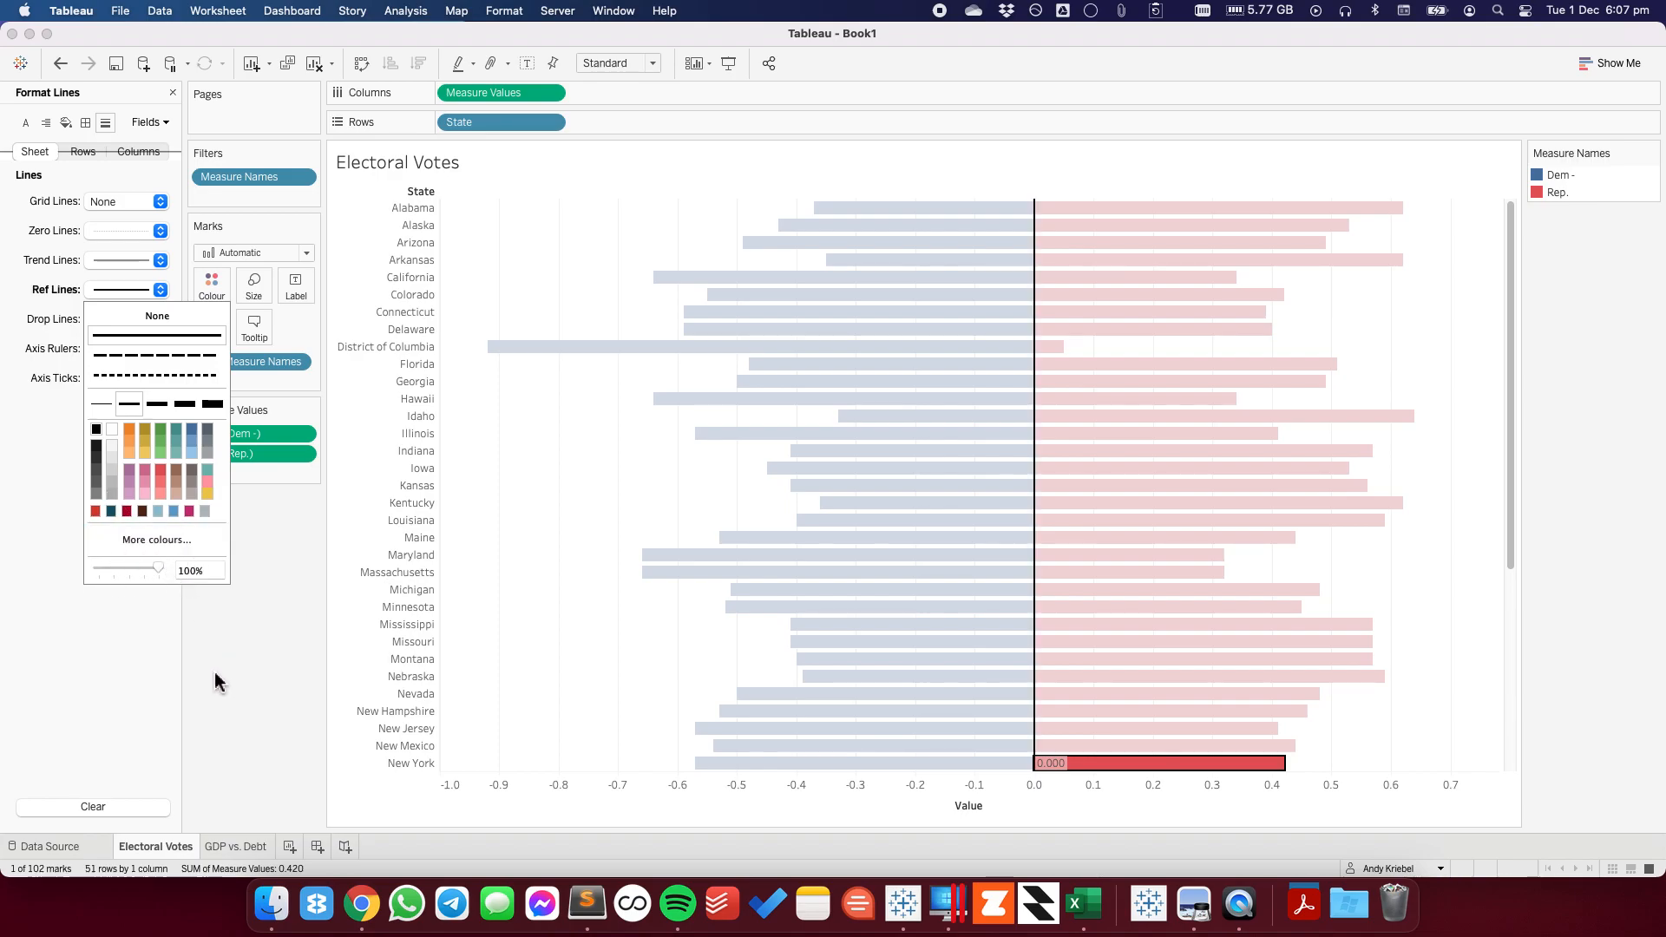
pyautogui.click(213, 674)
pyautogui.click(1446, 458)
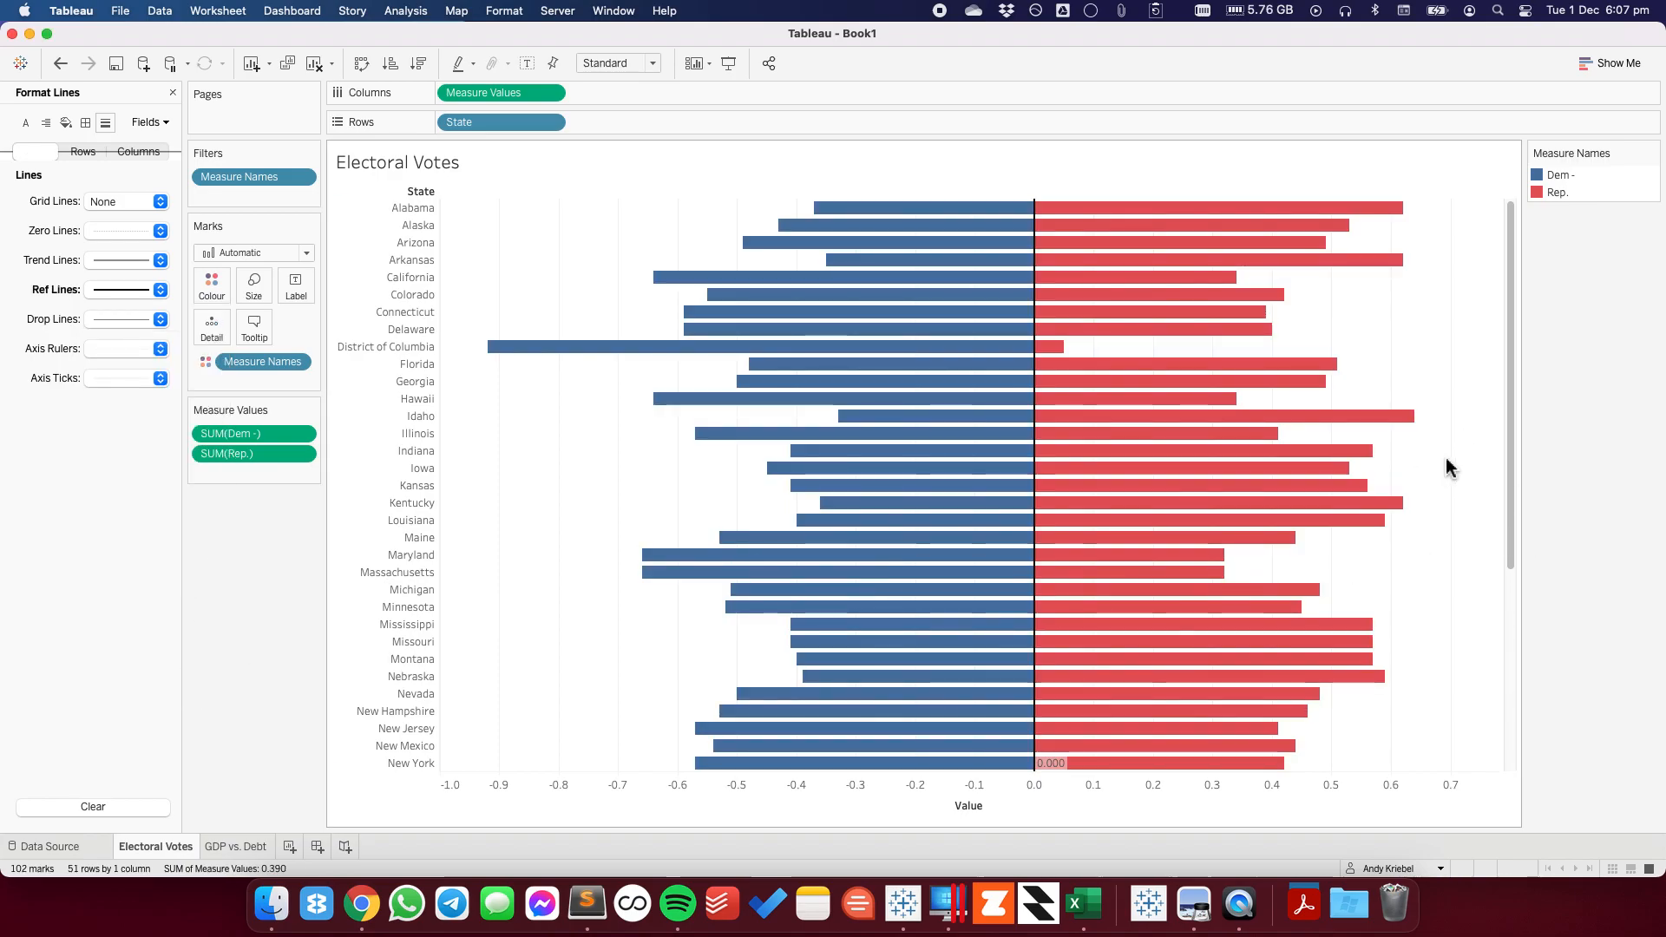
# - Edit the zero constant line to remove its label and tooltip
pyautogui.click(1041, 214)
pyautogui.click(1116, 202)
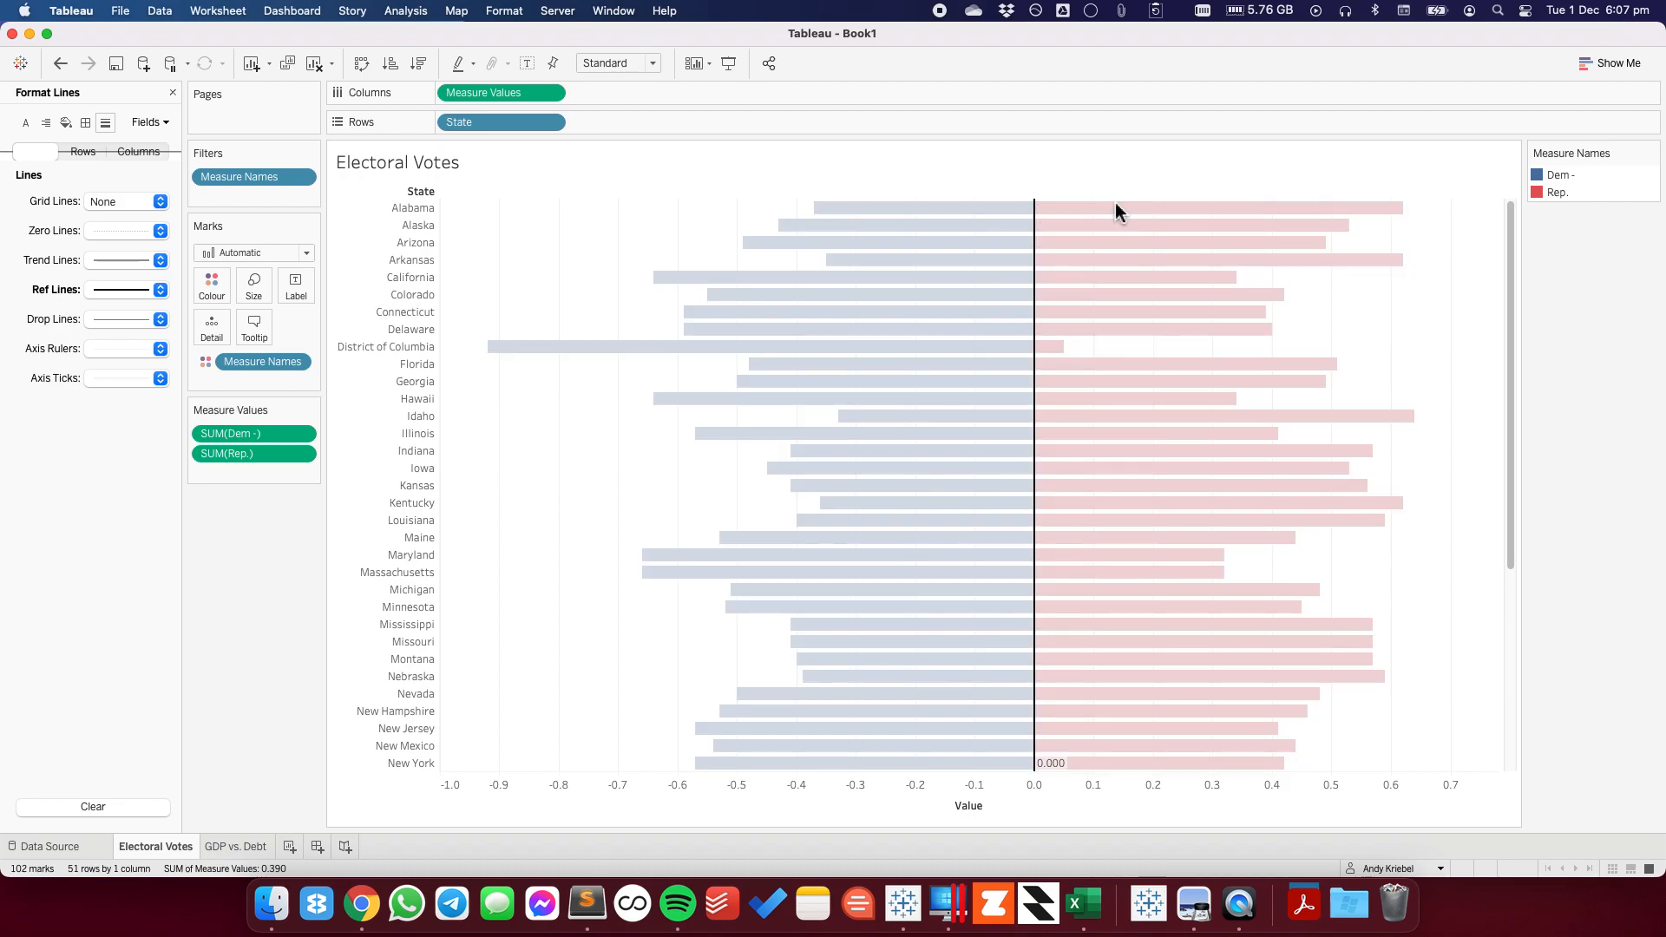
pyautogui.click(696, 382)
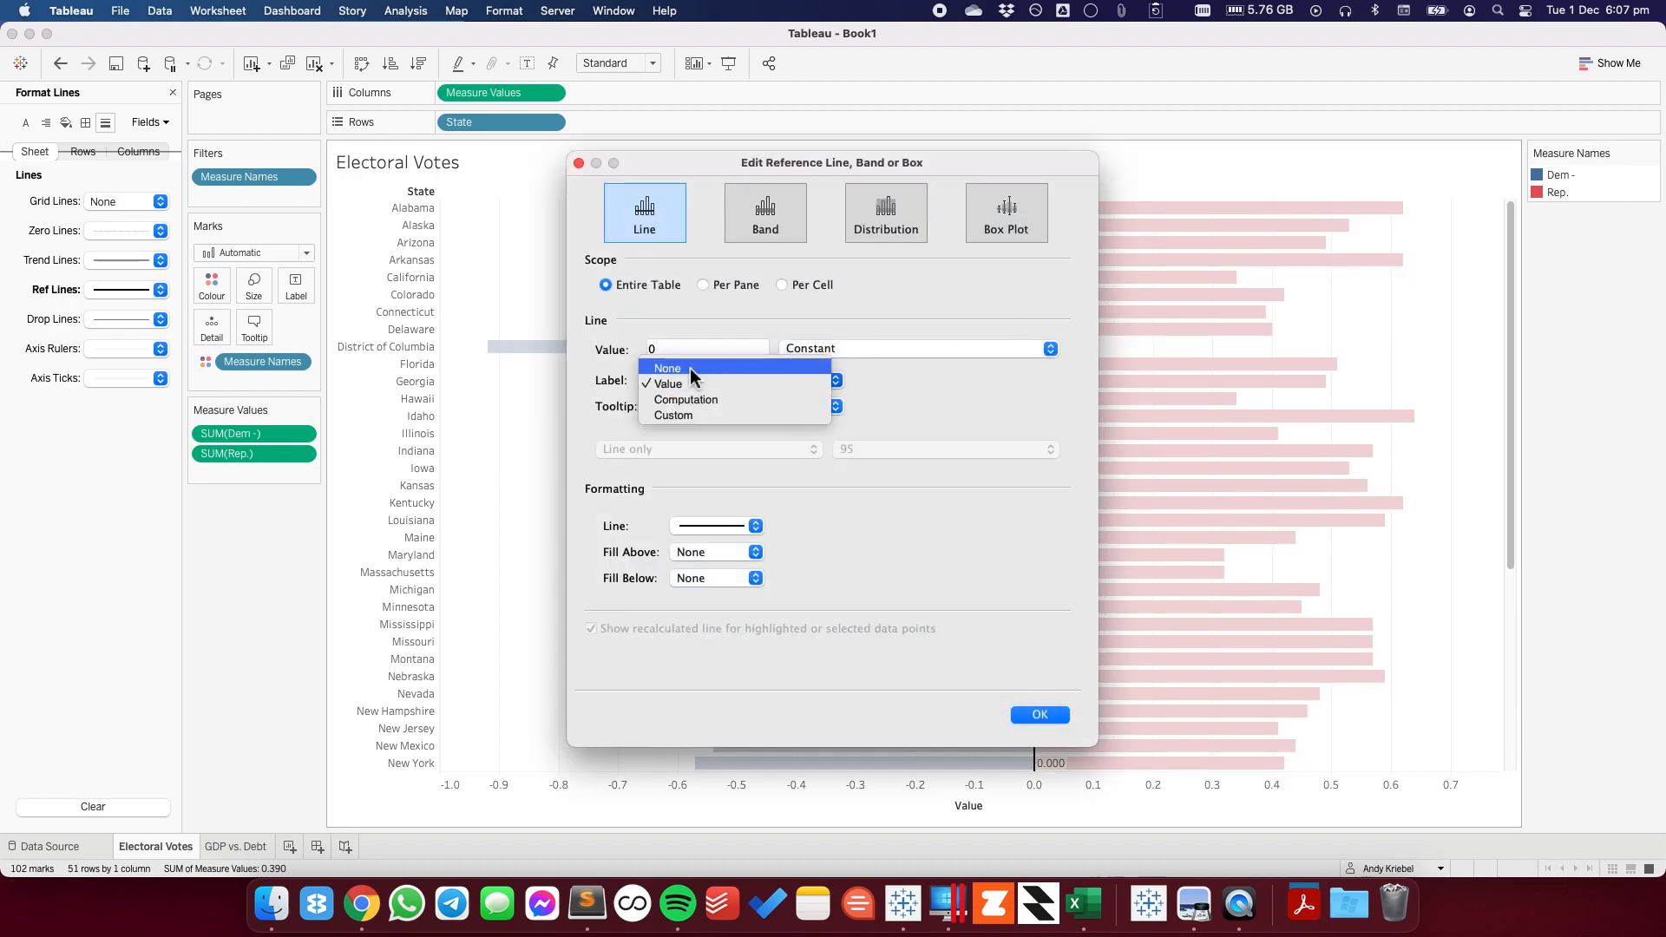
pyautogui.click(690, 367)
pyautogui.click(682, 408)
pyautogui.click(680, 394)
pyautogui.click(1039, 714)
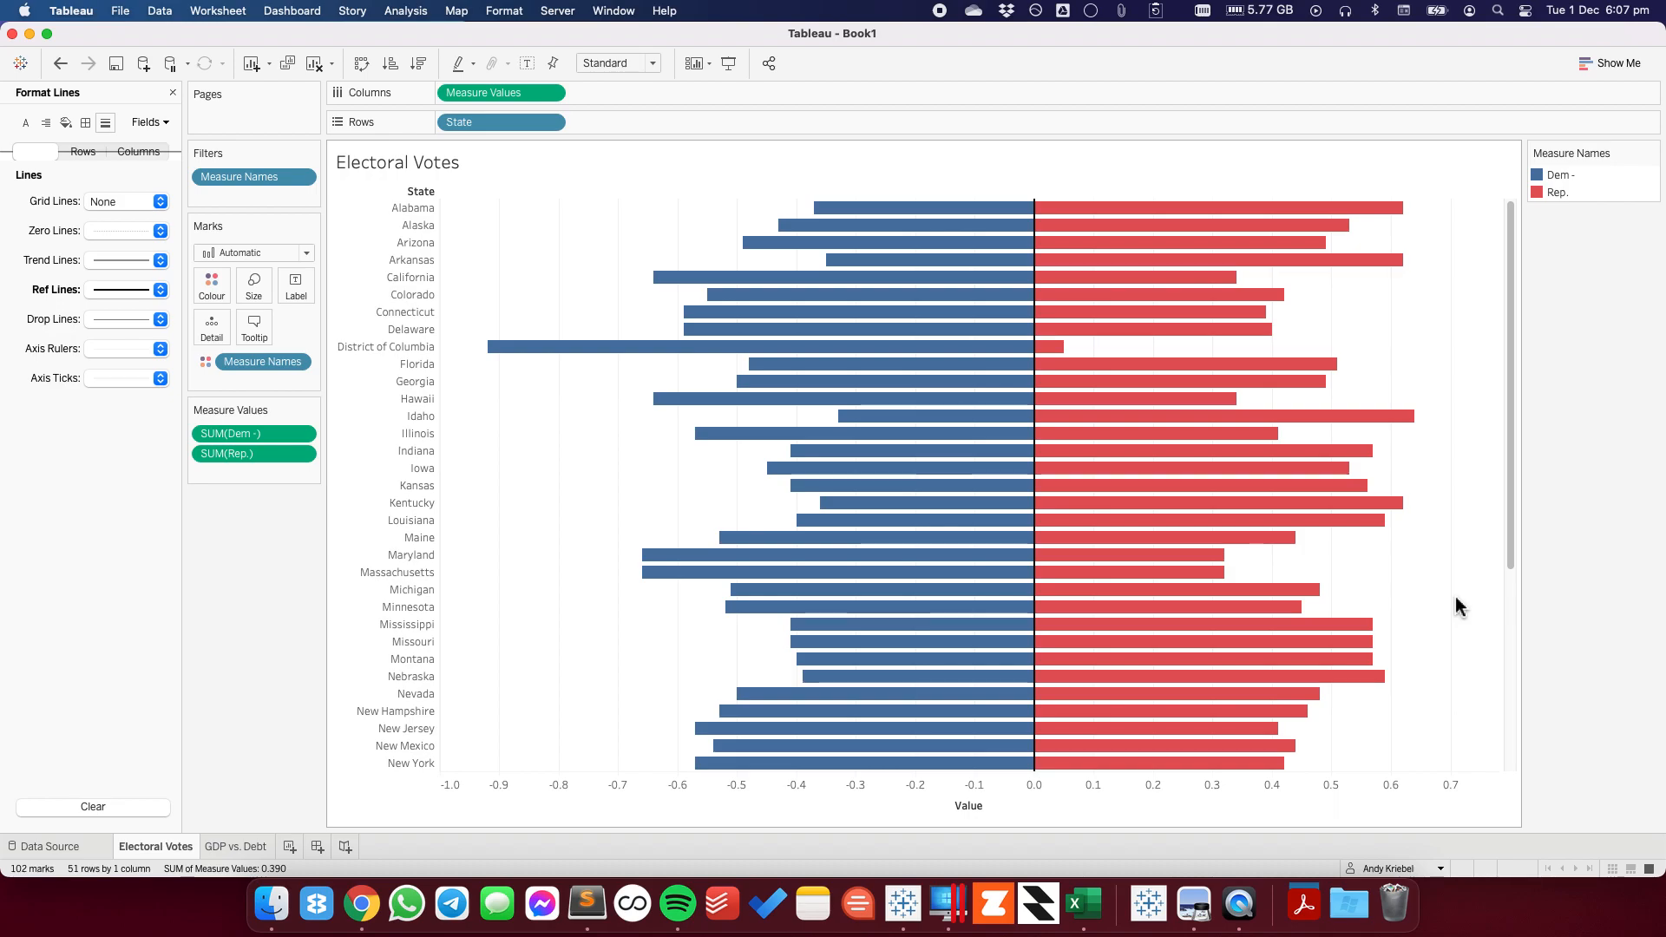
pyautogui.click(173, 92)
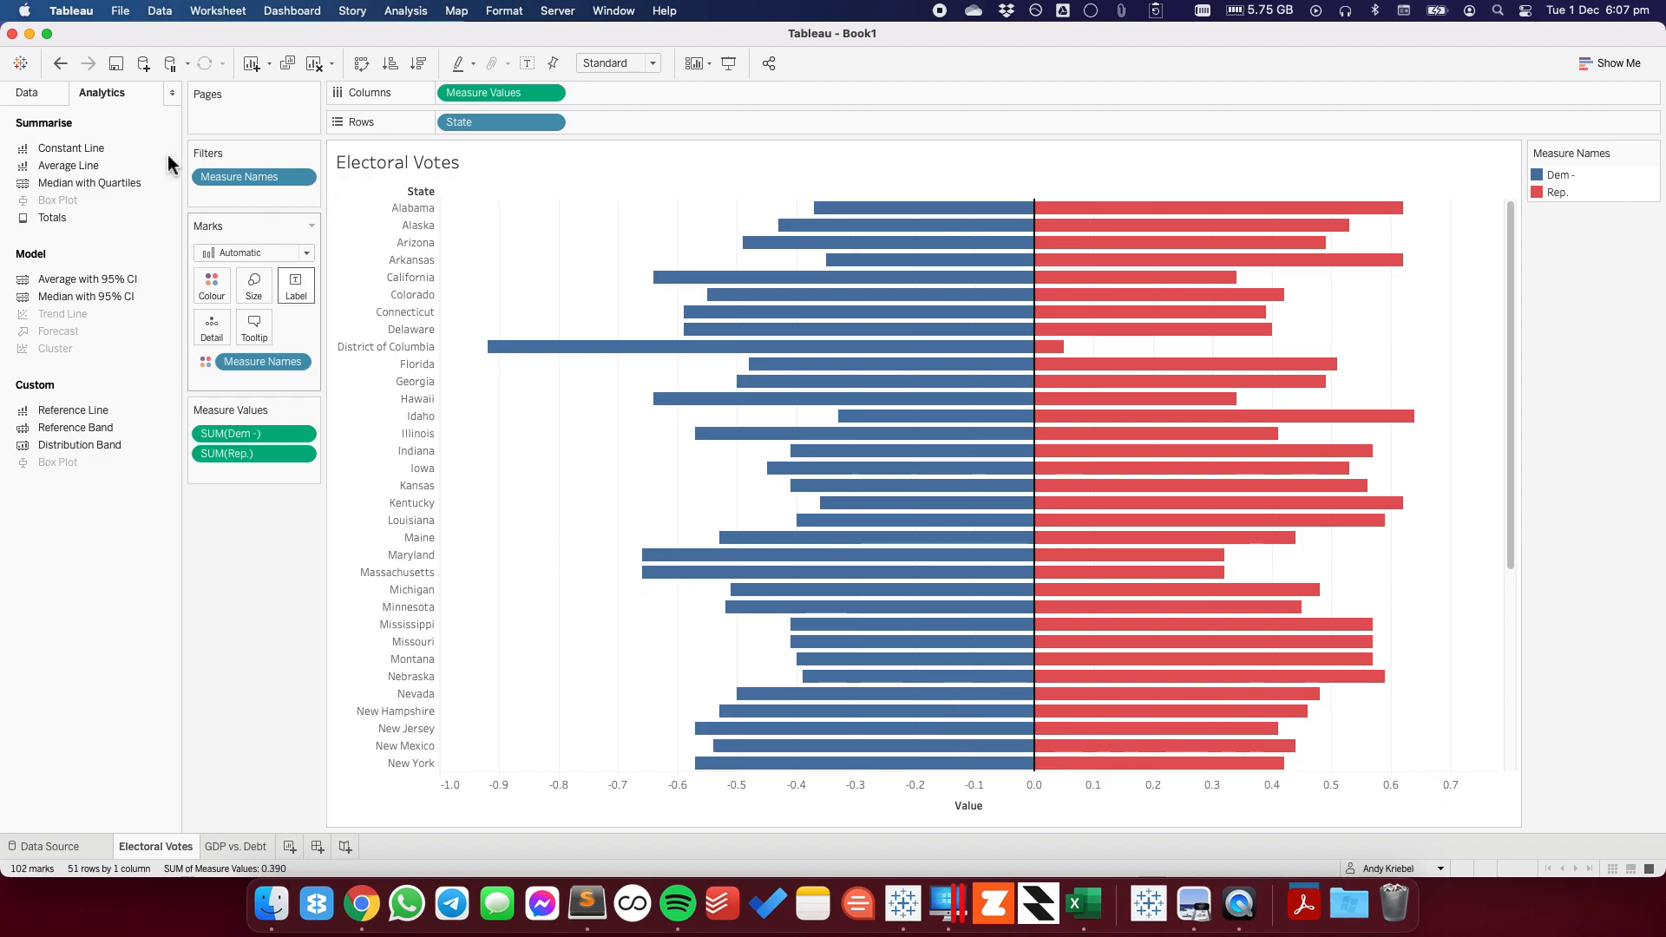
# - Add the Dem., Rep. and Margin measures to the marks as detail
pyautogui.click(27, 93)
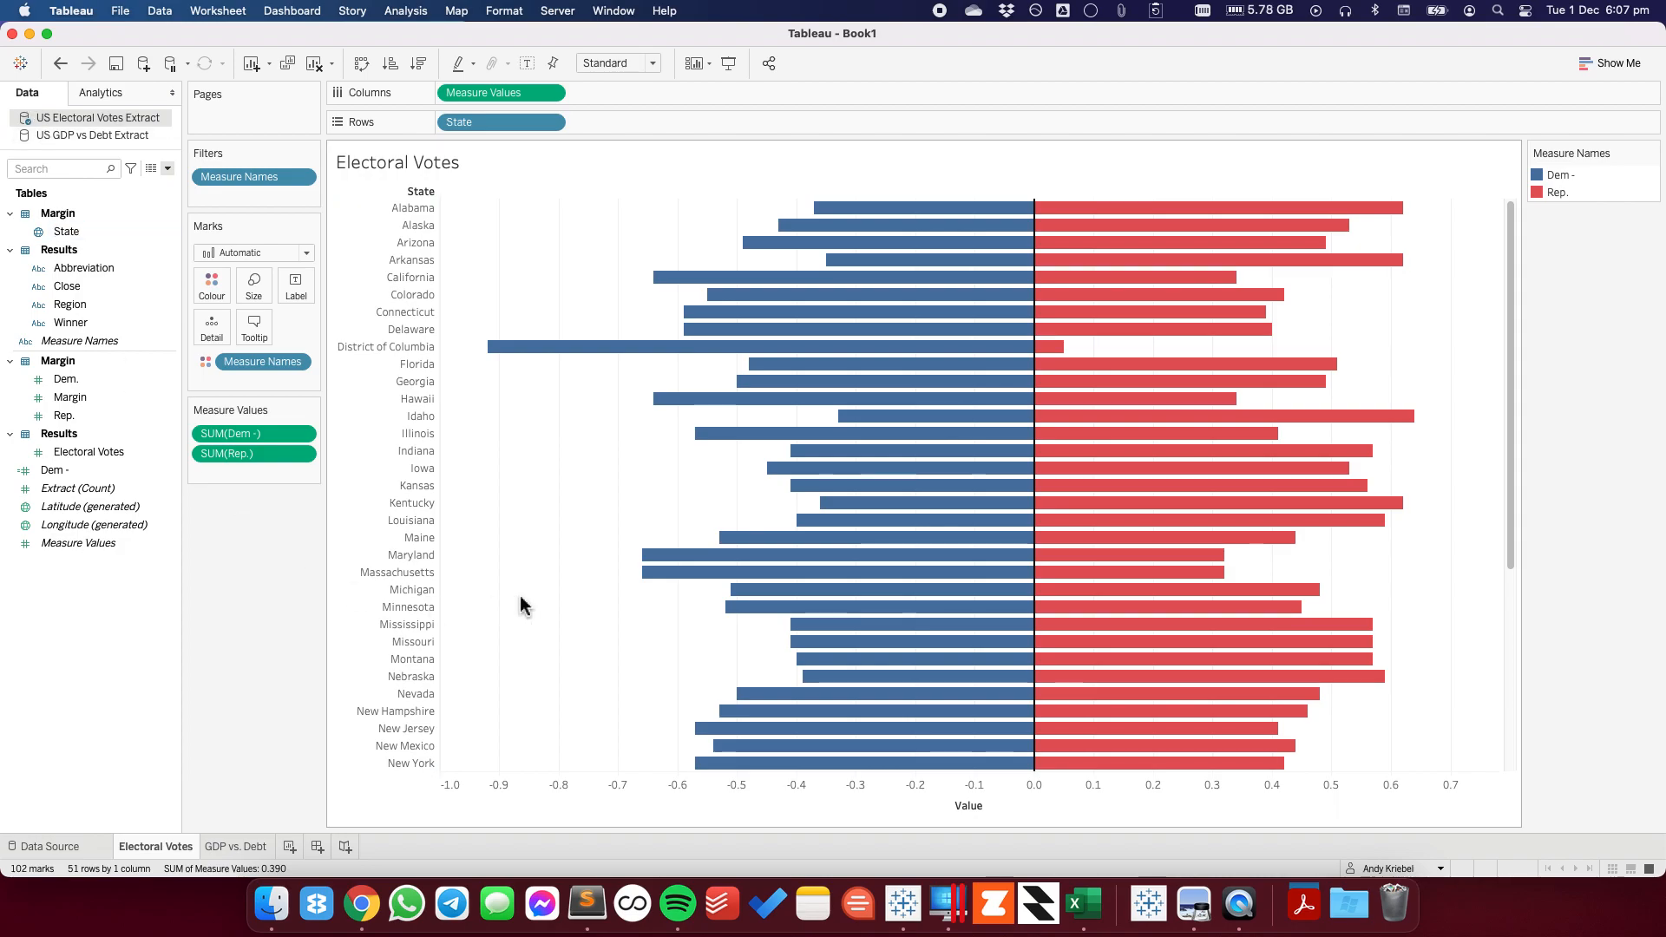
pyautogui.click(85, 381)
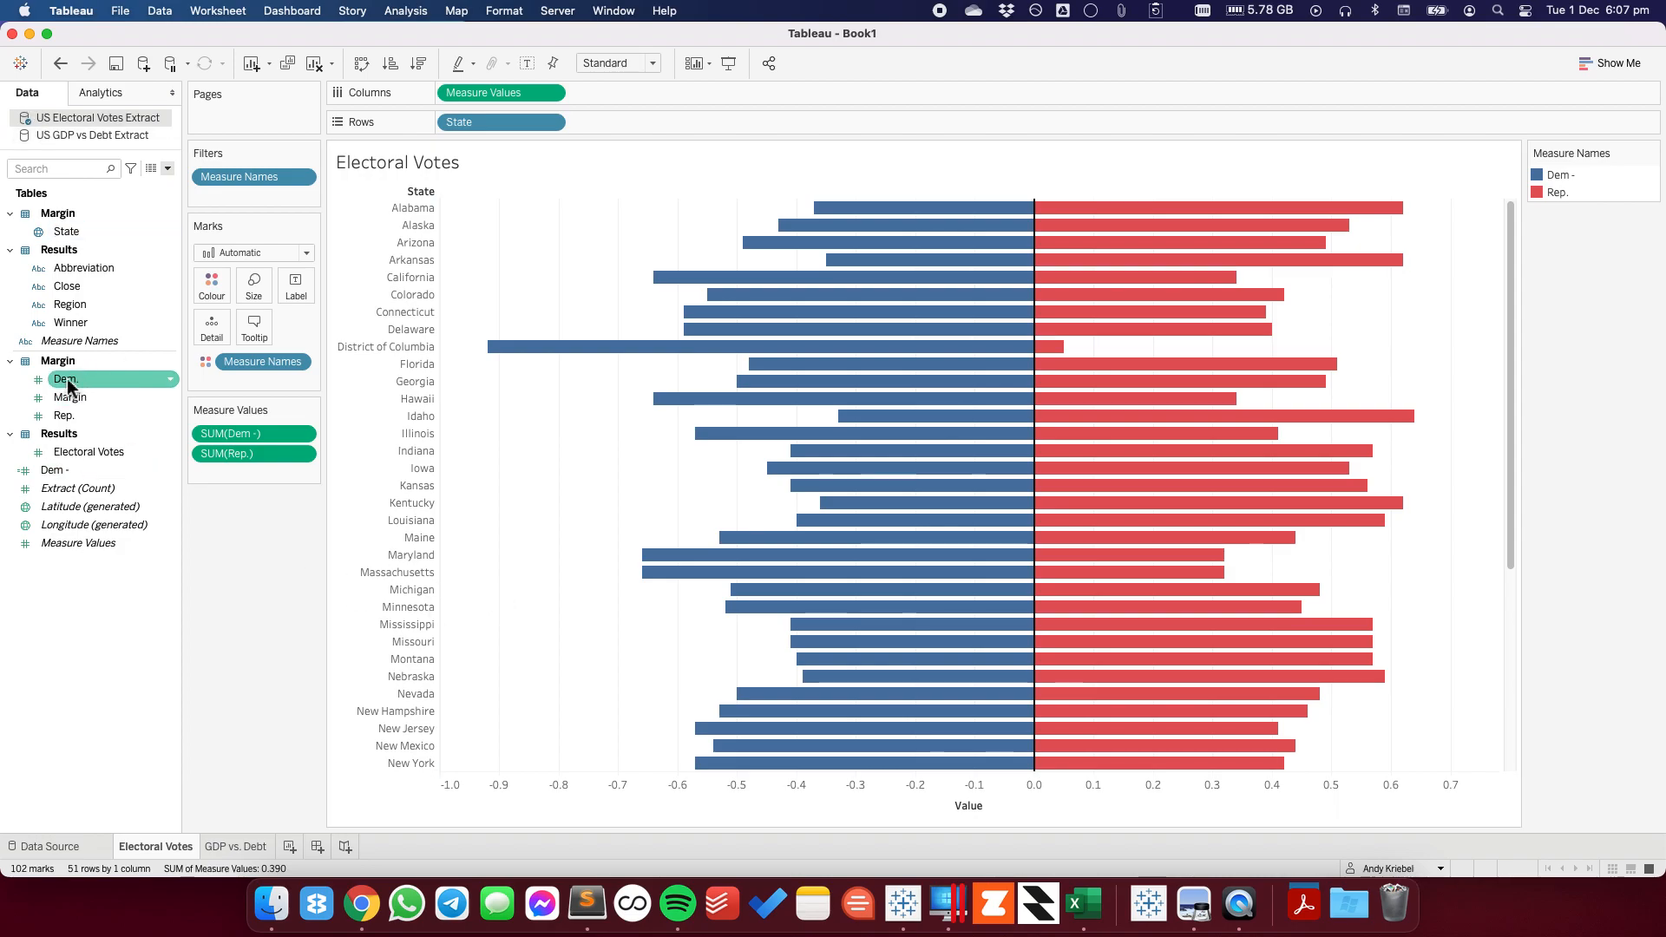
pyautogui.moveTo(63, 386); pyautogui.dragTo(211, 326)
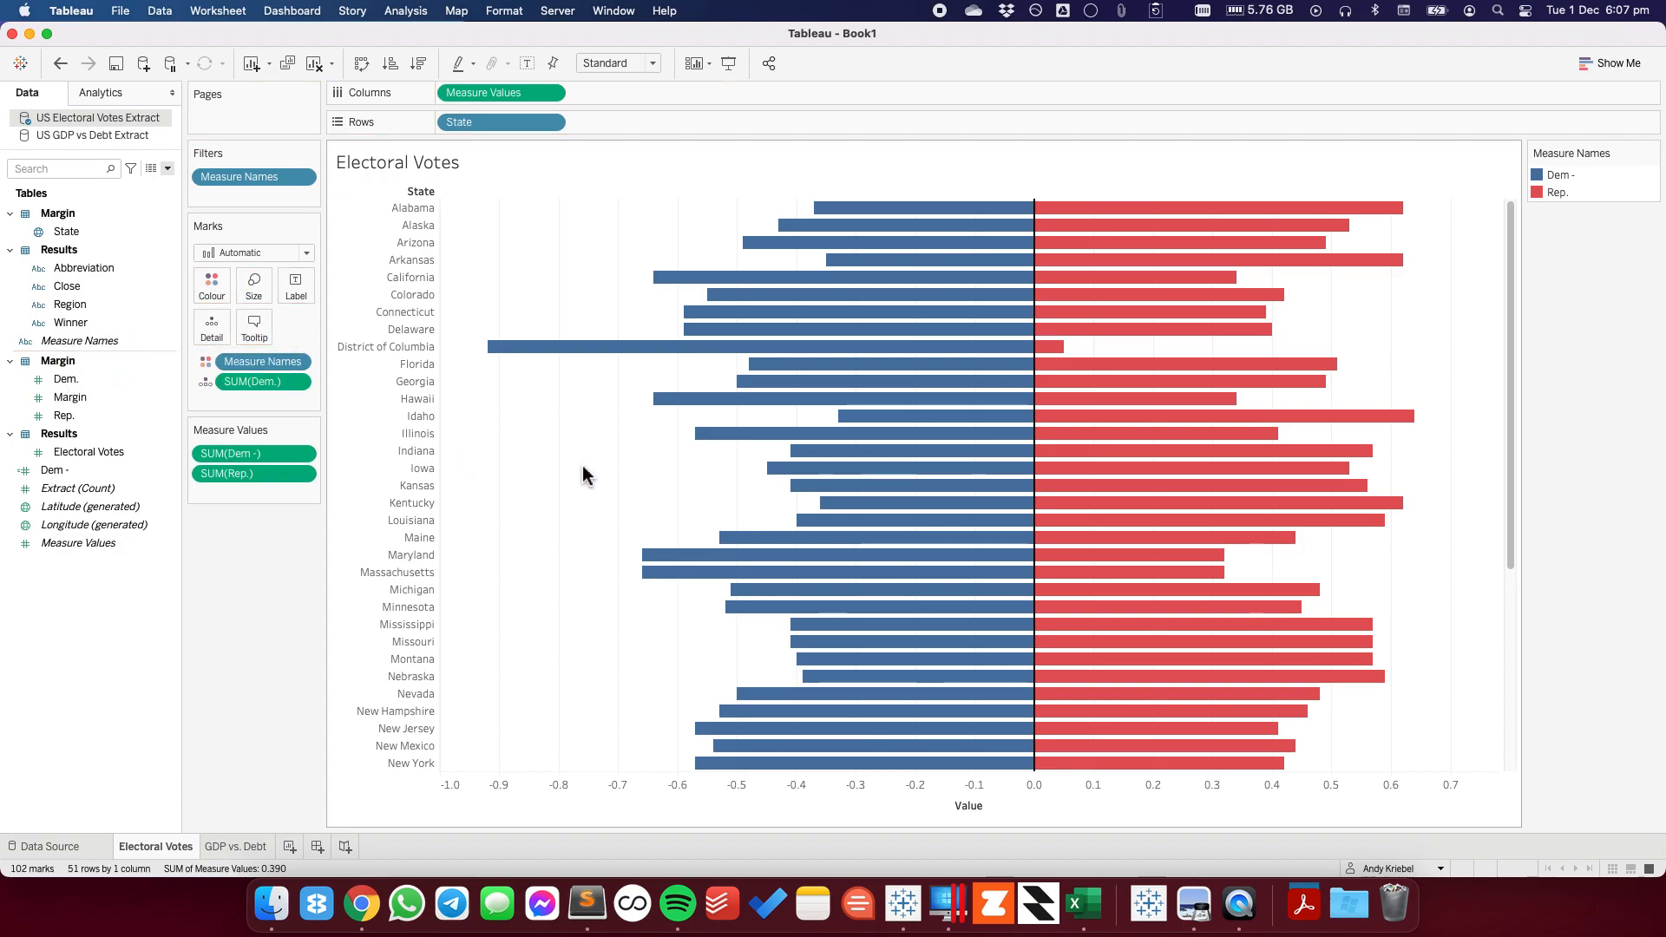
pyautogui.moveTo(92, 415); pyautogui.dragTo(219, 328)
pyautogui.moveTo(90, 398); pyautogui.dragTo(201, 327)
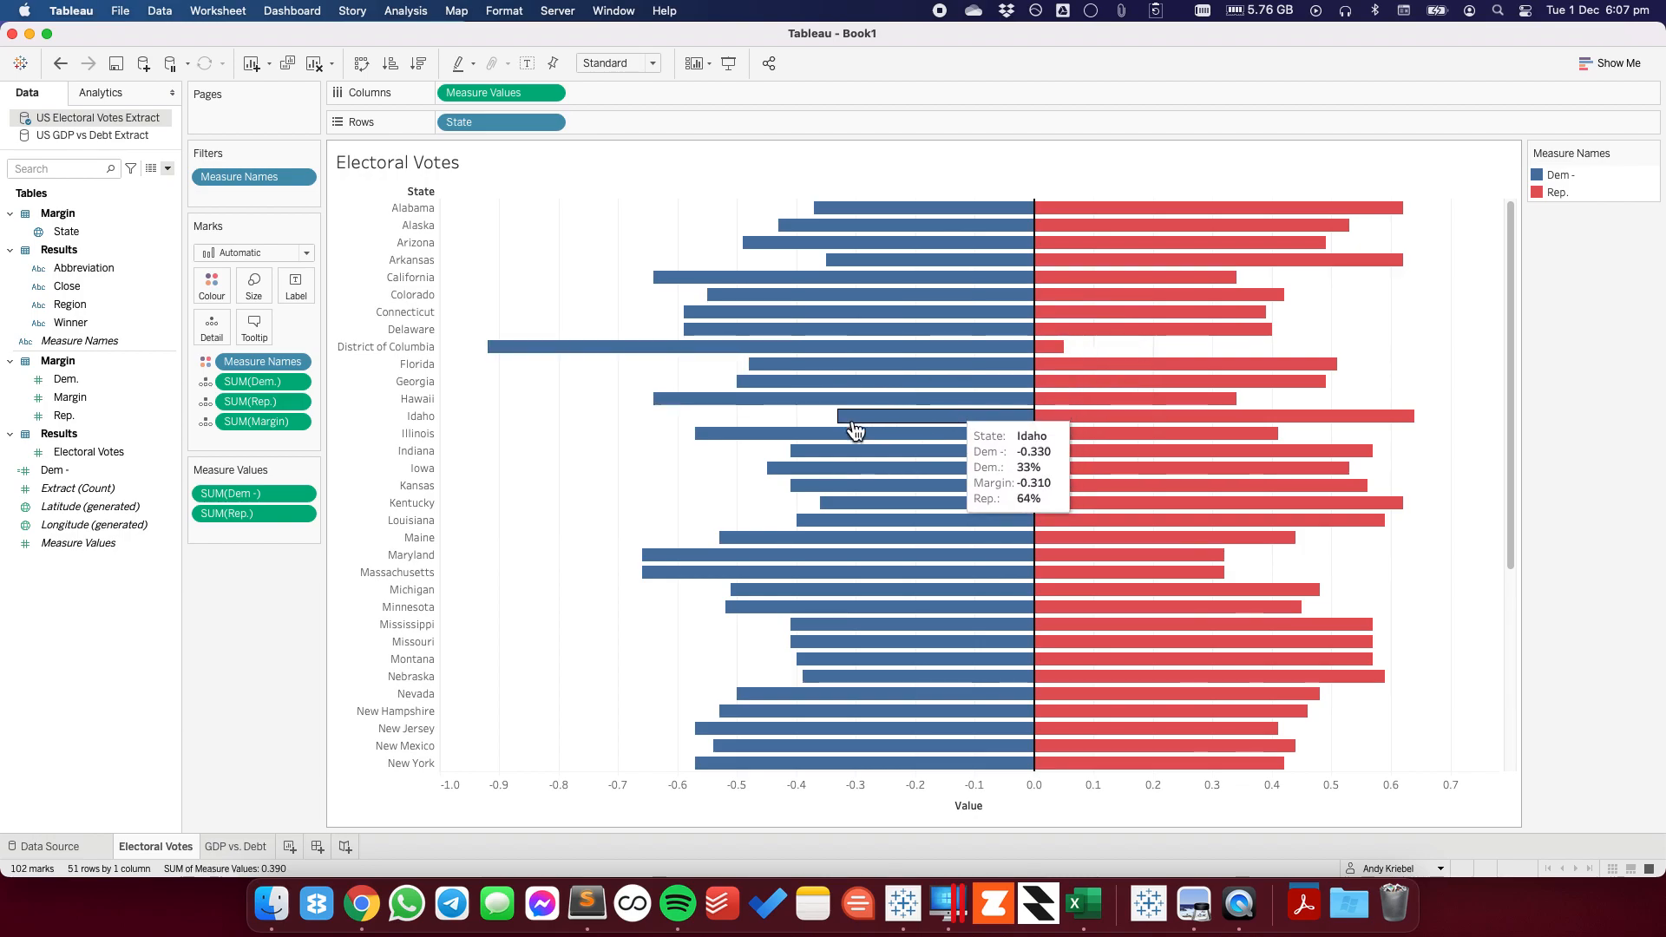
# - Create a calculated field named Max and enter the expression WINDOW_MAX(SUM([Dem.]))
pyautogui.rightClick(103, 621)
pyautogui.click(136, 634)
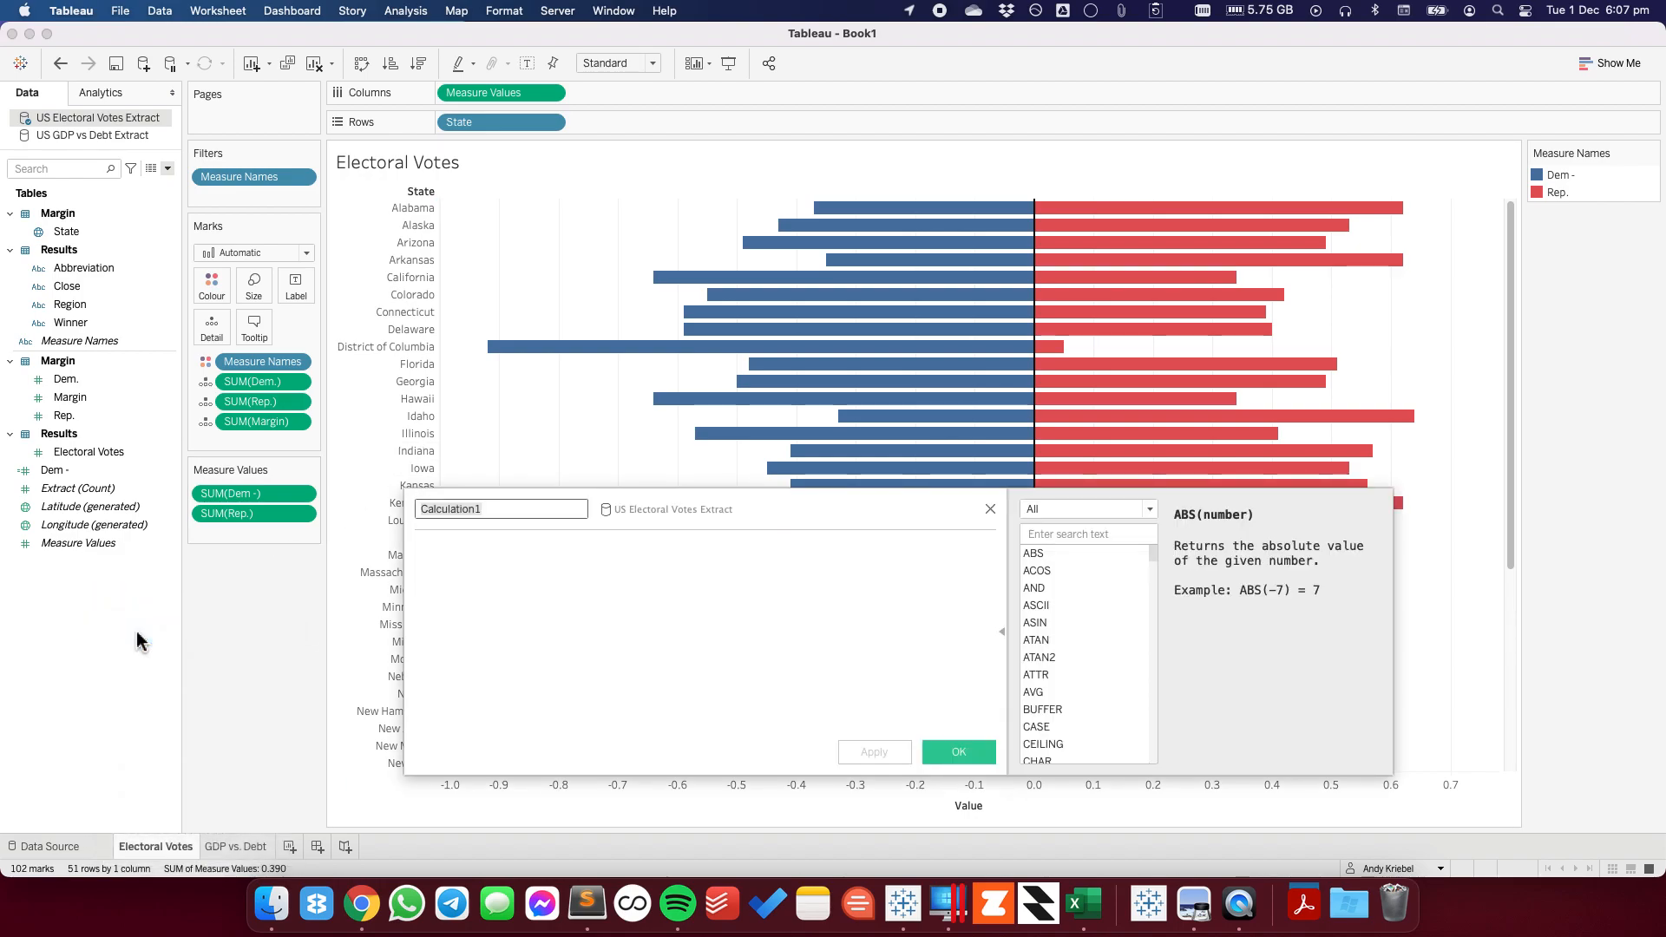
pyautogui.write('Max')
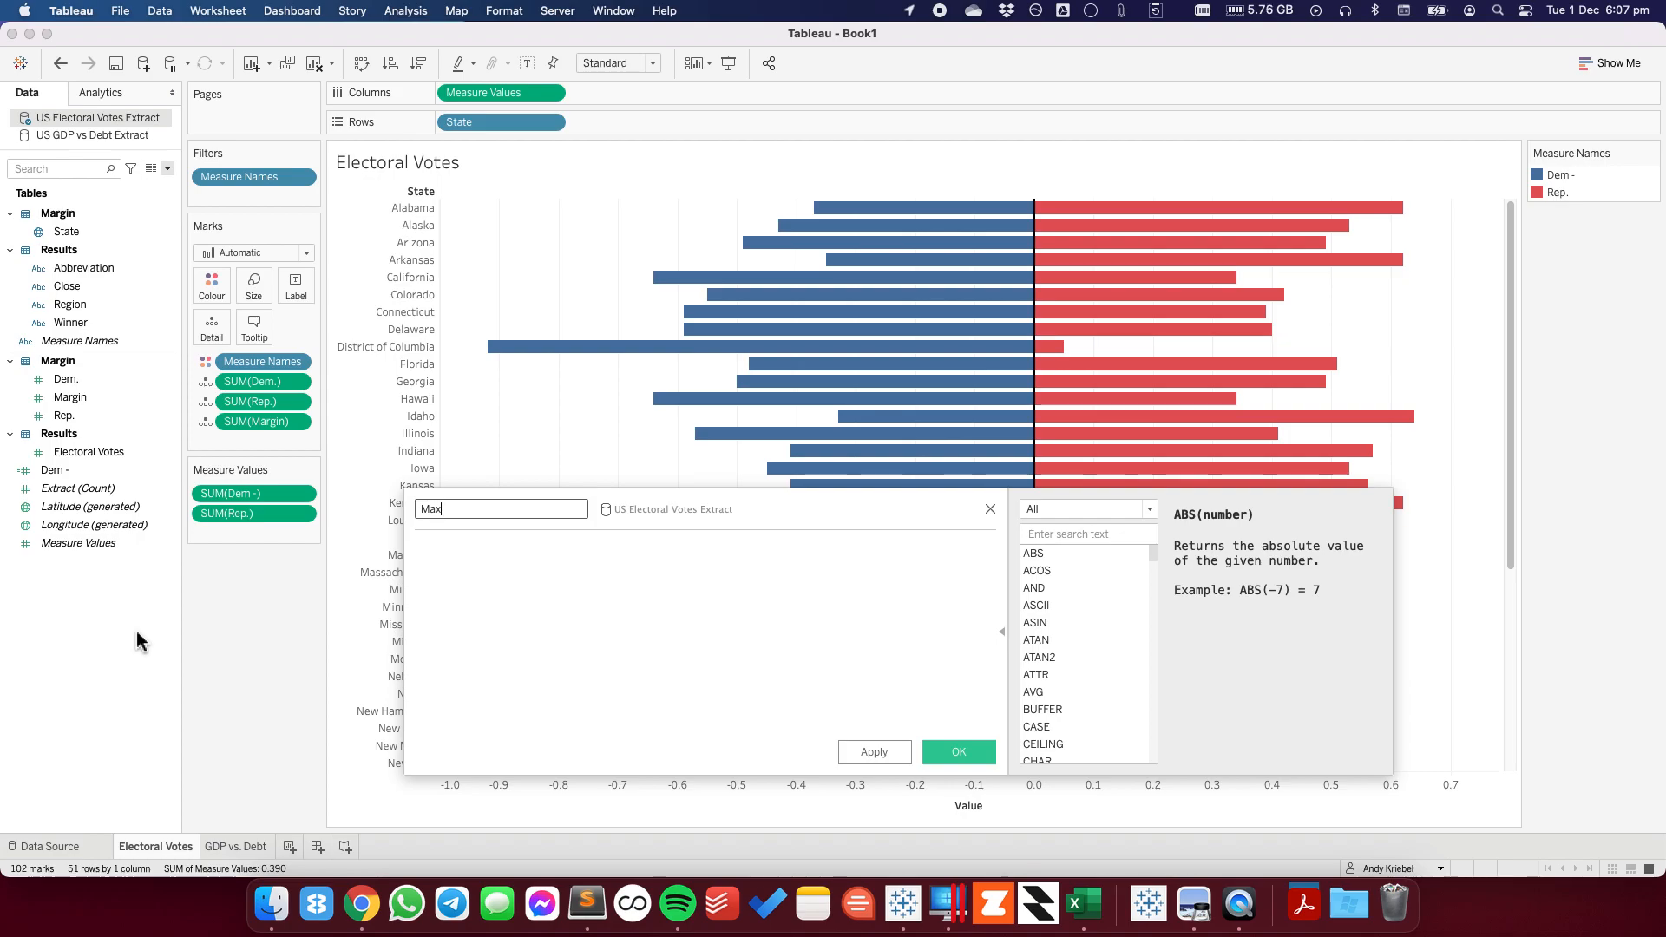
pyautogui.click(614, 641)
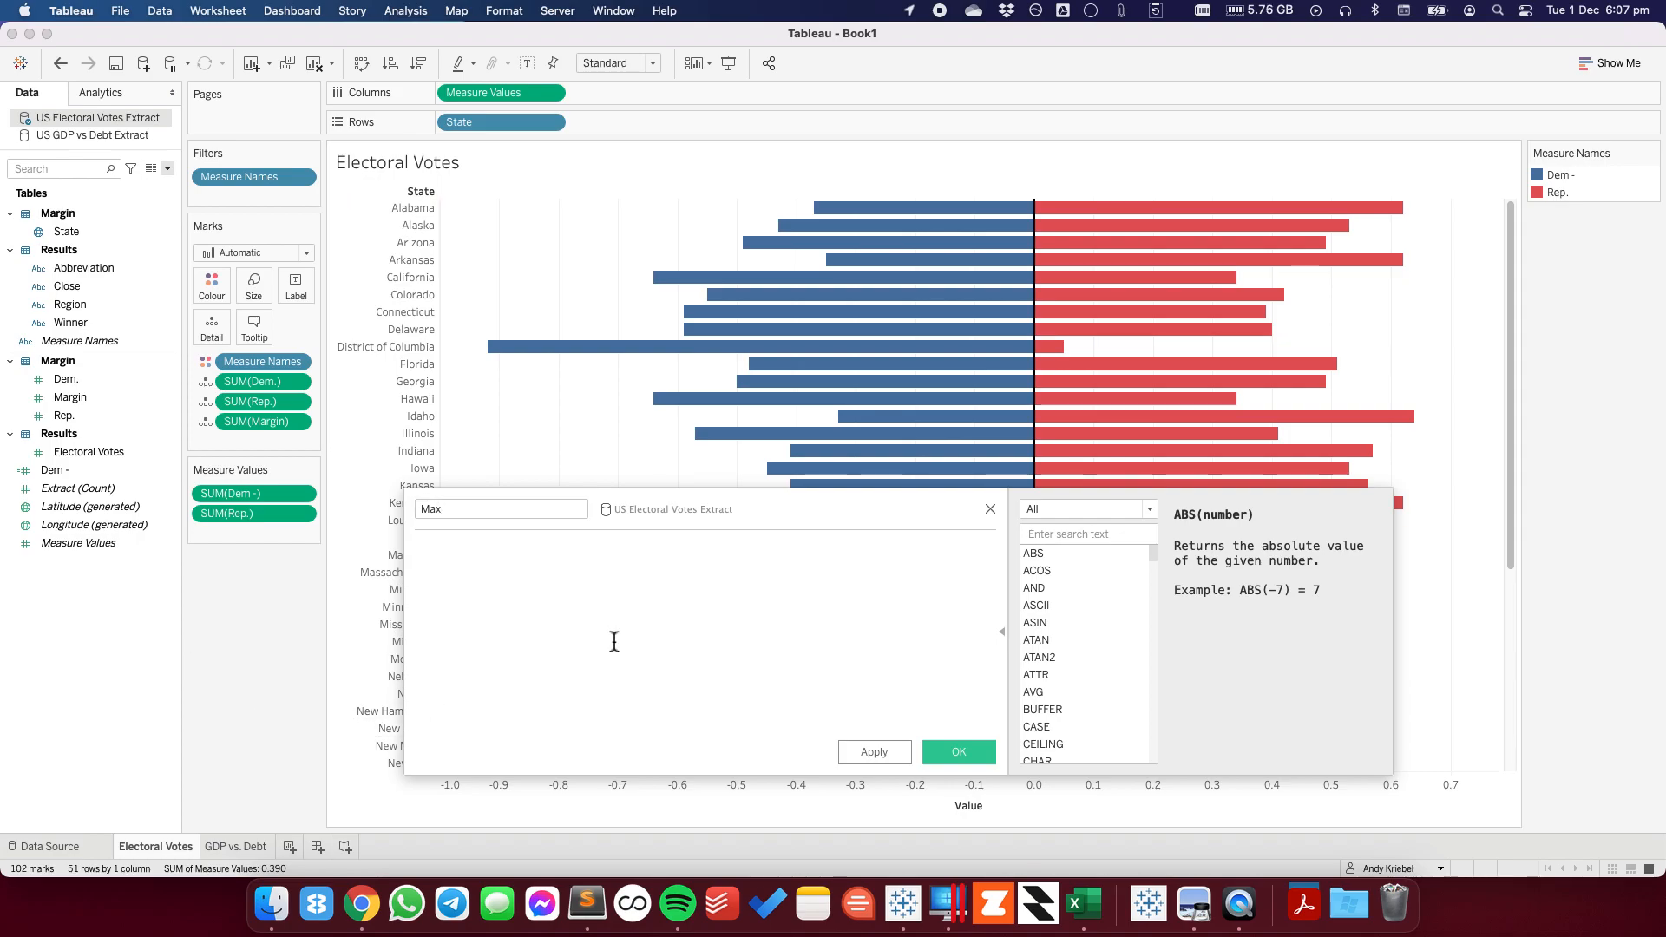
pyautogui.write('wind')
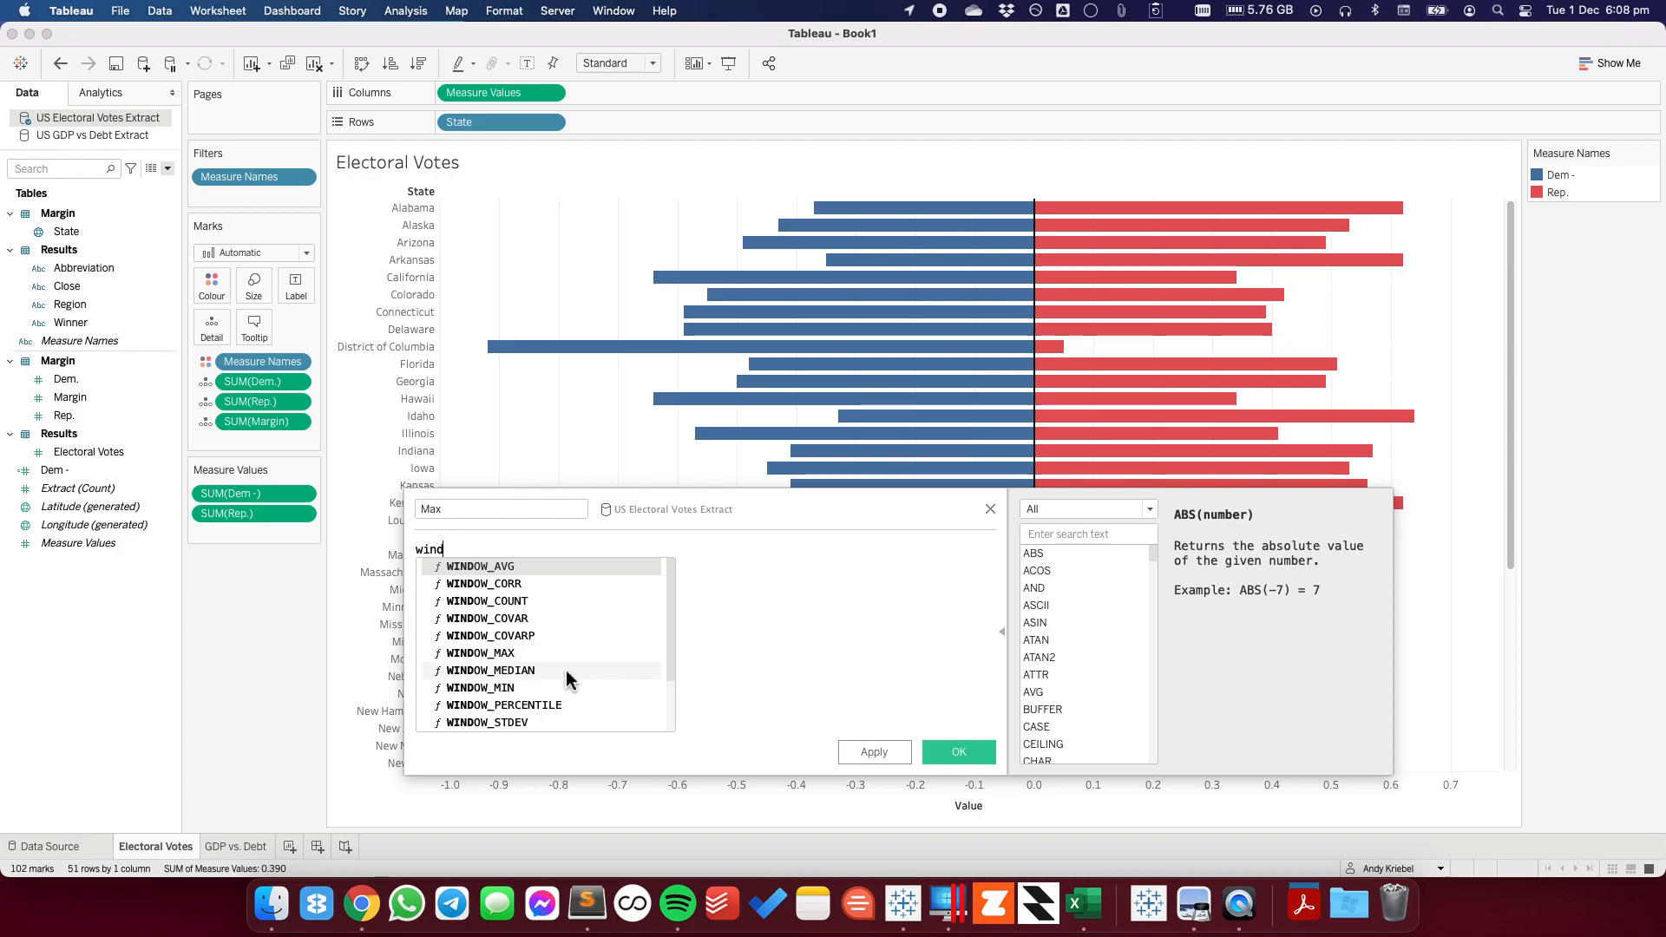
pyautogui.click(554, 655)
pyautogui.write('sum')
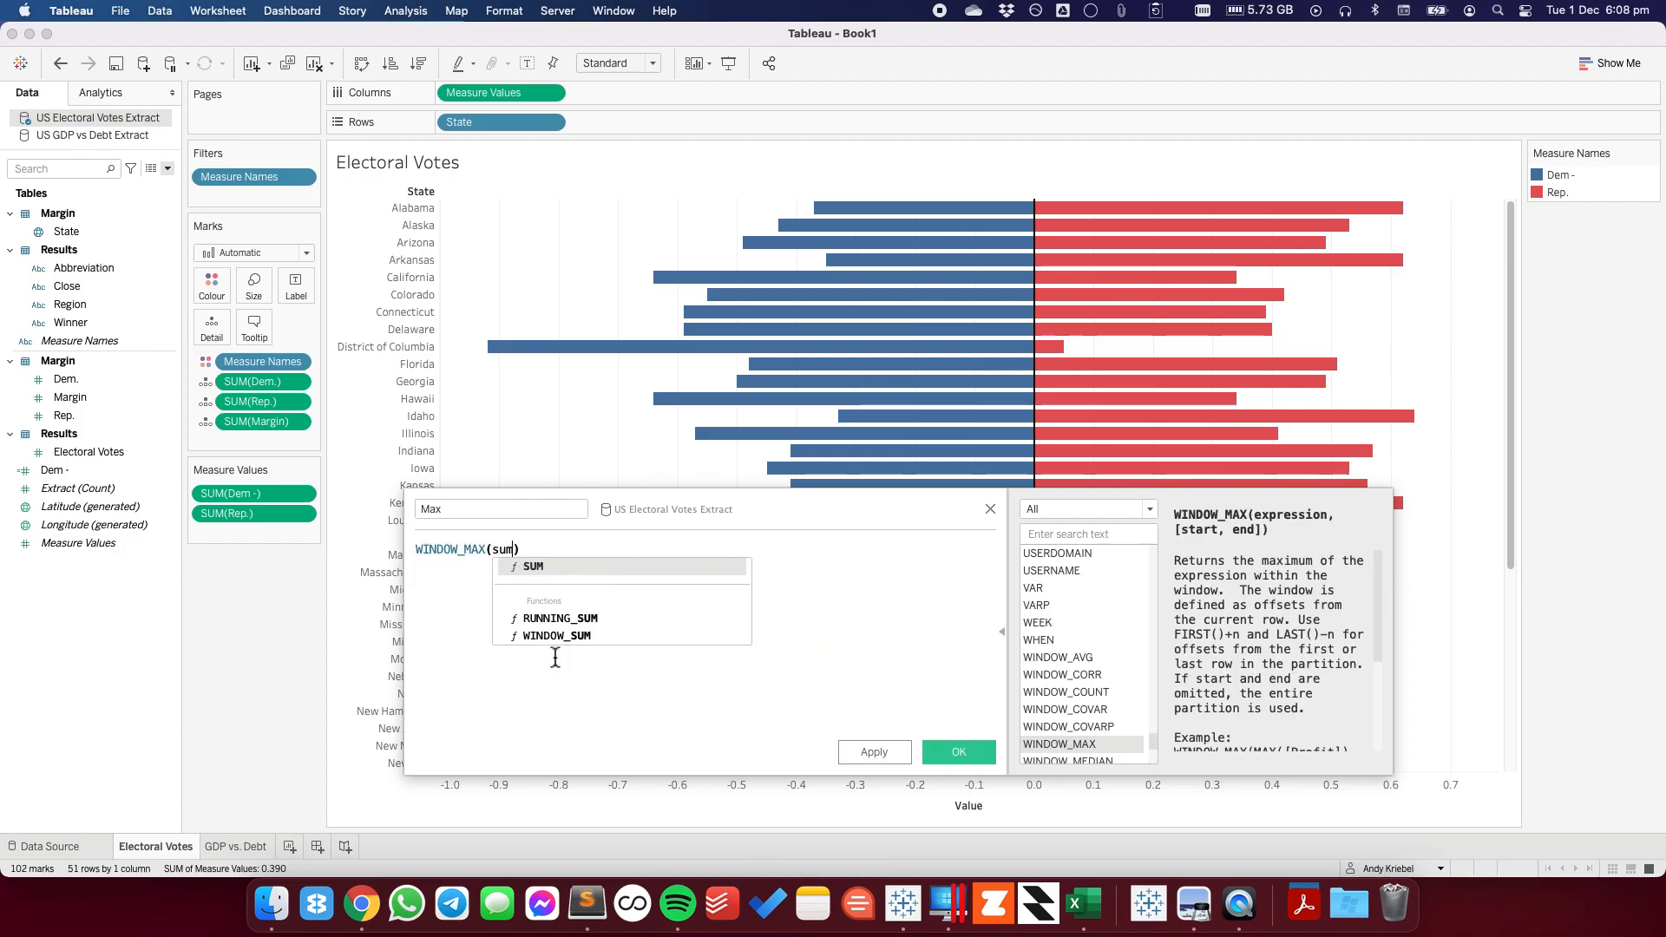
pyautogui.press('Return')
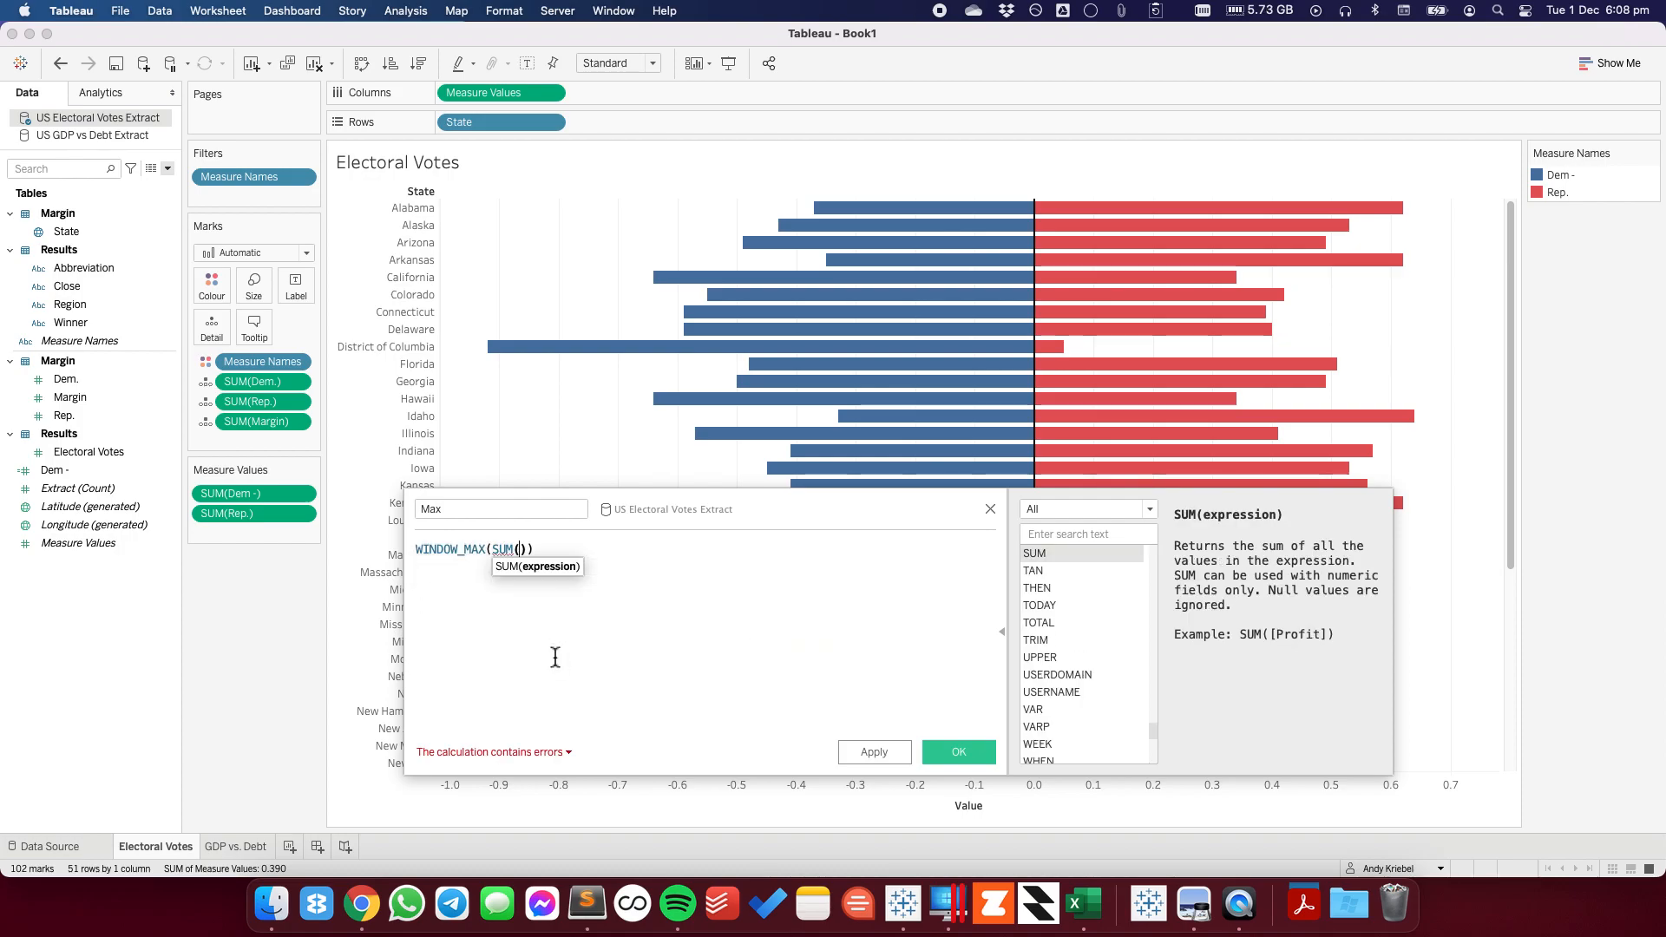
pyautogui.write('dem')
pyautogui.press('Down')
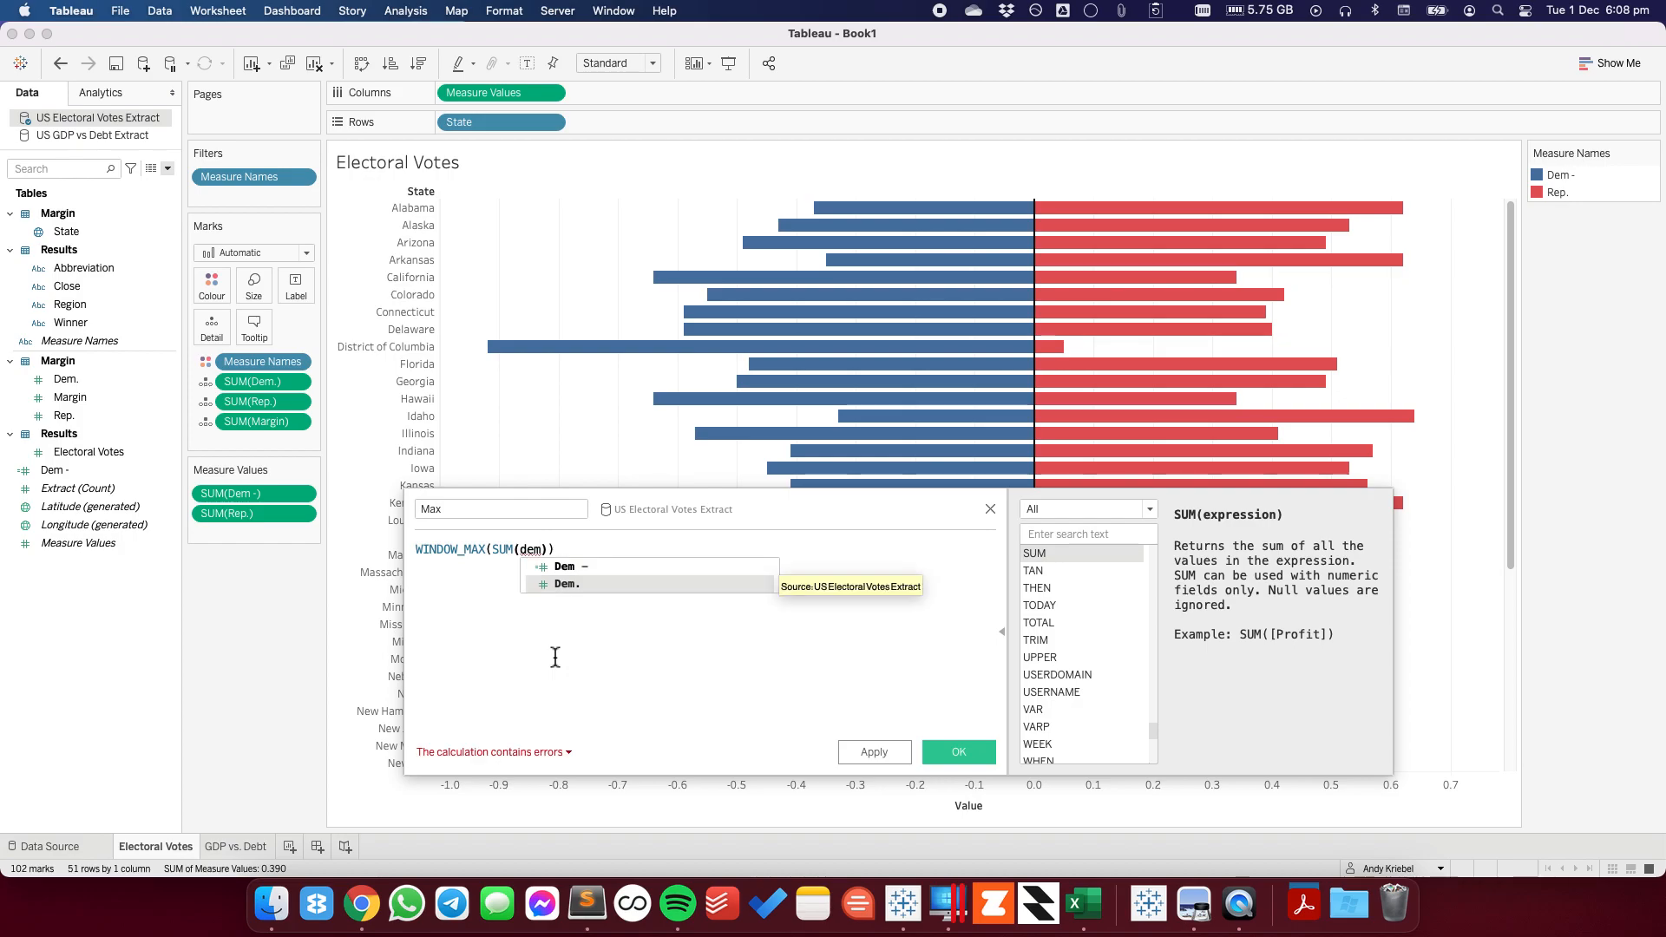
pyautogui.press('Return')
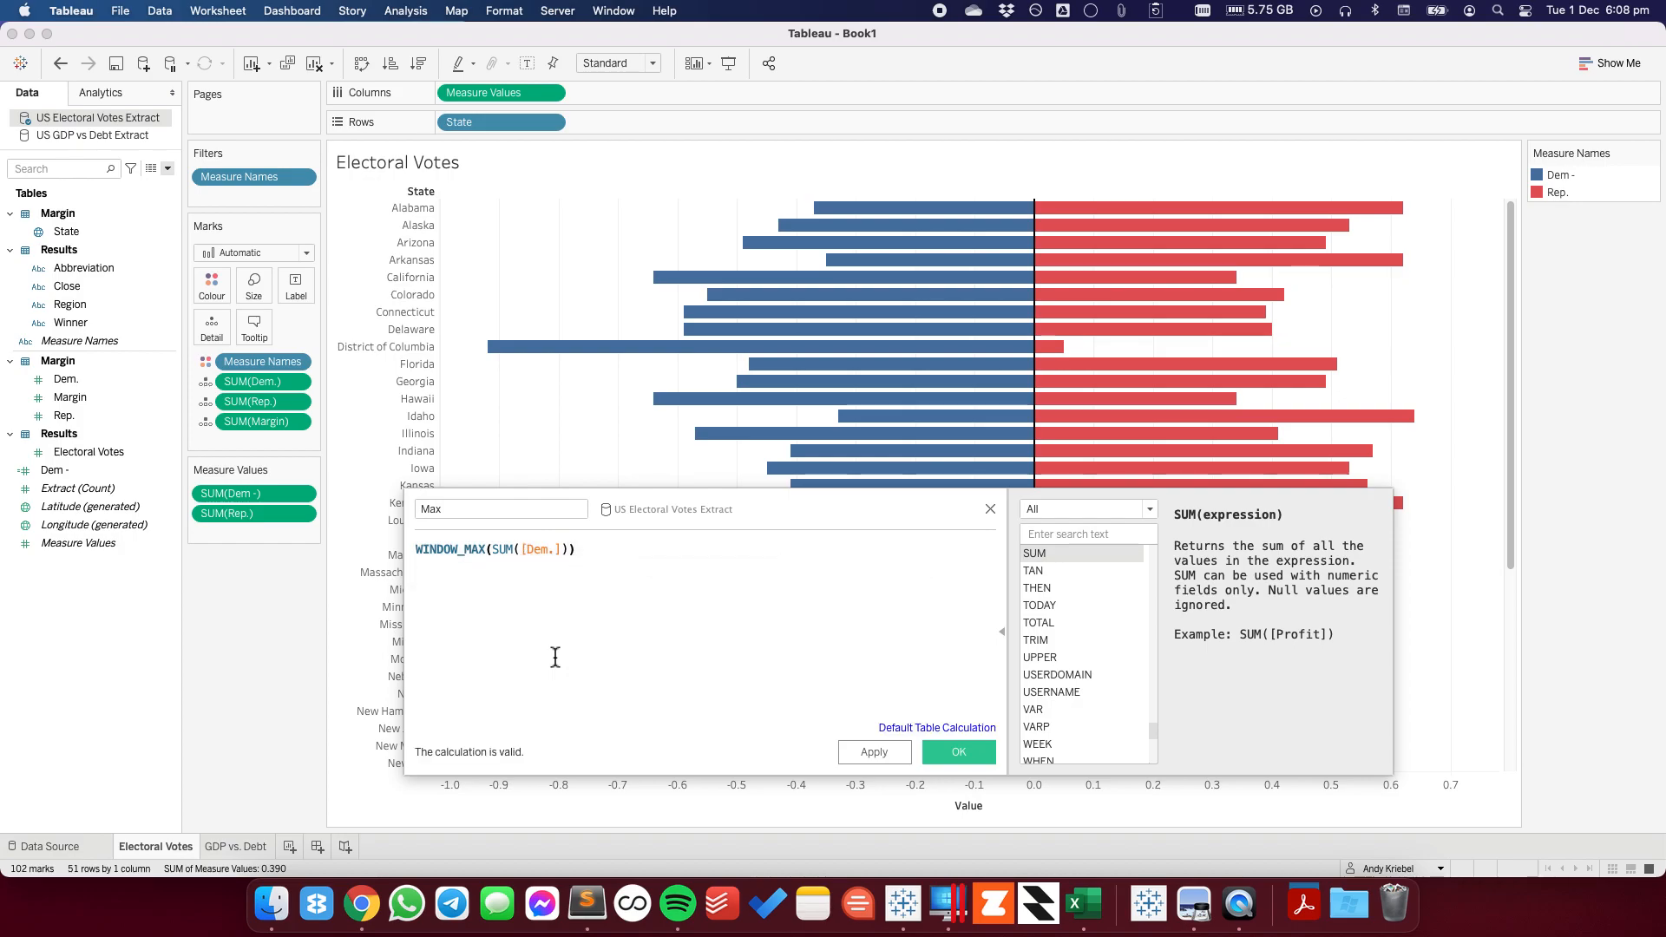
# - Add a second line to the Max formula with the expression WINDOW_MAX(SUM([Rep.]))
pyautogui.press('Return')
pyautogui.write('wind')
pyautogui.press('Down')
pyautogui.press('Down')
pyautogui.press('Down')
pyautogui.press('Down')
pyautogui.press('Down')
pyautogui.press('Return')
pyautogui.write('sum')
pyautogui.press('Return')
pyautogui.write('re')
pyautogui.press('Down')
pyautogui.press('Down')
pyautogui.press('Down')
pyautogui.press('Down')
pyautogui.press('Down')
pyautogui.press('Return')
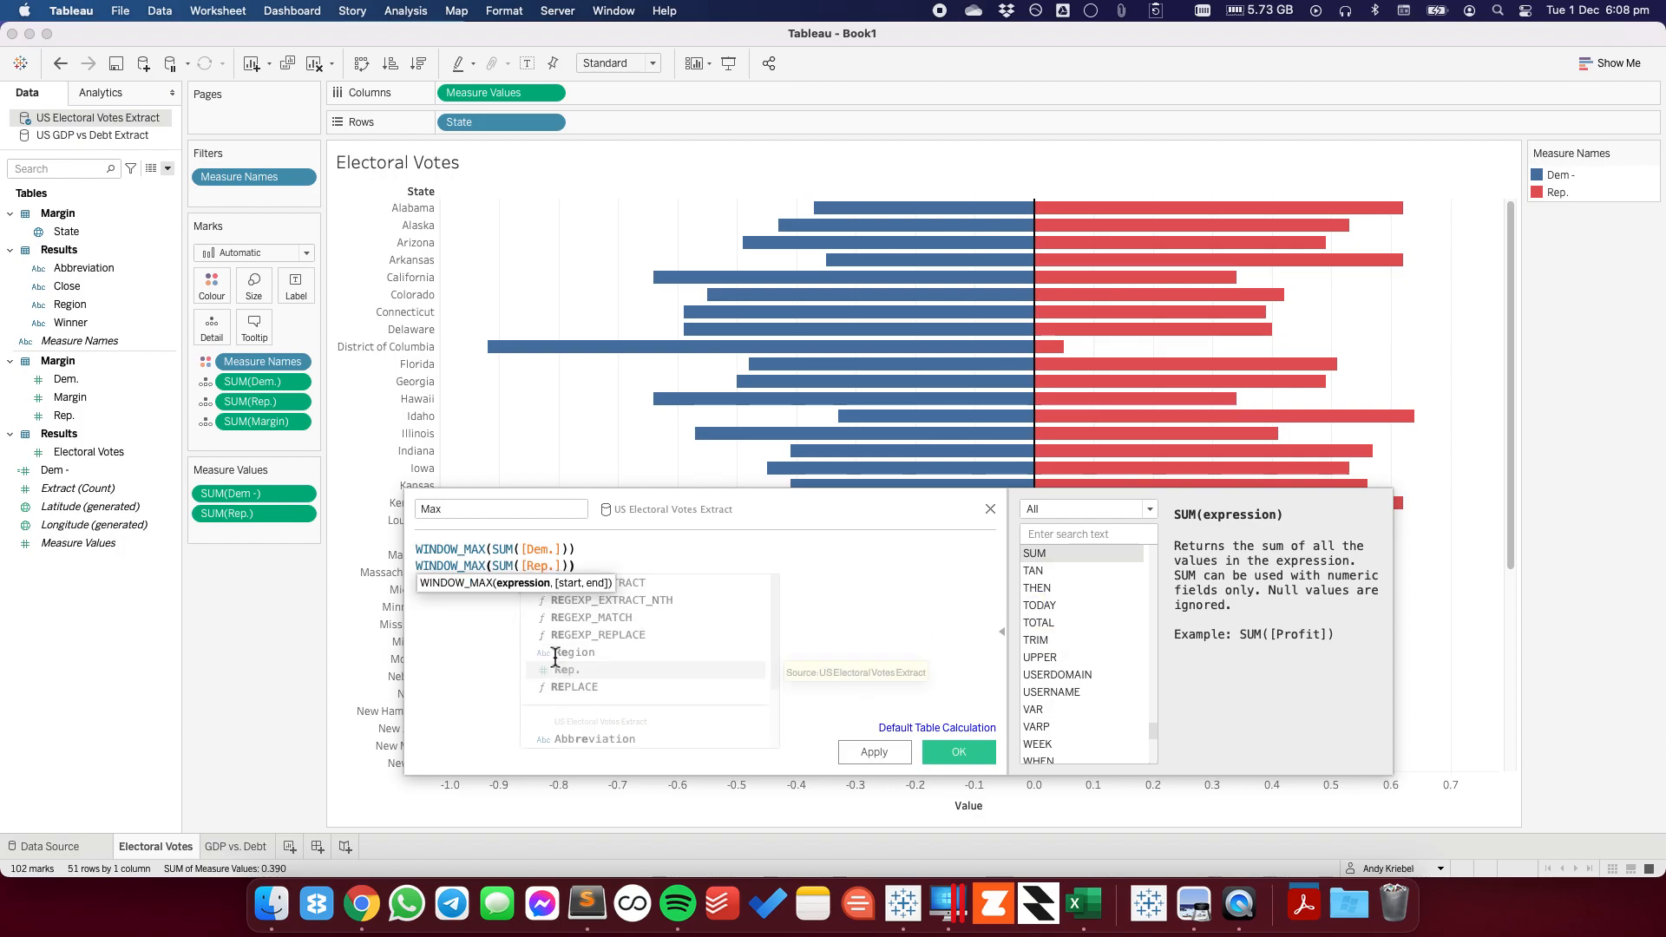
# - Join the two expressions into the condition IF WINDOW_MAX(SUM([Dem.]))>=WINDOW_MAX(SUM([Rep.])) THEN
pyautogui.press('Up')
pyautogui.press('Home')
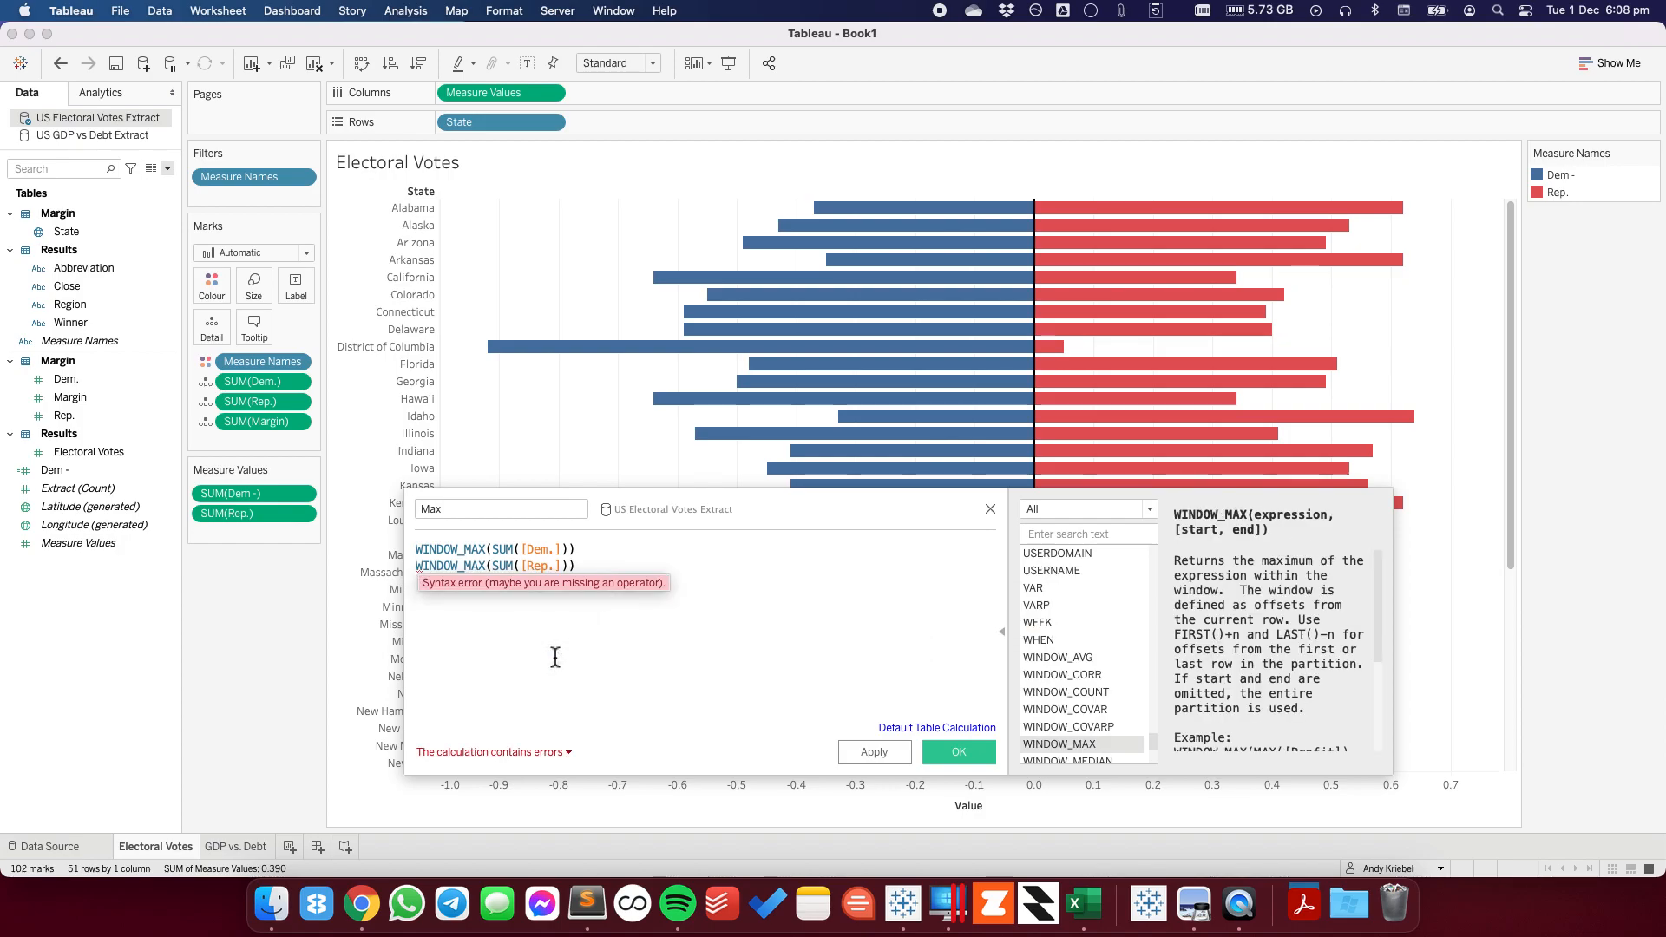
pyautogui.press('Return')
pyautogui.write('IF')
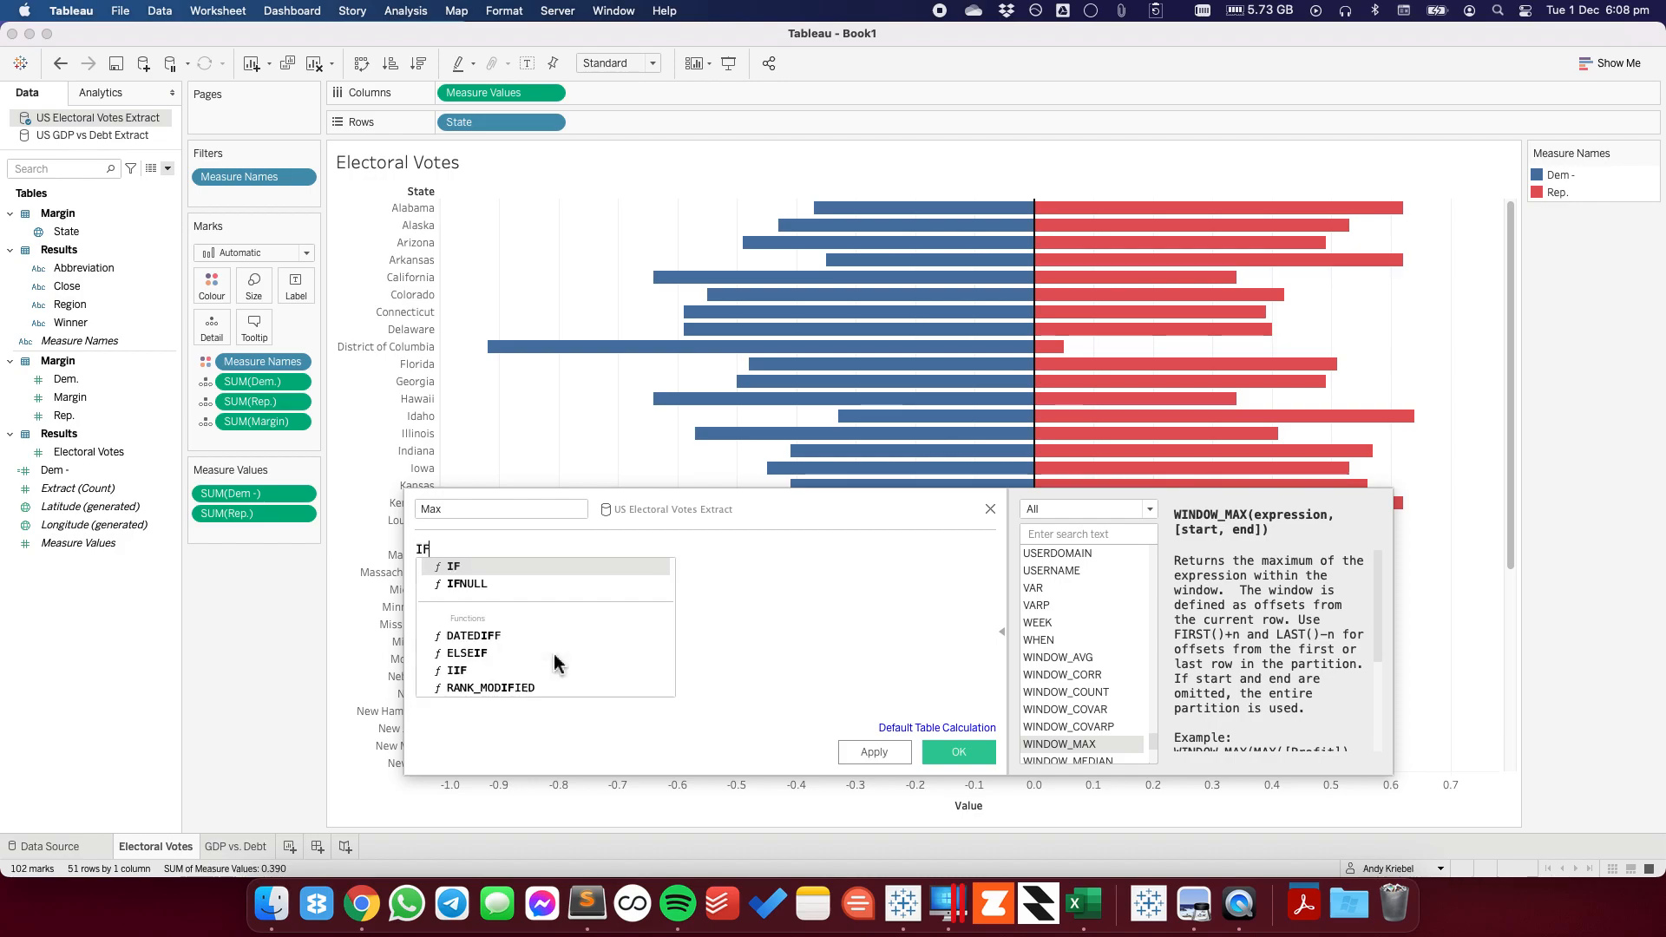
pyautogui.press('Delete')
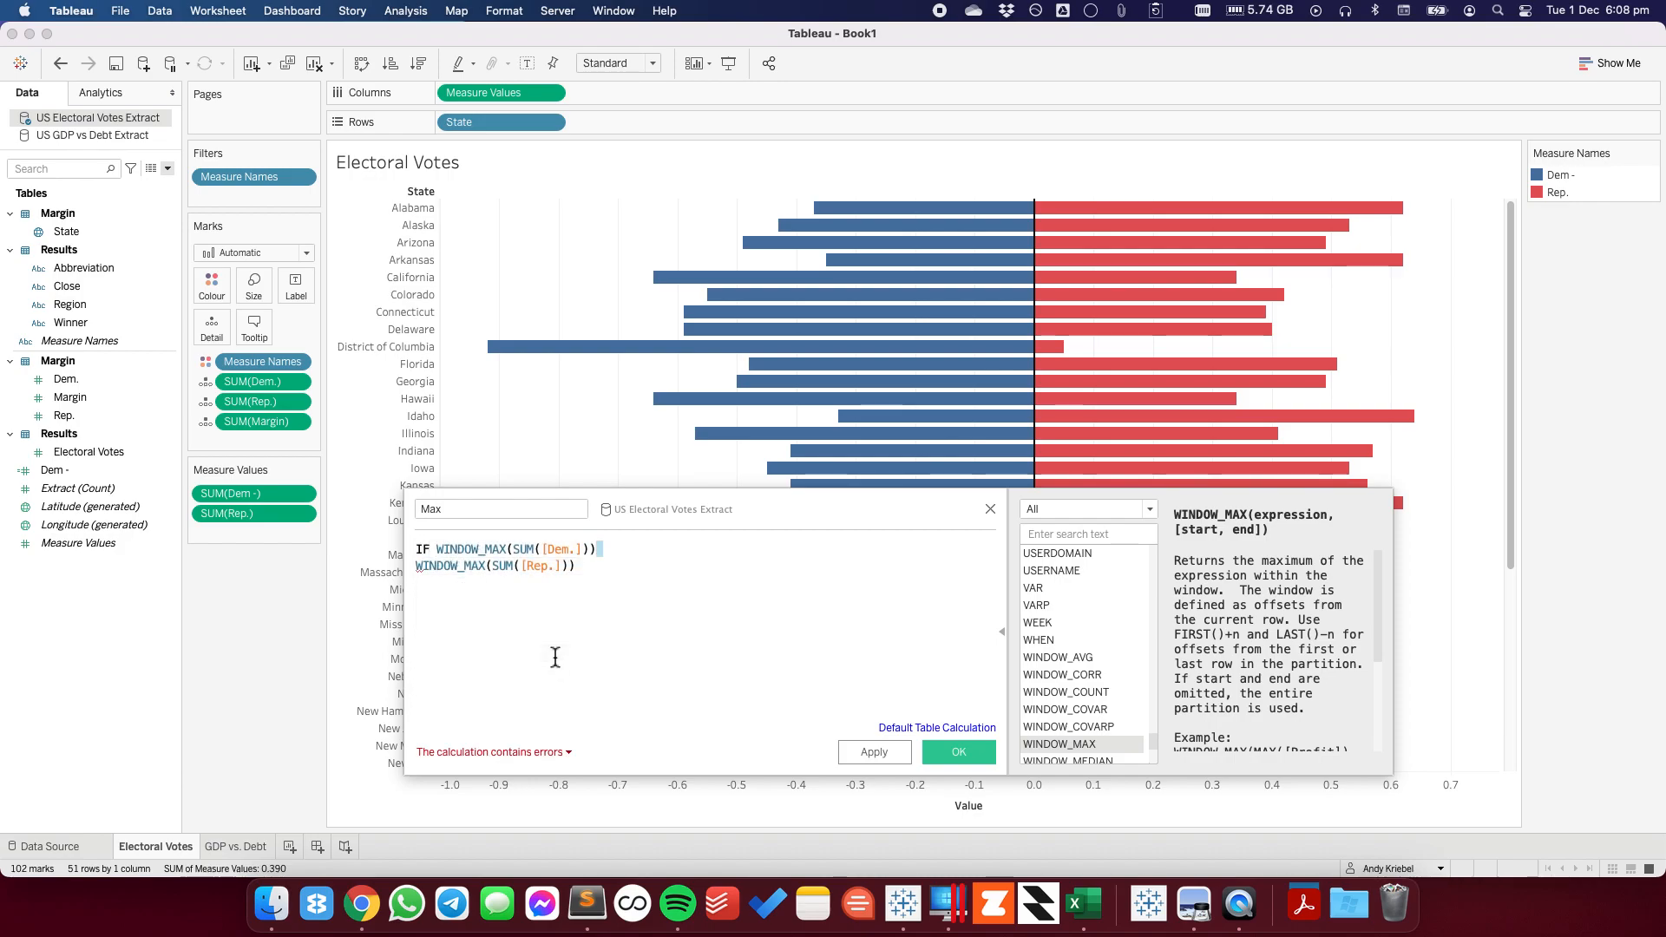
pyautogui.write('>=')
pyautogui.write(' THEN')
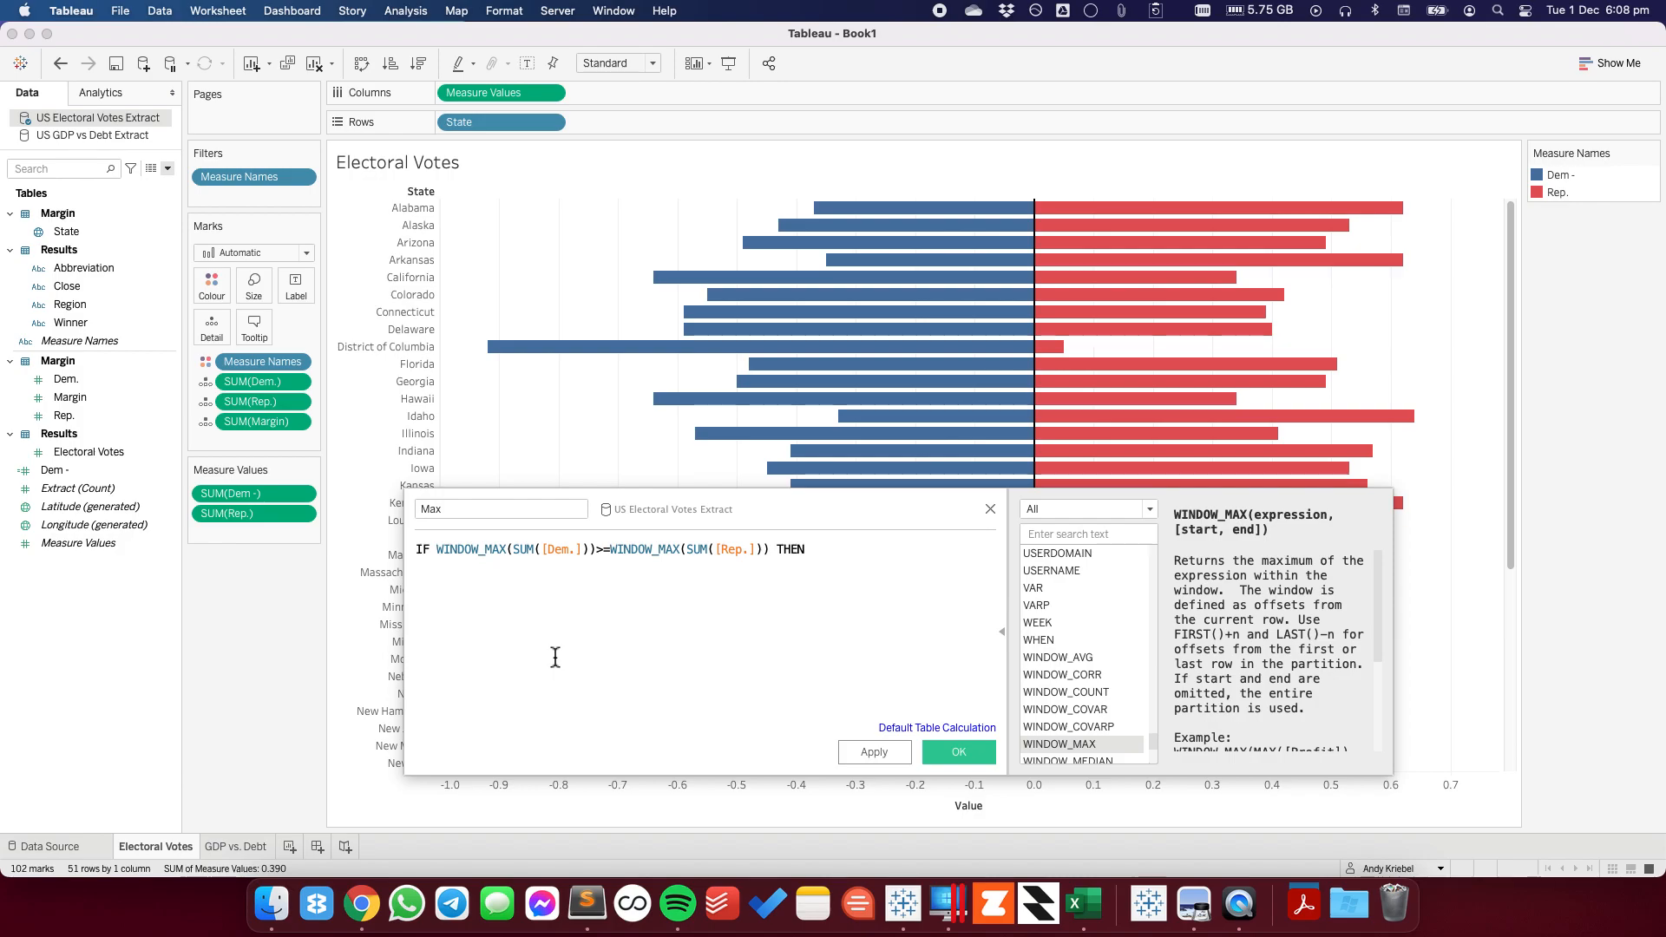
# - Make the THEN branch return WINDOW_MAX(SUM([Dem.])) and put that branch on its own line
pyautogui.write(' wind')
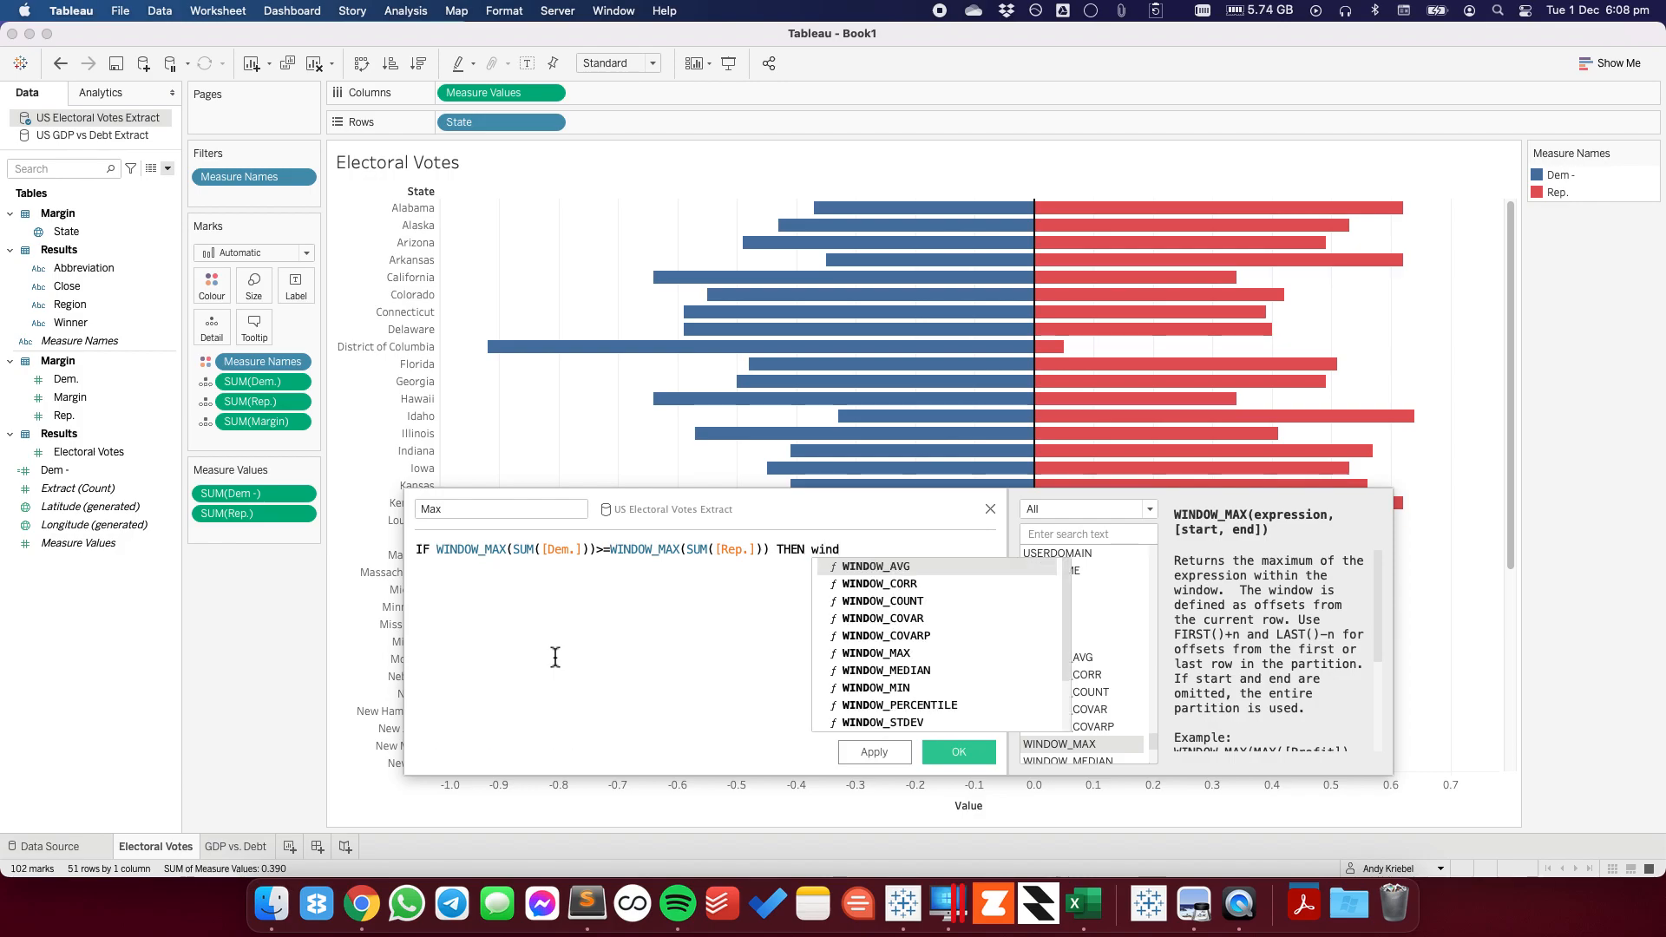
pyautogui.press('Down')
pyautogui.press('Down')
pyautogui.press('Down')
pyautogui.press('Down')
pyautogui.press('Down')
pyautogui.press('Return')
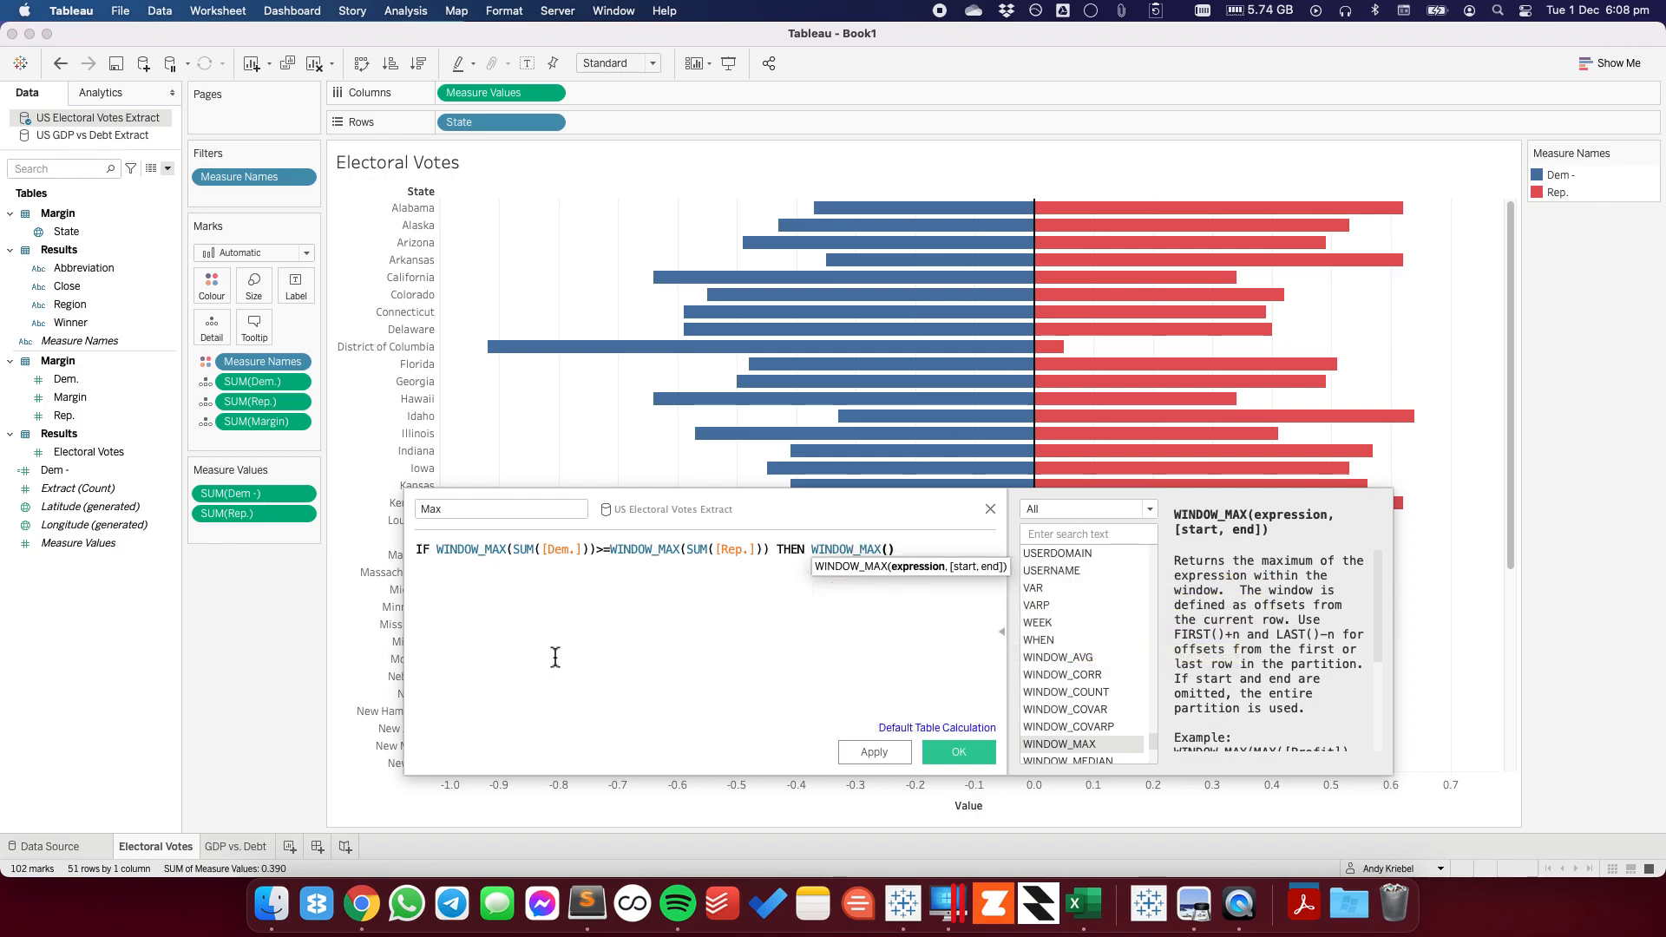
pyautogui.write('sum')
pyautogui.press('Return')
pyautogui.write('de')
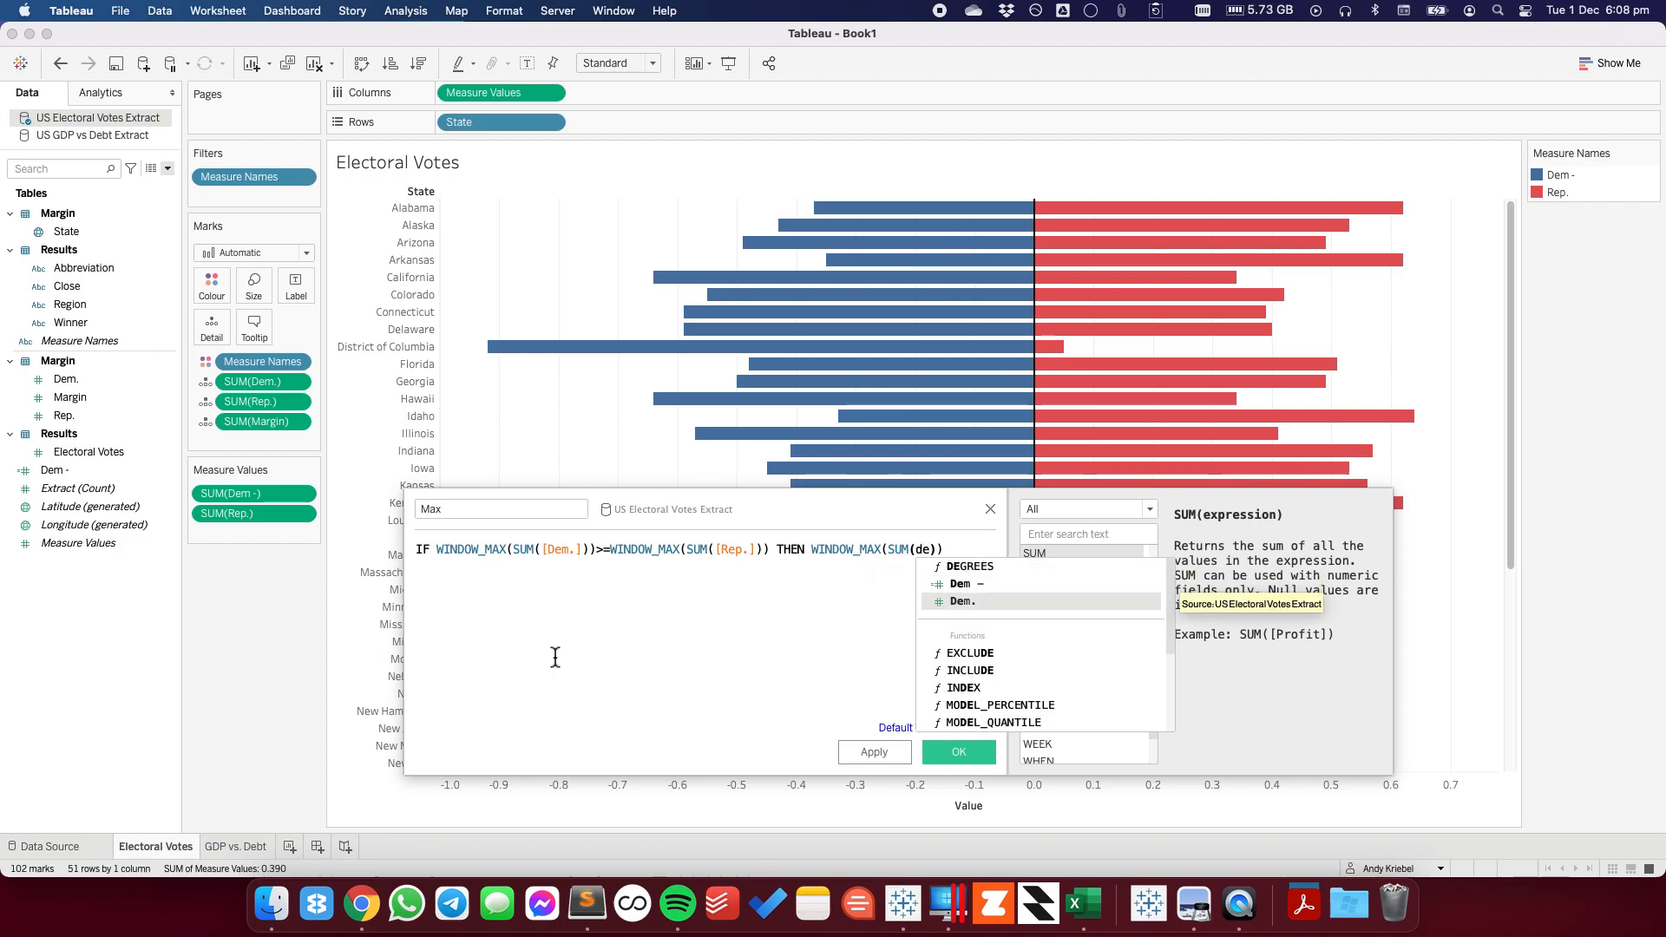
pyautogui.press('Return')
pyautogui.write(')')
pyautogui.click(779, 550)
pyautogui.press('Return')
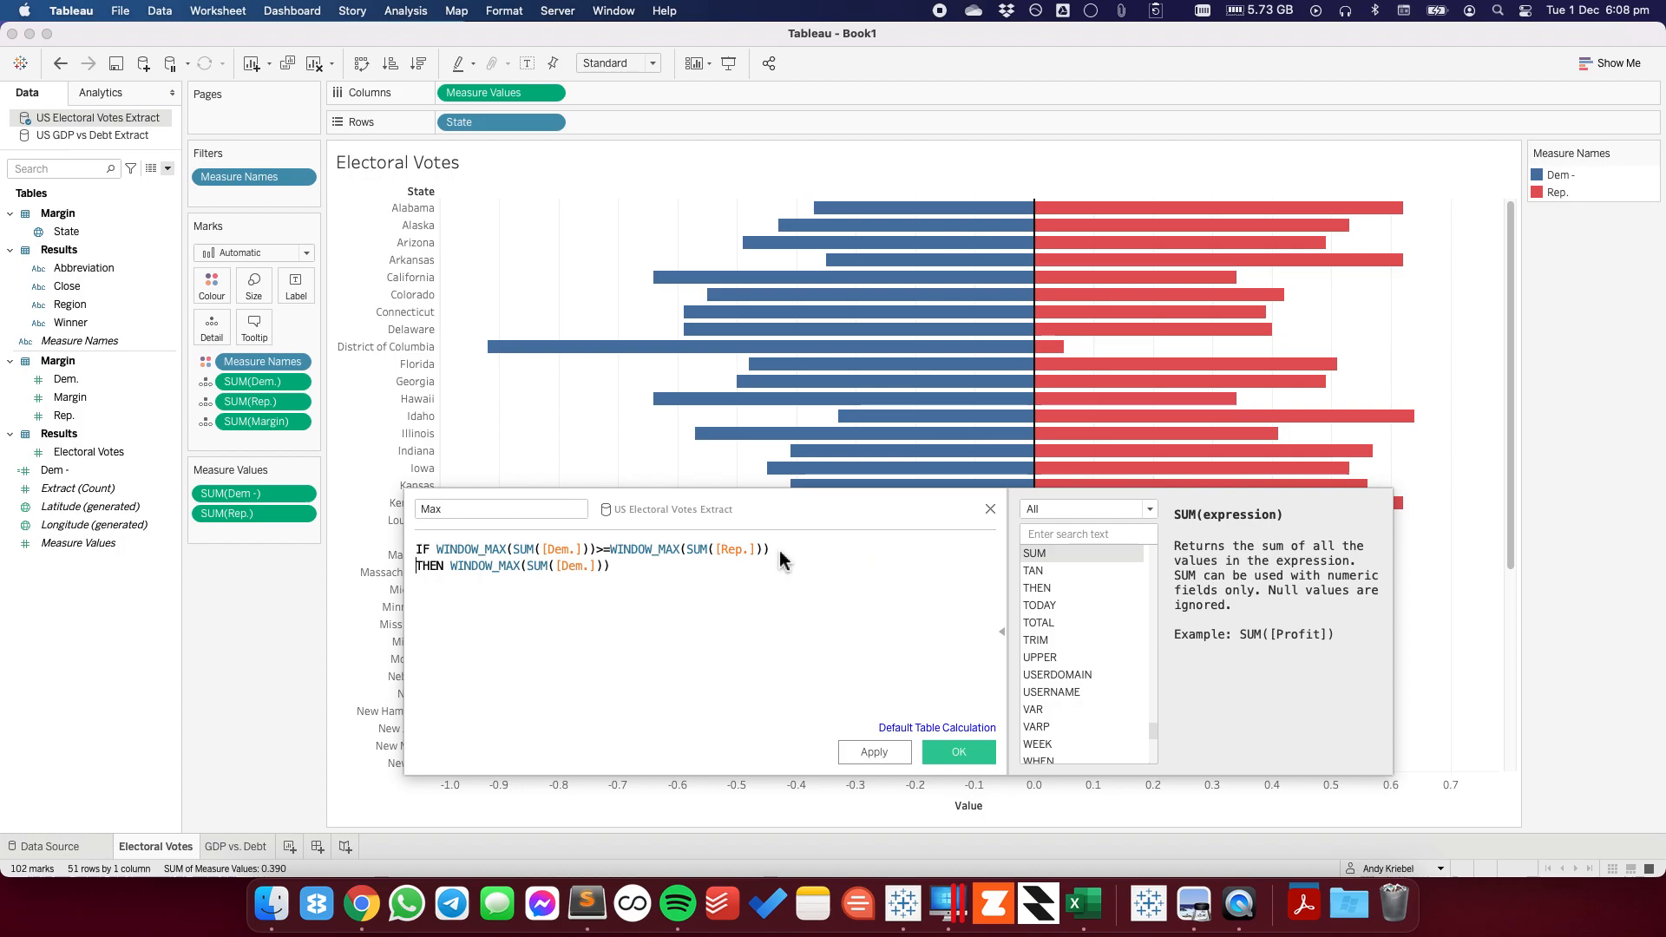
# - Add an ELSE branch to the Max formula that returns WINDOW_MAX(SUM([Rep.]))
pyautogui.write('ELSE window')
pyautogui.press('Down')
pyautogui.press('Down')
pyautogui.press('Down')
pyautogui.press('Down')
pyautogui.press('Down')
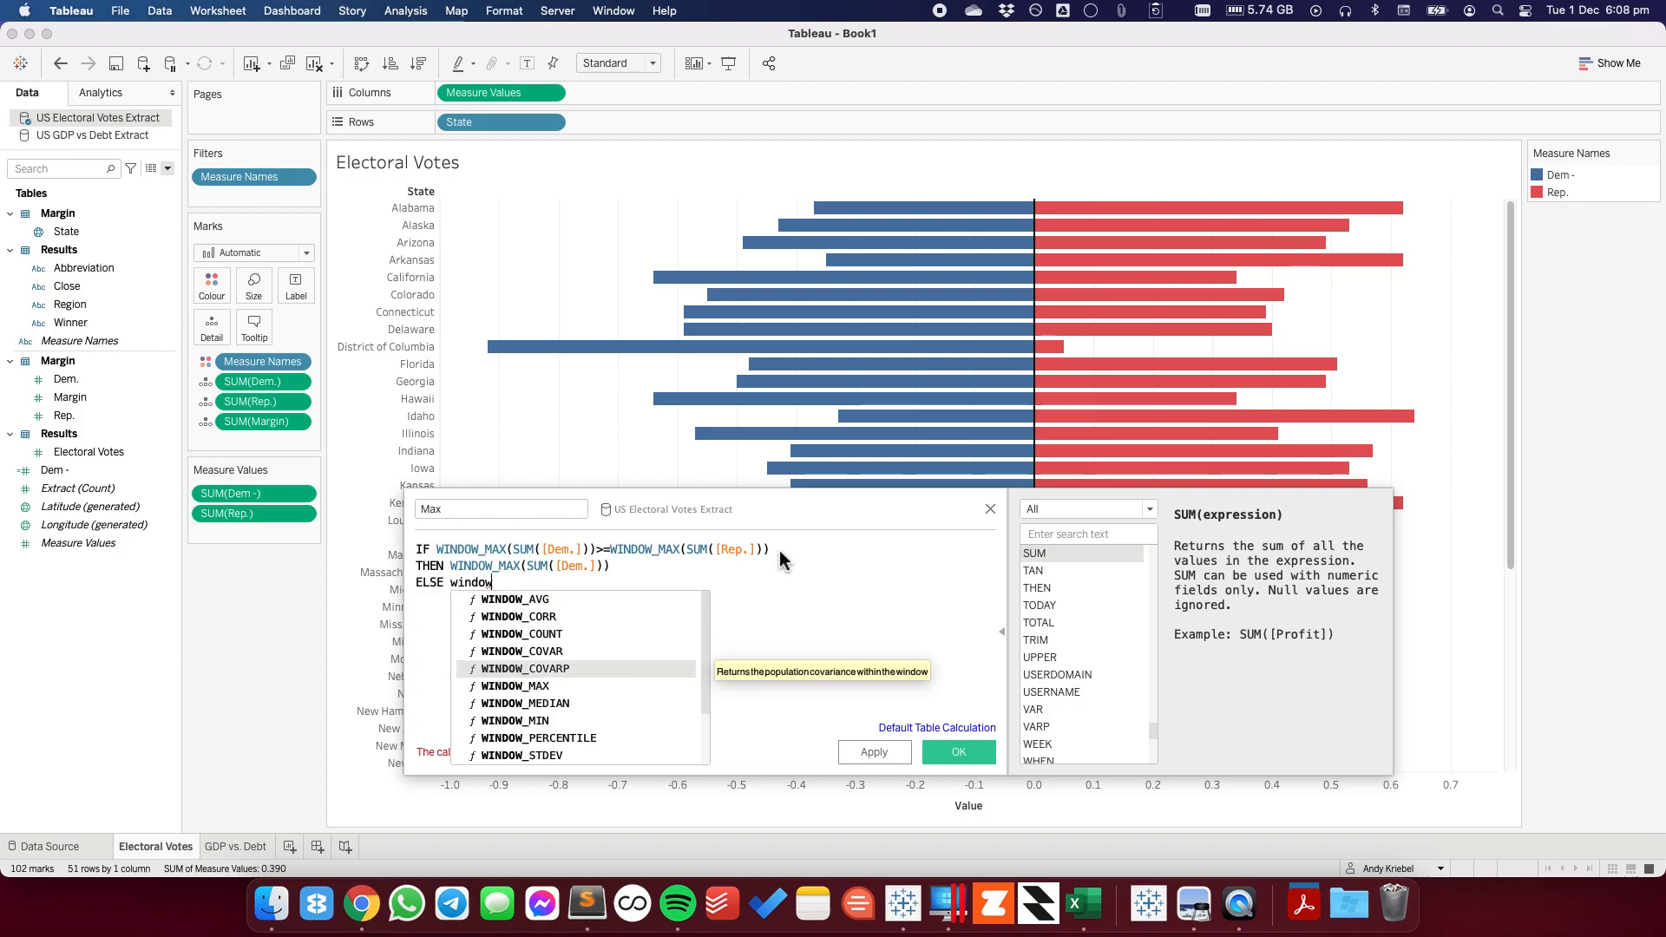
pyautogui.press('Return')
pyautogui.write('SUM(re')
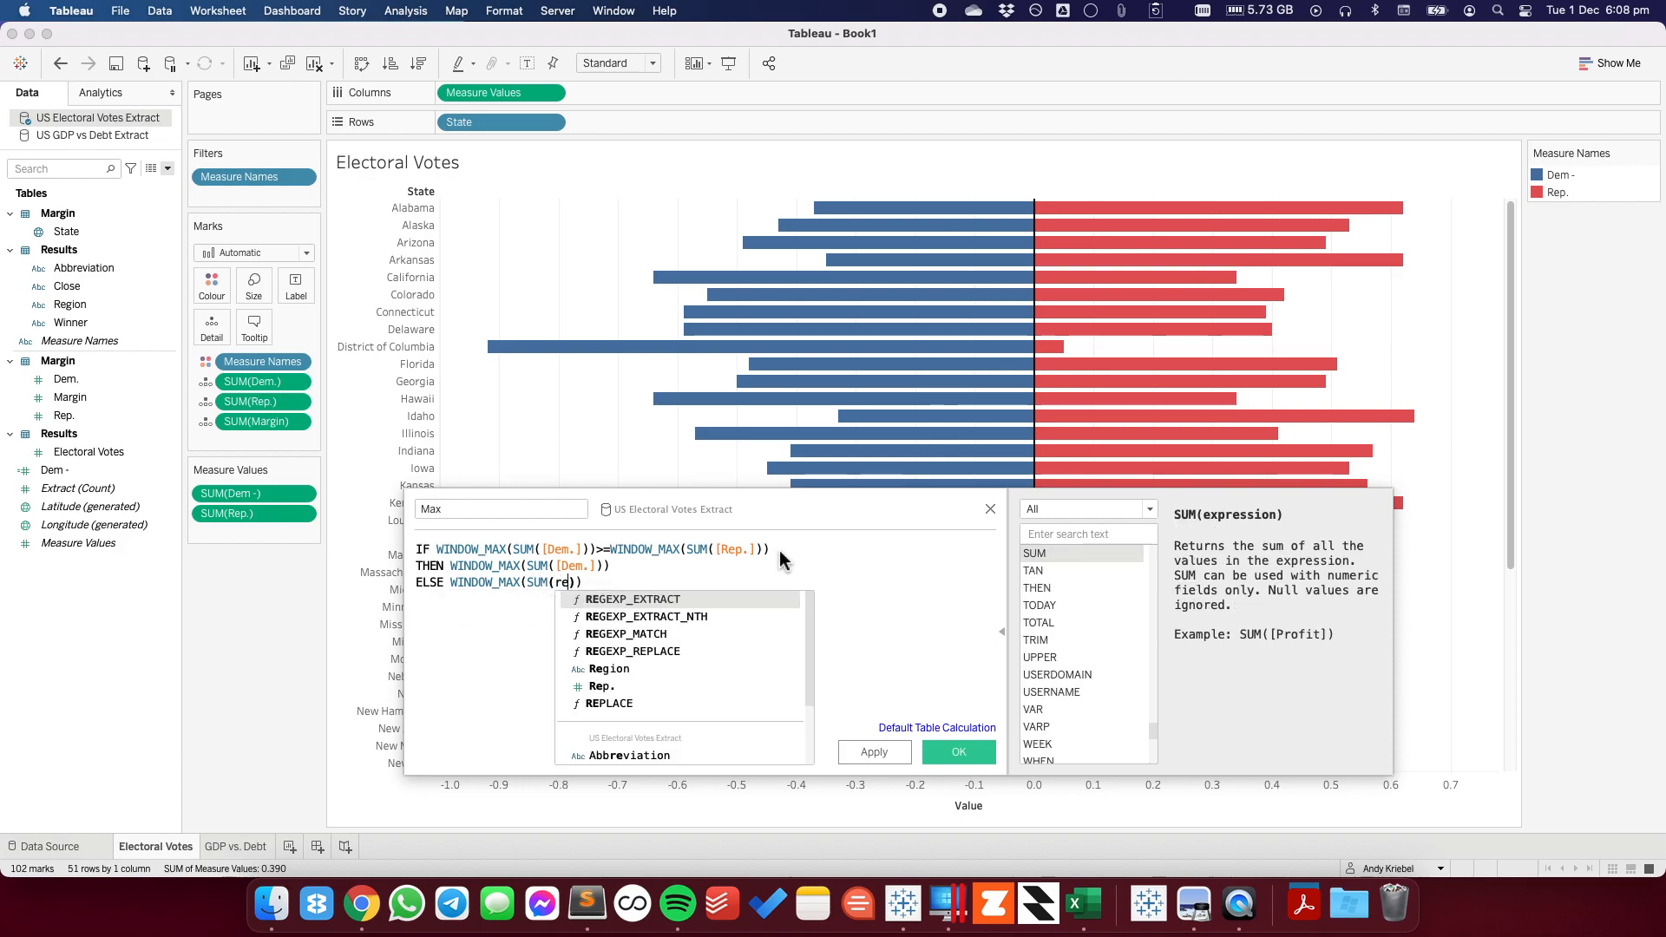
pyautogui.write('p')
pyautogui.press('Return')
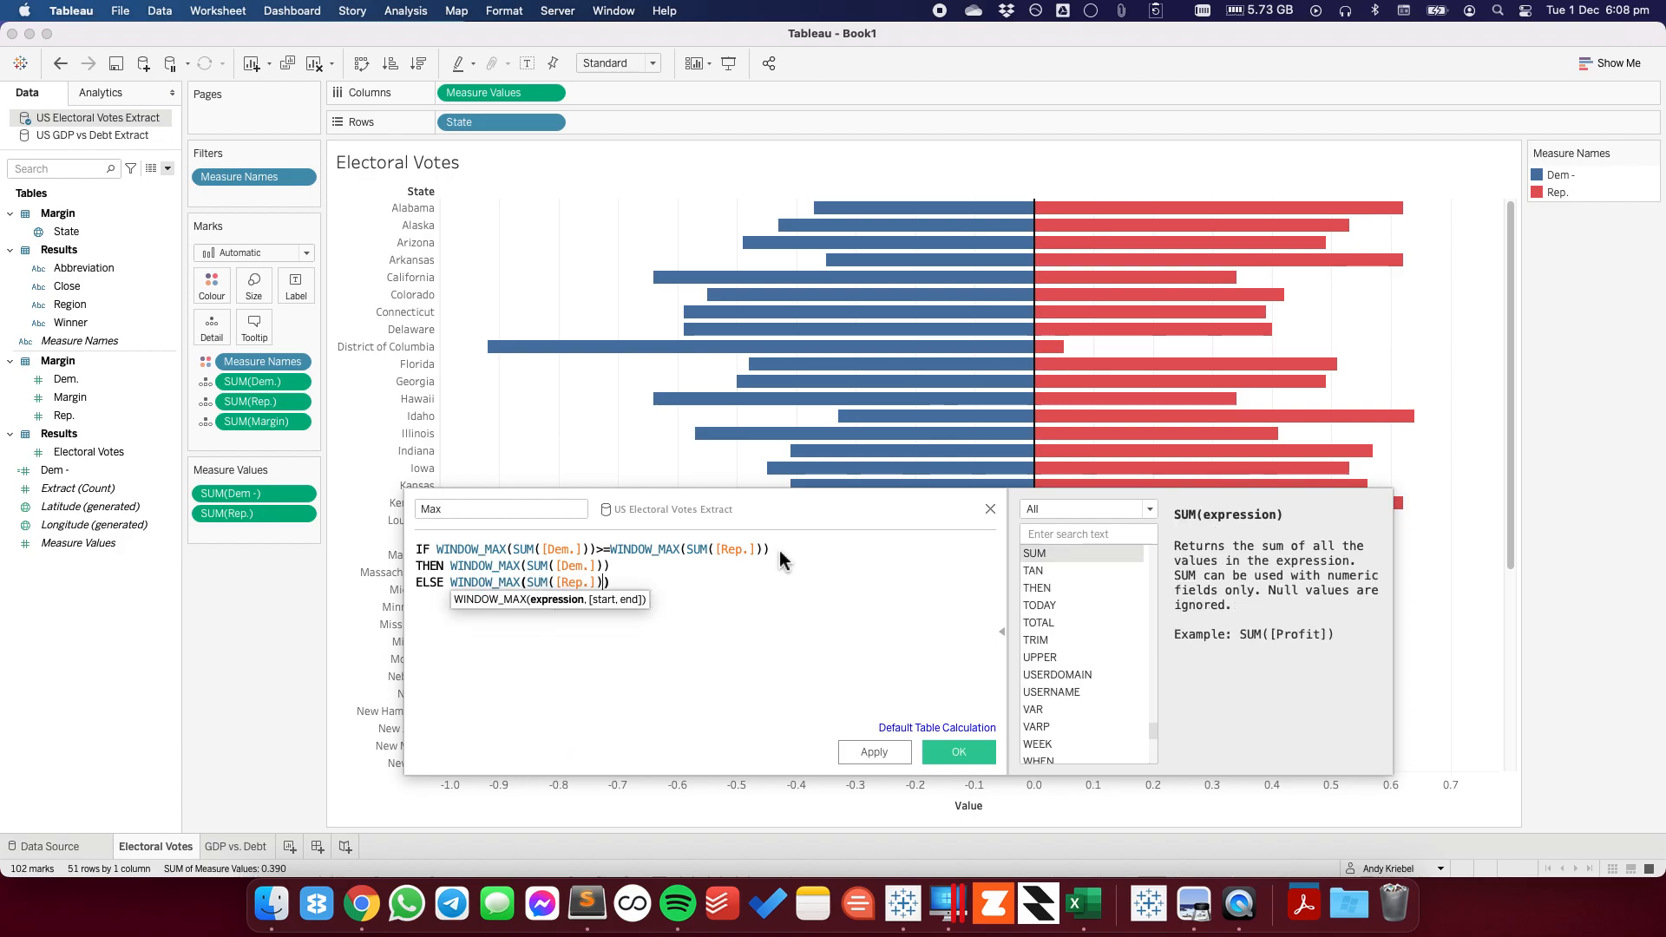
# - Close the IF statement with END and save the Max calculated field
pyautogui.press('Return')
pyautogui.write('END')
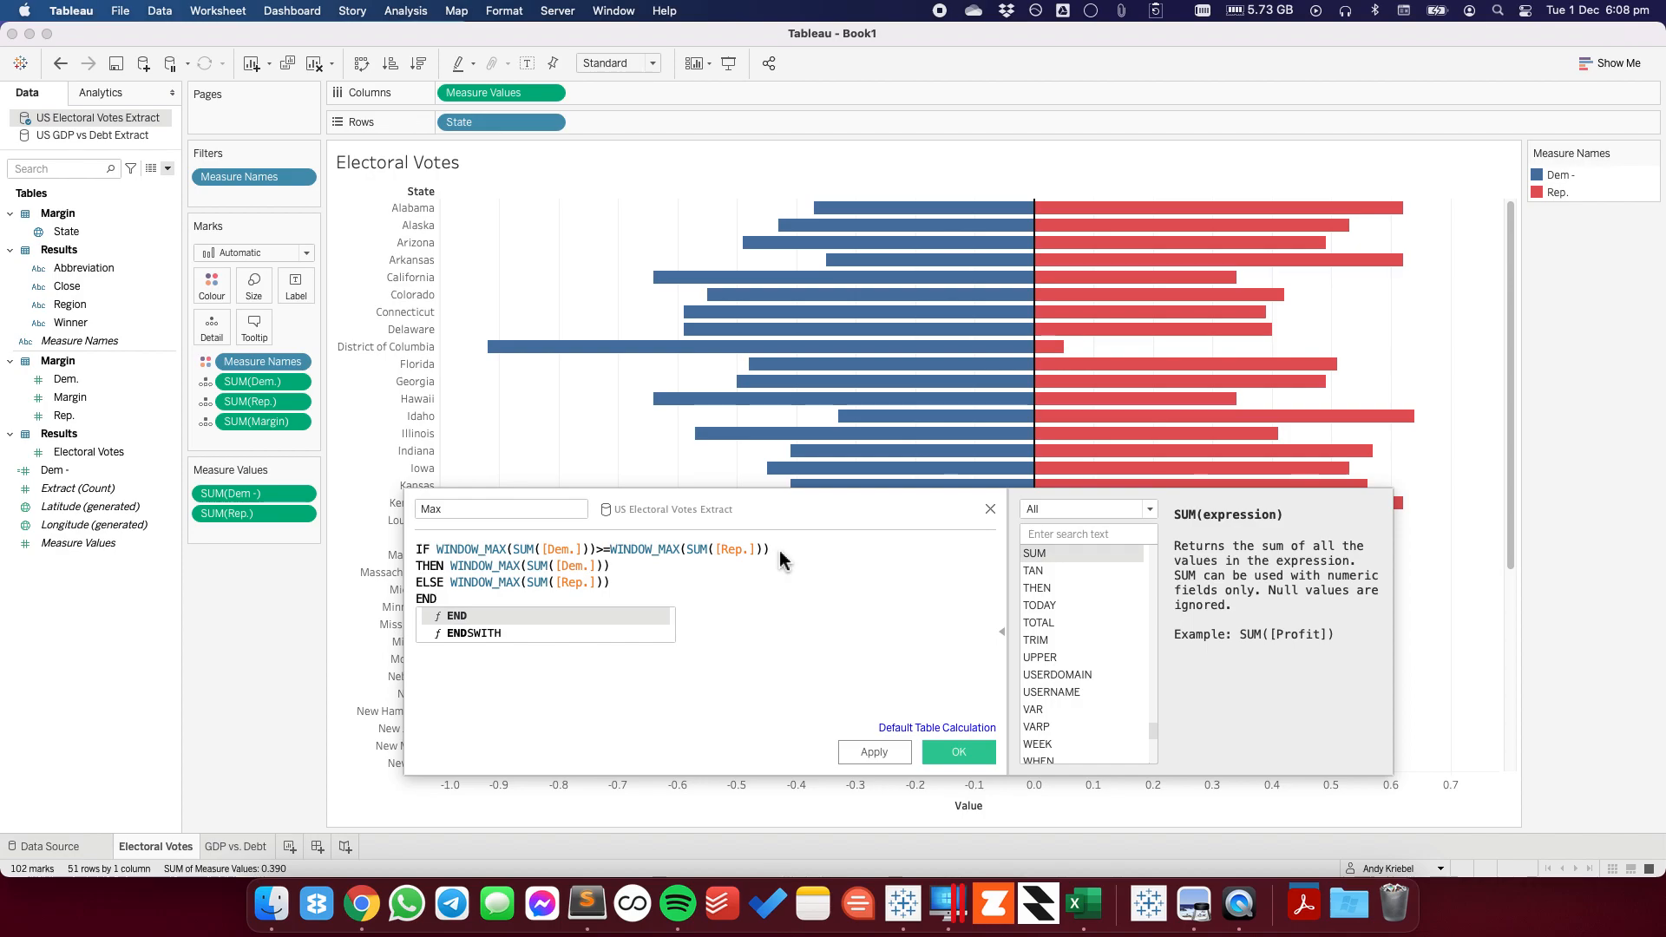
pyautogui.press('Escape')
pyautogui.click(959, 751)
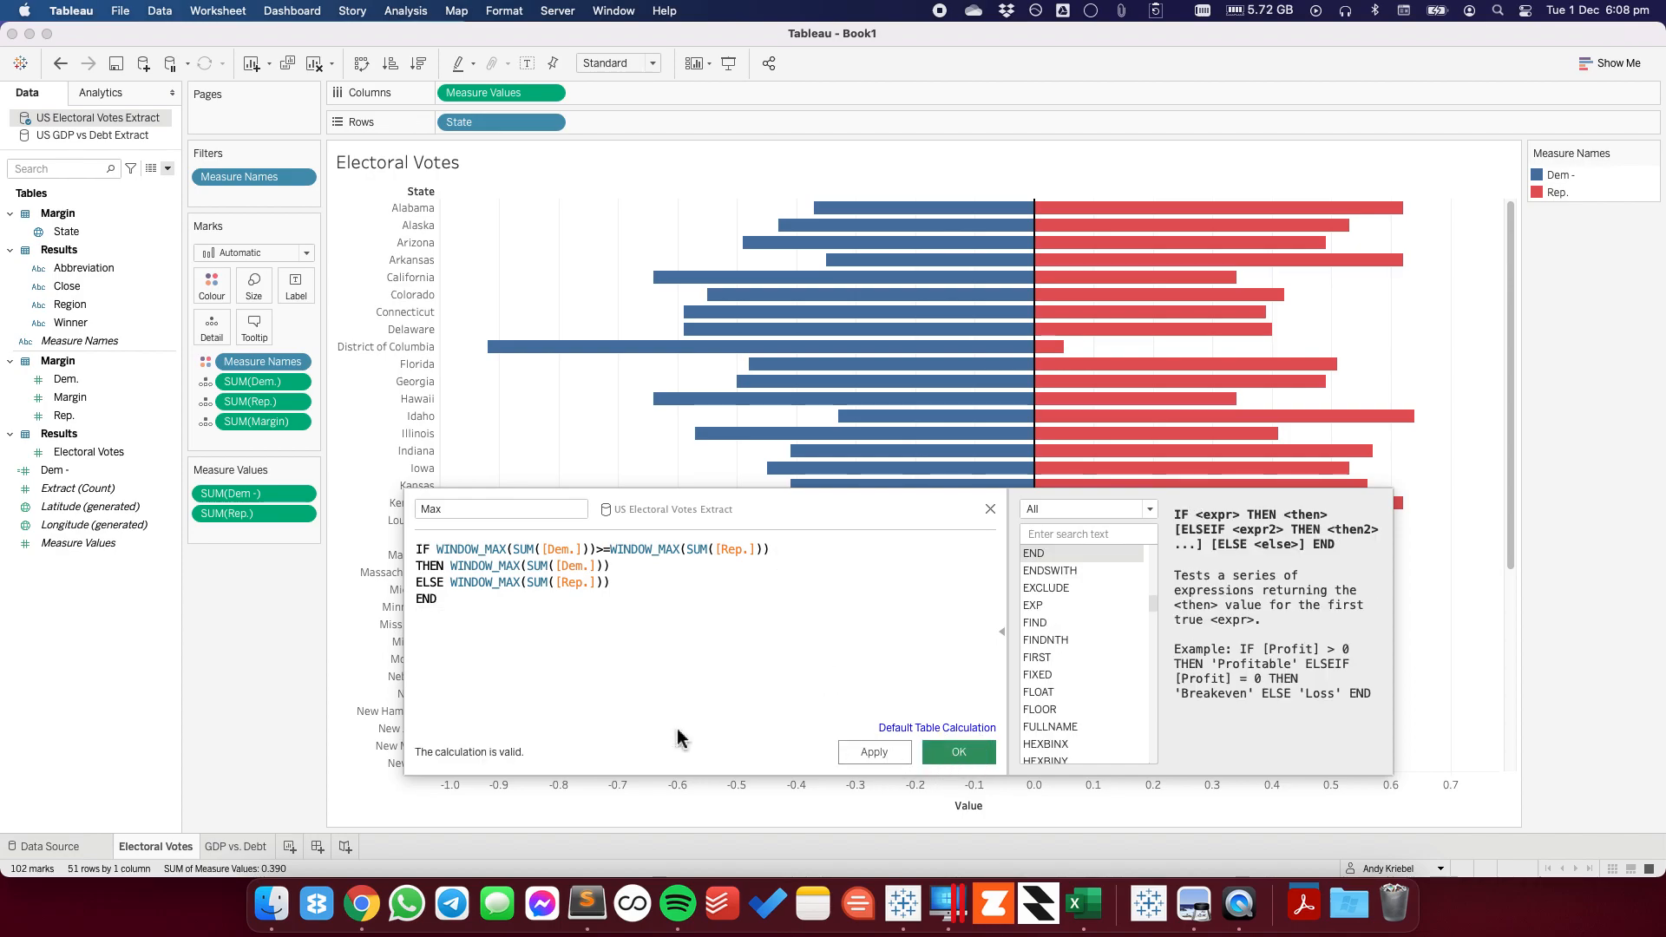
# - Add Max to the marks as detail and compute its table calculation using the specific dimension State
pyautogui.click(79, 489)
pyautogui.moveTo(80, 486); pyautogui.dragTo(249, 439)
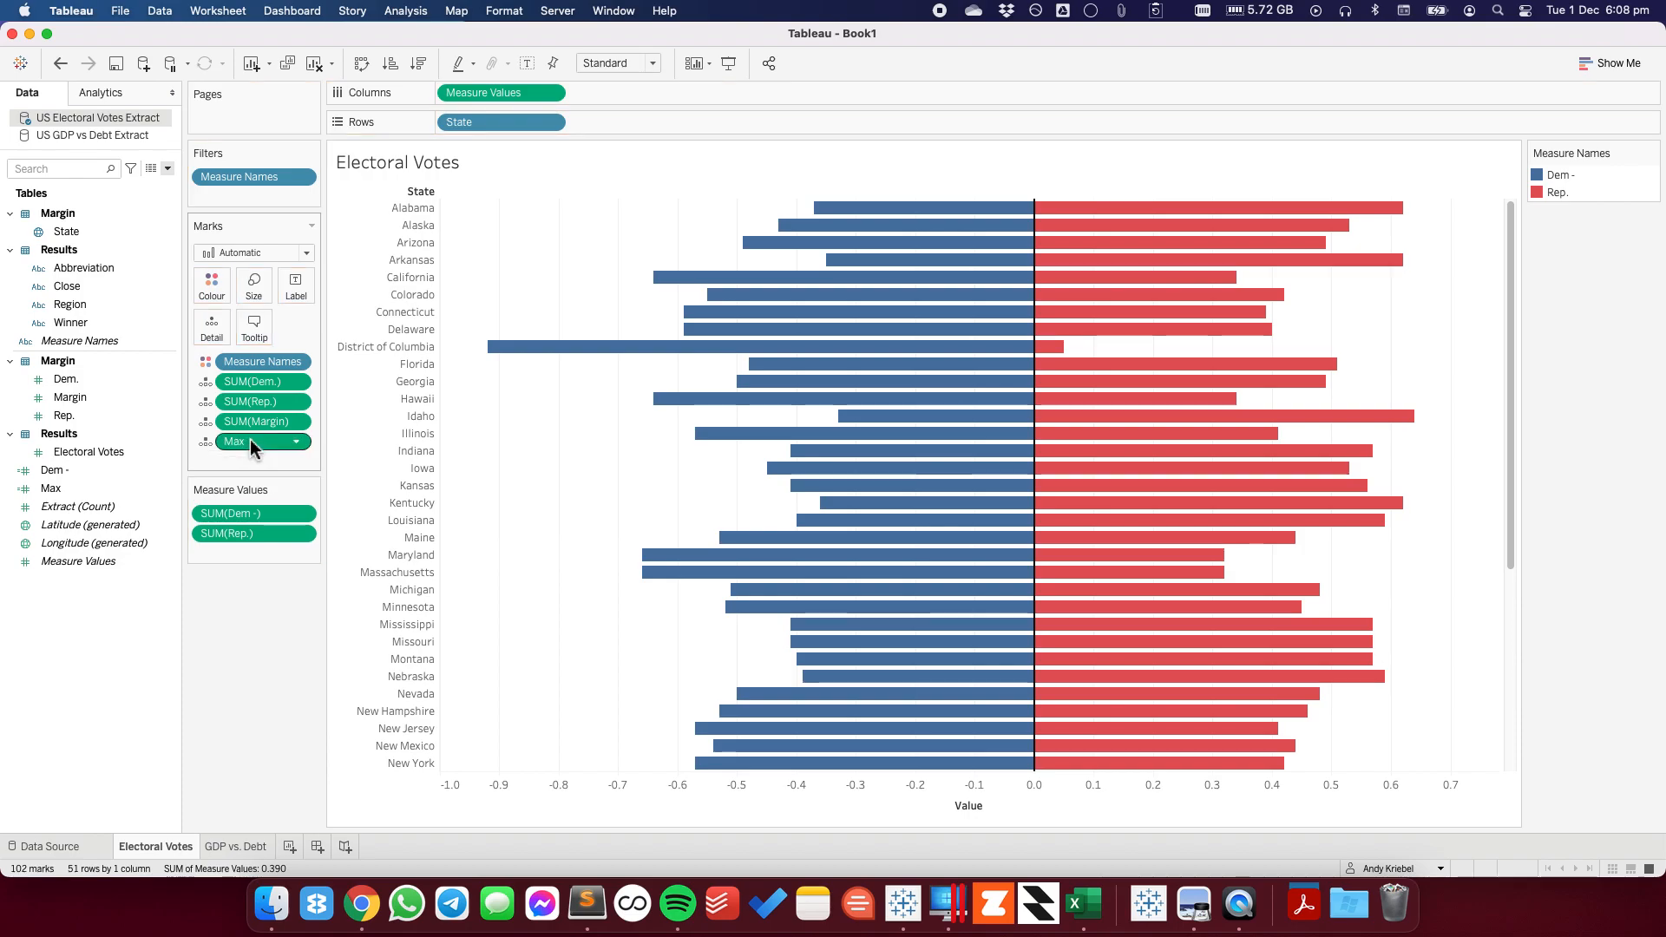
pyautogui.click(296, 442)
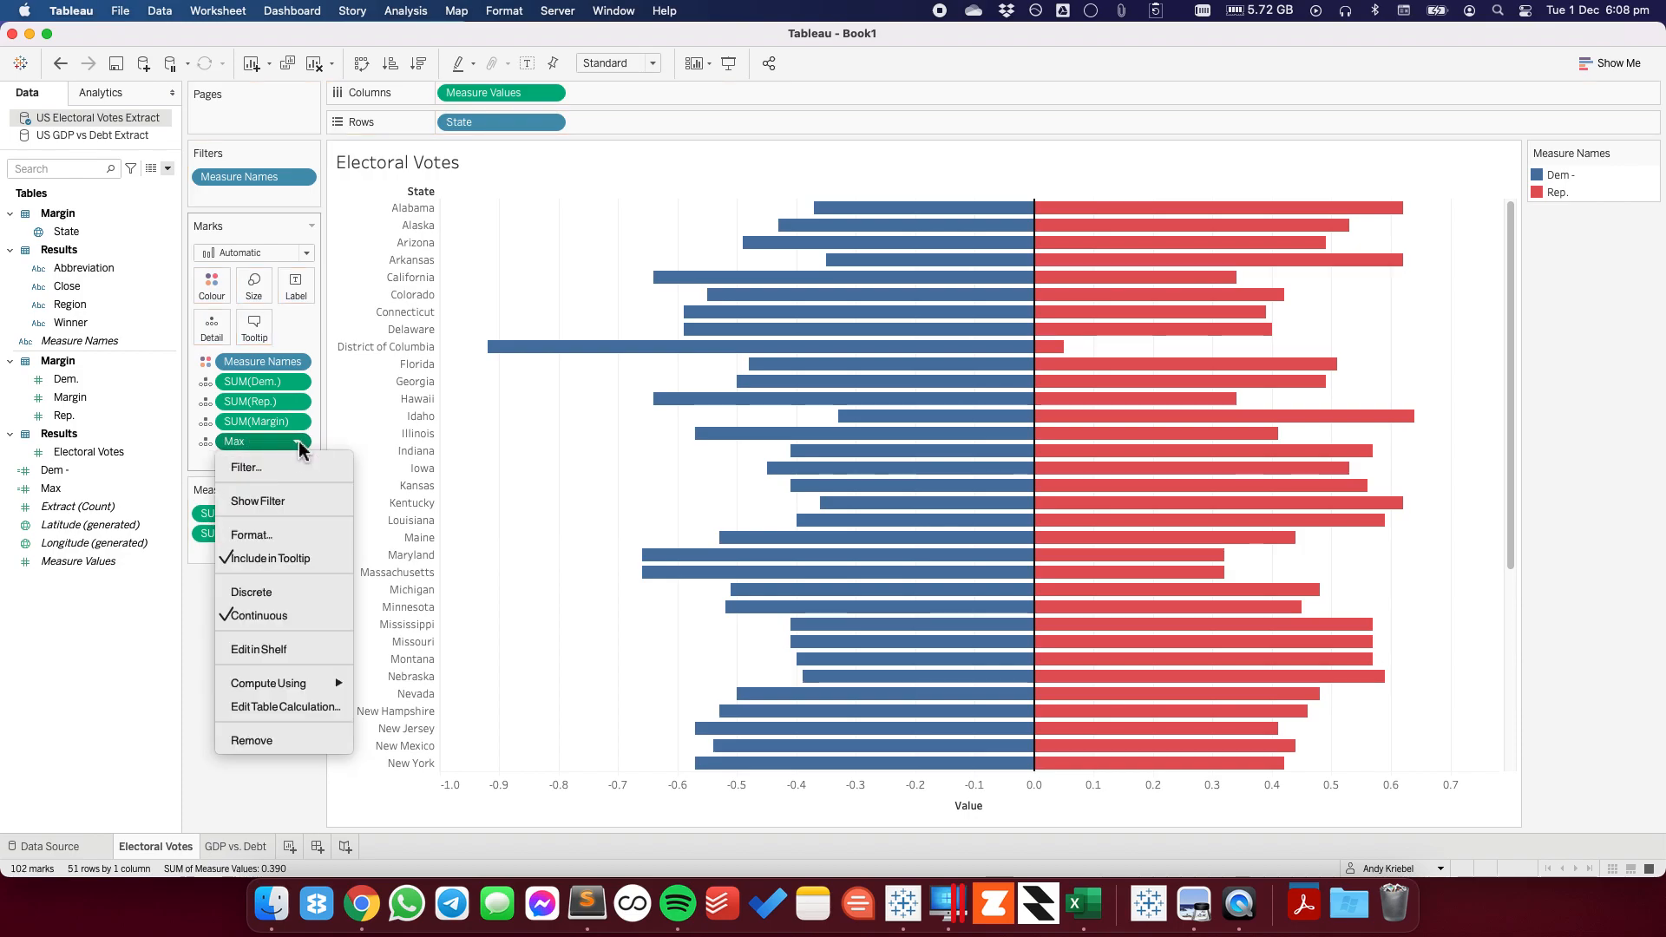
pyautogui.click(279, 707)
pyautogui.click(1015, 448)
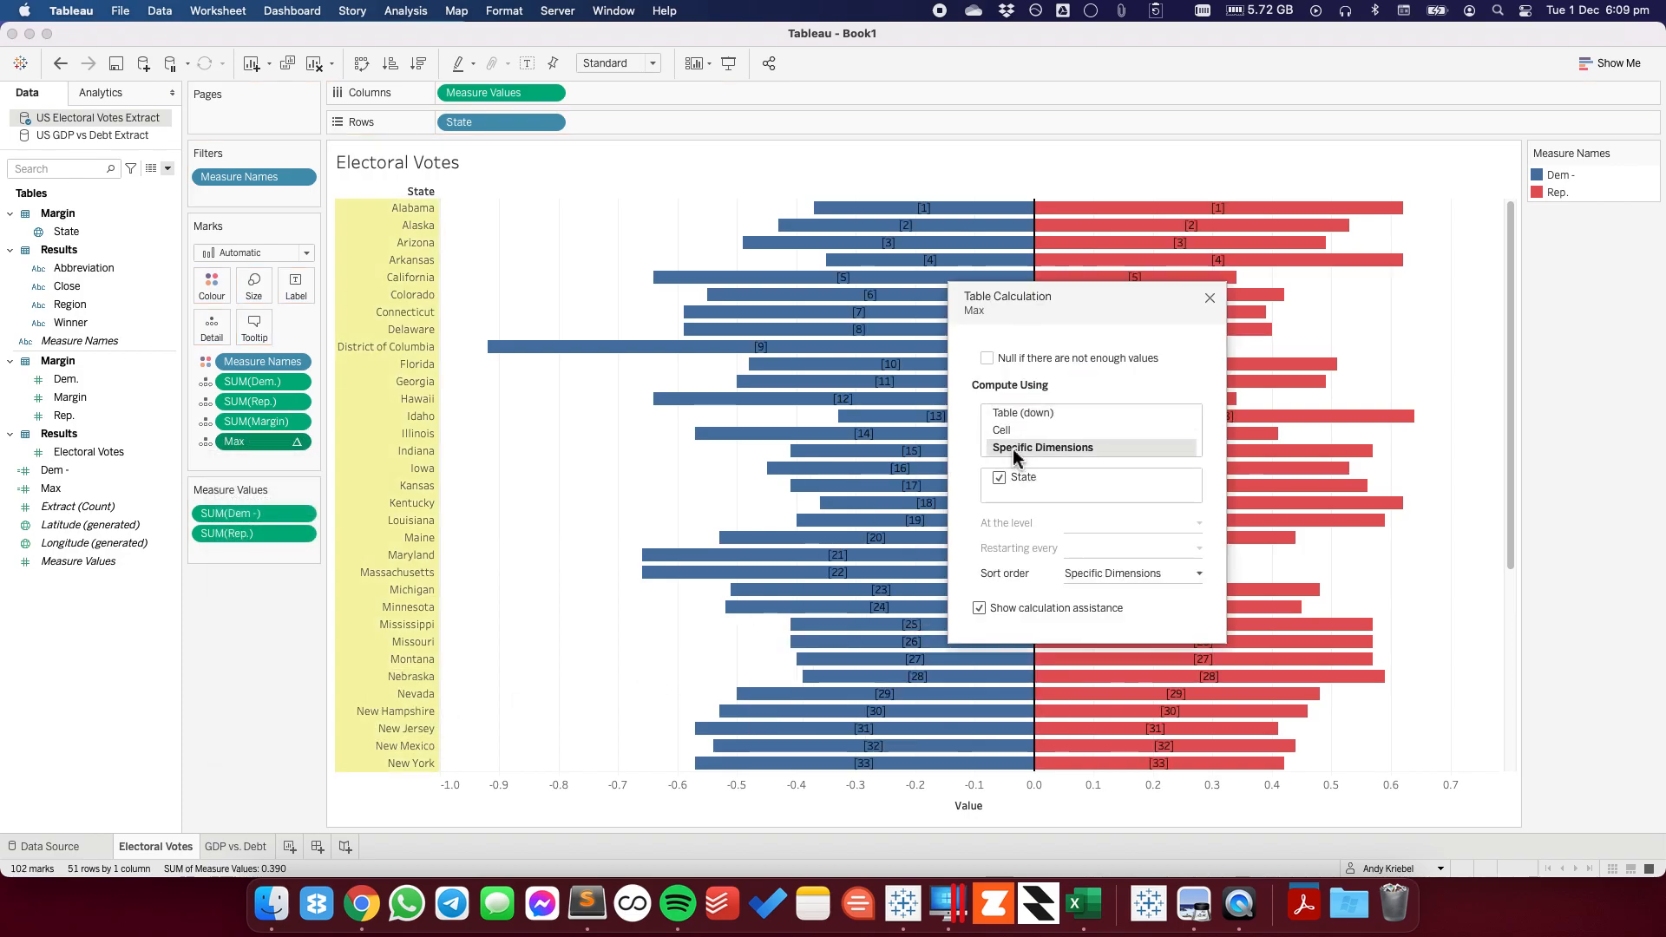
pyautogui.click(1209, 297)
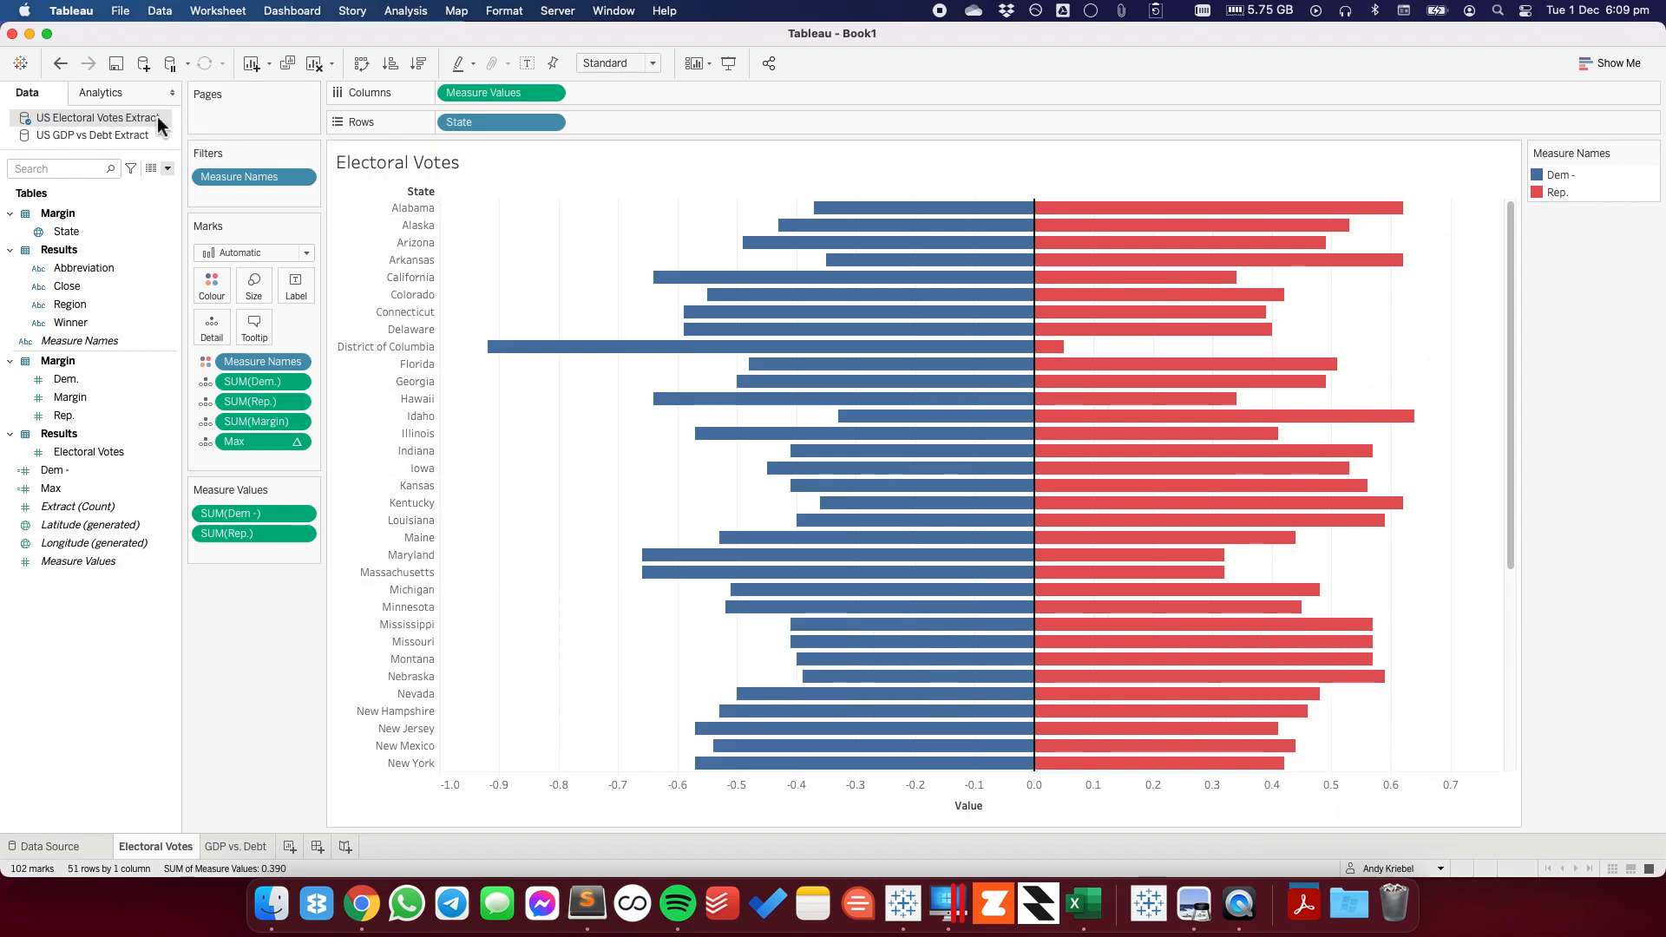
# - Add a reference line for the entire table with Max as its value
pyautogui.click(101, 93)
pyautogui.moveTo(71, 409); pyautogui.dragTo(491, 221)
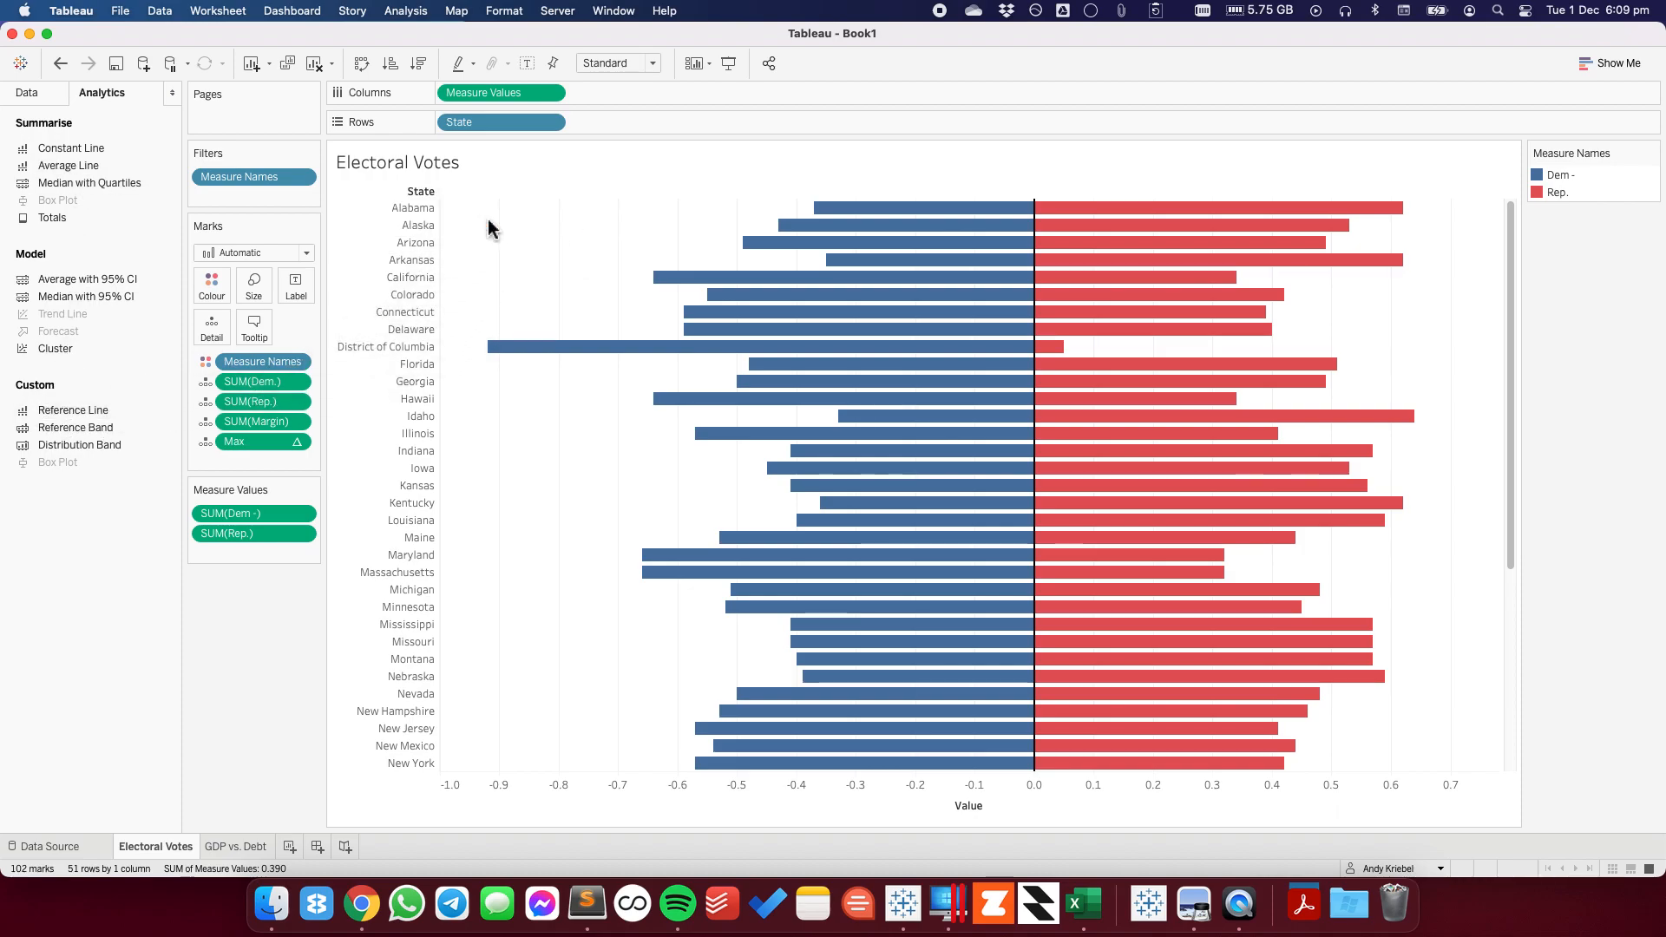
pyautogui.click(713, 352)
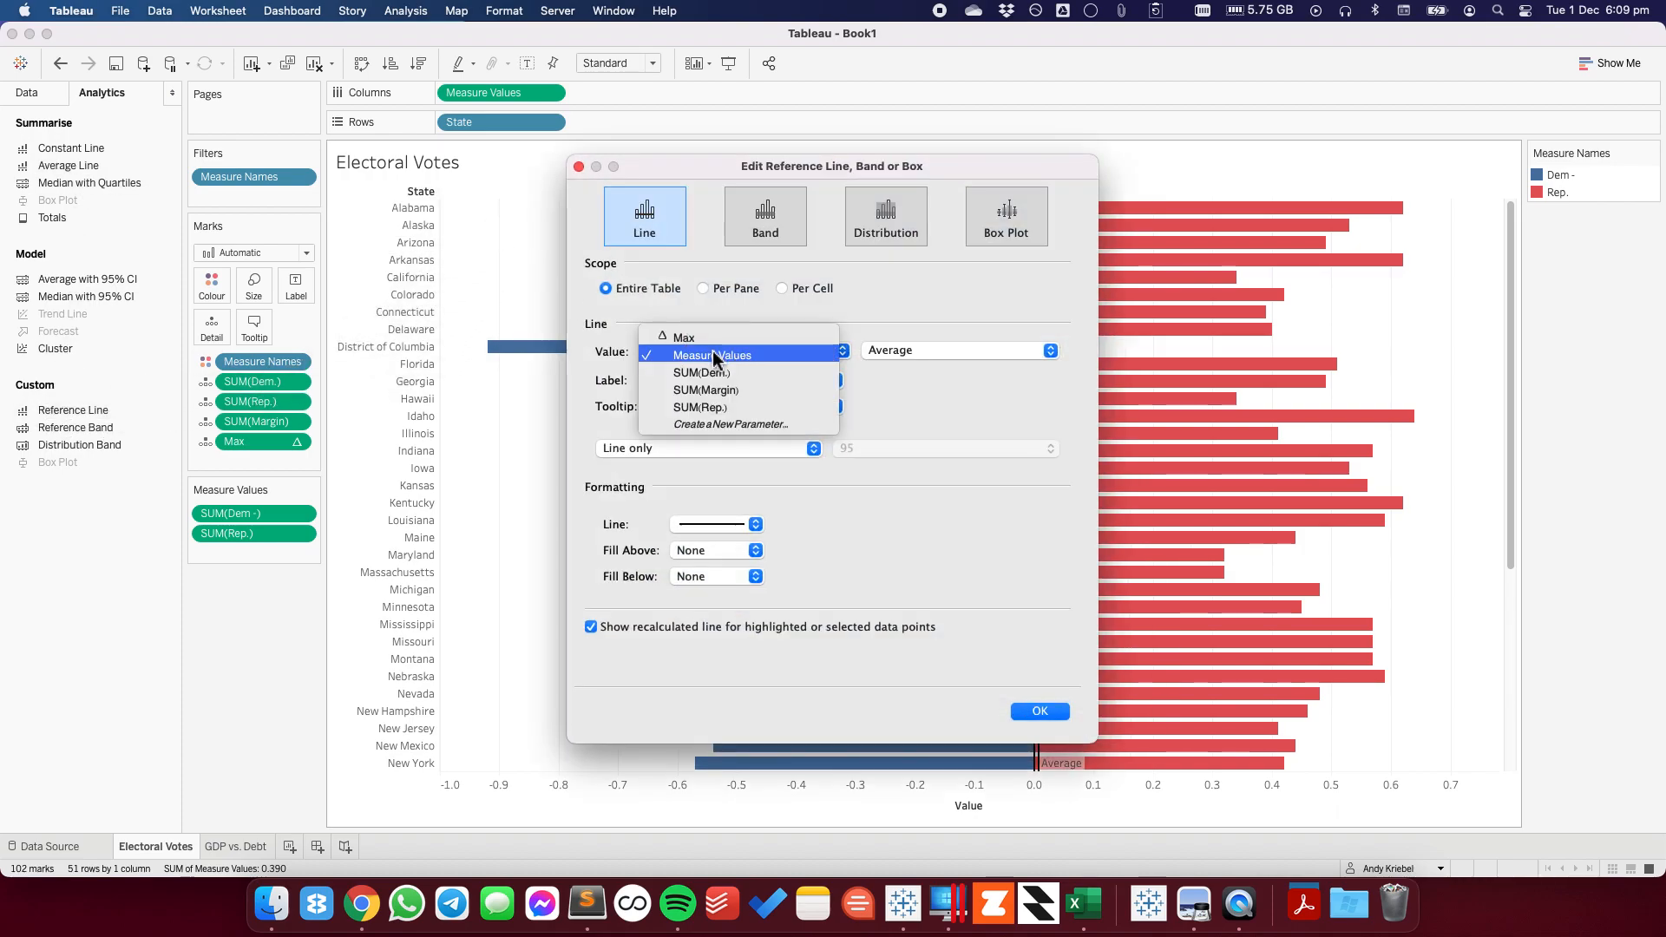
pyautogui.click(694, 337)
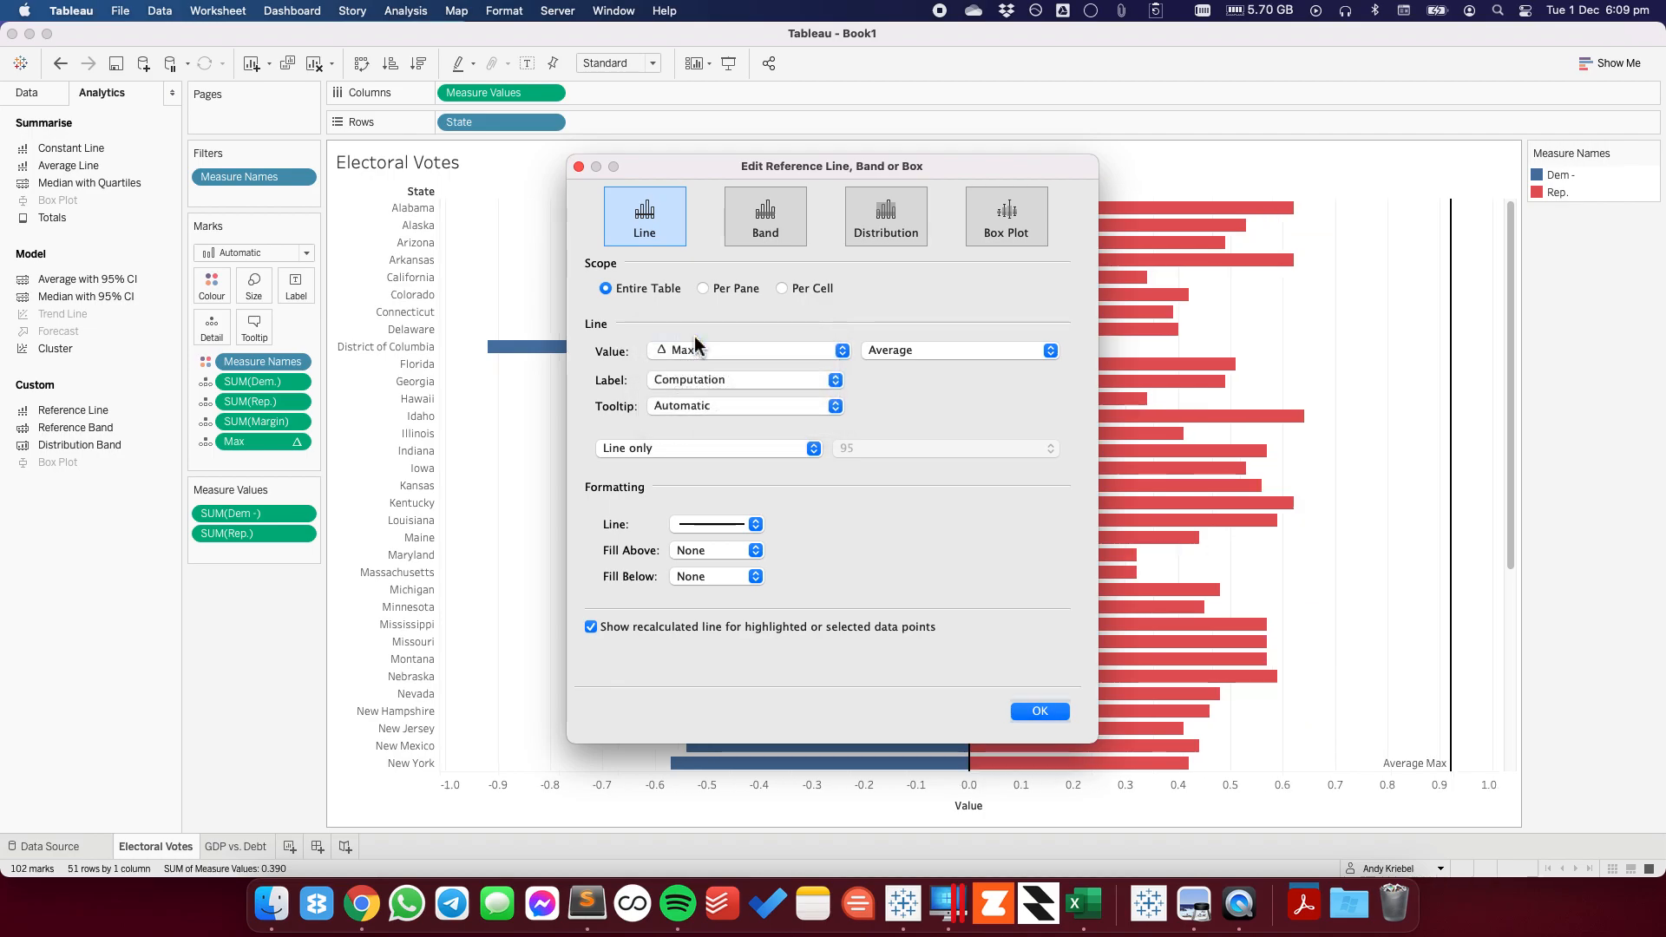
# - Set the Max reference line's label and tooltip to None, and turn off the recalculated line for selected data points
pyautogui.click(692, 380)
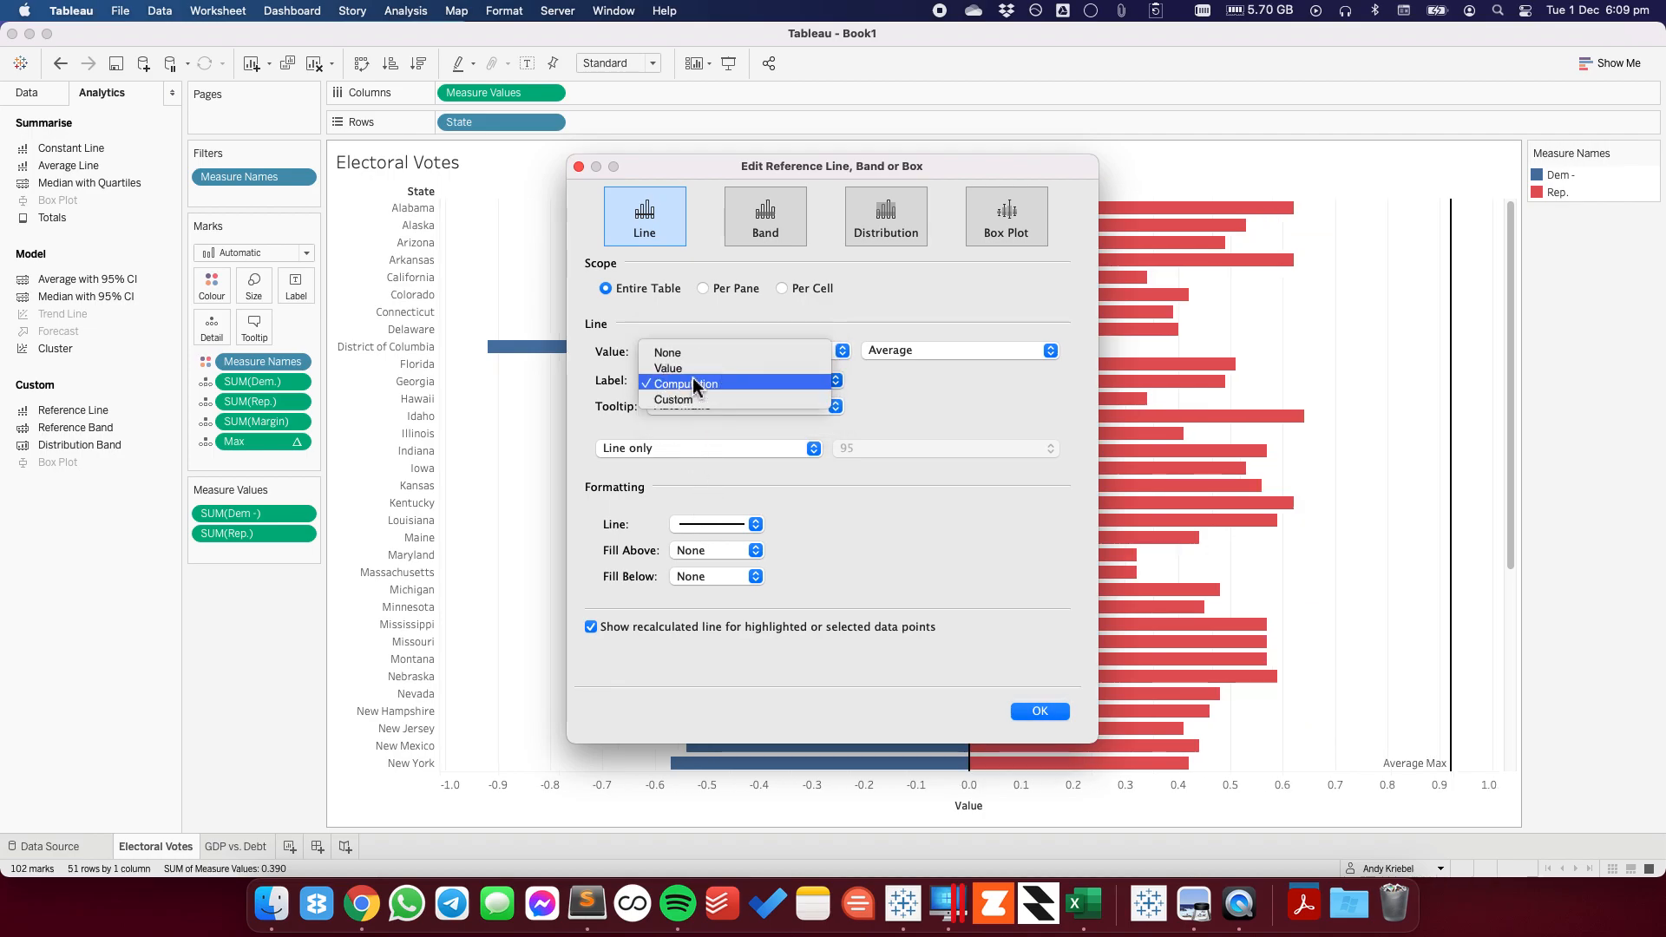
pyautogui.click(689, 353)
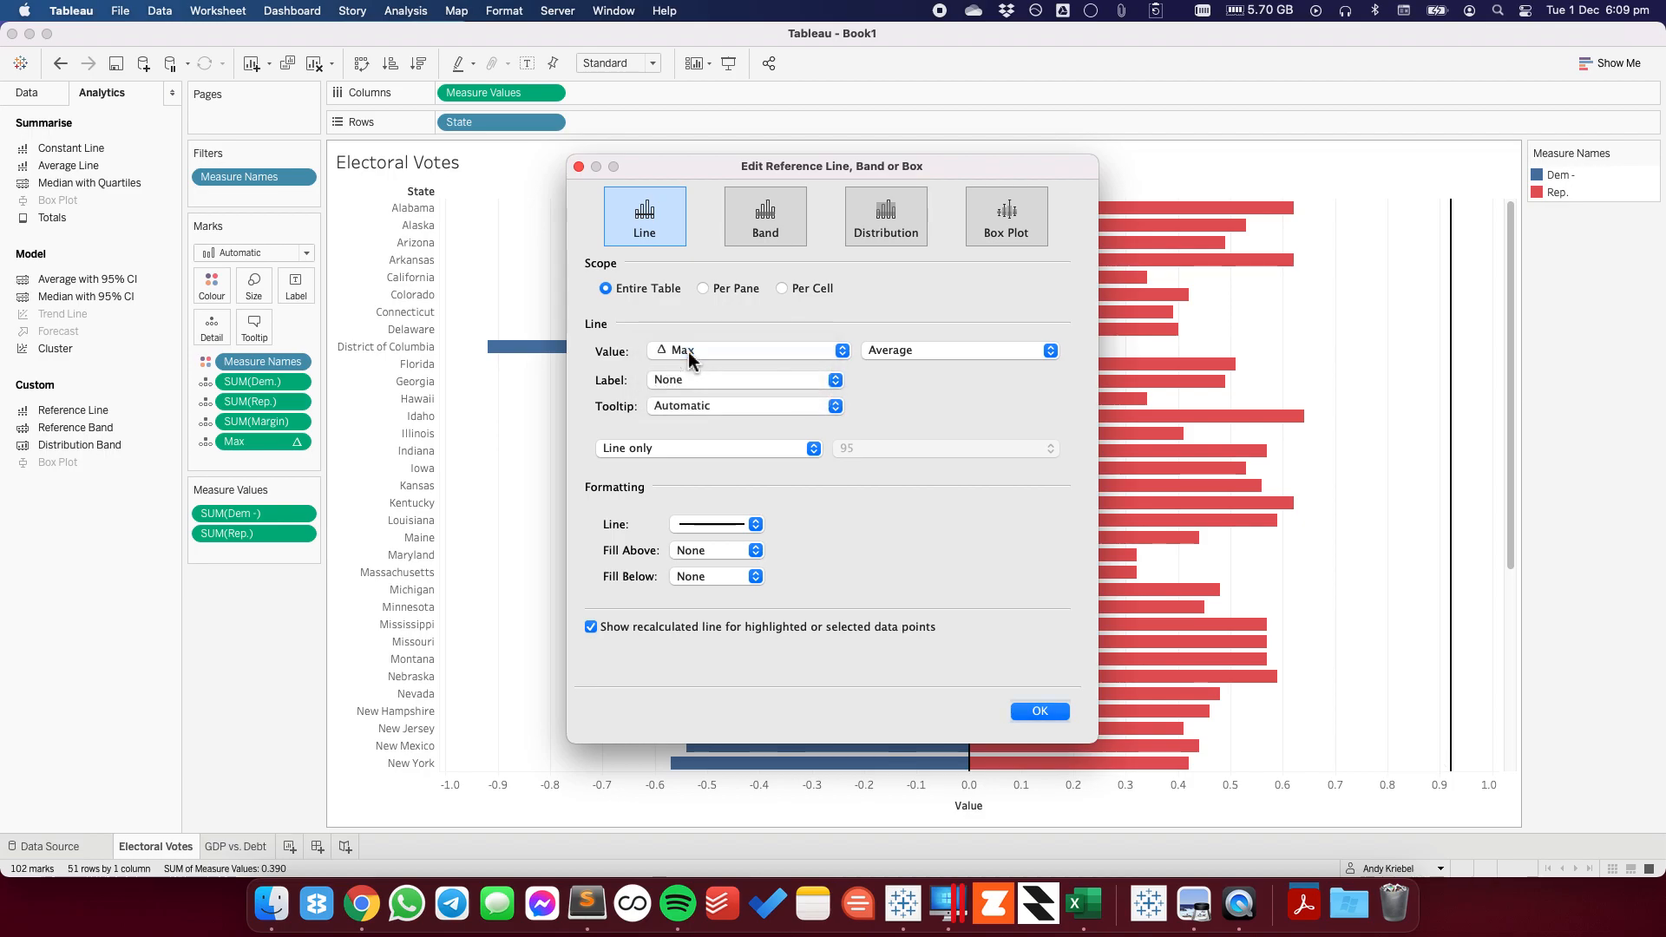
pyautogui.click(683, 407)
pyautogui.click(682, 397)
pyautogui.click(591, 626)
pyautogui.click(1040, 712)
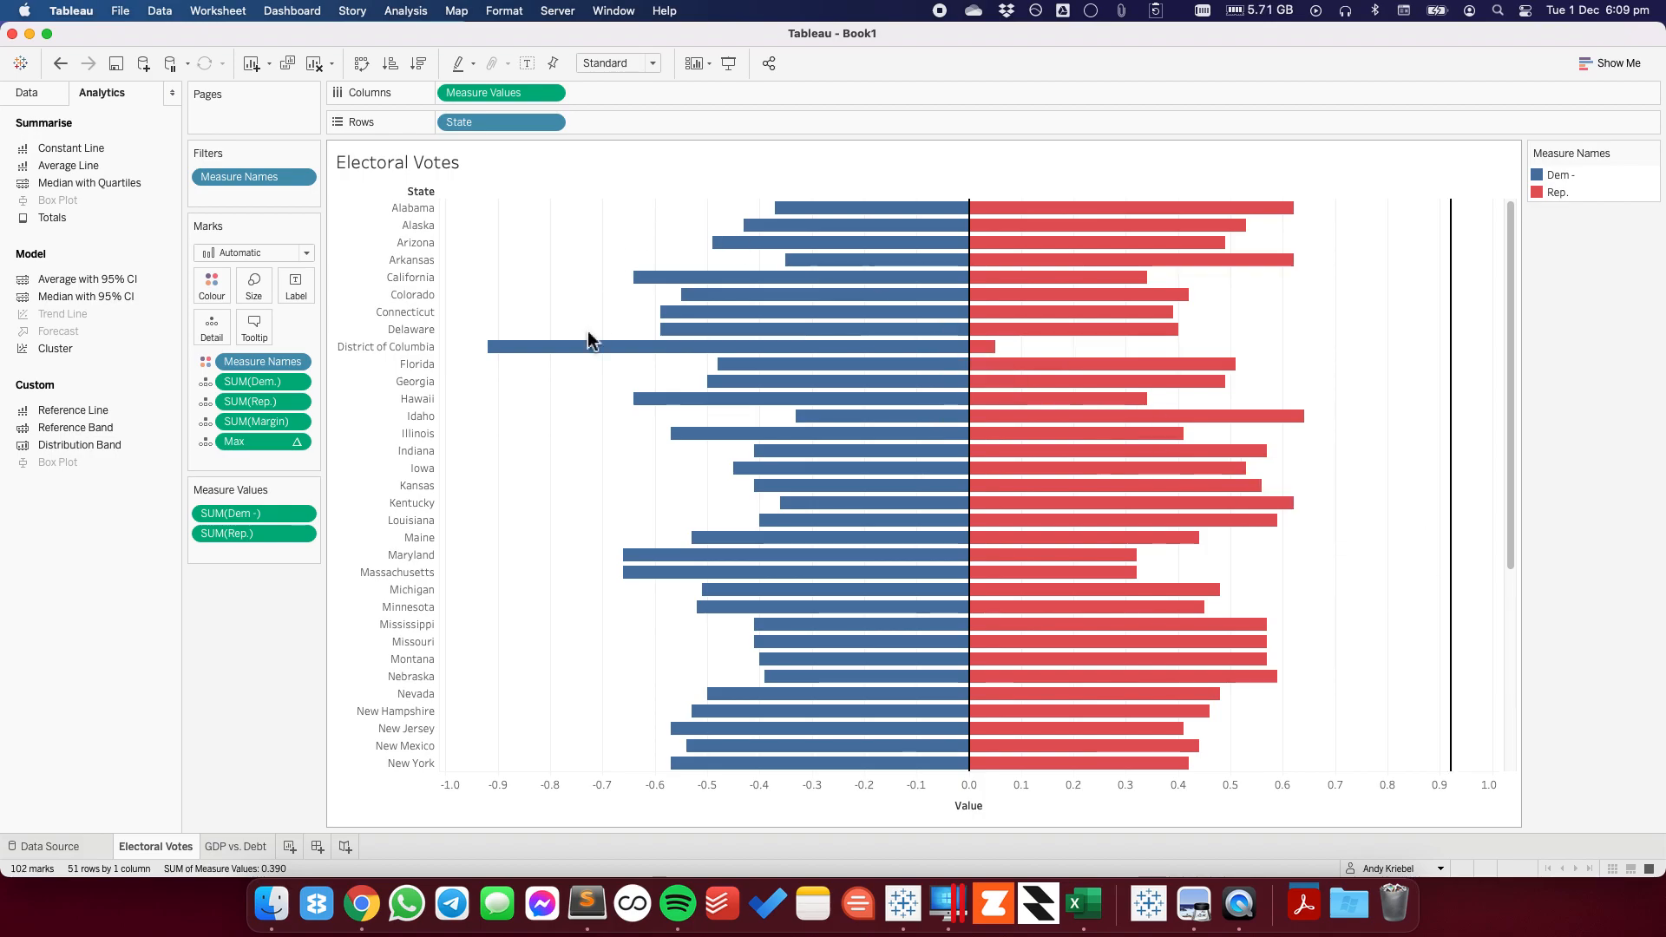
# - Create a calculated field named "Max -" with the formula -[Max]
pyautogui.click(29, 95)
pyautogui.rightClick(70, 655)
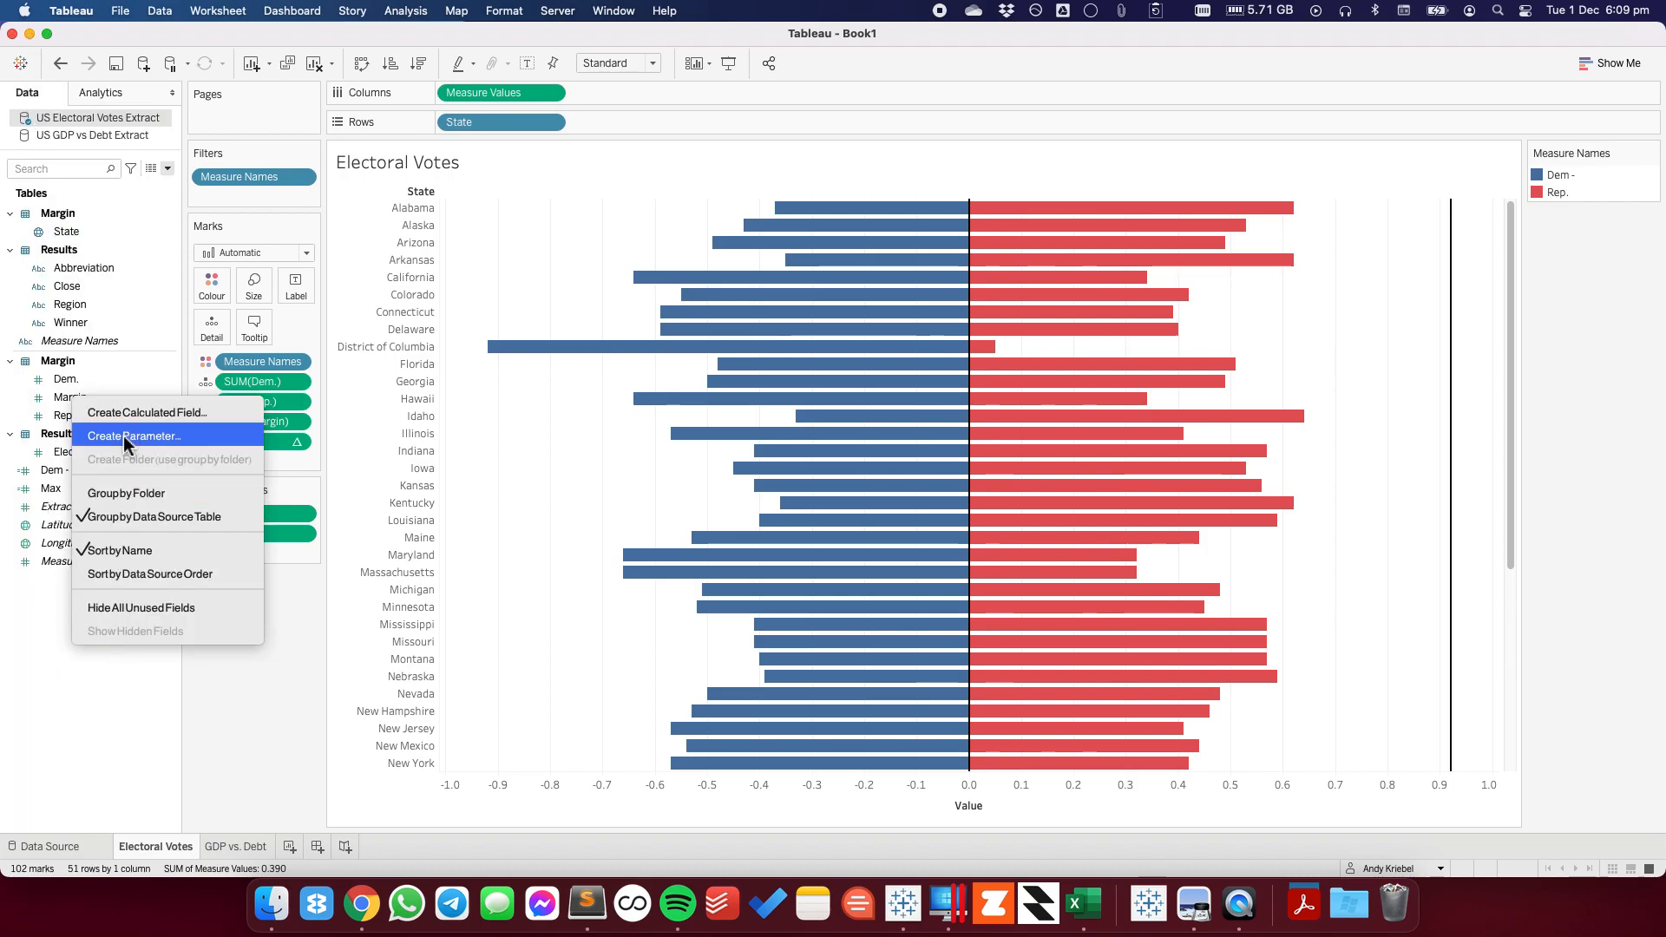
pyautogui.click(130, 413)
pyautogui.write('Max -')
pyautogui.click(485, 630)
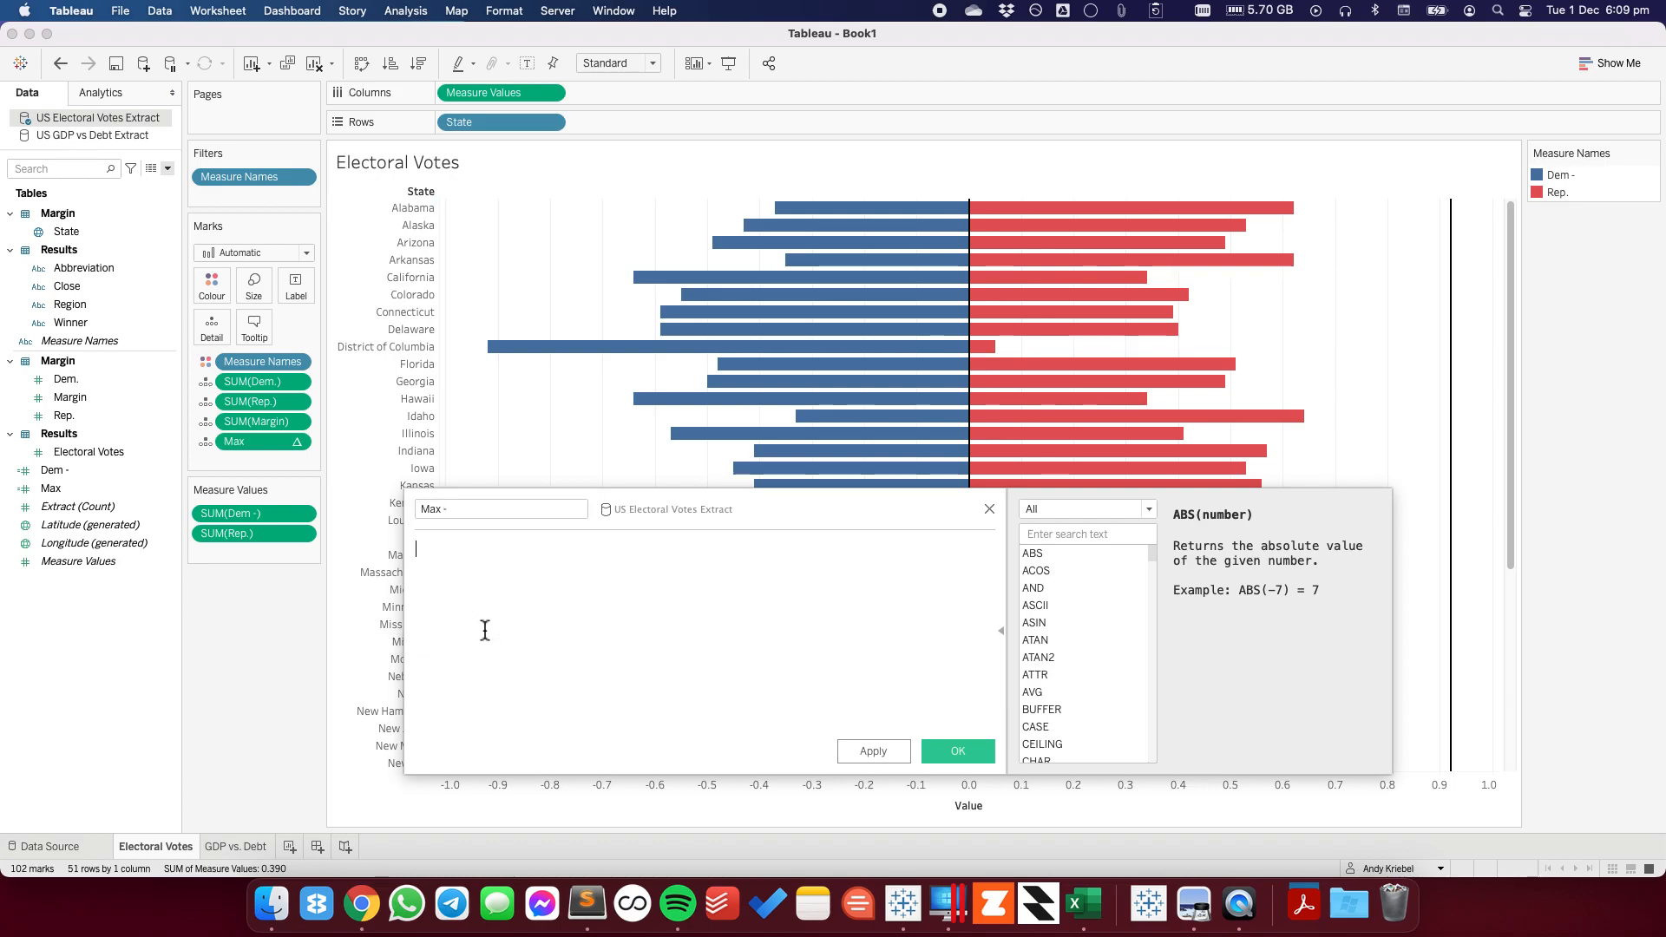
pyautogui.write('-max')
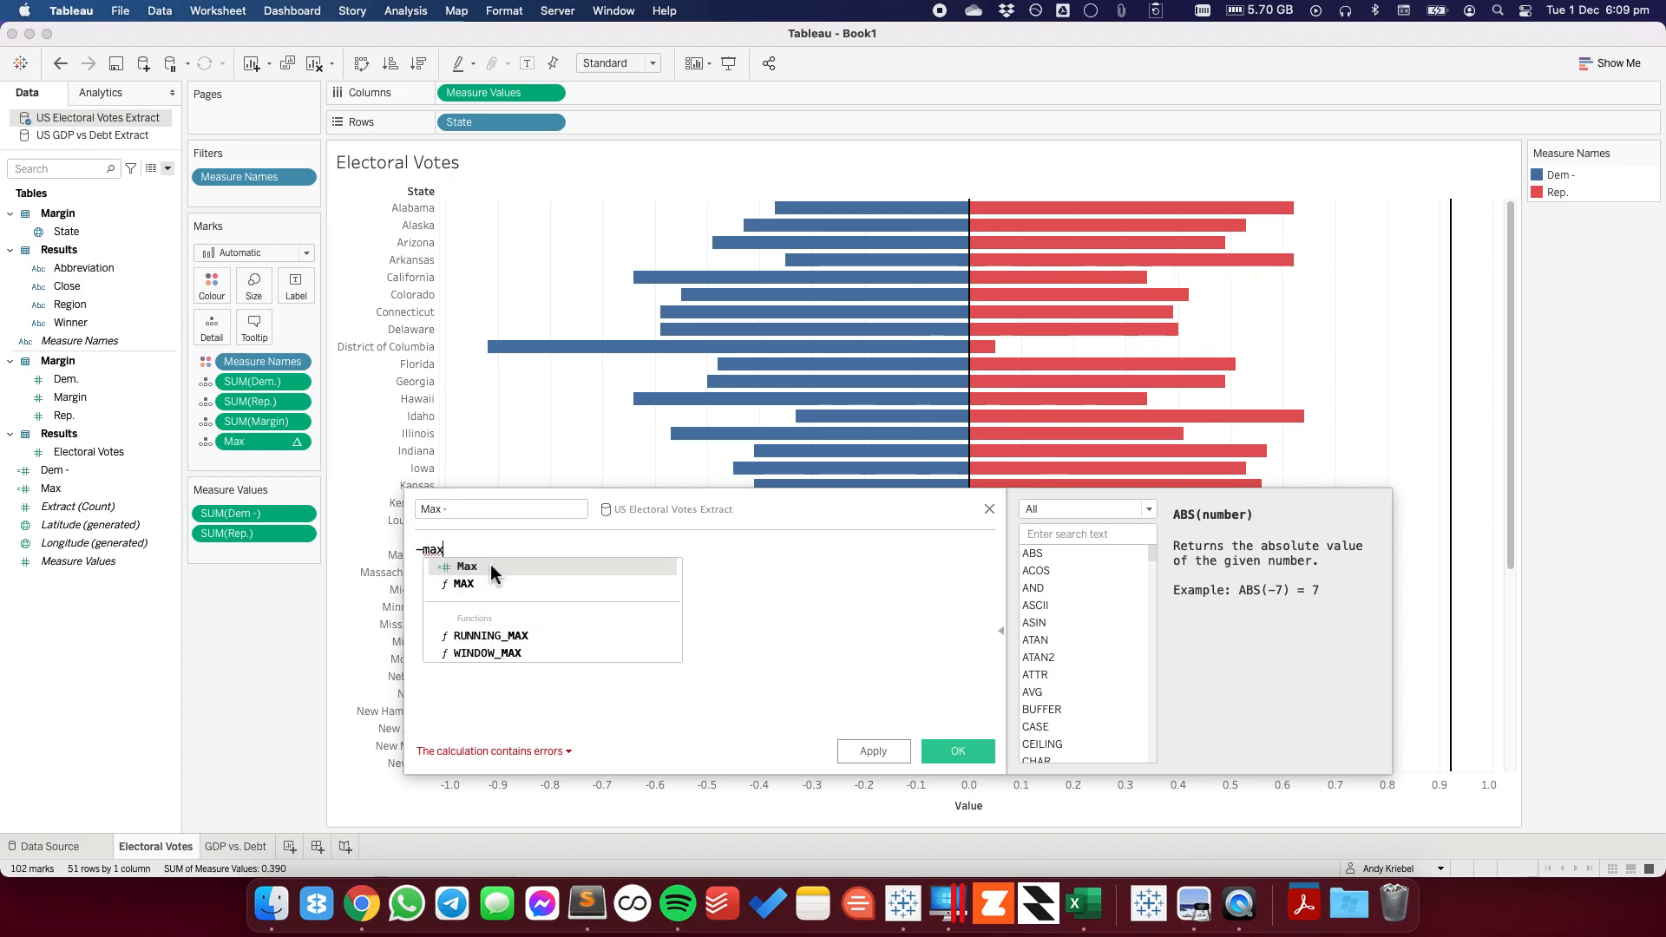
pyautogui.click(491, 569)
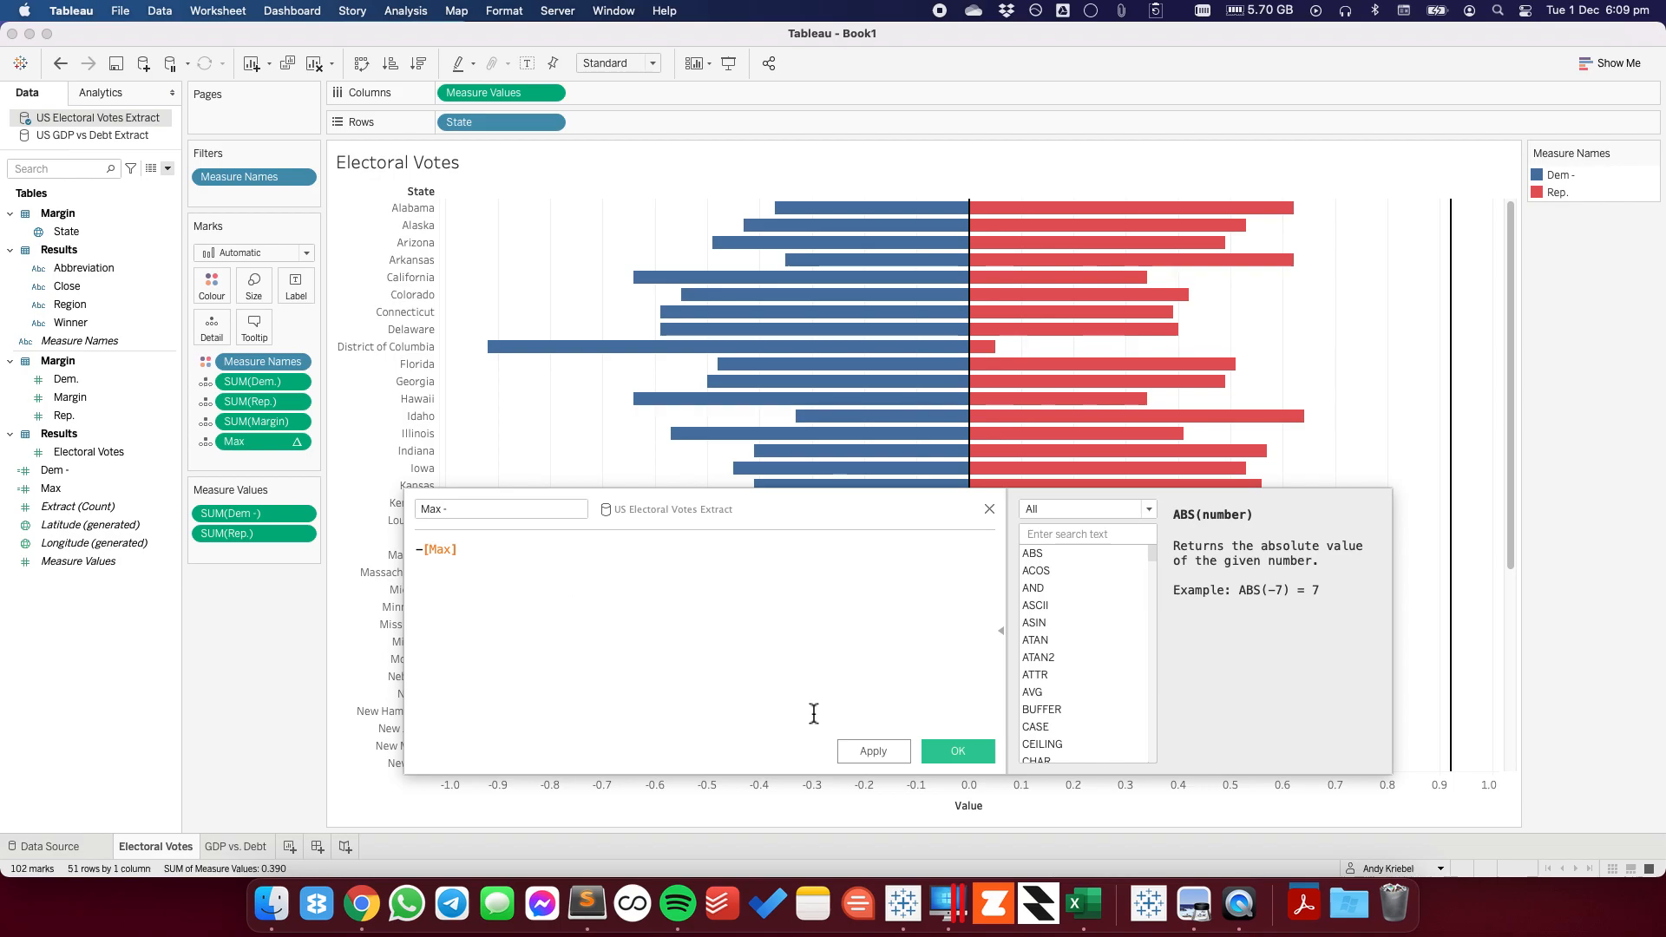
pyautogui.click(939, 748)
# - Add Max - to the marks as detail and compute its table calculation using State
pyautogui.moveTo(103, 512); pyautogui.dragTo(218, 321)
pyautogui.click(296, 461)
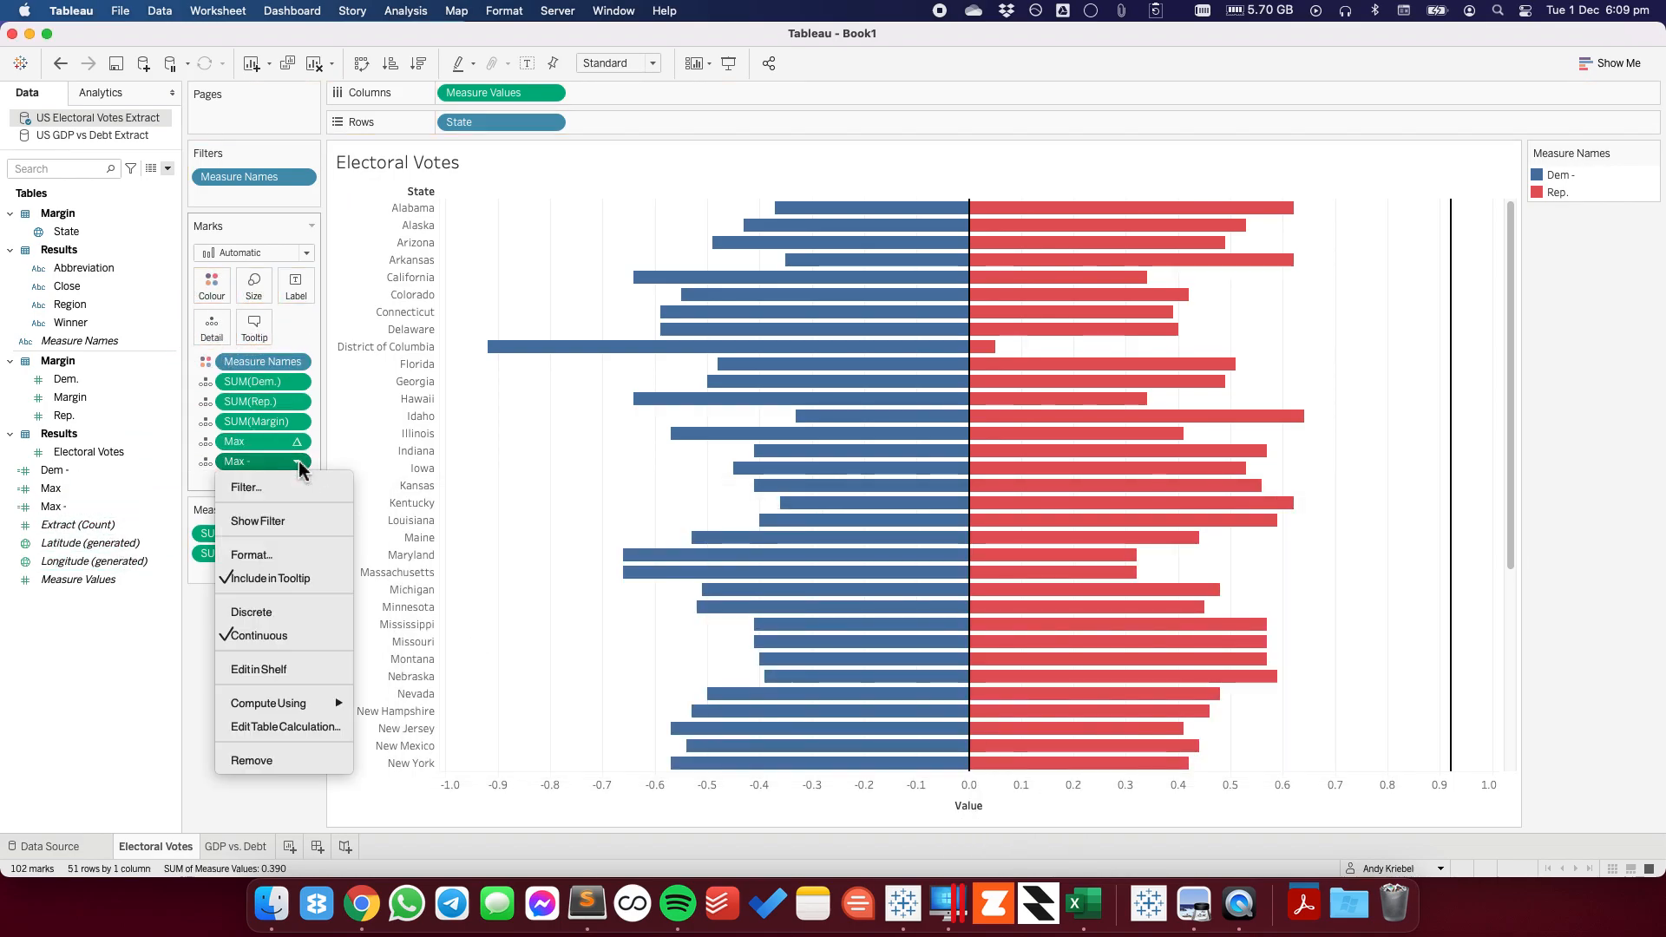
pyautogui.moveTo(334, 702)
pyautogui.click(420, 752)
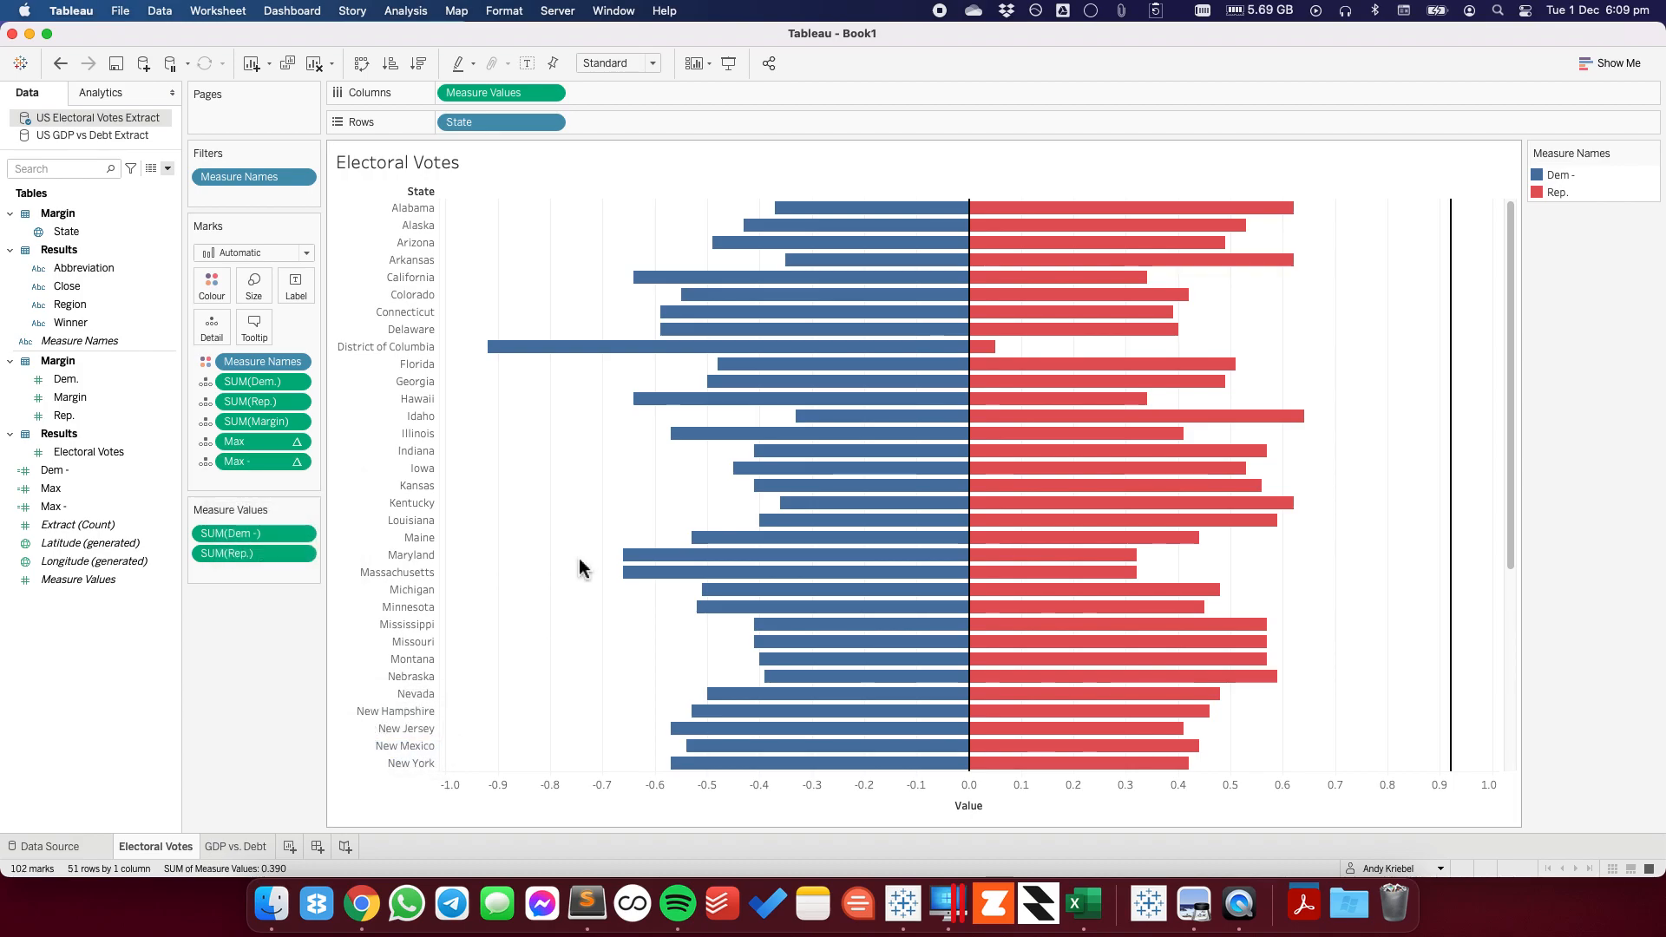
# - Add a reference line for the entire table with Max - as its value
pyautogui.click(111, 97)
pyautogui.moveTo(60, 410); pyautogui.dragTo(482, 220)
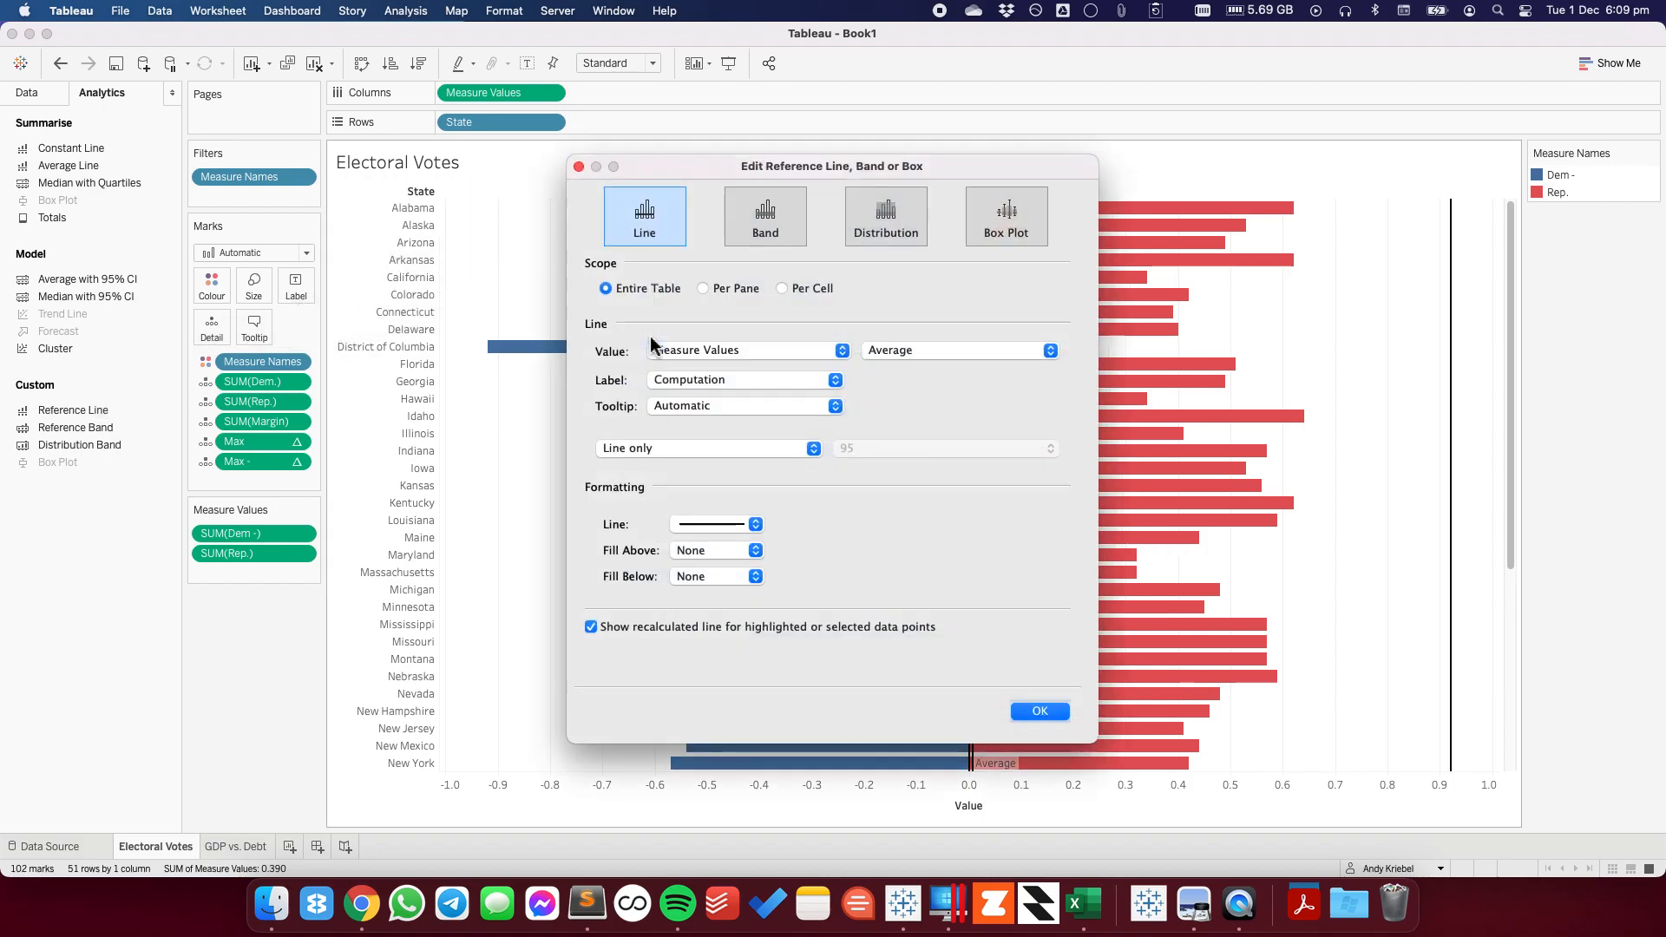
pyautogui.click(685, 354)
pyautogui.click(729, 335)
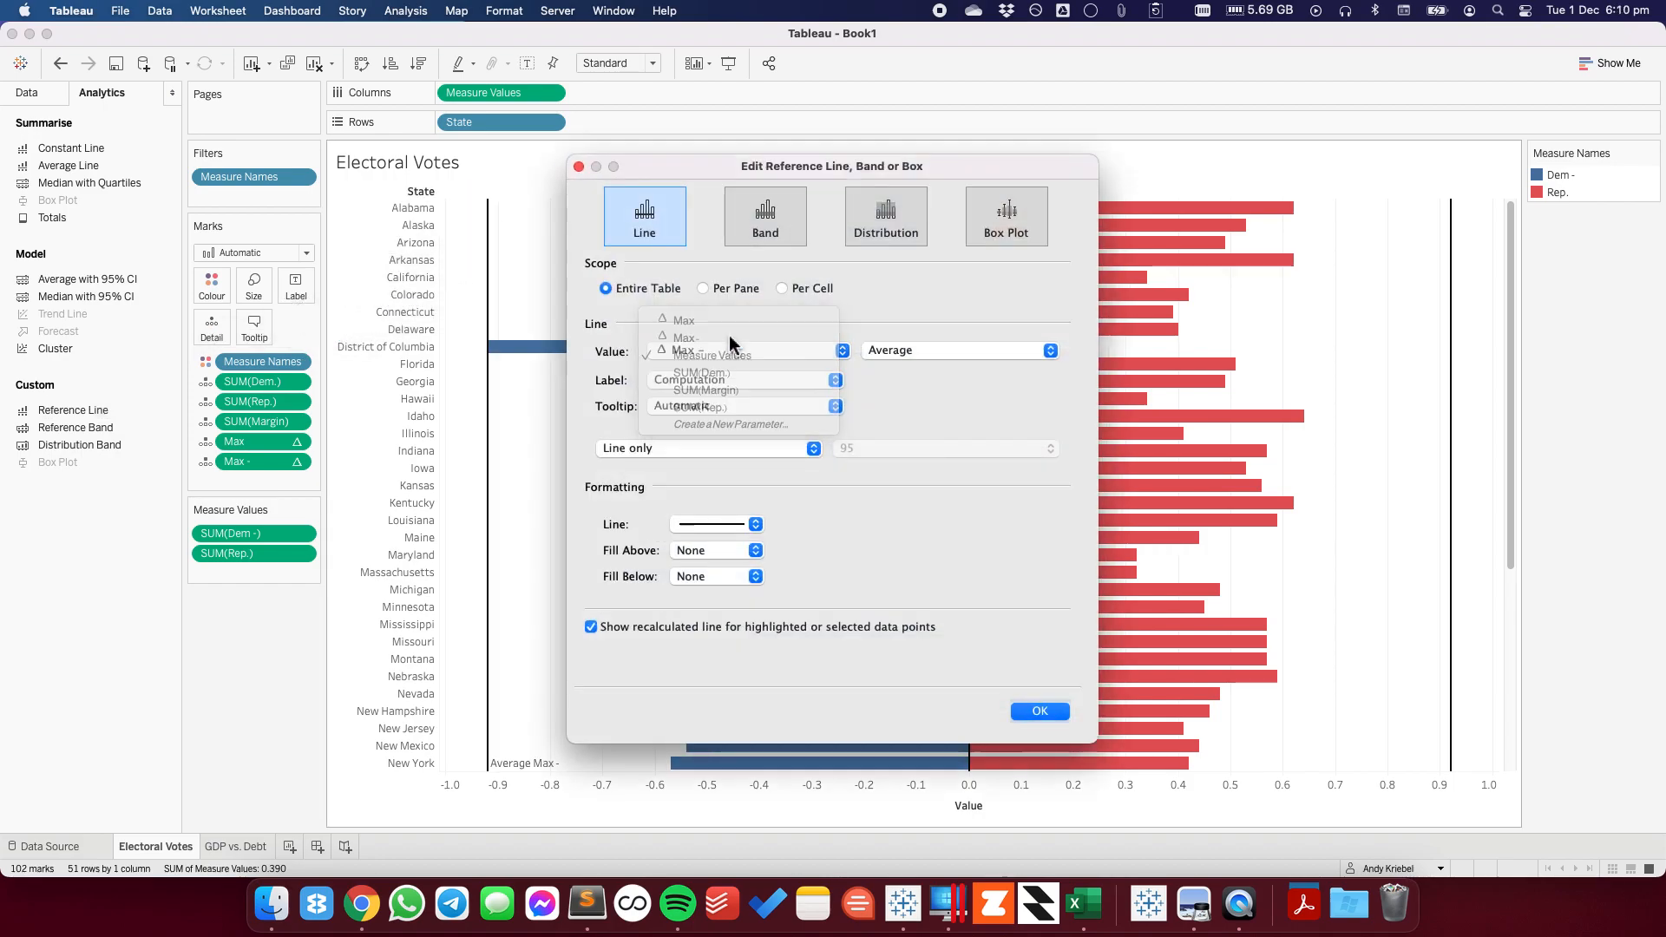
# - Set the Max - reference line's label and tooltip to None and apply the settings
pyautogui.click(685, 376)
pyautogui.click(685, 347)
pyautogui.click(689, 408)
pyautogui.click(687, 396)
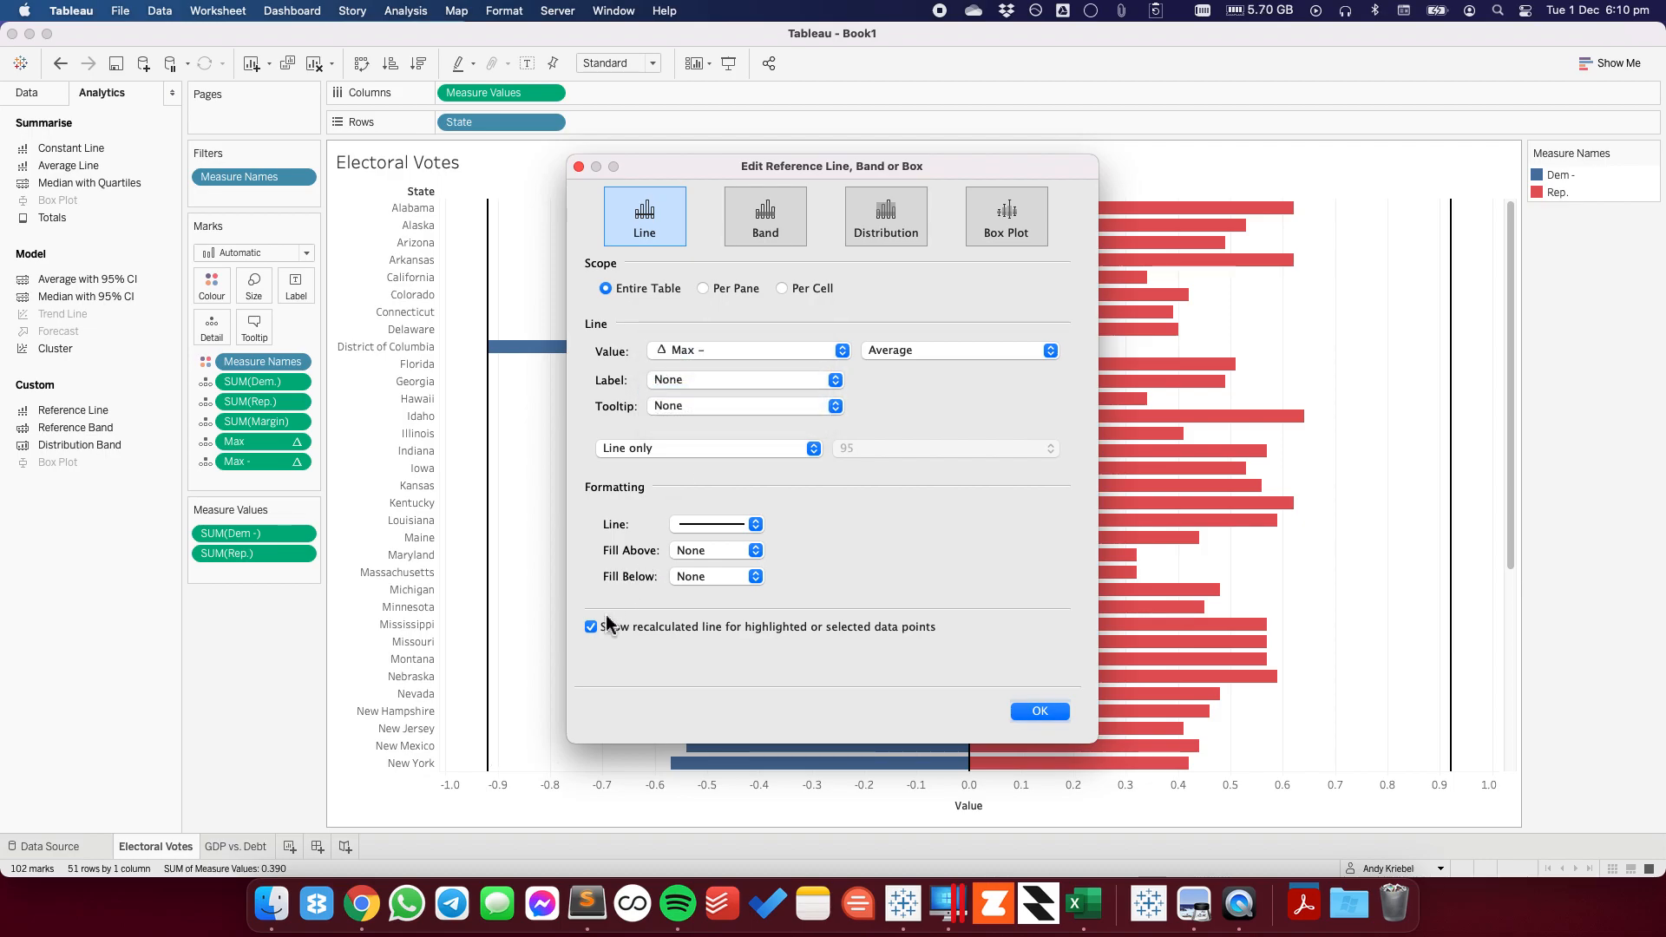
pyautogui.click(1026, 710)
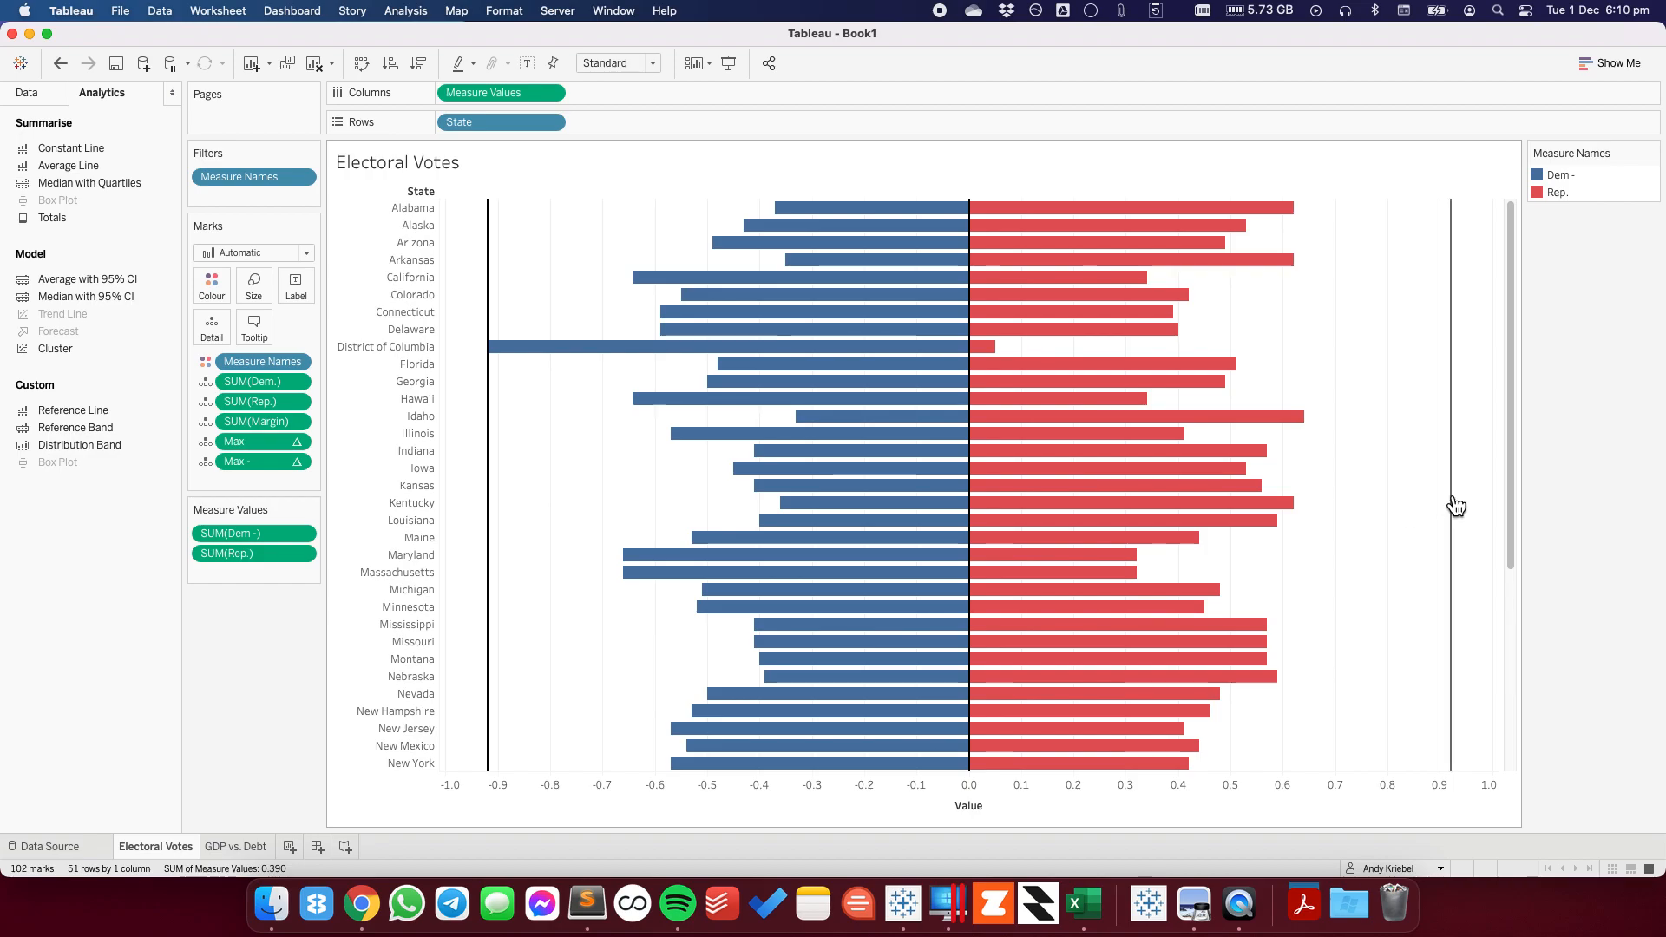
# - Hide the Max - and Max reference lines by setting the line style of each to None
pyautogui.click(497, 542)
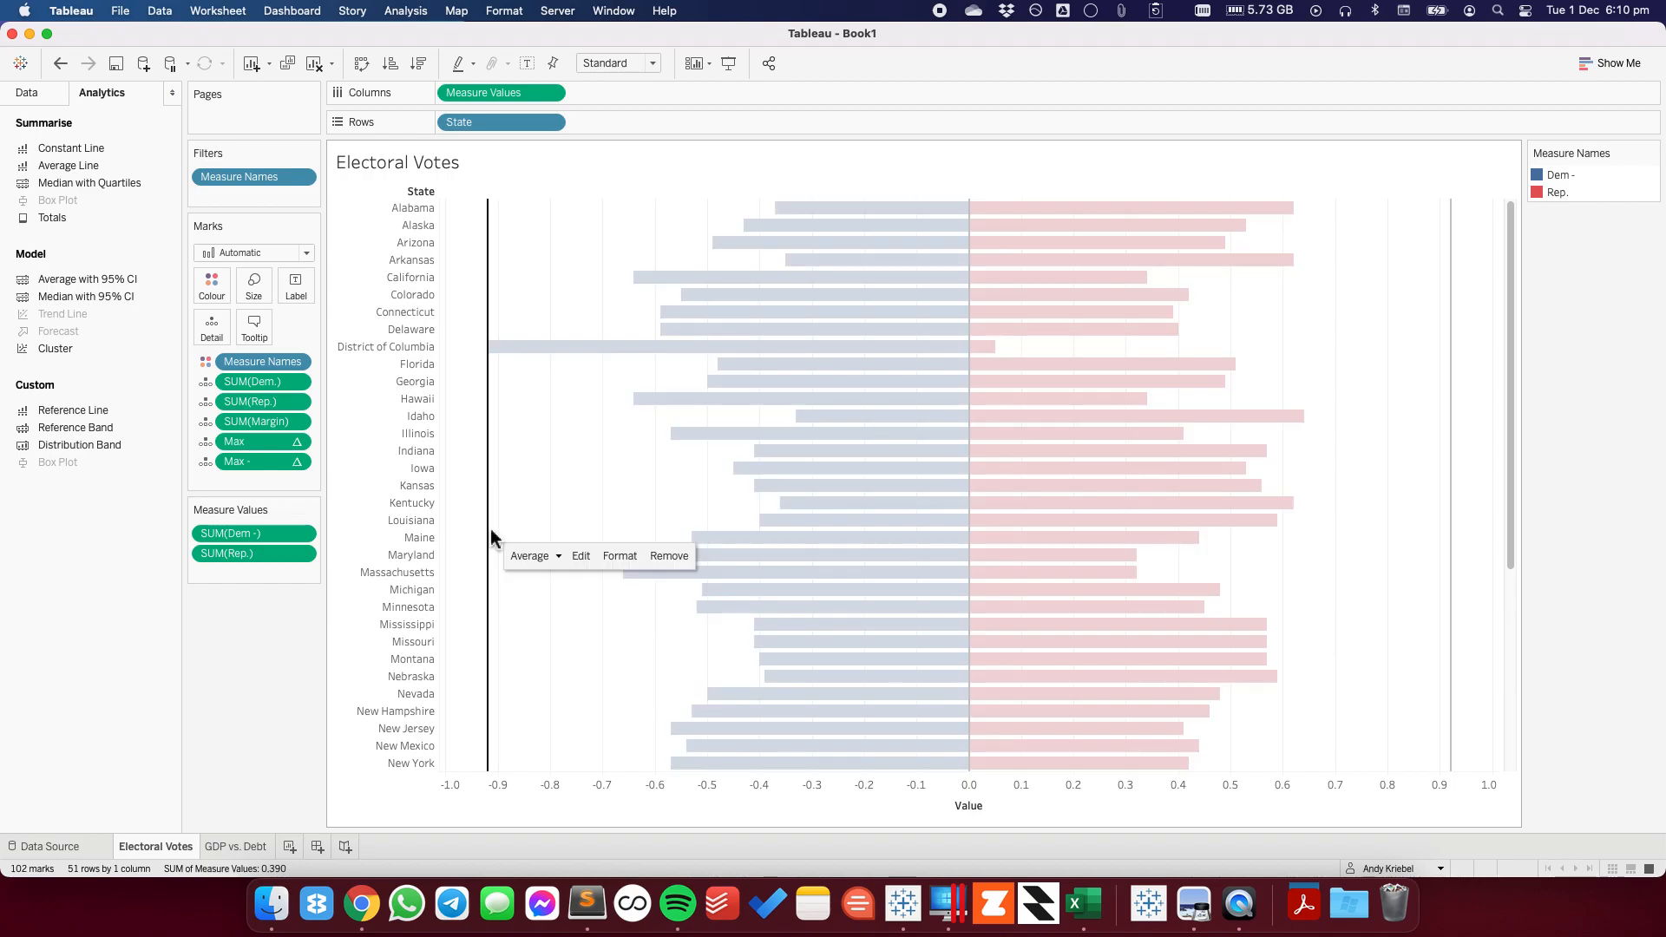
pyautogui.click(616, 555)
pyautogui.click(112, 148)
pyautogui.click(138, 177)
pyautogui.click(1450, 373)
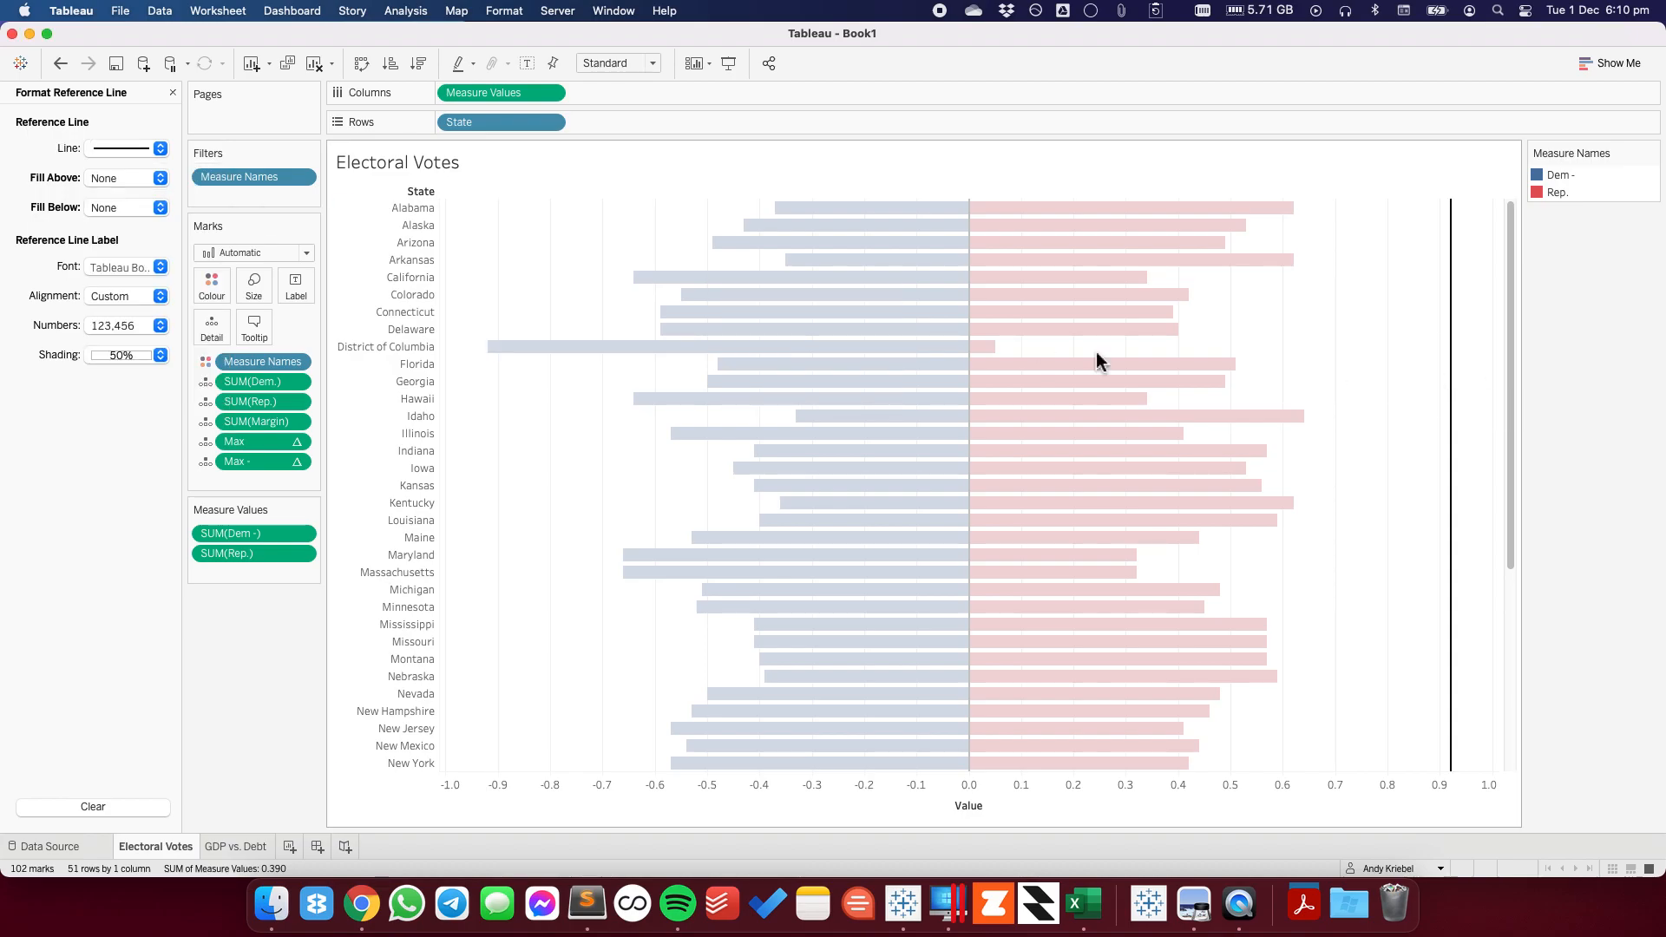
pyautogui.click(130, 148)
pyautogui.click(139, 175)
pyautogui.click(541, 517)
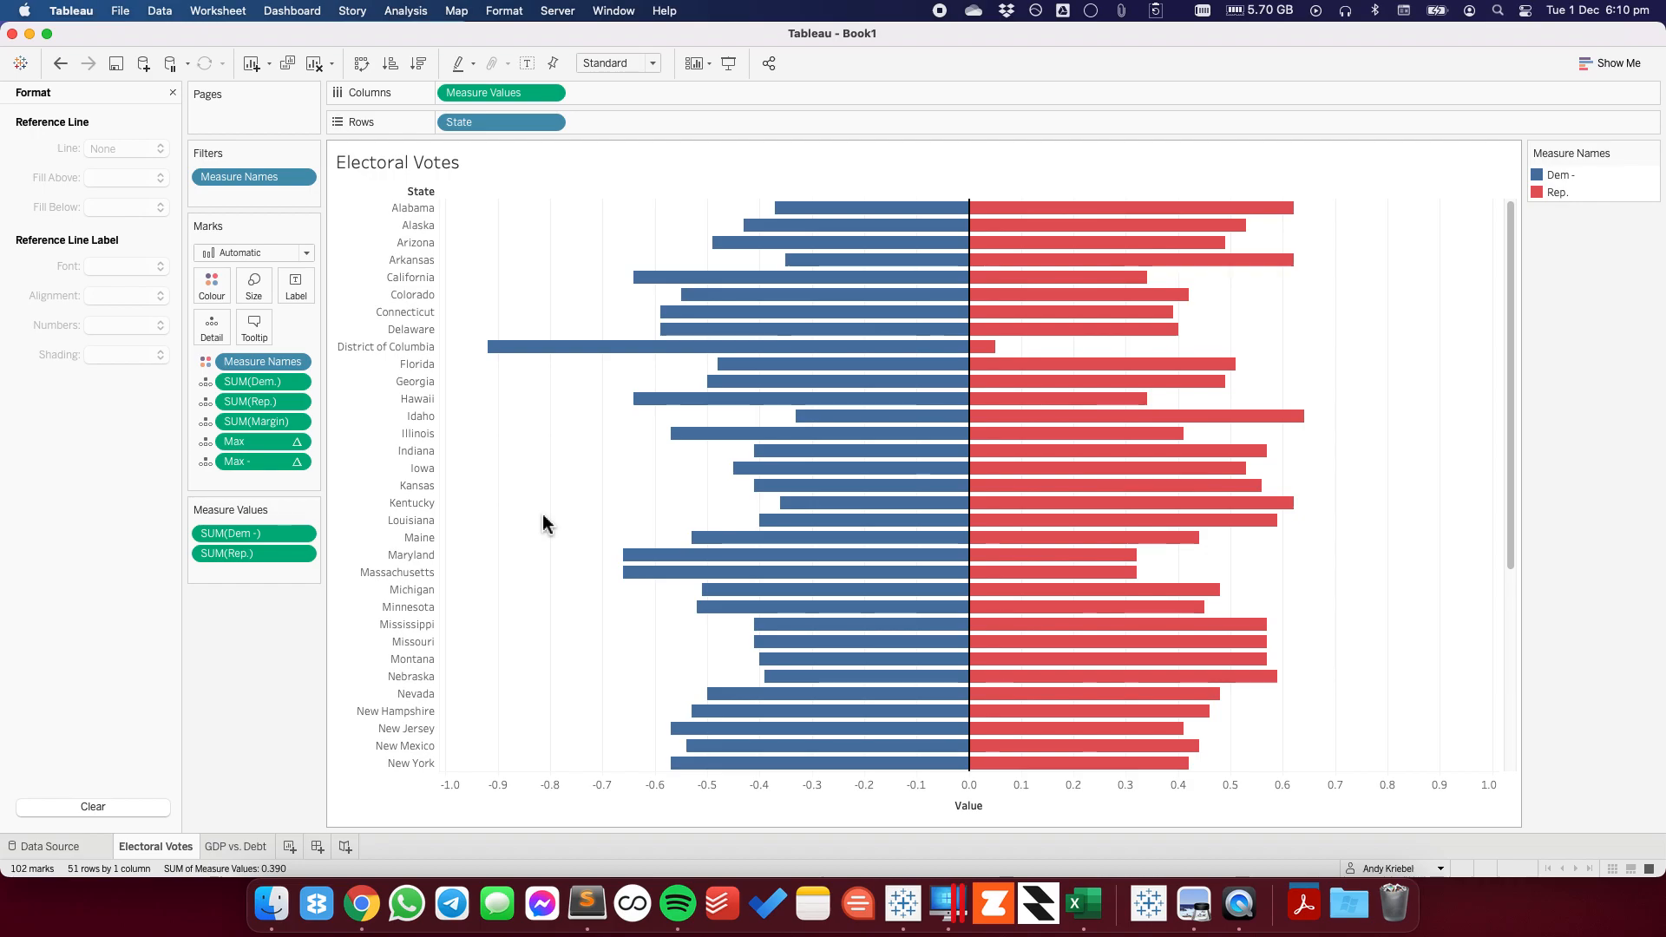
pyautogui.click(173, 93)
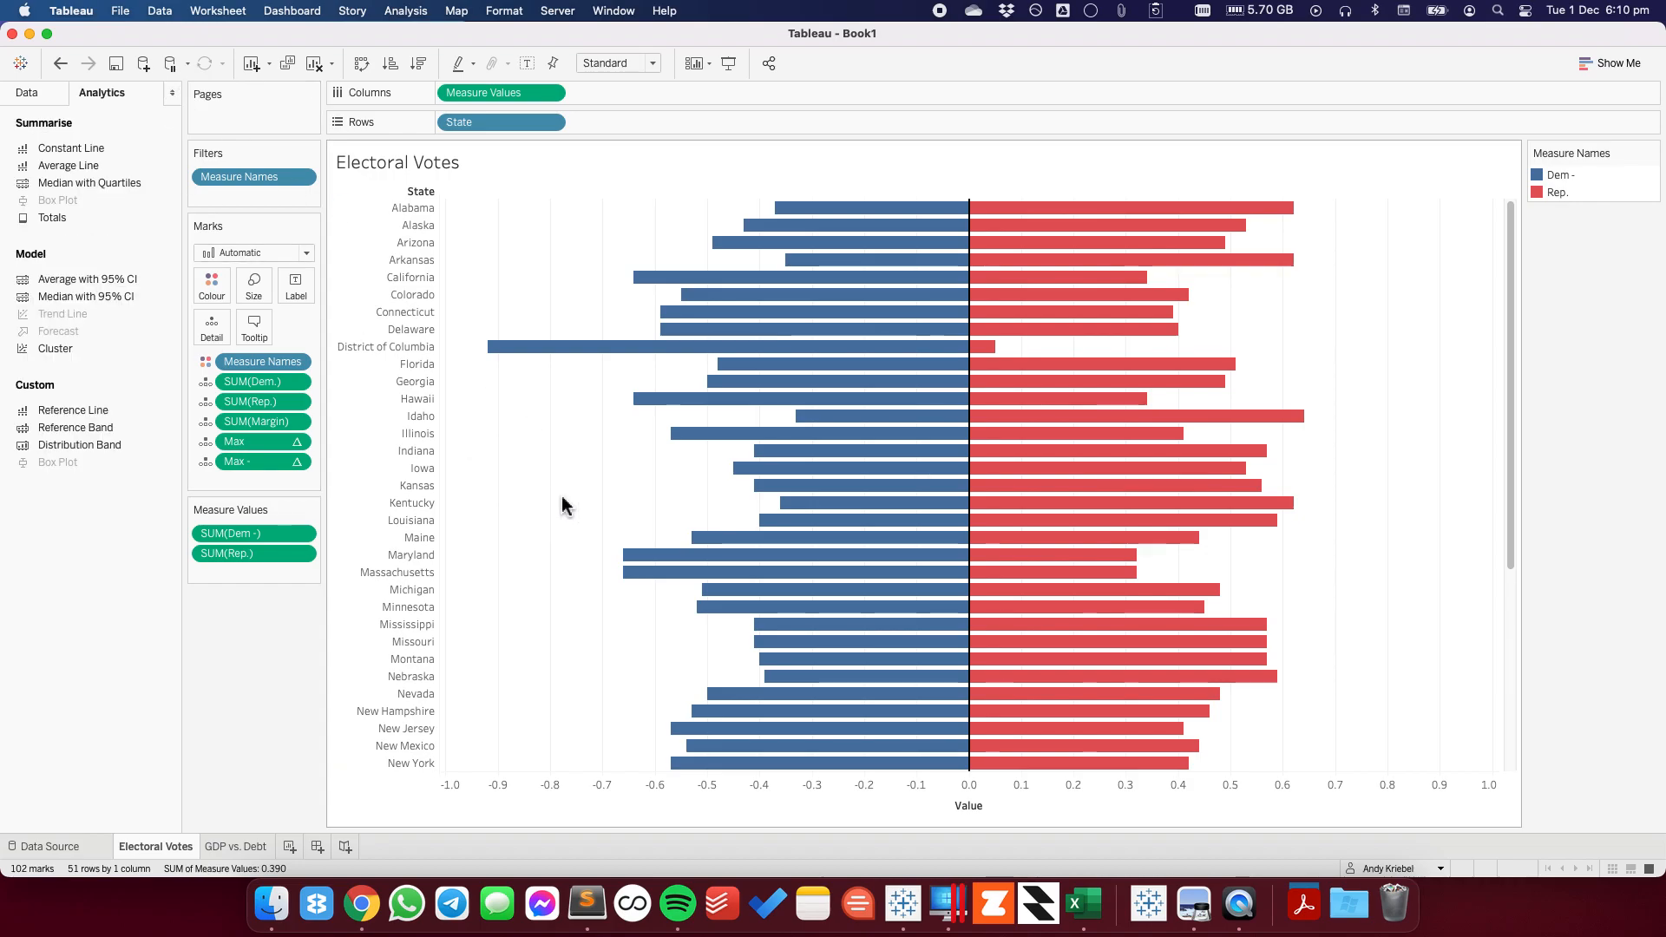
# - Exclude the SUM(Dem -) measure value from the tooltip
pyautogui.moveTo(867, 388)
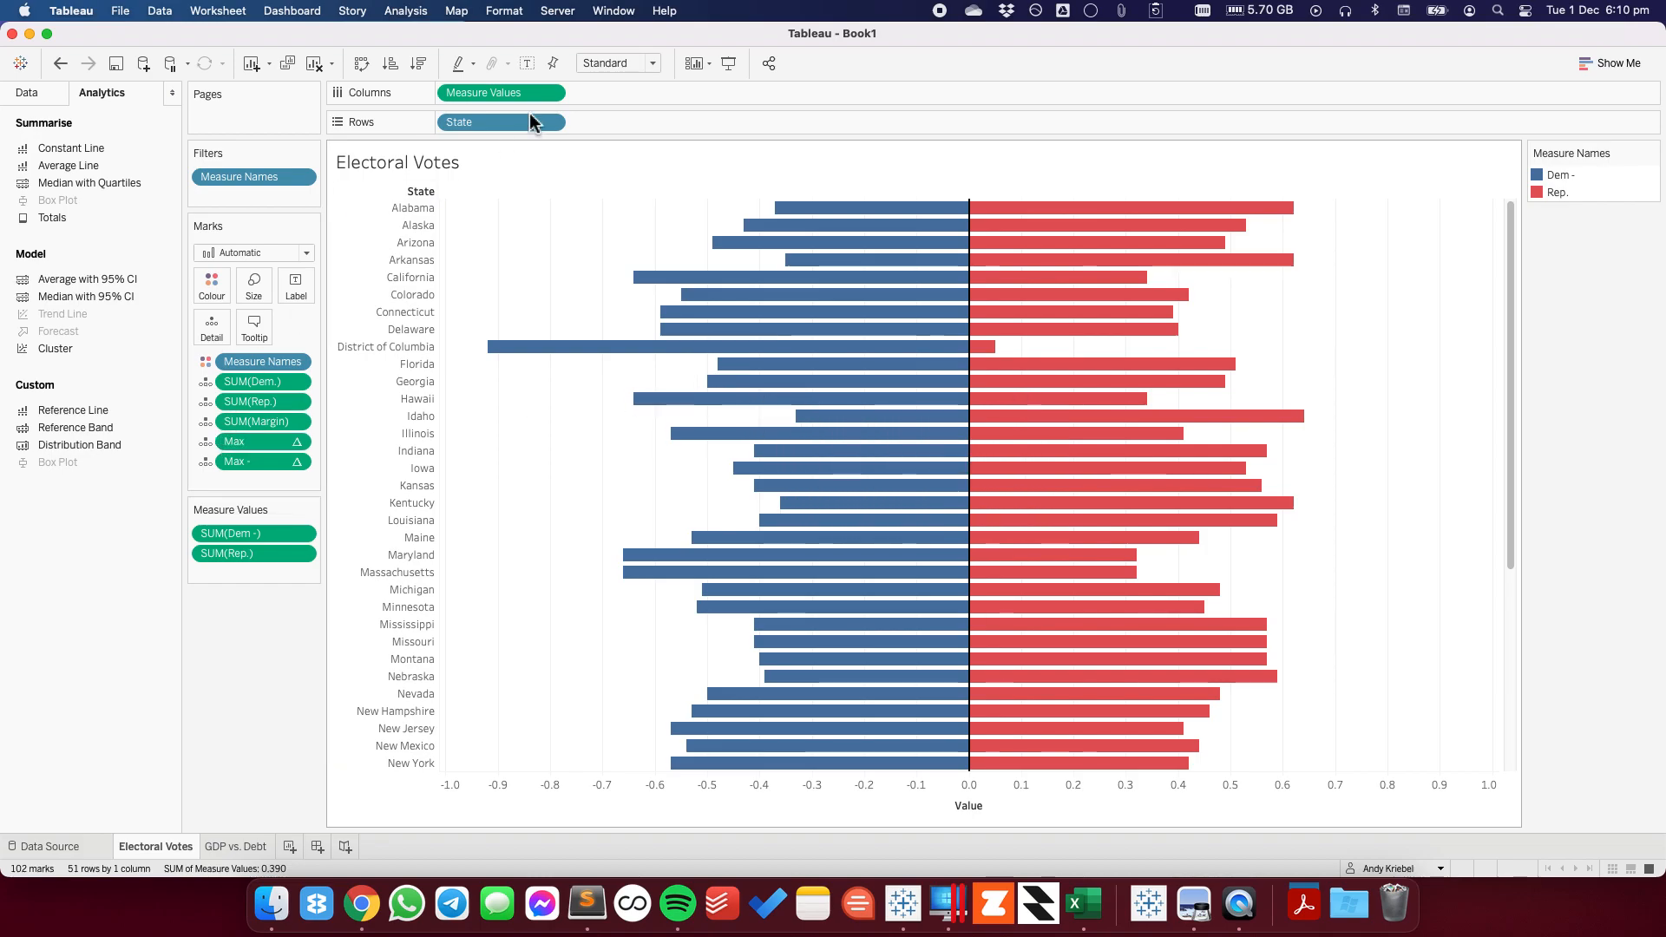
pyautogui.click(303, 534)
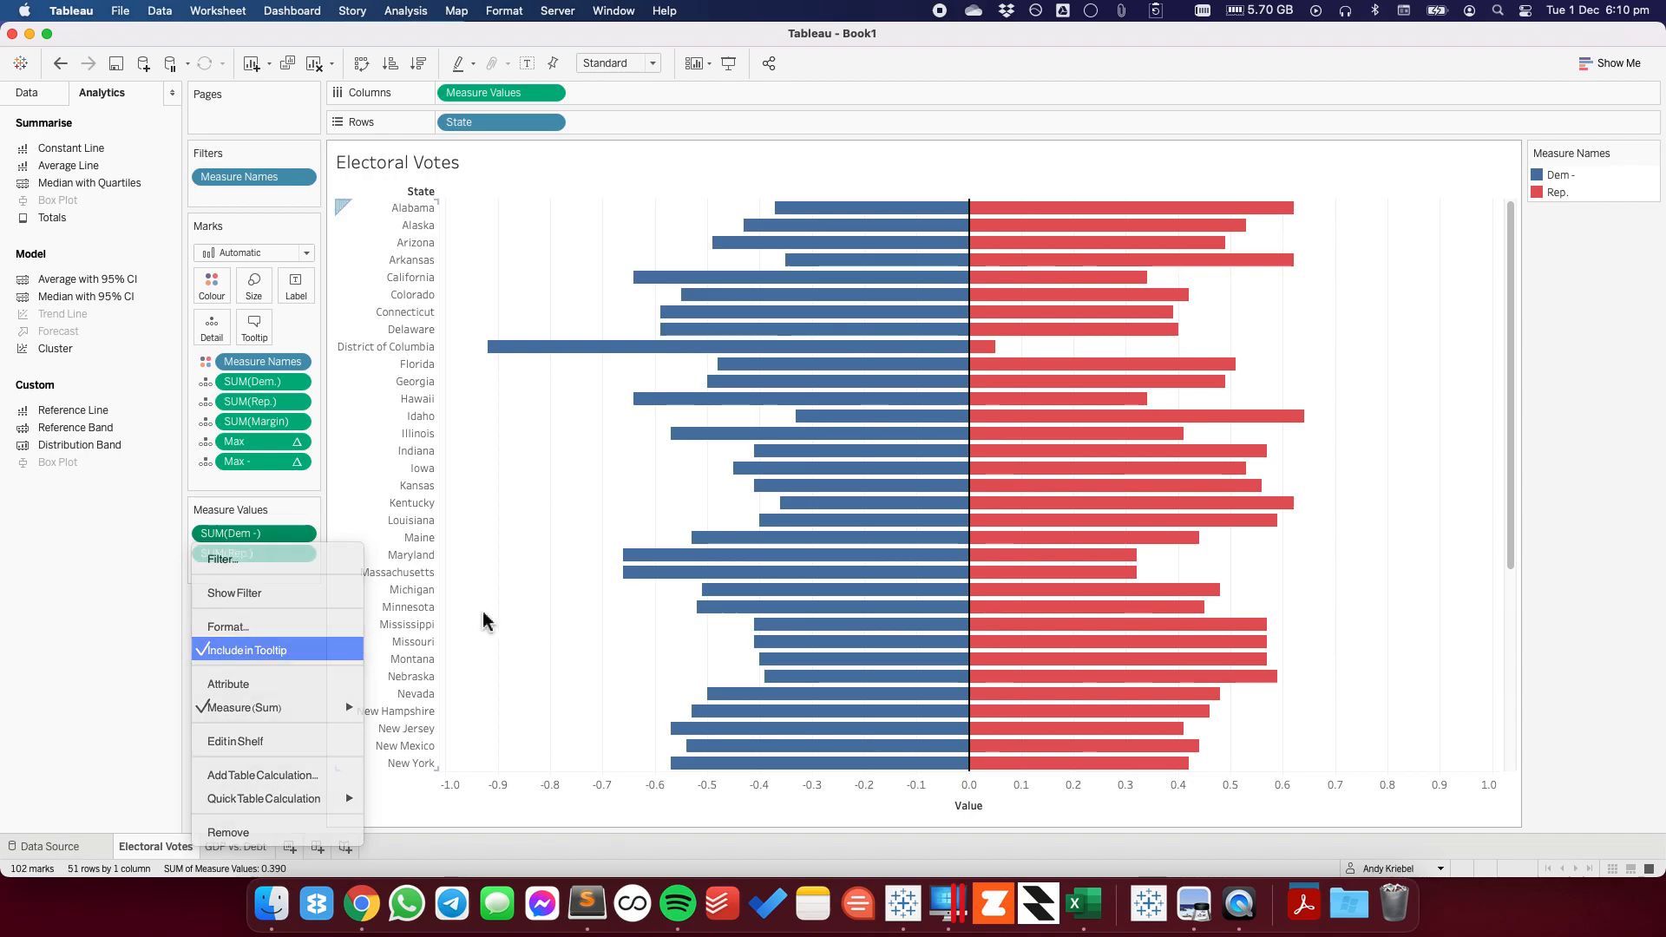
pyautogui.click(558, 582)
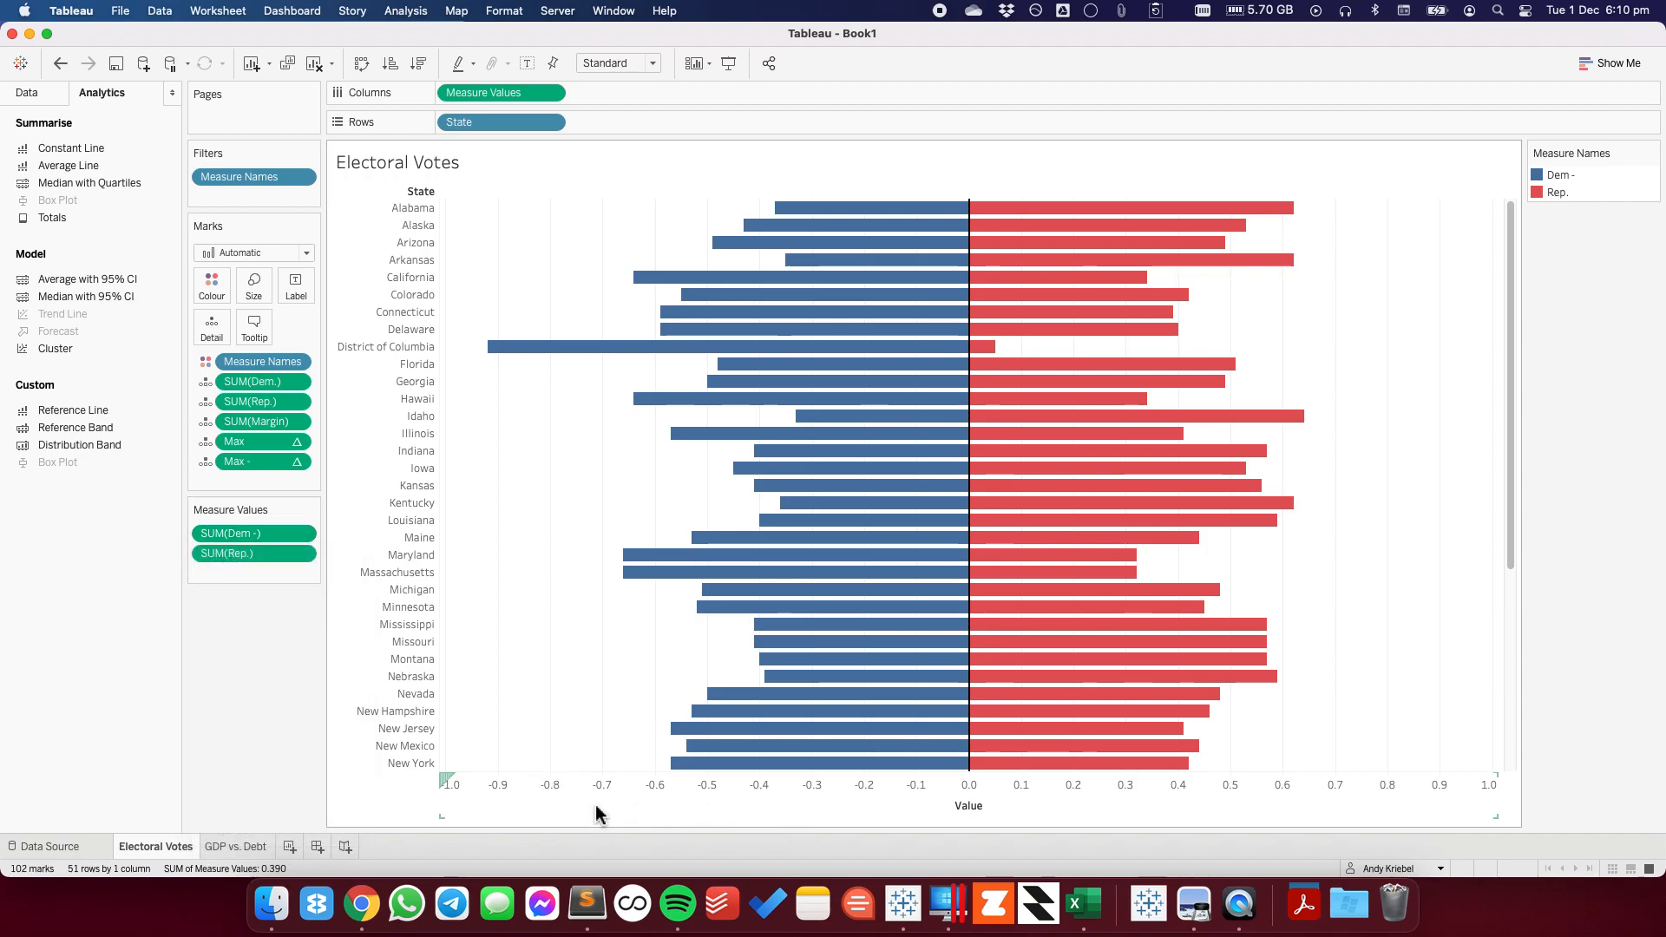
# - Try to format the axis numbers through SUM(Dem -) as a percentage with 0 decimal places
pyautogui.rightClick(255, 538)
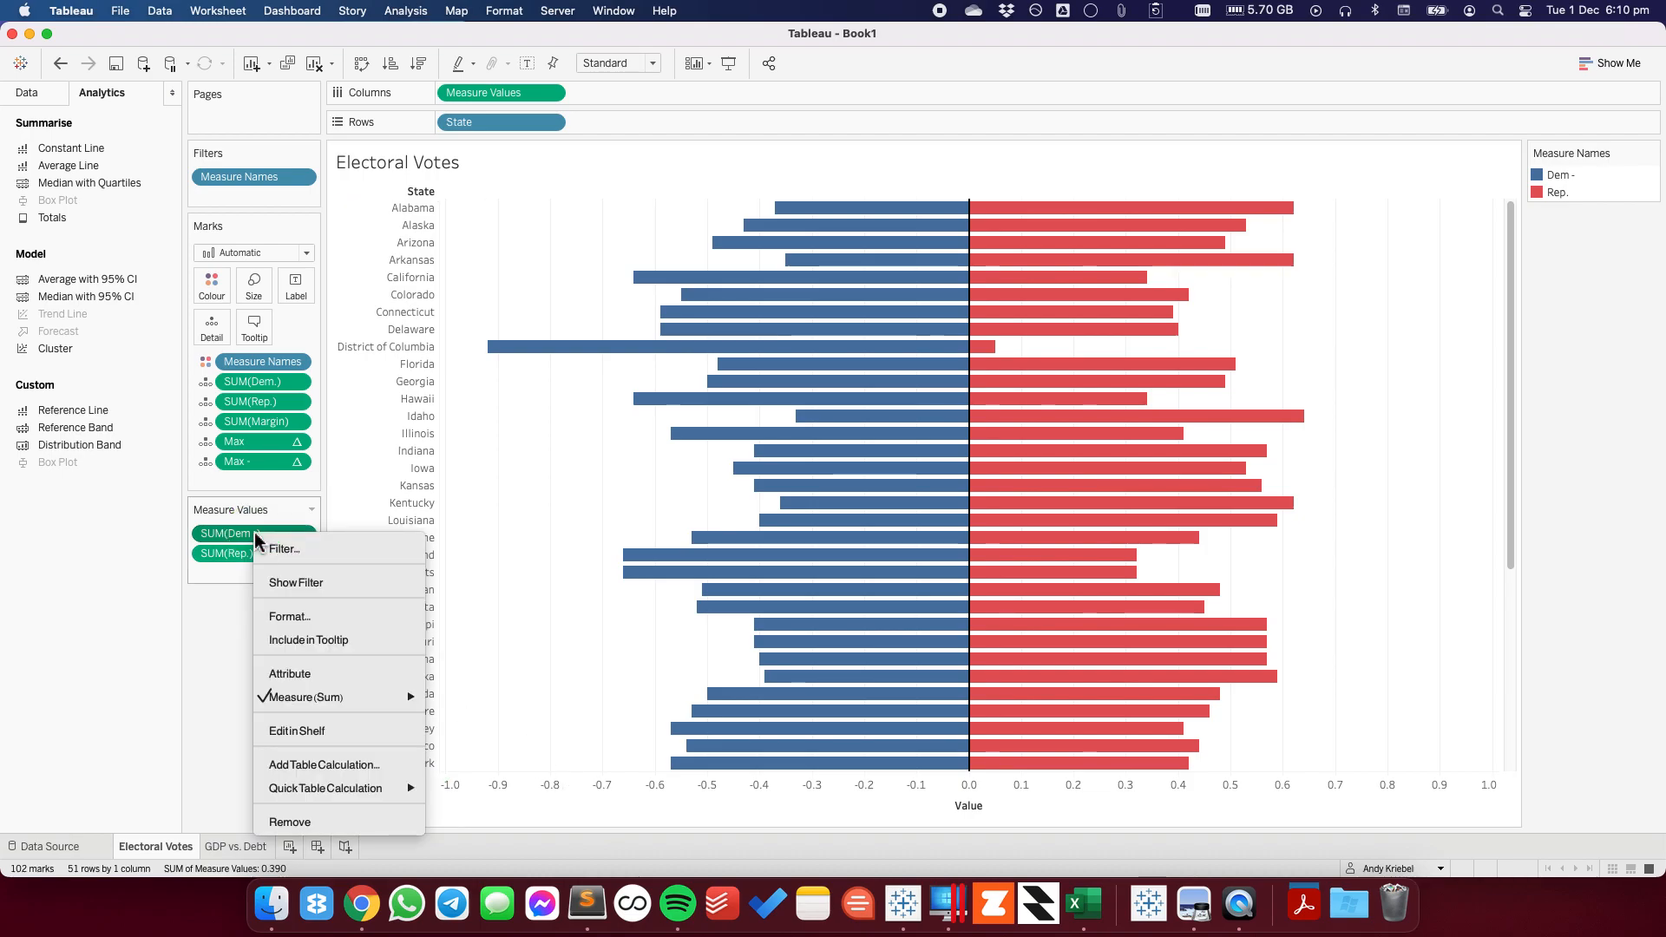
pyautogui.click(292, 618)
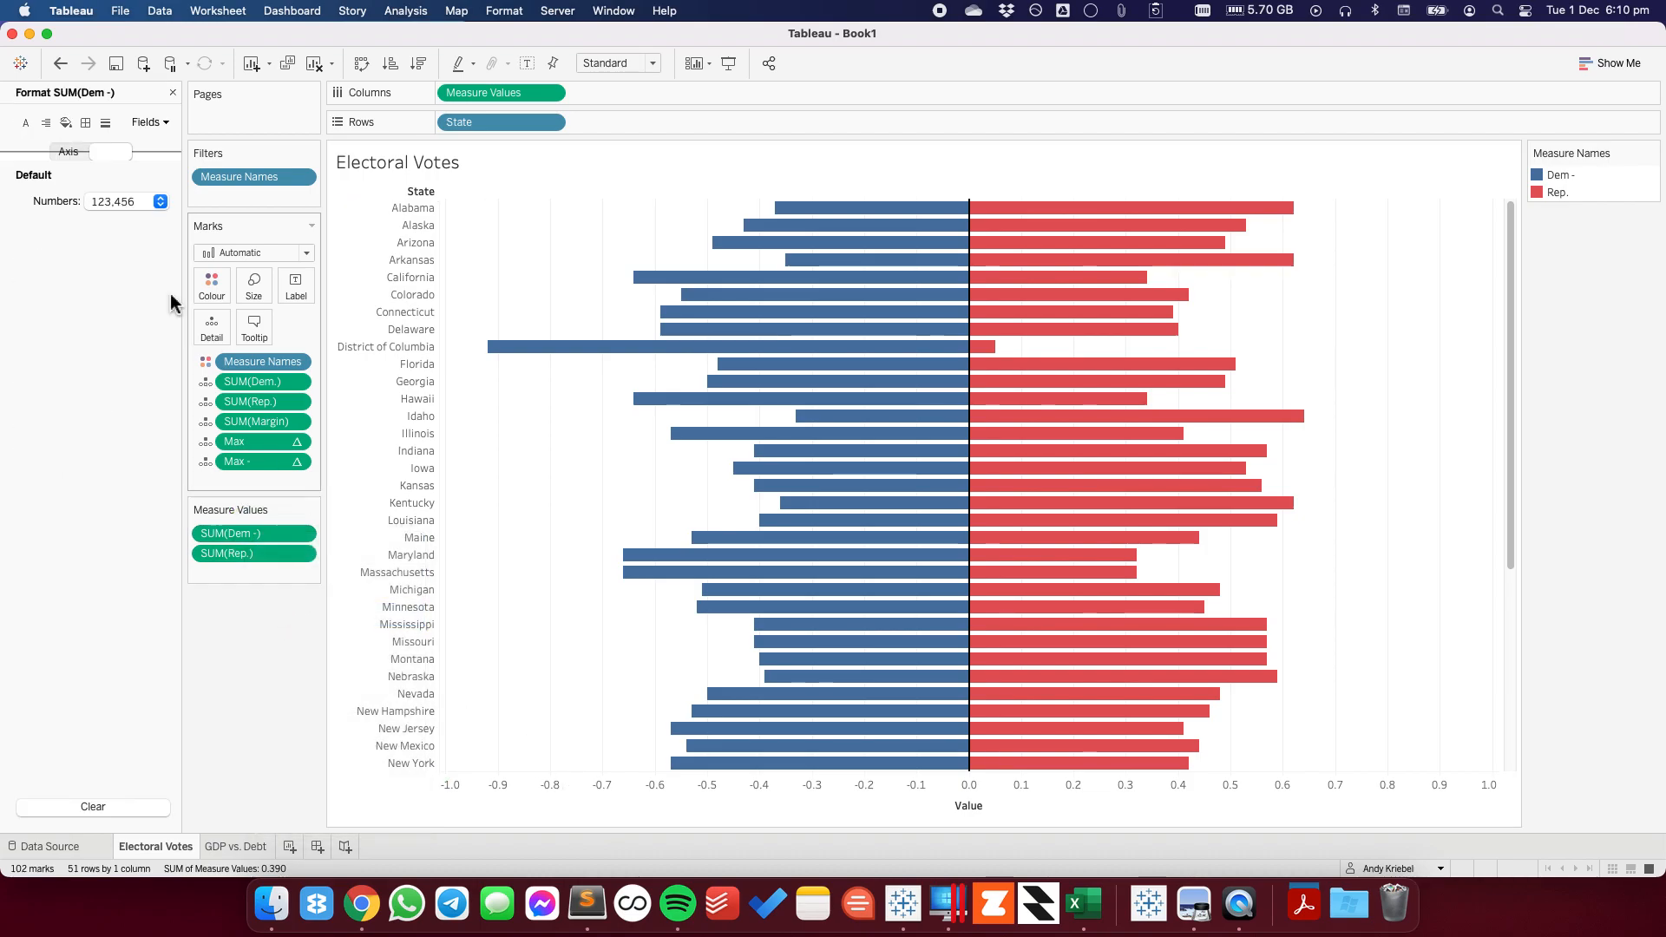
pyautogui.click(101, 207)
pyautogui.click(72, 153)
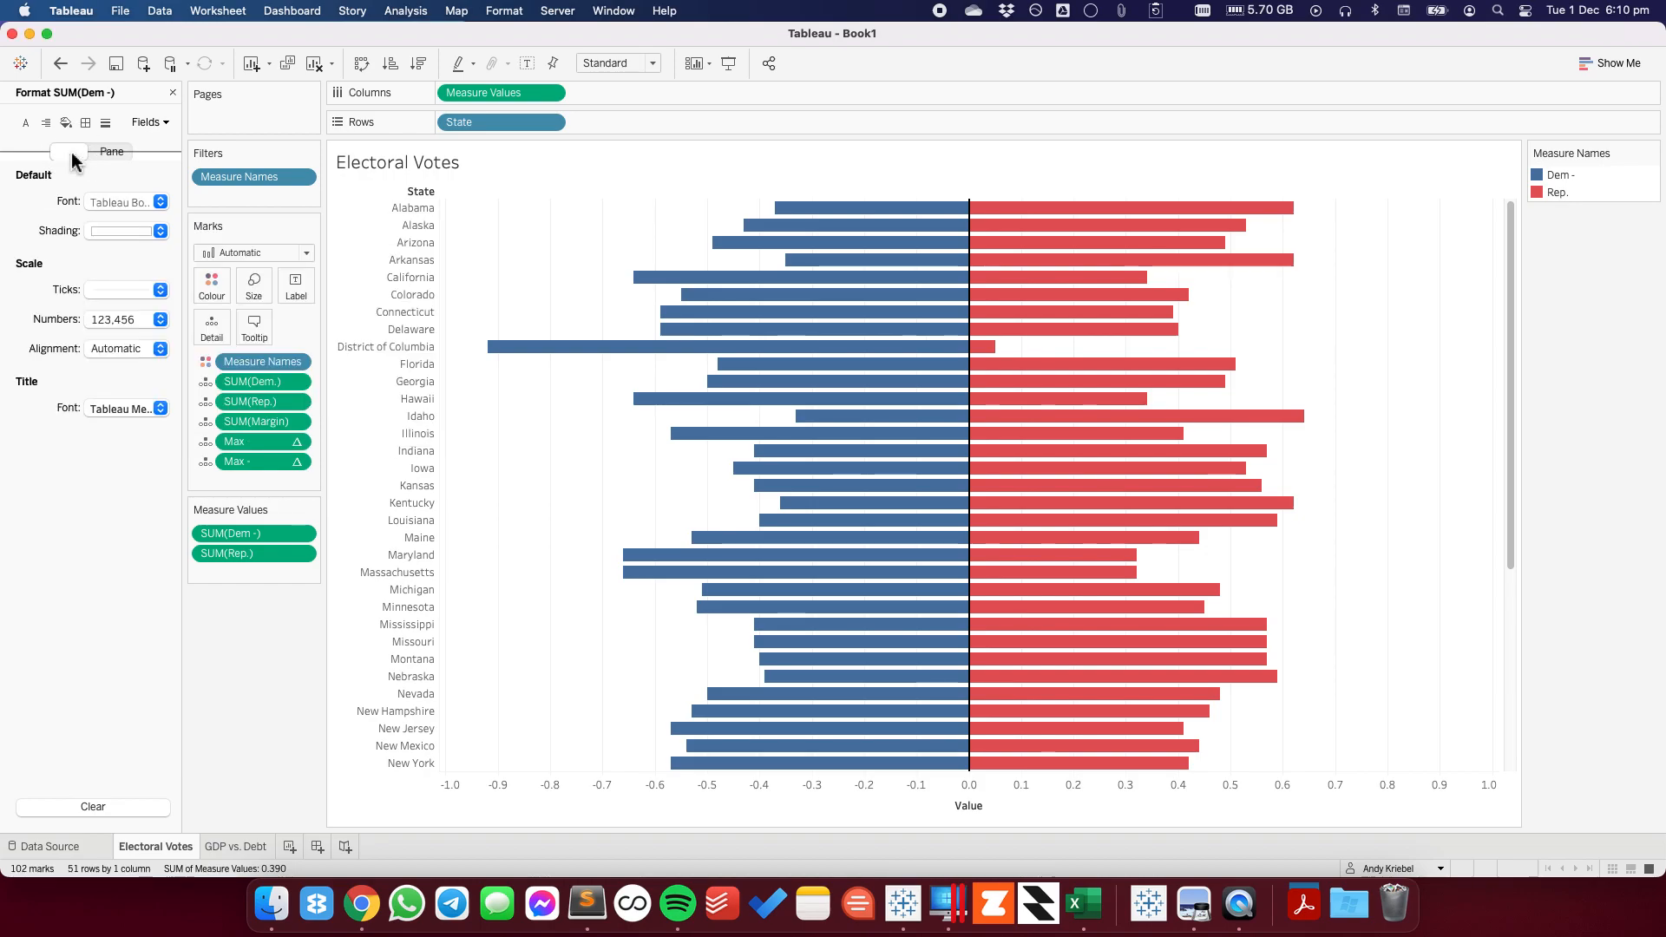
pyautogui.click(116, 318)
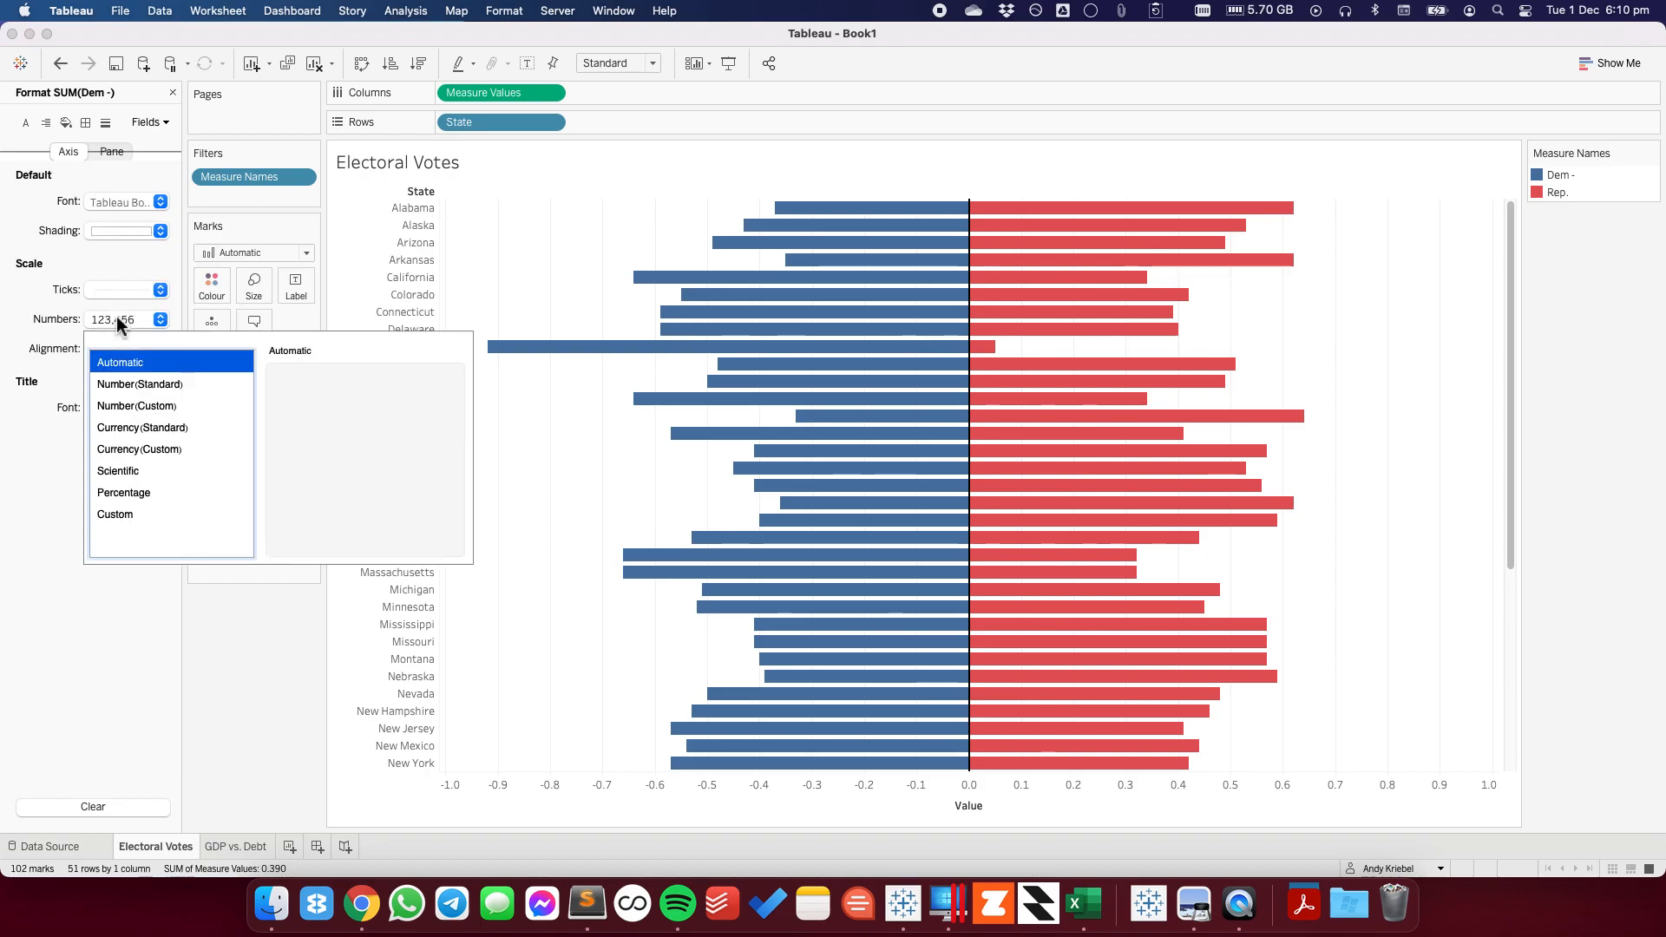
pyautogui.click(135, 492)
pyautogui.click(322, 396)
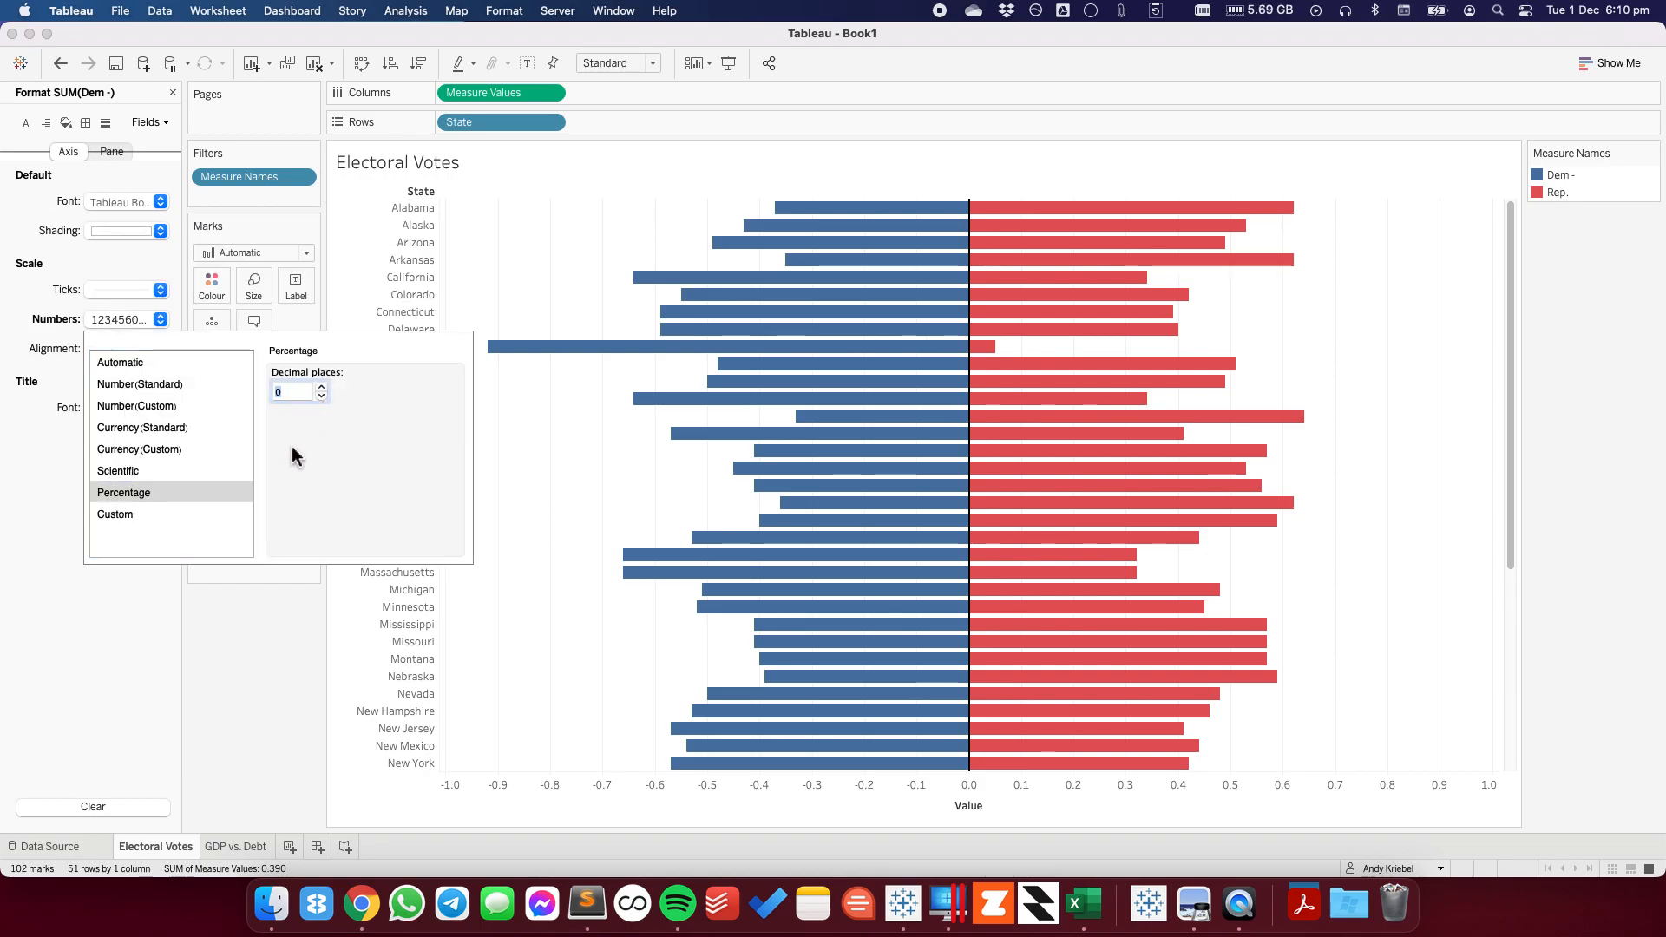
pyautogui.click(151, 517)
pyautogui.click(521, 517)
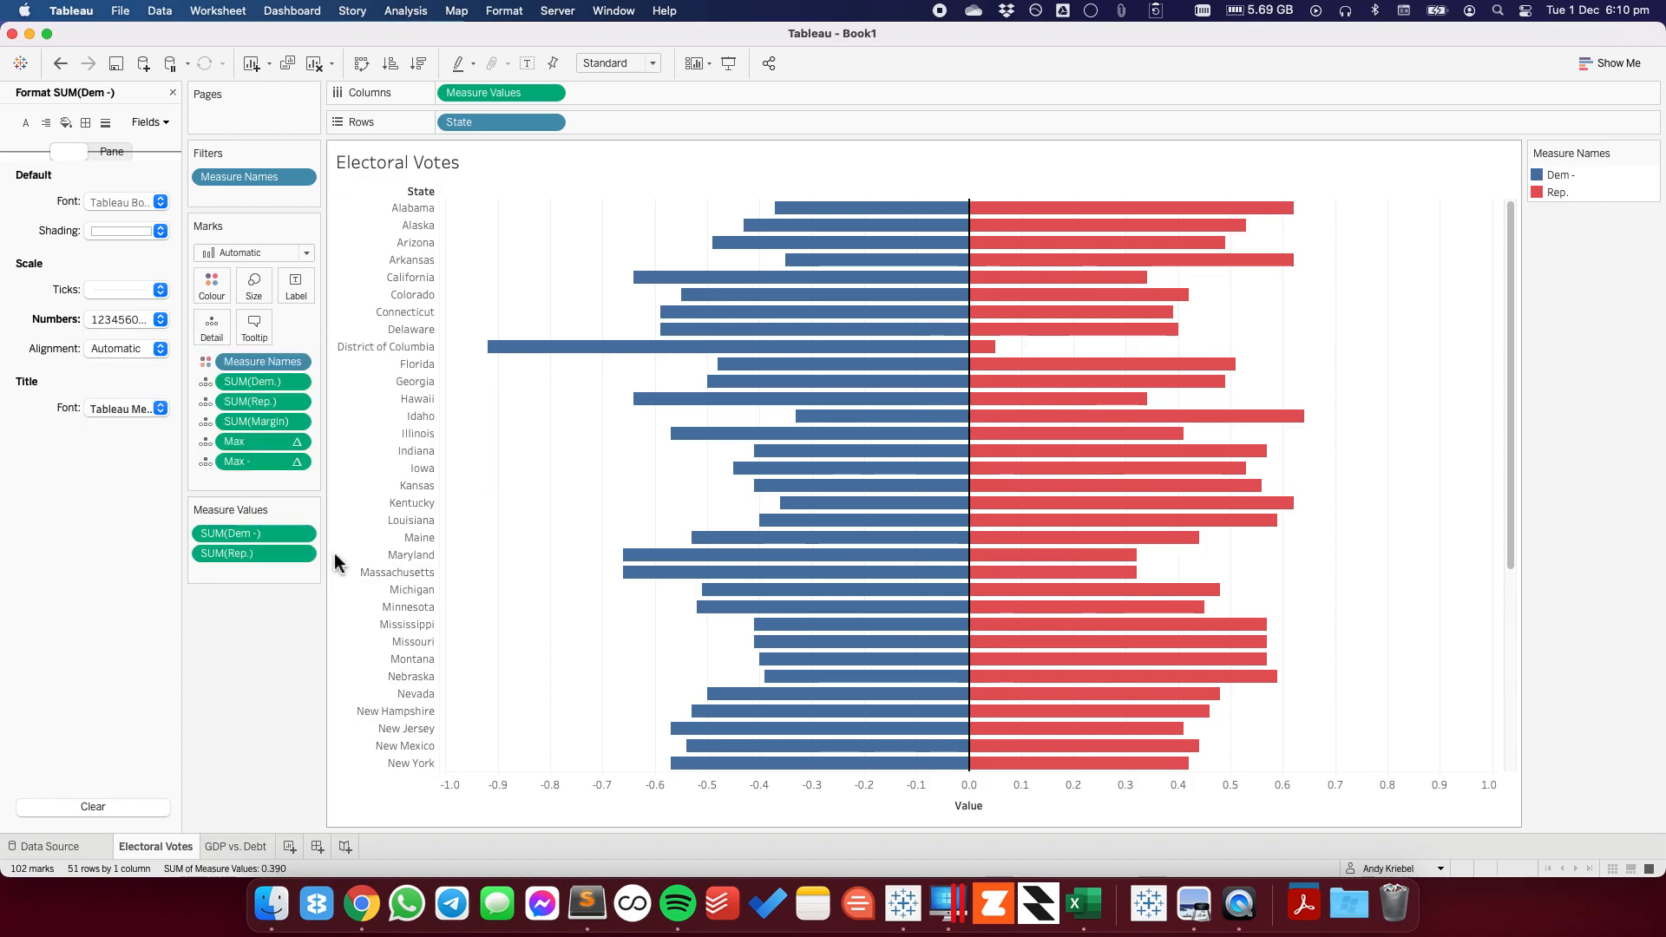
# - Format the axis numbers of Measure Values as a percentage with 0 decimal places
pyautogui.rightClick(481, 91)
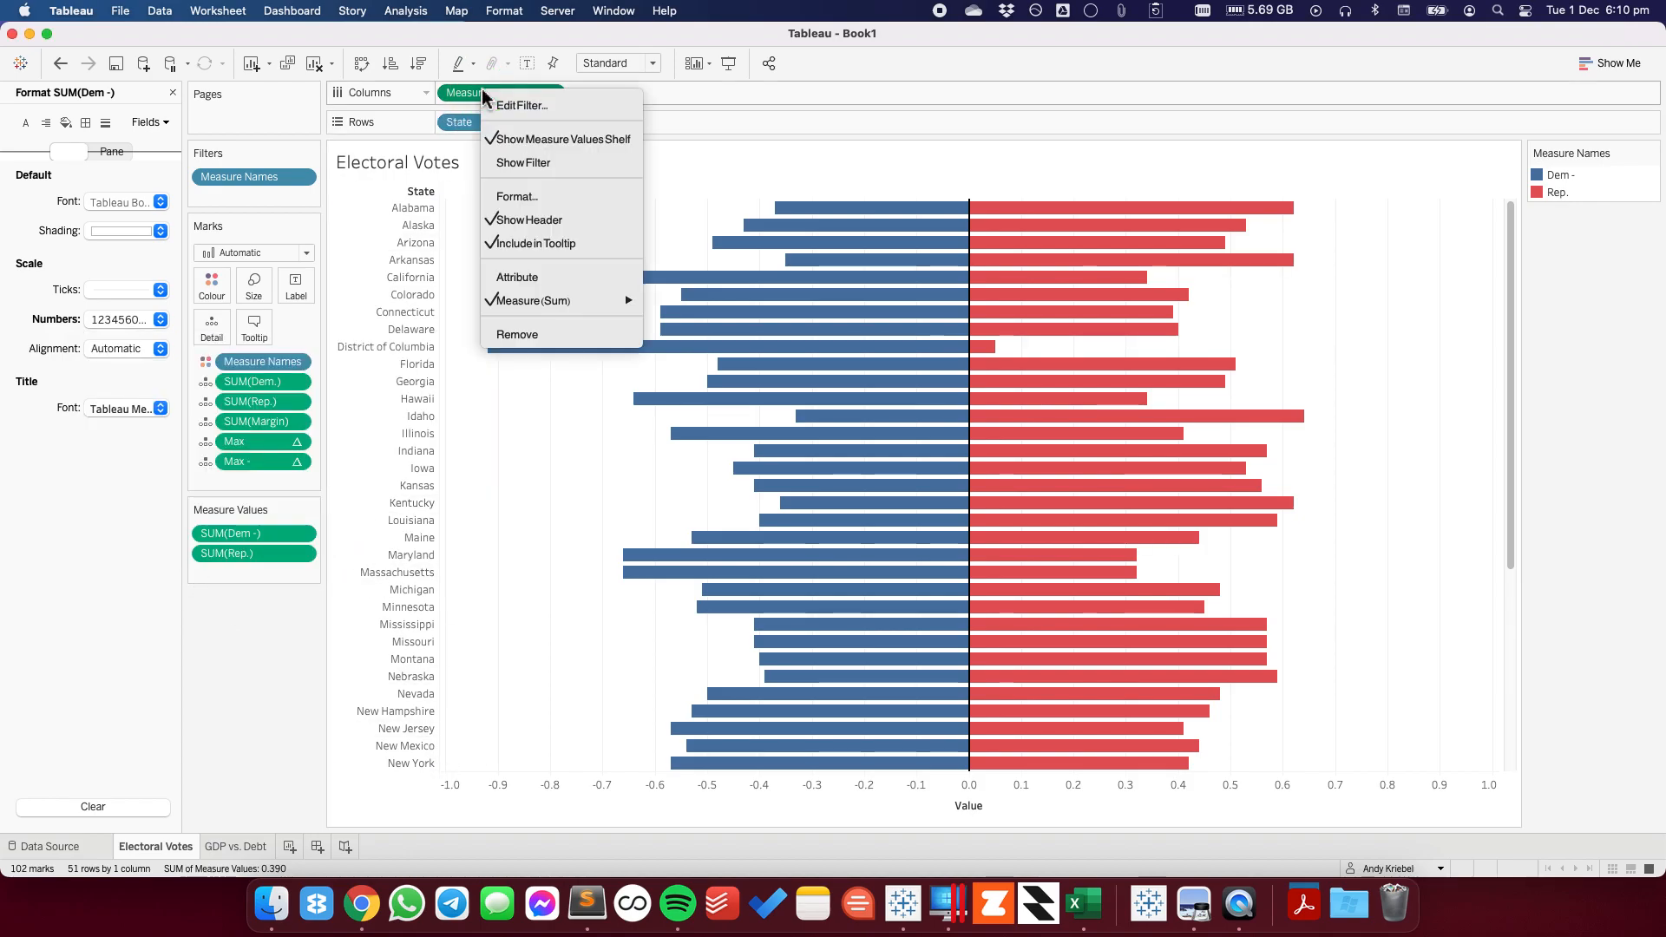
pyautogui.click(516, 199)
pyautogui.click(103, 319)
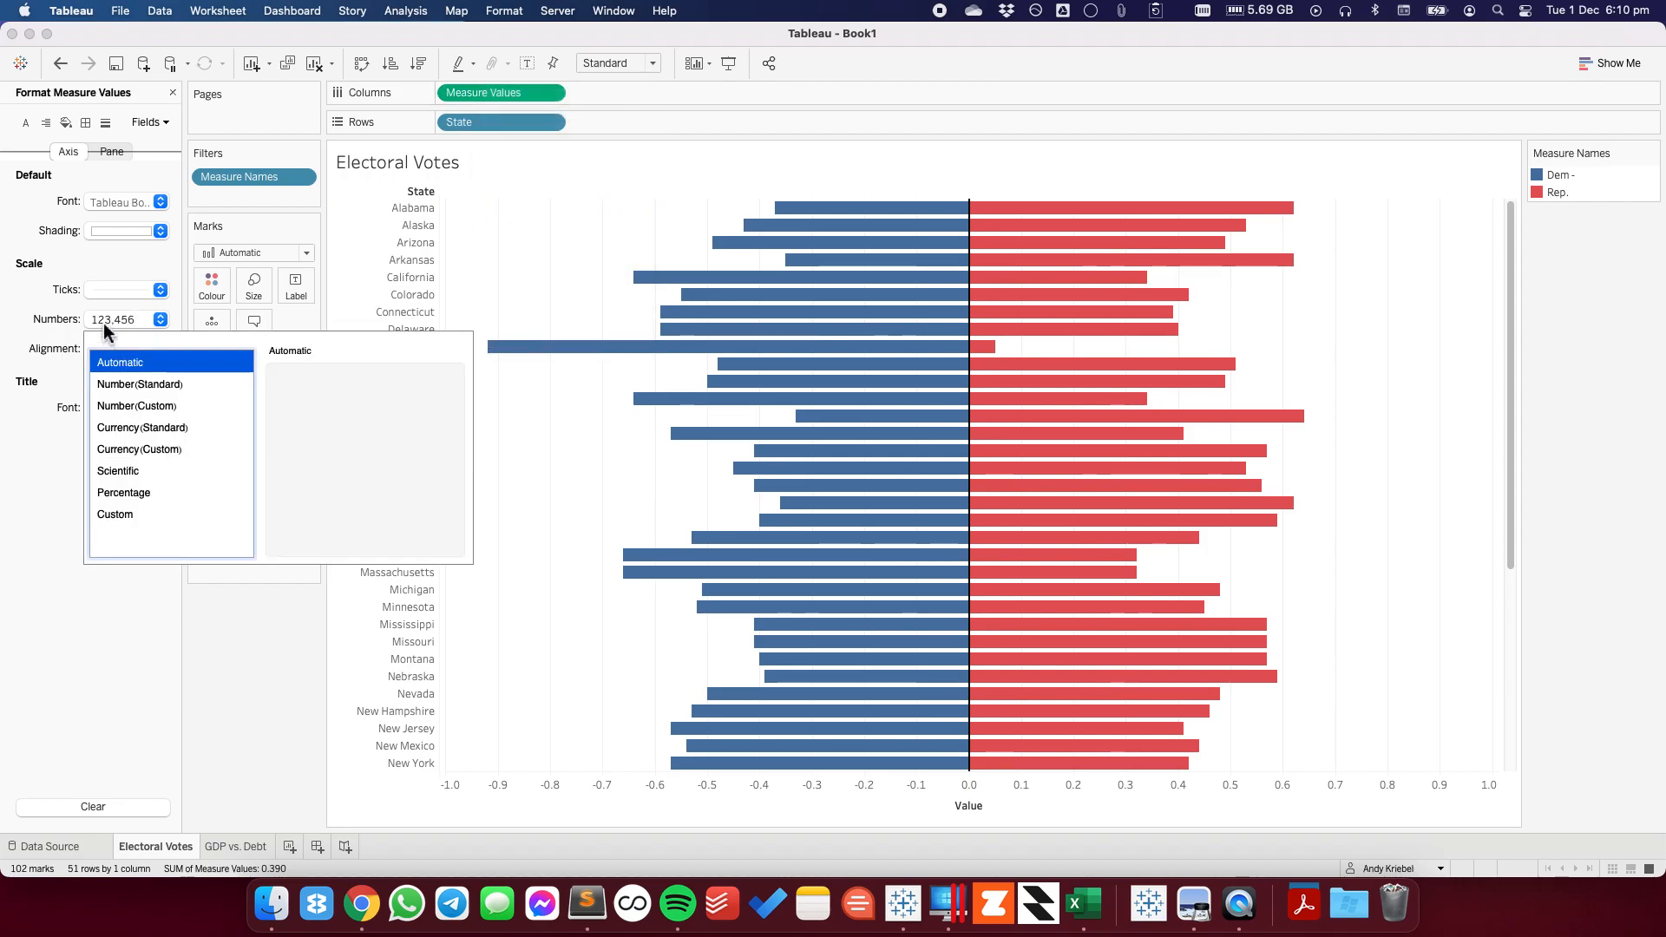
pyautogui.click(148, 492)
pyautogui.click(321, 397)
pyautogui.click(321, 397)
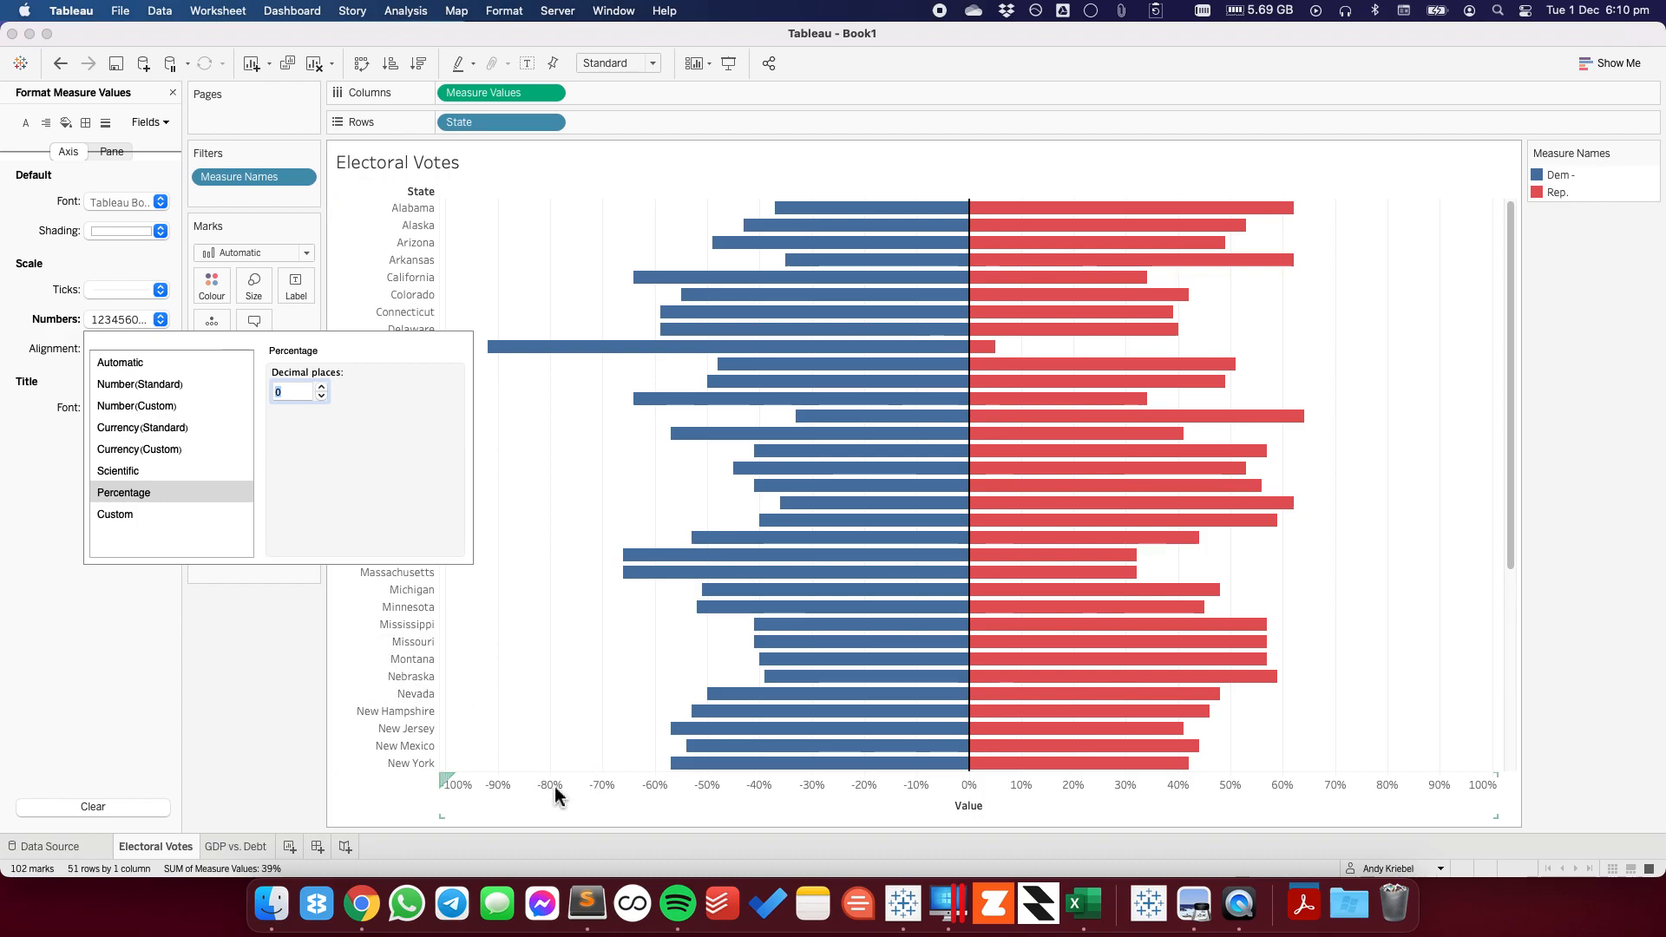
# - Give the Measure Values axis the custom number format 0%;0% so negative values carry no minus sign
pyautogui.click(147, 515)
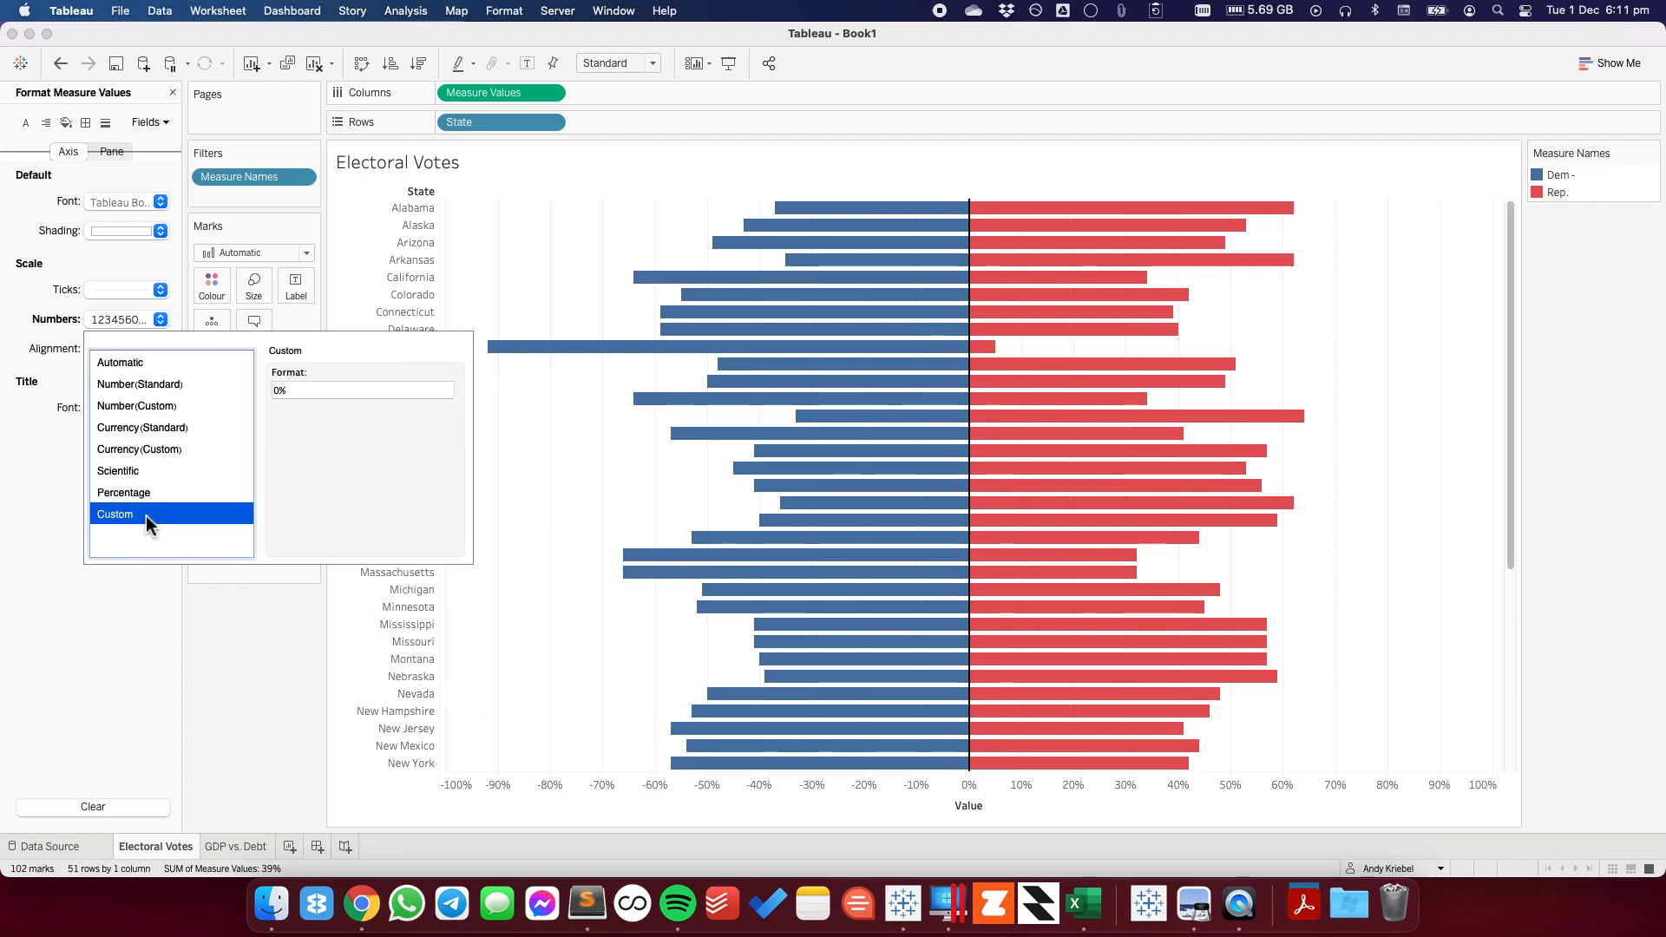
pyautogui.click(292, 392)
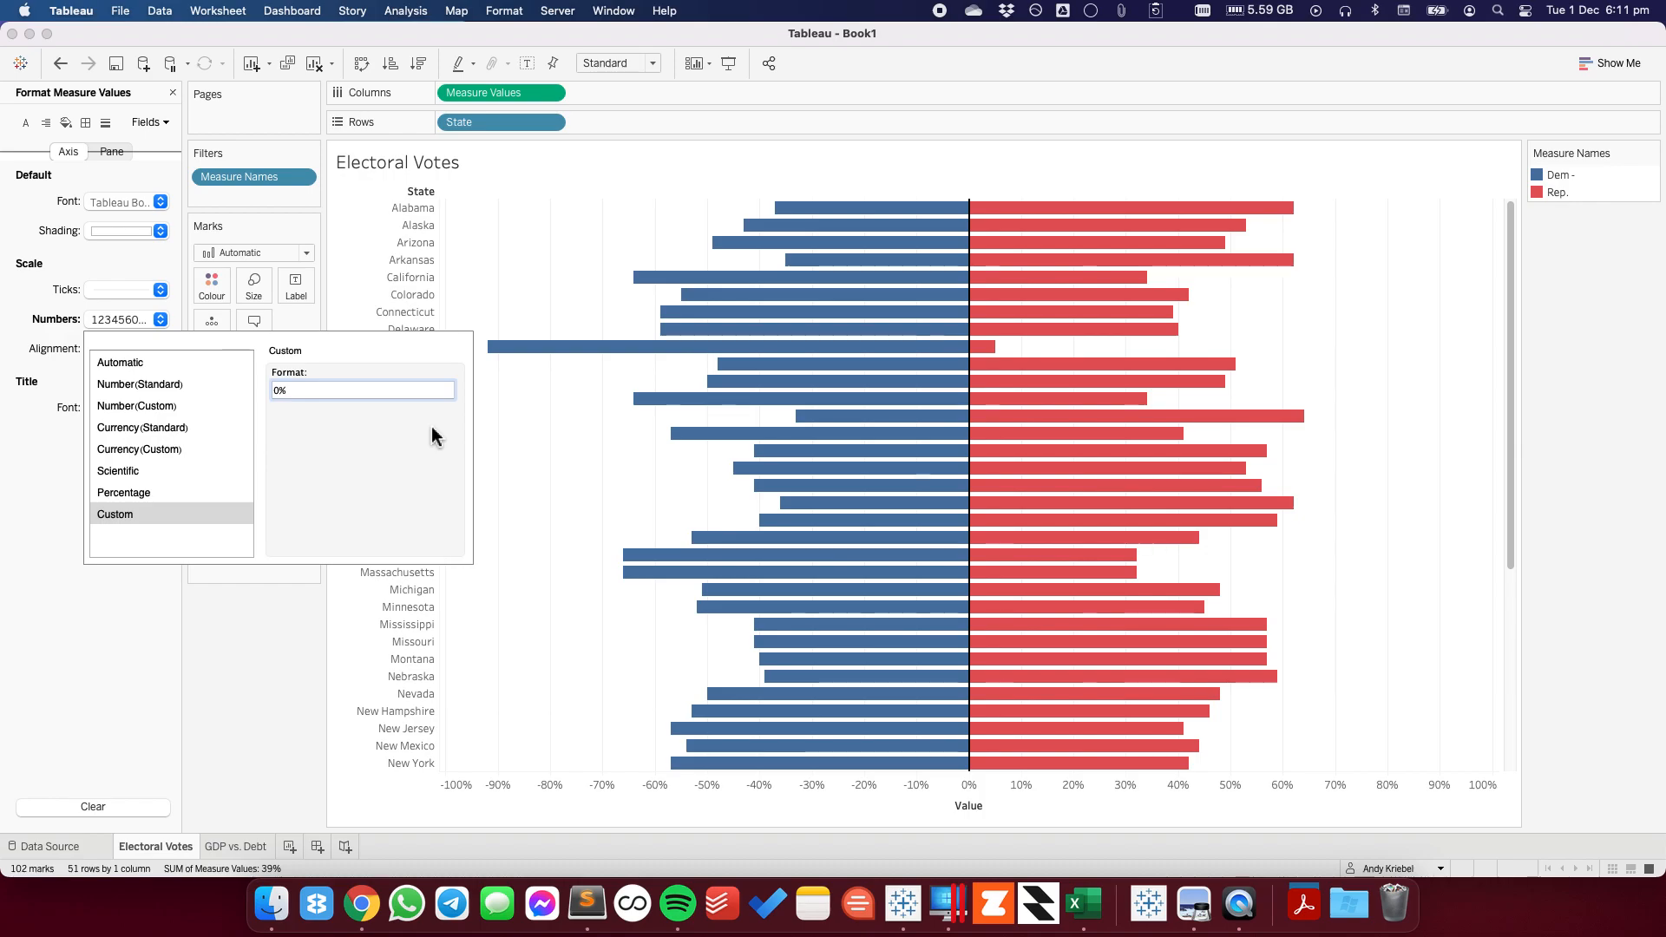
pyautogui.write(';0£%')
pyautogui.press('BackSpace')
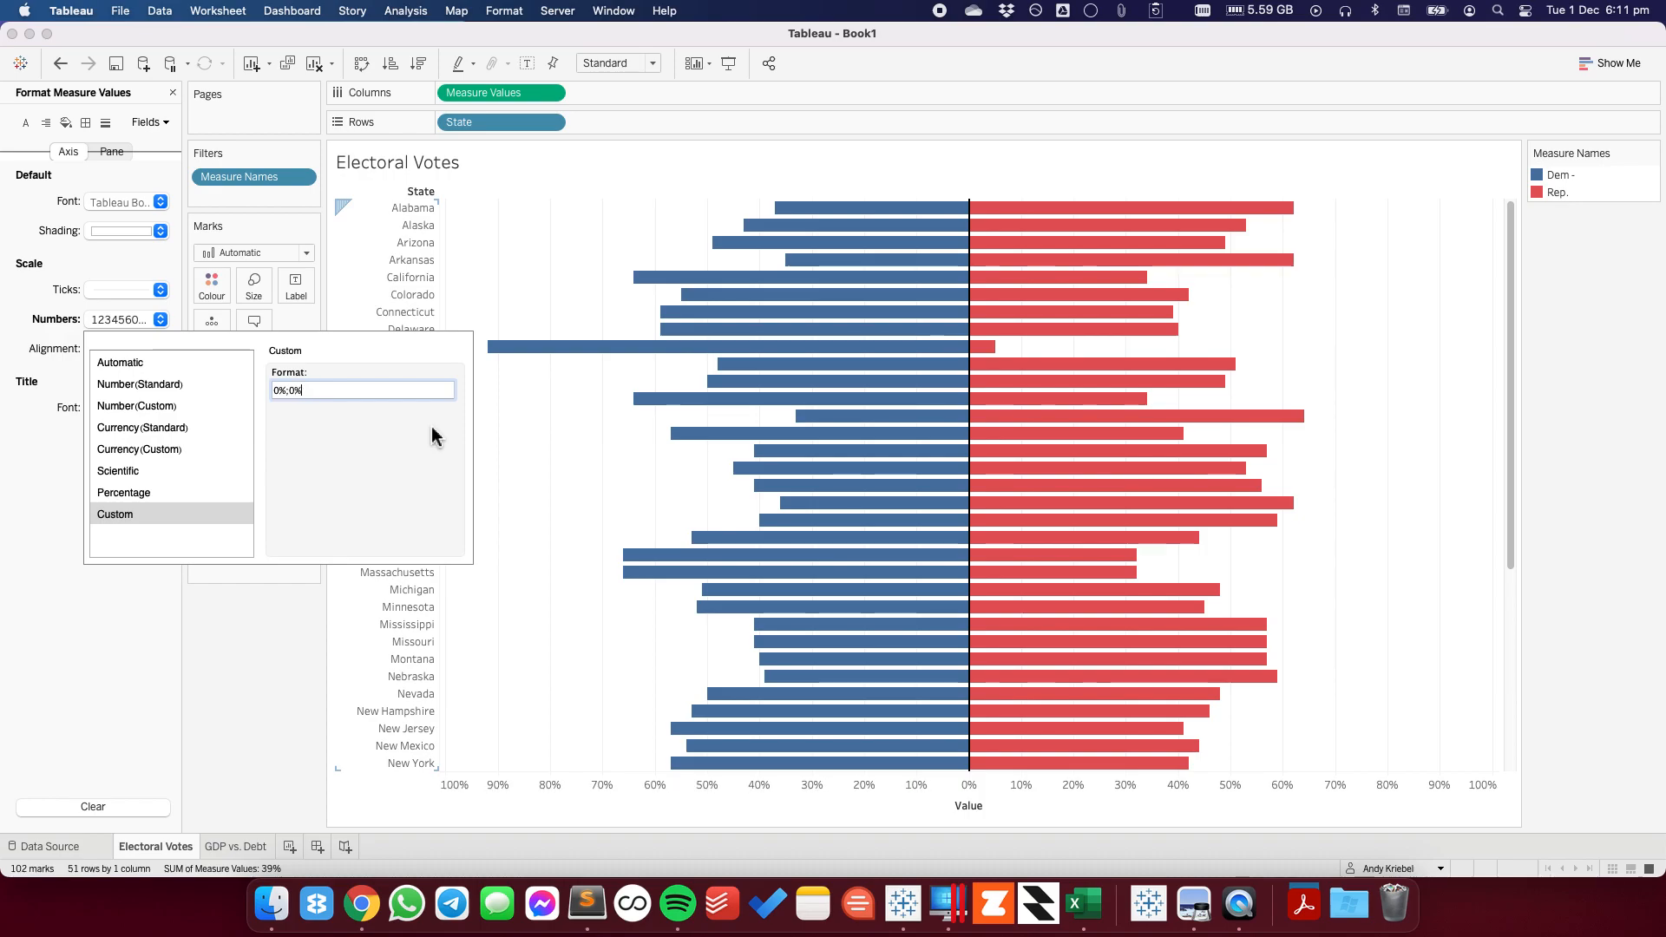
pyautogui.click(587, 525)
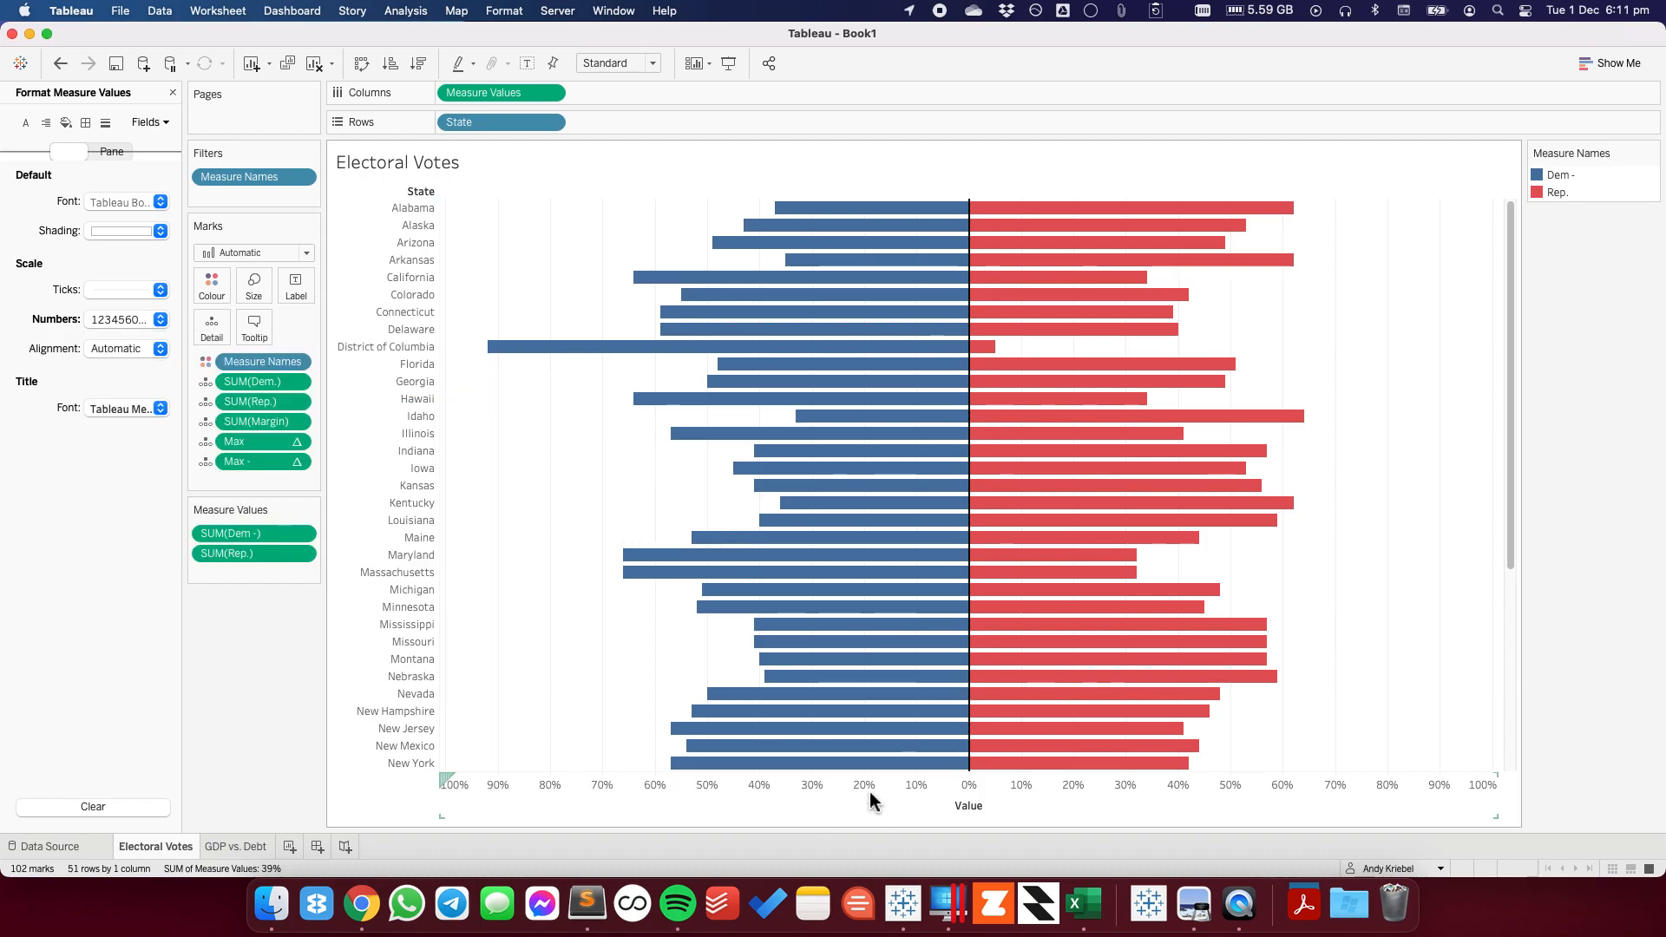
pyautogui.click(172, 92)
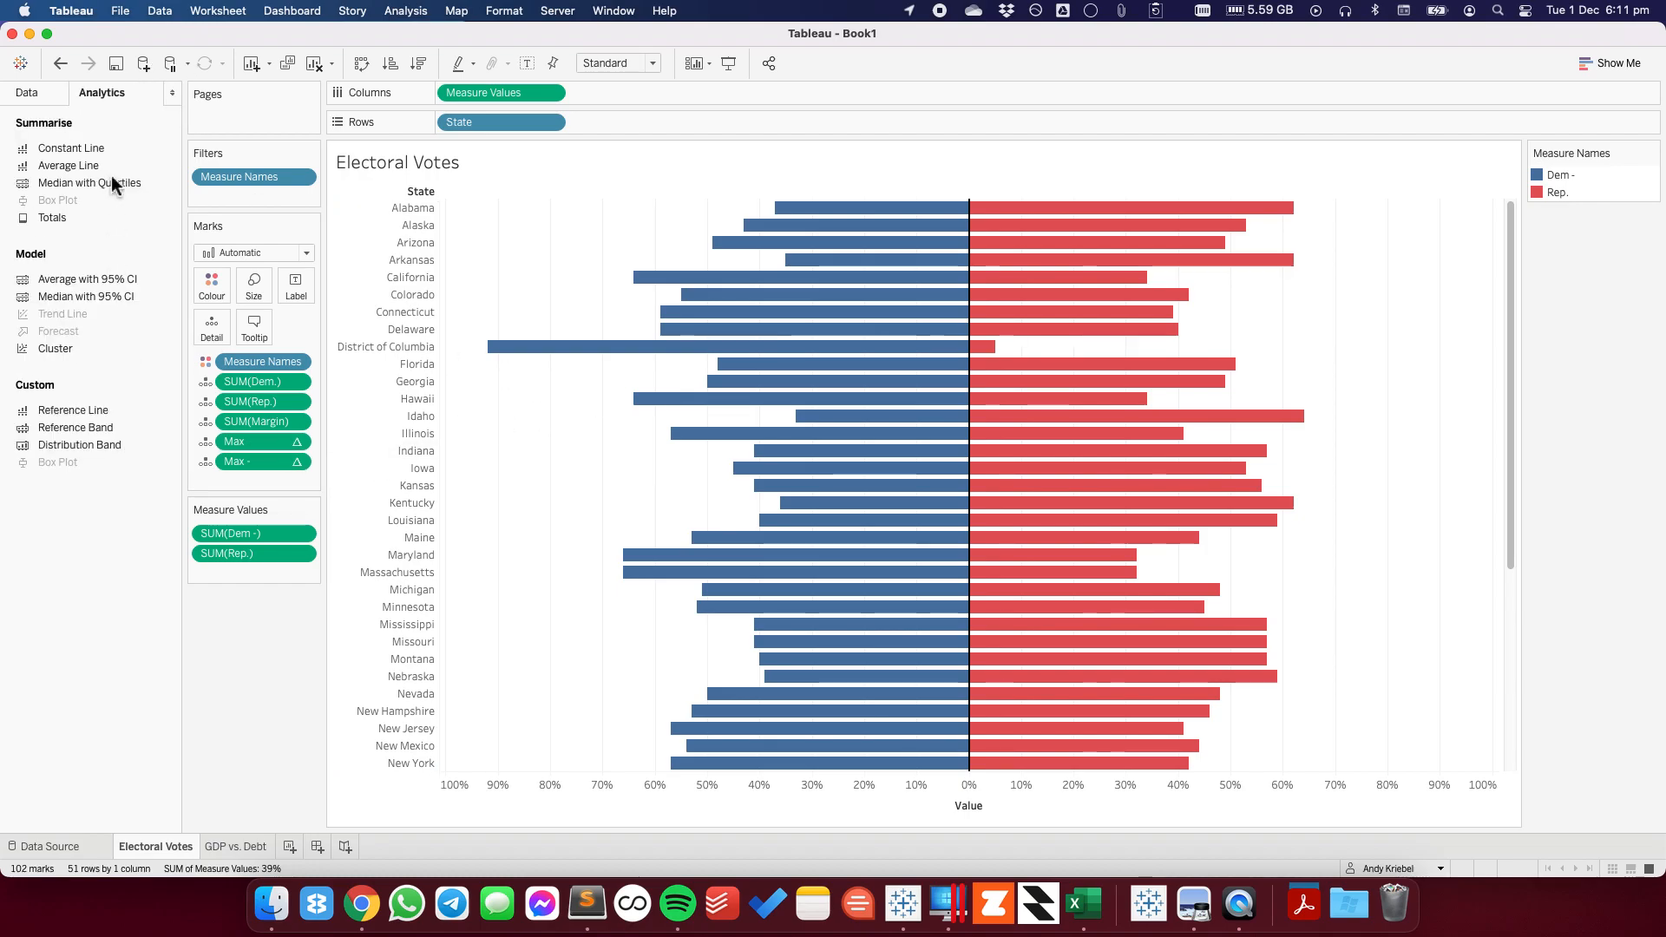
# - Set the default number format of the Margin field to Percentage with 1 decimal place
pyautogui.click(43, 94)
pyautogui.rightClick(71, 402)
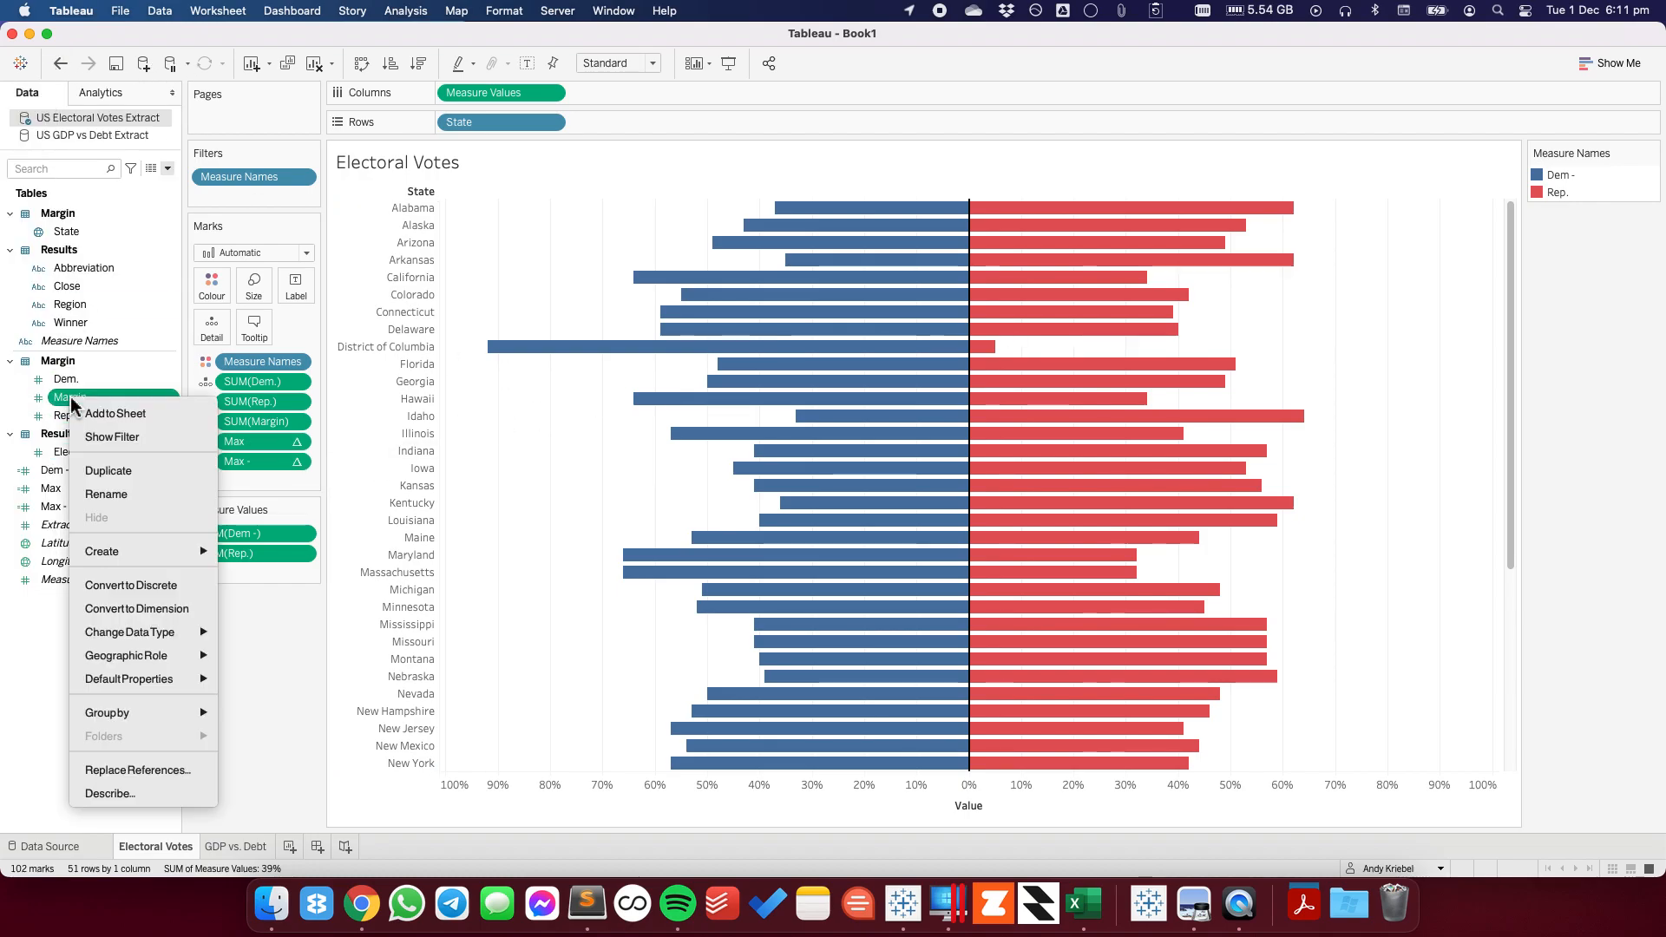
pyautogui.moveTo(194, 678)
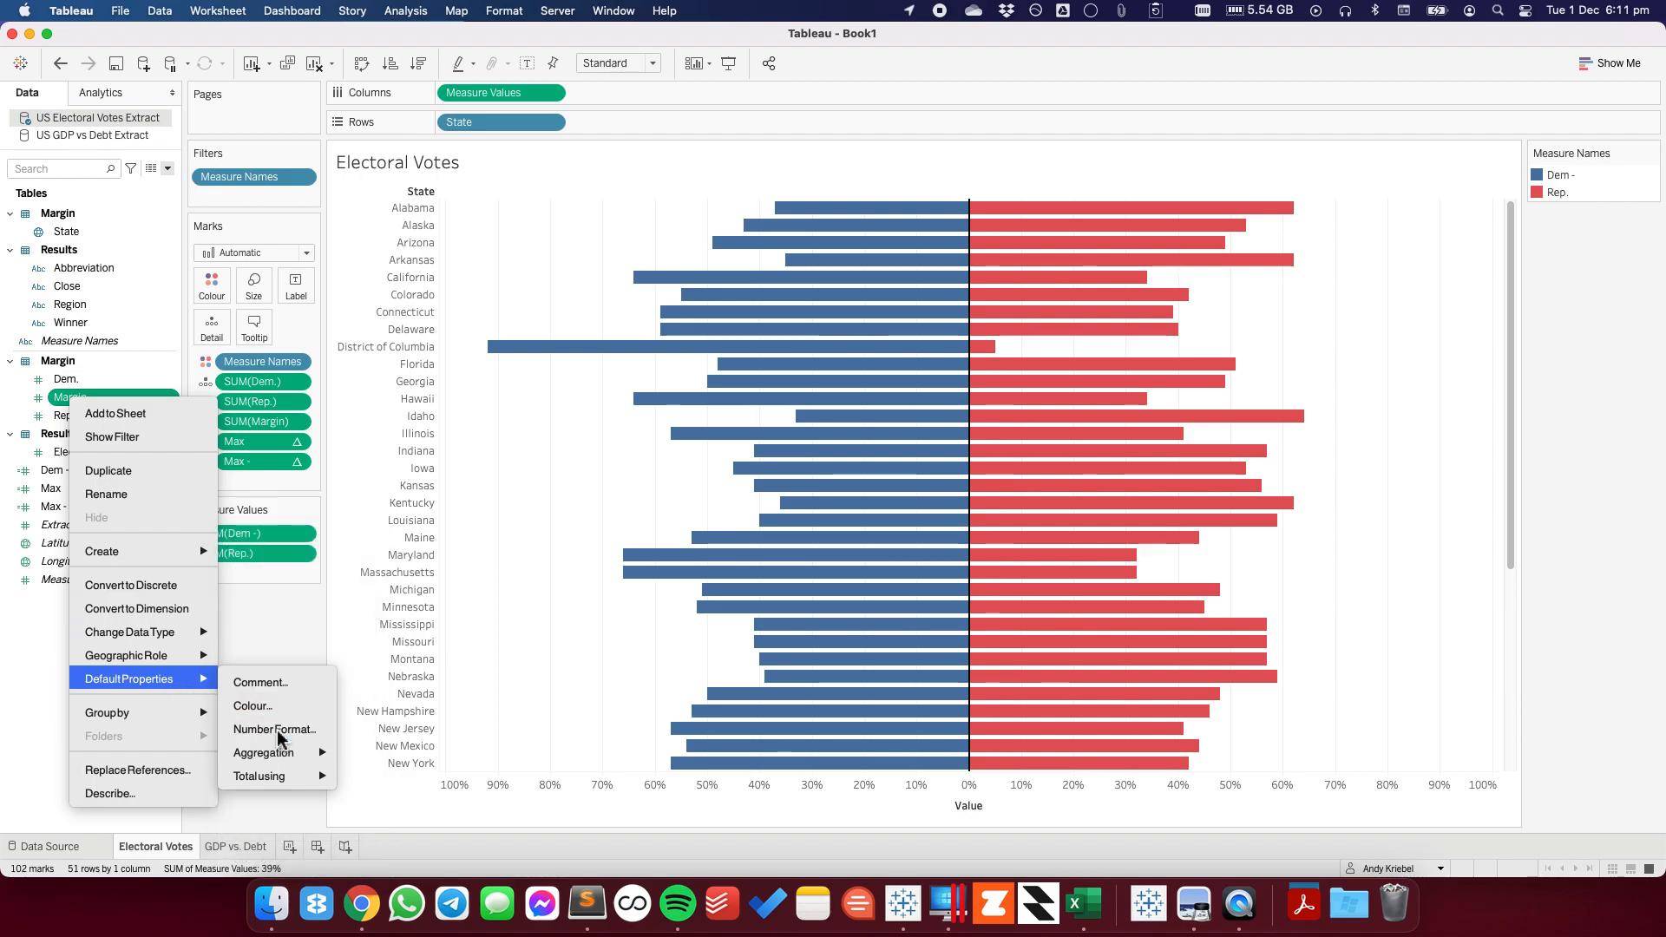
pyautogui.click(274, 730)
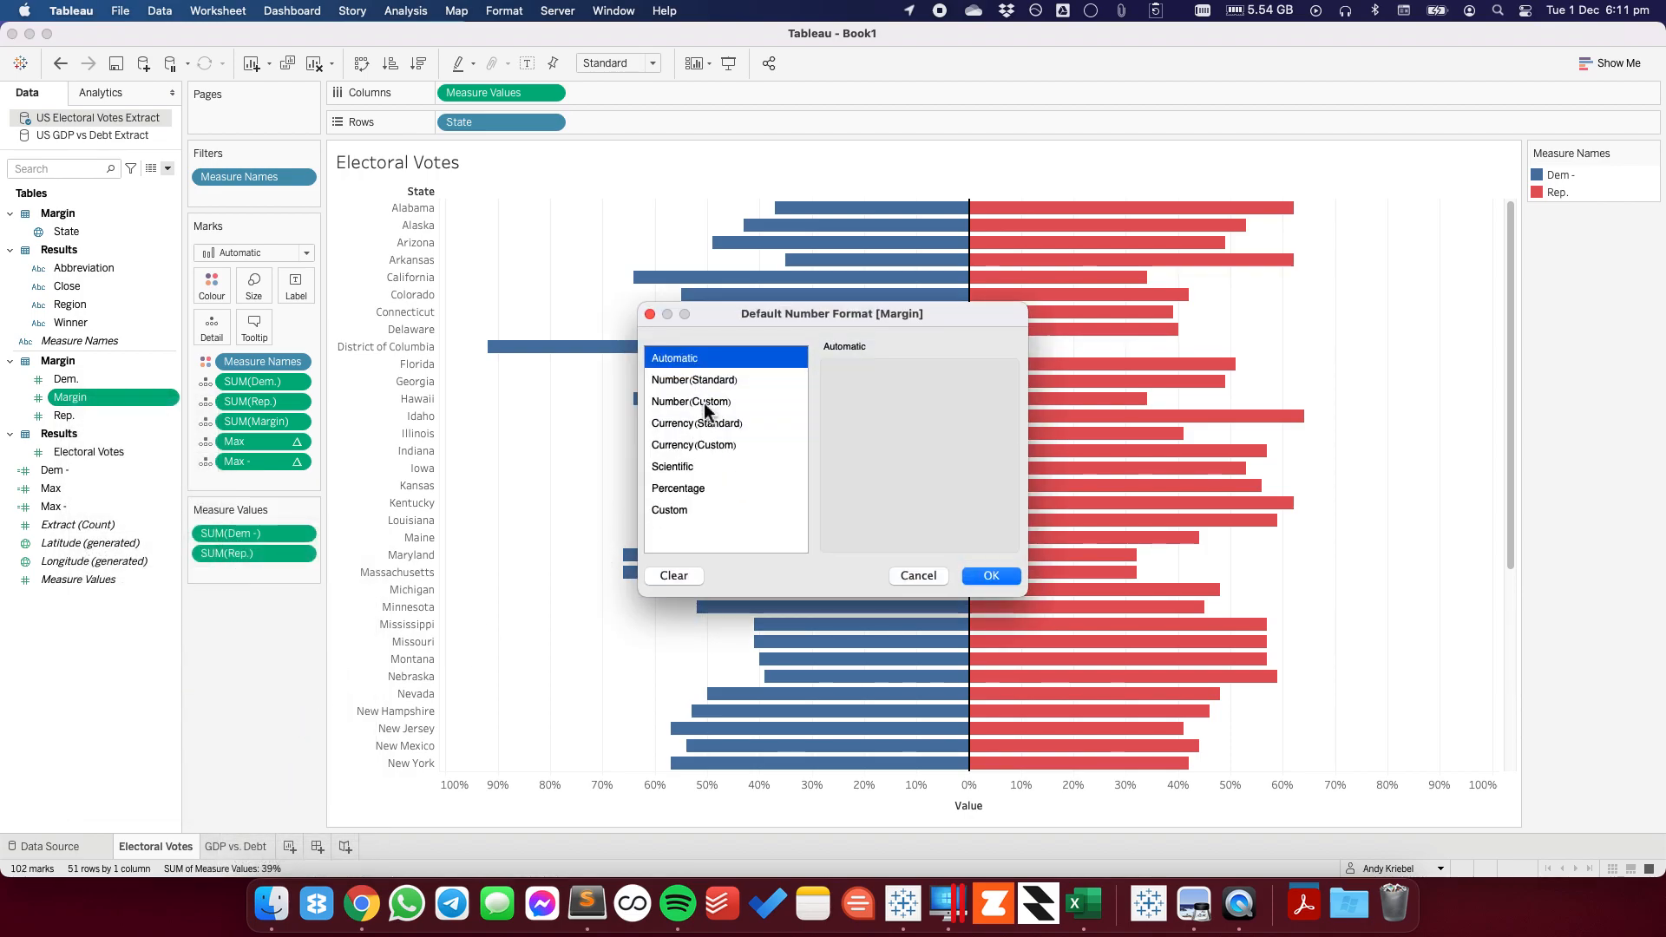
pyautogui.click(690, 487)
pyautogui.click(876, 393)
pyautogui.click(989, 575)
pyautogui.moveTo(893, 368)
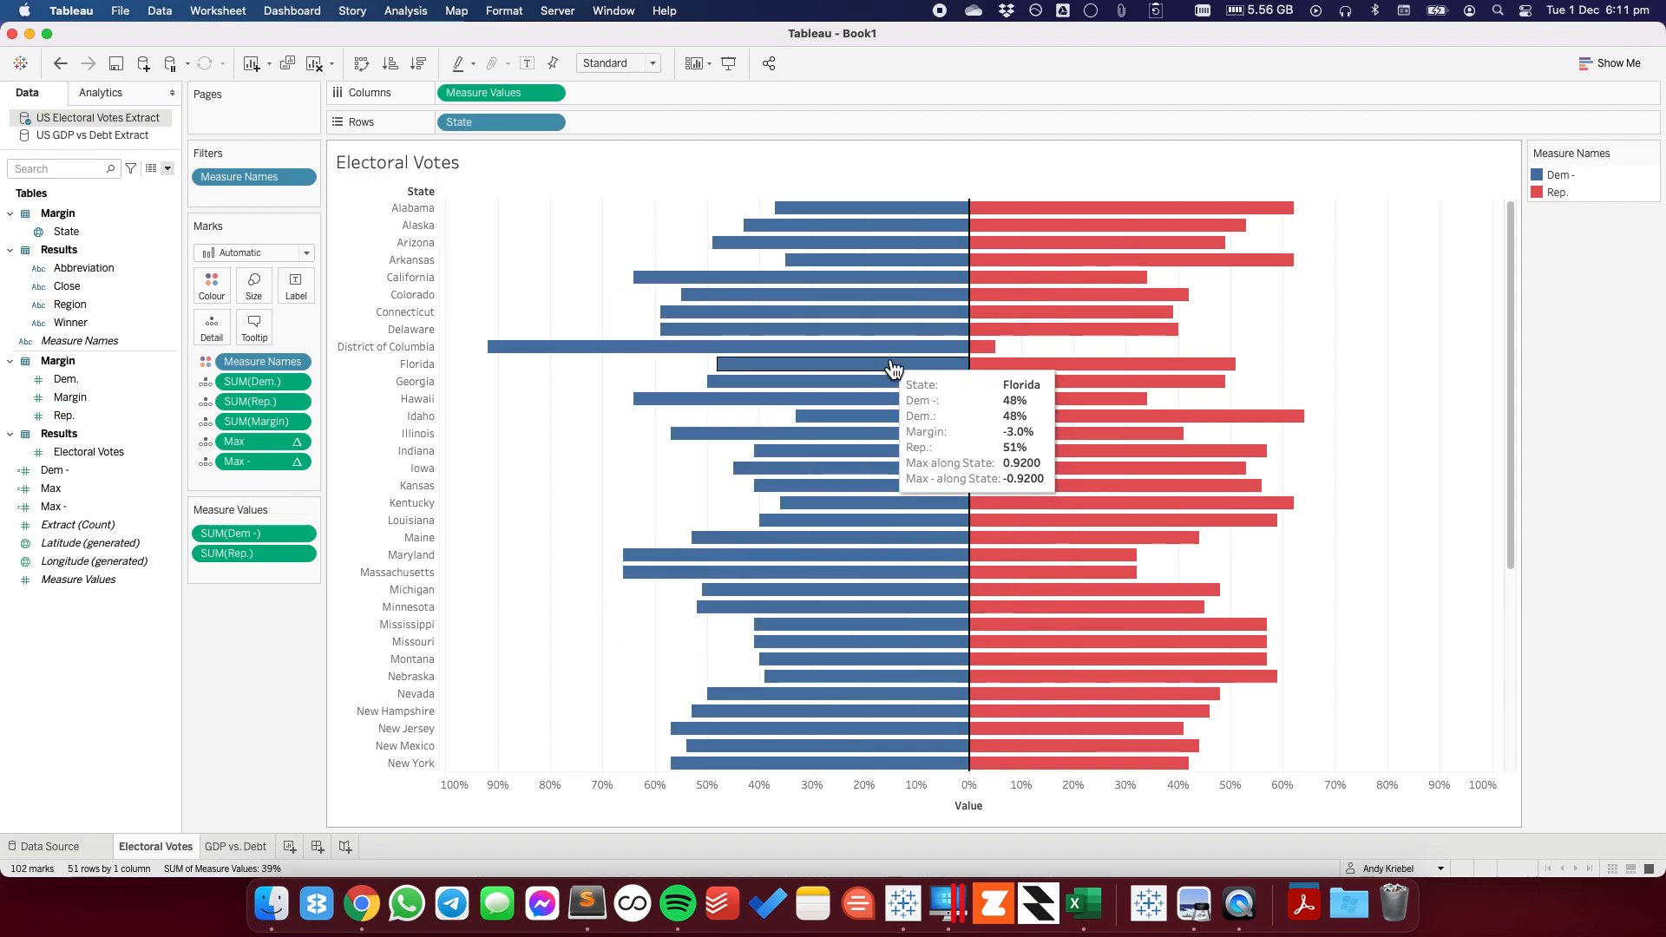
pyautogui.click(304, 539)
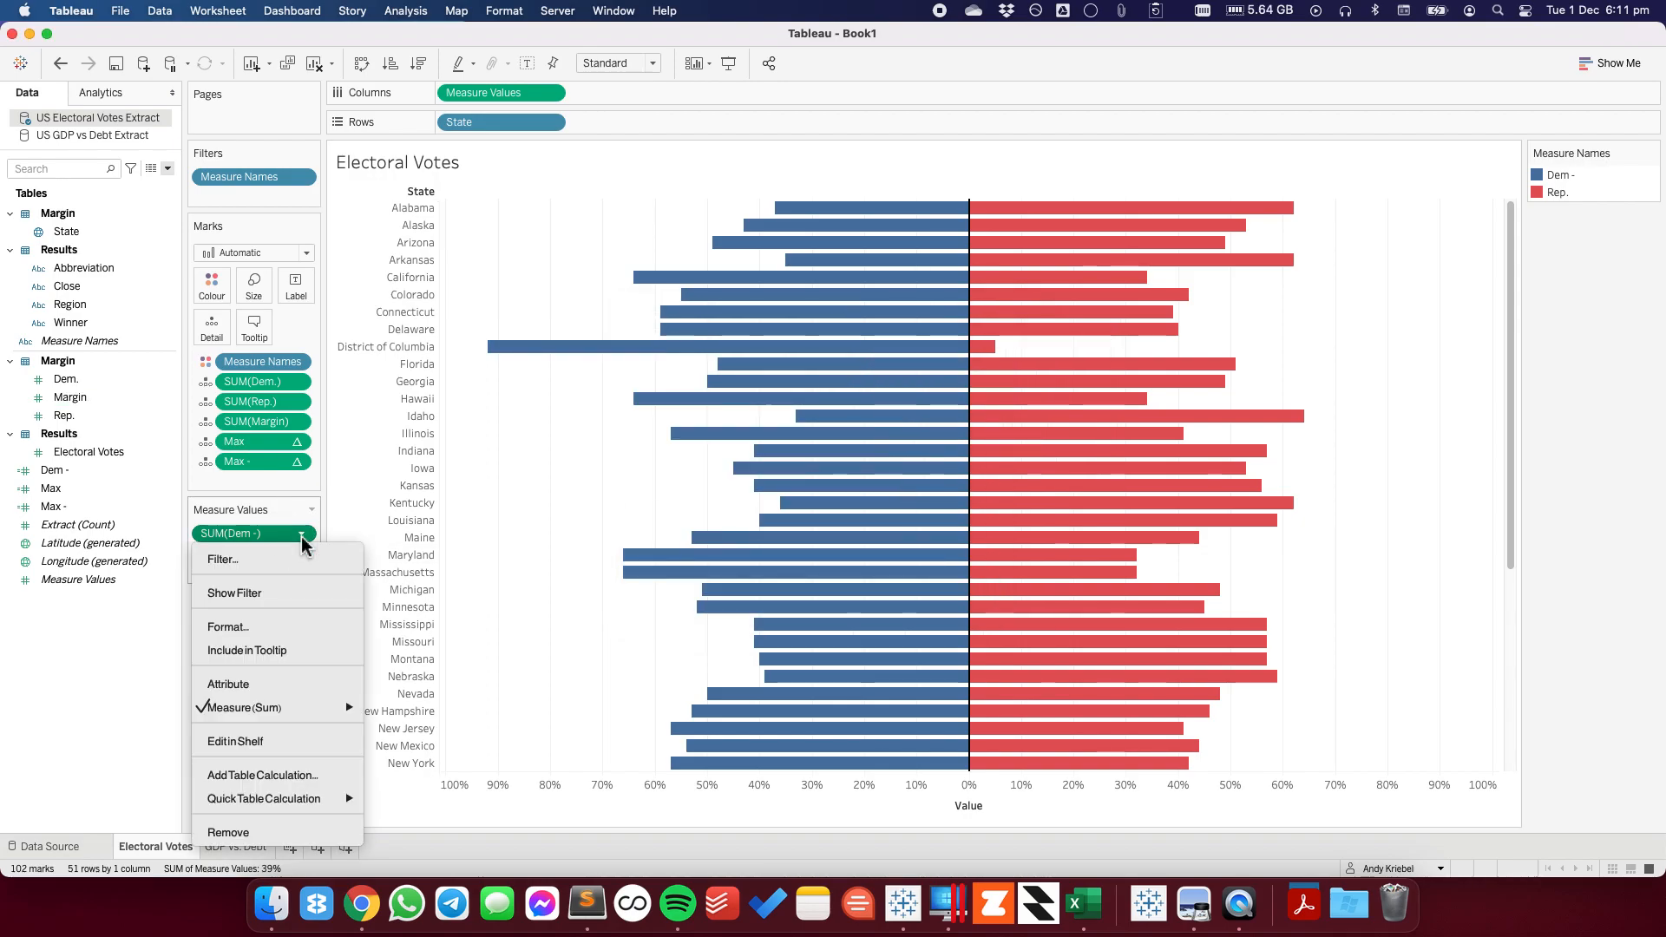
pyautogui.click(518, 530)
pyautogui.moveTo(866, 334)
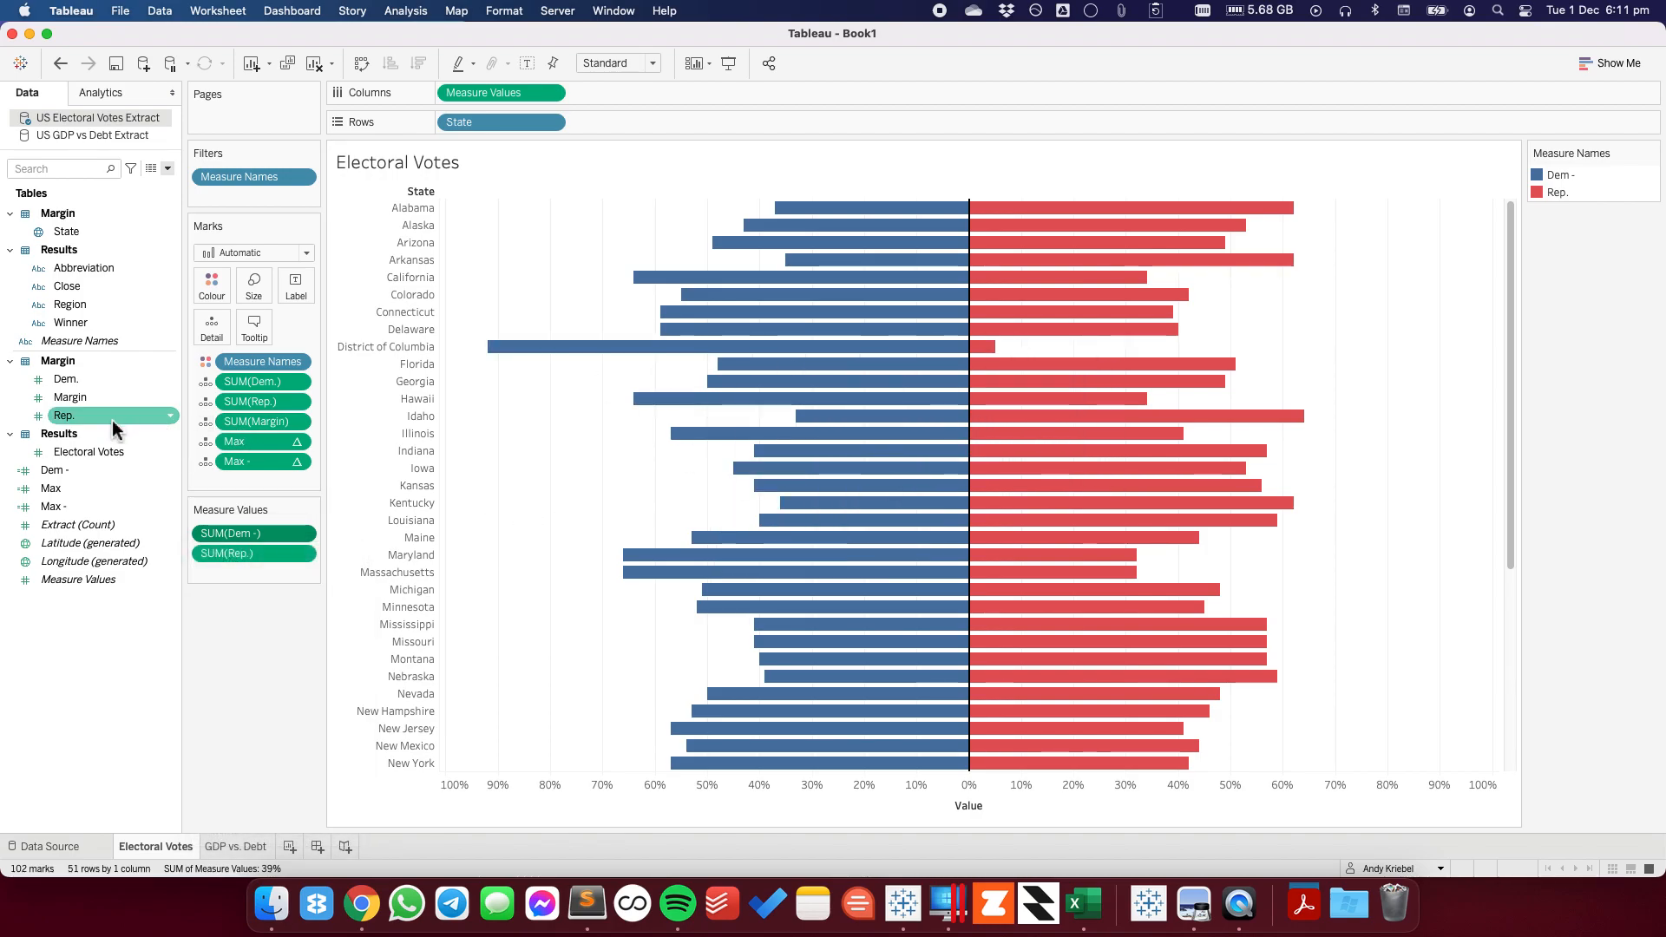
# - Set the default number format of the Dem. and Rep. fields together to Percentage with 1 decimal place
pyautogui.click(90, 382)
pyautogui.keyDown('super'); pyautogui.click(83, 416); pyautogui.keyUp('super')
pyautogui.rightClick(85, 419)
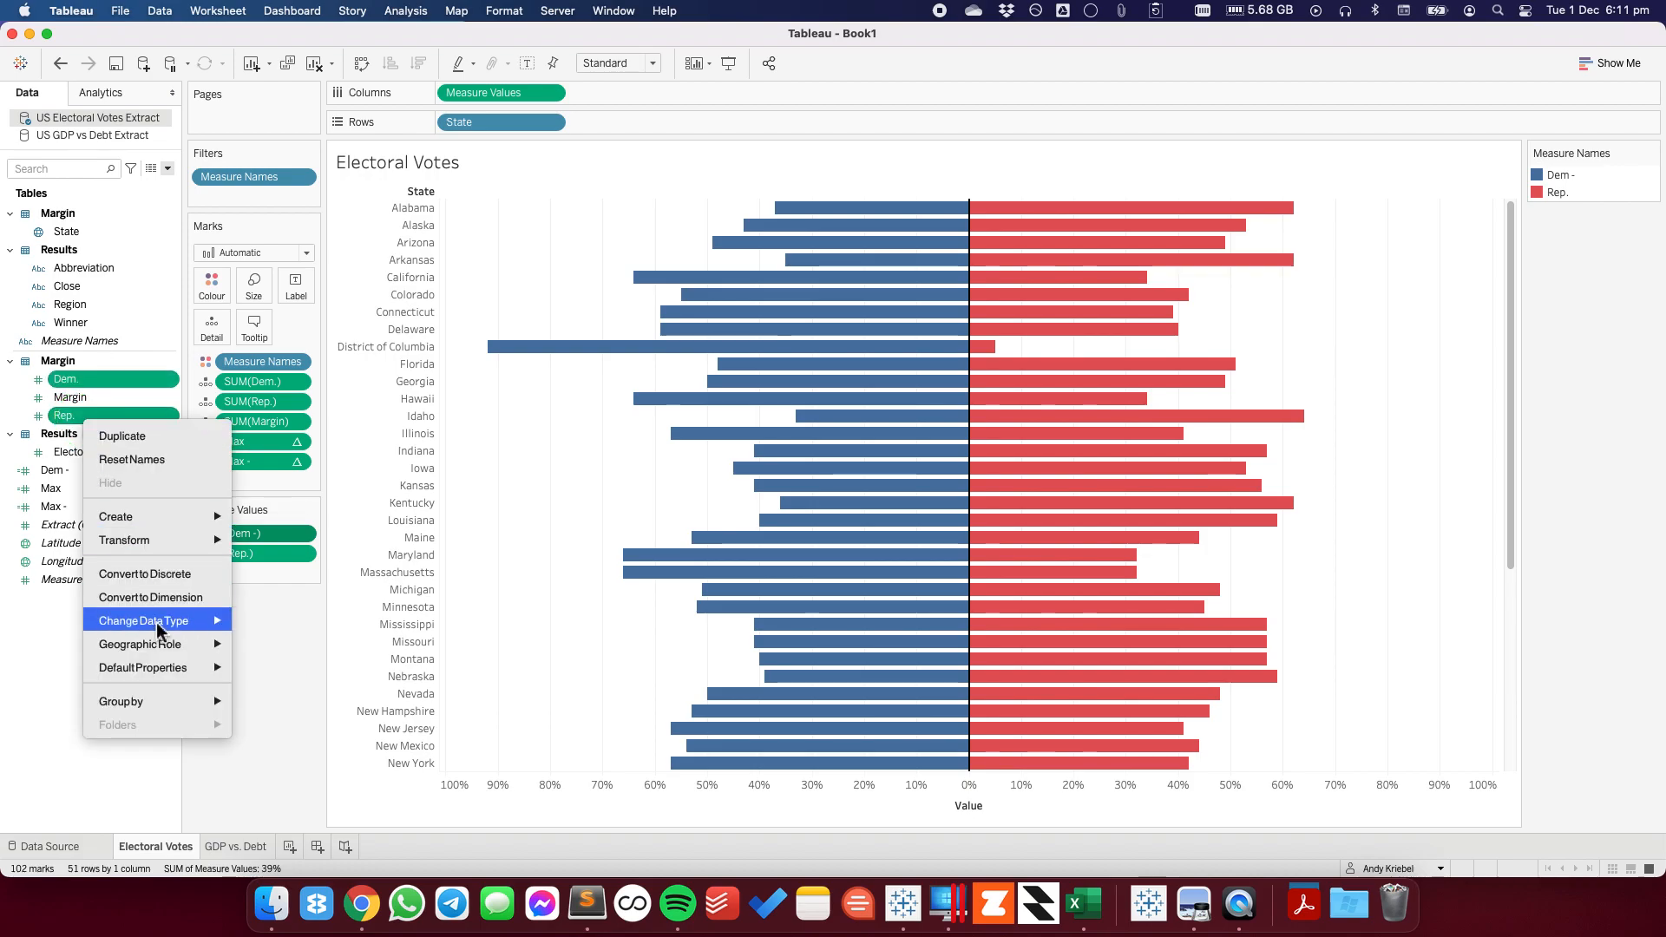
pyautogui.moveTo(164, 670)
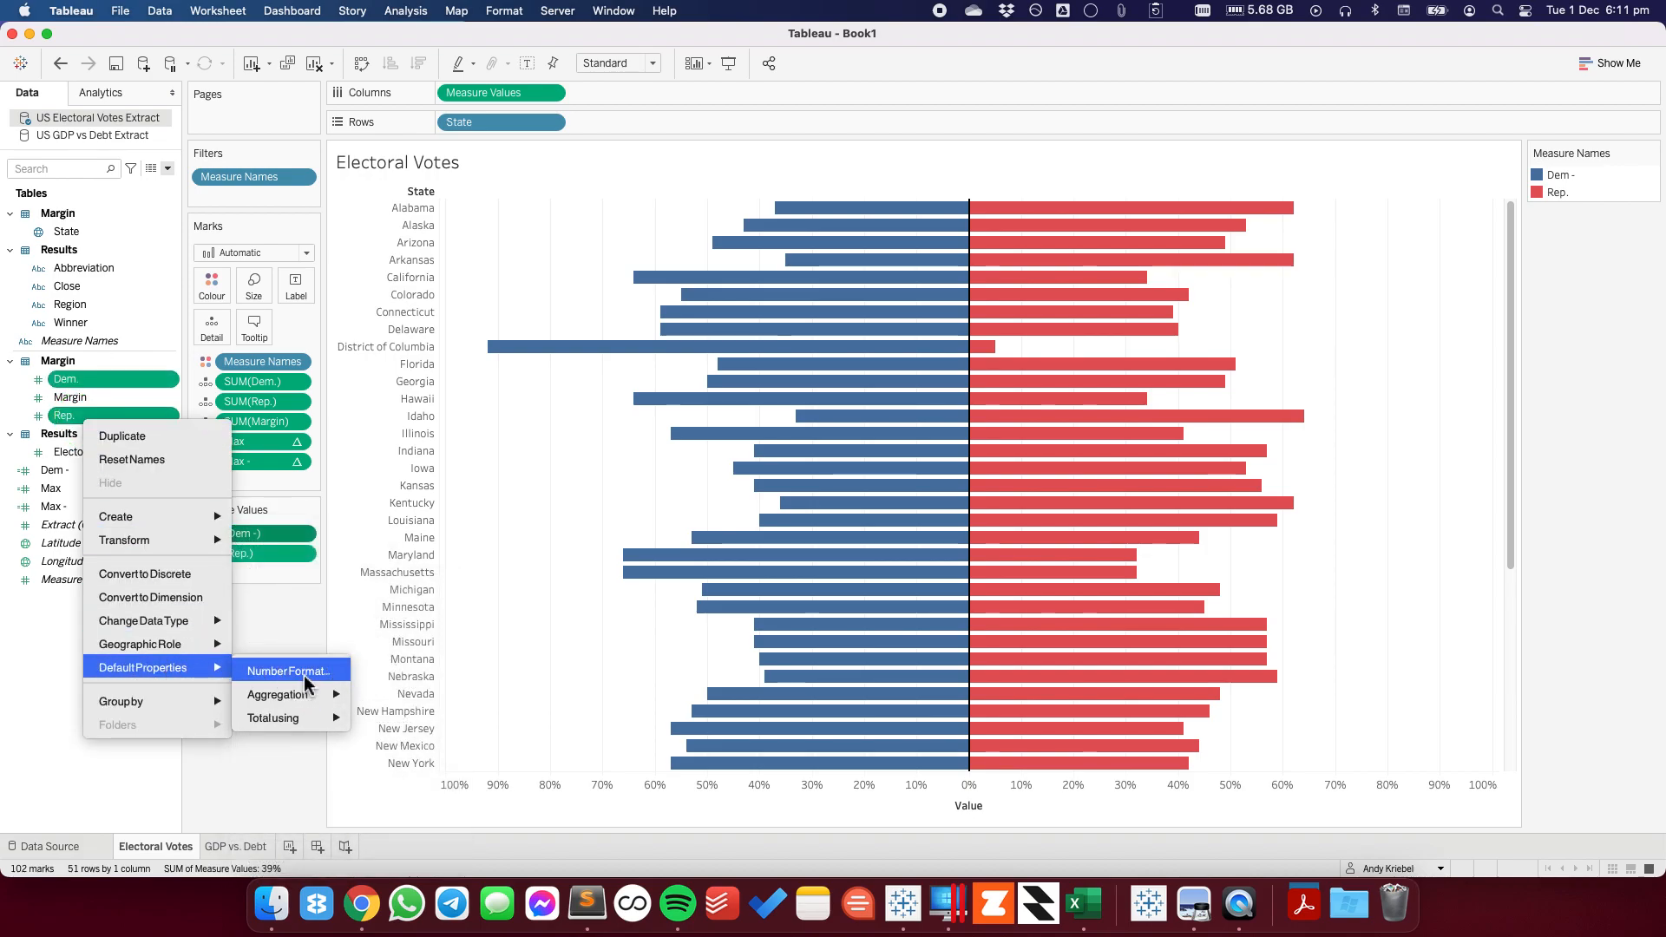
pyautogui.click(288, 670)
pyautogui.click(875, 385)
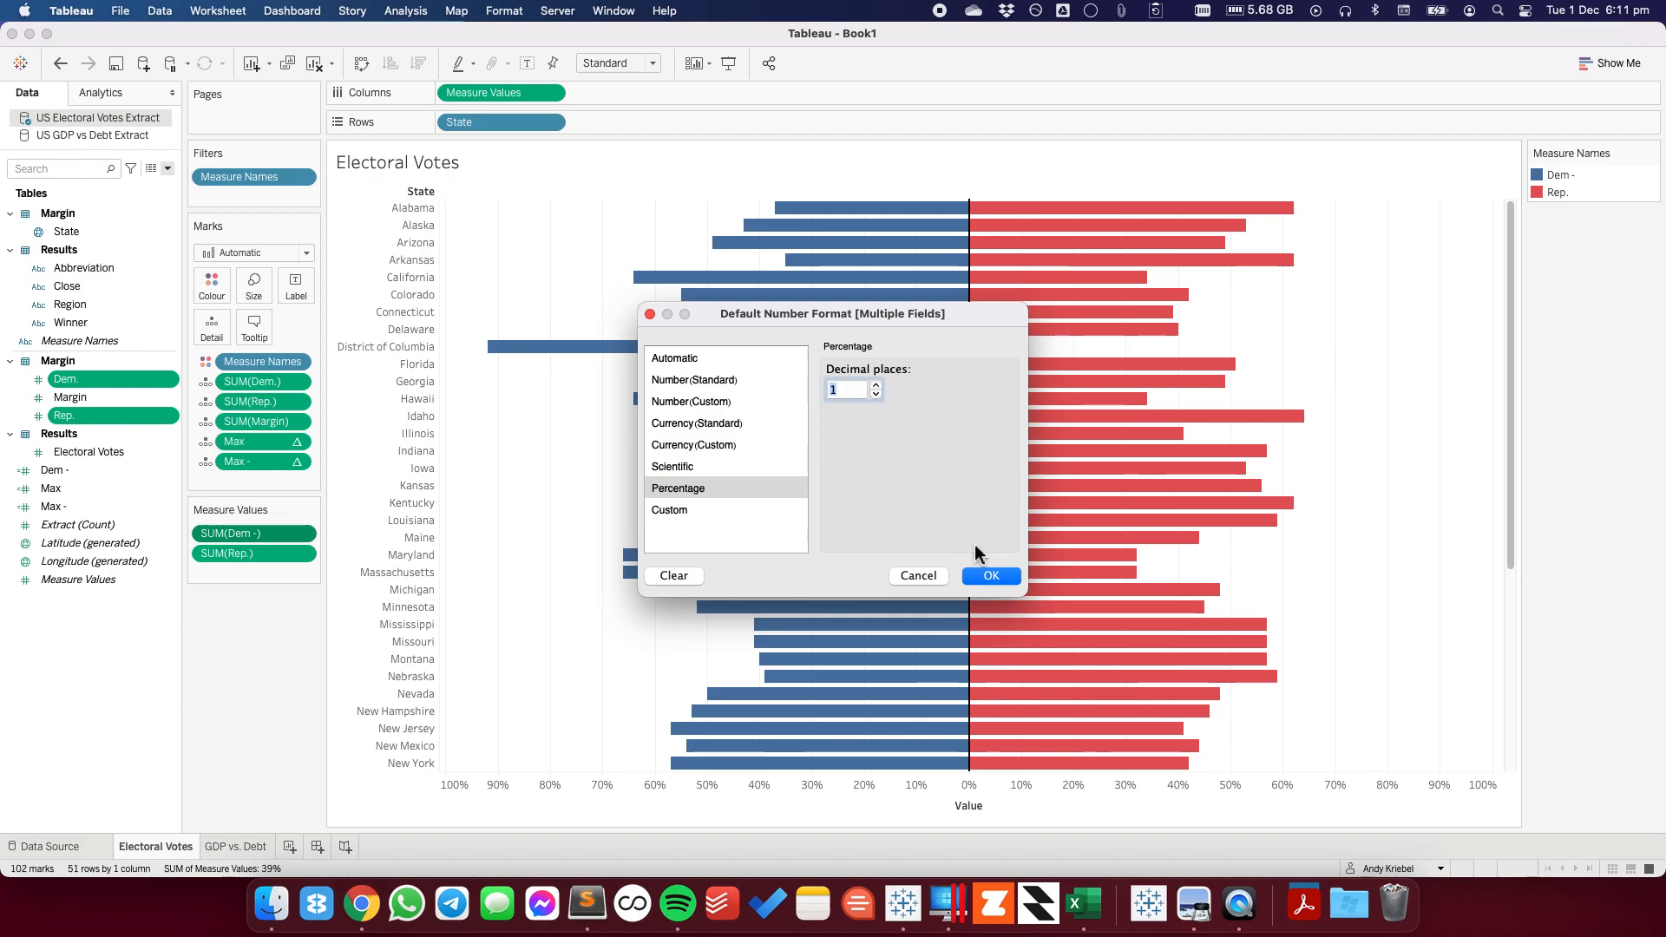
pyautogui.click(991, 575)
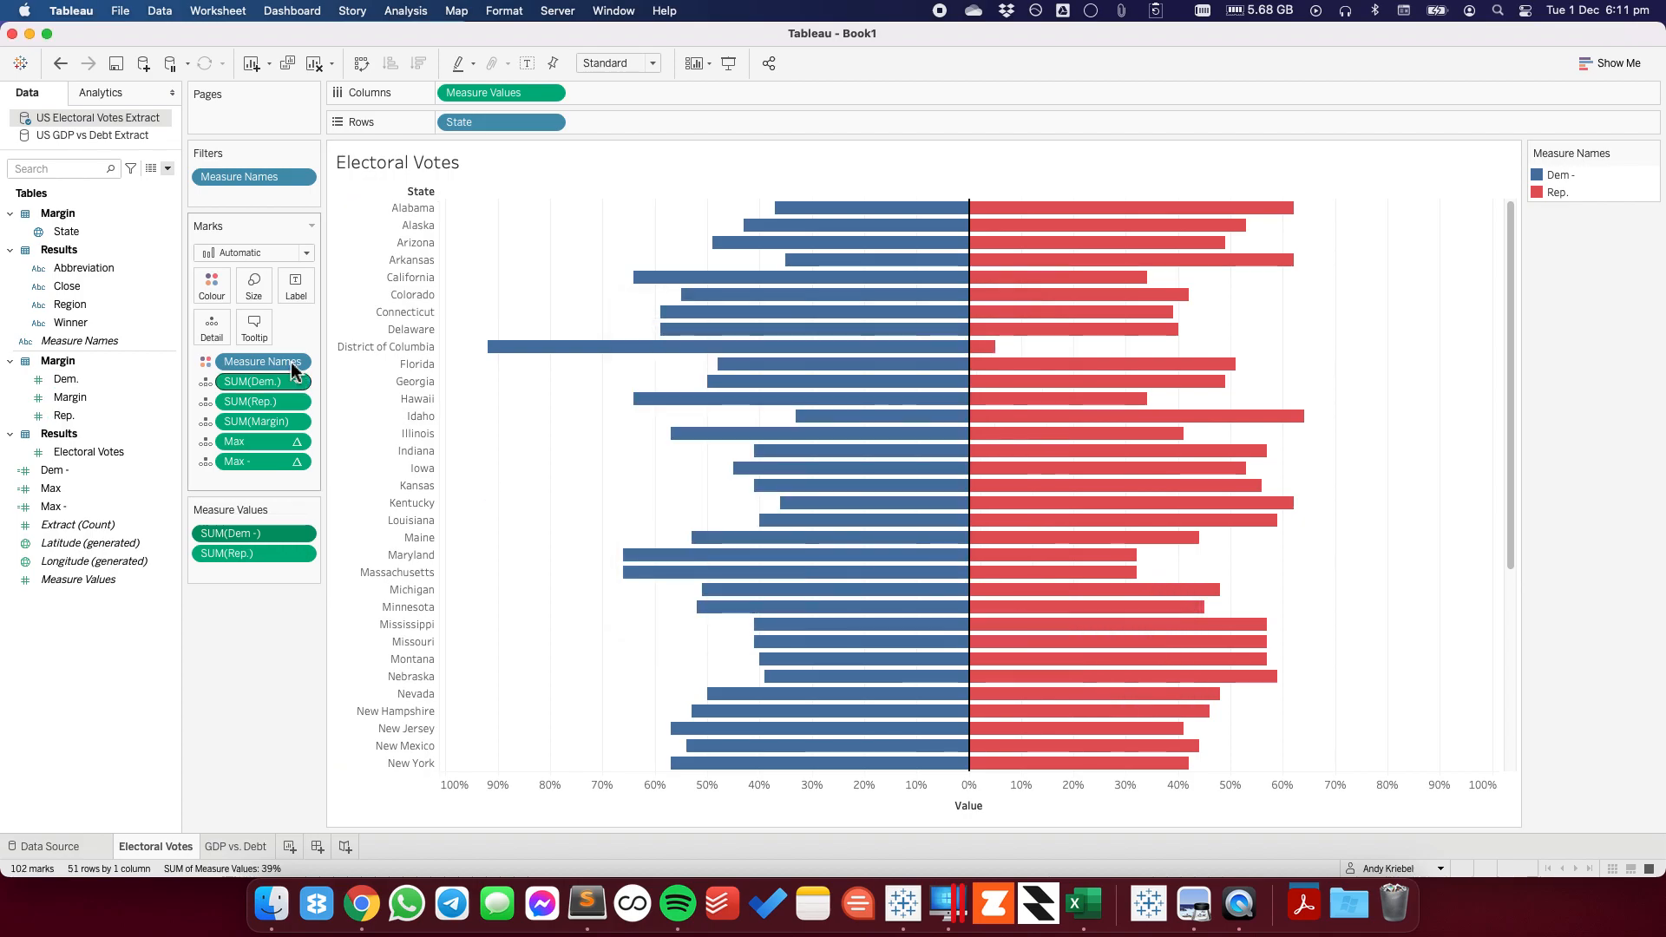
# - Remove the "State:" label and the whole Measure Names line from the chart's tooltip text
pyautogui.click(255, 326)
pyautogui.moveTo(595, 348); pyautogui.dragTo(635, 348)
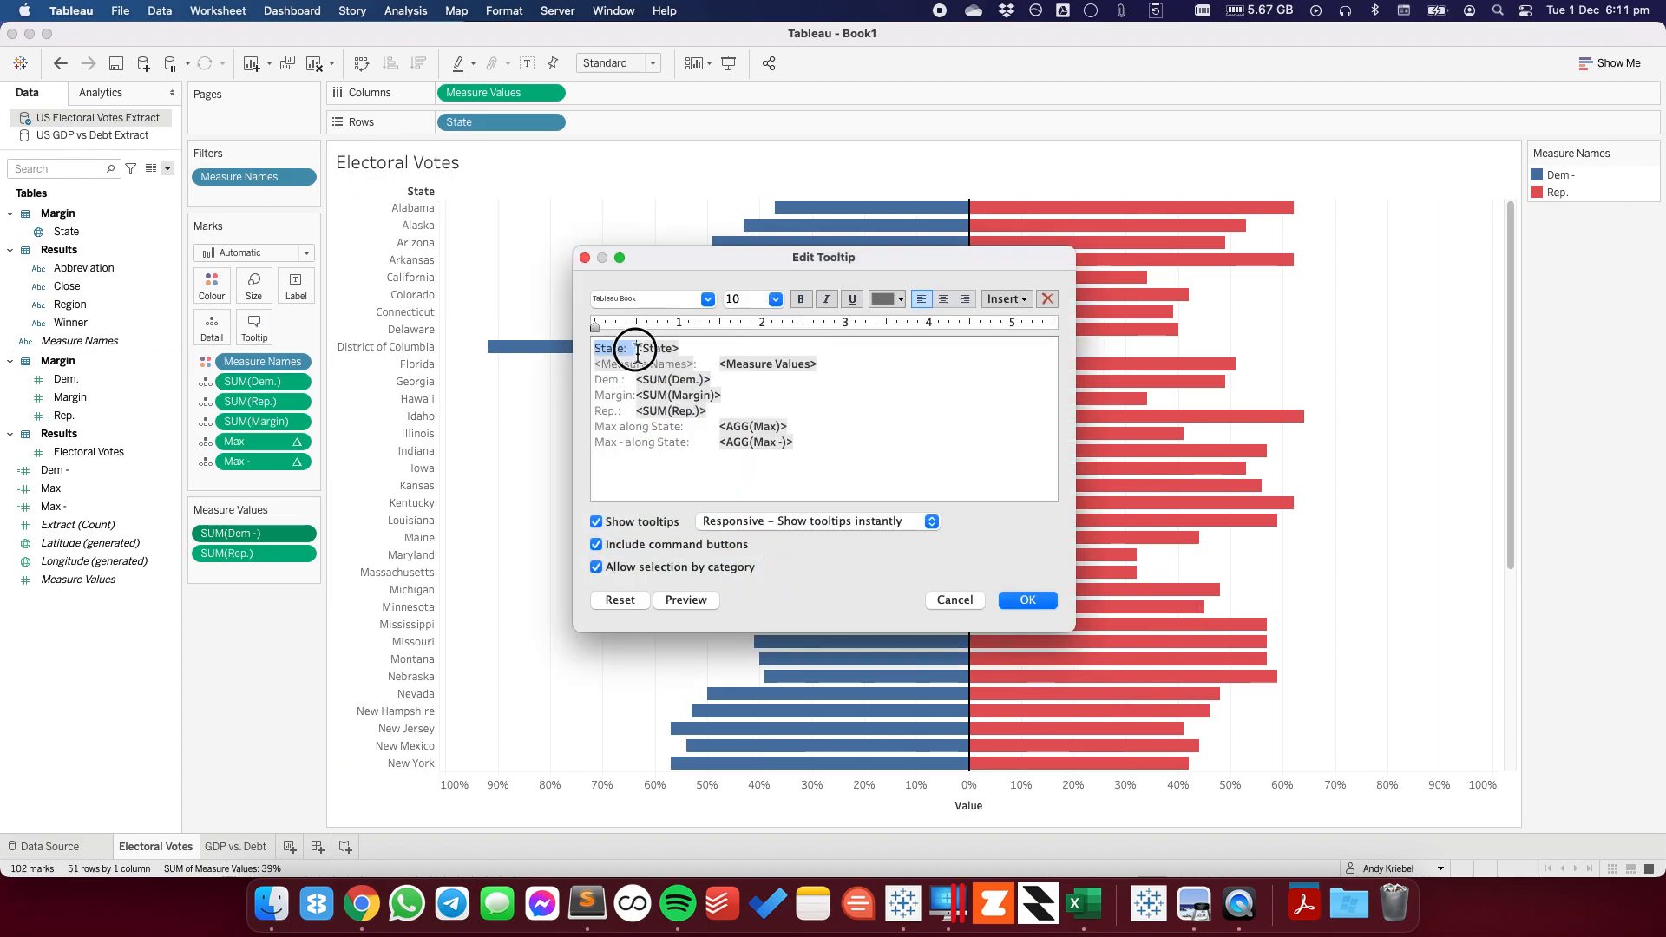
pyautogui.press('BackSpace')
pyautogui.press('Right')
pyautogui.hotkey('shift', 'Down')
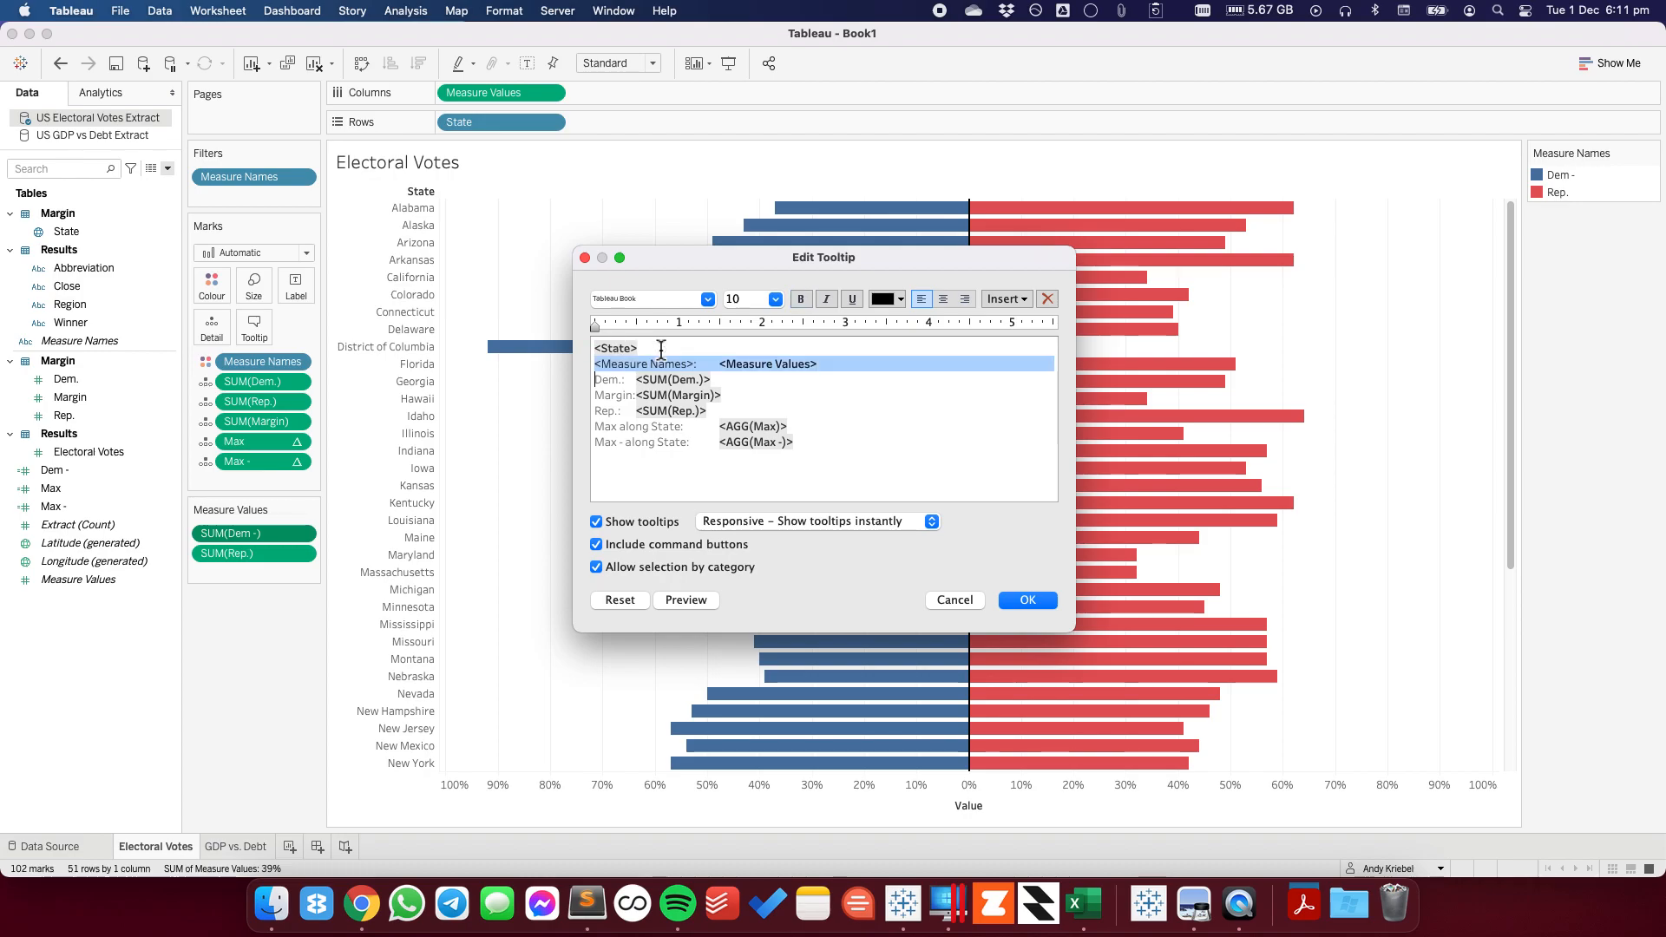
pyautogui.press('BackSpace')
# - Move the Margin line below the Rep. line in the tooltip and delete the Max and Max - lines
pyautogui.hotkey('shift', 'Down')
pyautogui.press('BackSpace')
pyautogui.press('super+z')
pyautogui.hotkey('shift', 'Down')
pyautogui.hotkey('shift', 'Down')
pyautogui.press('BackSpace')
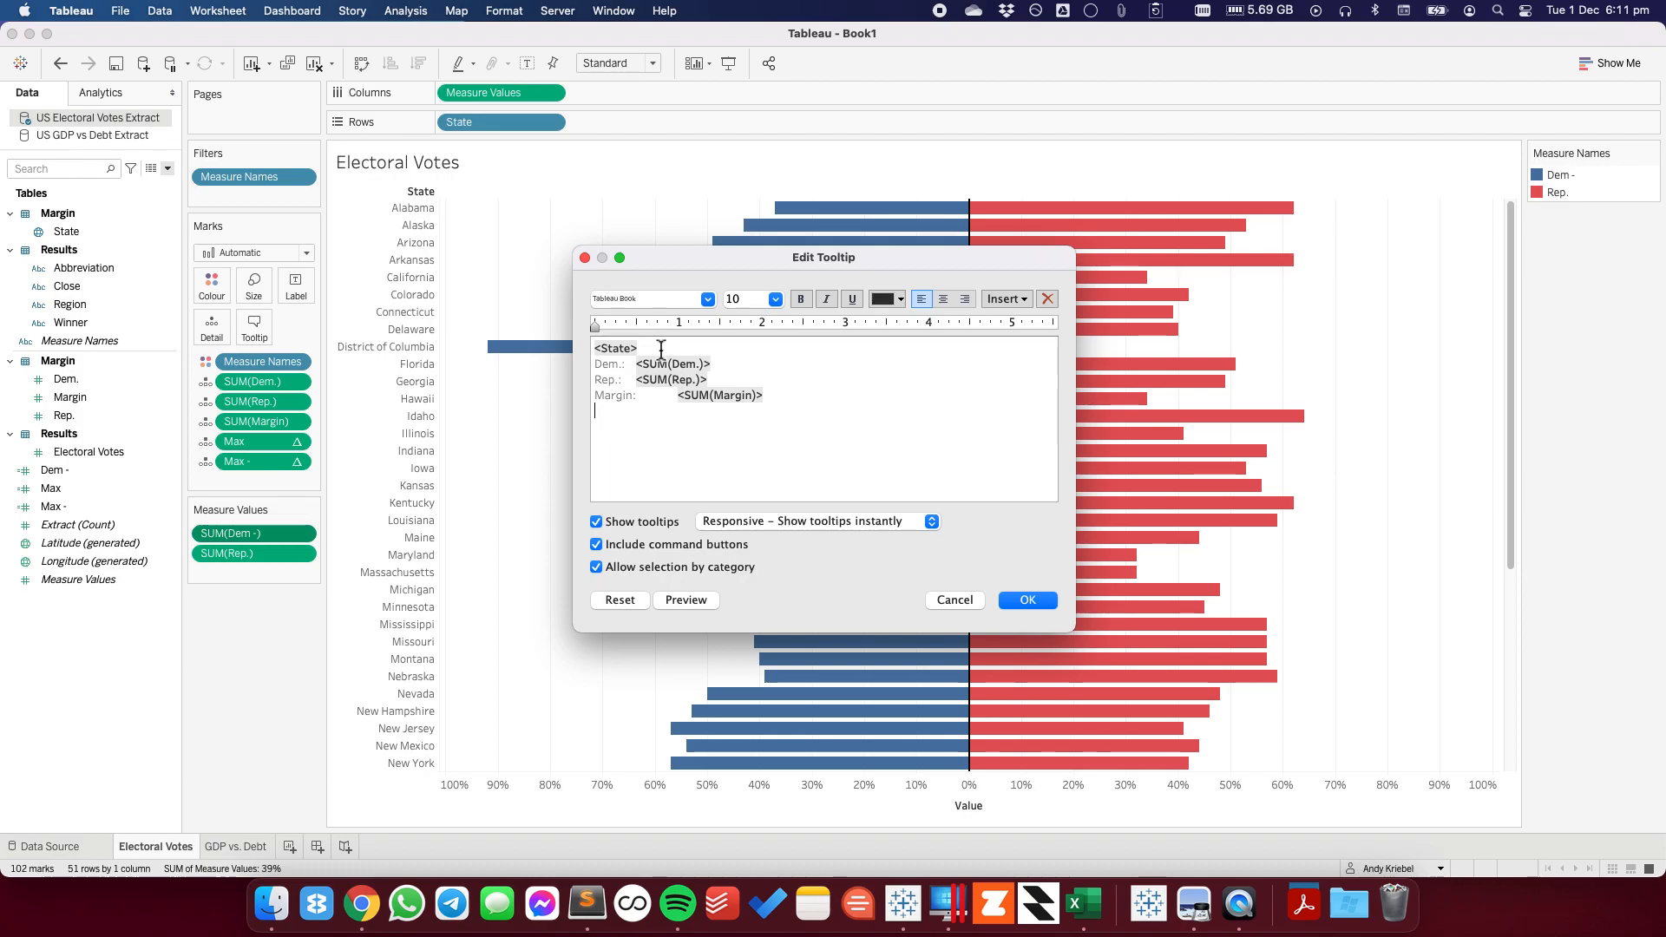
# - Turn off selection by category for the tooltip, apply the edits and check the tooltip on several state bars
pyautogui.click(634, 564)
pyautogui.click(1027, 599)
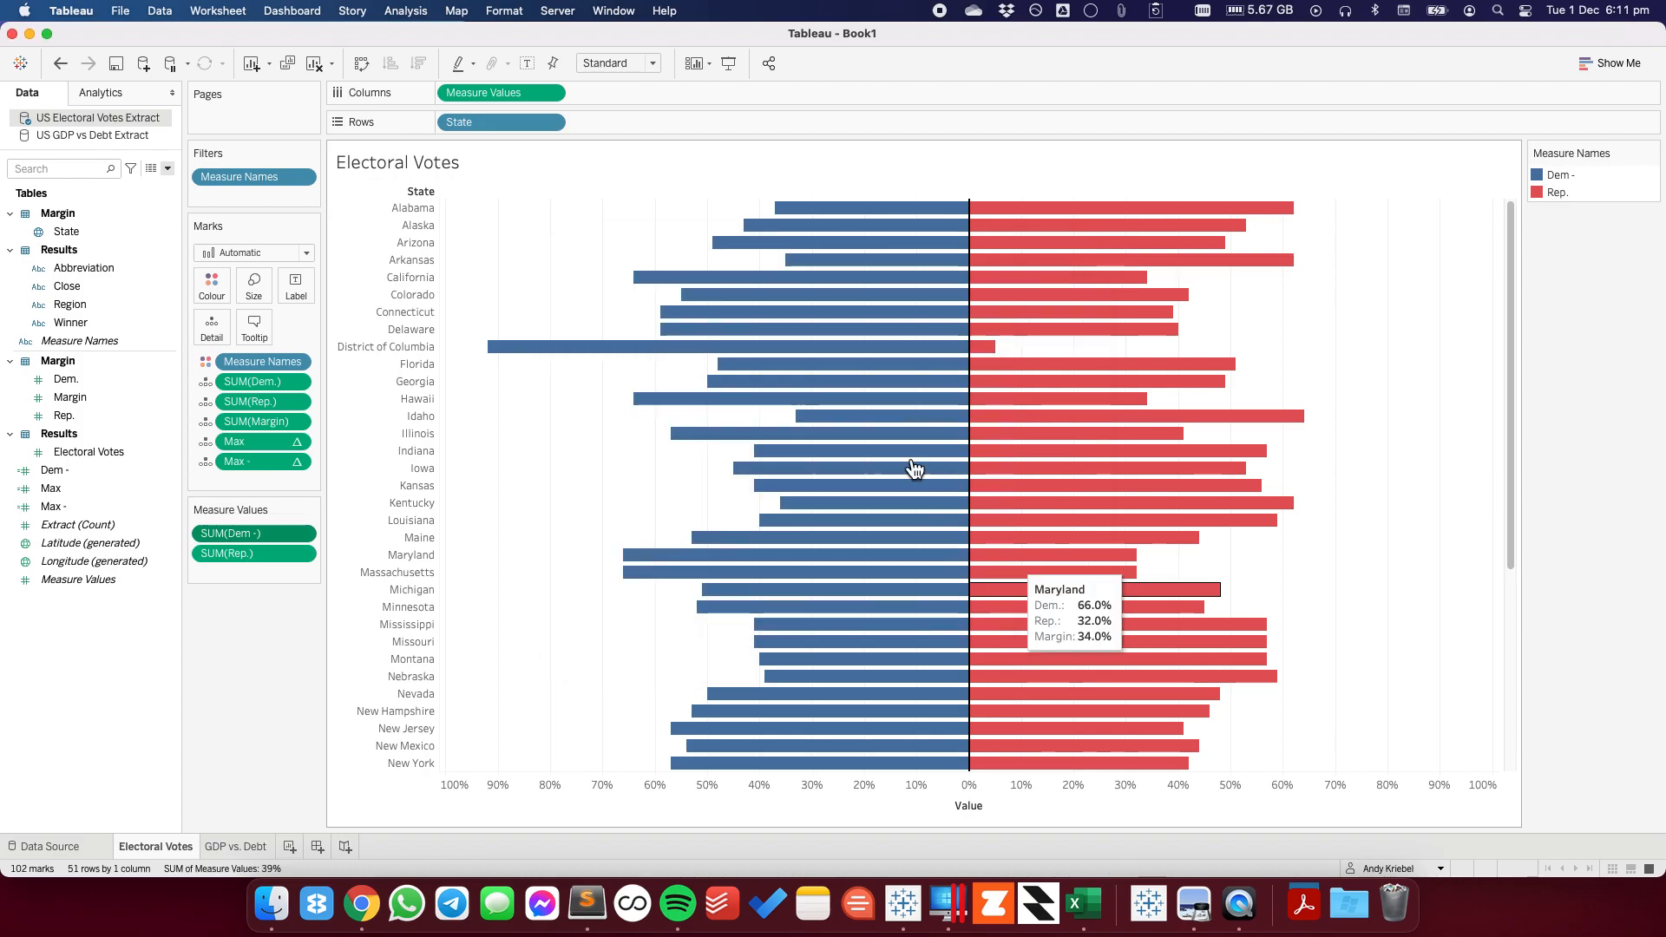
pyautogui.moveTo(894, 412)
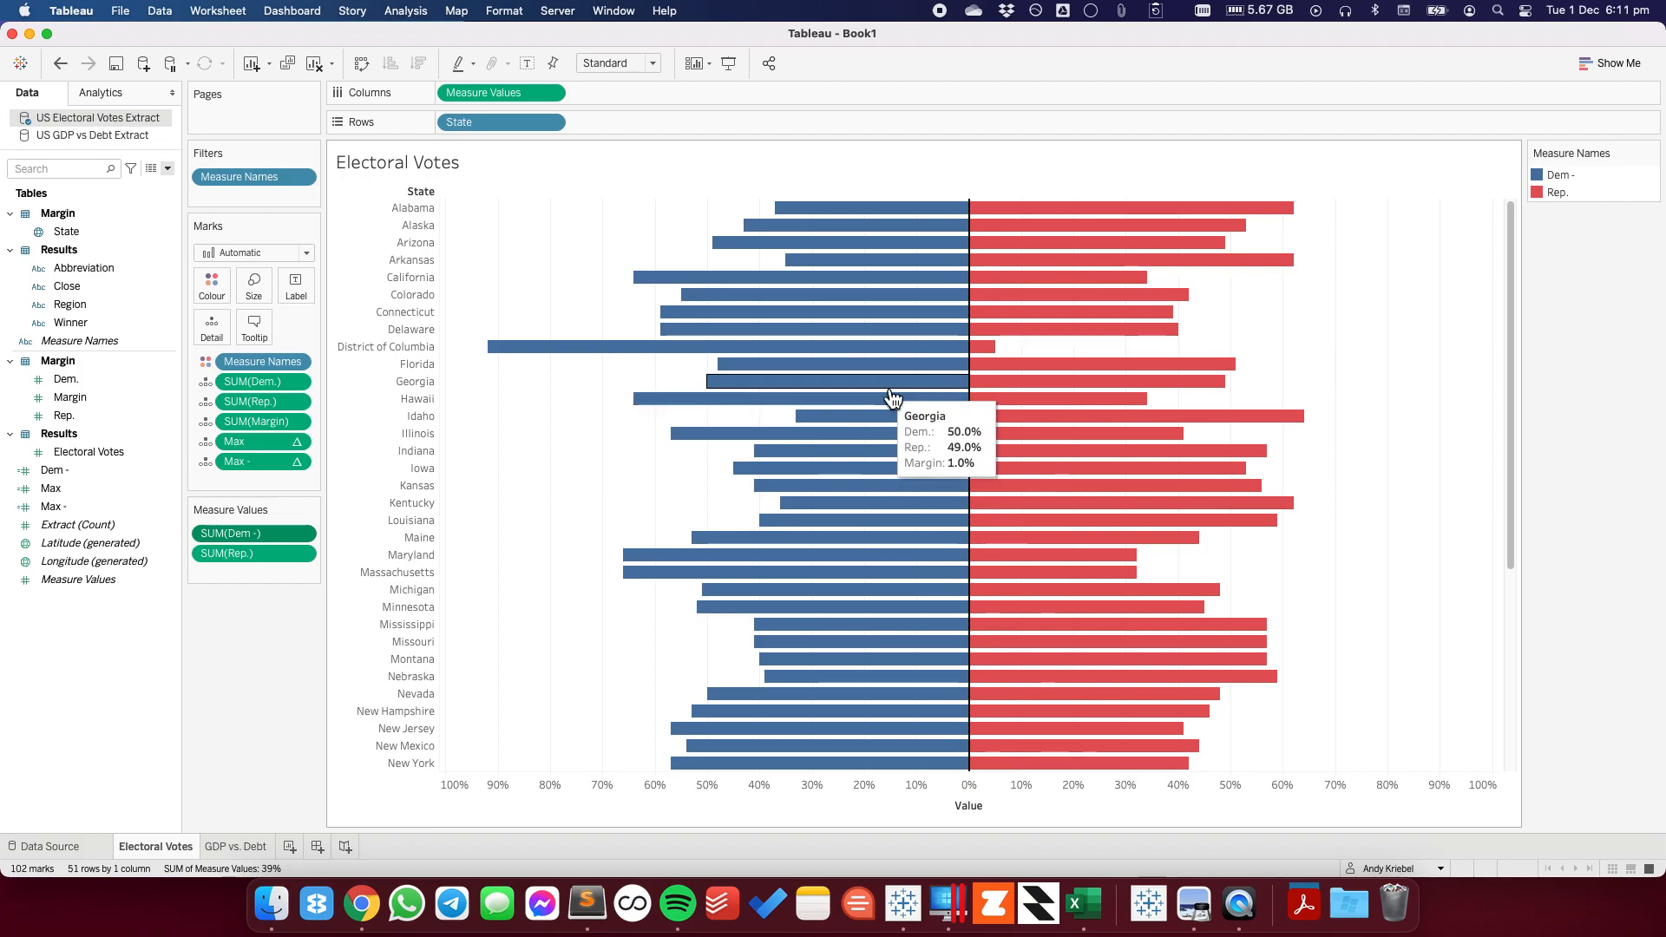
pyautogui.moveTo(893, 325)
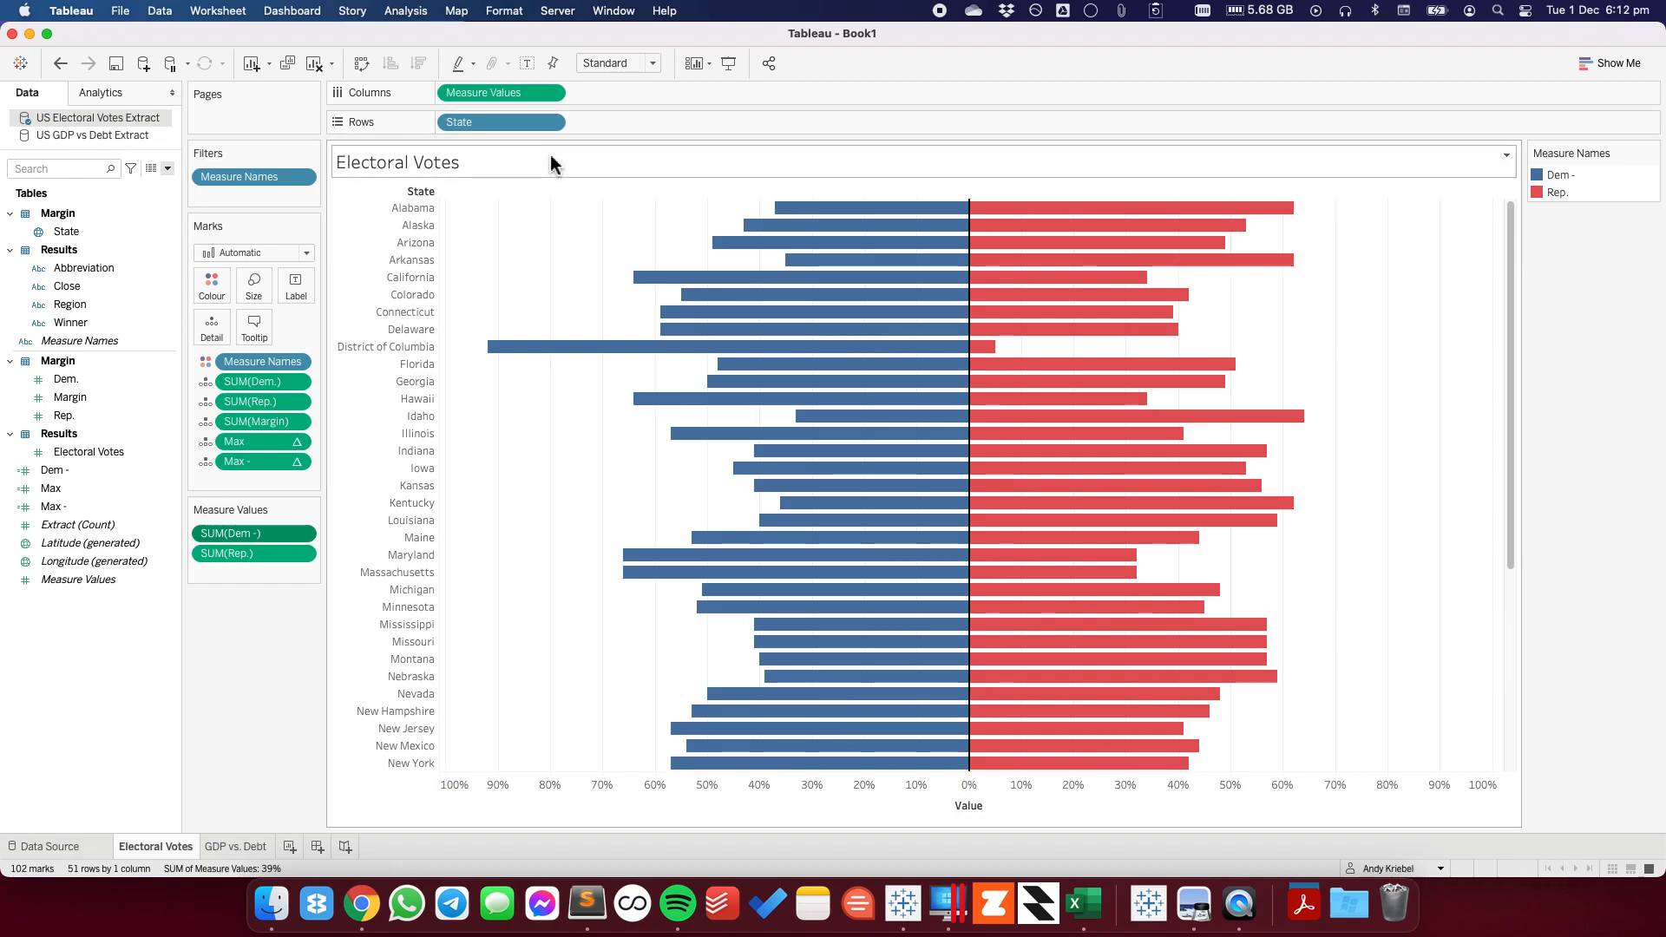
# - Sort the State rows in descending order by the sum of Dem. and fit the chart to the entire view
pyautogui.click(552, 122)
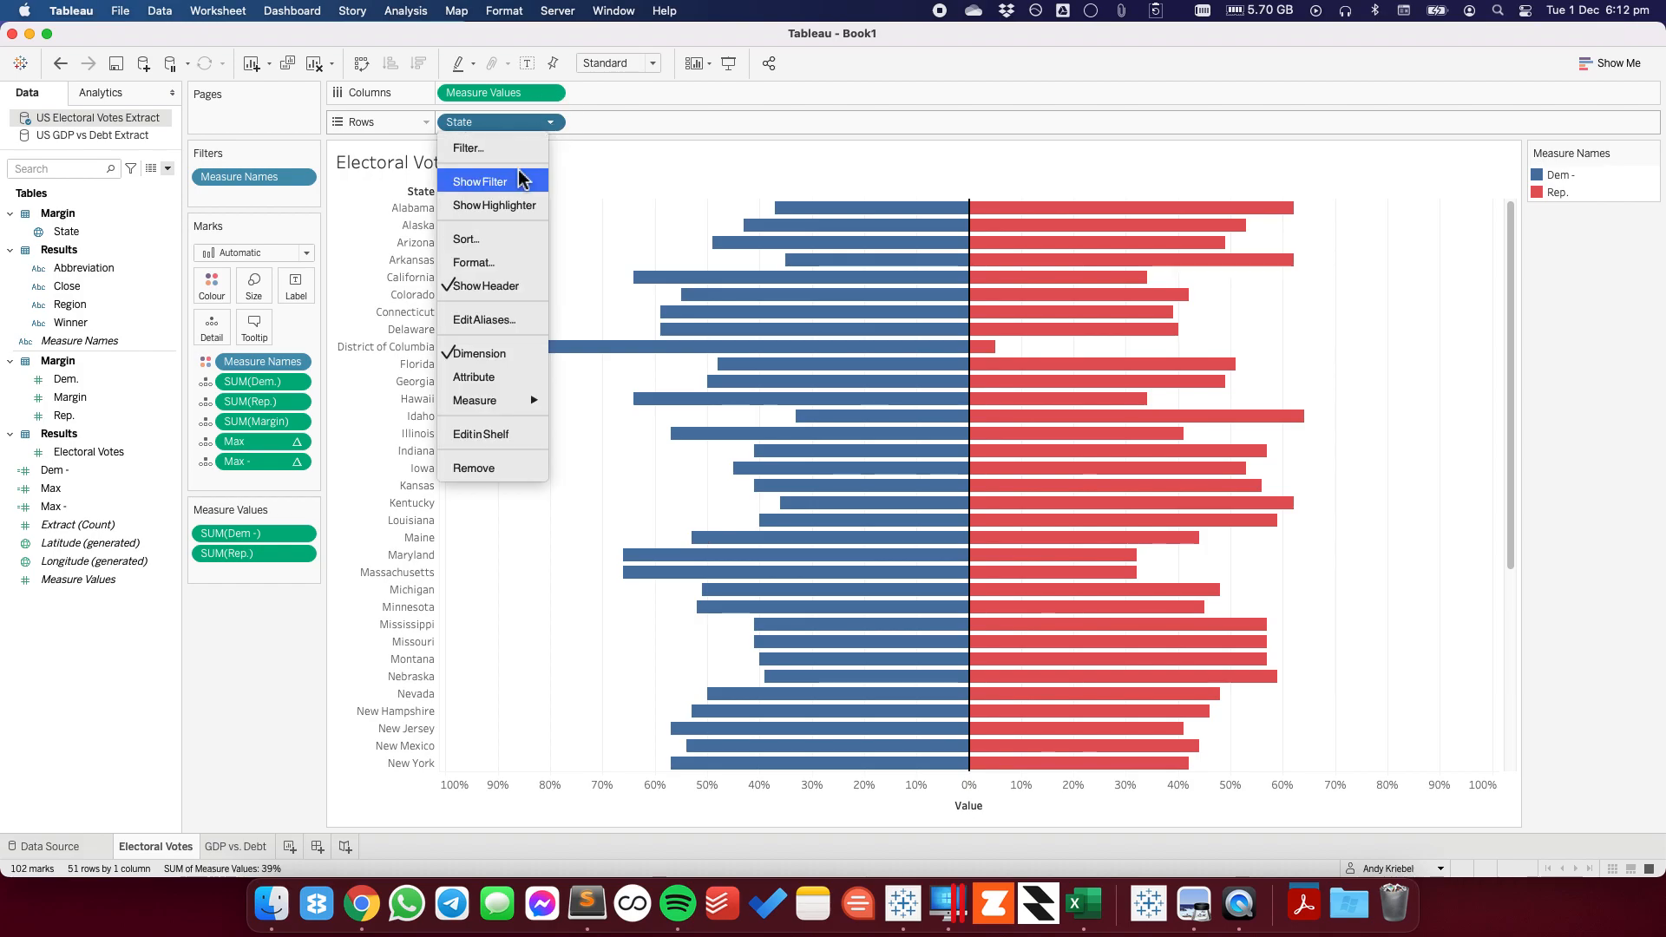
pyautogui.click(503, 241)
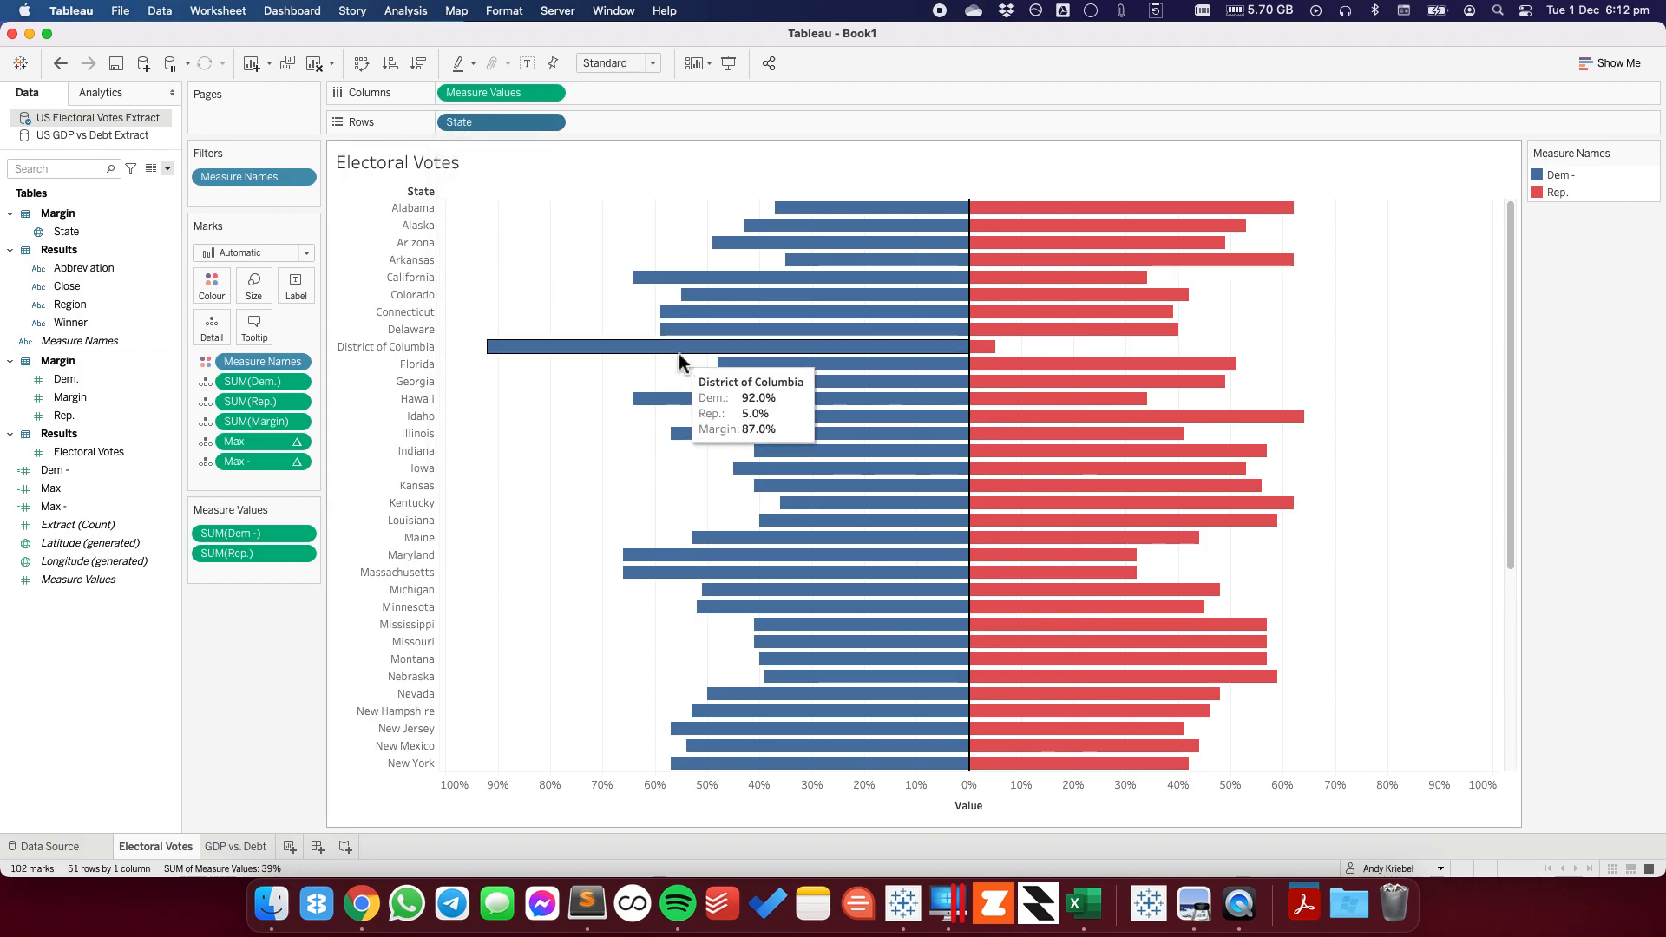
pyautogui.click(775, 434)
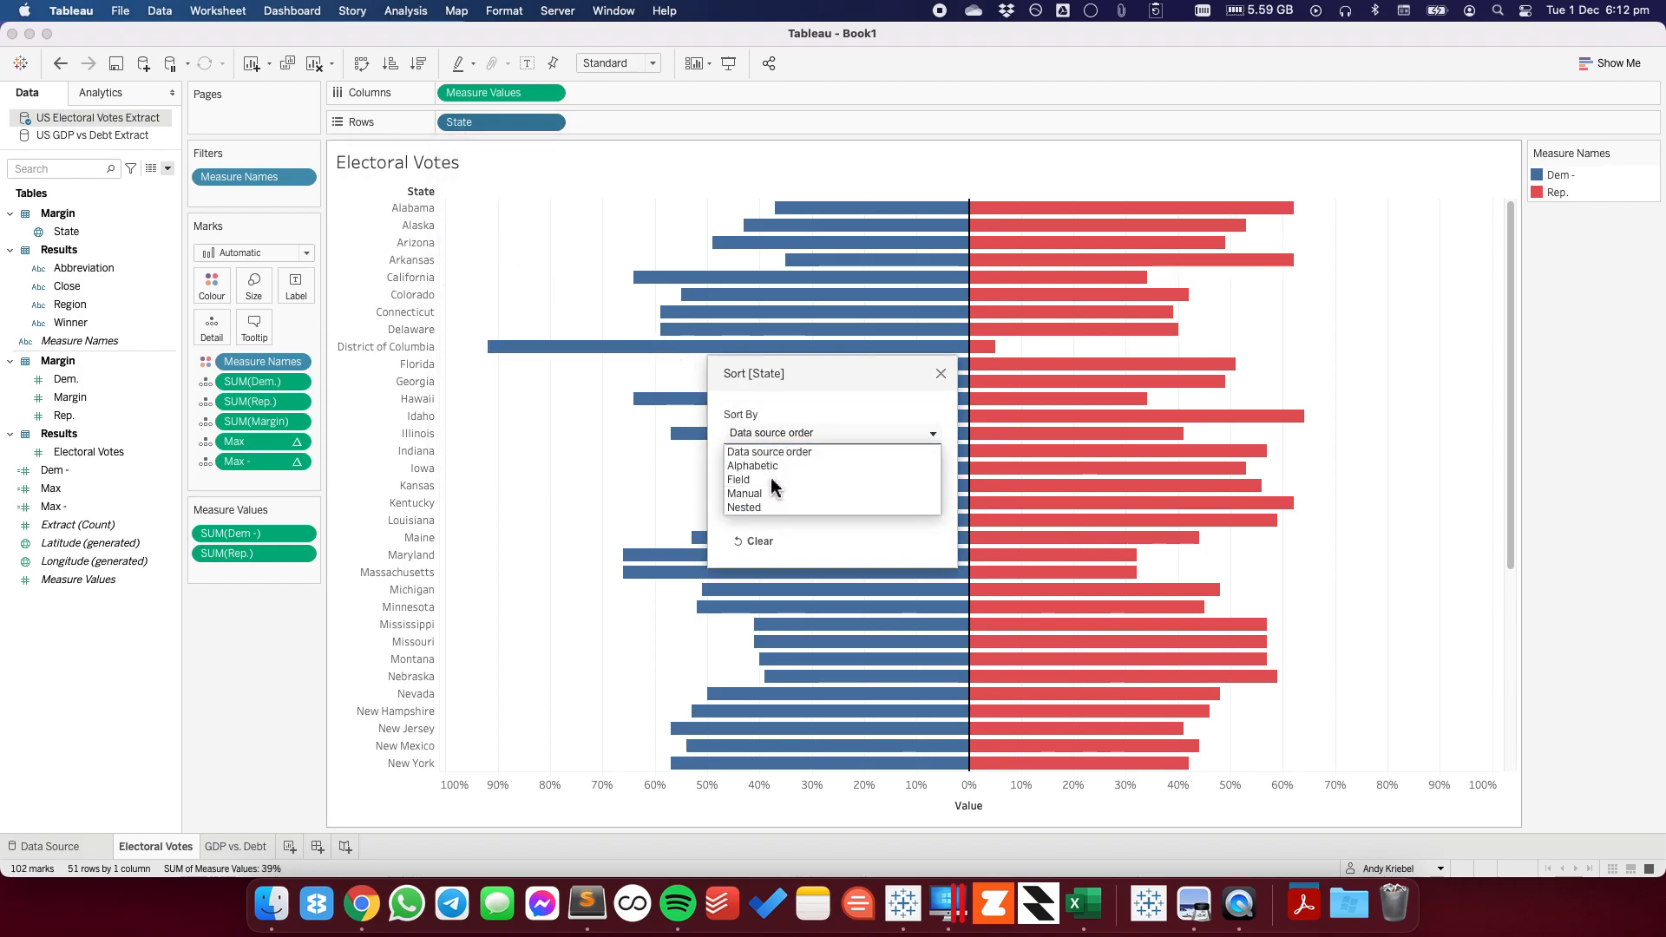
pyautogui.click(770, 477)
pyautogui.click(771, 503)
pyautogui.click(767, 551)
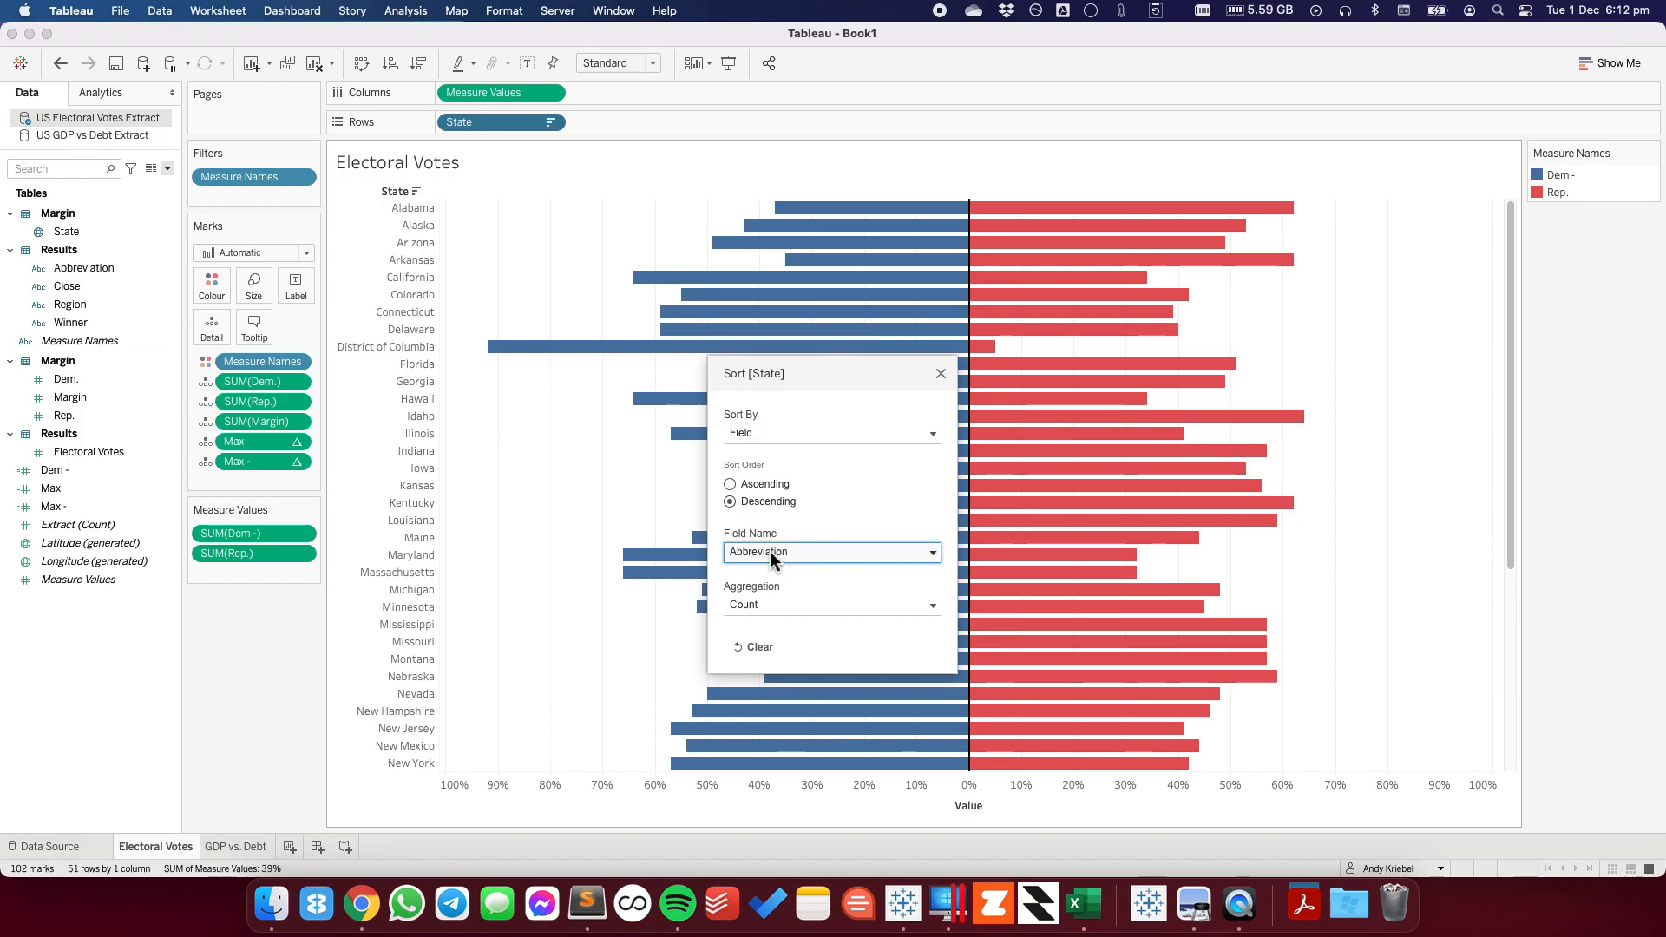
pyautogui.click(772, 644)
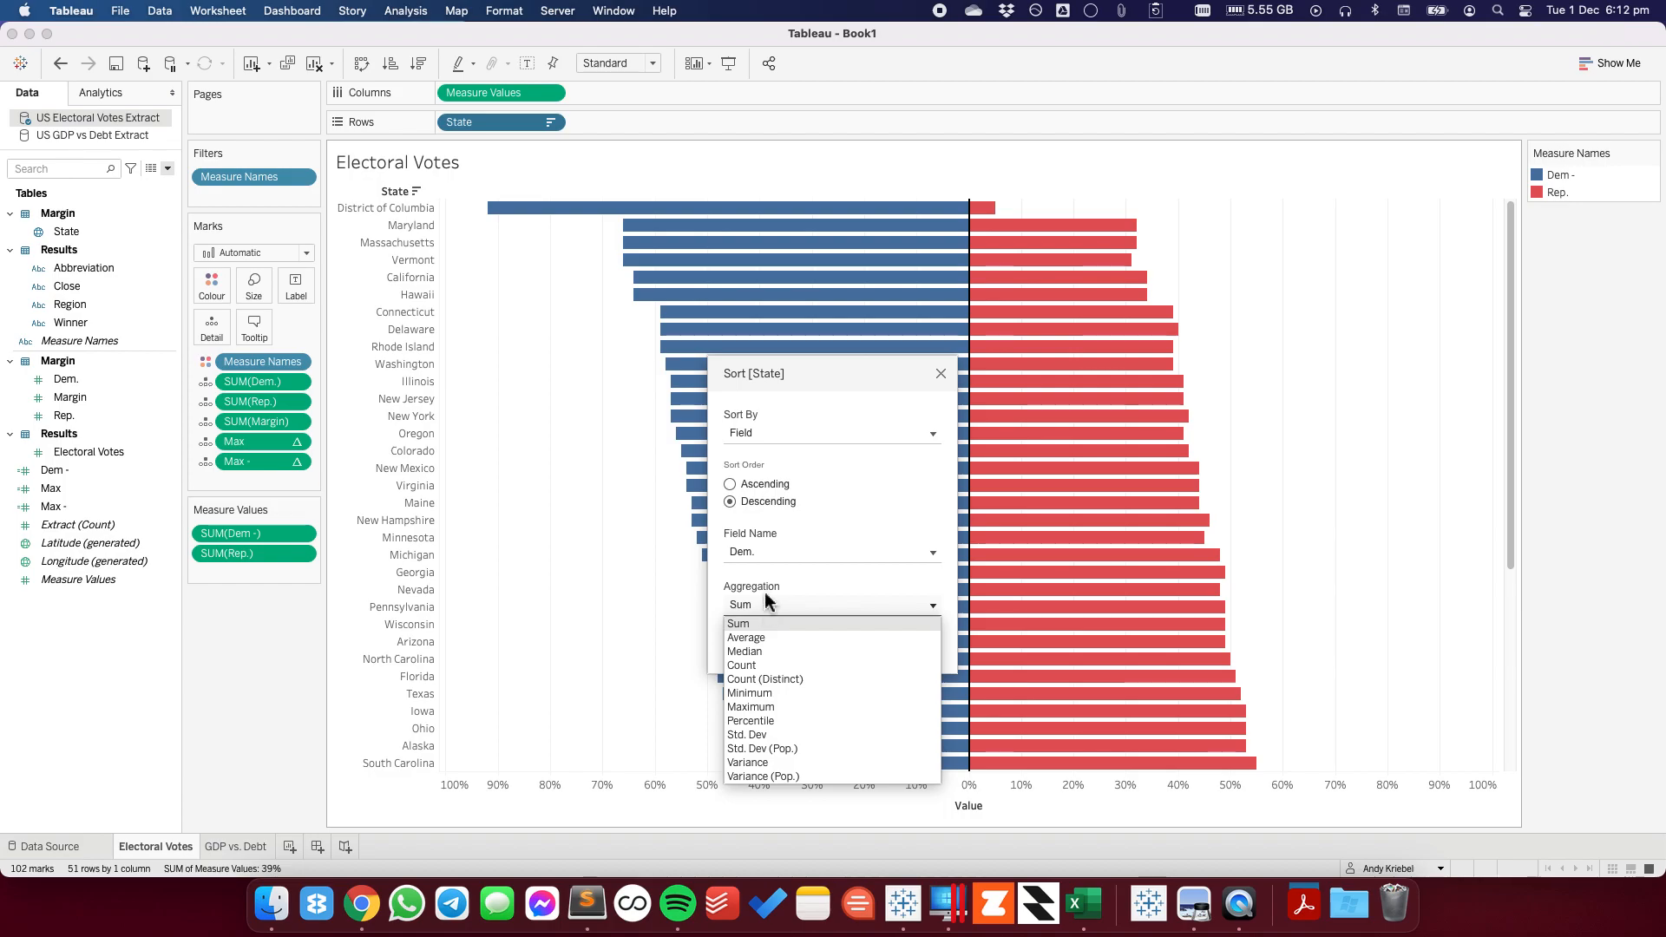
pyautogui.click(754, 622)
pyautogui.click(940, 374)
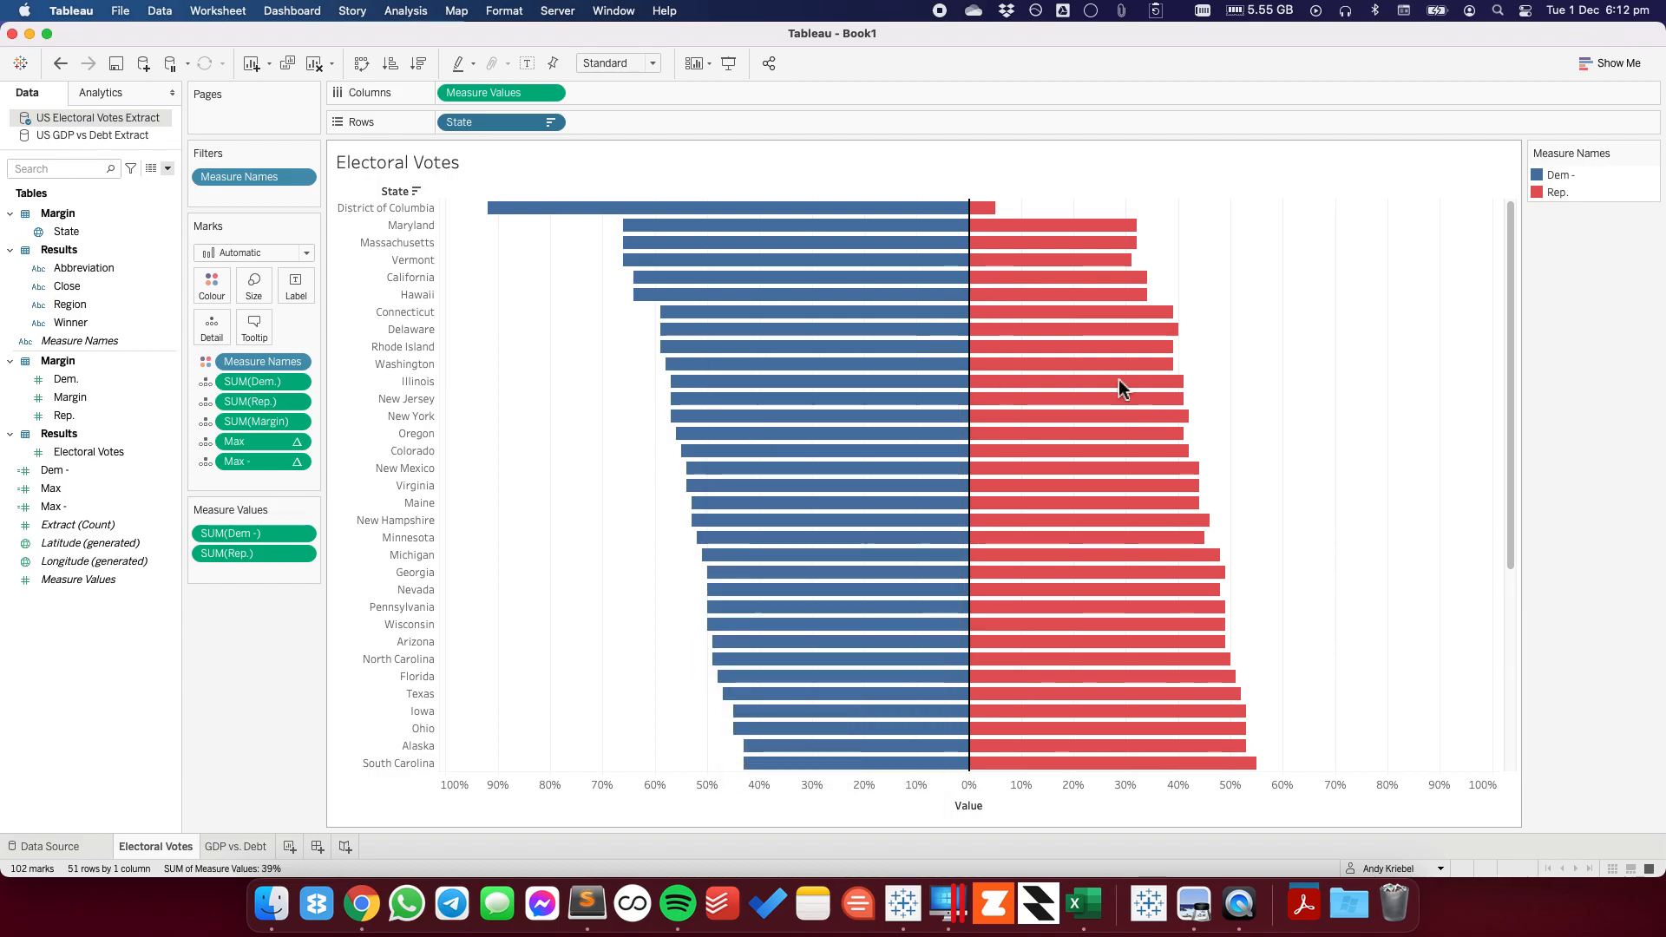
pyautogui.click(653, 63)
pyautogui.click(618, 123)
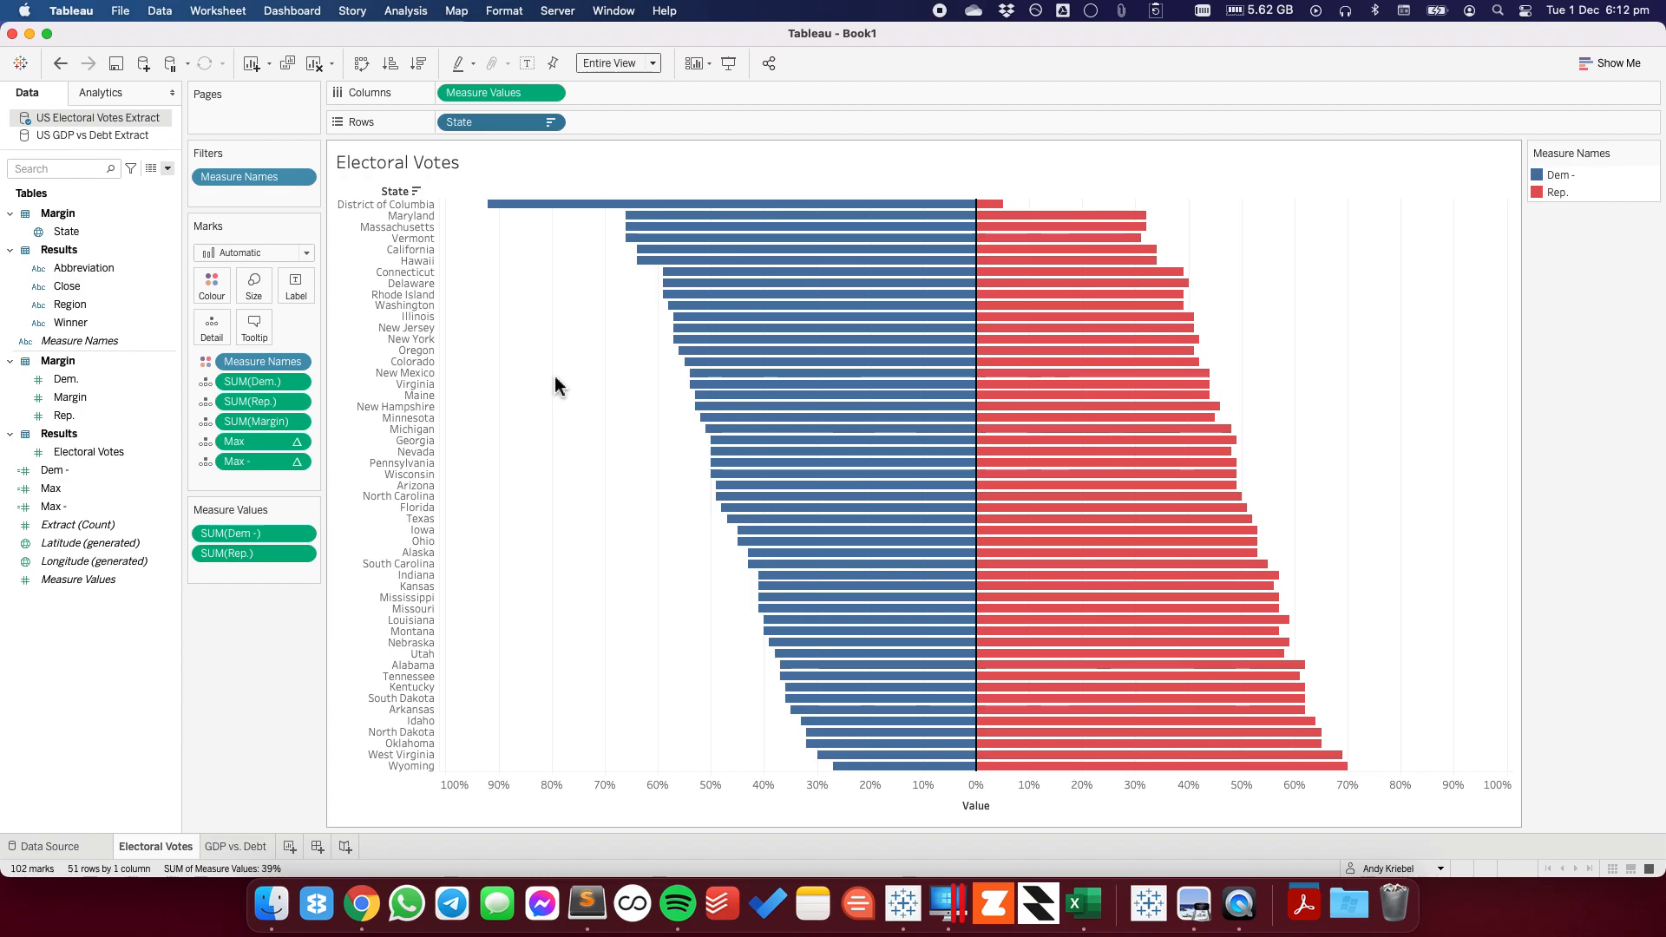
# - On the GDP vs. Debt sheet, use the US GDP vs Debt Extract to plot Debt and GDP on one shared horizontal axis
pyautogui.click(238, 845)
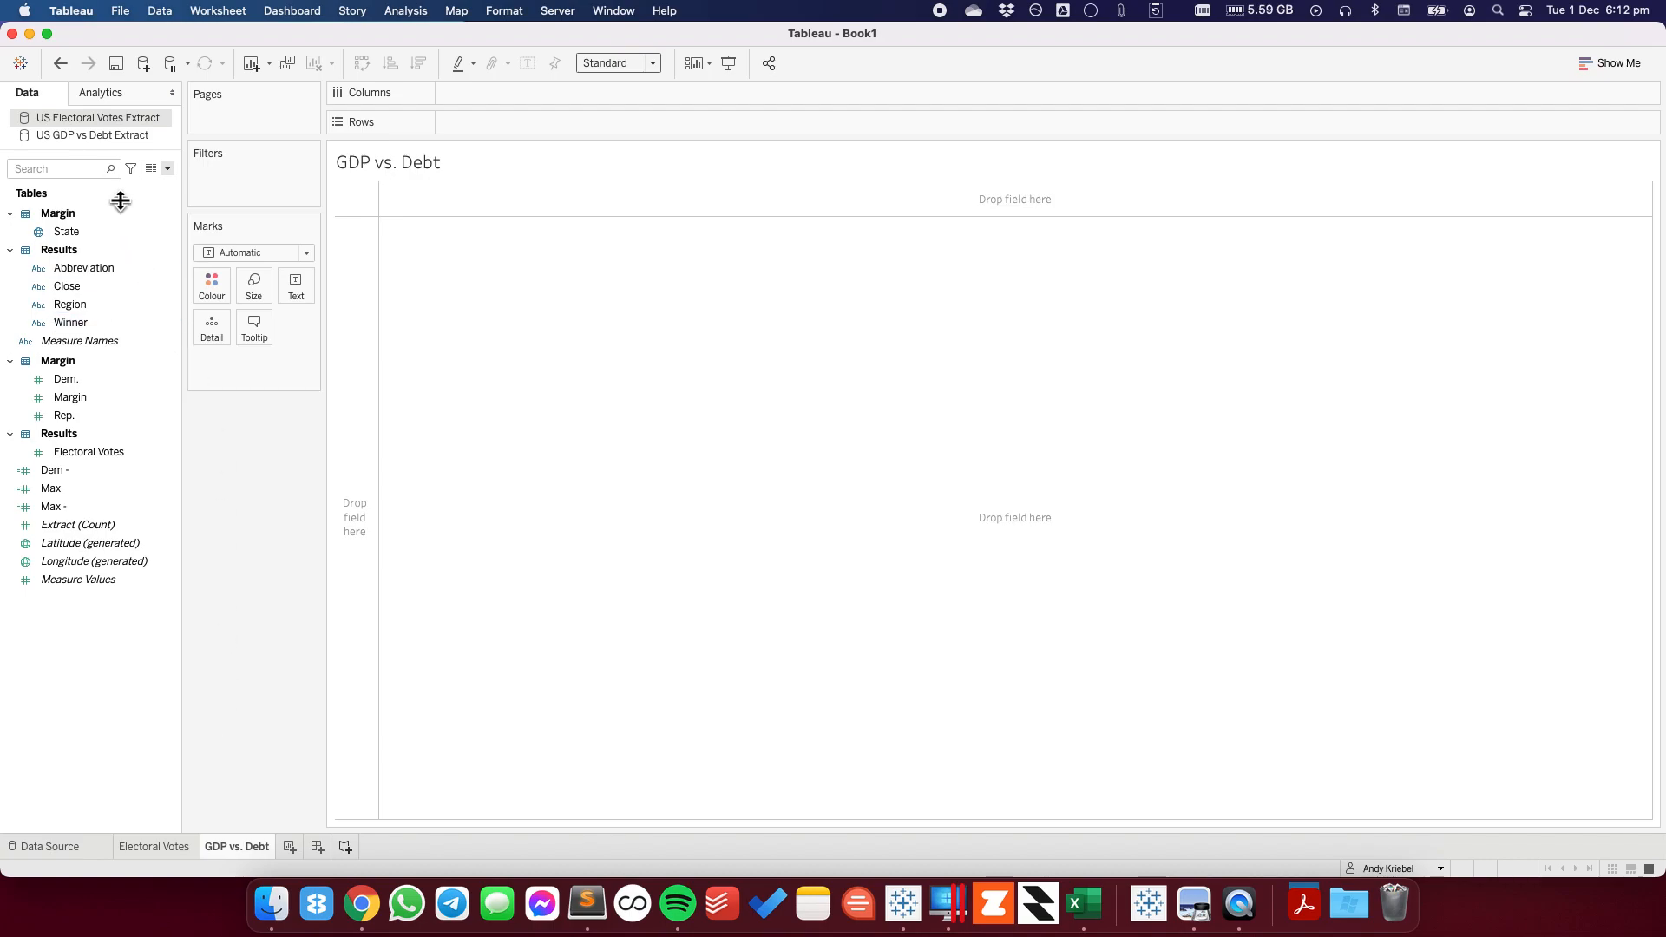
pyautogui.click(97, 135)
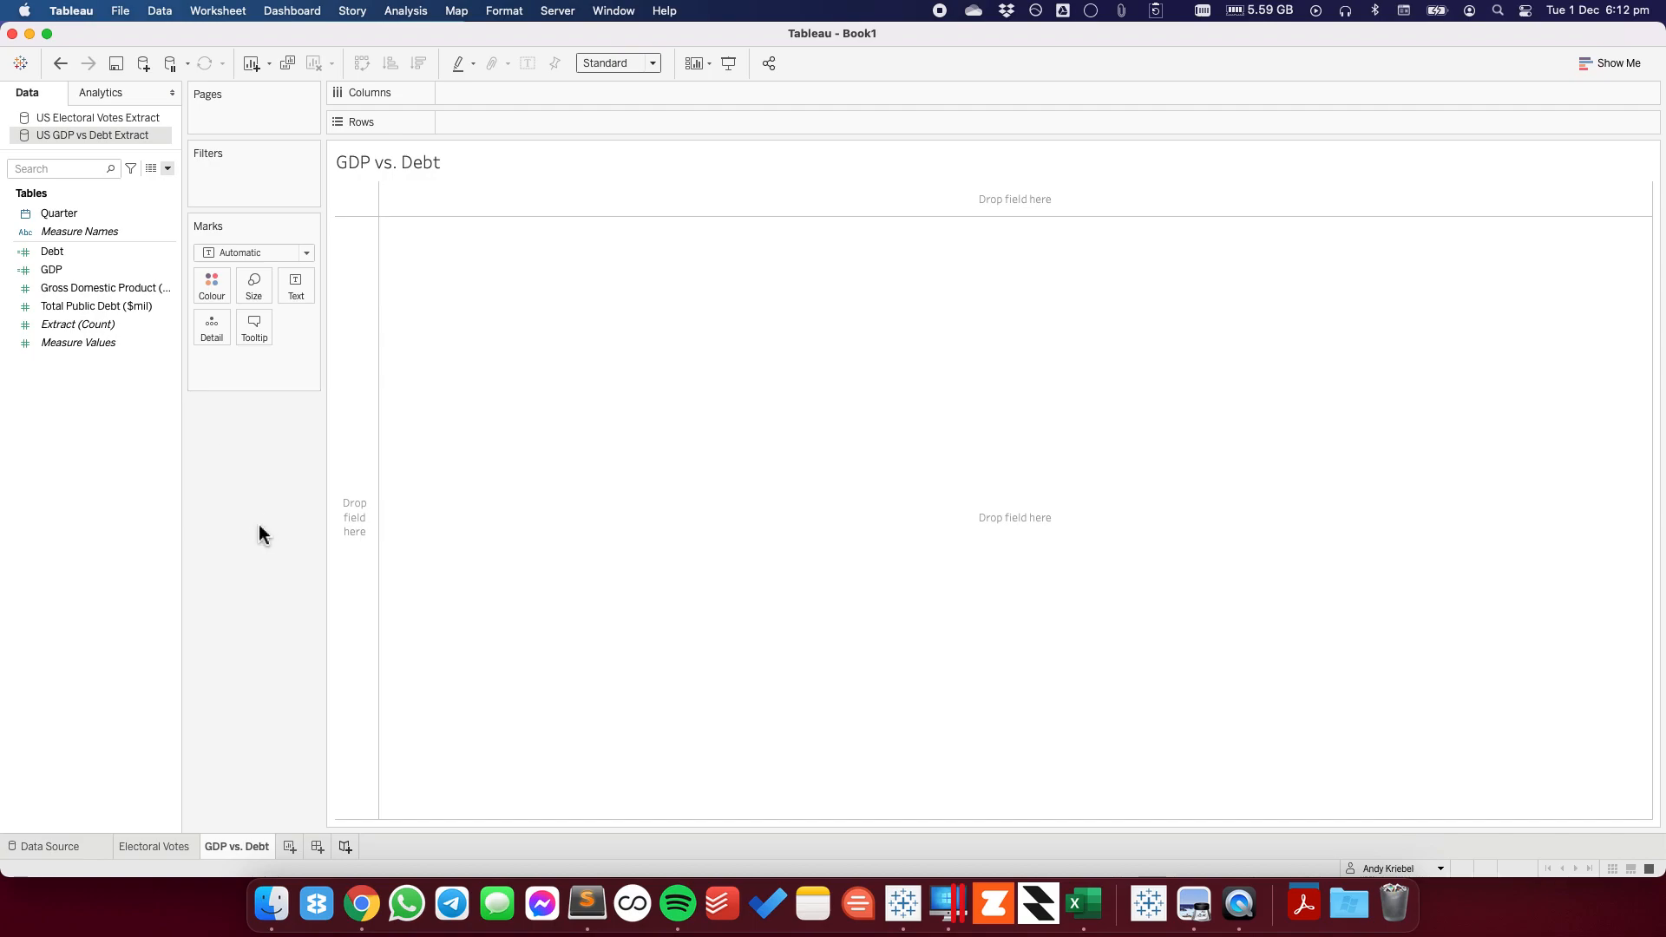
pyautogui.click(70, 254)
pyautogui.moveTo(70, 257)
pyautogui.mouseDown()
pyautogui.moveTo(446, 151)
pyautogui.moveTo(526, 99)
pyautogui.mouseUp()
pyautogui.click(56, 269)
pyautogui.moveTo(55, 268)
pyautogui.mouseDown()
pyautogui.moveTo(580, 243)
pyautogui.moveTo(599, 222)
pyautogui.mouseUp()
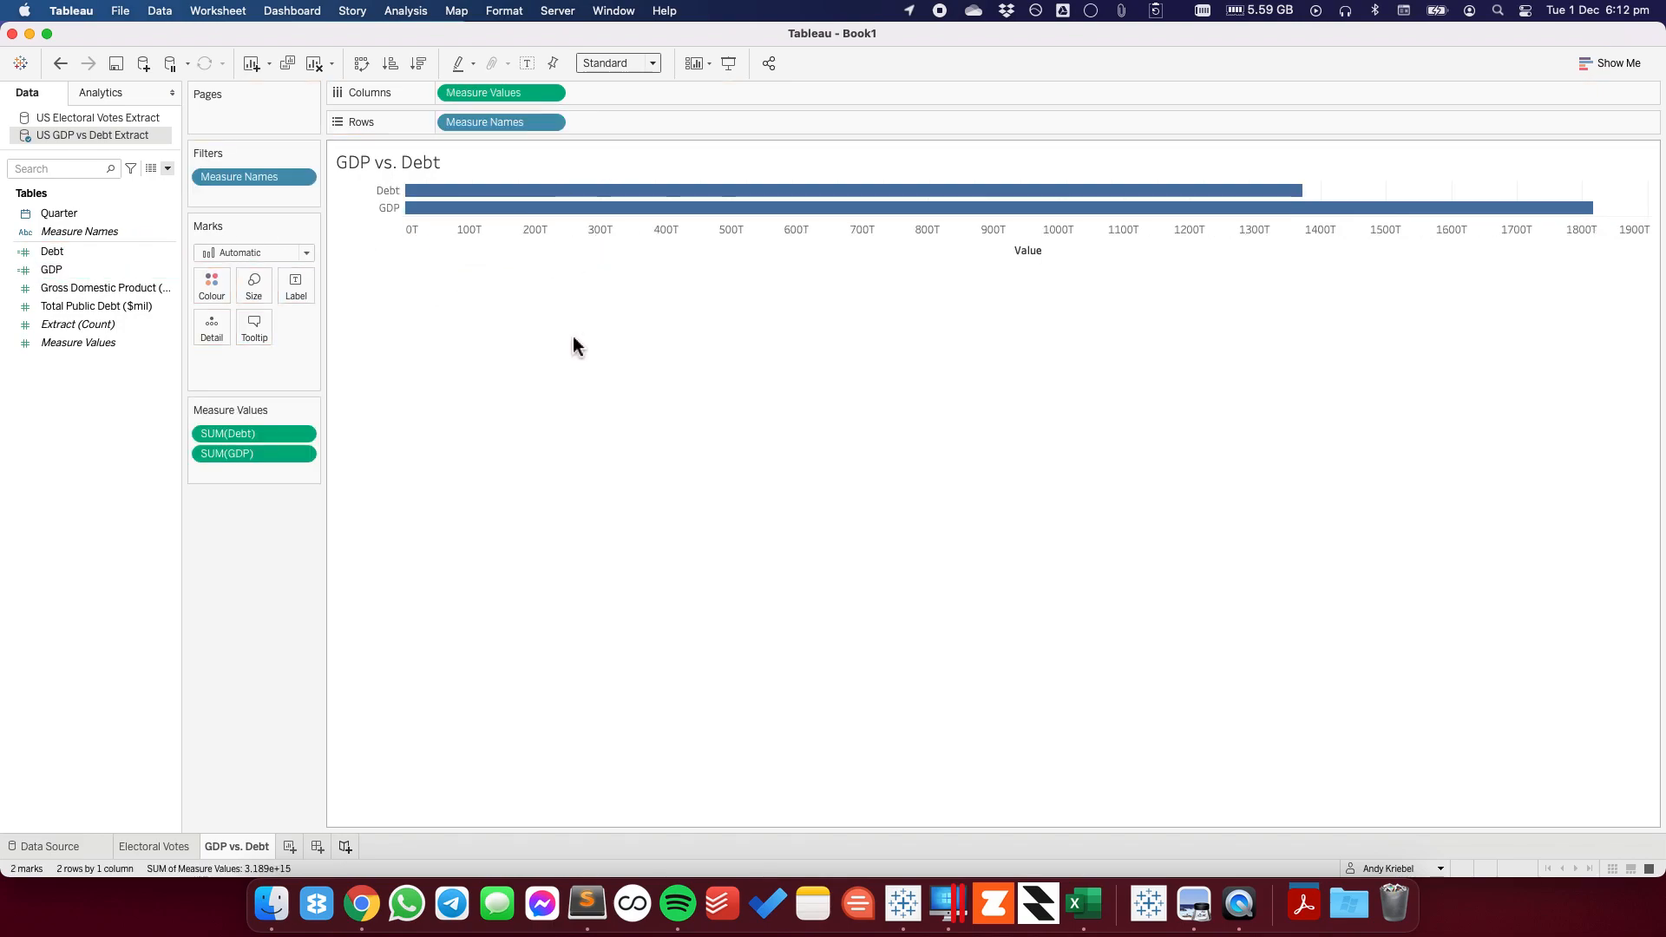
# - Move Measure Names from the rows to the mark colour so Debt and GDP stack in one bar, and inspect its segments
pyautogui.moveTo(487, 122); pyautogui.dragTo(206, 284)
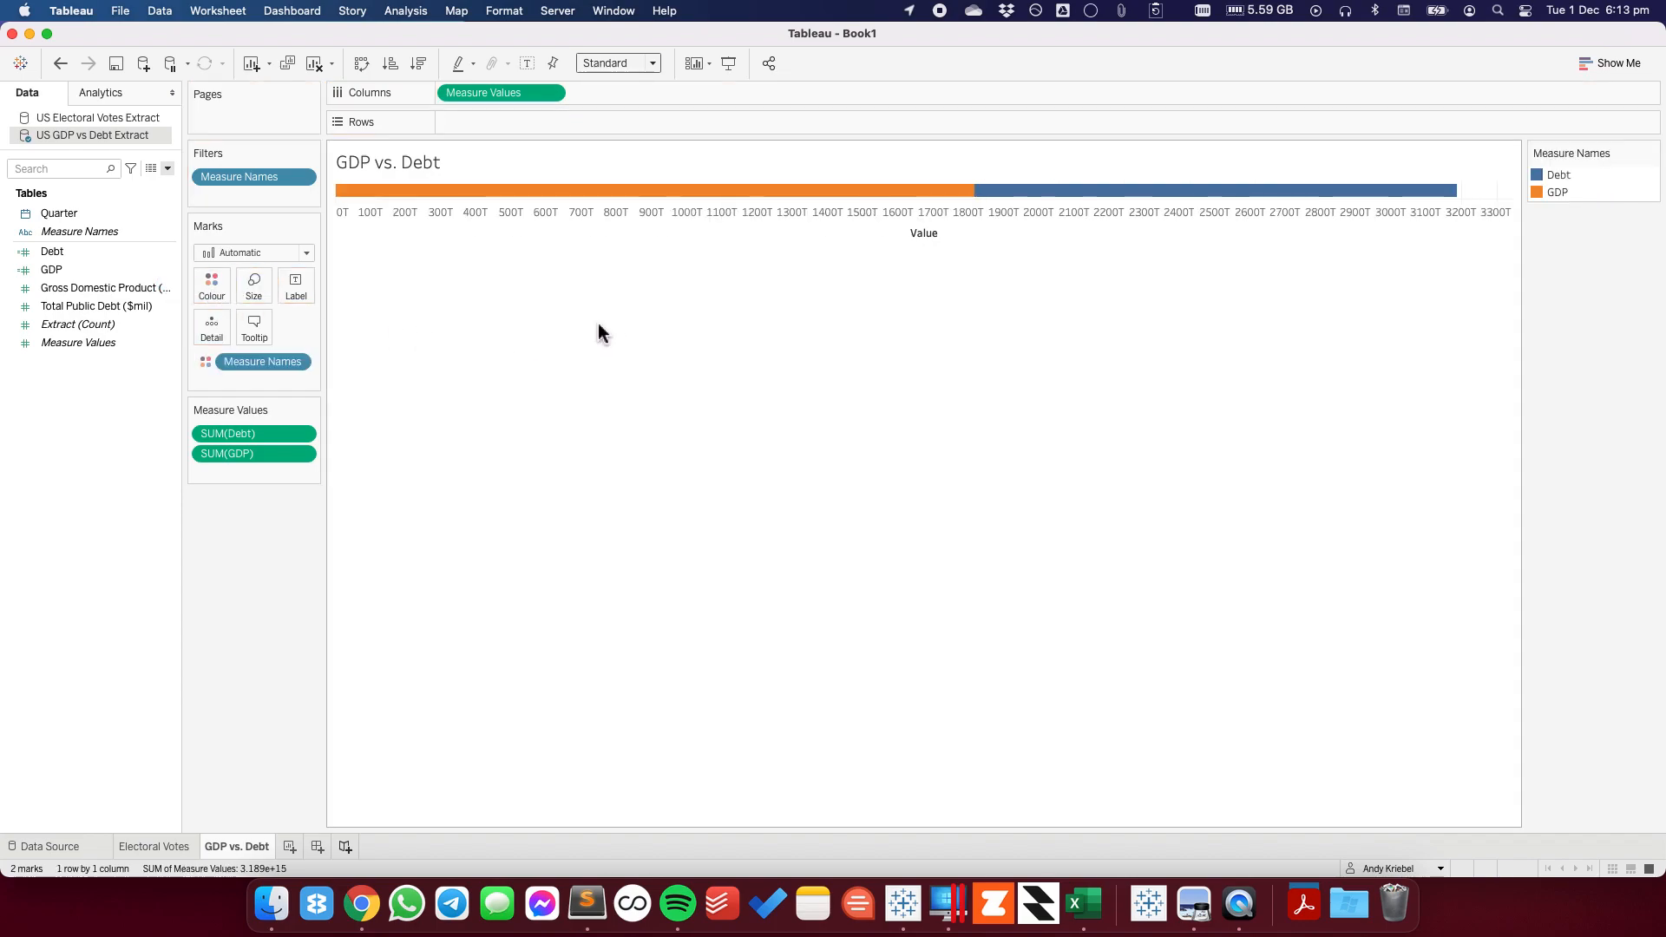
pyautogui.moveTo(983, 208)
pyautogui.moveTo(1089, 207)
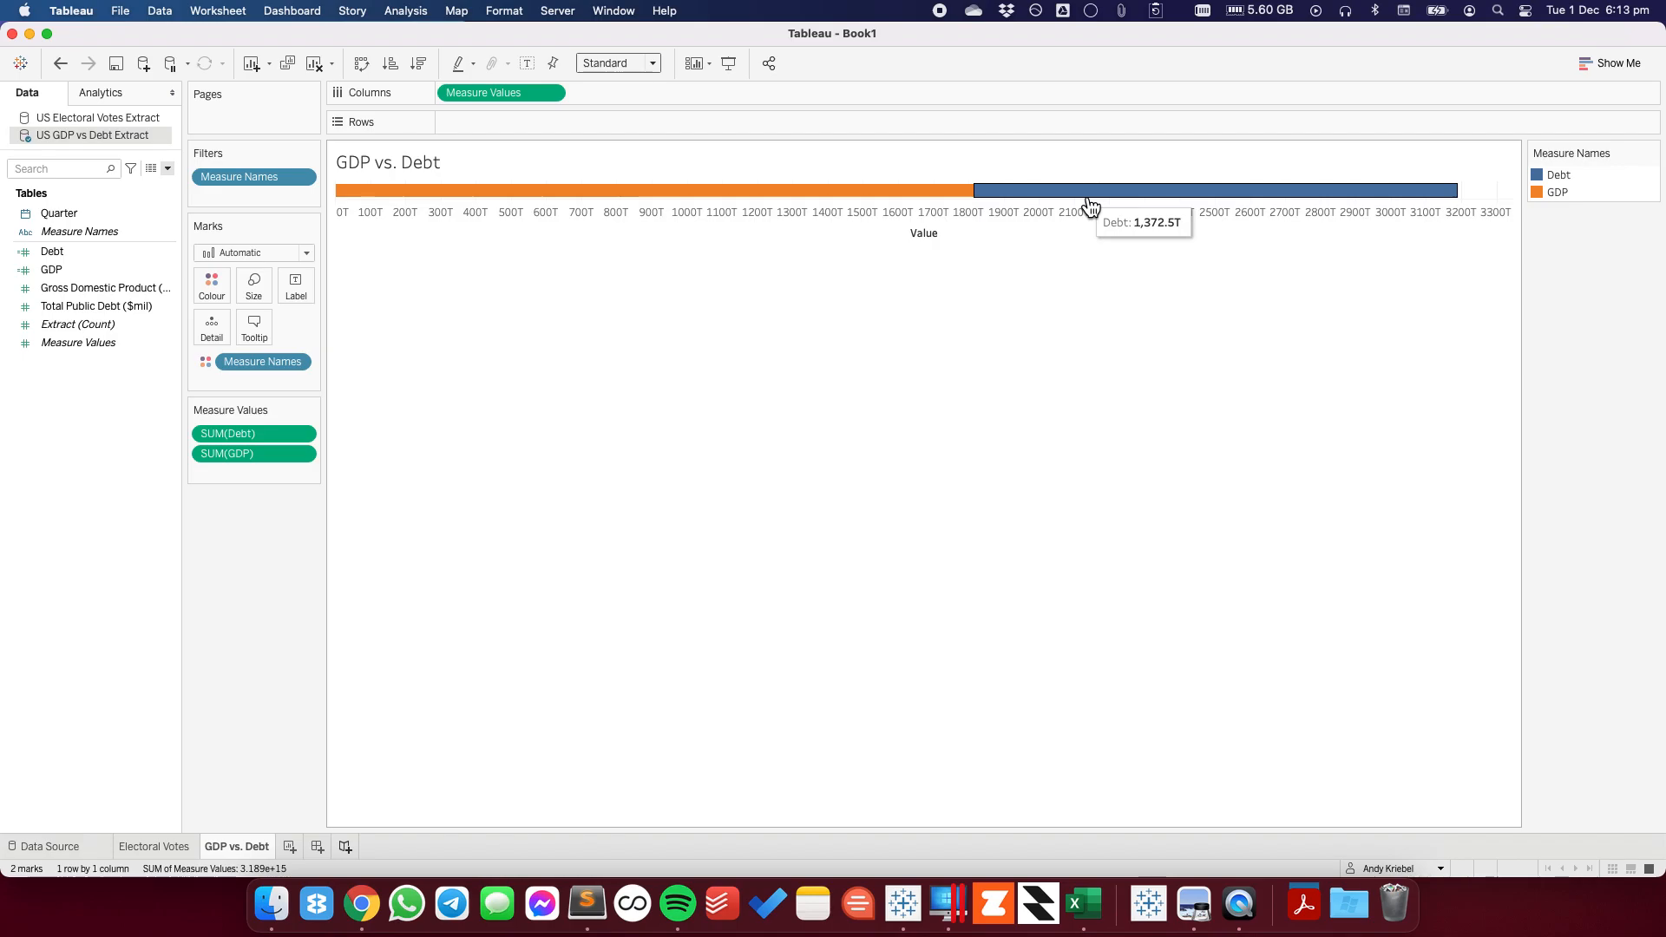
# - Create a calculated field "Debt -" with the formula -[Debt] and replace SUM(Debt) with it in Measure Values
pyautogui.rightClick(80, 421)
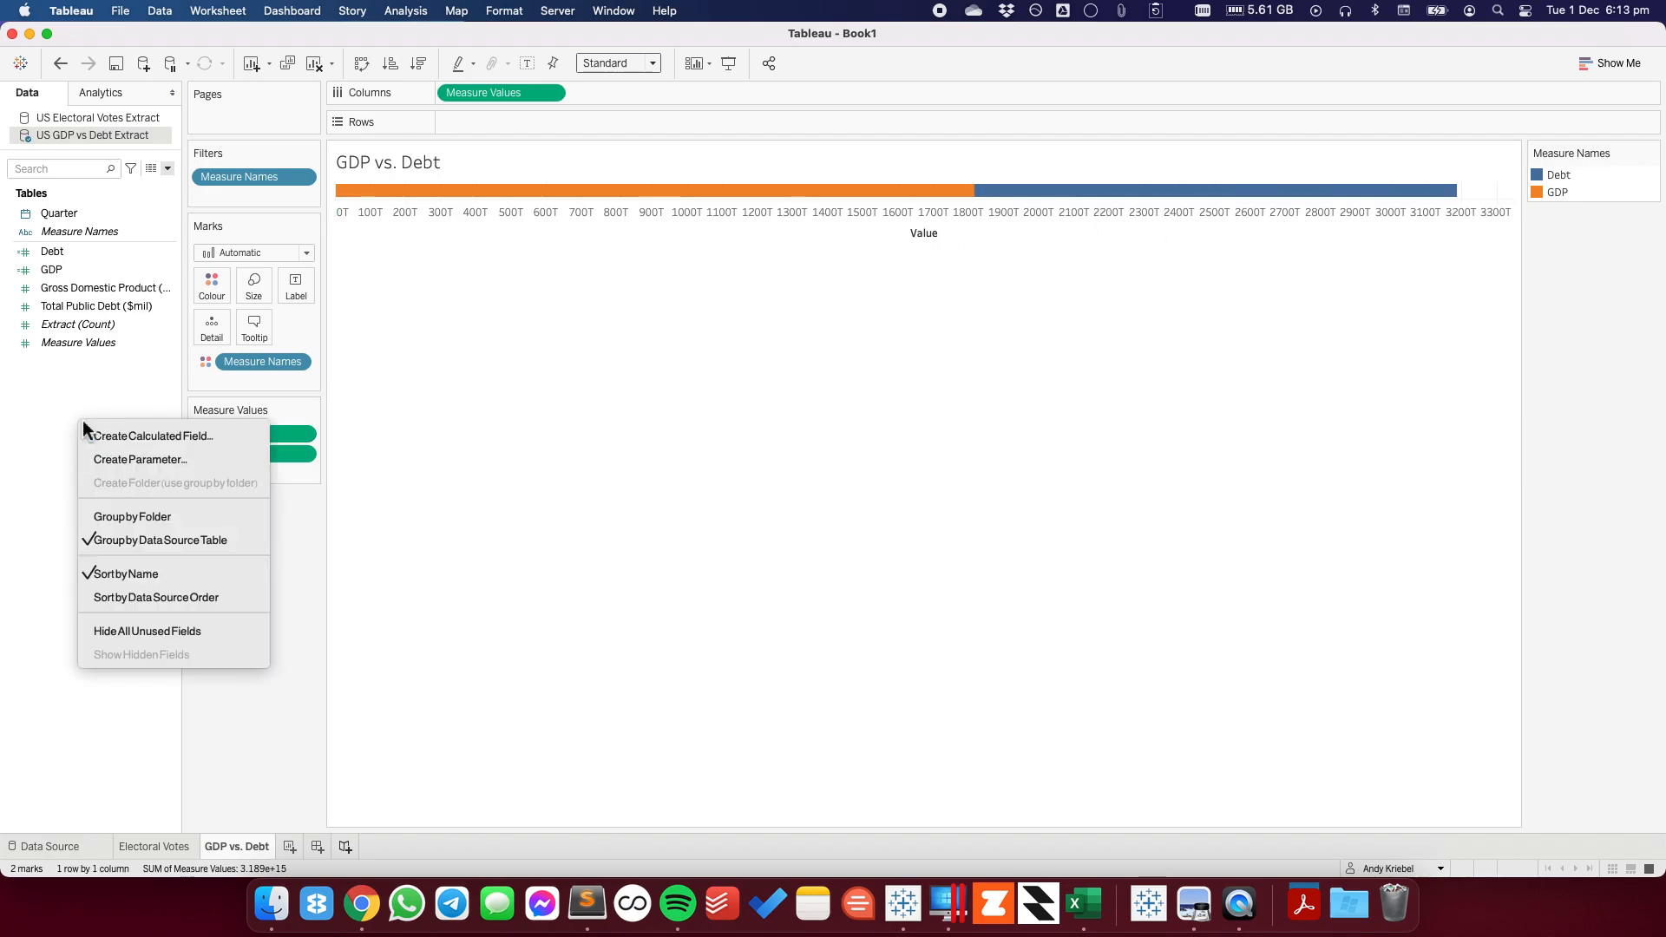
pyautogui.click(108, 435)
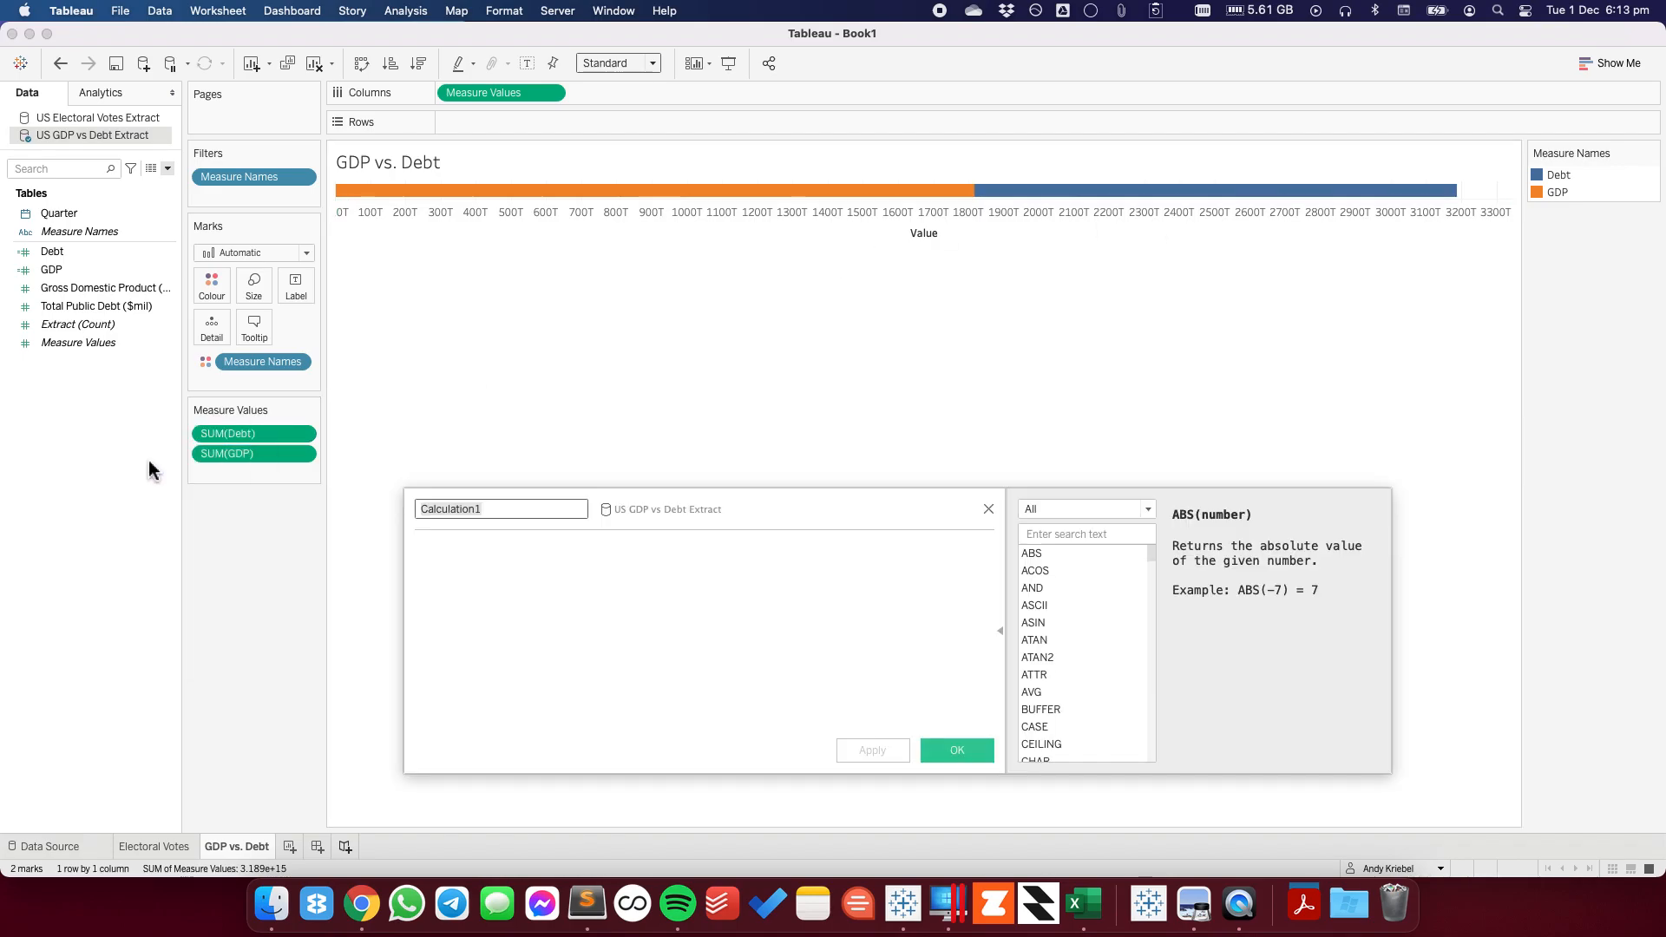
pyautogui.write('Debt -')
pyautogui.press('Tab')
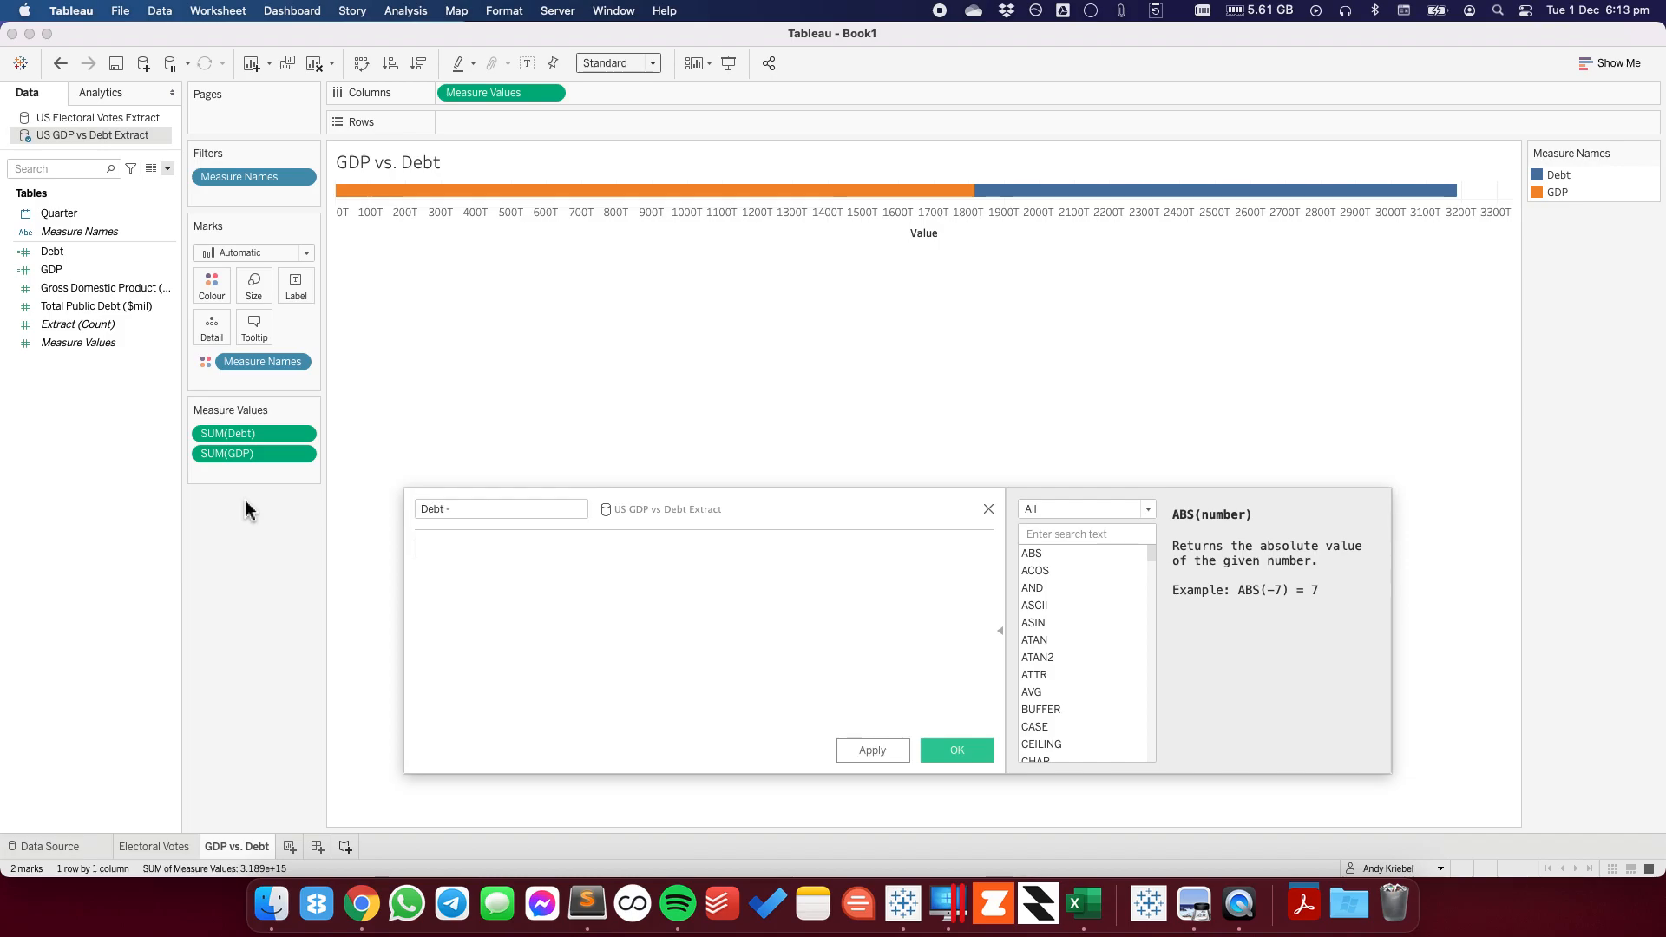
pyautogui.write('-[Debt]')
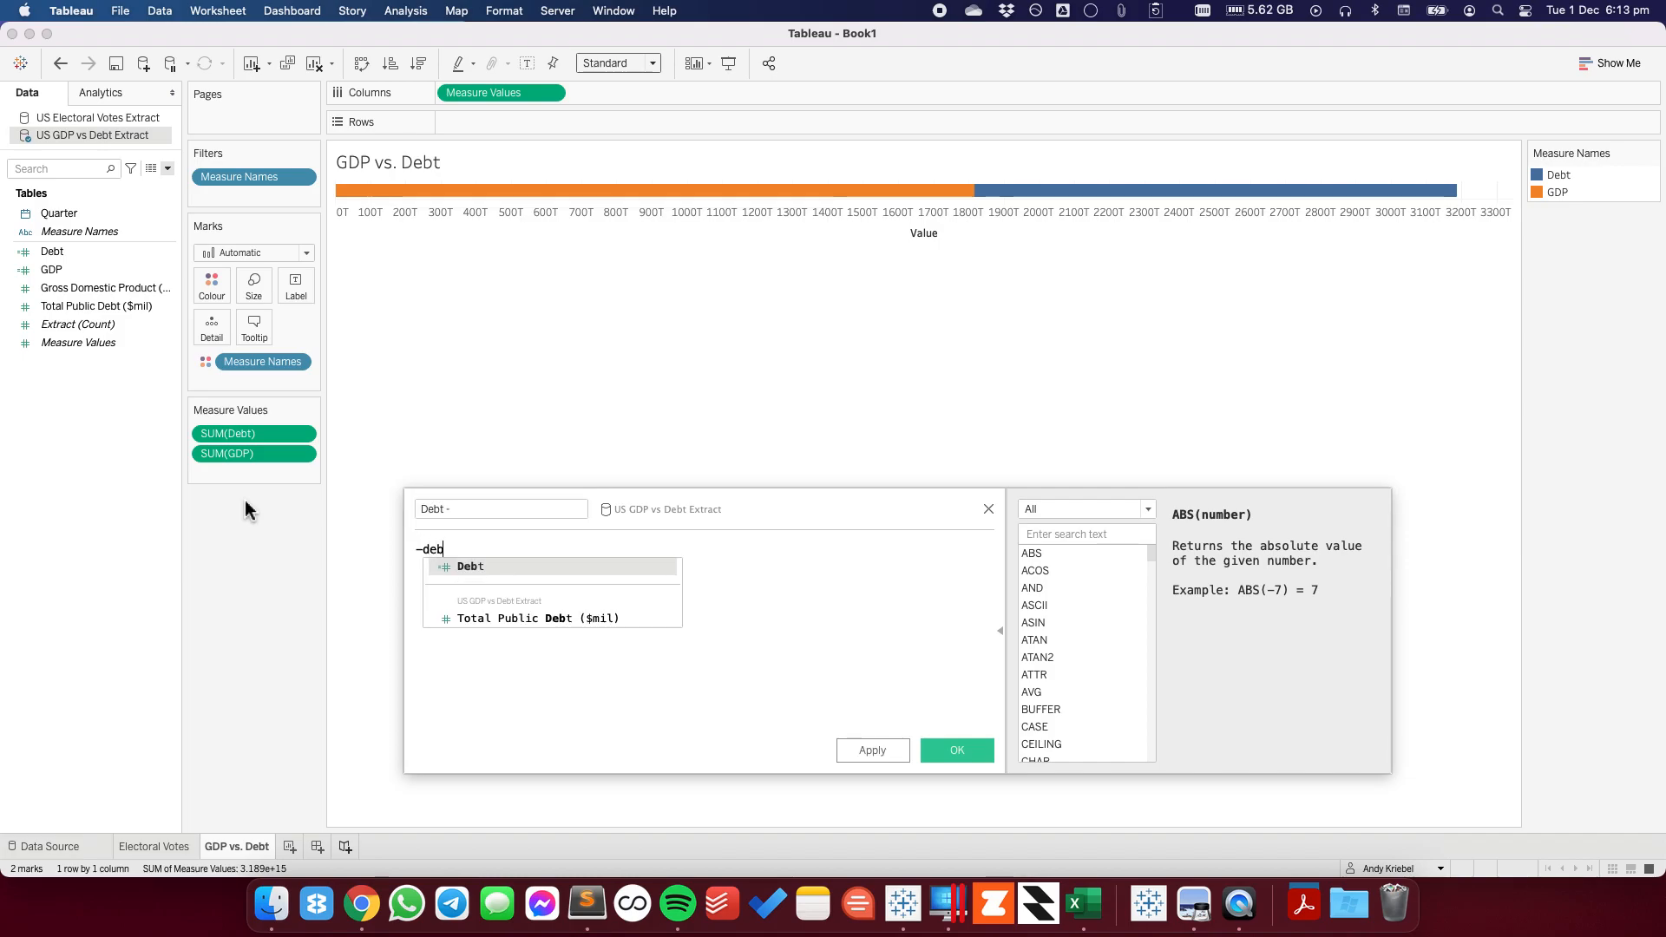
pyautogui.click(957, 749)
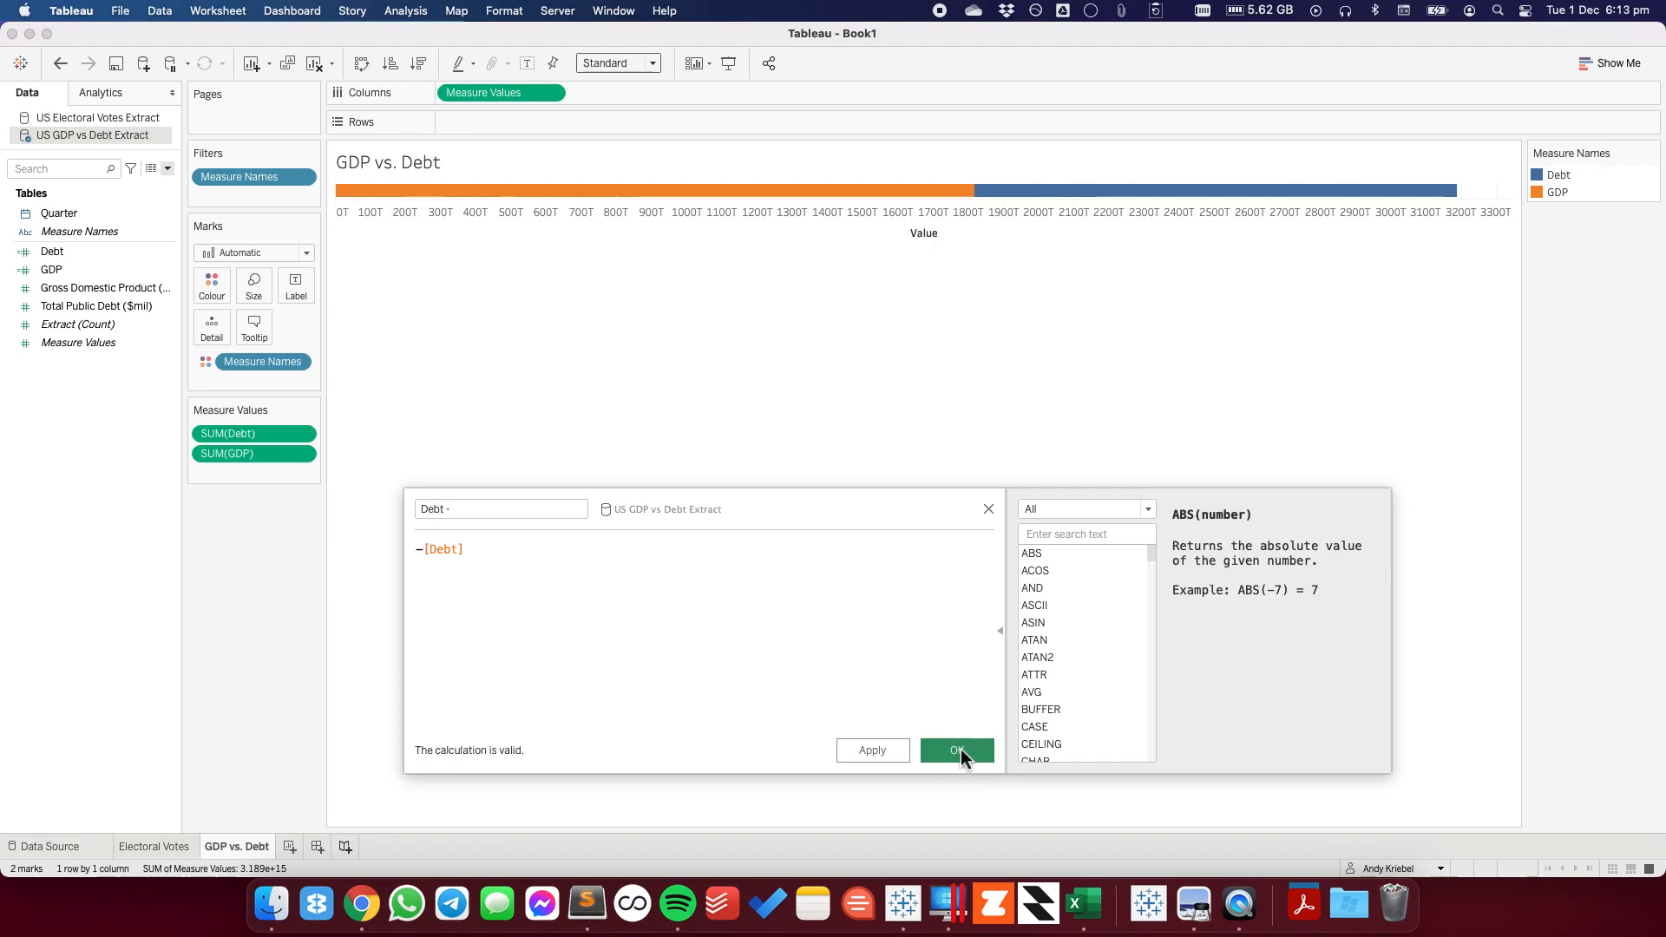
pyautogui.moveTo(97, 279); pyautogui.dragTo(242, 435)
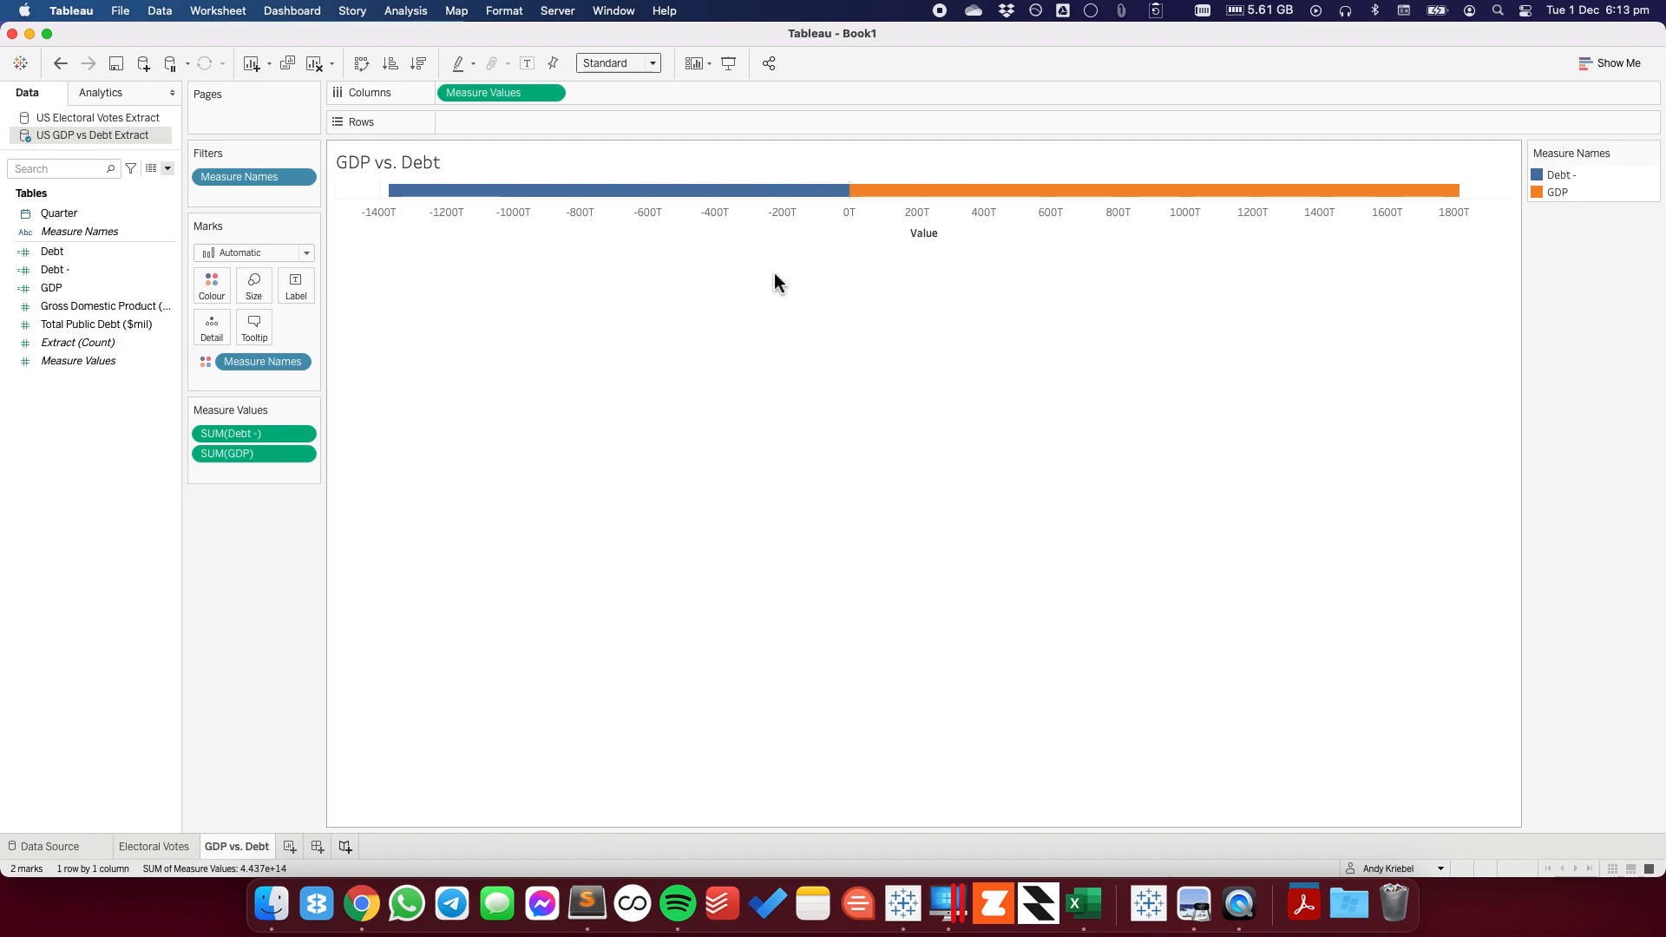
# - Add Quarter as a discrete date to the rows and fit the chart to the entire view
pyautogui.moveTo(84, 215); pyautogui.dragTo(504, 126)
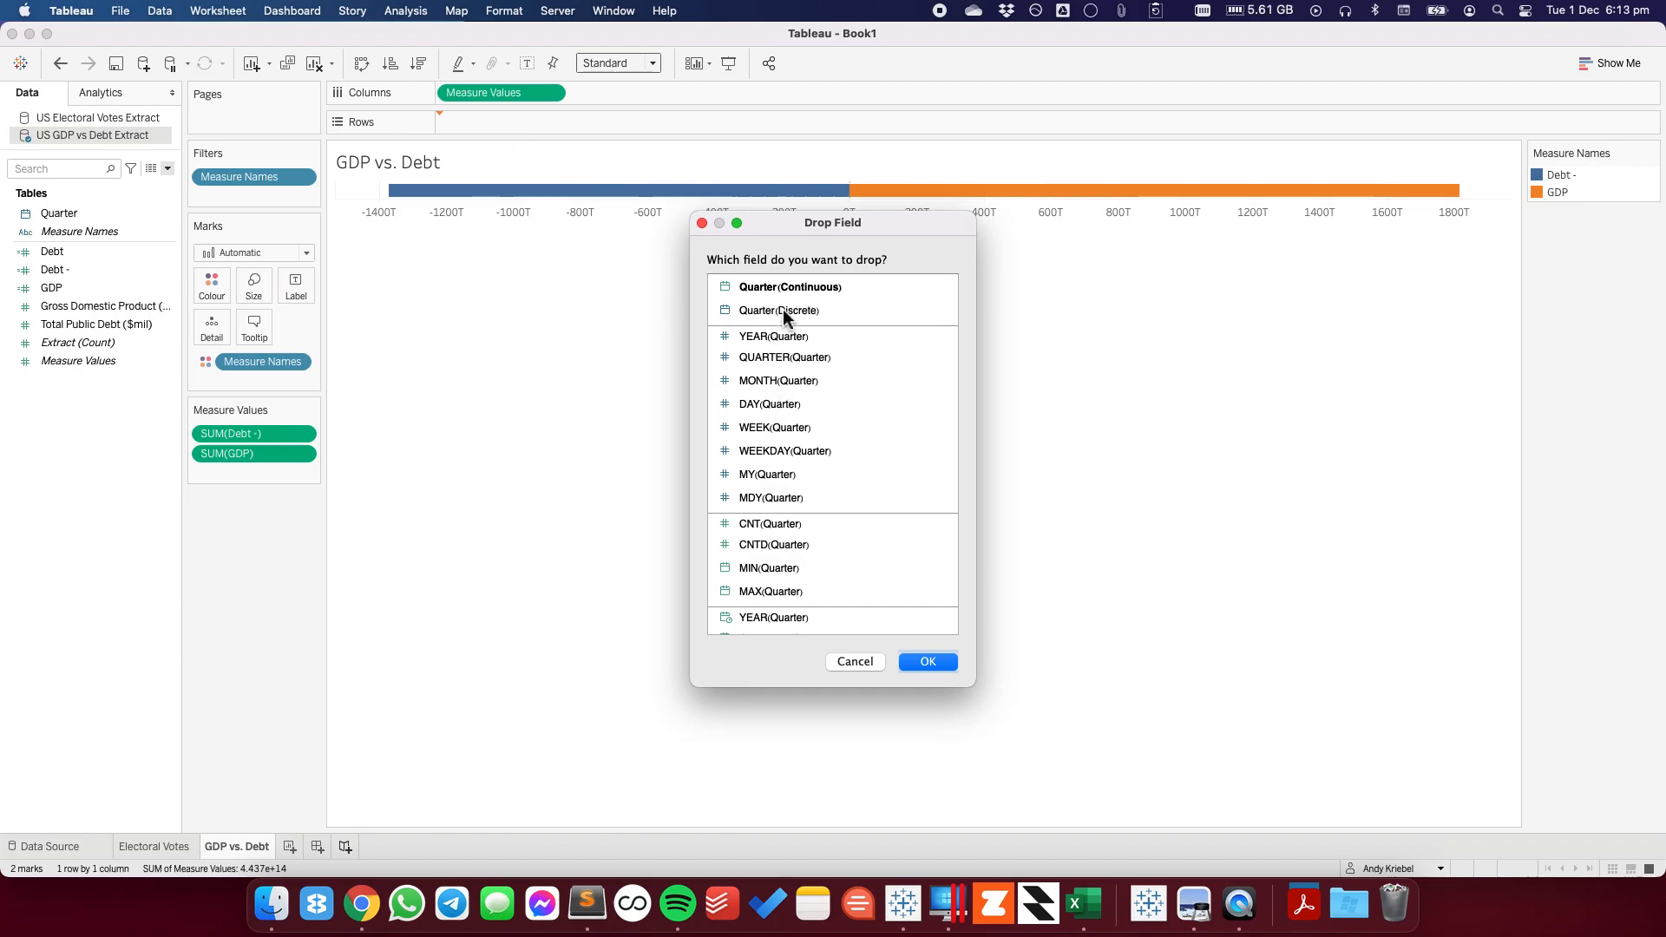
pyautogui.click(783, 310)
pyautogui.click(927, 663)
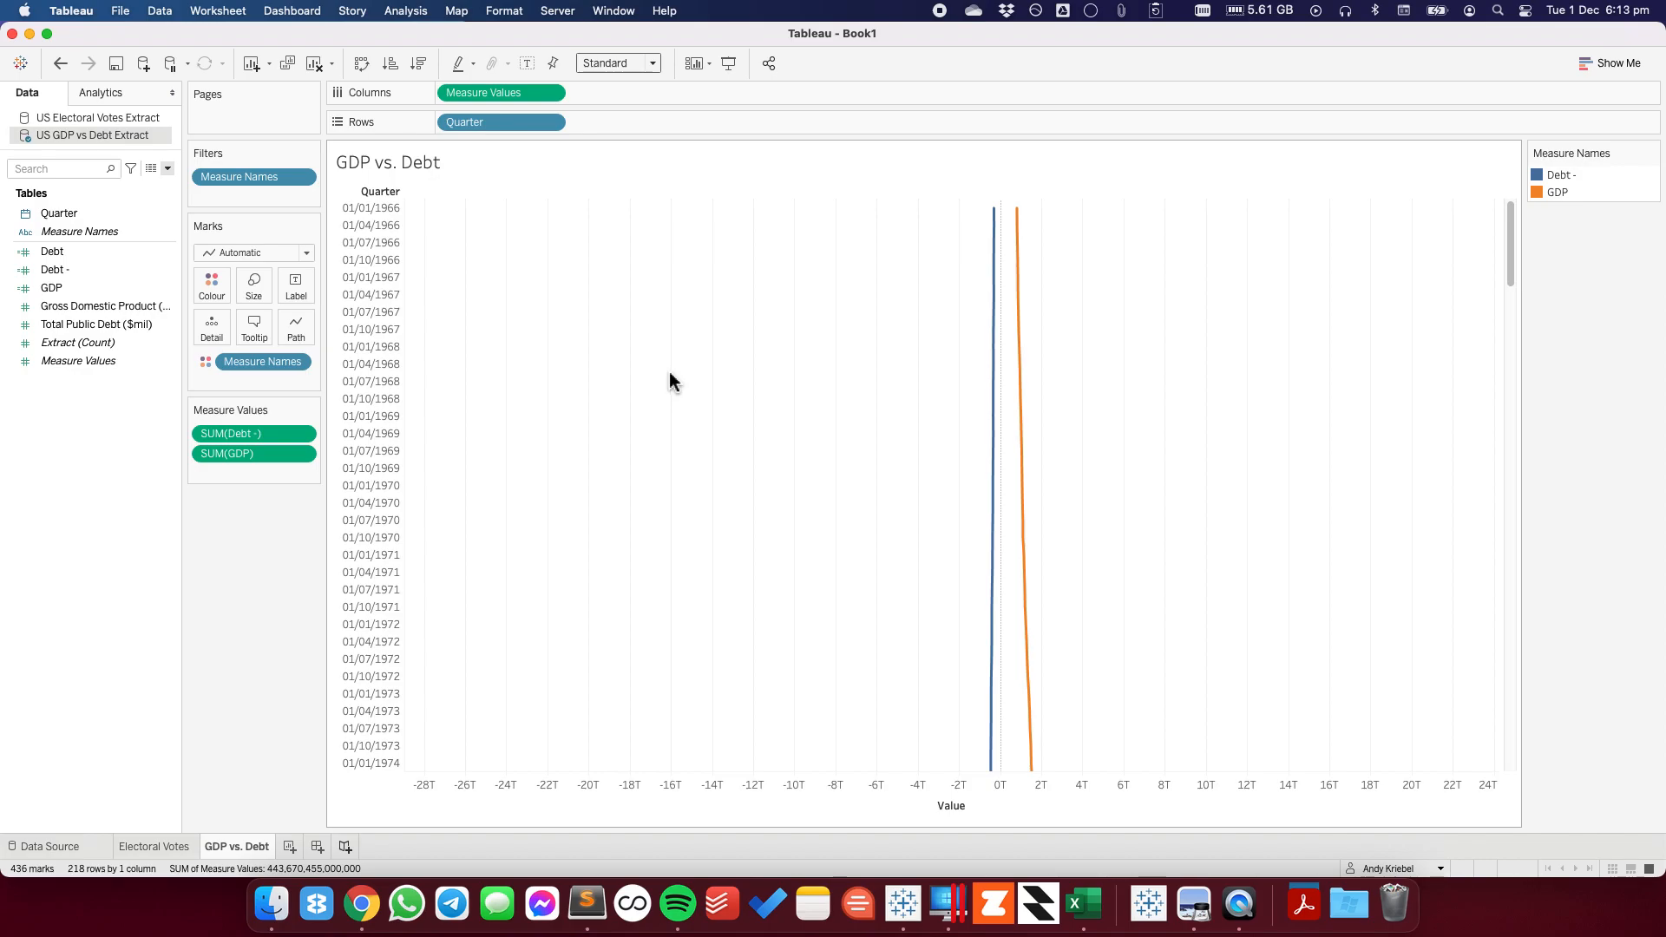
pyautogui.click(607, 63)
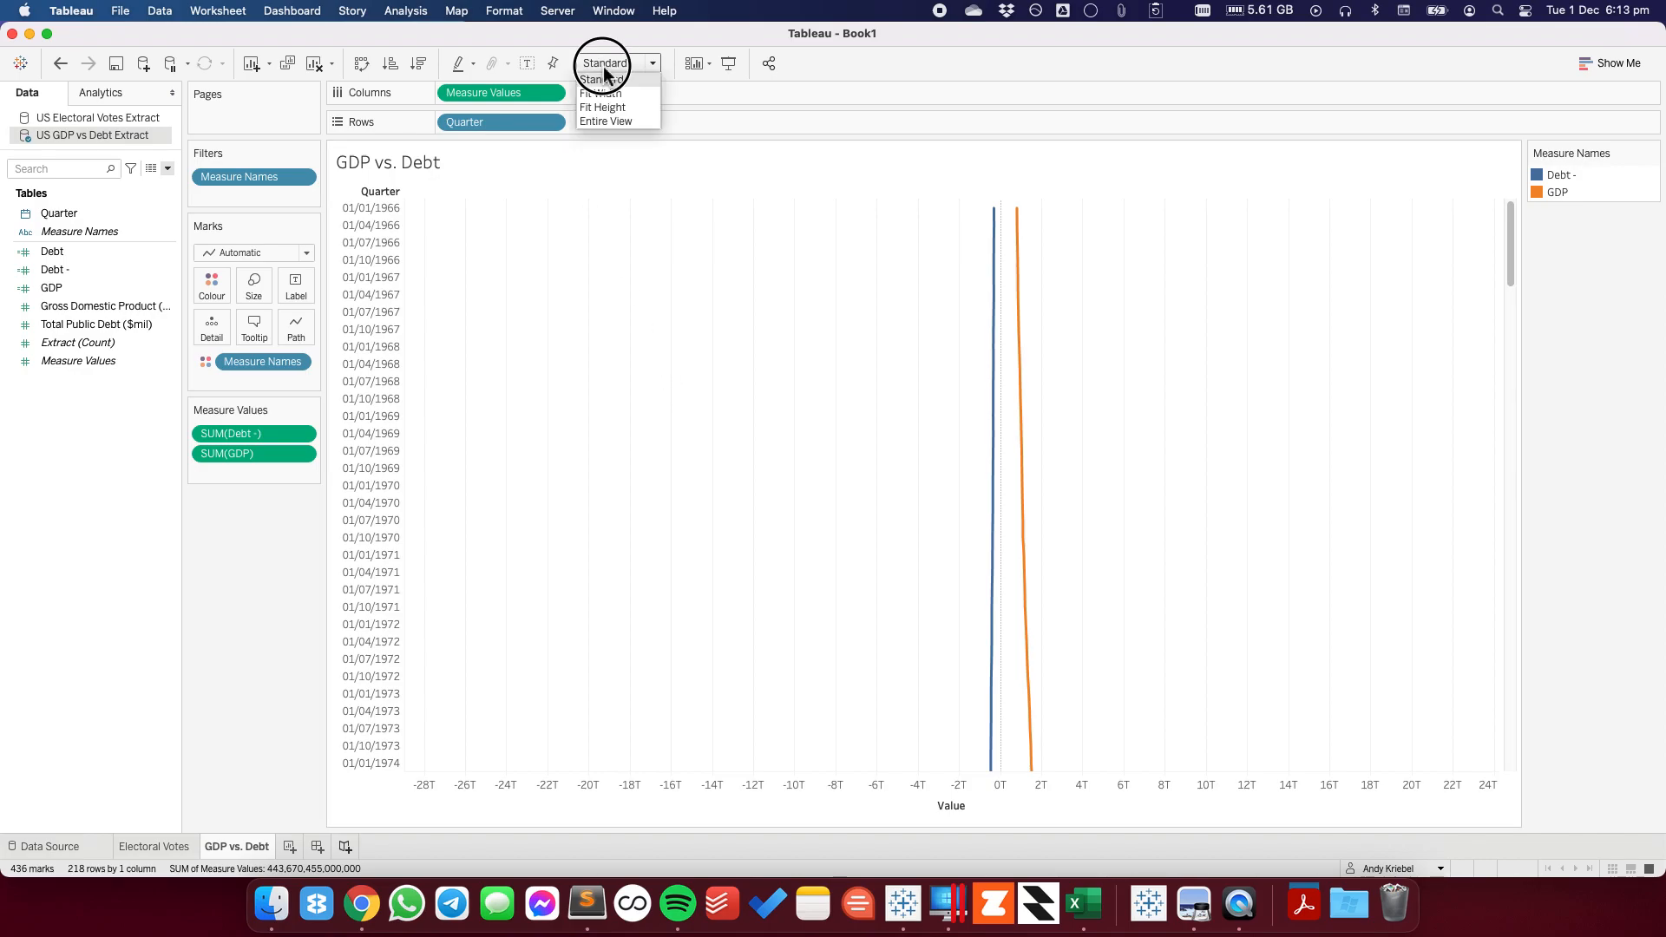
pyautogui.click(611, 121)
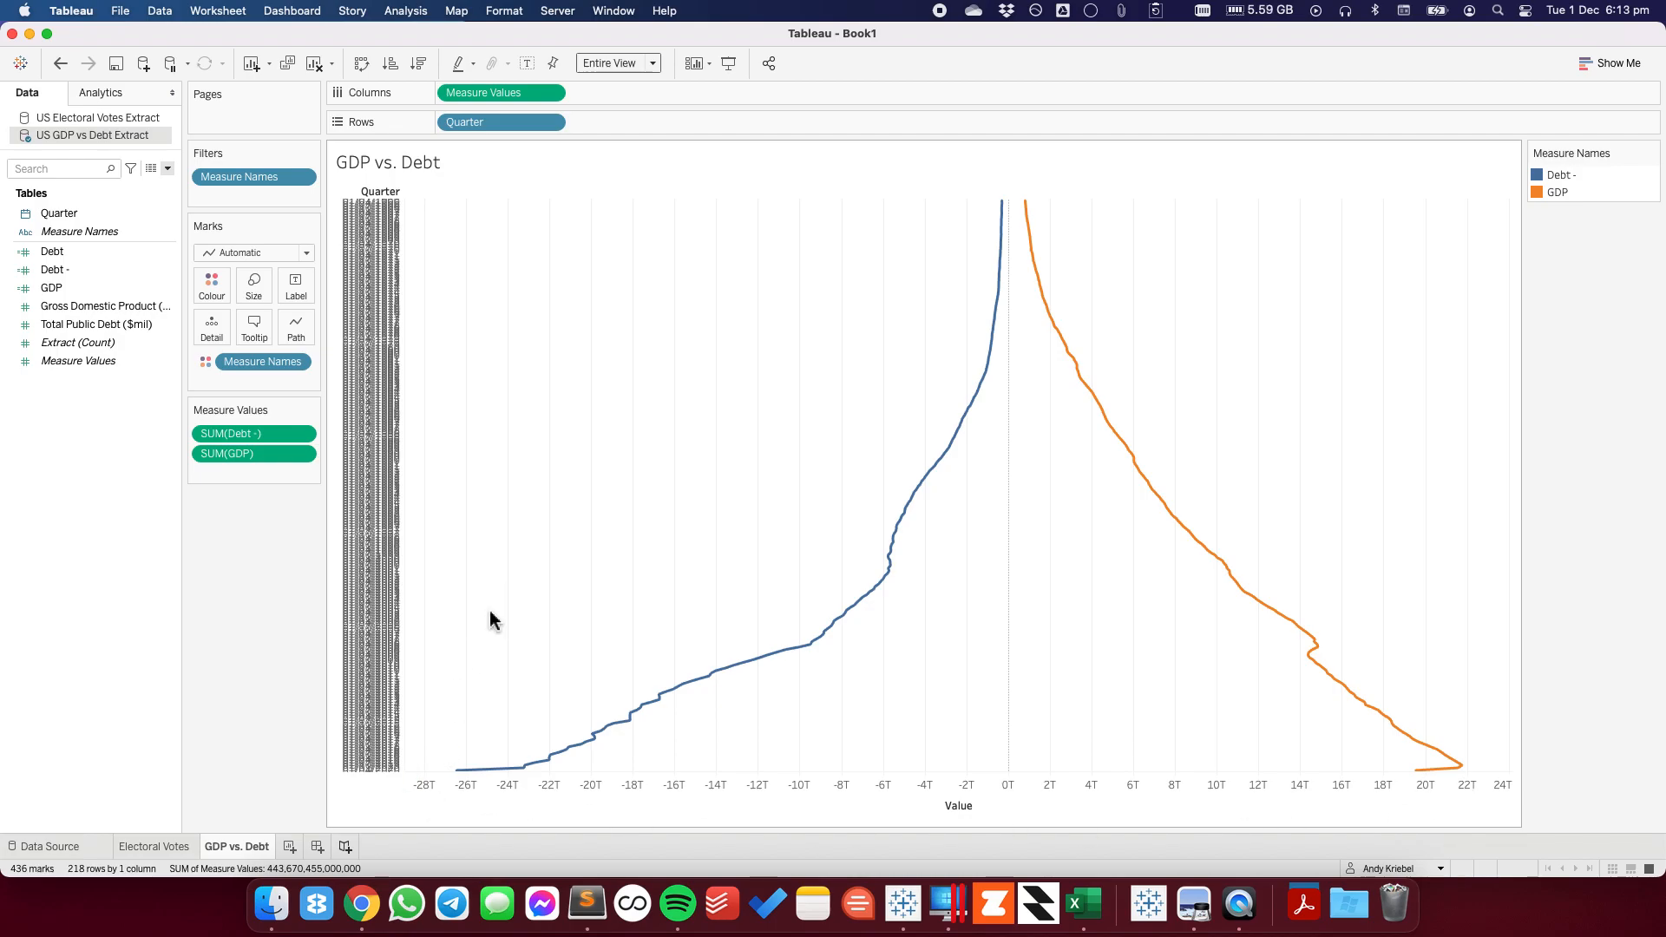
# - Format the Measure Values axis numbers as Number (Custom) with 0 decimal places and display units of Billions (B)
pyautogui.rightClick(495, 95)
pyautogui.click(531, 200)
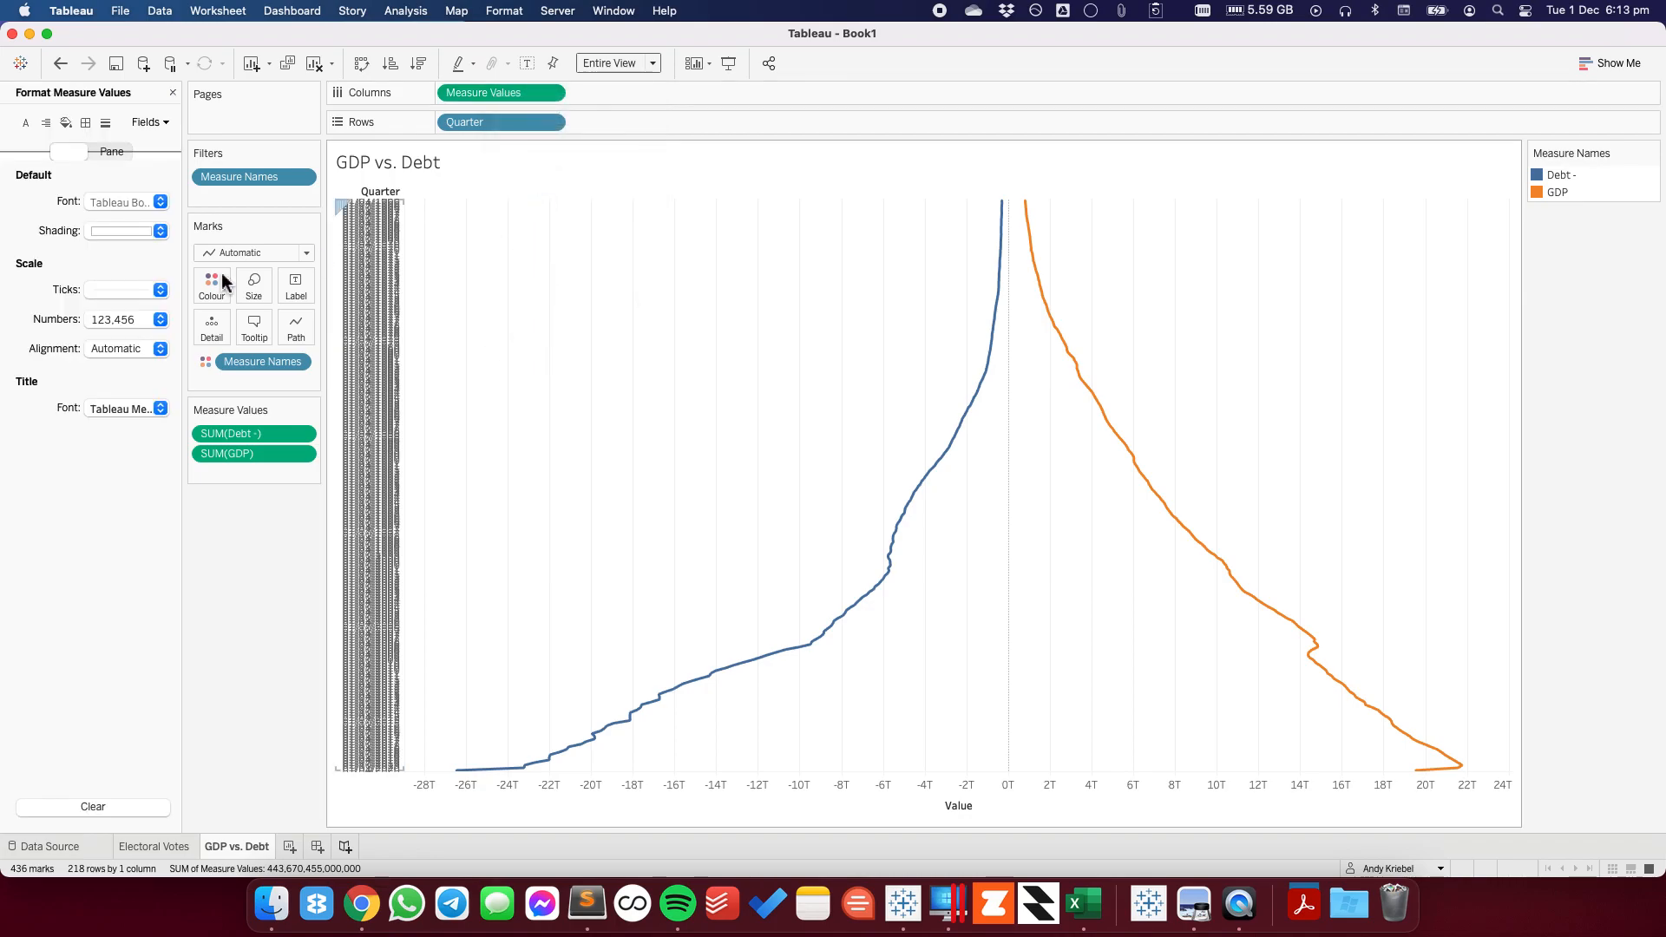
pyautogui.click(107, 321)
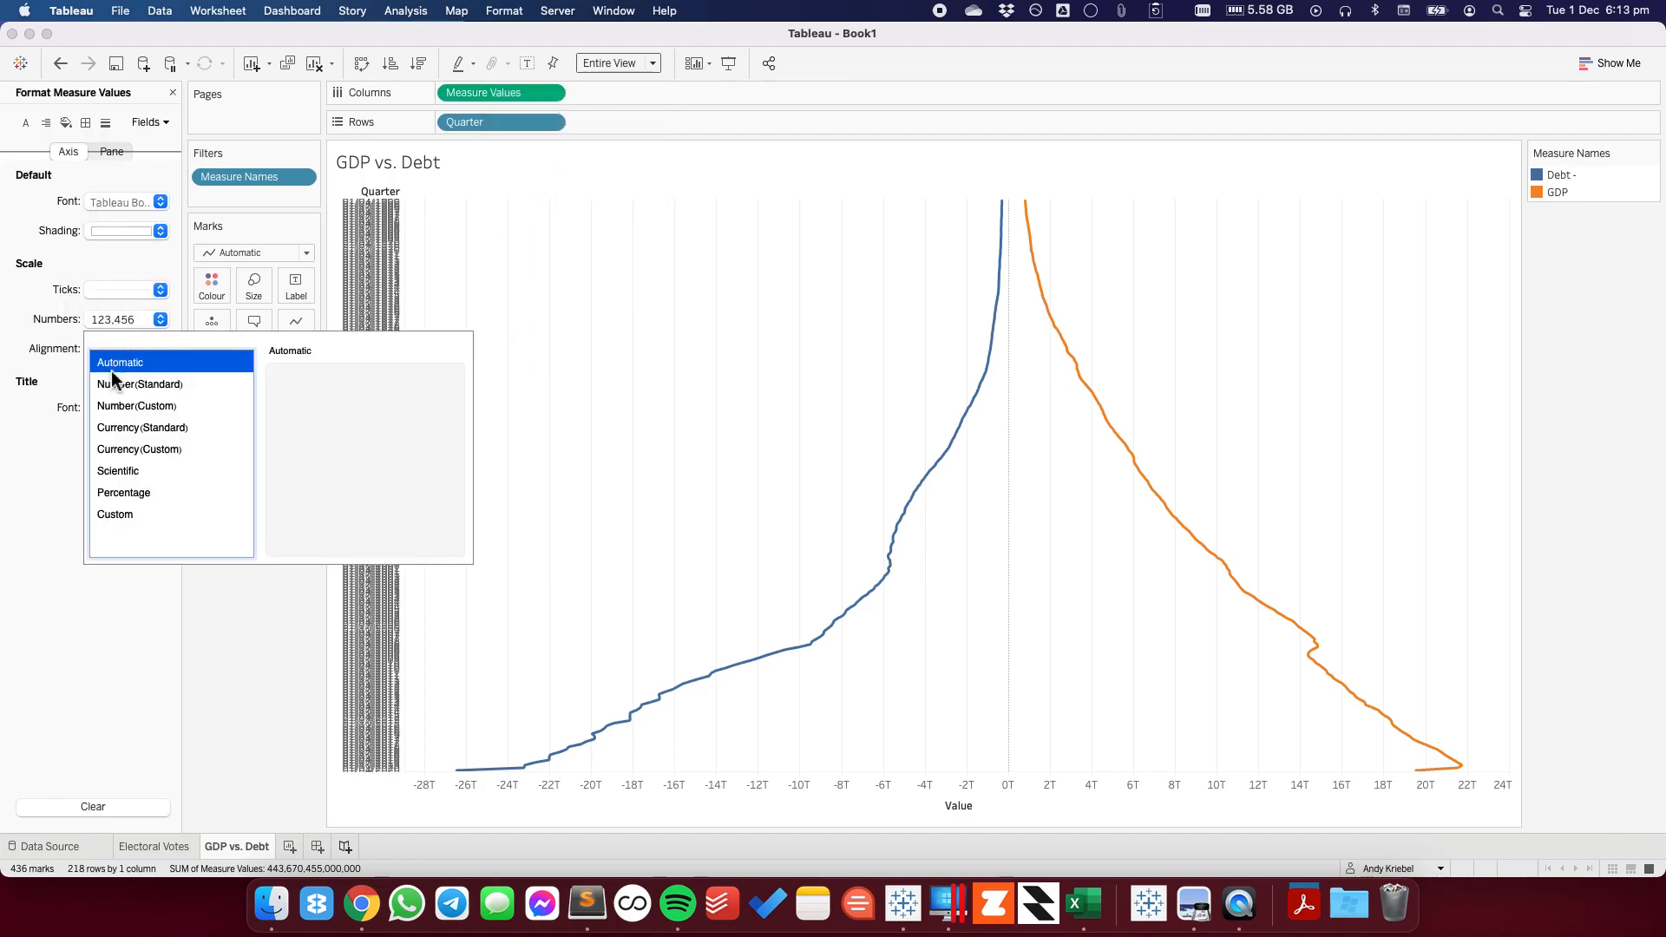
pyautogui.click(136, 405)
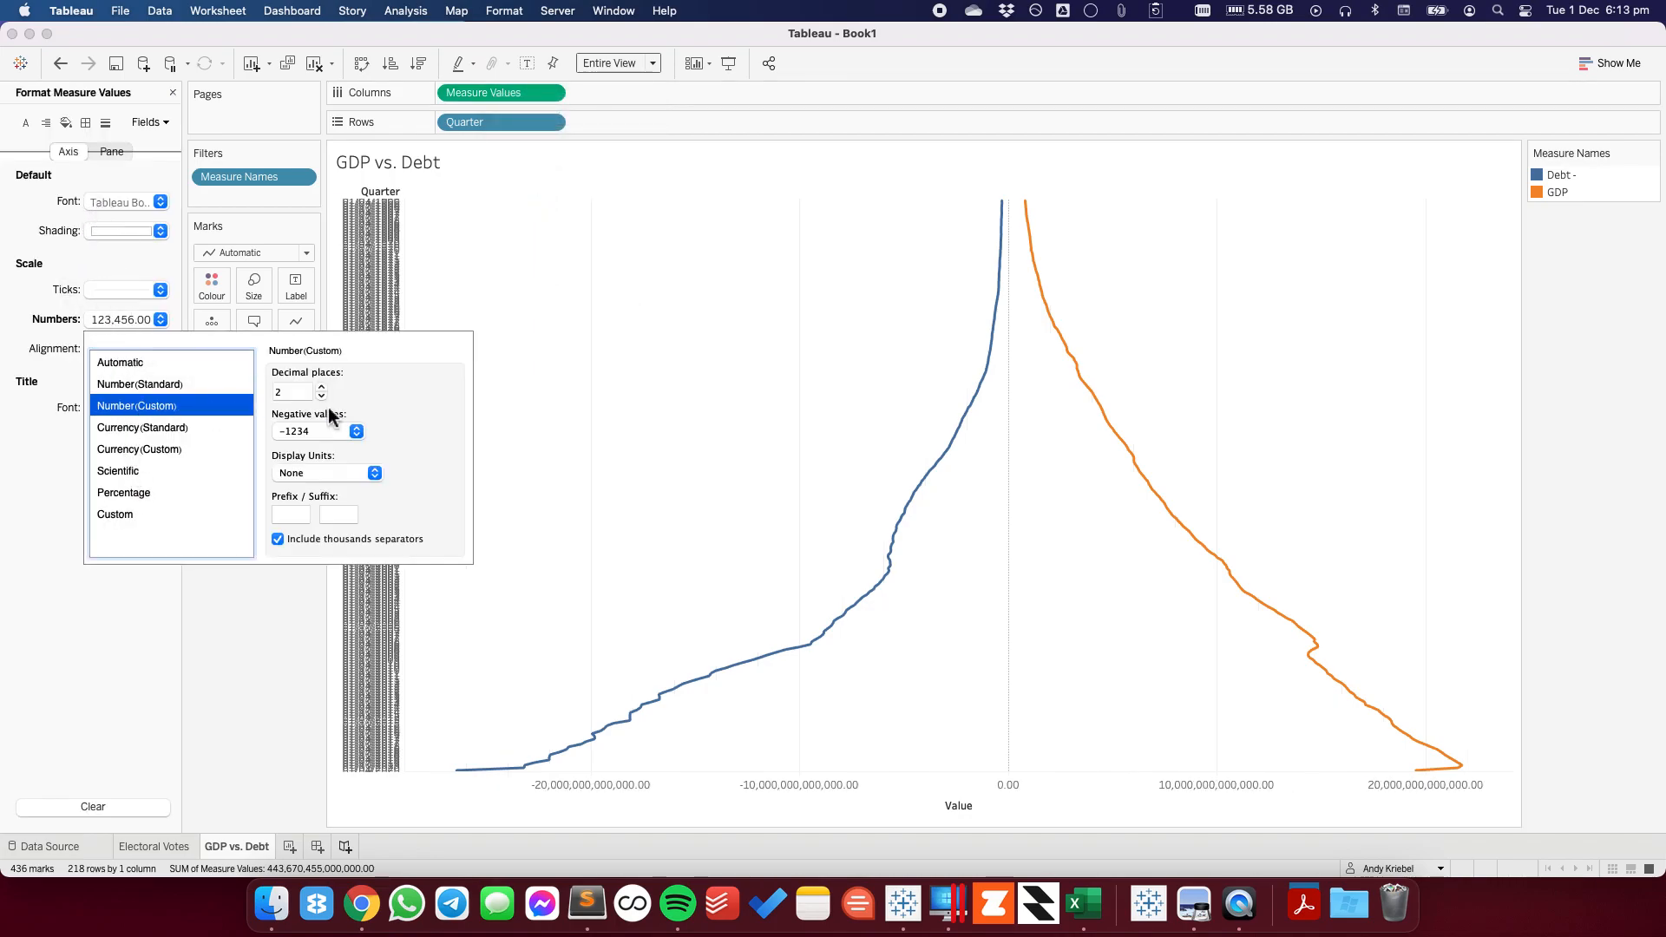
pyautogui.click(321, 397)
pyautogui.click(321, 396)
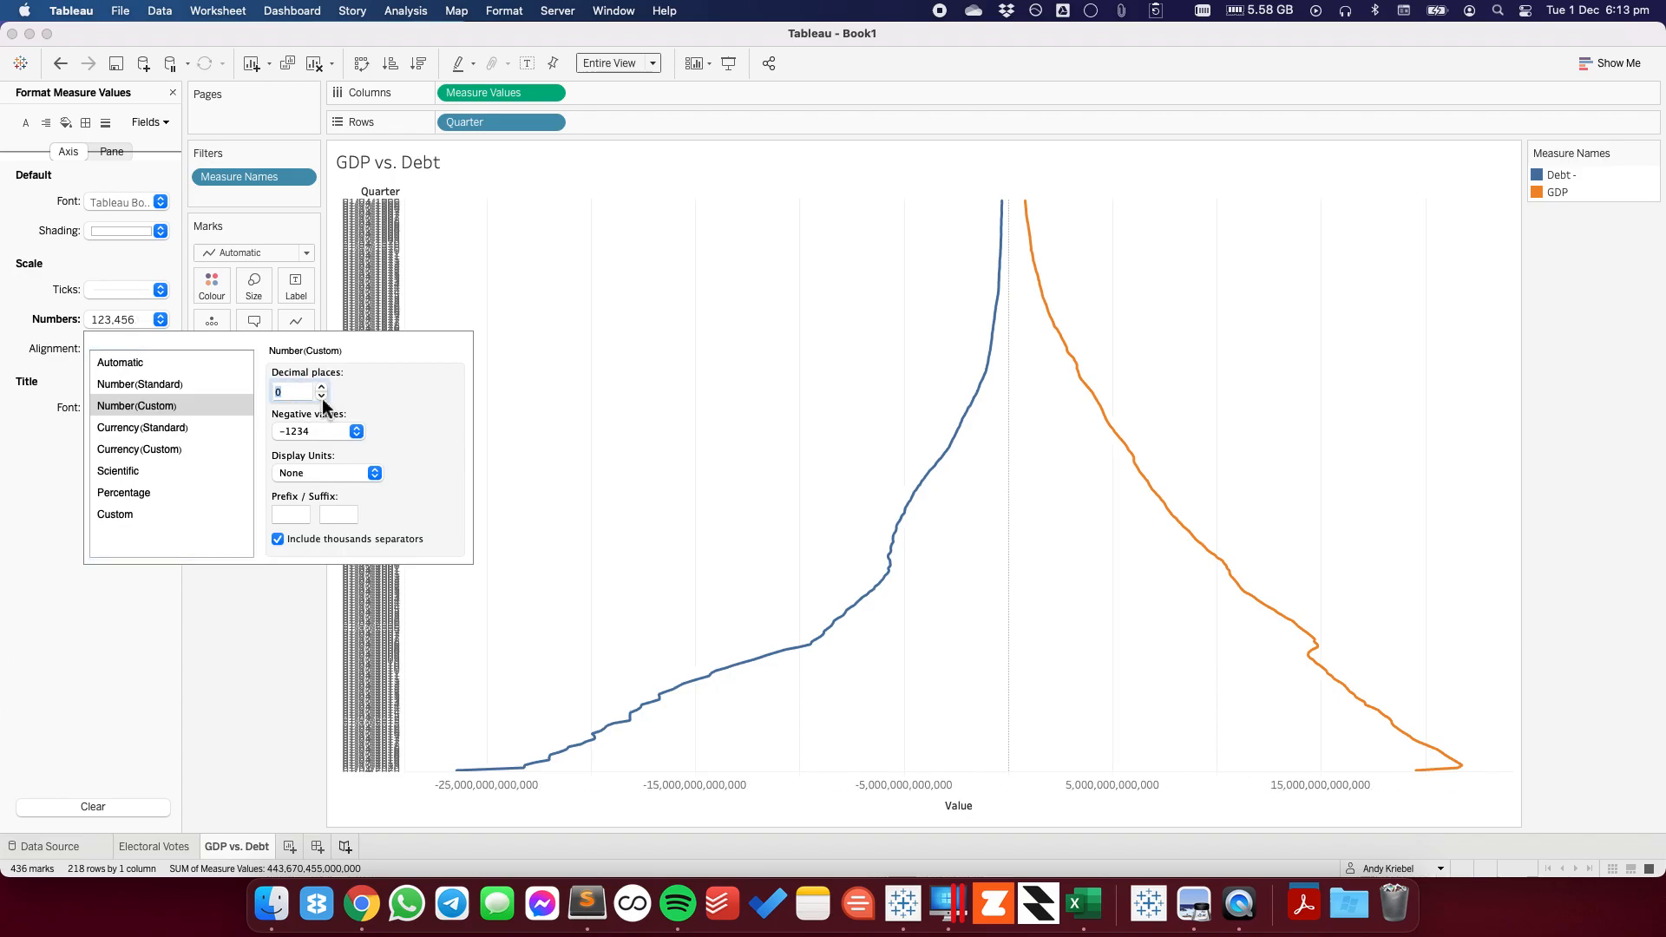
pyautogui.click(309, 476)
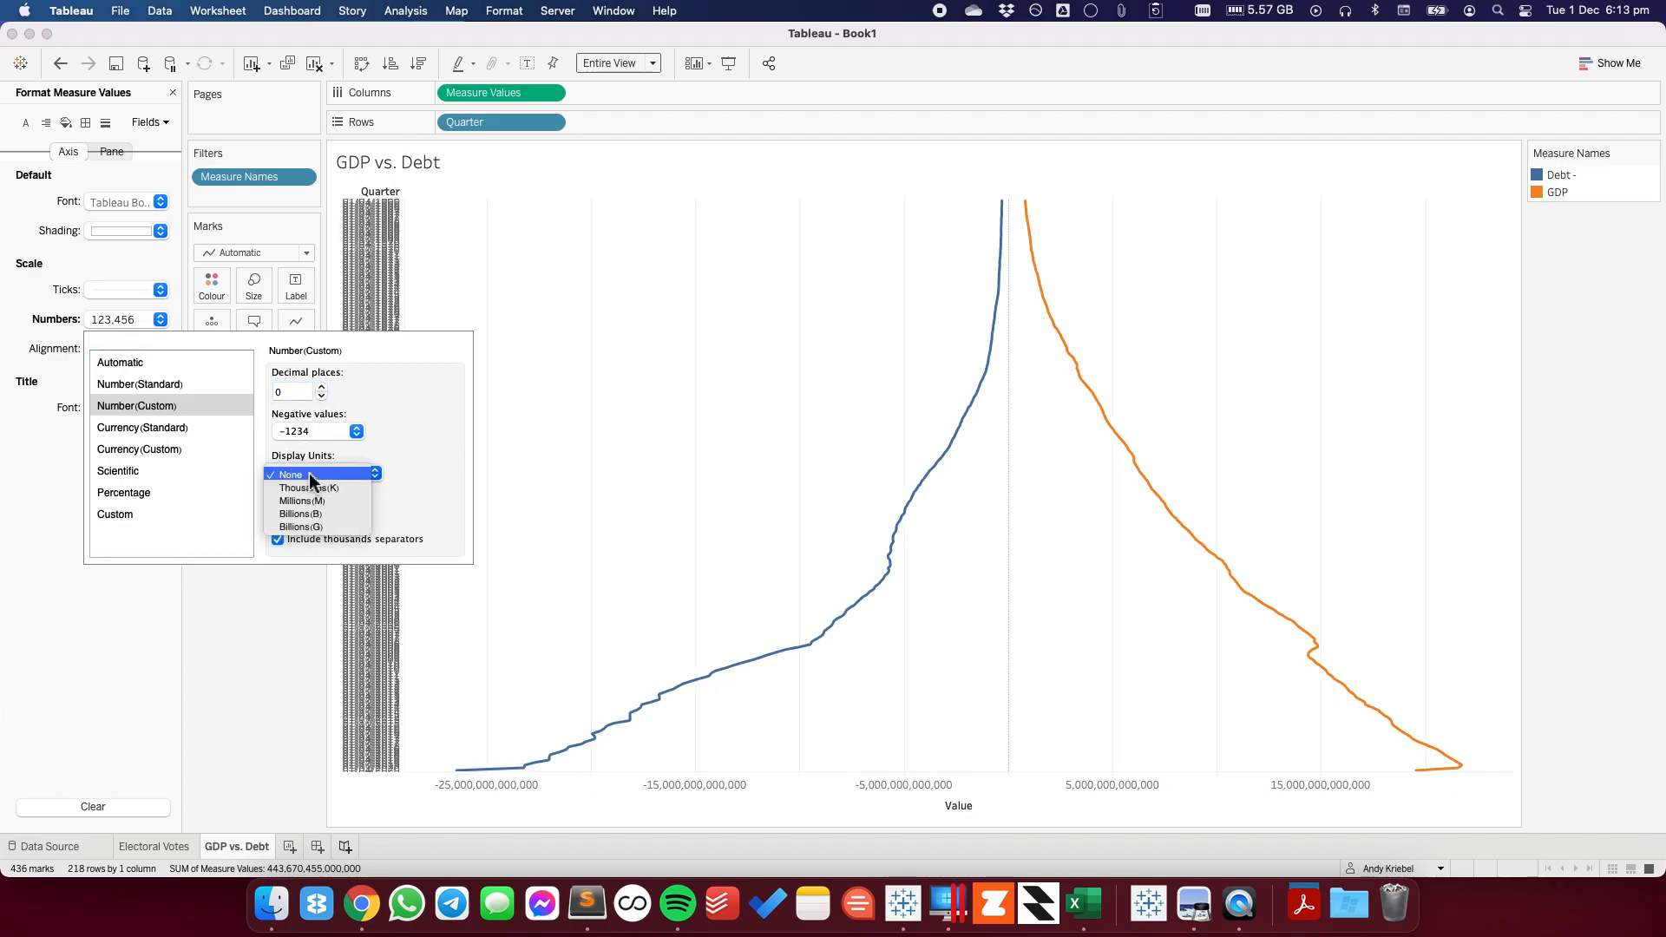
pyautogui.click(304, 517)
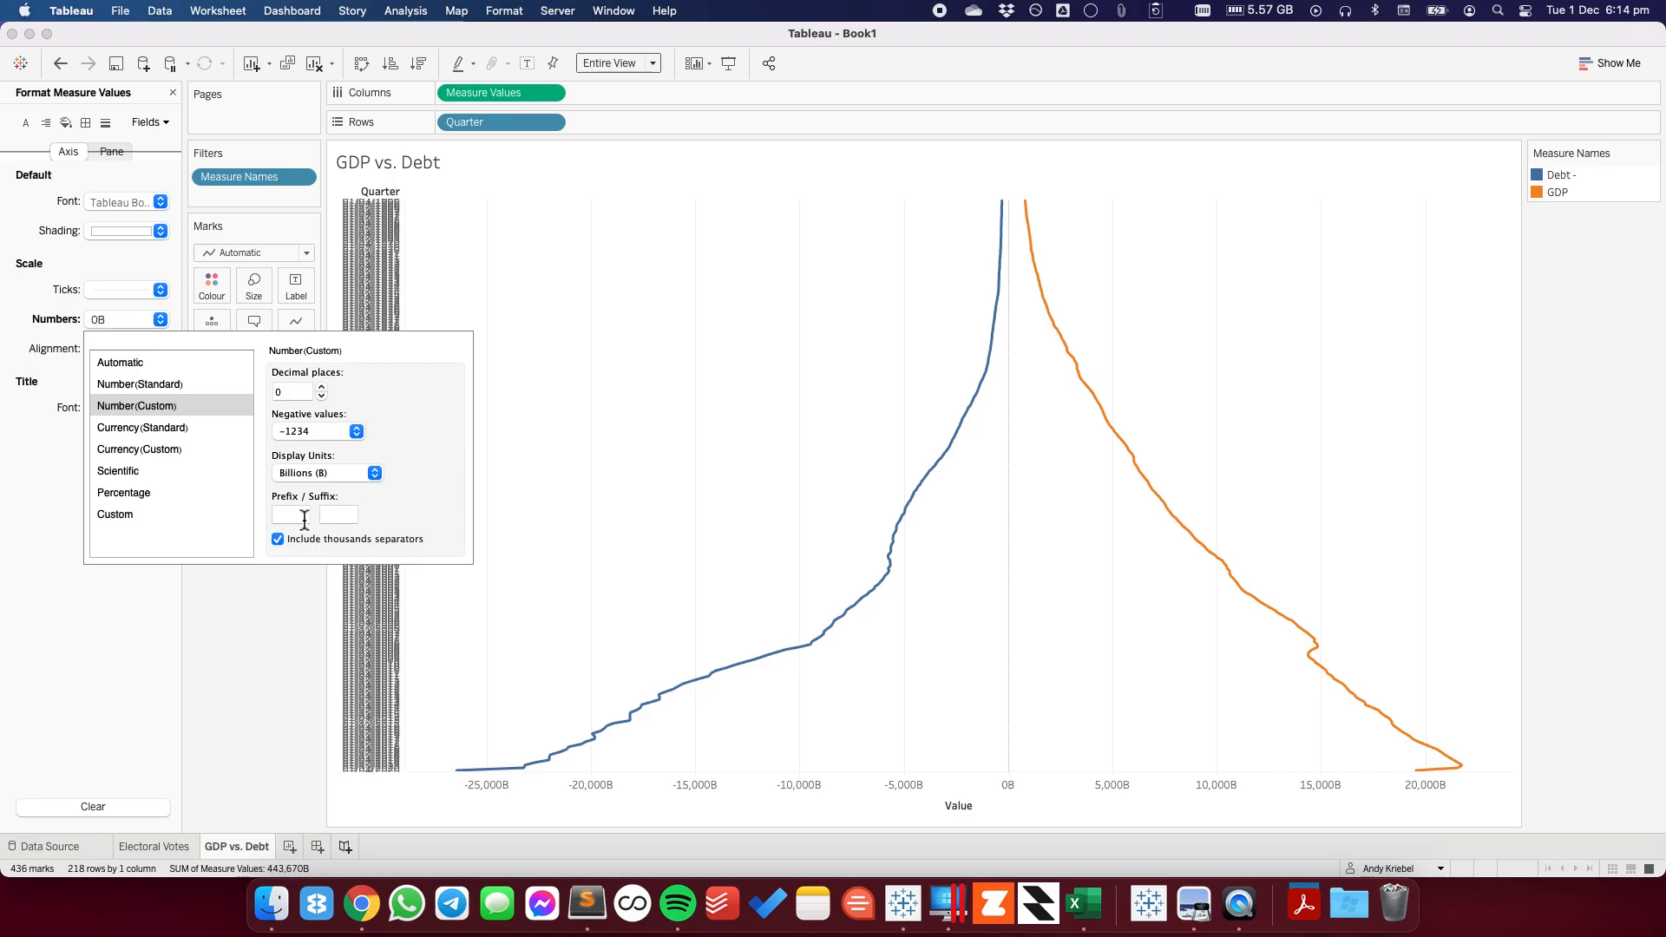
# - Change the axis numbers to the custom format #,##0,,,,T;#,##0,,,,T so both sides read as positive trillions, and close the formatting
pyautogui.click(135, 515)
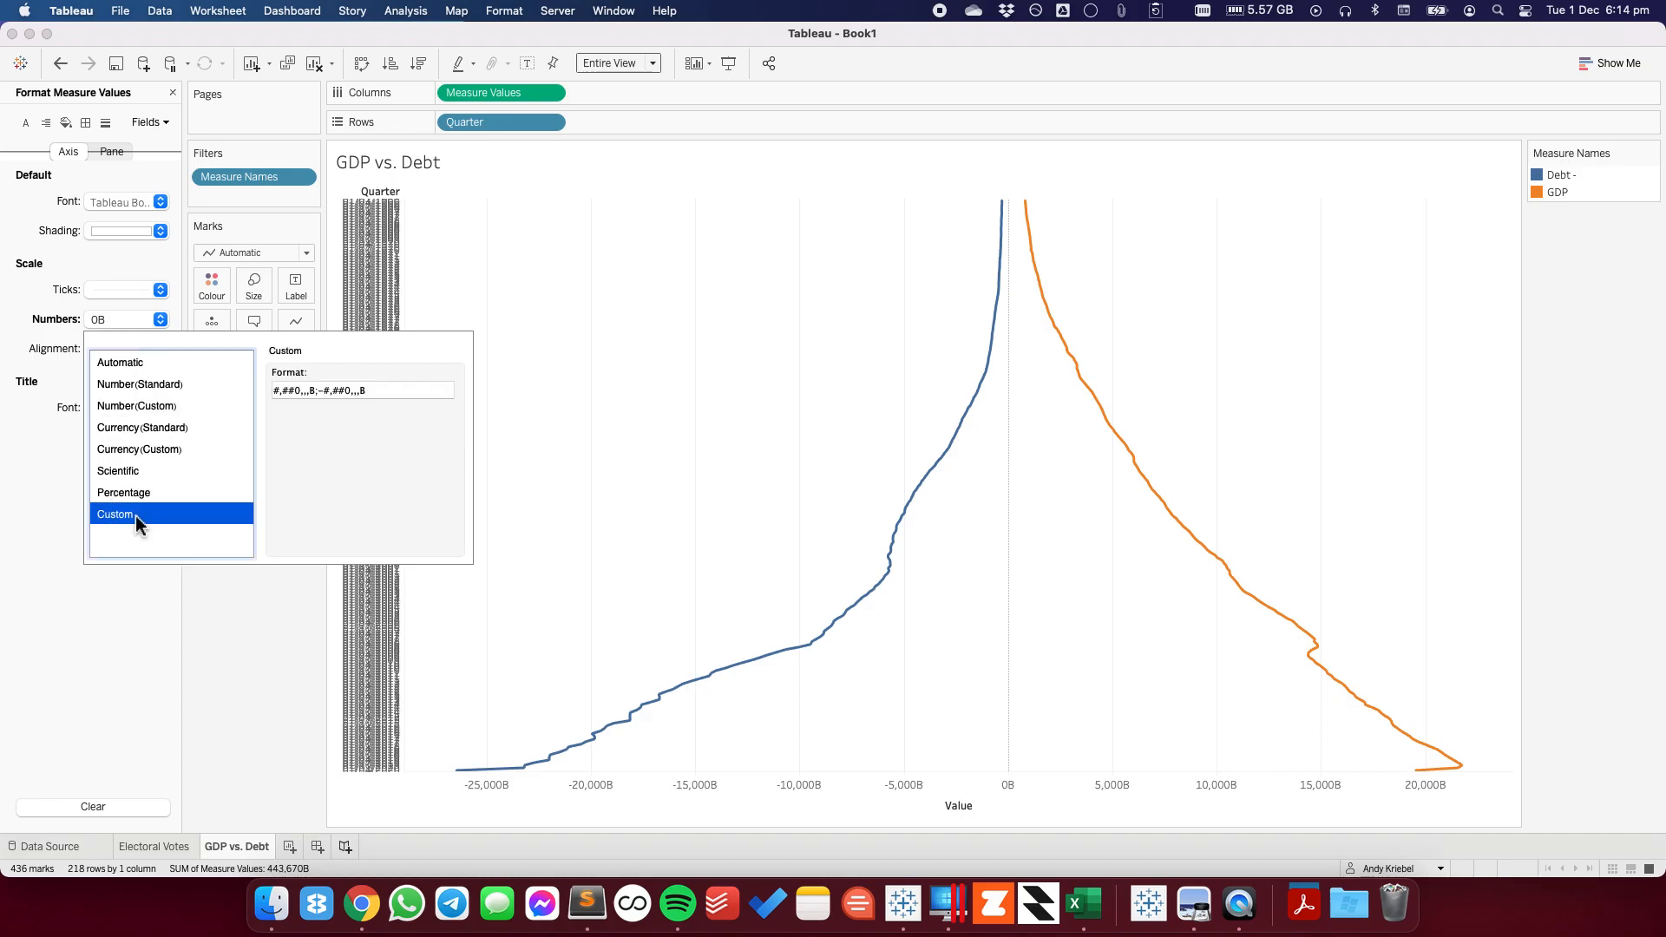
pyautogui.click(302, 391)
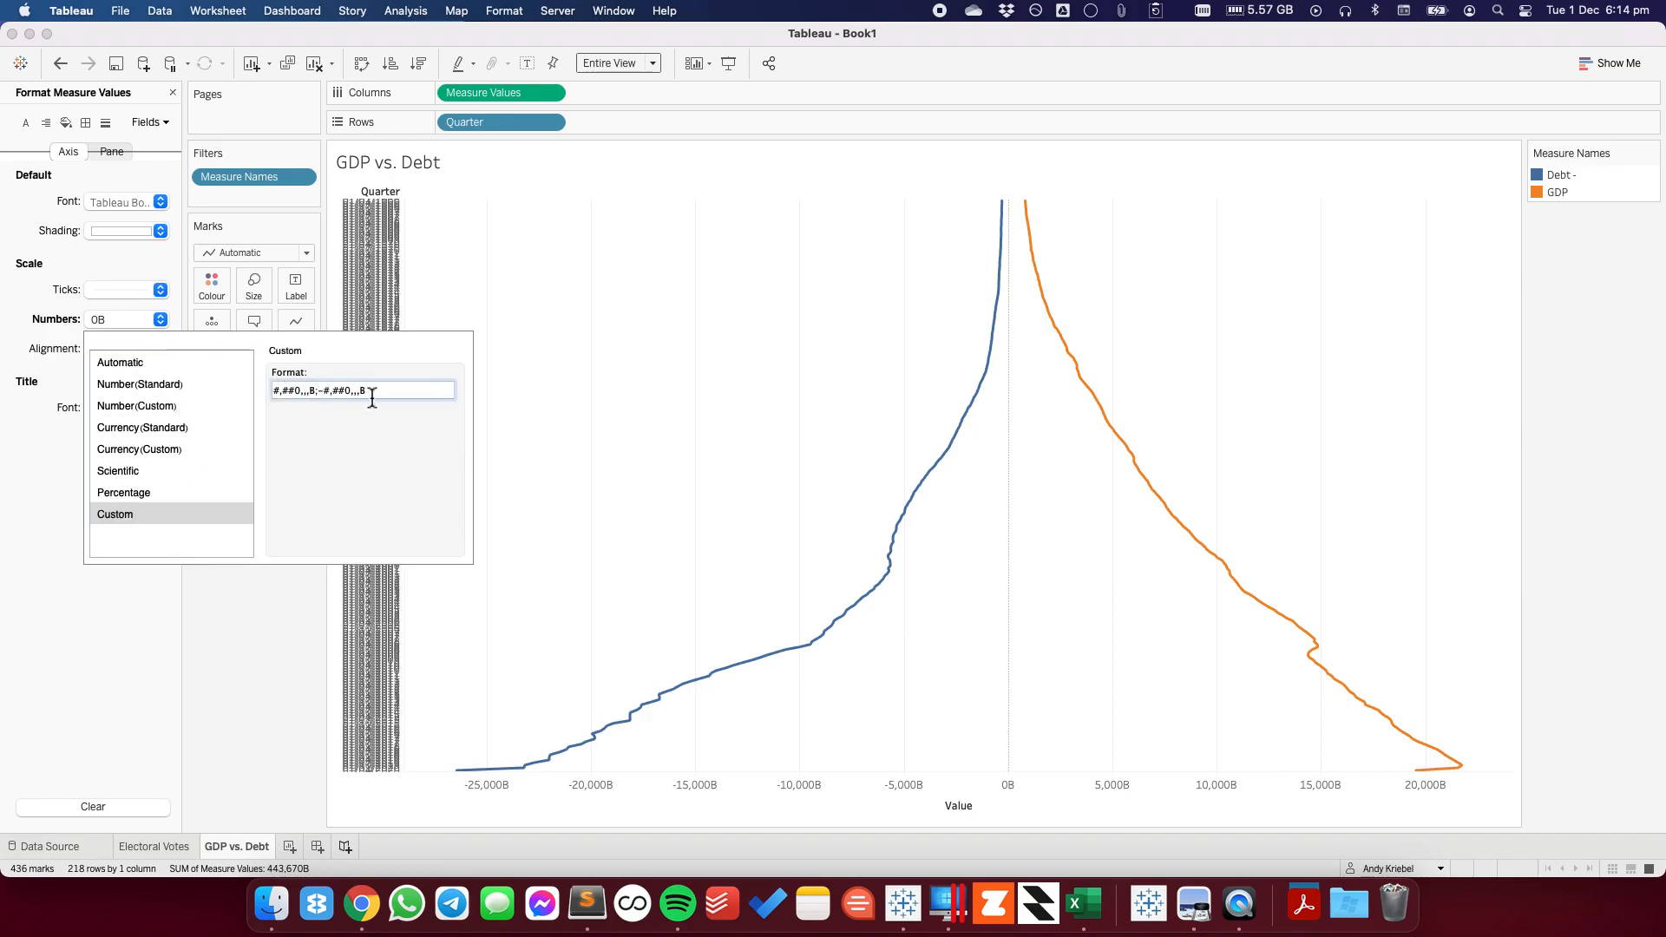
pyautogui.write(',')
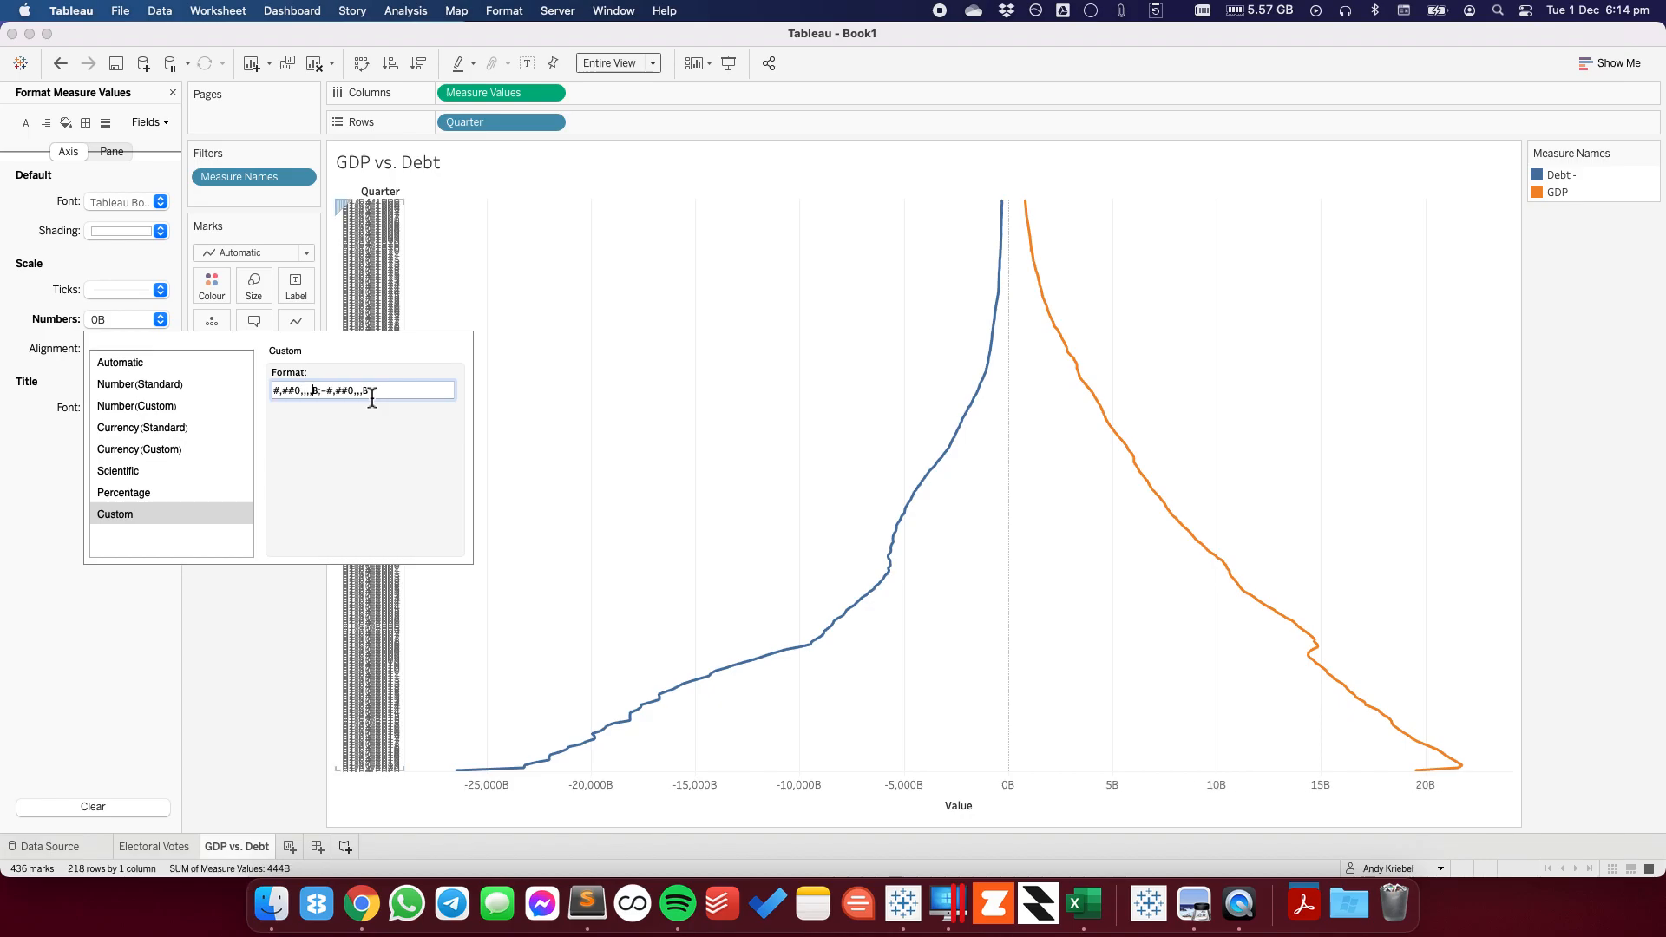
pyautogui.write('T')
pyautogui.write(',##0,')
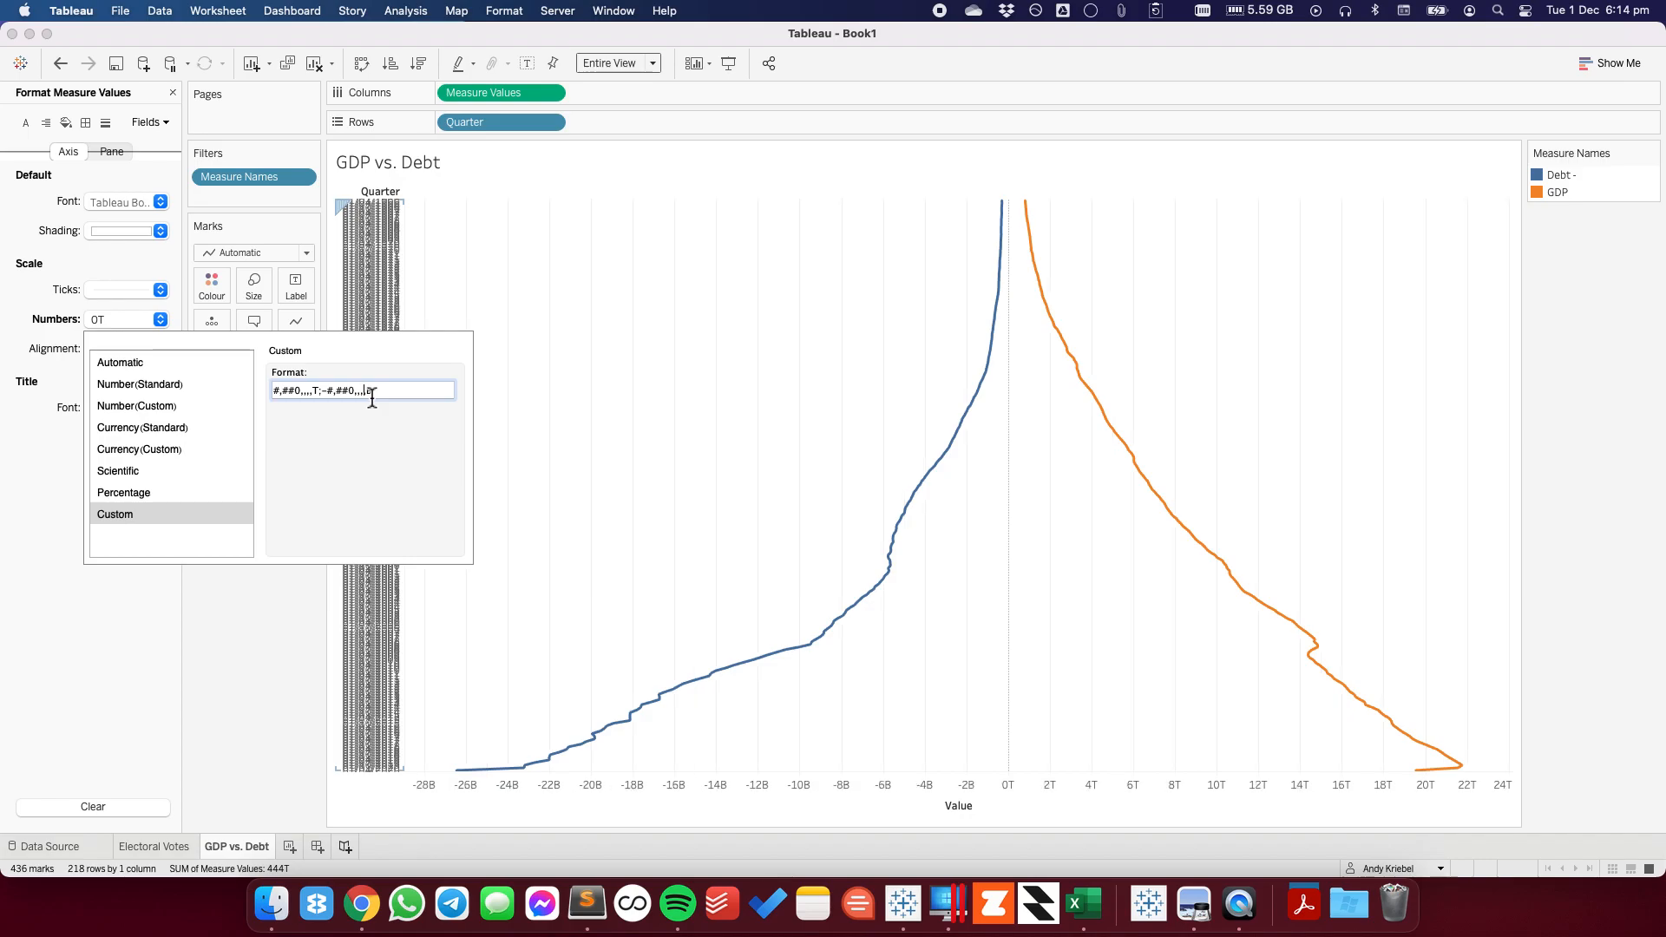
pyautogui.write('T')
pyautogui.click(328, 392)
pyautogui.press('BackSpace')
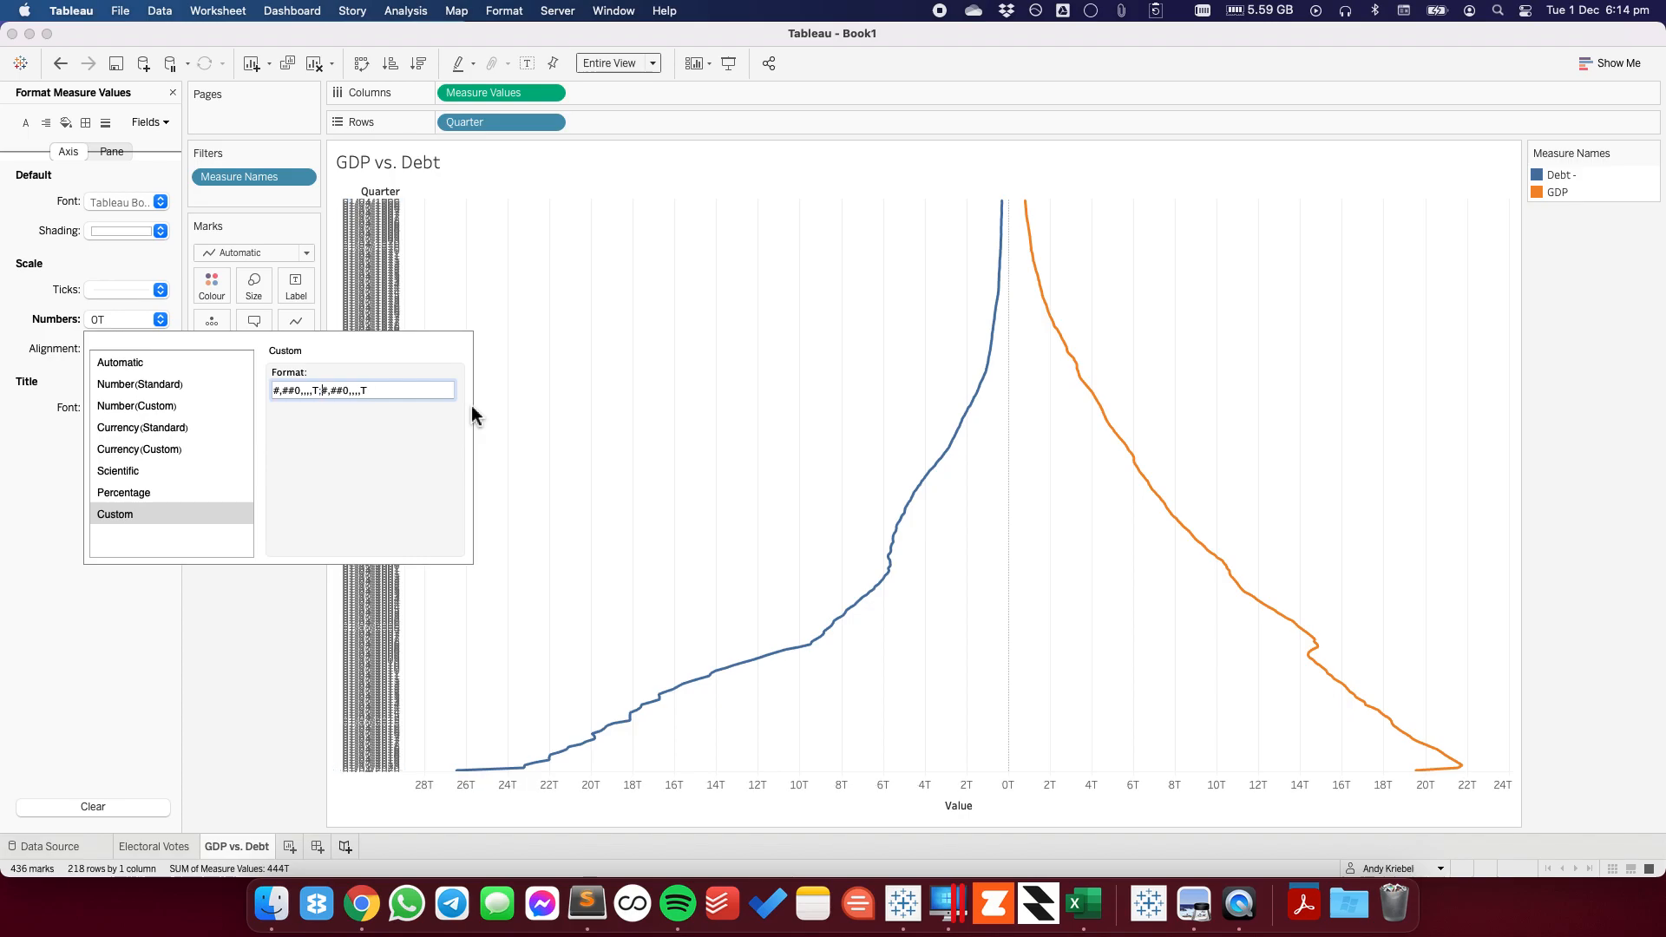
pyautogui.click(558, 483)
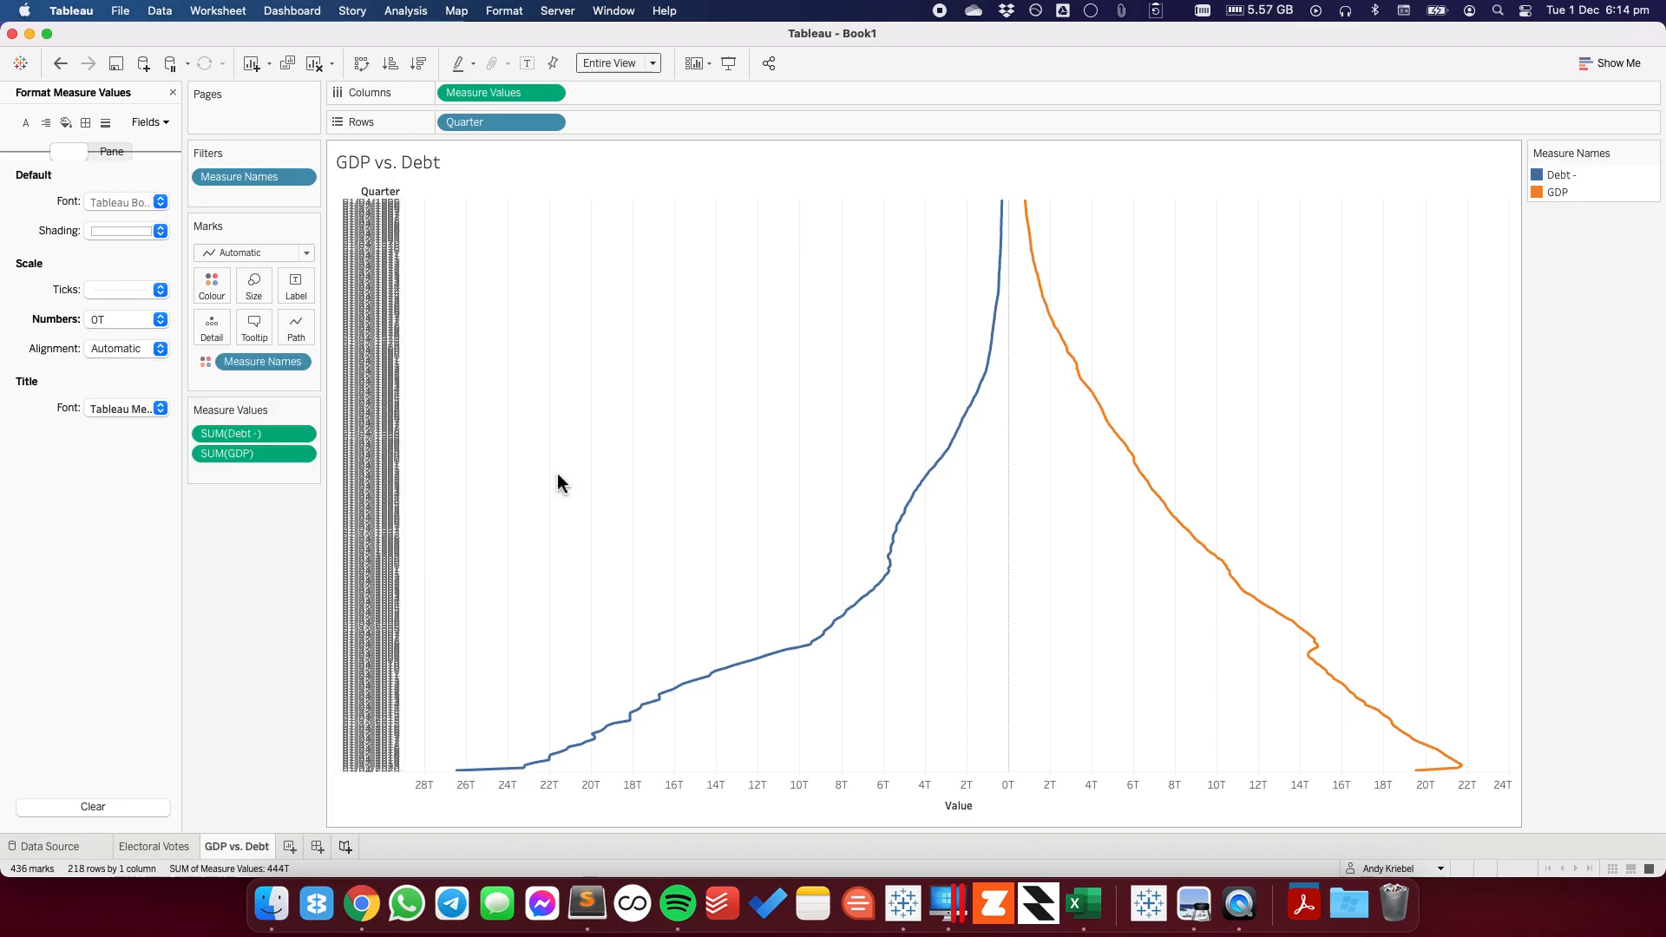
pyautogui.click(173, 93)
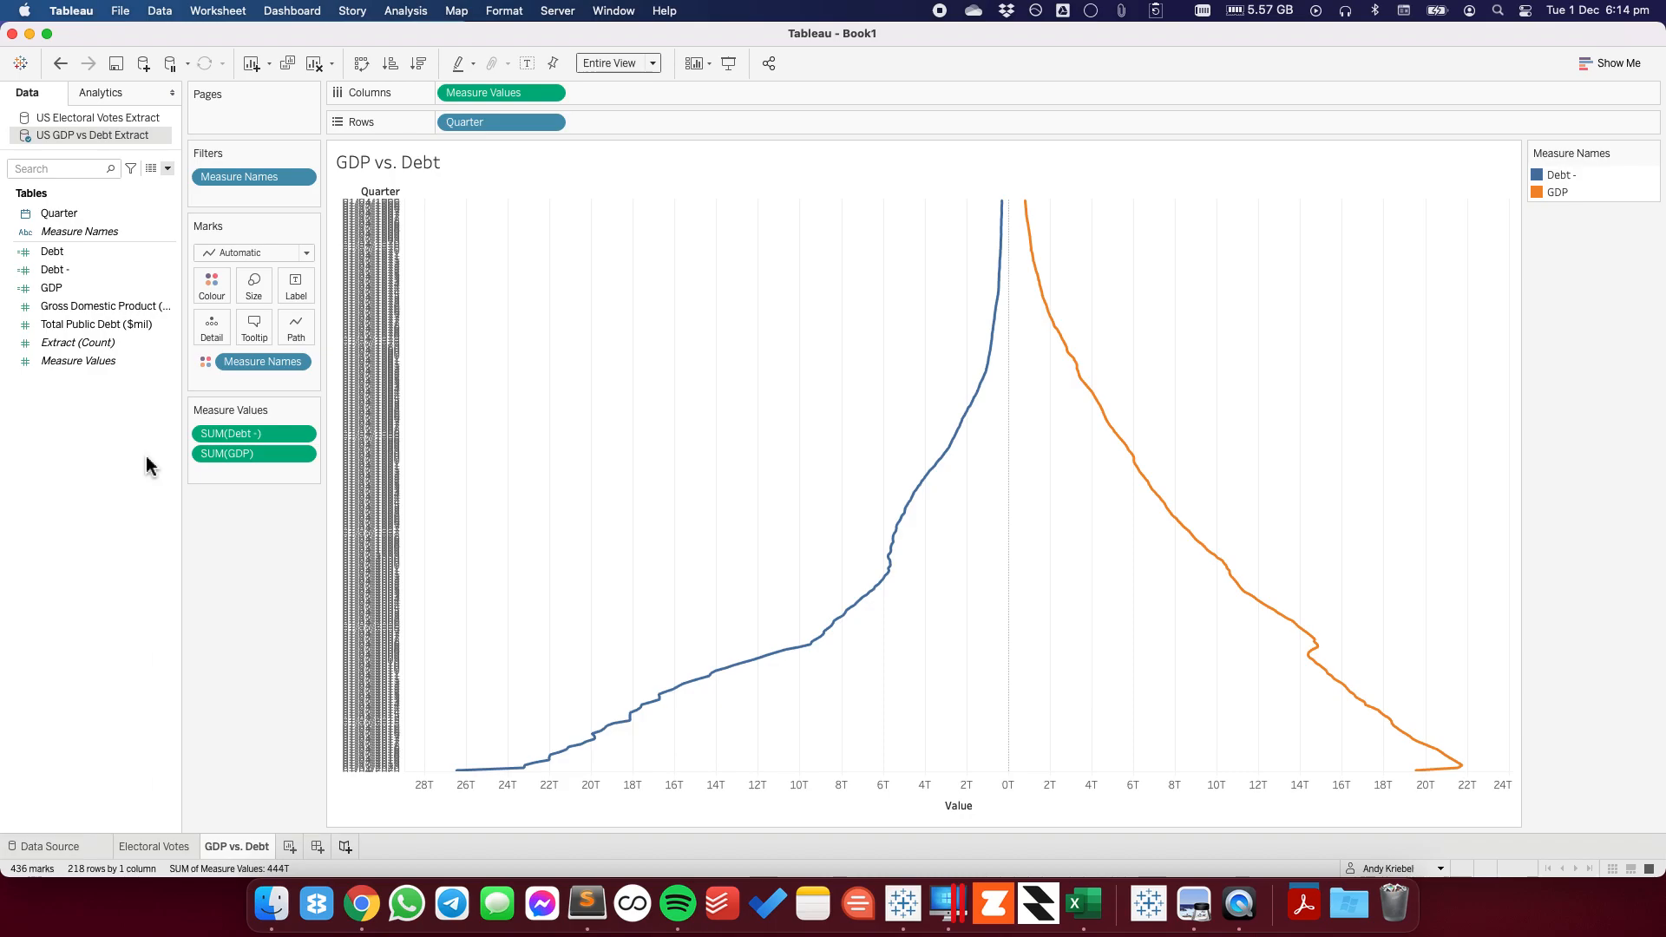
# - Change the mark type of the GDP vs. Debt chart to Bar
pyautogui.click(226, 253)
pyautogui.click(224, 310)
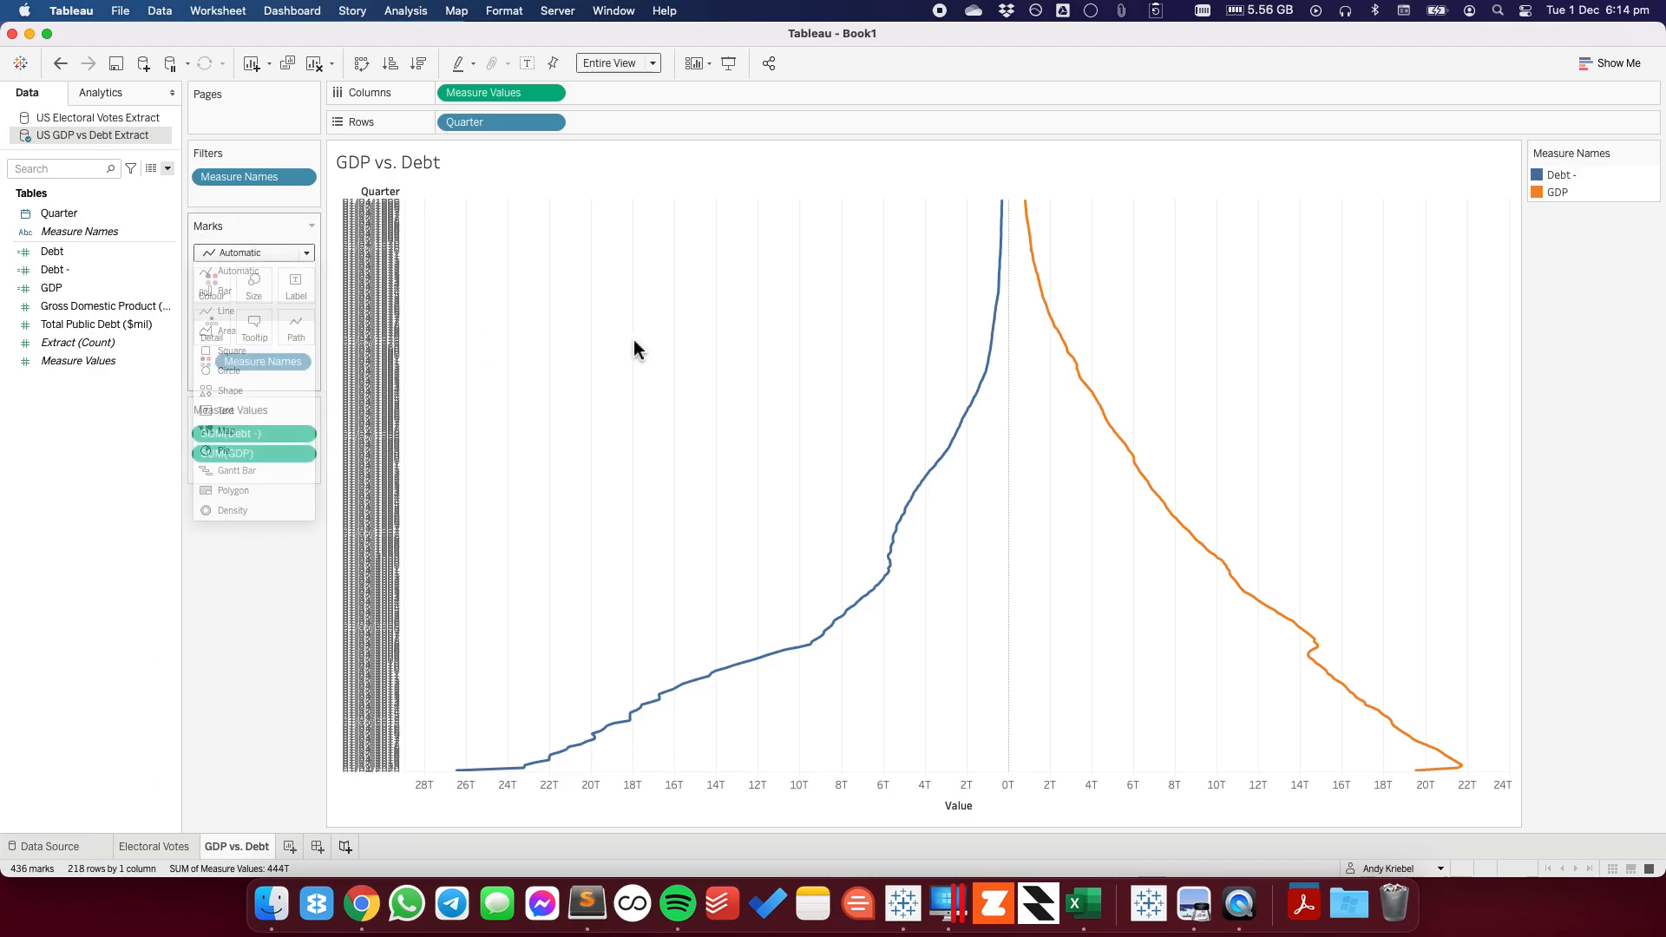
pyautogui.click(248, 254)
pyautogui.click(239, 289)
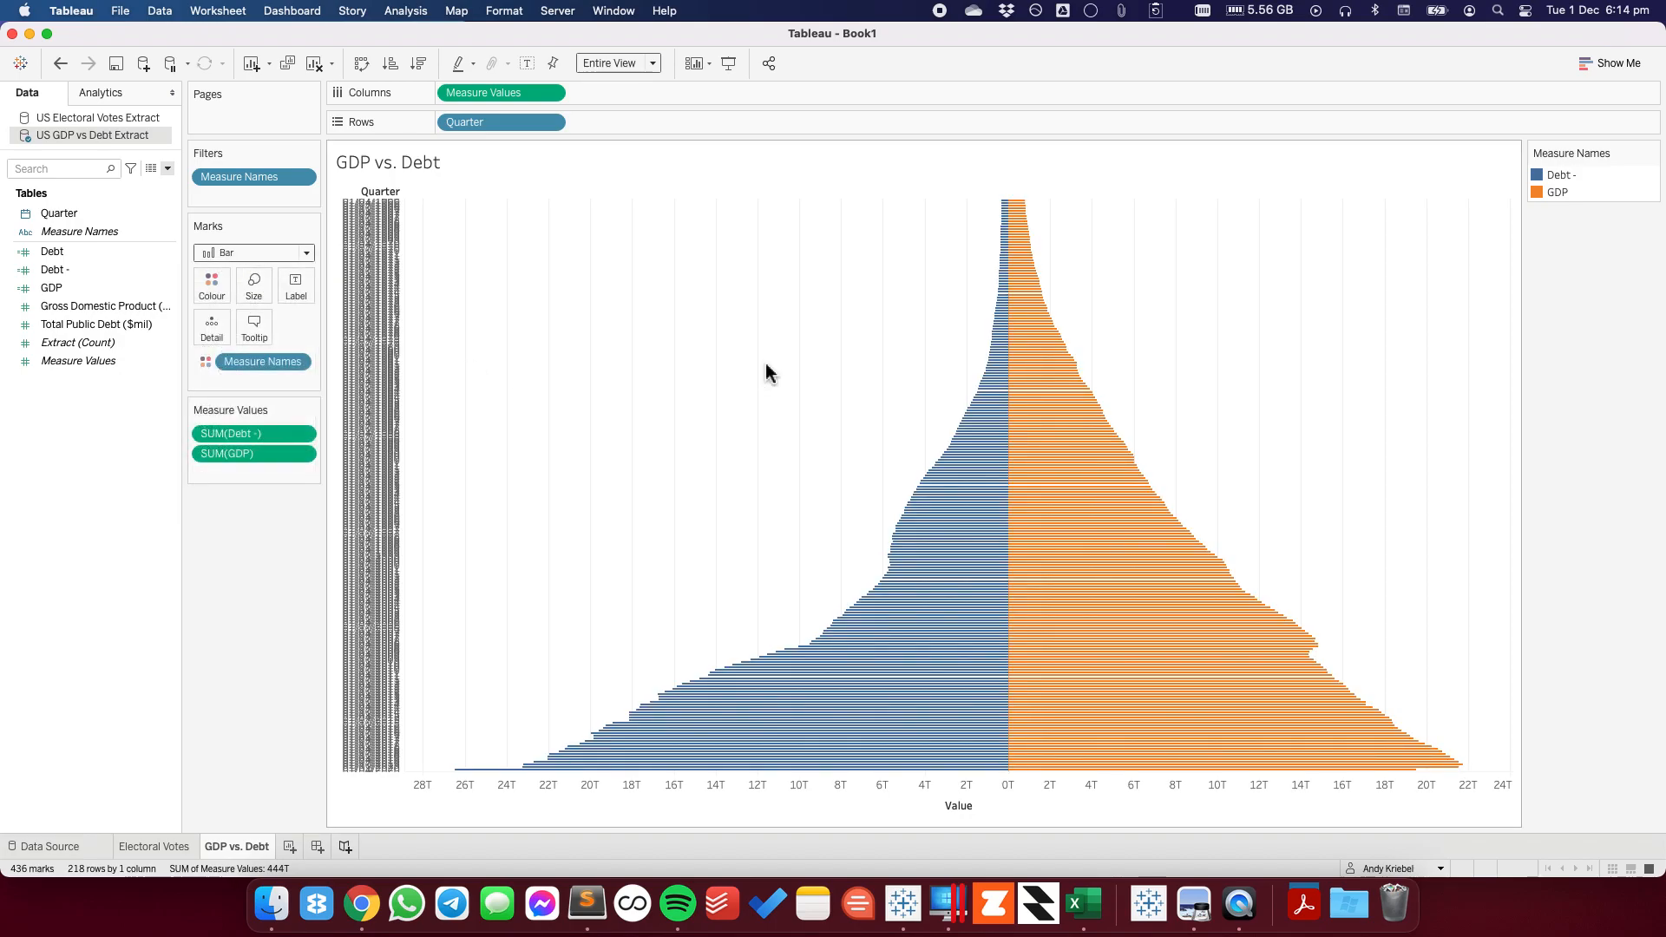
# - Create a calculated field named "Max" and begin its formula with IF WINDOW_MAX(SUM([Debt]))
pyautogui.rightClick(92, 440)
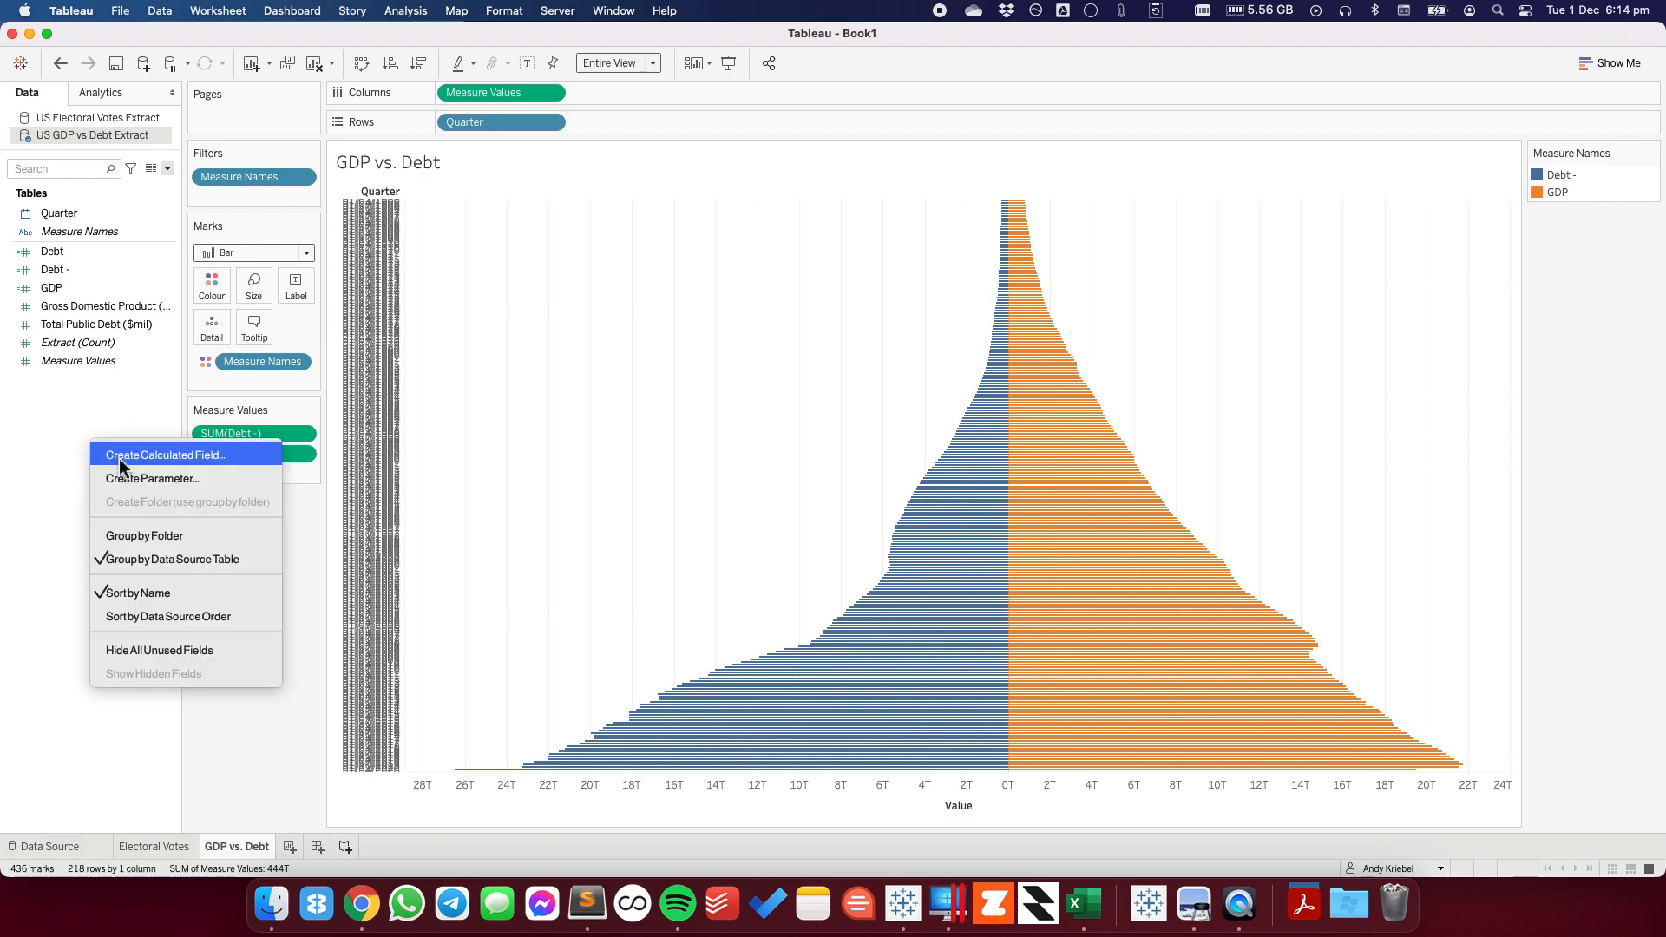
pyautogui.click(122, 452)
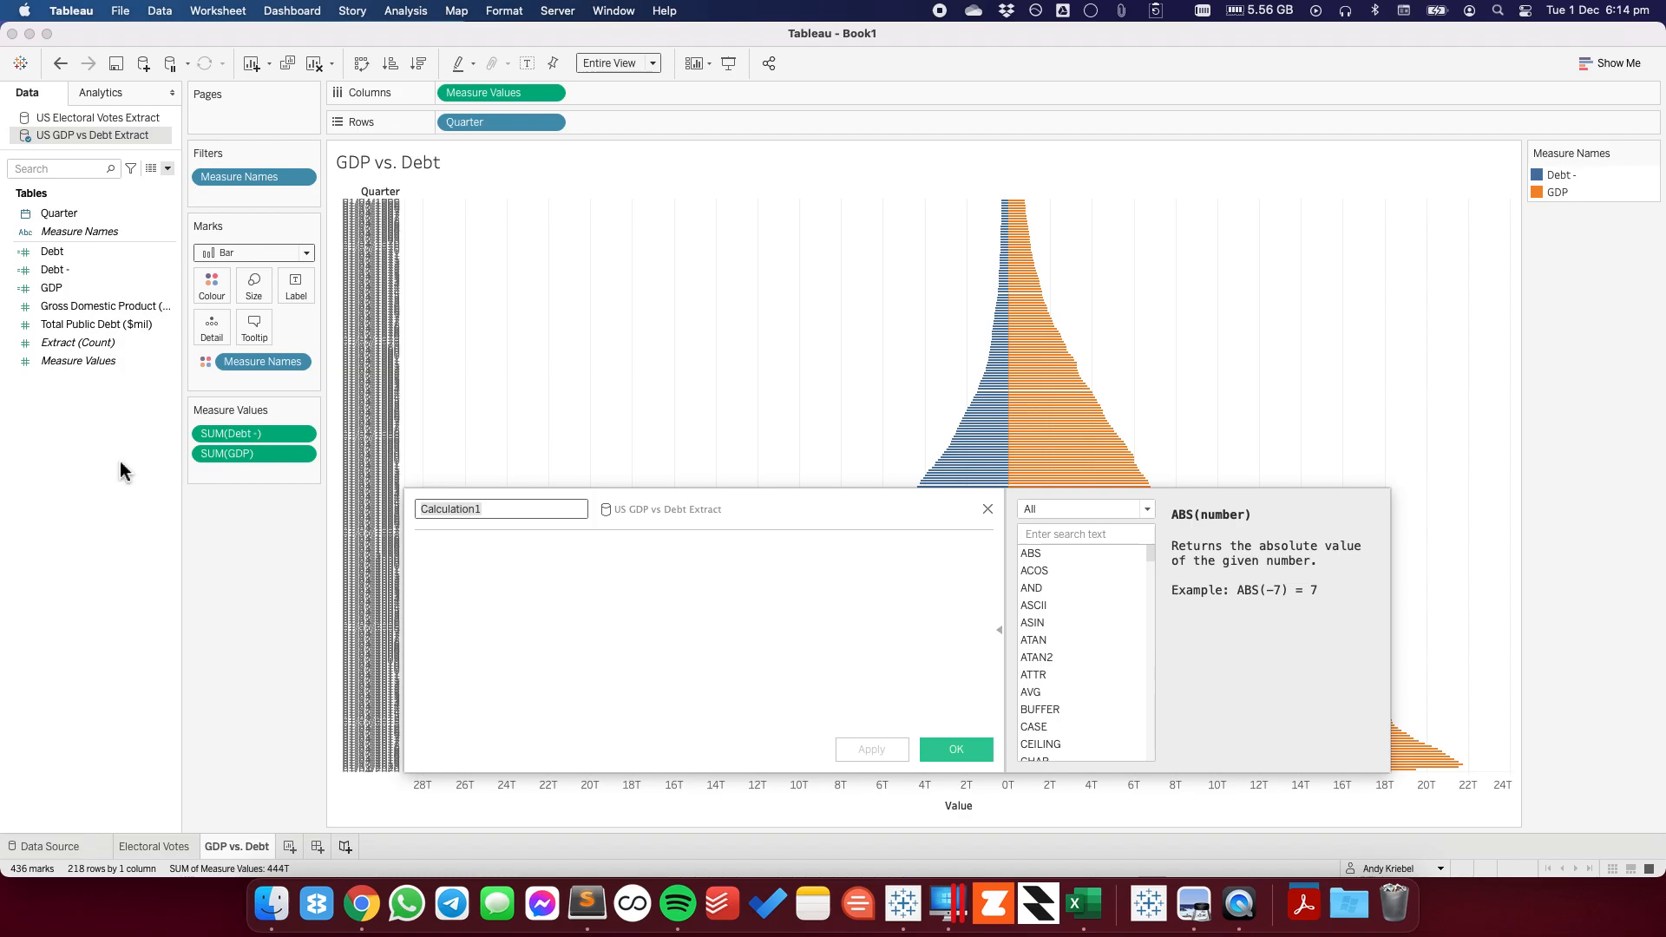
pyautogui.write('Max')
pyautogui.press('Tab')
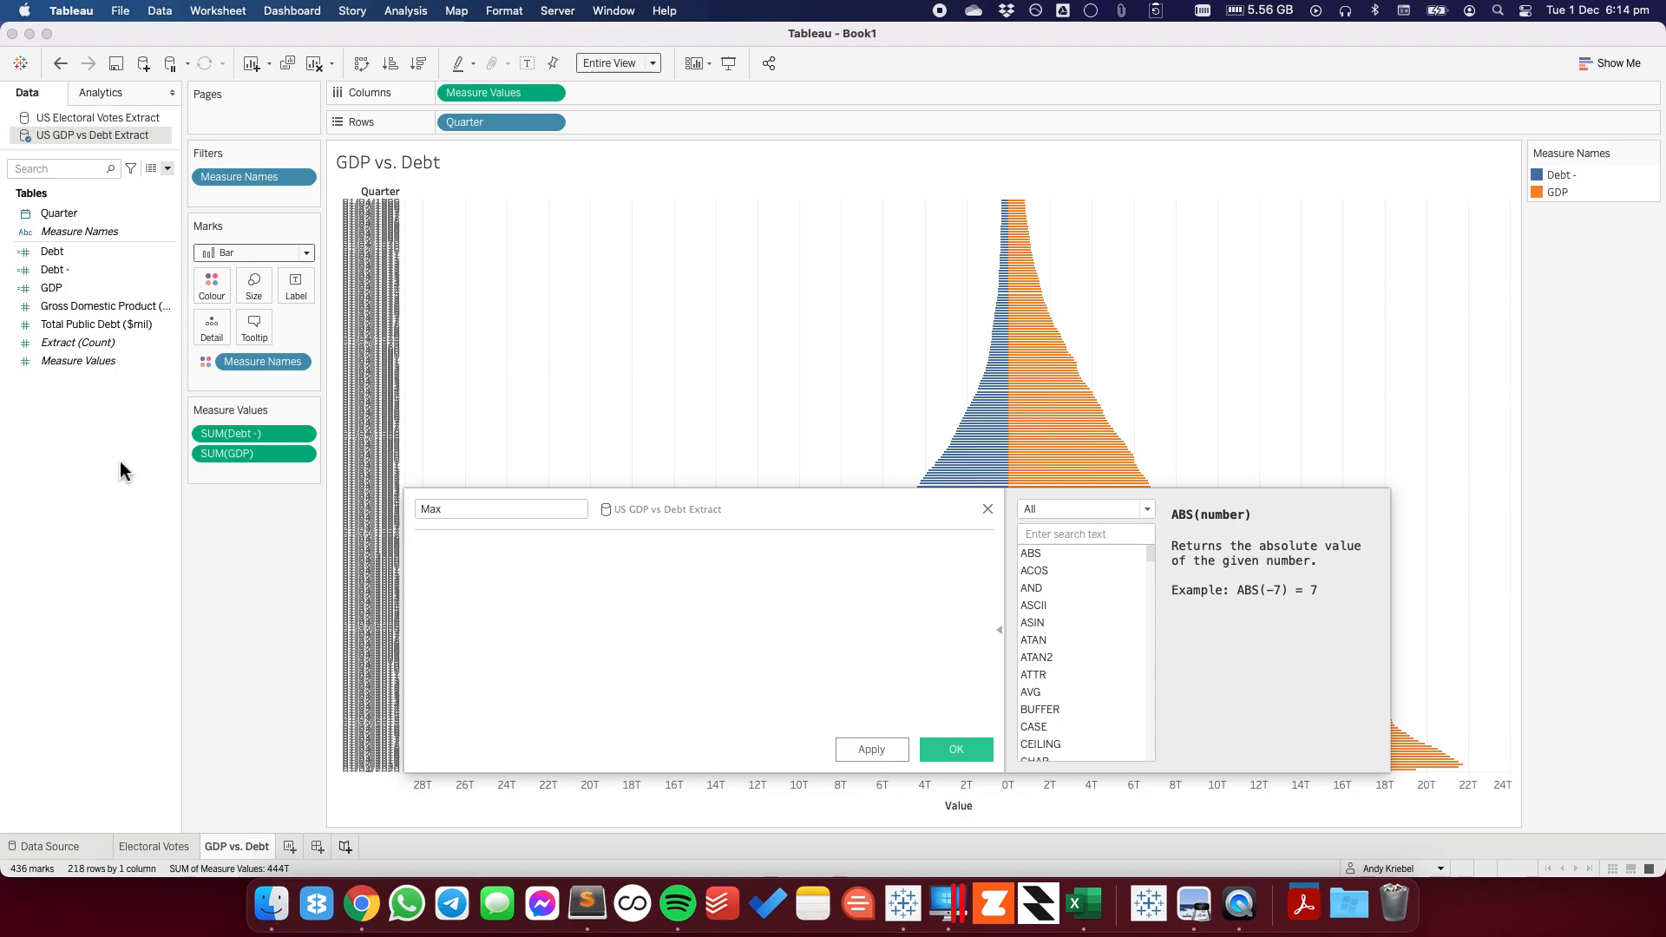
pyautogui.write('IF wind')
pyautogui.press('Down')
pyautogui.press('Down')
pyautogui.press('Down')
pyautogui.press('Down')
pyautogui.press('Down')
pyautogui.press('Return')
pyautogui.write('sum')
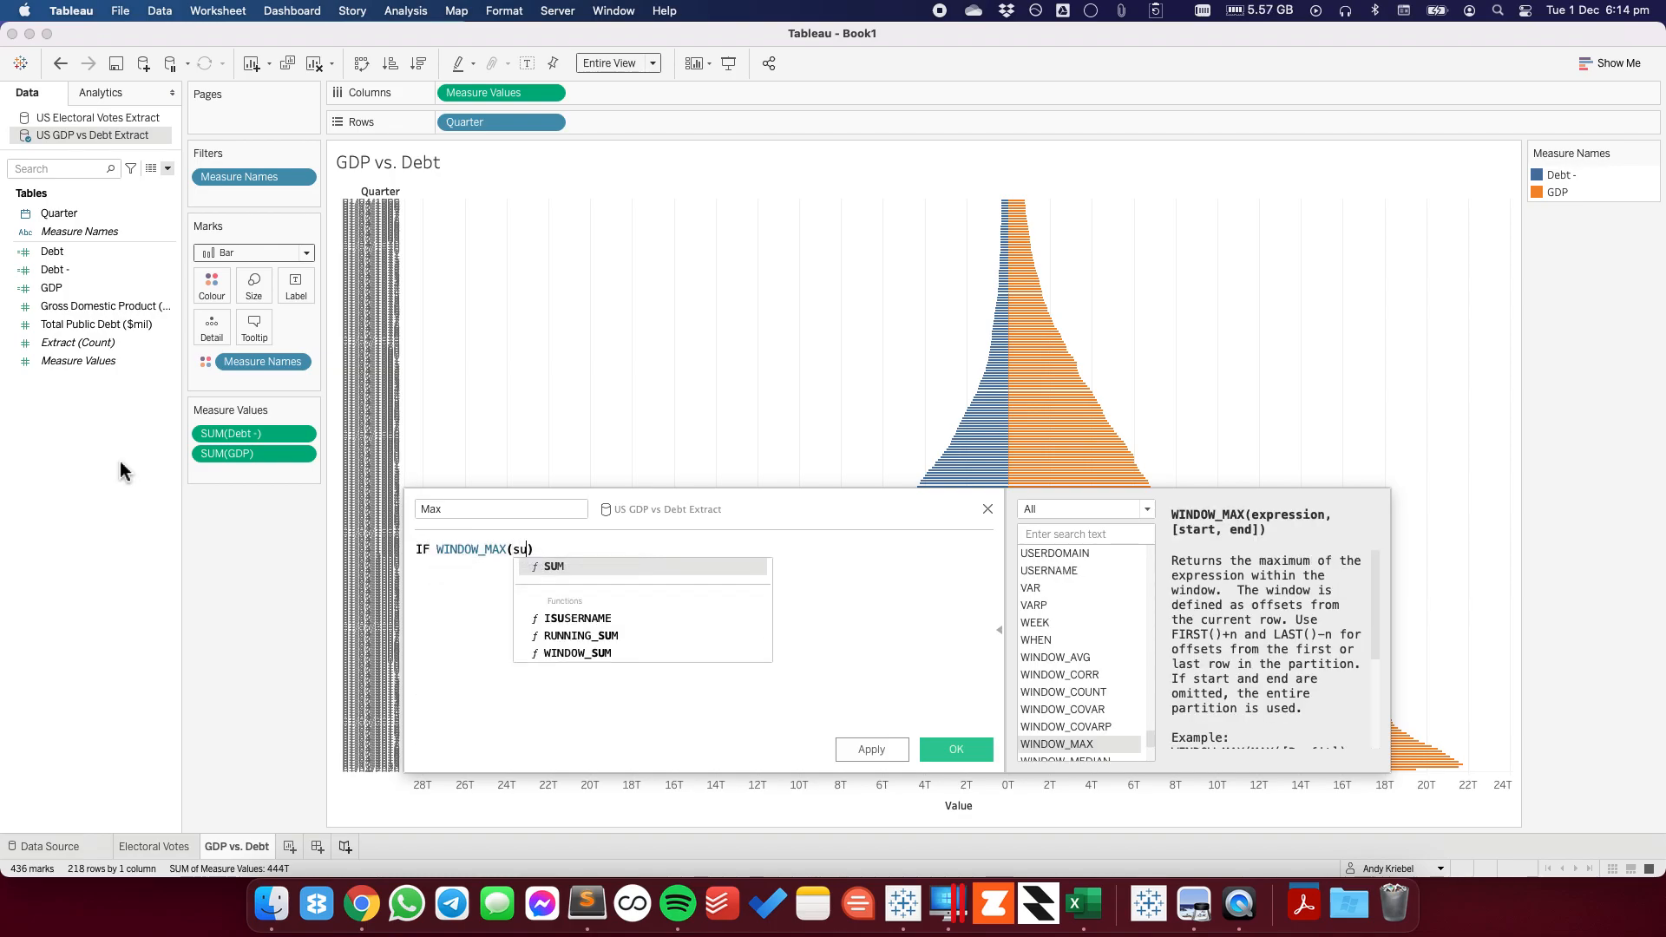
pyautogui.press('Return')
pyautogui.write('de')
pyautogui.press('Return')
pyautogui.press('End')
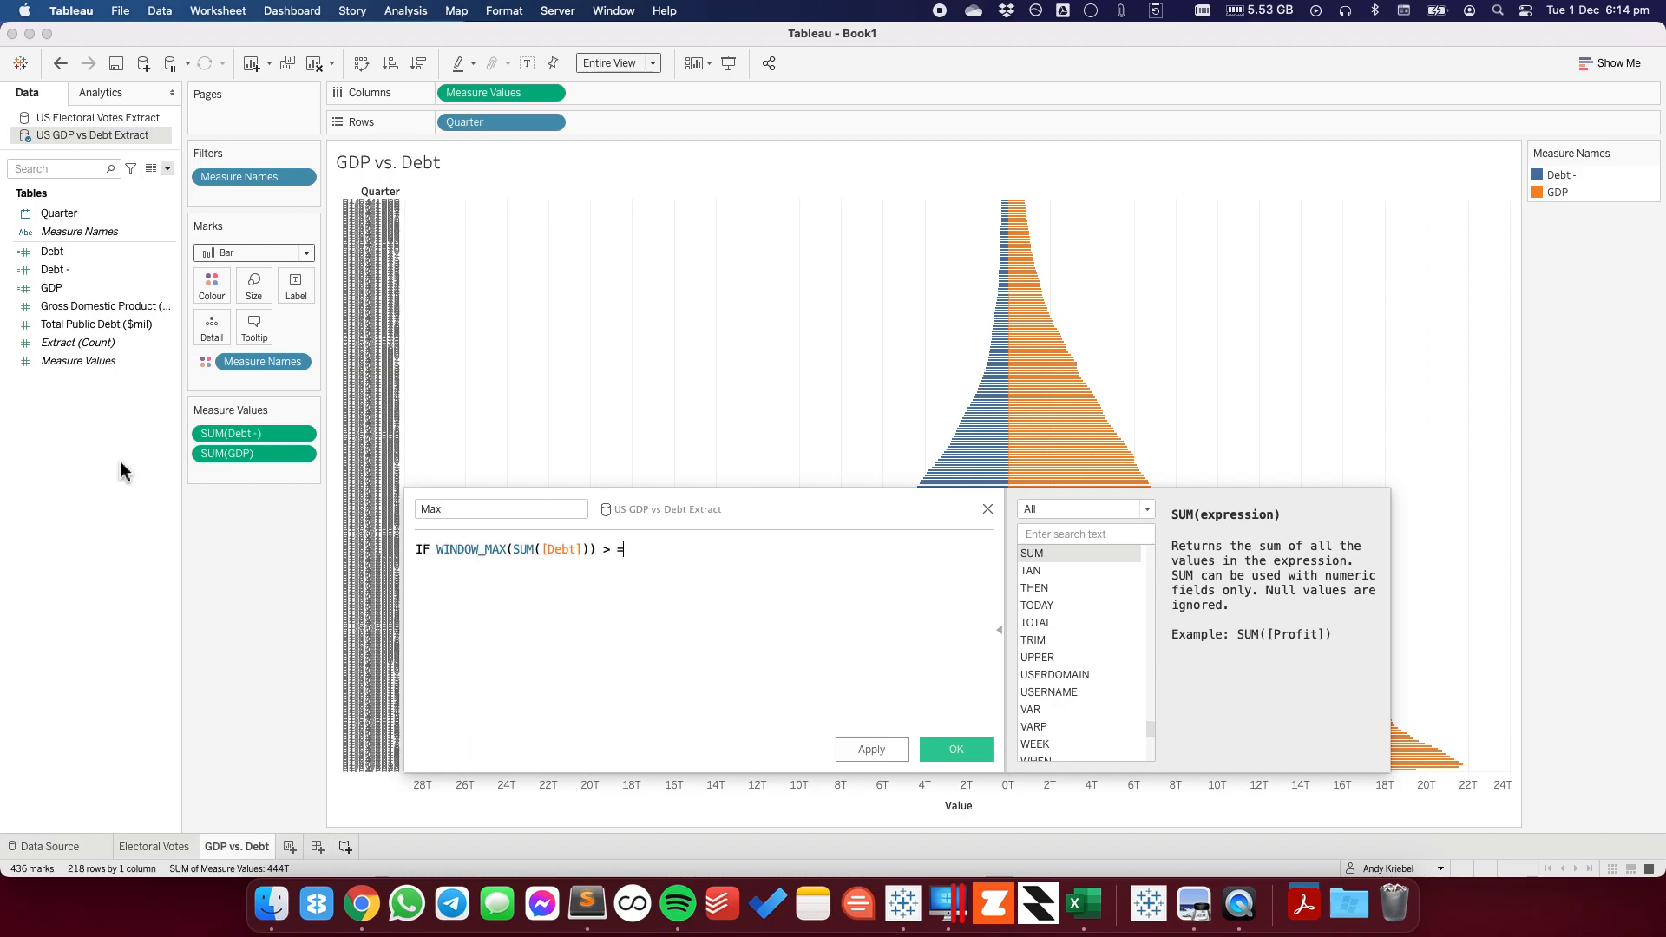
# - Complete the Max field's condition by comparing with >= WINDOW_MAX(SUM([GDP]))
pyautogui.write('>= window')
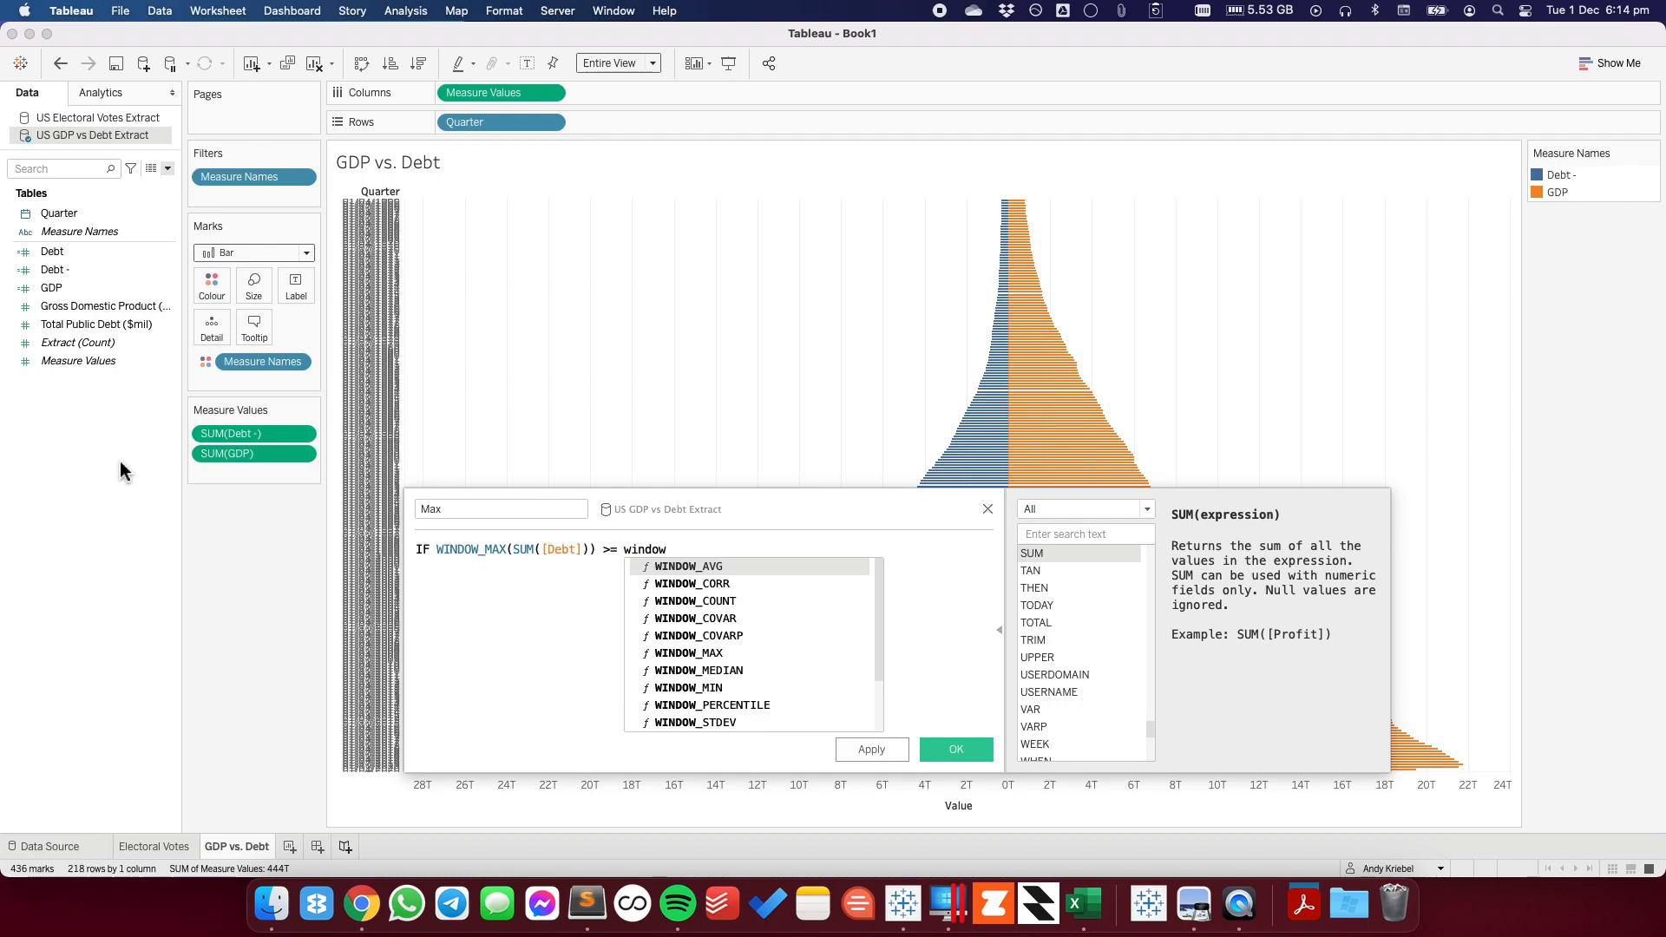
pyautogui.doubleClick(759, 652)
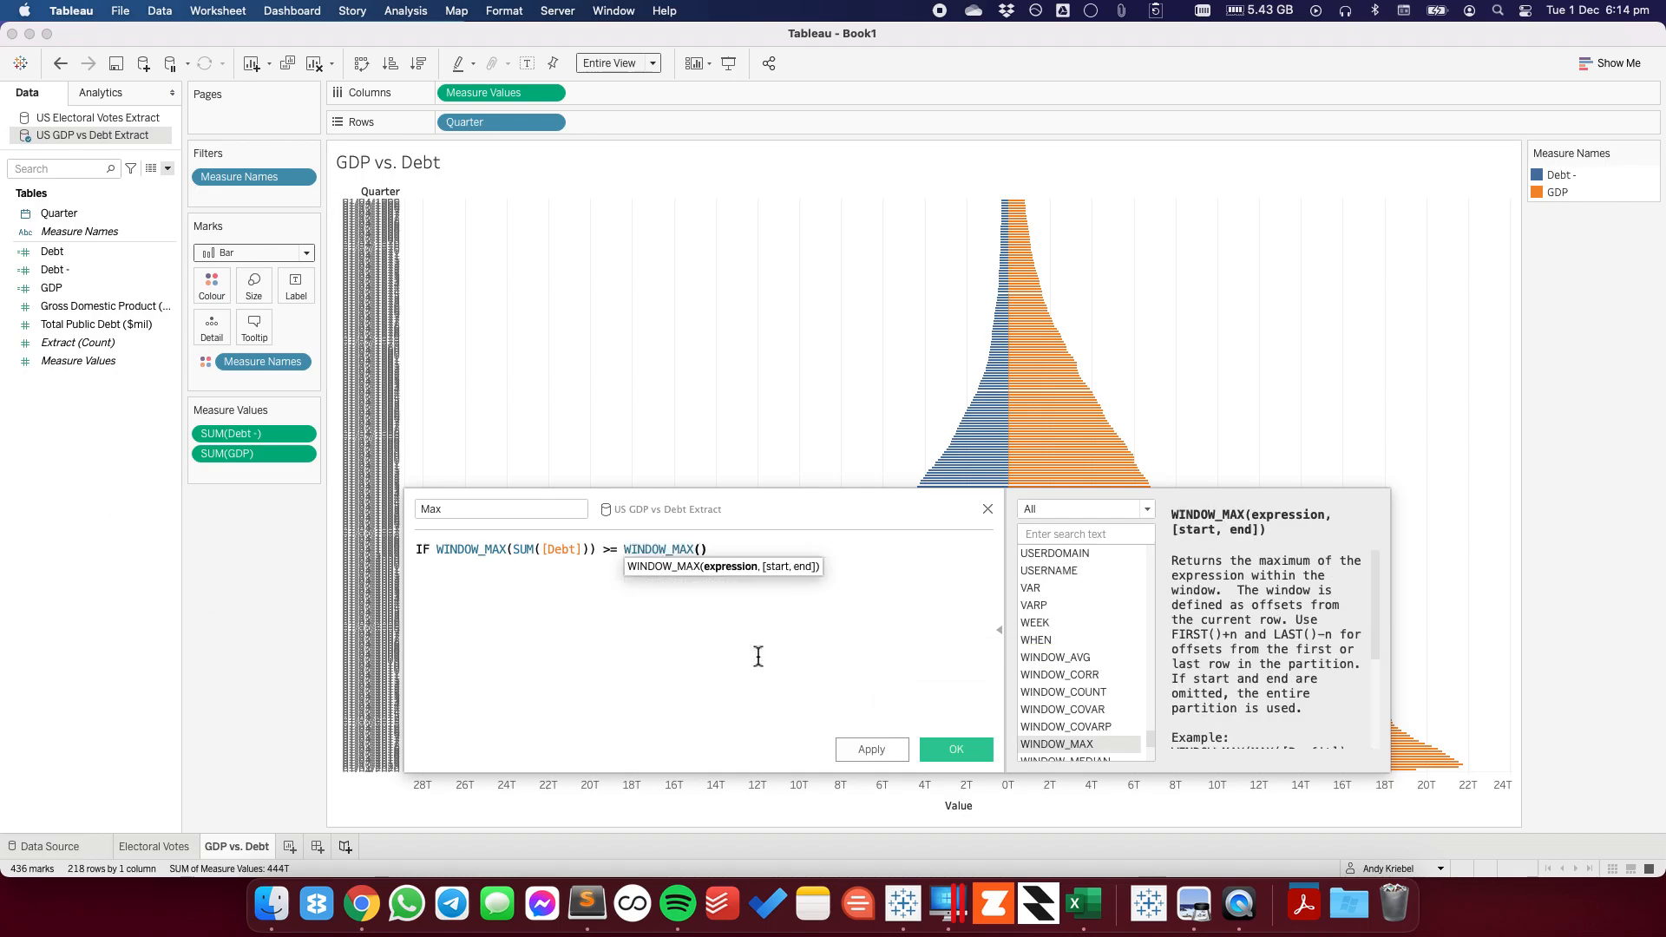
pyautogui.write('sum')
pyautogui.press('Return')
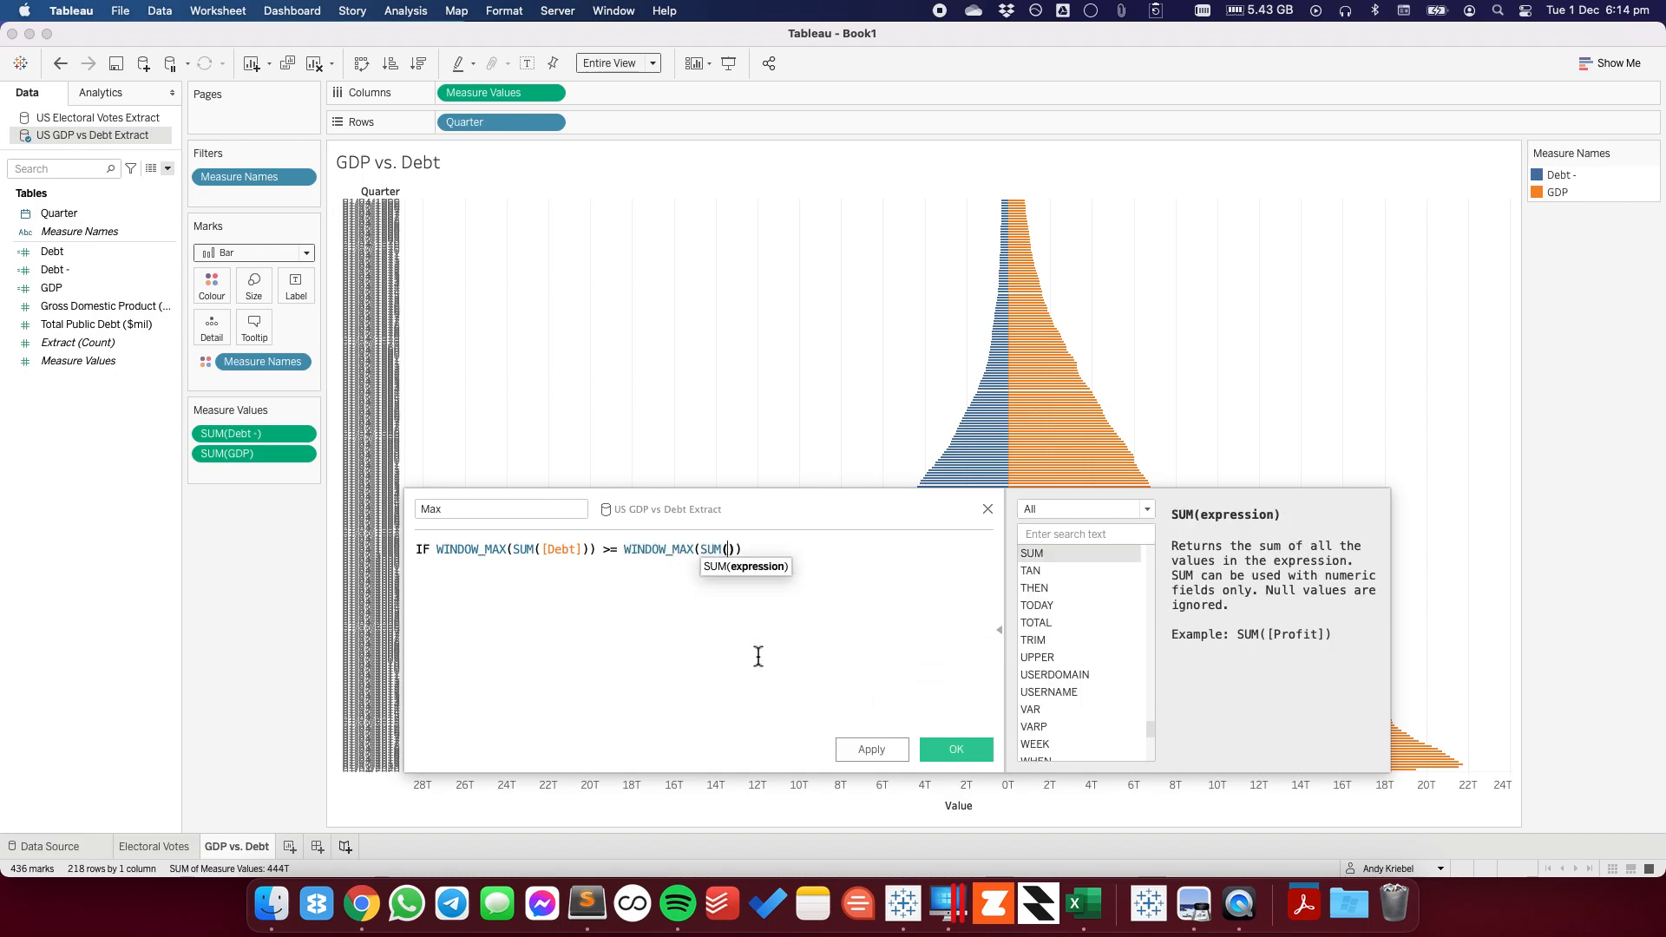
pyautogui.write('gdp')
pyautogui.press('Return')
pyautogui.press('End')
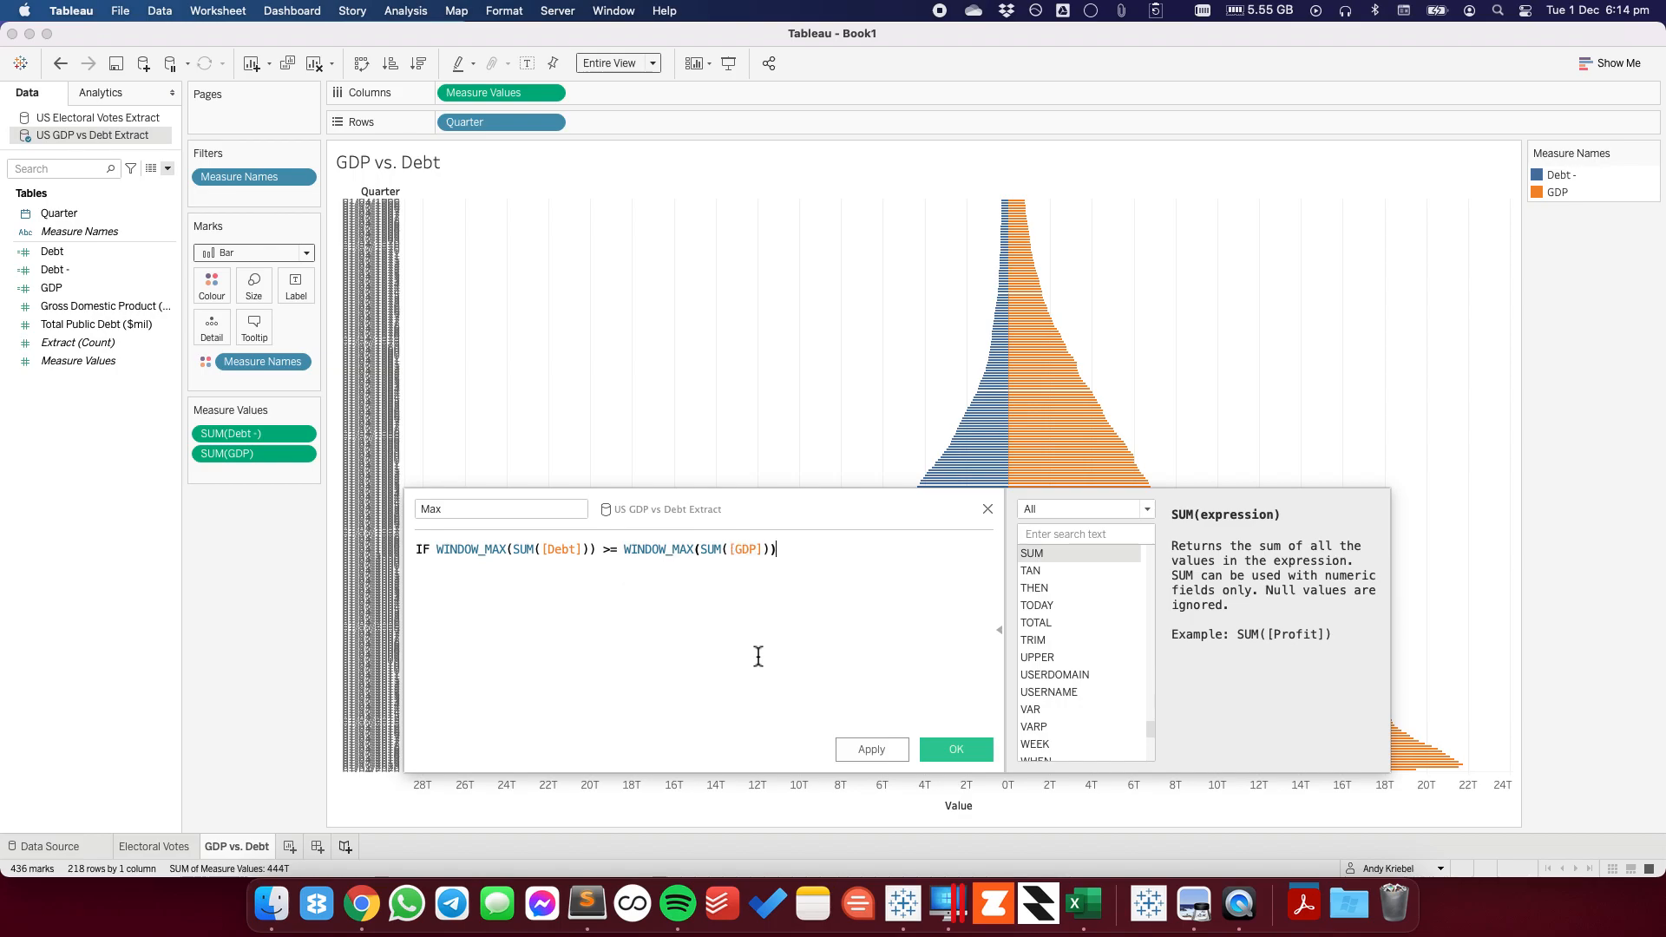
# - Add the branch THEN WINDOW_MAX(SUM([Debt])) on a second line of the Max formula
pyautogui.write('then')
pyautogui.moveTo(436, 548); pyautogui.dragTo(597, 549)
pyautogui.press('super+c')
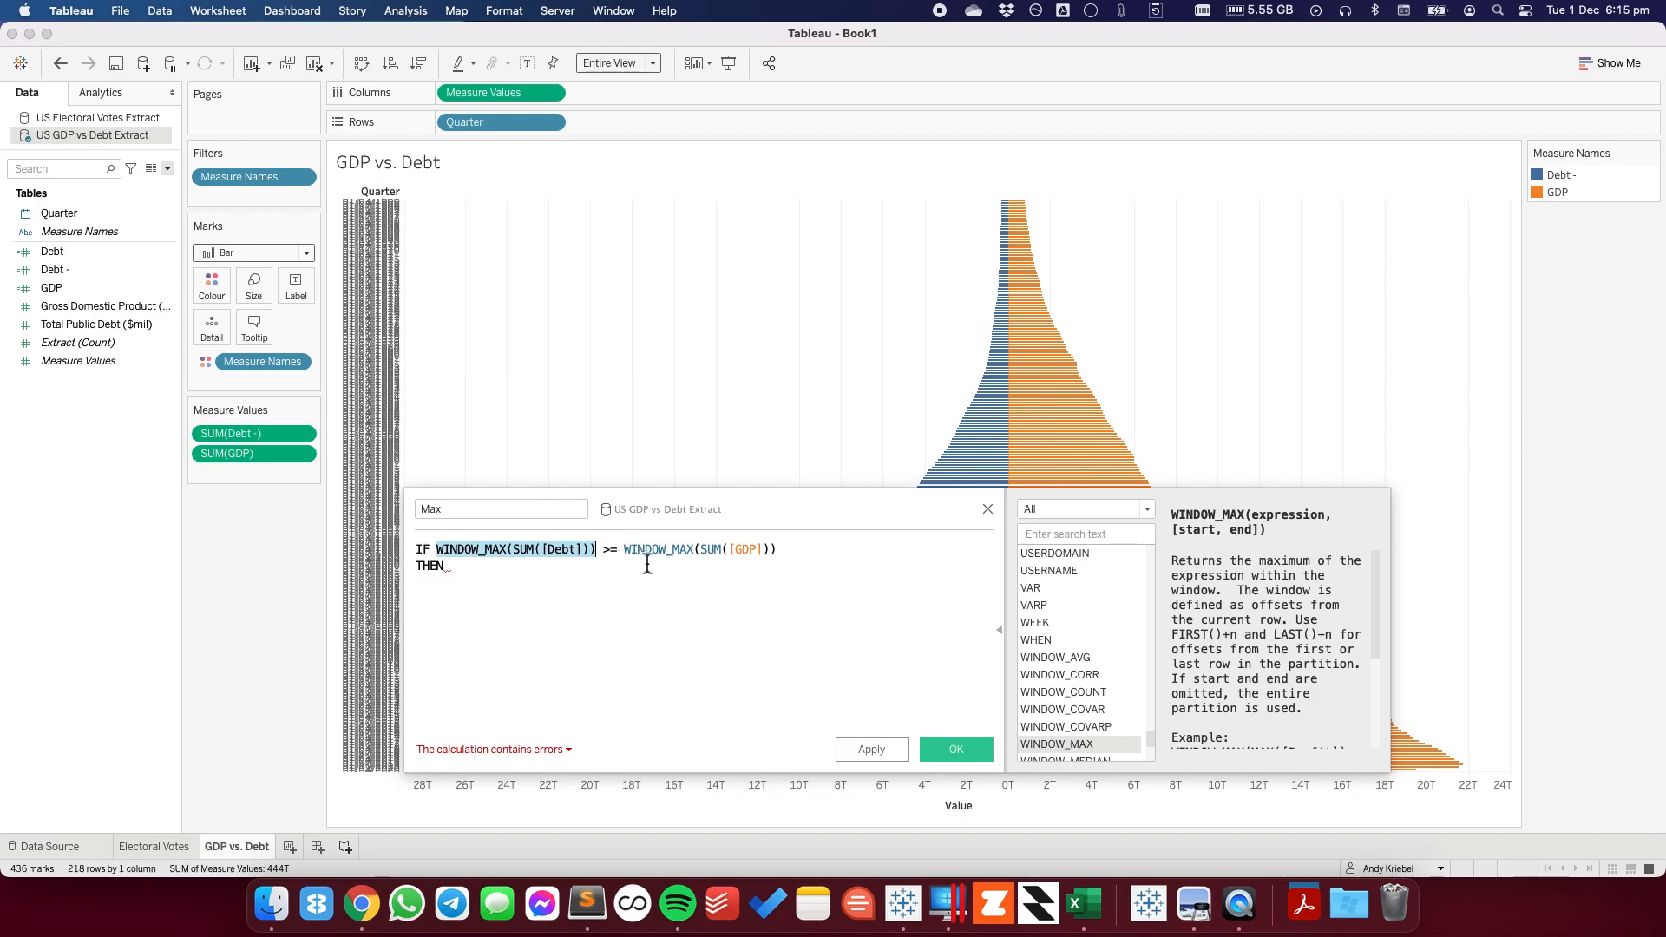
pyautogui.click(519, 568)
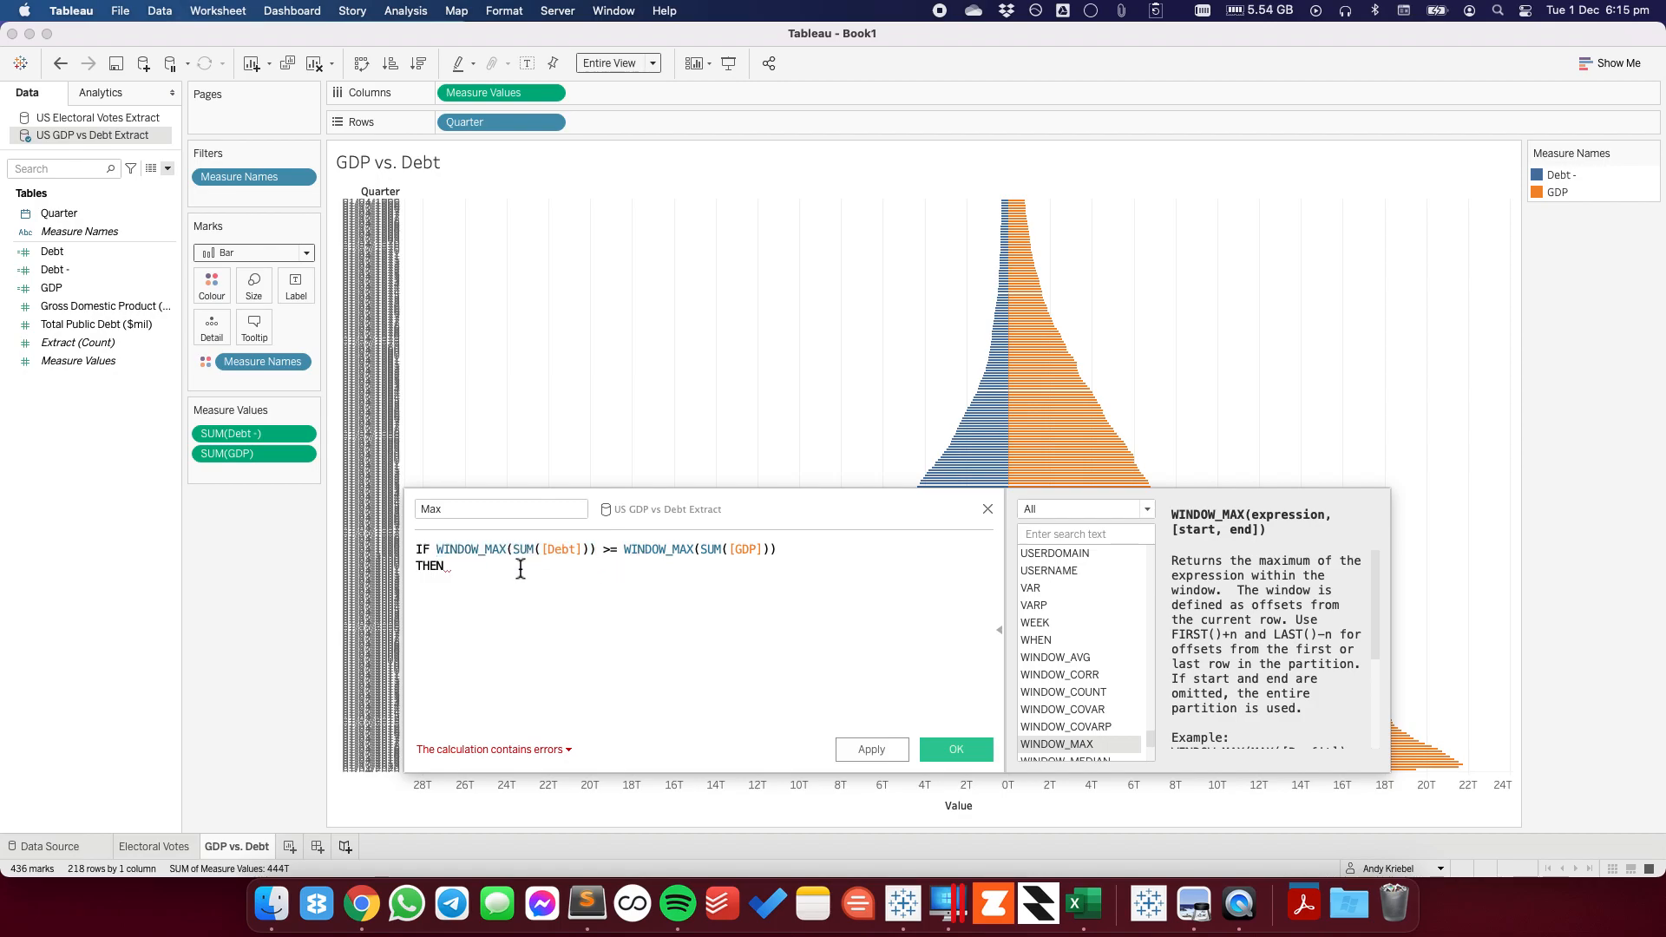
pyautogui.press('super+v')
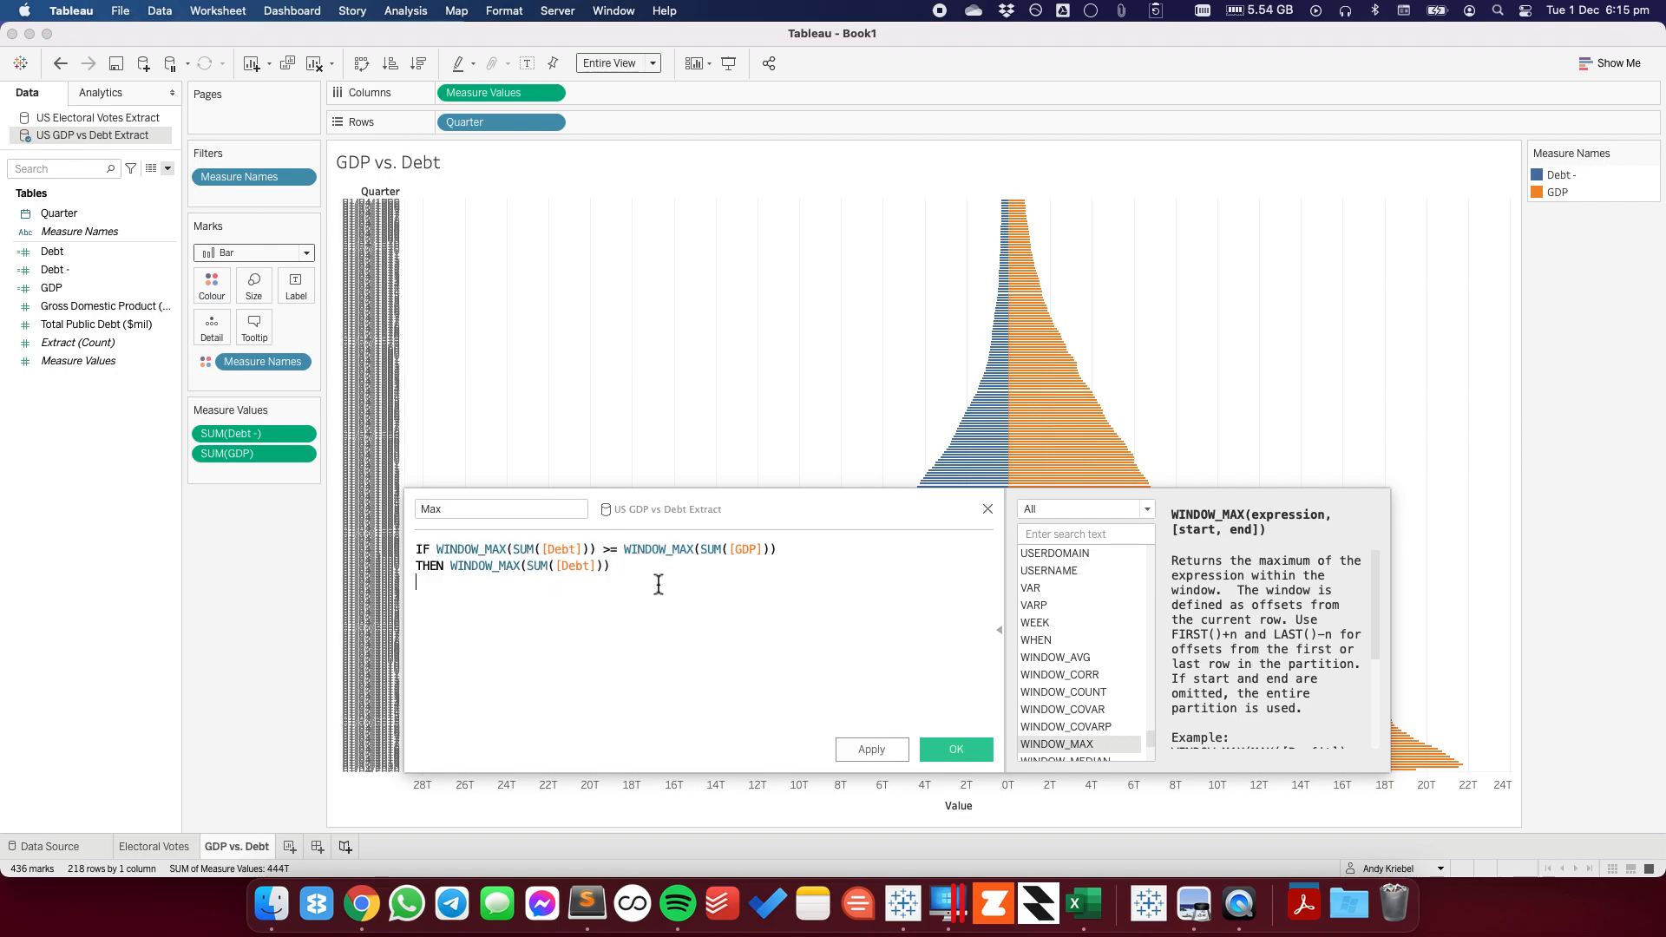
# - Add ELSE WINDOW_MAX(SUM([GDP])) and END to the Max formula, and save the field
pyautogui.write('ELSE')
pyautogui.moveTo(624, 549); pyautogui.dragTo(779, 562)
pyautogui.press('super+c')
pyautogui.click(573, 610)
pyautogui.press('super+v')
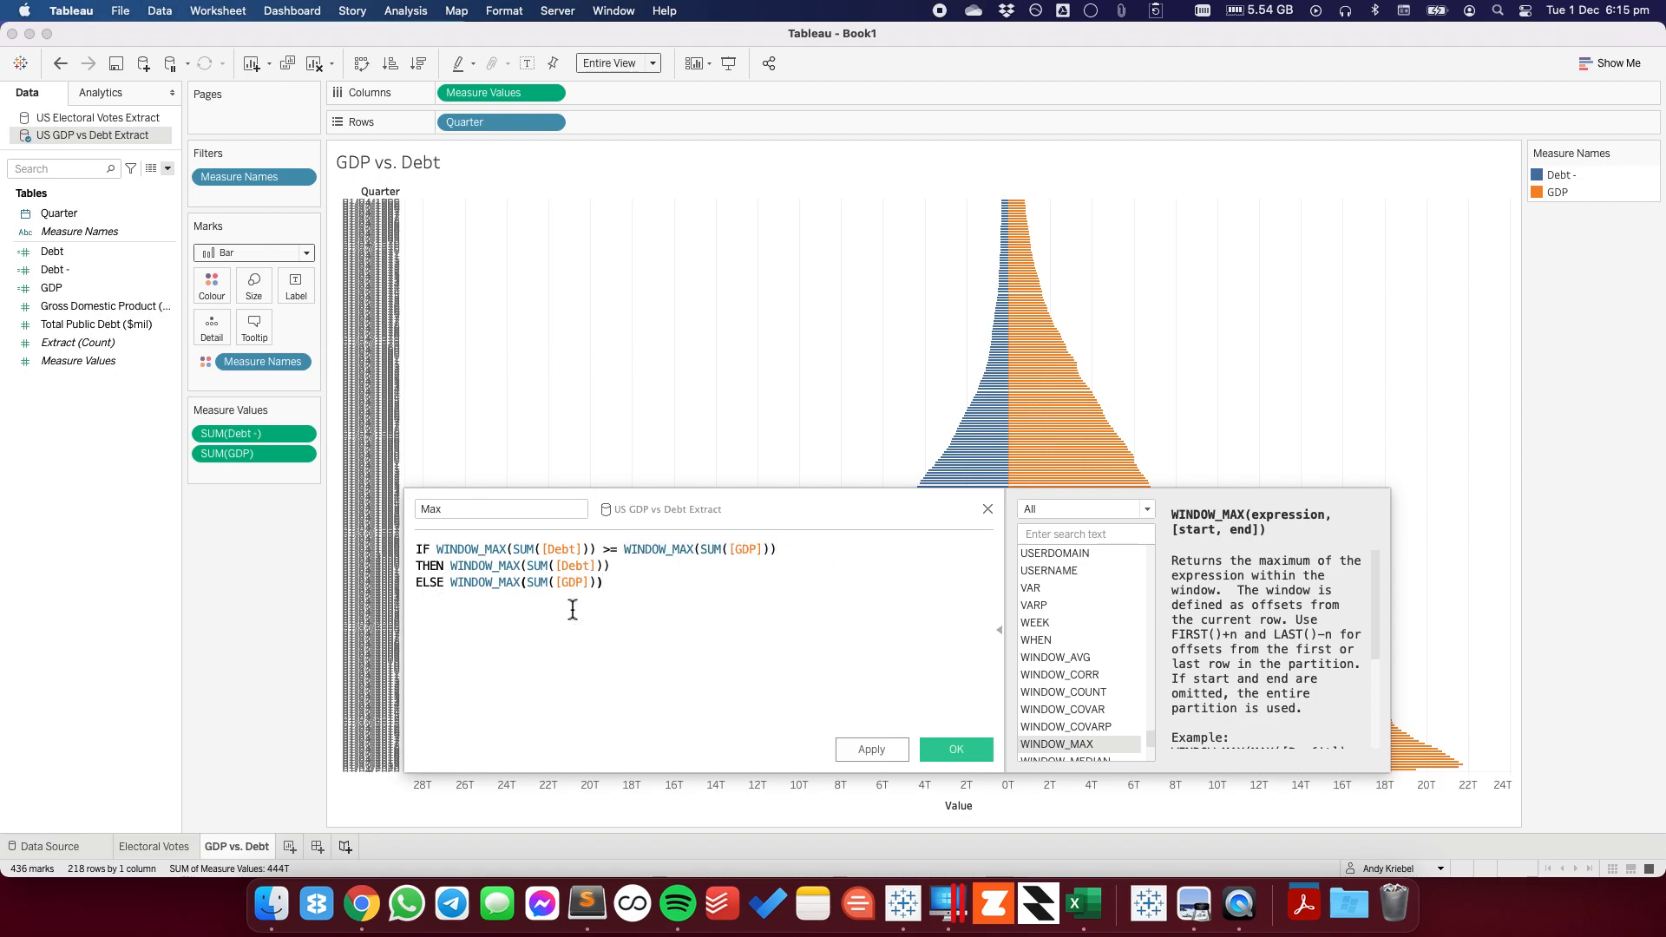
pyautogui.press('Return')
pyautogui.write('END')
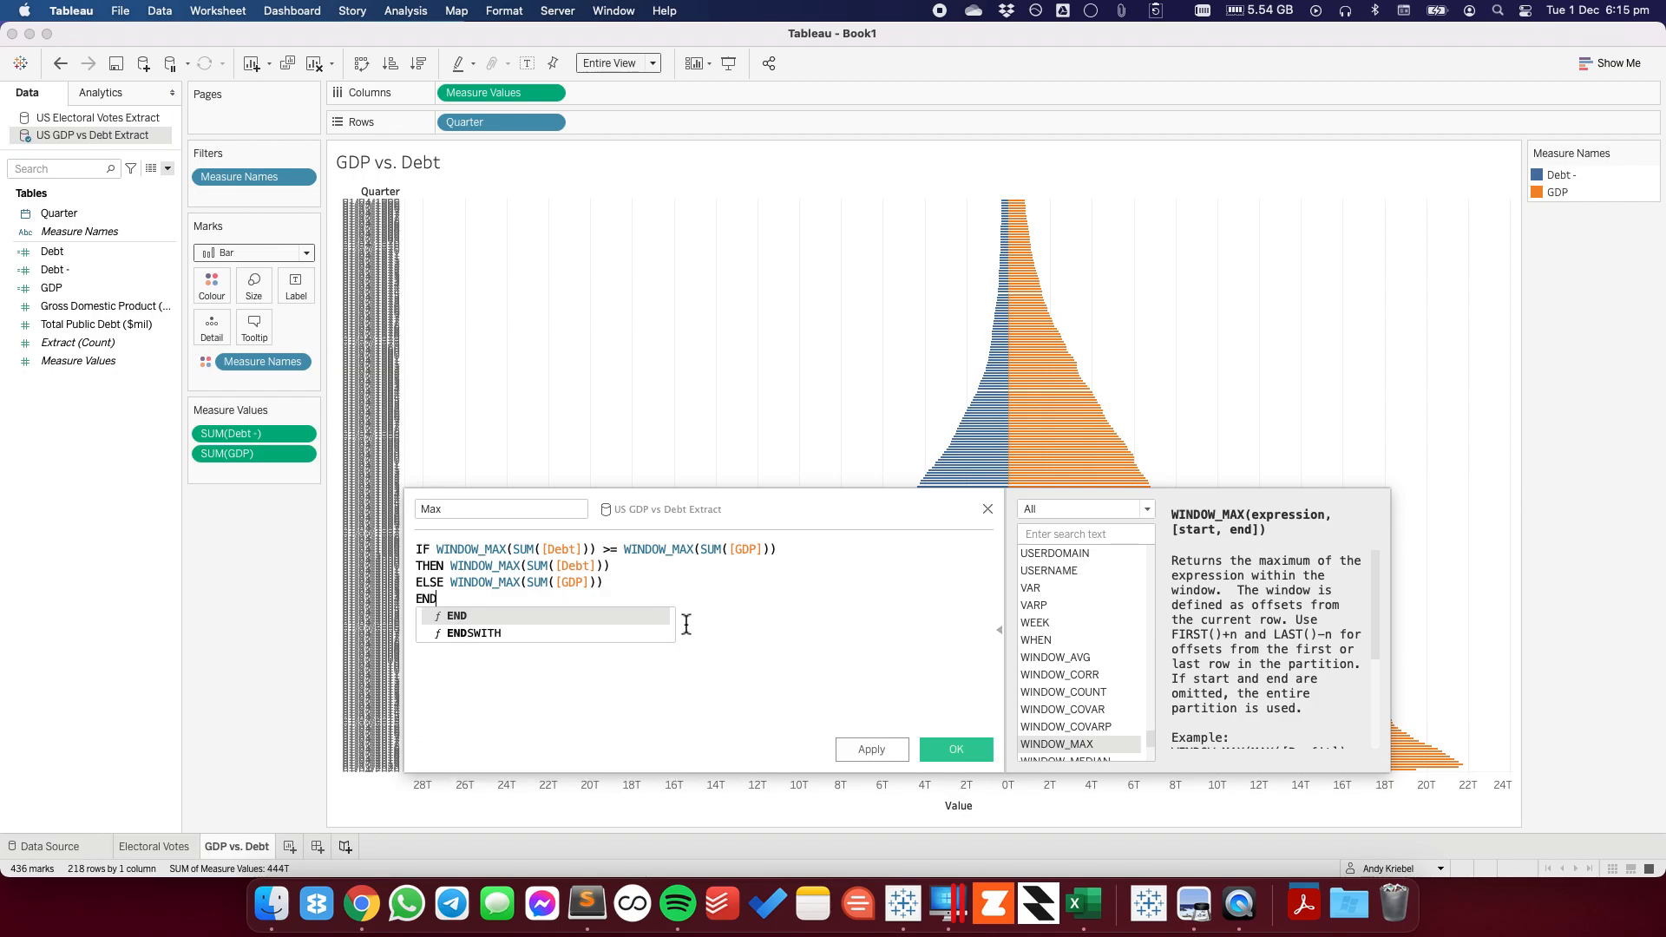
pyautogui.click(685, 625)
pyautogui.click(945, 747)
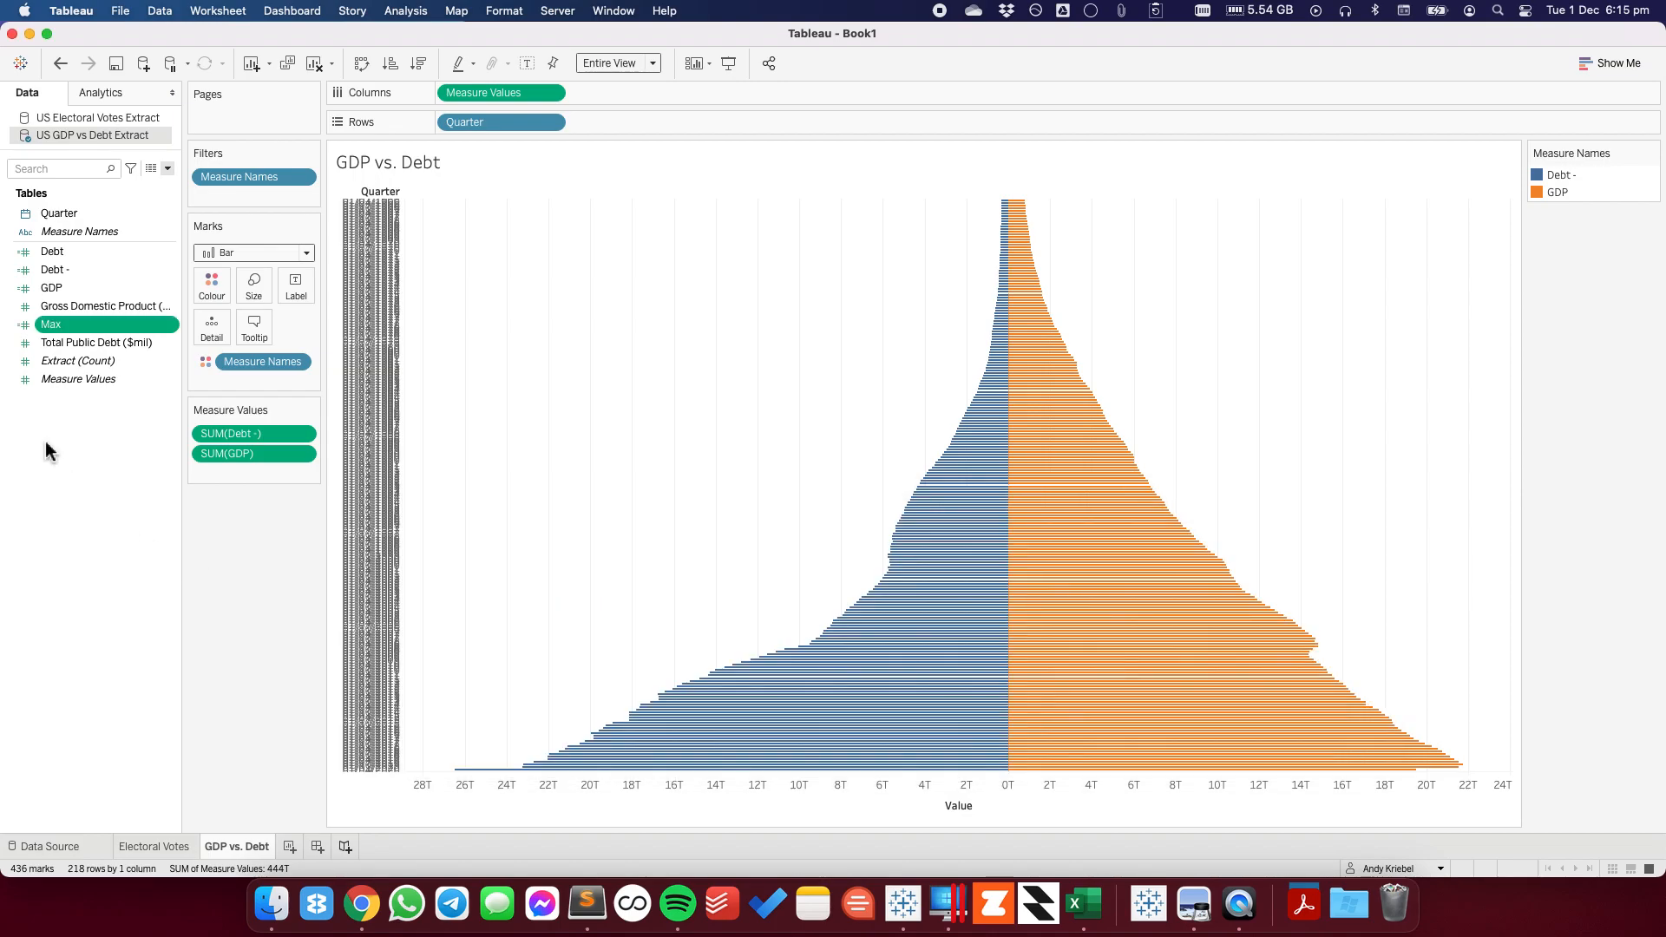
# - Duplicate the Max field and rename the copy "Max -"
pyautogui.rightClick(75, 322)
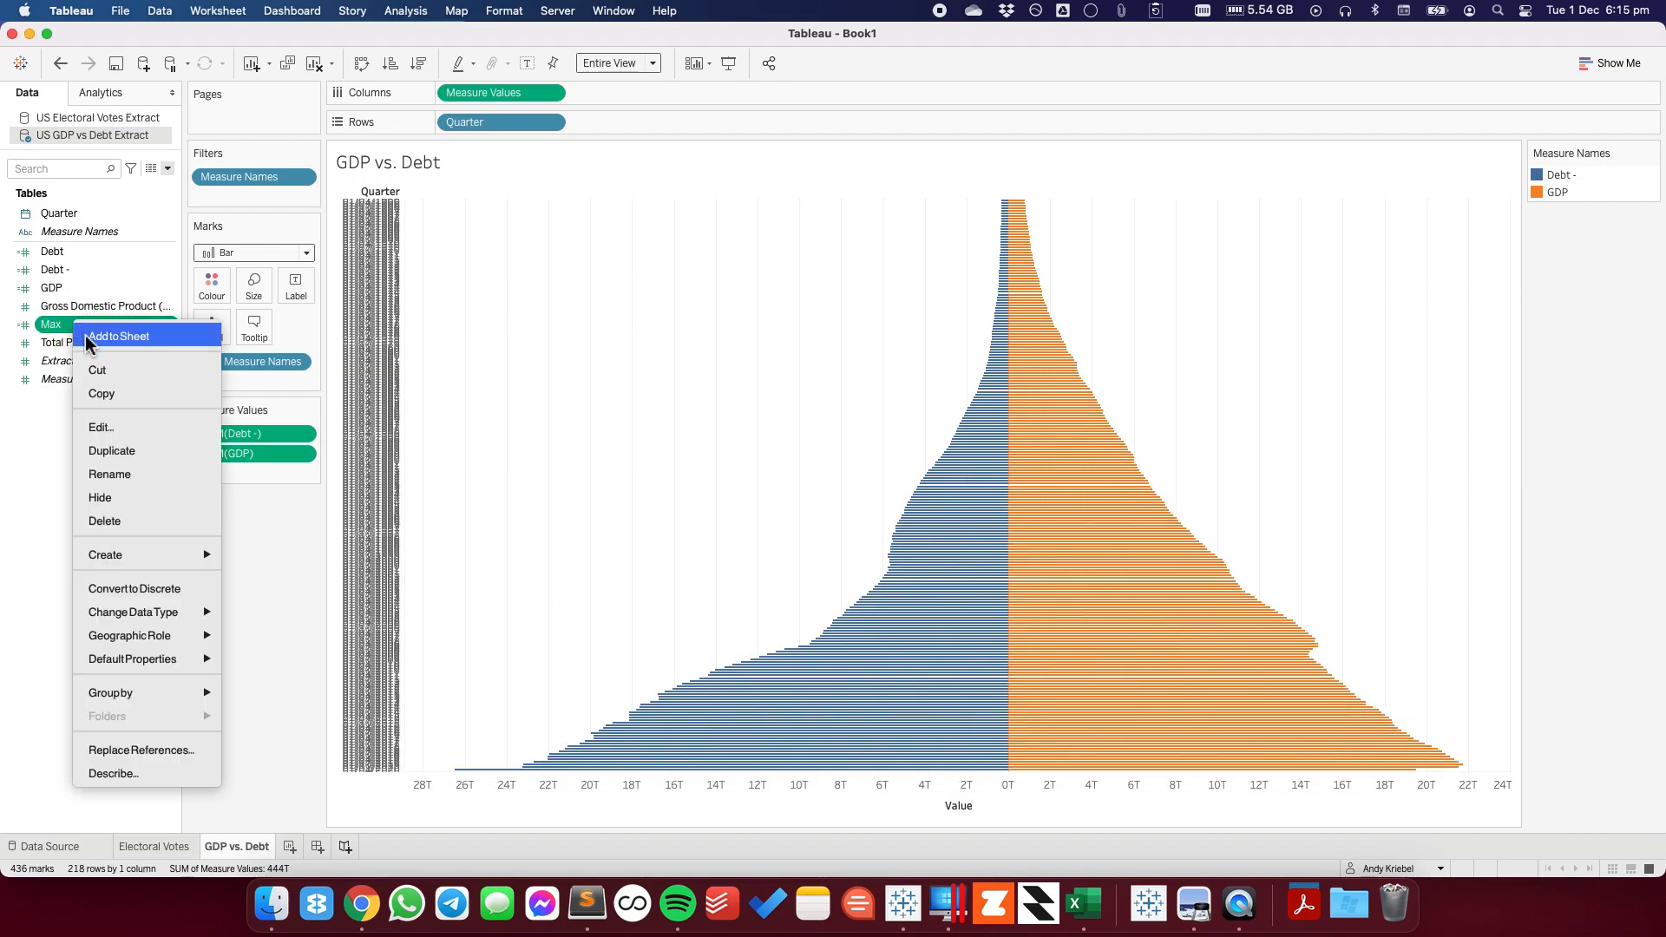
pyautogui.click(111, 451)
pyautogui.rightClick(77, 345)
pyautogui.click(107, 453)
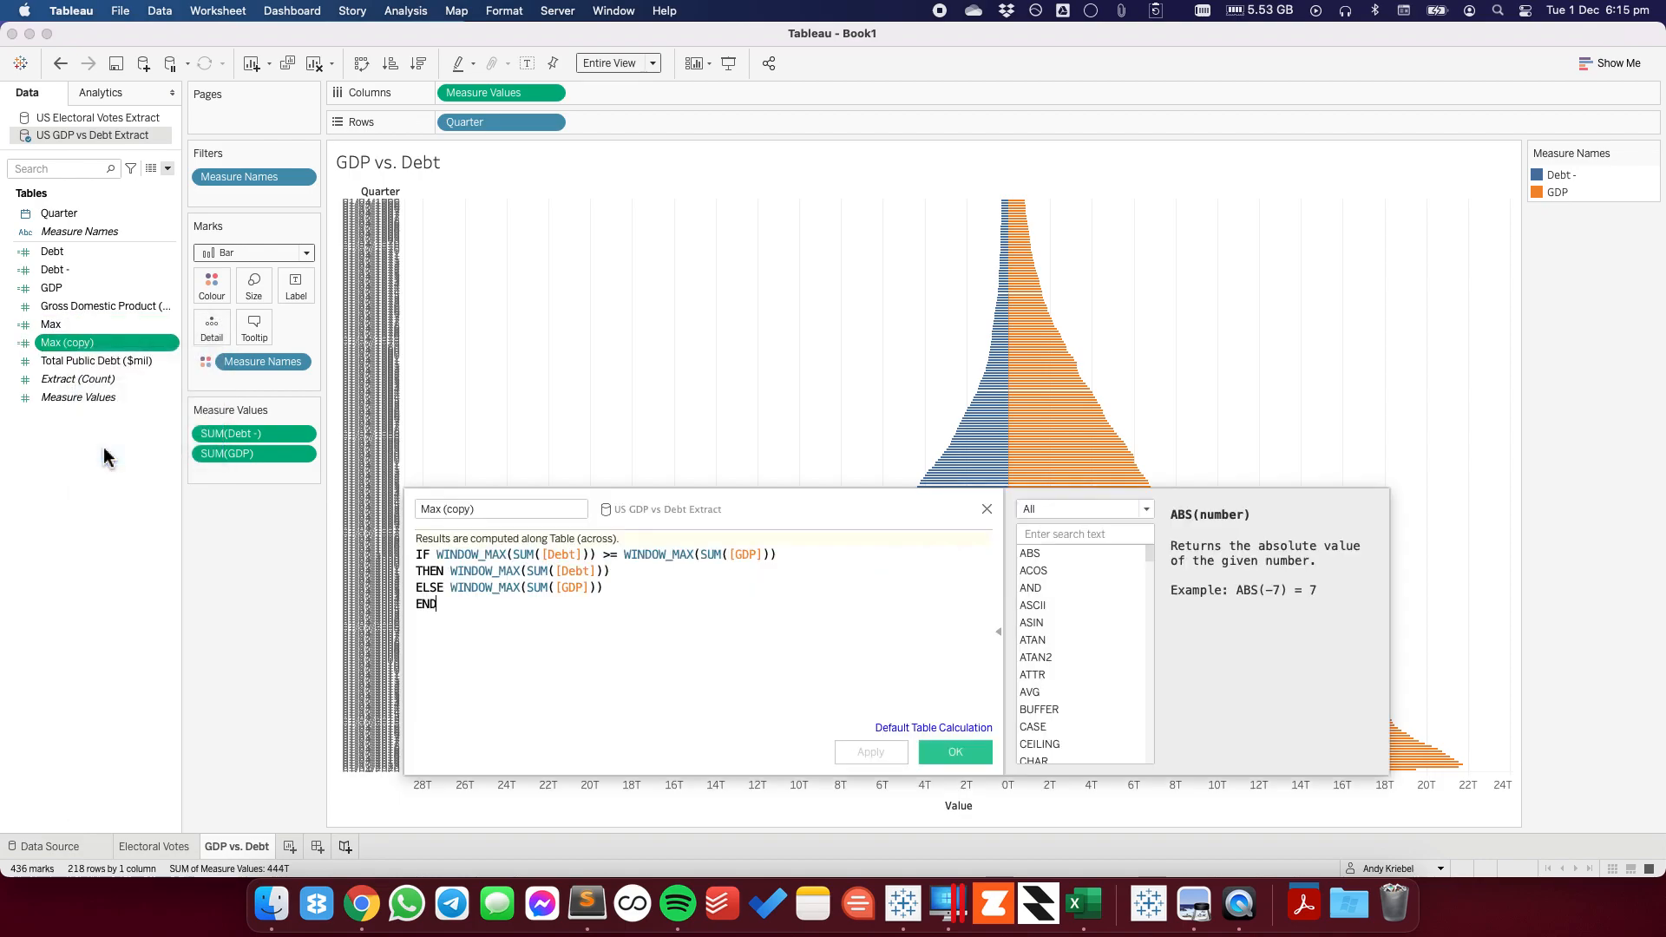
pyautogui.click(502, 510)
pyautogui.press('BackSpace')
pyautogui.press('BackSpace')
pyautogui.press('BackSpace')
pyautogui.press('BackSpace')
pyautogui.press('BackSpace')
pyautogui.press('BackSpace')
pyautogui.write('-')
# - Replace the formula of Max - with -[Max] and save the field
pyautogui.press('Tab')
pyautogui.press('BackSpace')
pyautogui.write('-[Max')
pyautogui.press('Return')
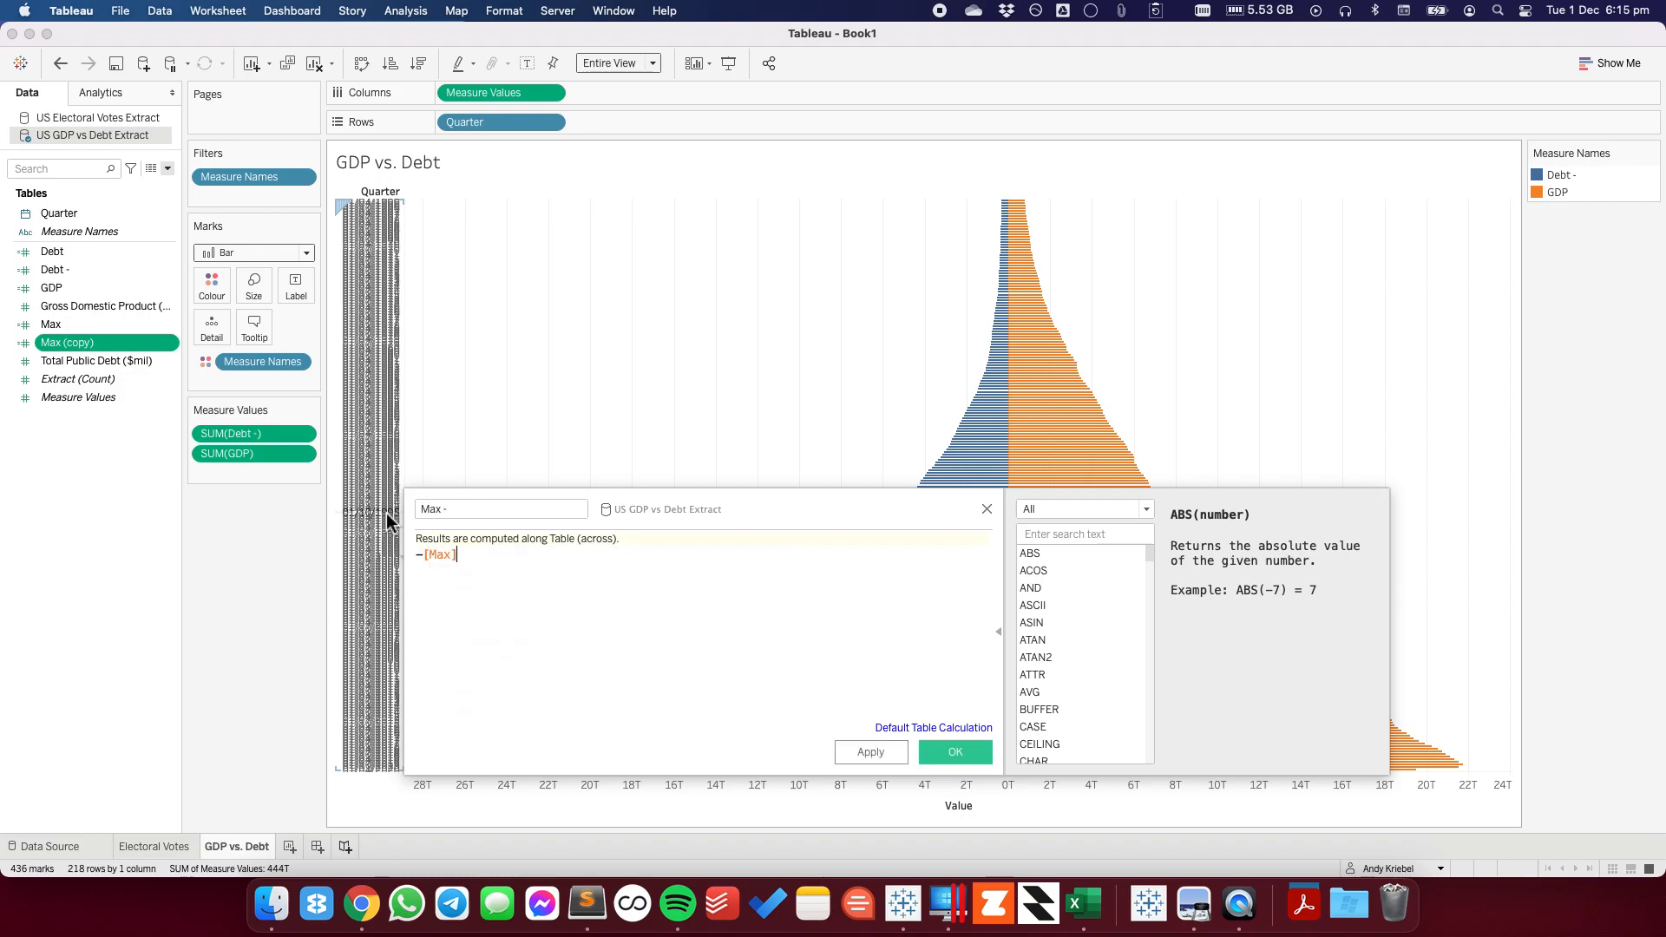
pyautogui.click(954, 752)
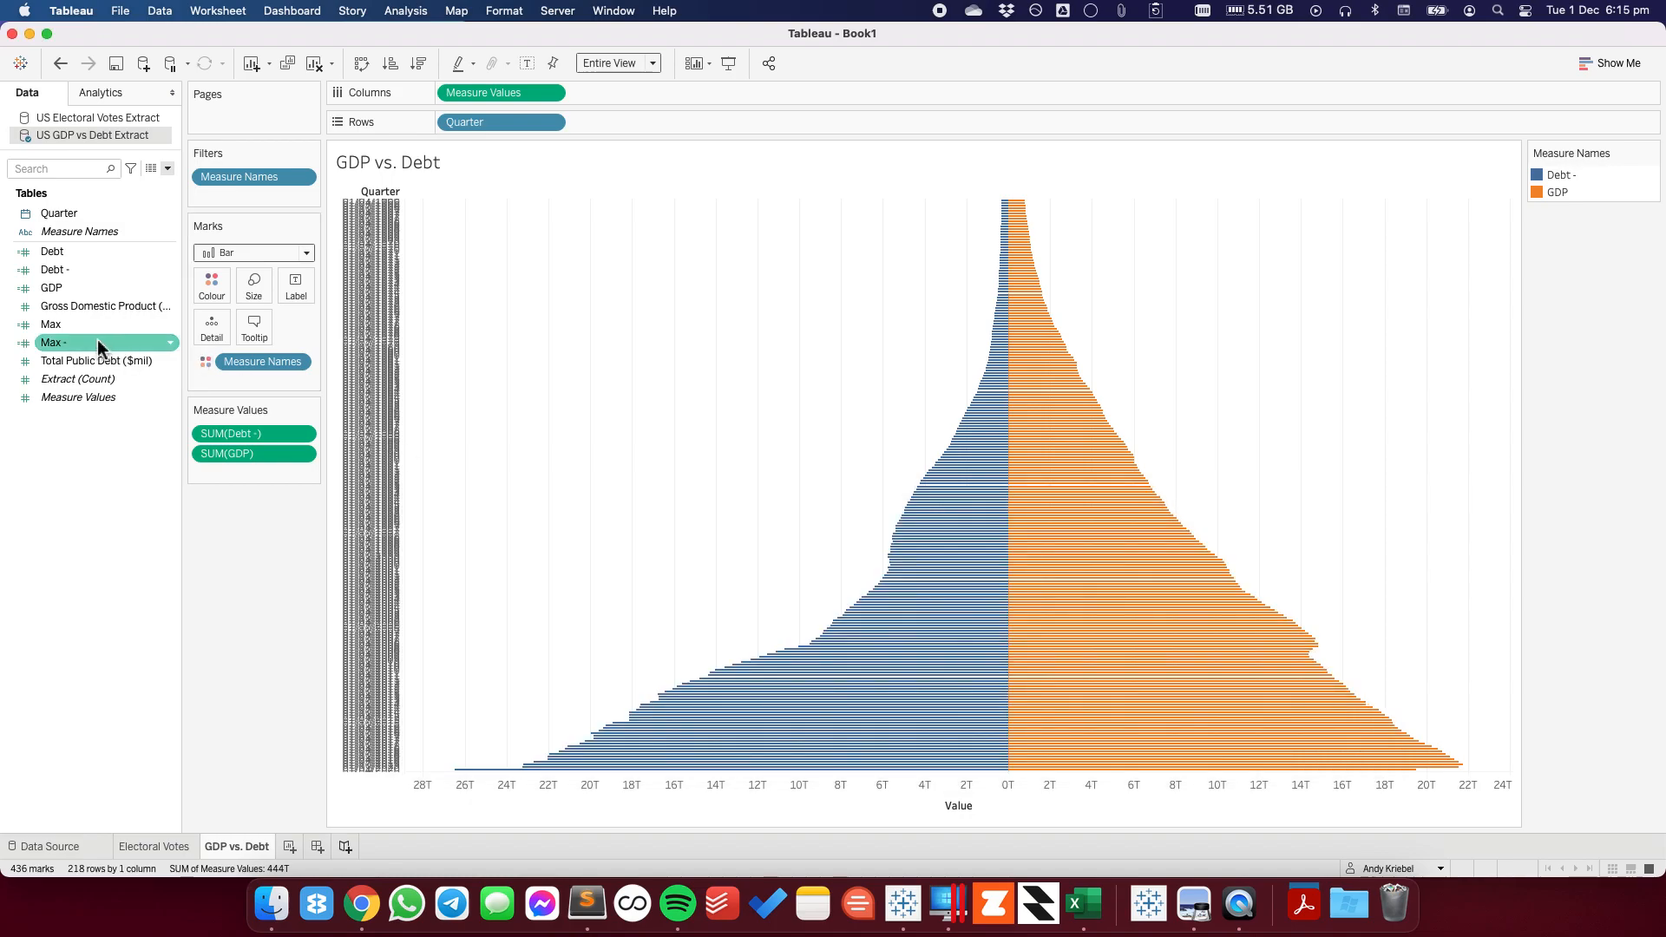
# - Add Max and Max - to the chart's detail and compute both table calculations using Quarter
pyautogui.click(70, 328)
pyautogui.moveTo(69, 330); pyautogui.dragTo(214, 337)
pyautogui.click(296, 382)
pyautogui.moveTo(328, 623)
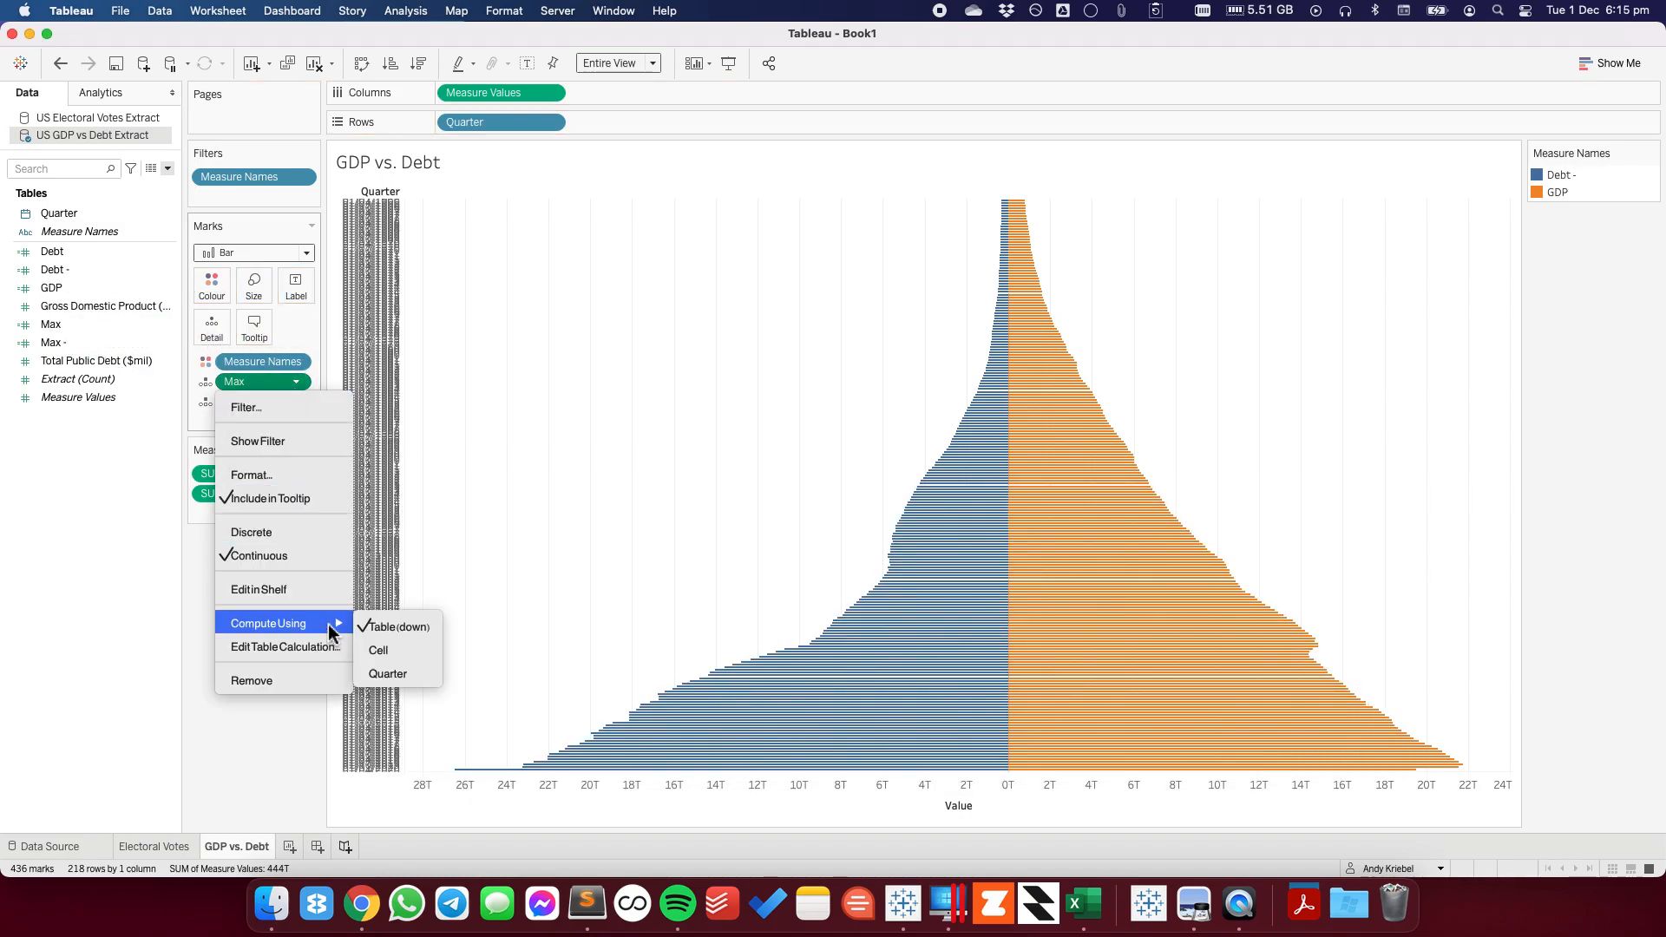
pyautogui.click(408, 676)
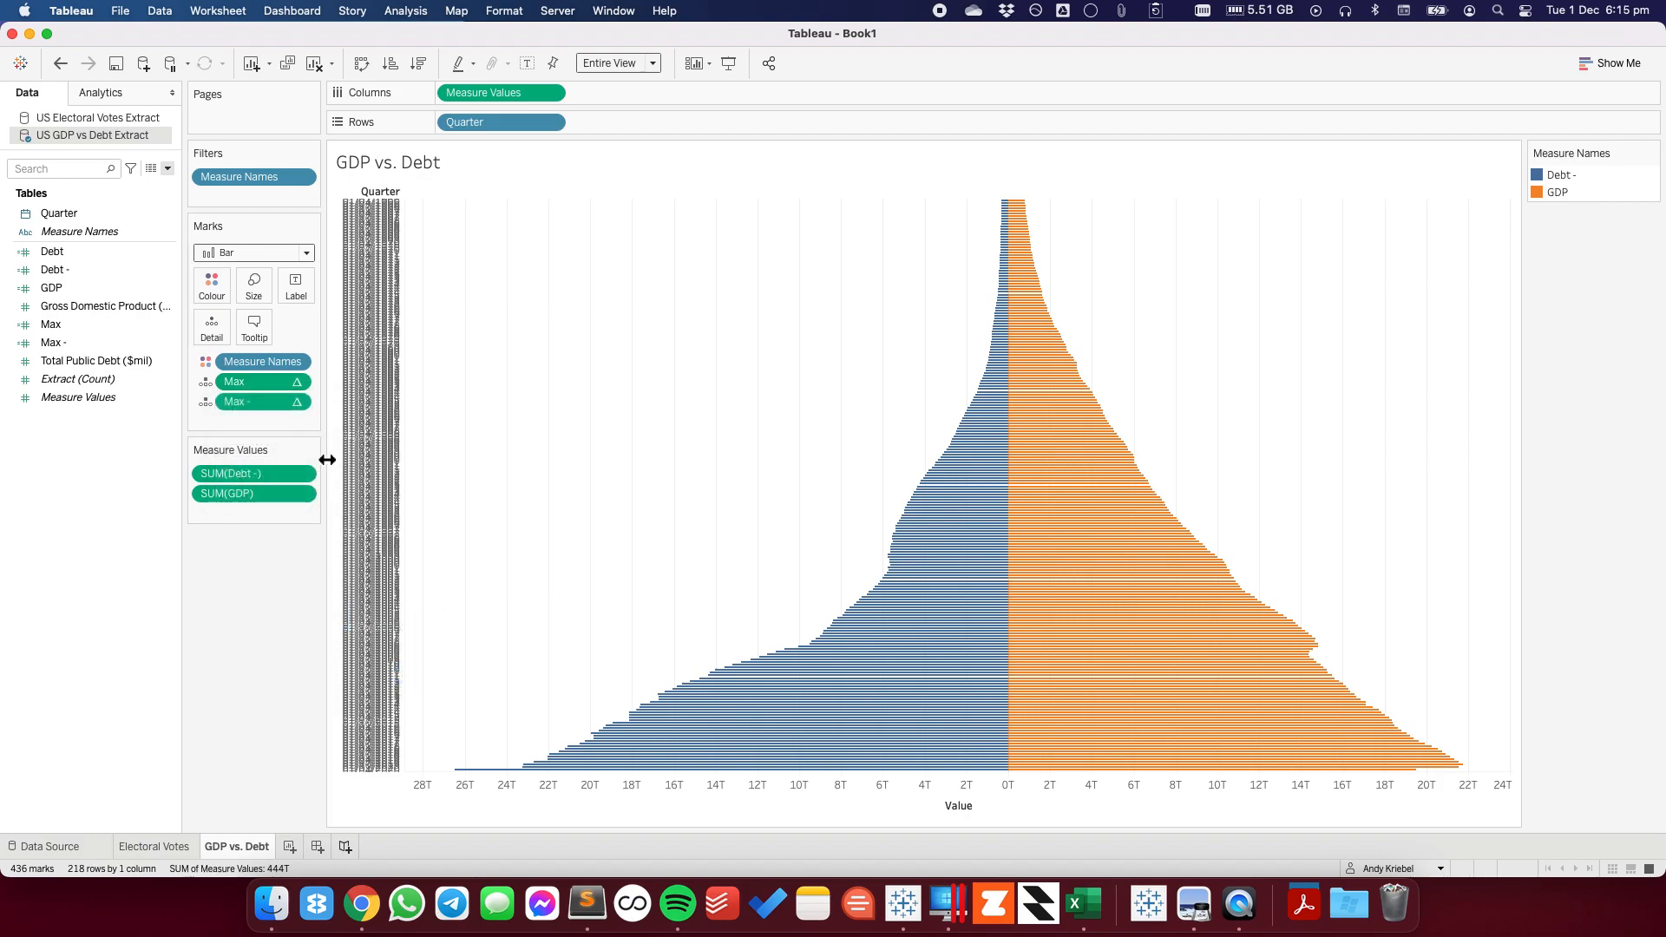
pyautogui.click(296, 401)
pyautogui.moveTo(310, 649)
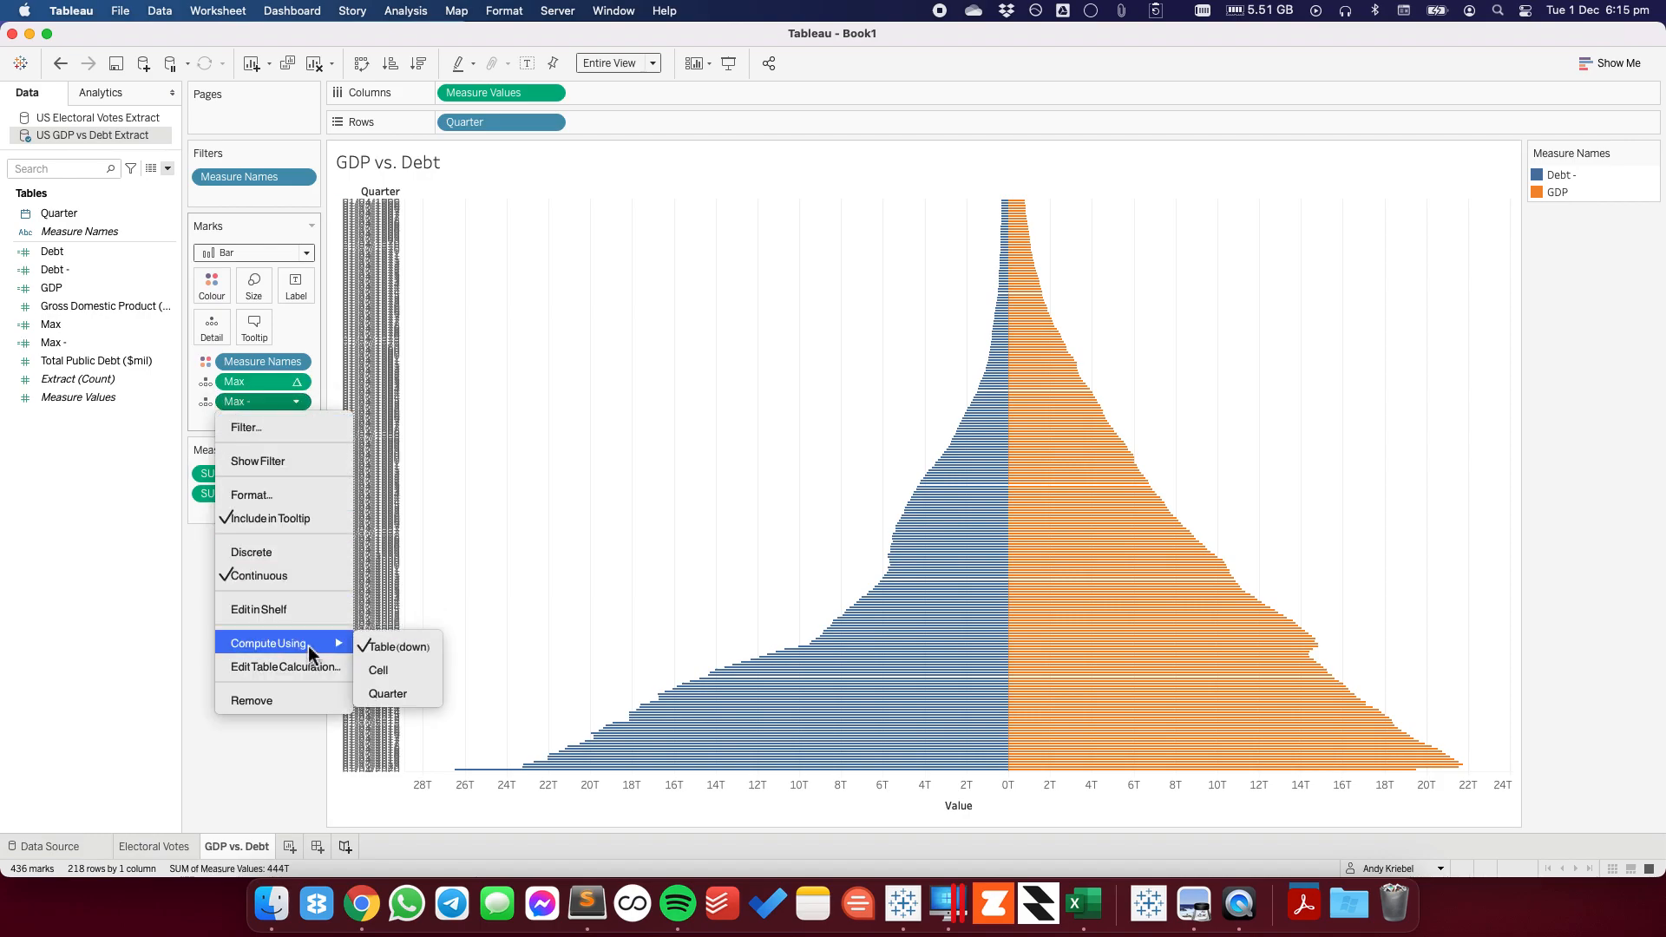
pyautogui.click(402, 694)
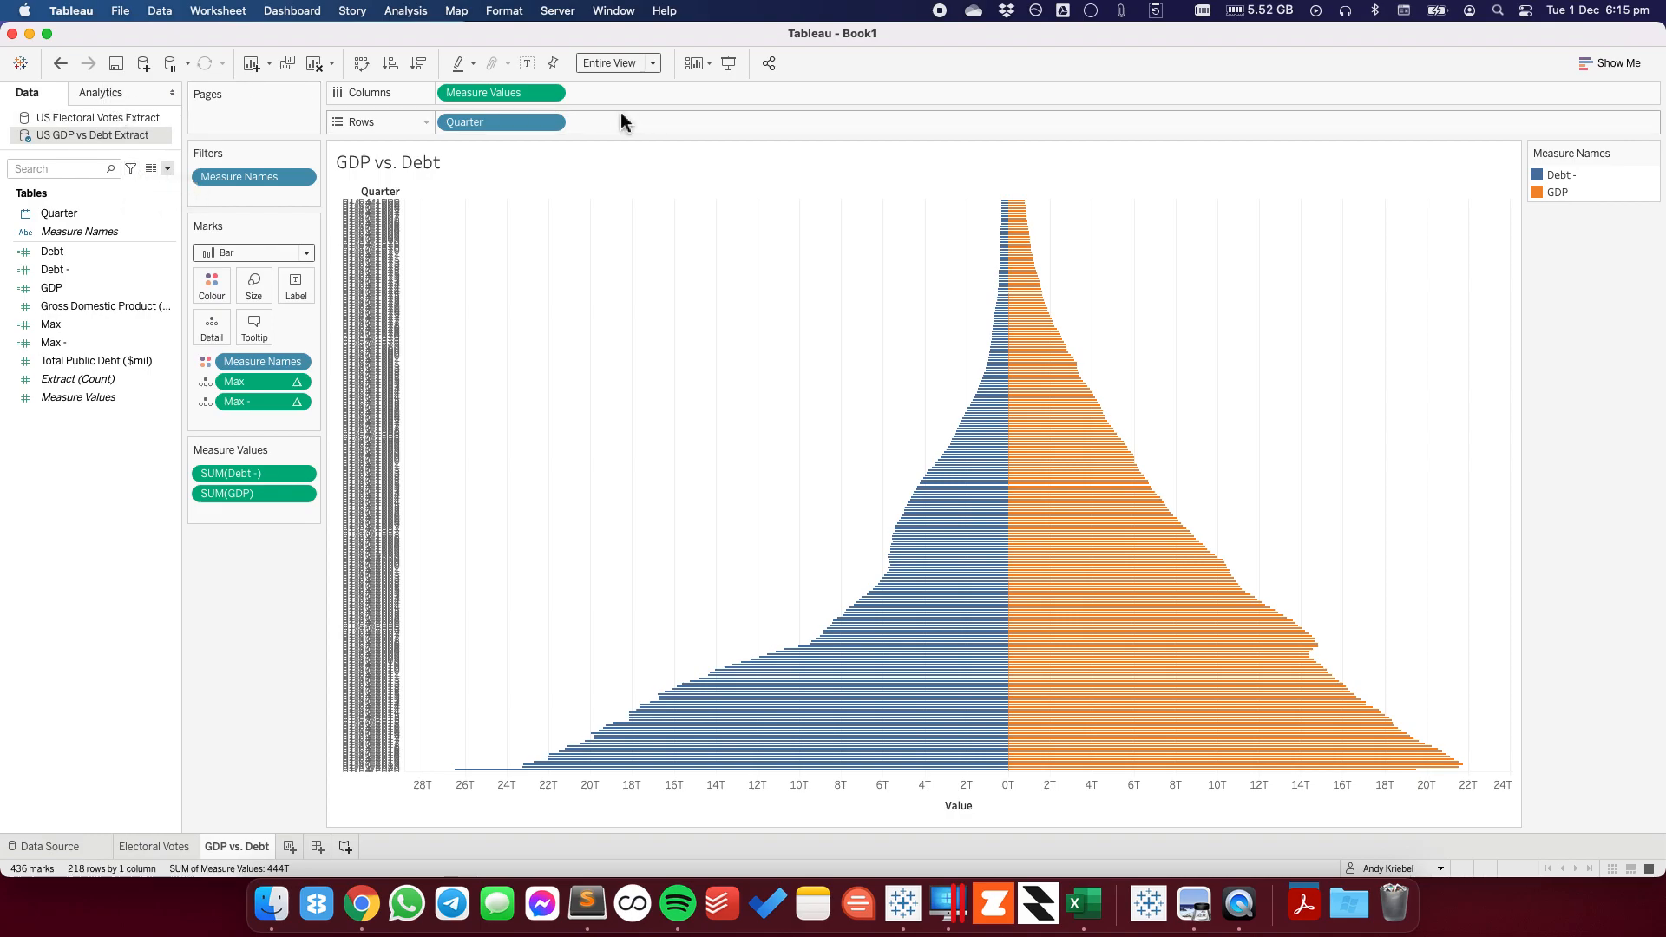
# - Add a reference band across the entire table, from the minimum of Max - to the maximum of Max
pyautogui.click(102, 94)
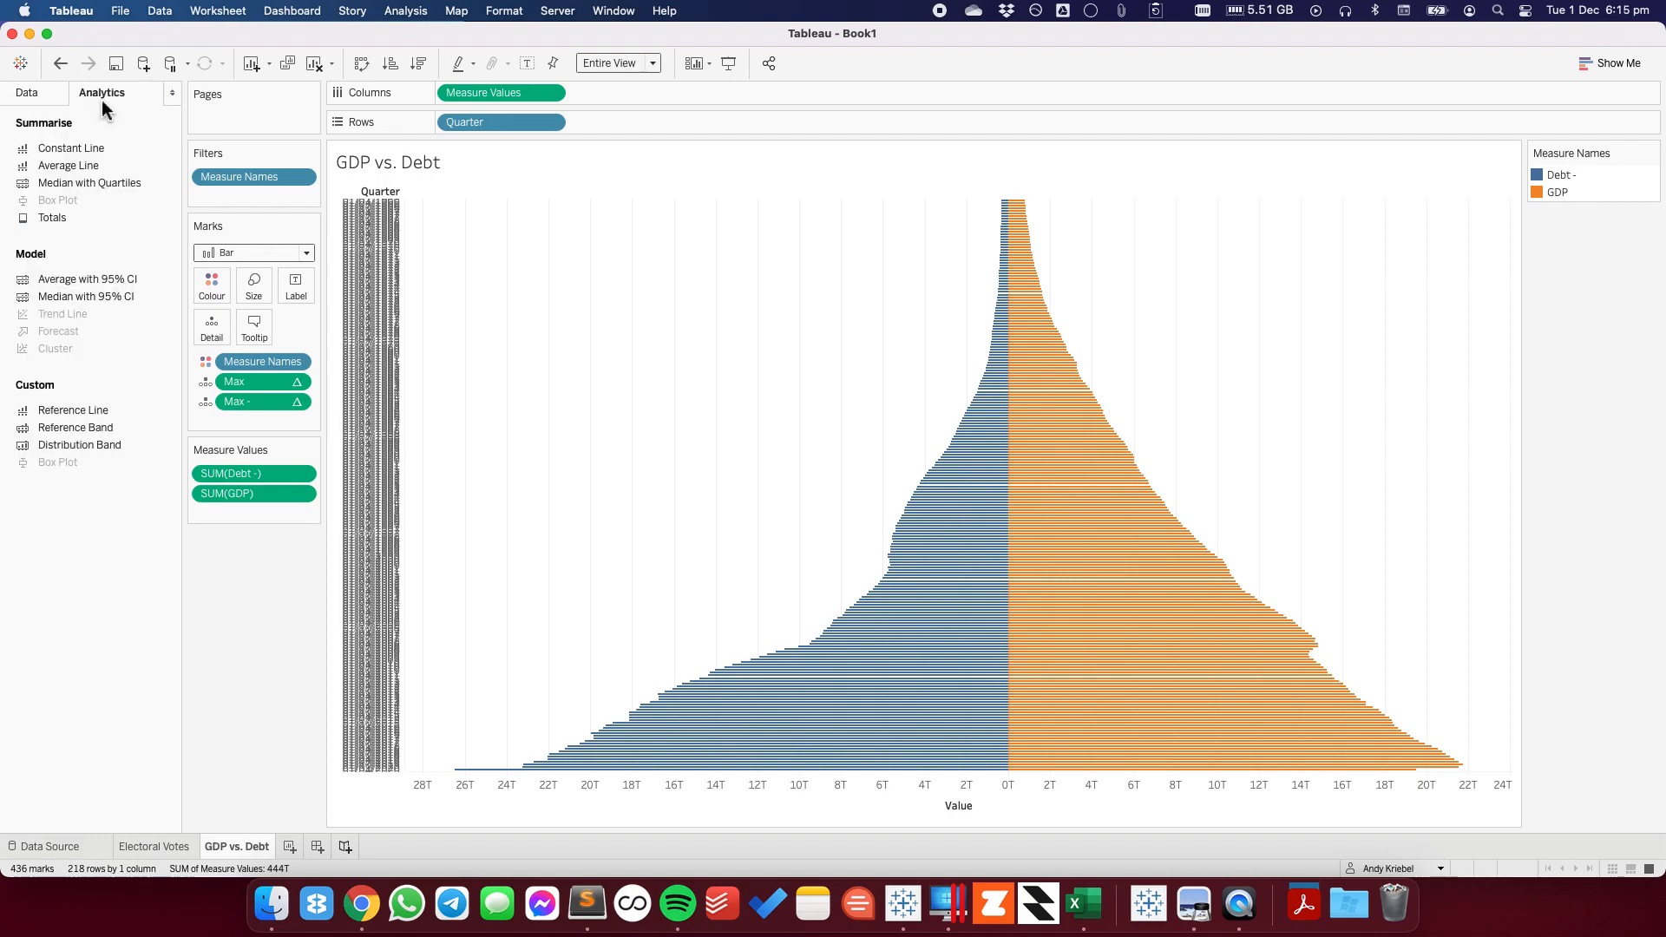
pyautogui.moveTo(70, 428); pyautogui.dragTo(493, 212)
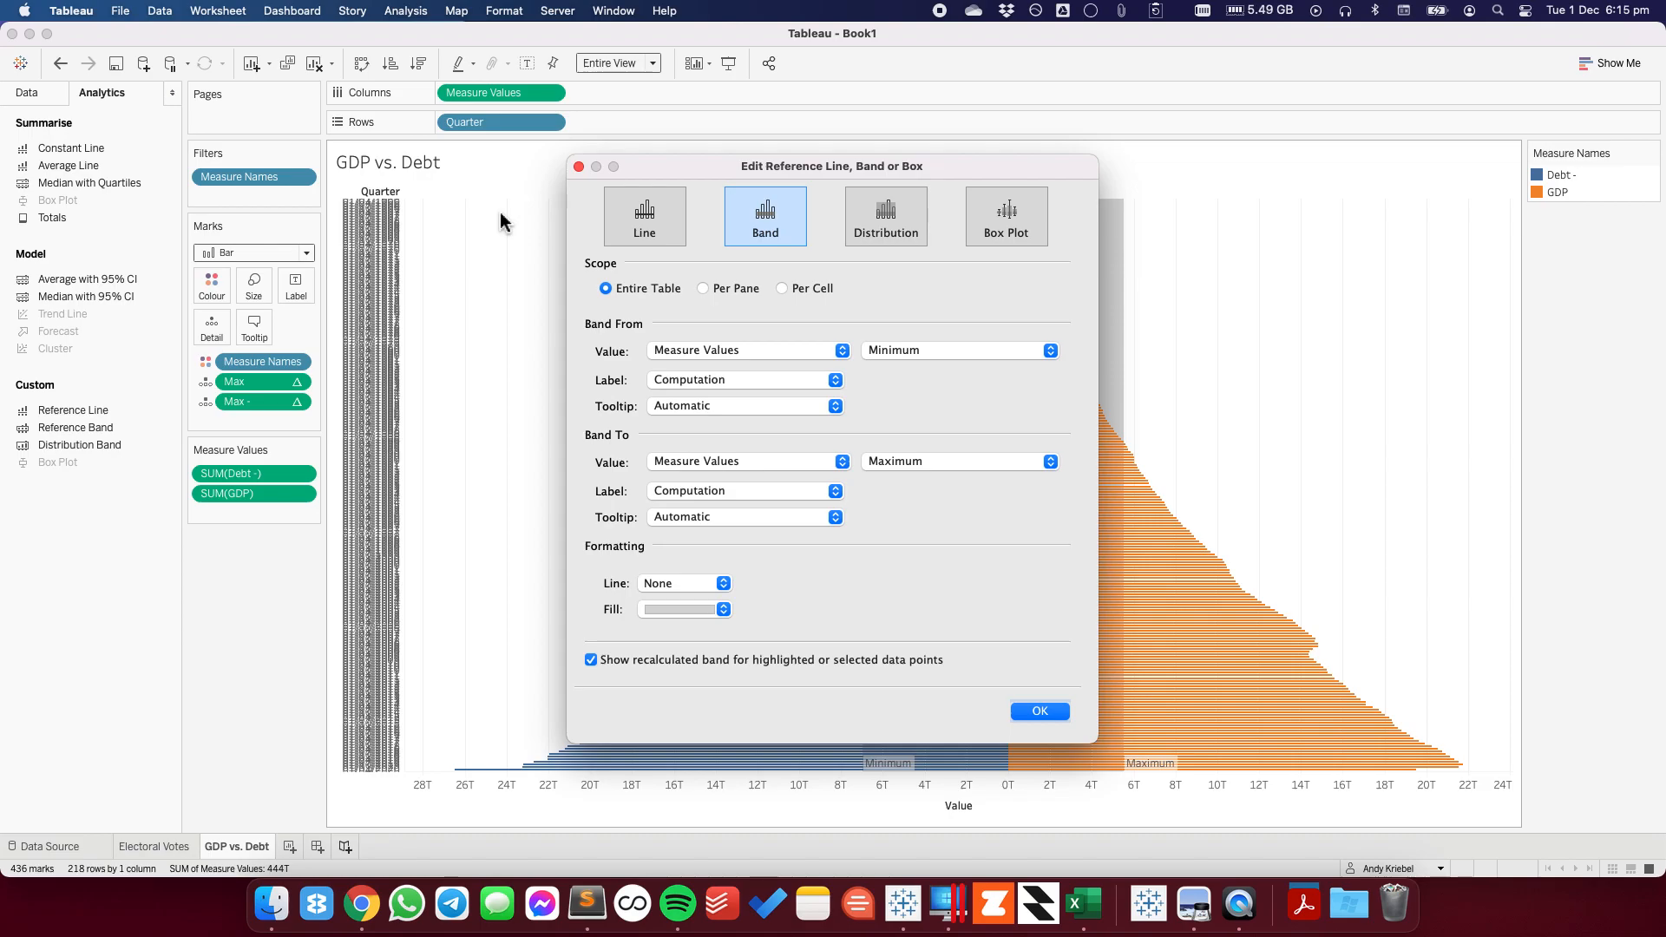
pyautogui.click(764, 354)
pyautogui.click(736, 346)
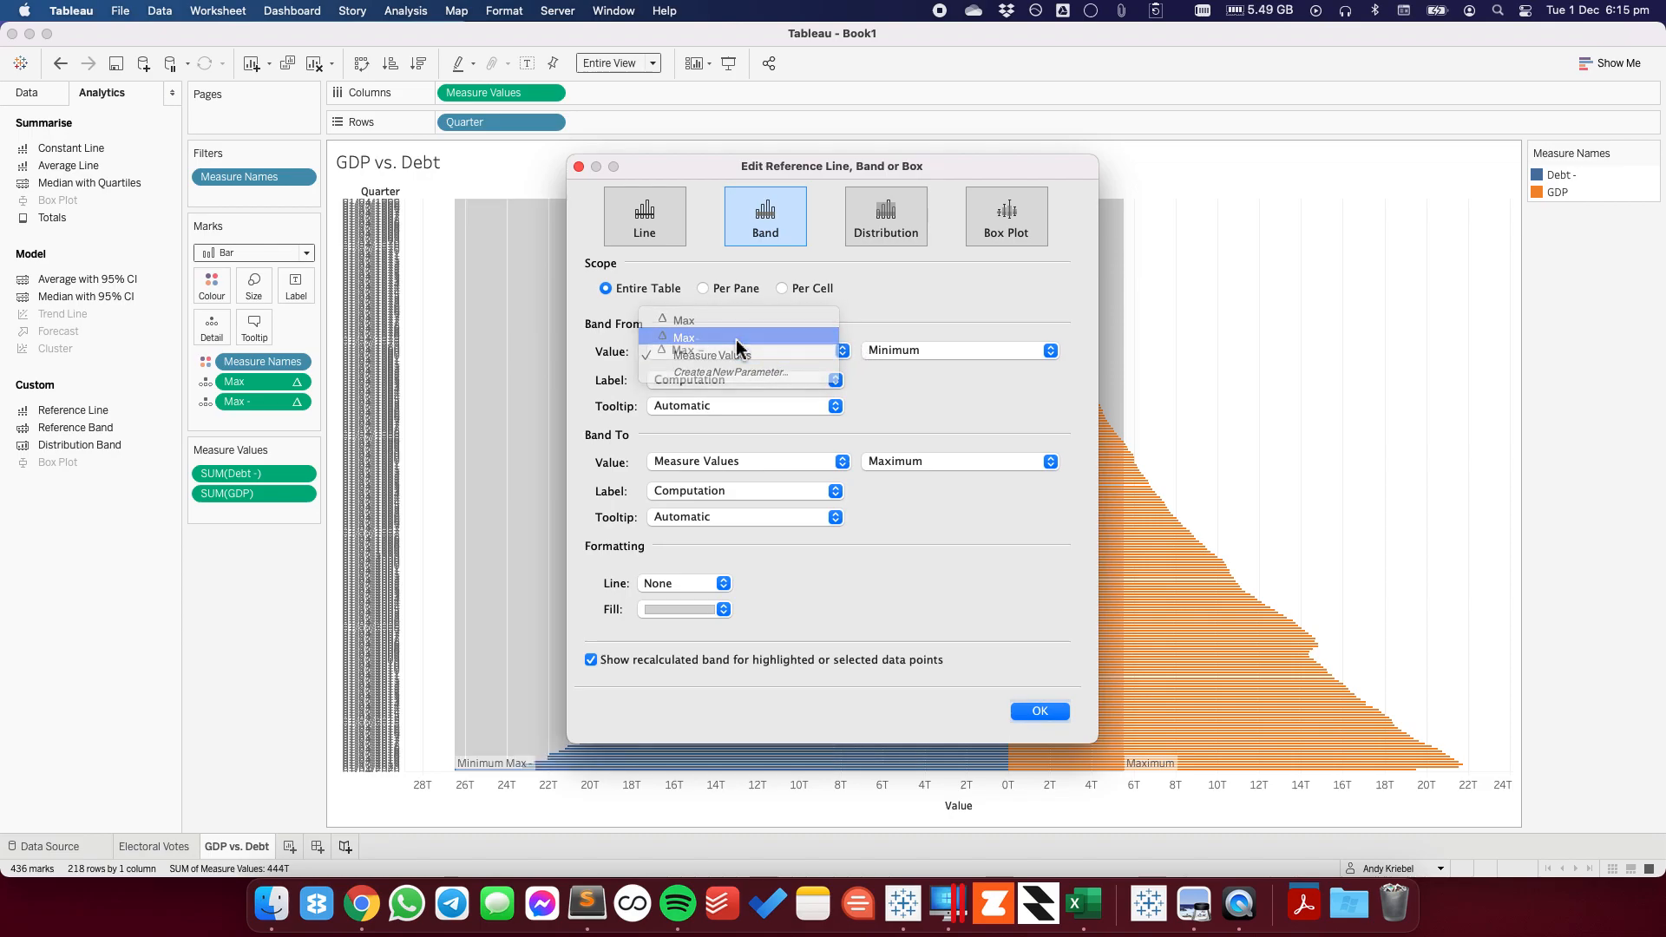
pyautogui.click(704, 463)
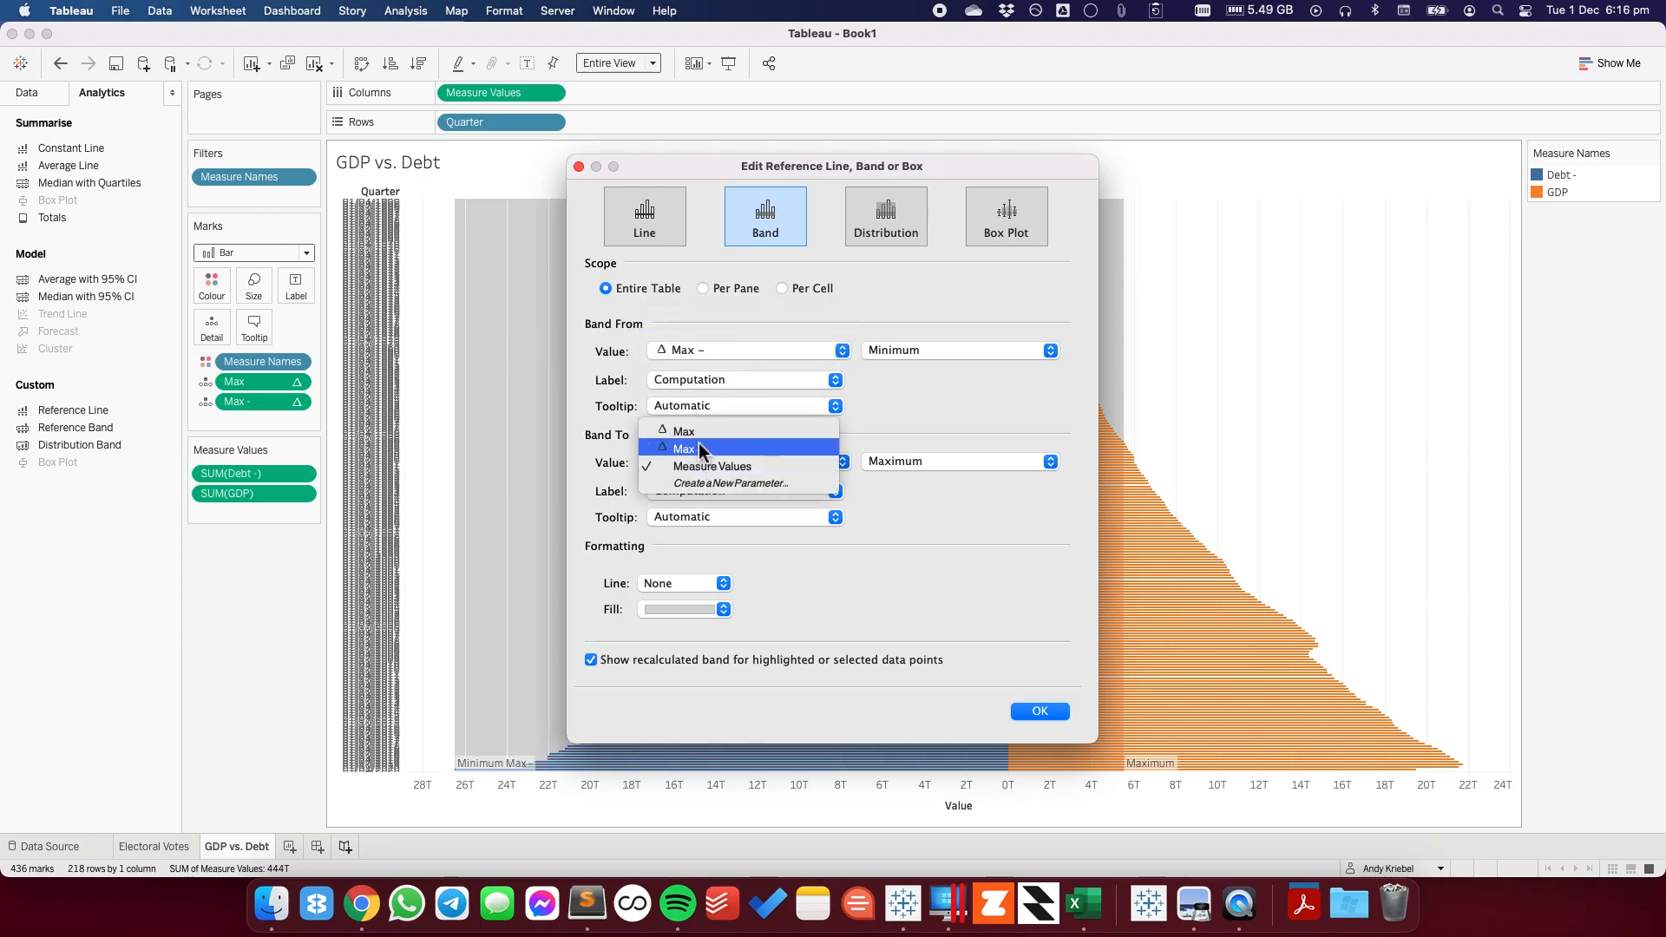
pyautogui.click(699, 436)
# - Set the label and tooltip to None for both the start and end of the reference band
pyautogui.moveTo(831, 169); pyautogui.dragTo(963, 149)
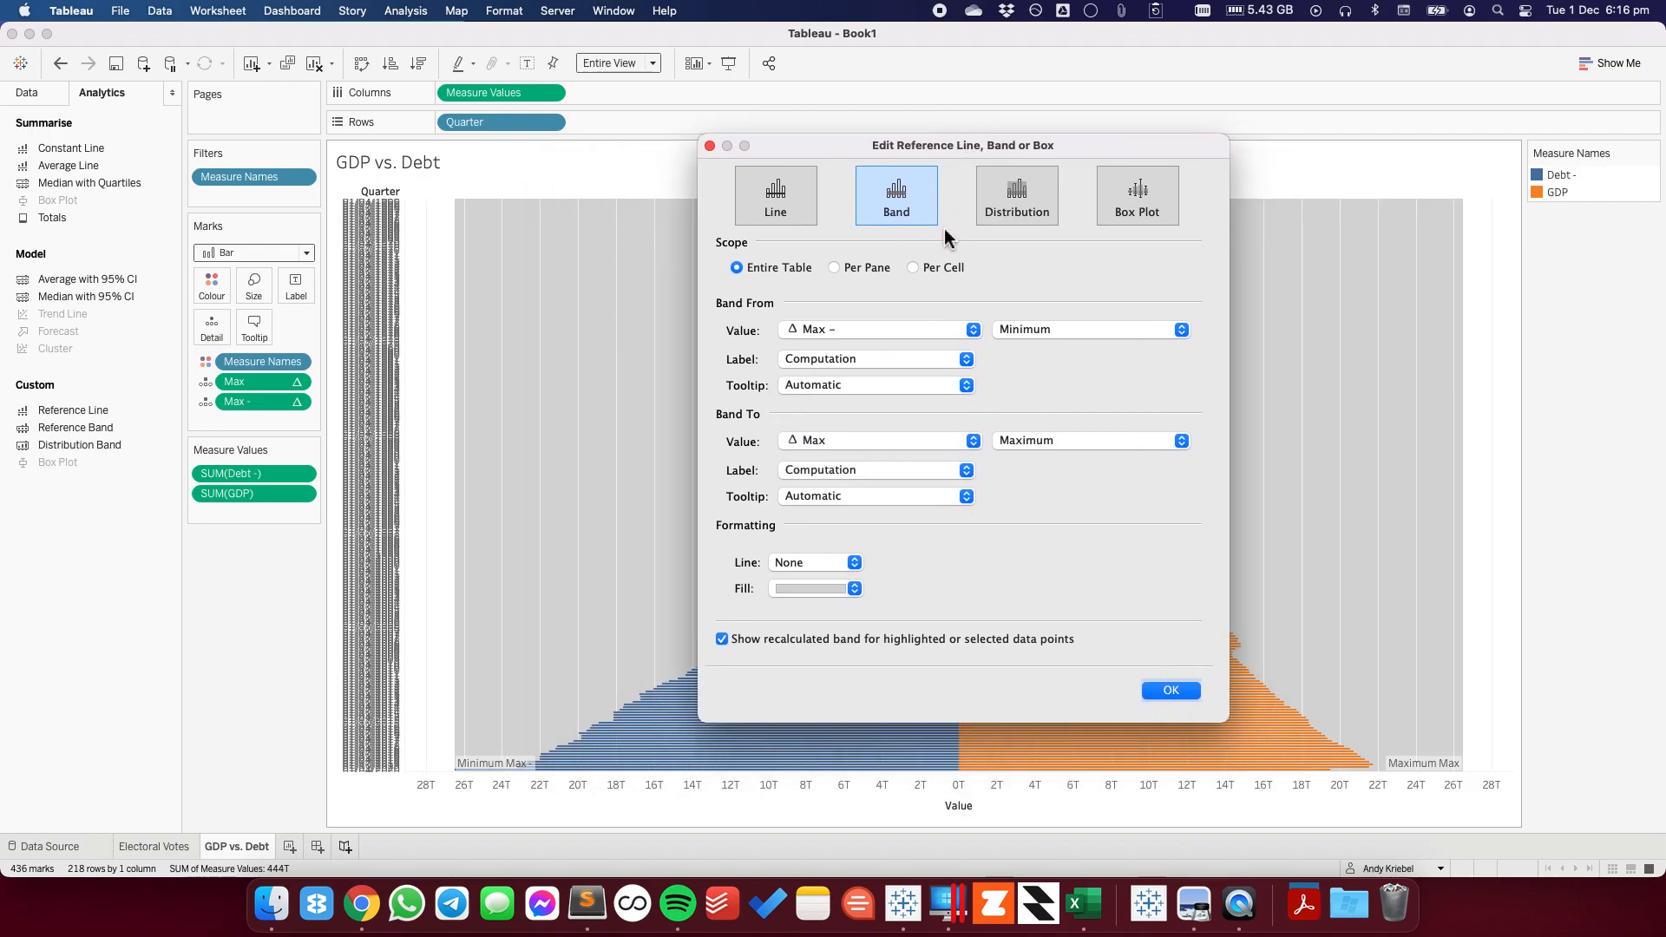
pyautogui.click(827, 359)
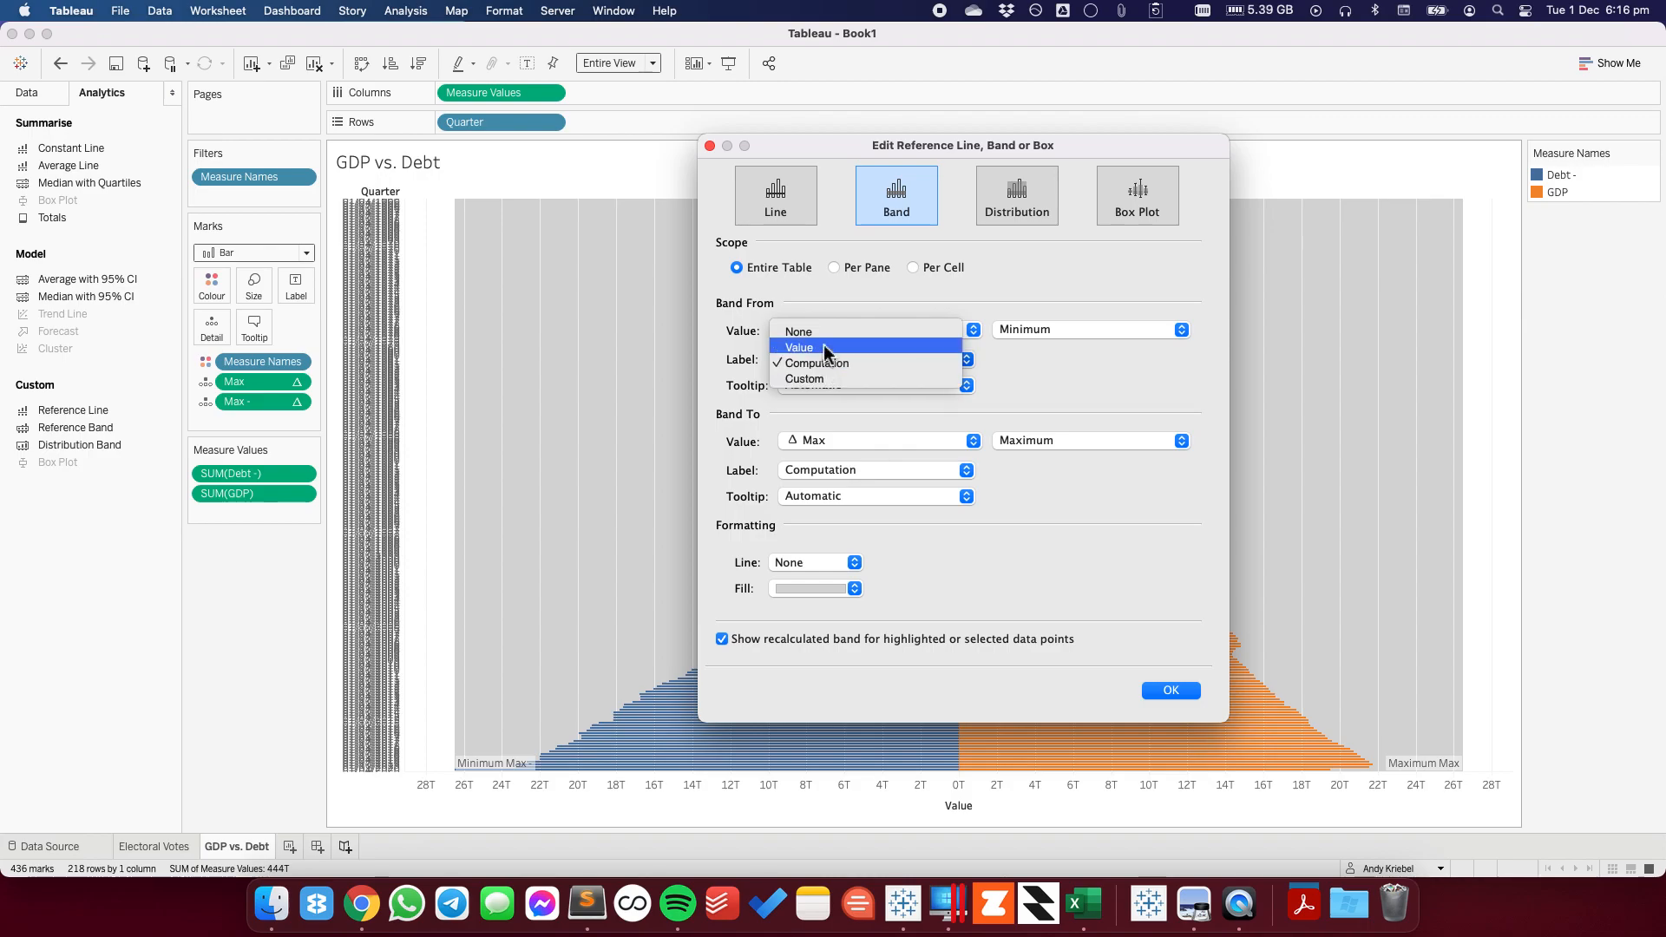
pyautogui.click(821, 333)
pyautogui.click(813, 382)
pyautogui.click(810, 374)
pyautogui.click(799, 469)
pyautogui.click(802, 454)
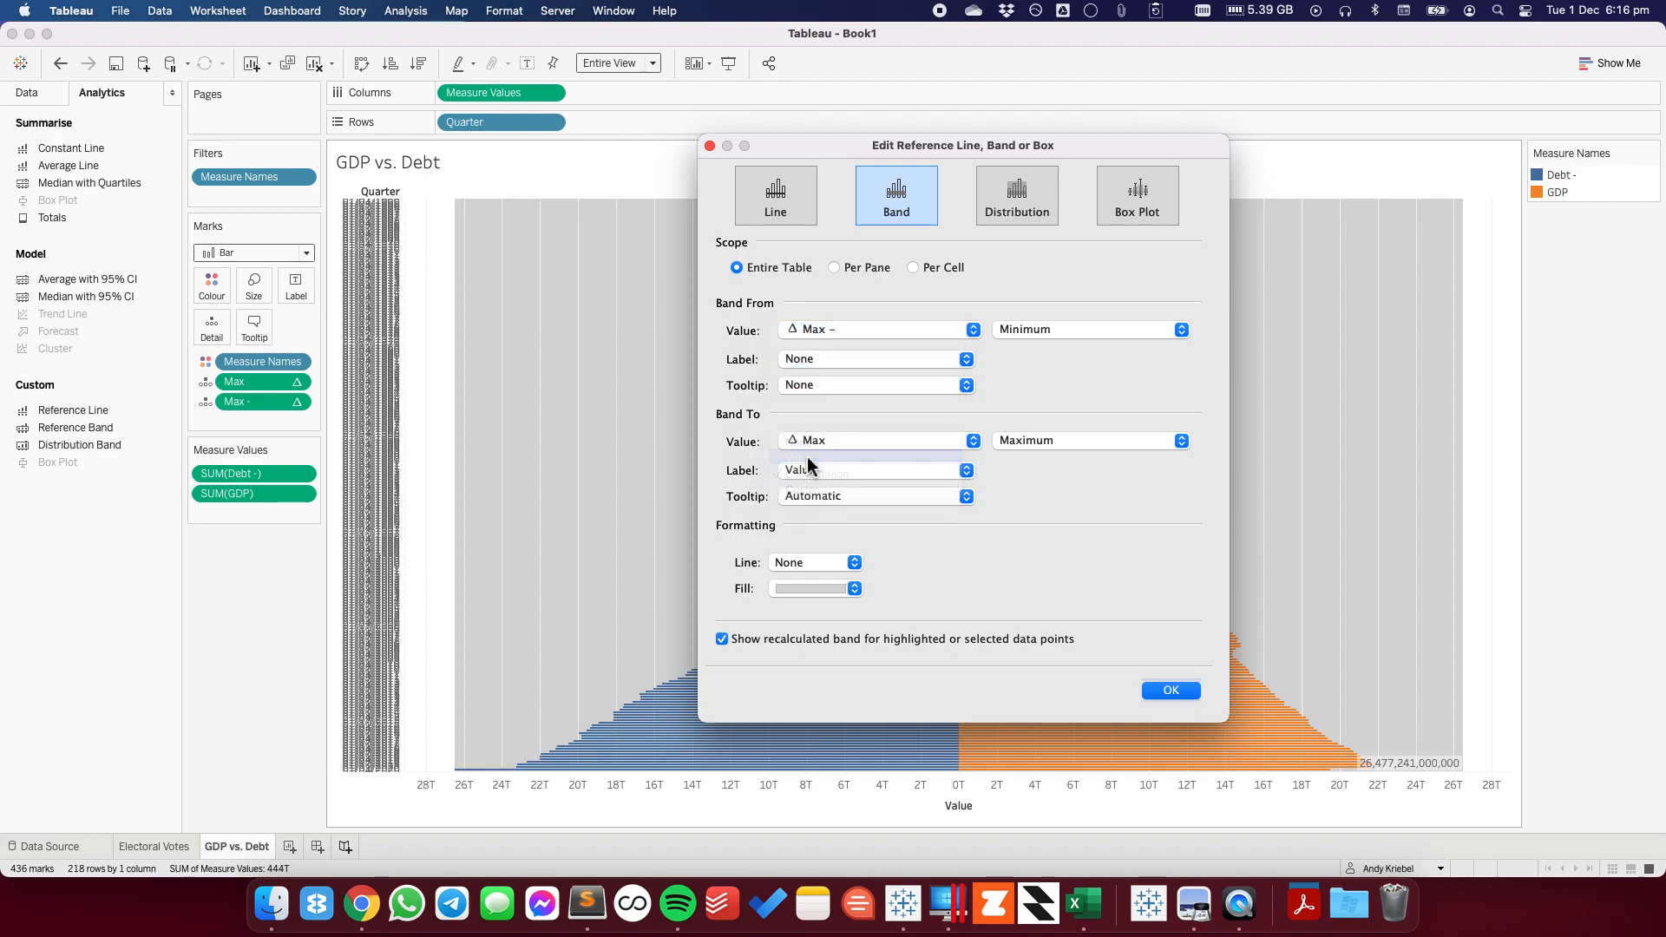
pyautogui.click(808, 476)
pyautogui.click(810, 459)
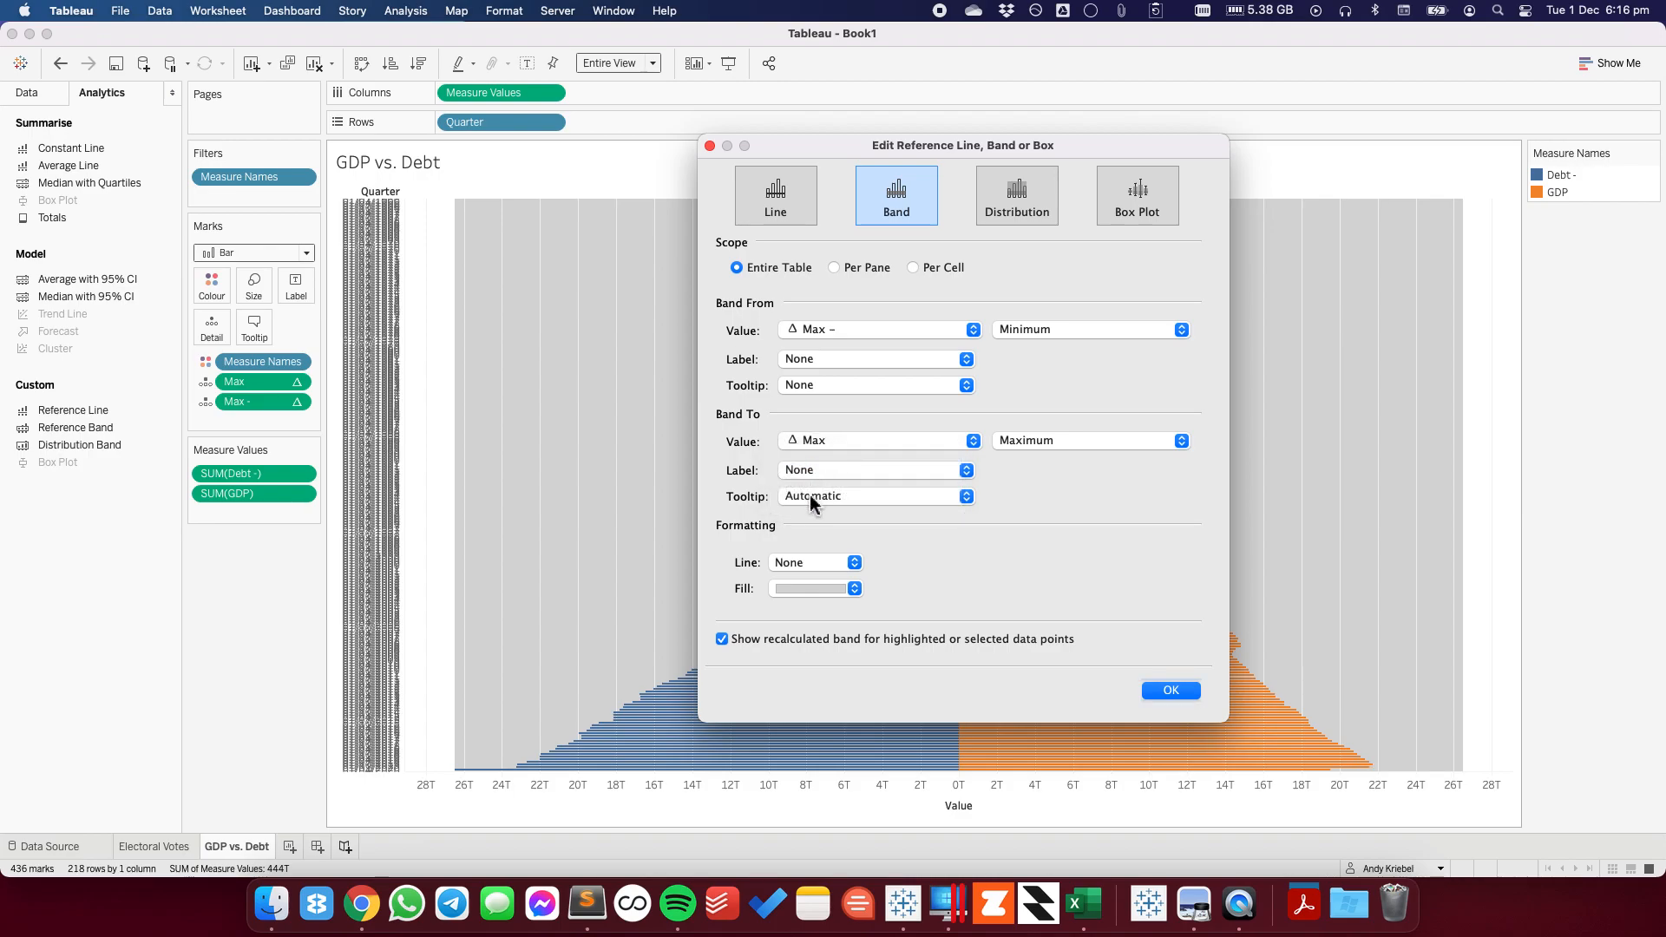
pyautogui.click(809, 494)
pyautogui.click(807, 484)
# - Set the reference band's fill to None, turn off its recalculated band for selected data points, and apply the settings
pyautogui.click(814, 588)
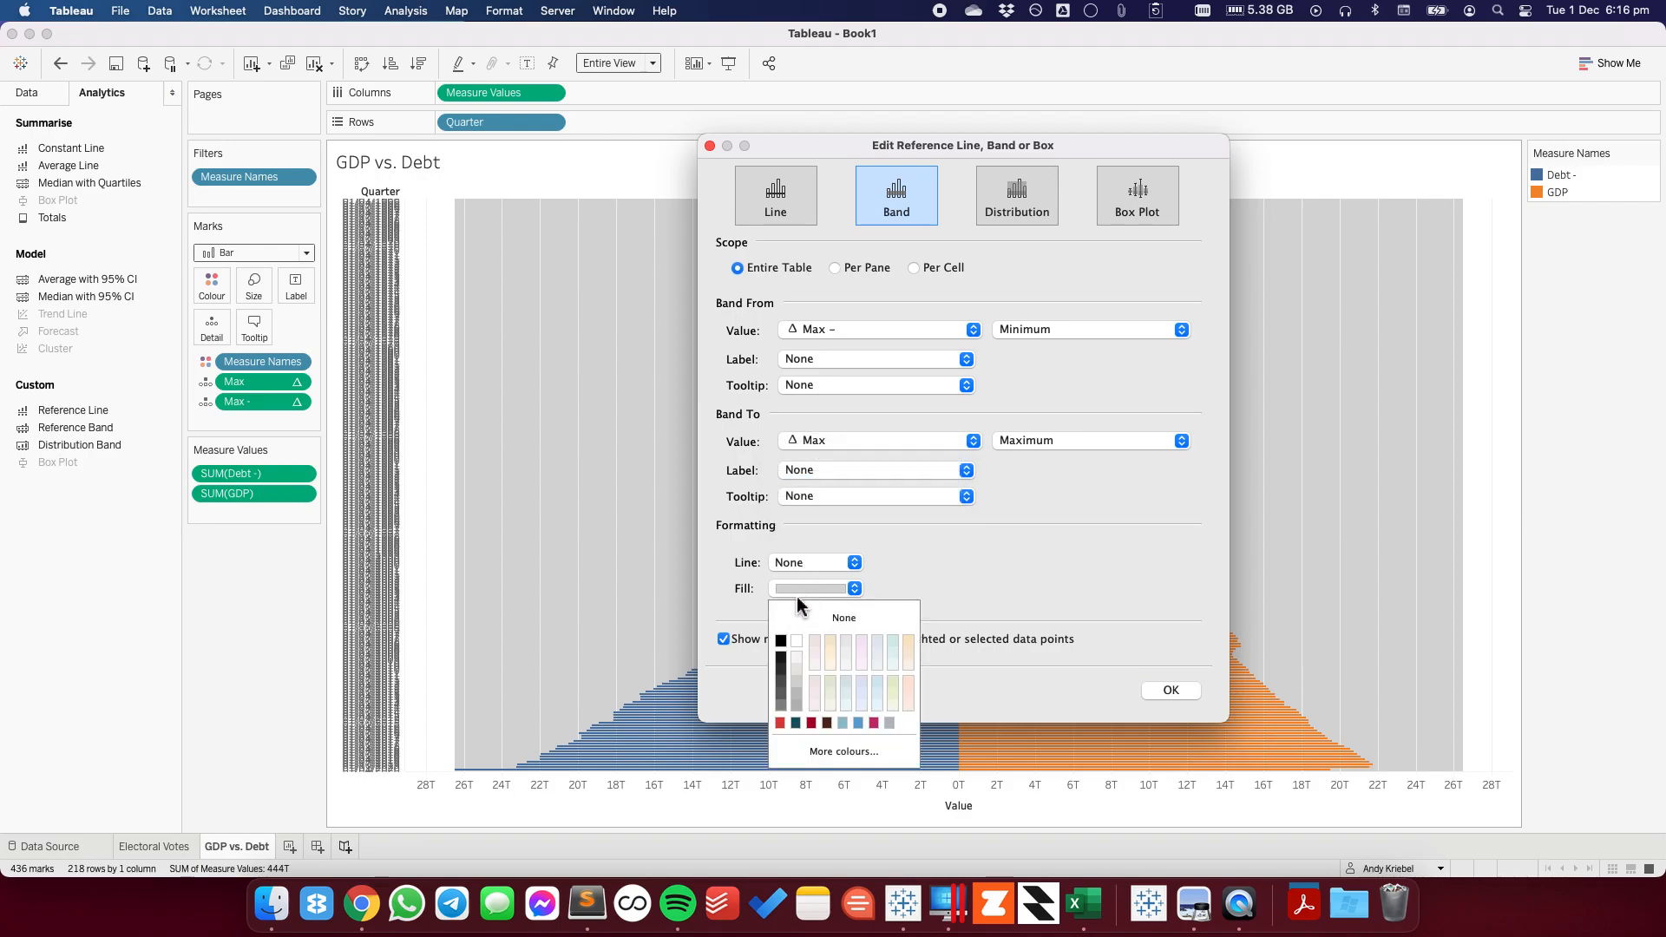
pyautogui.click(792, 618)
pyautogui.click(721, 638)
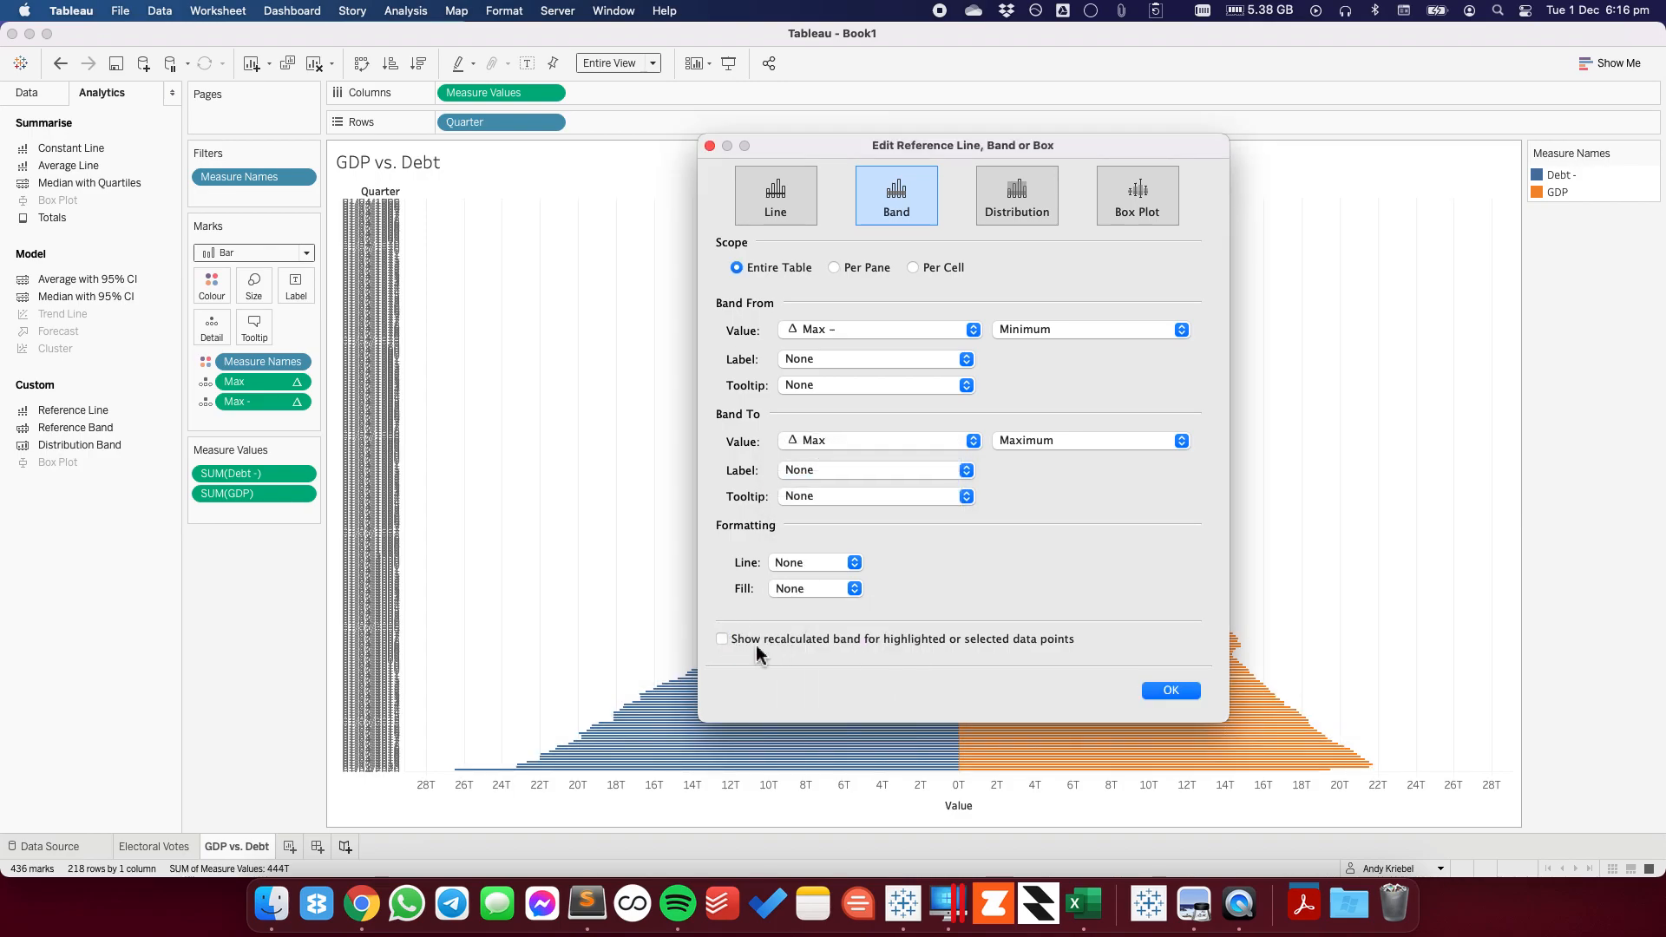
pyautogui.click(1169, 690)
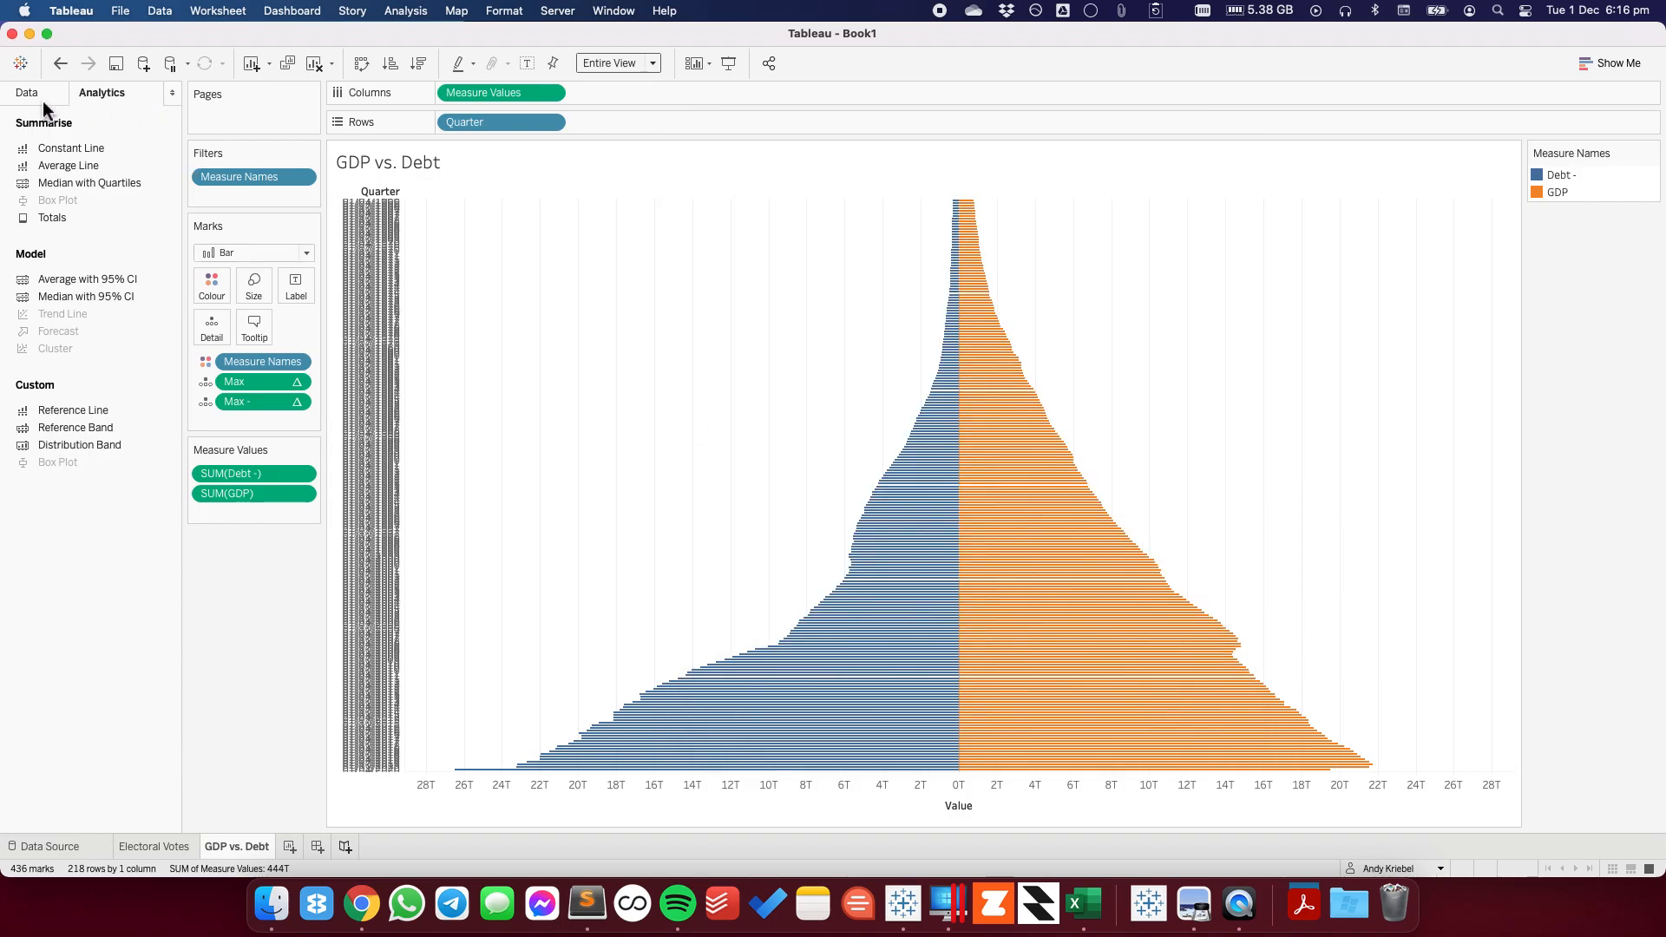
# - Add a constant line at 0 on the value axis
pyautogui.moveTo(96, 148); pyautogui.dragTo(478, 216)
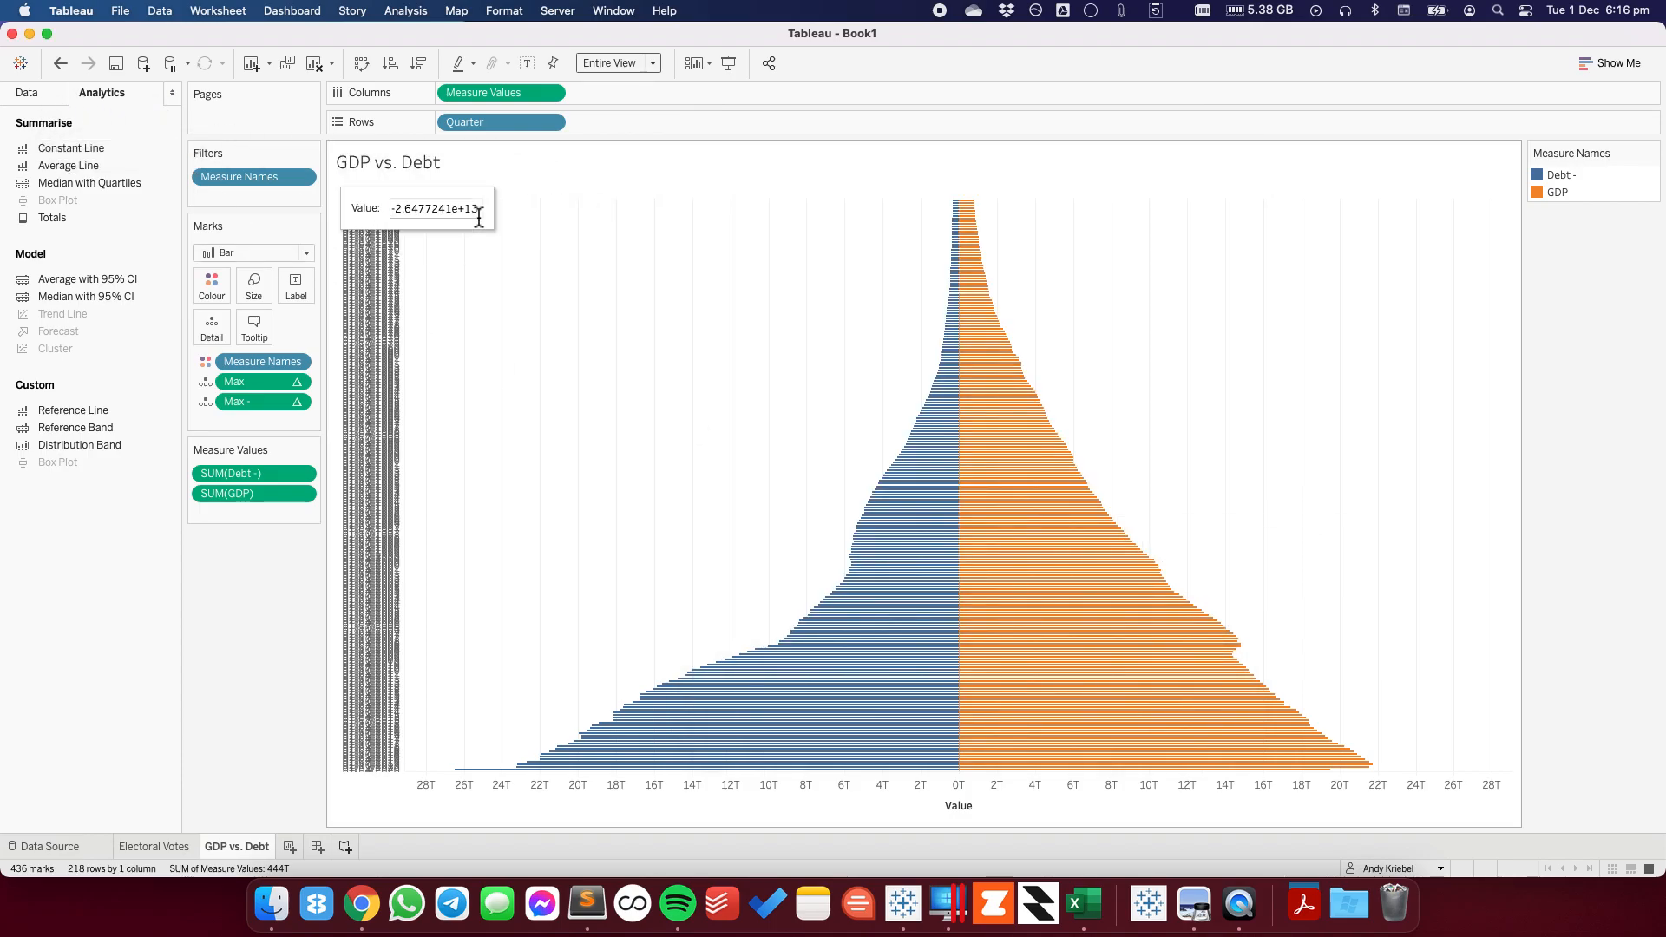
pyautogui.write('0')
pyautogui.press('Return')
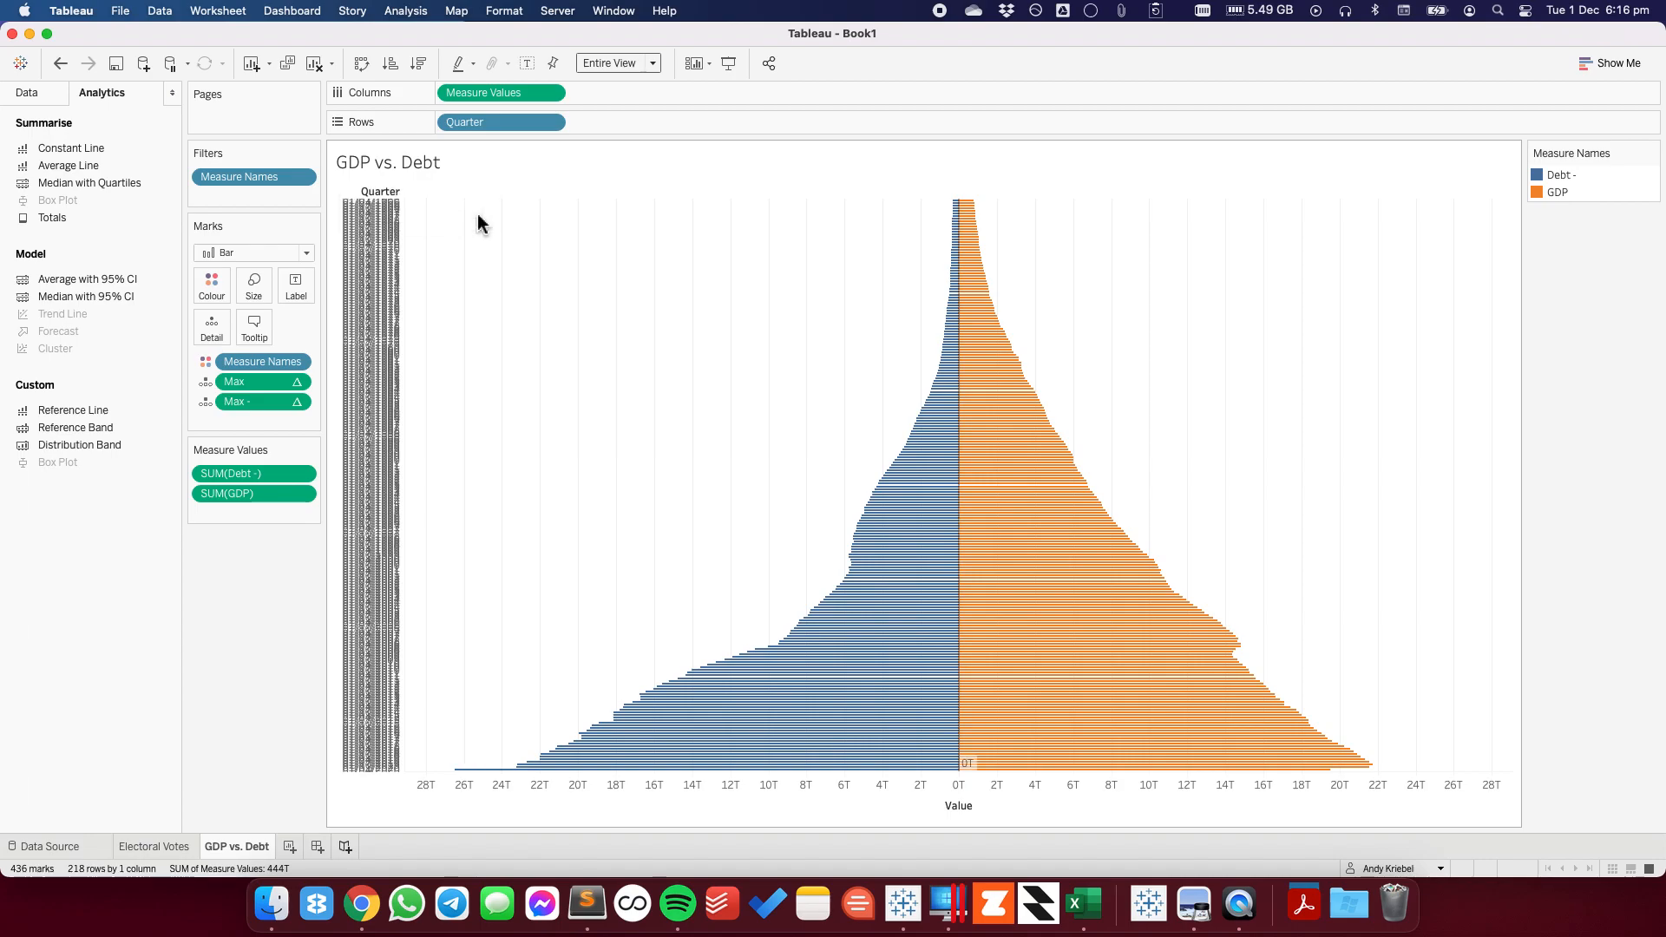
# - Edit the constant line at 0 and set its label and tooltip to None
pyautogui.rightClick(963, 791)
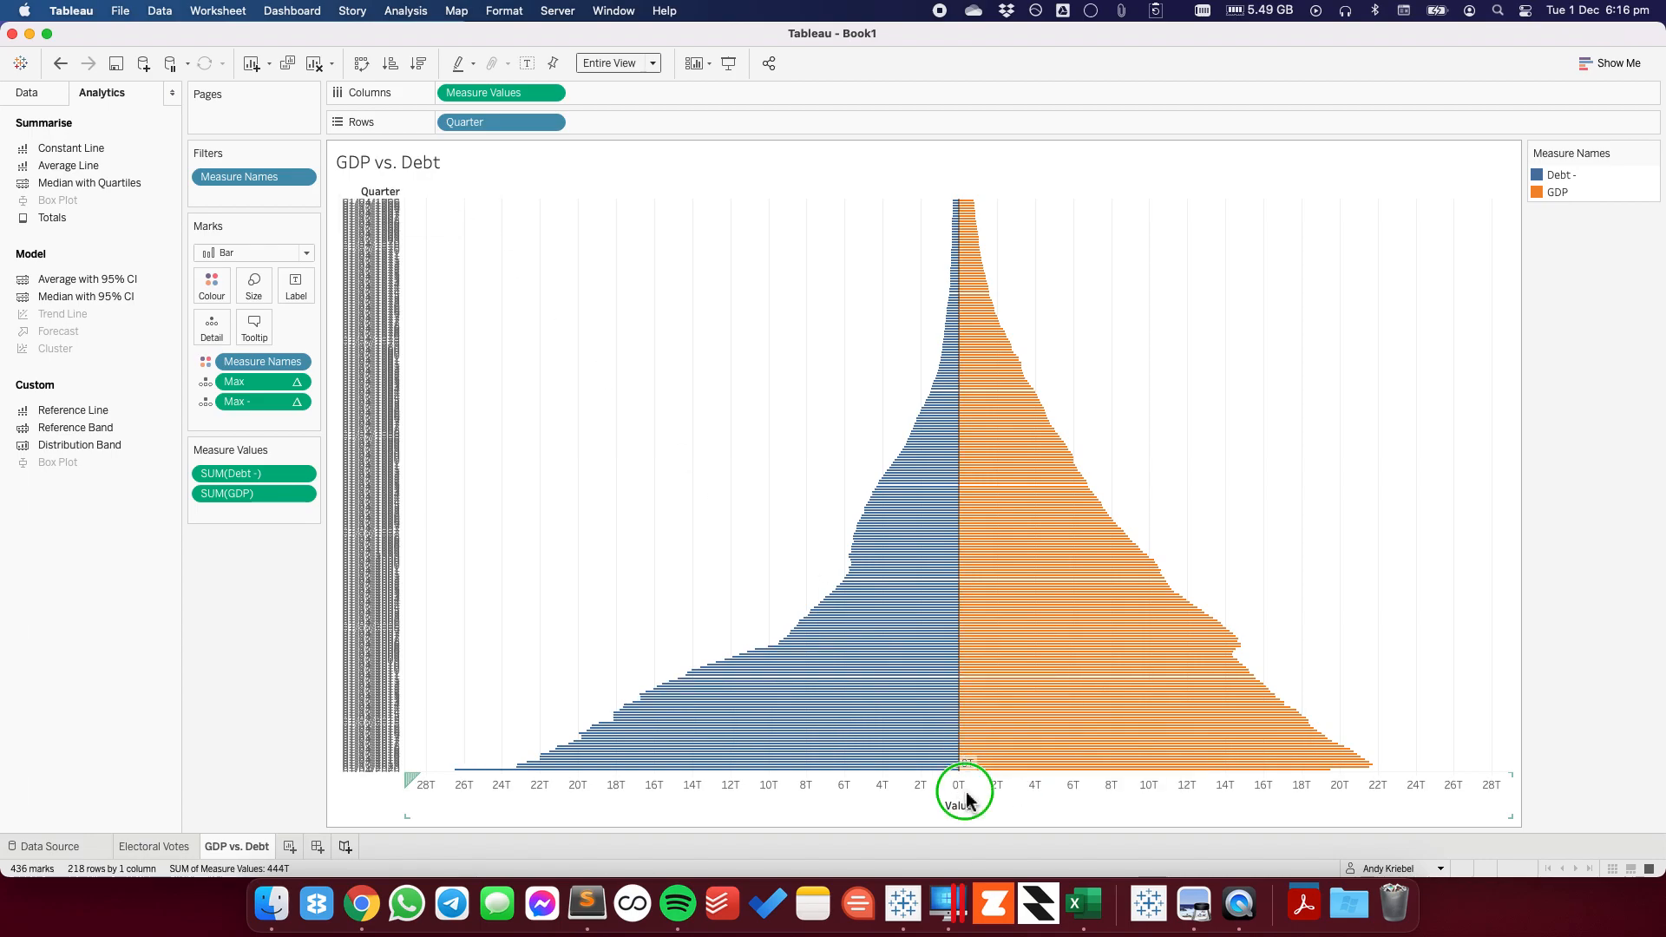
pyautogui.moveTo(1045, 727)
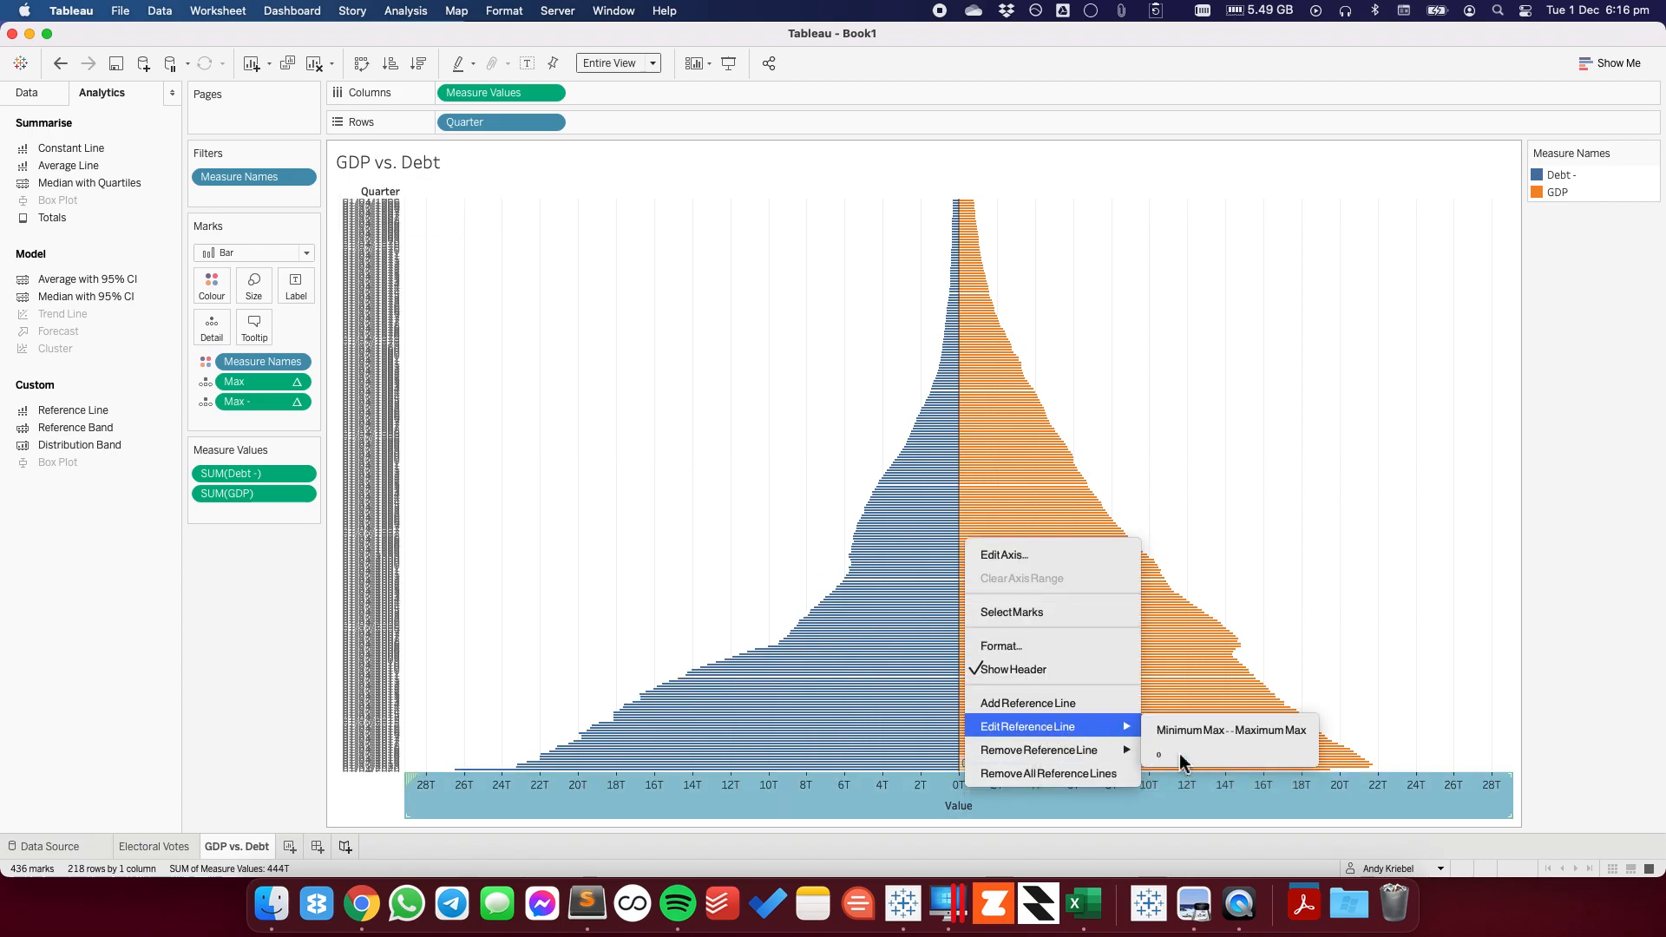
pyautogui.click(1180, 729)
pyautogui.click(706, 379)
pyautogui.click(694, 374)
pyautogui.click(694, 405)
pyautogui.click(686, 386)
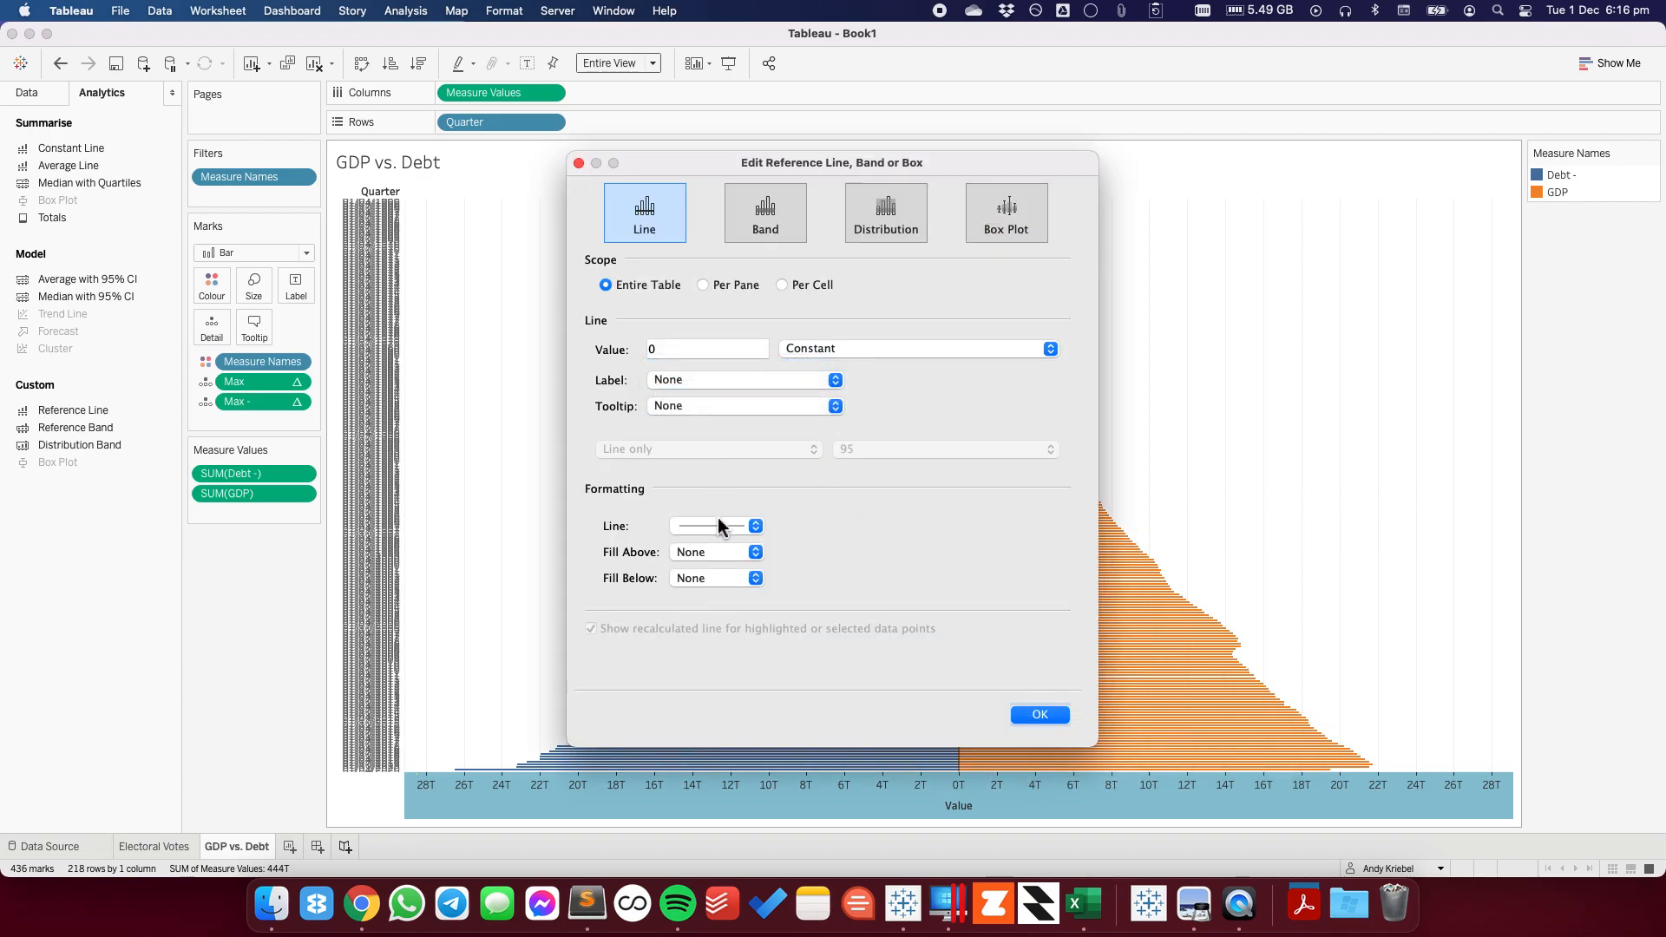
# - Format the constant line at 0 as a thicker solid black line and apply the change
pyautogui.click(718, 526)
pyautogui.click(736, 639)
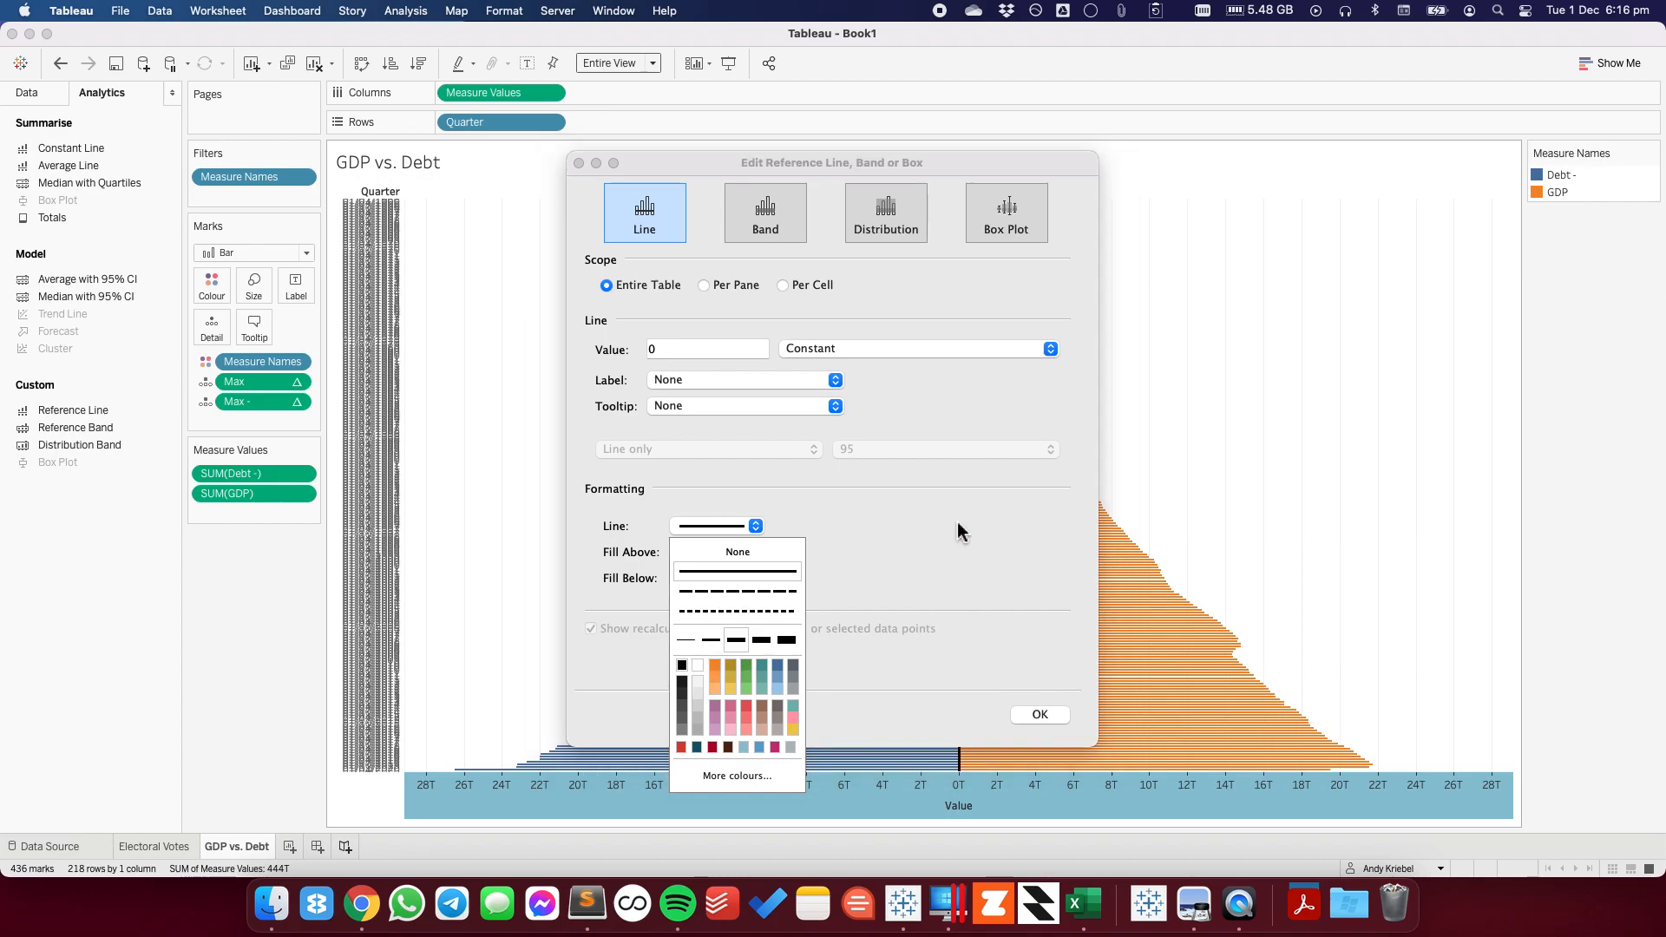
pyautogui.click(576, 163)
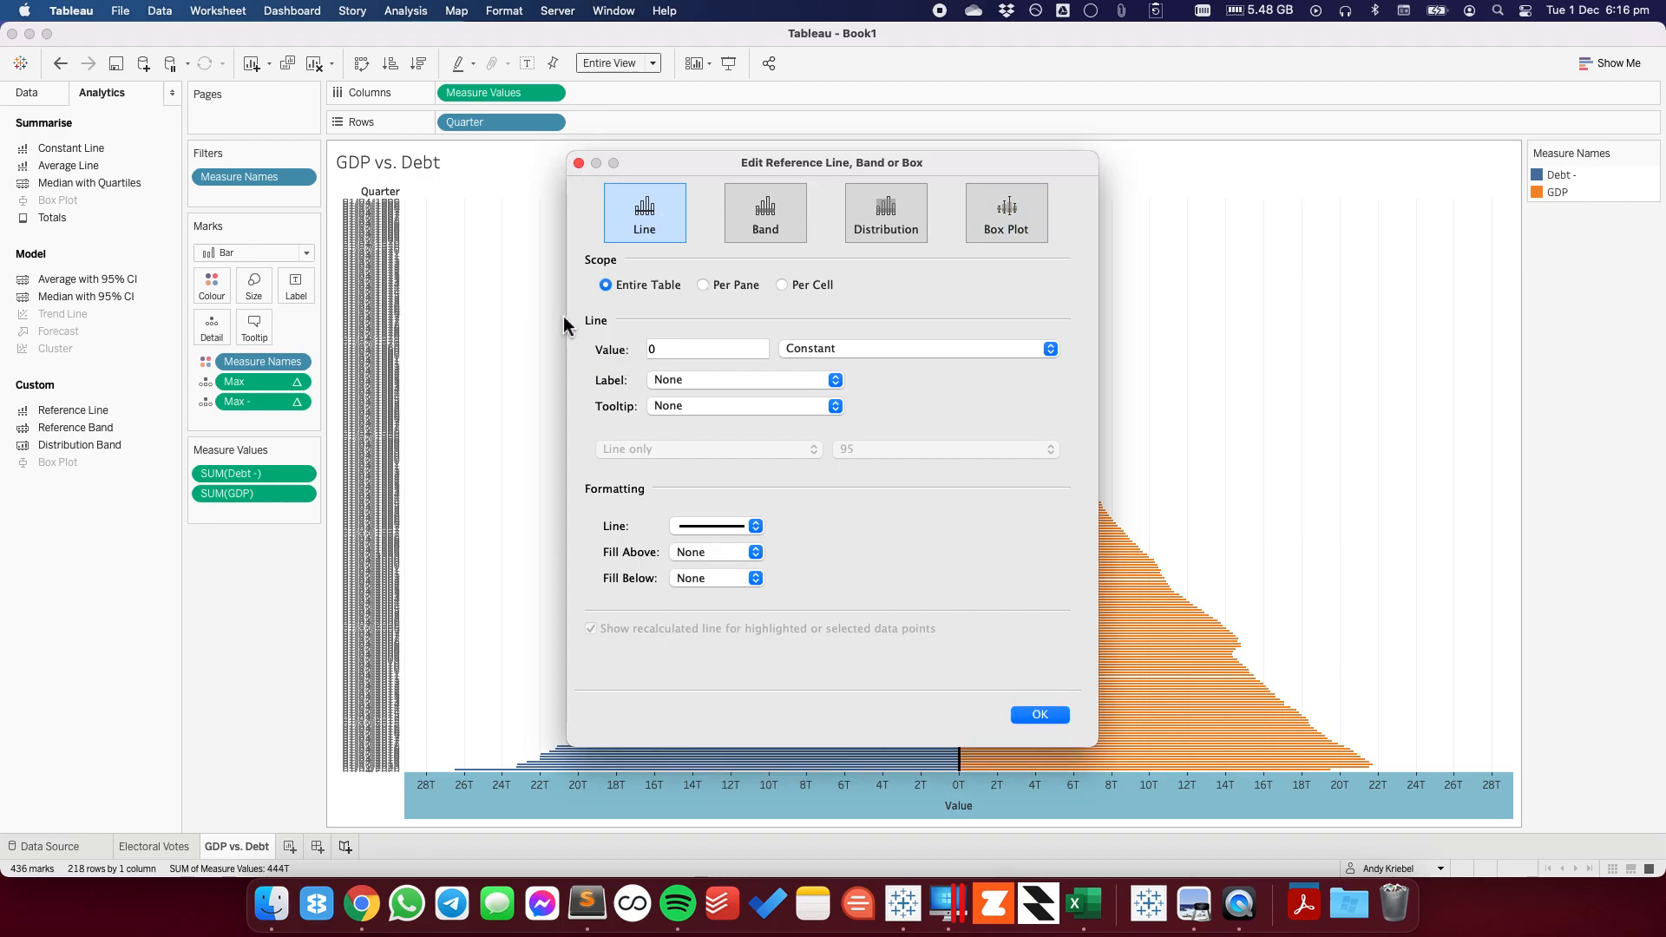
pyautogui.click(1039, 714)
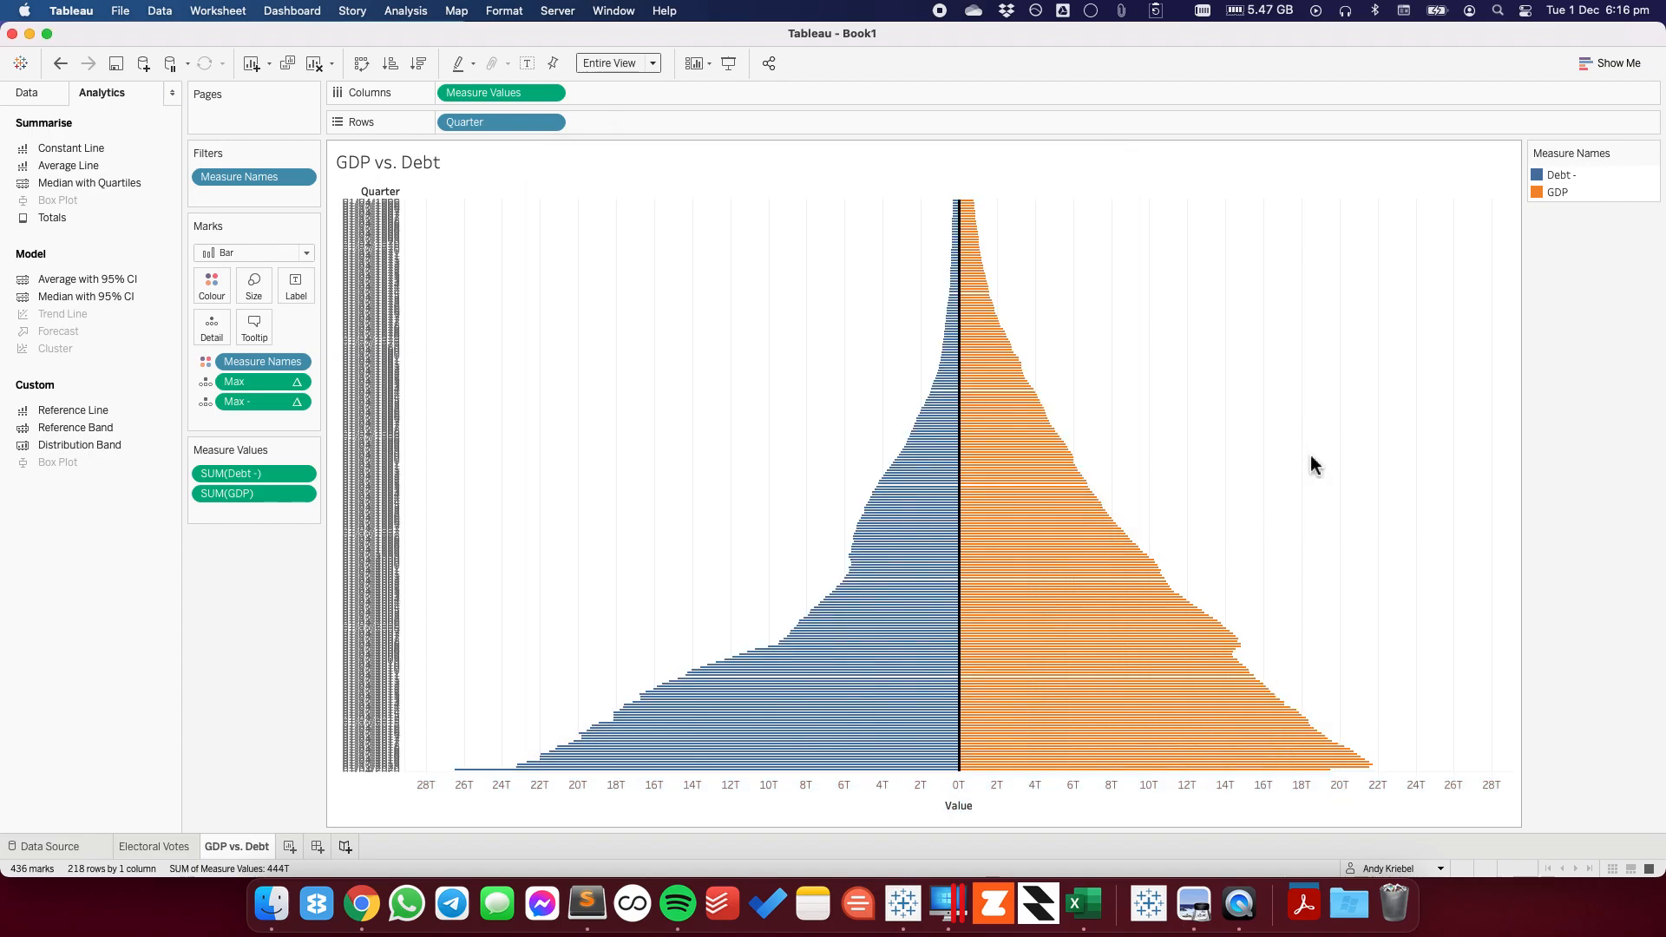
# - Recolour the Measure Names so that Debt - is red and GDP is blue
pyautogui.doubleClick(1594, 189)
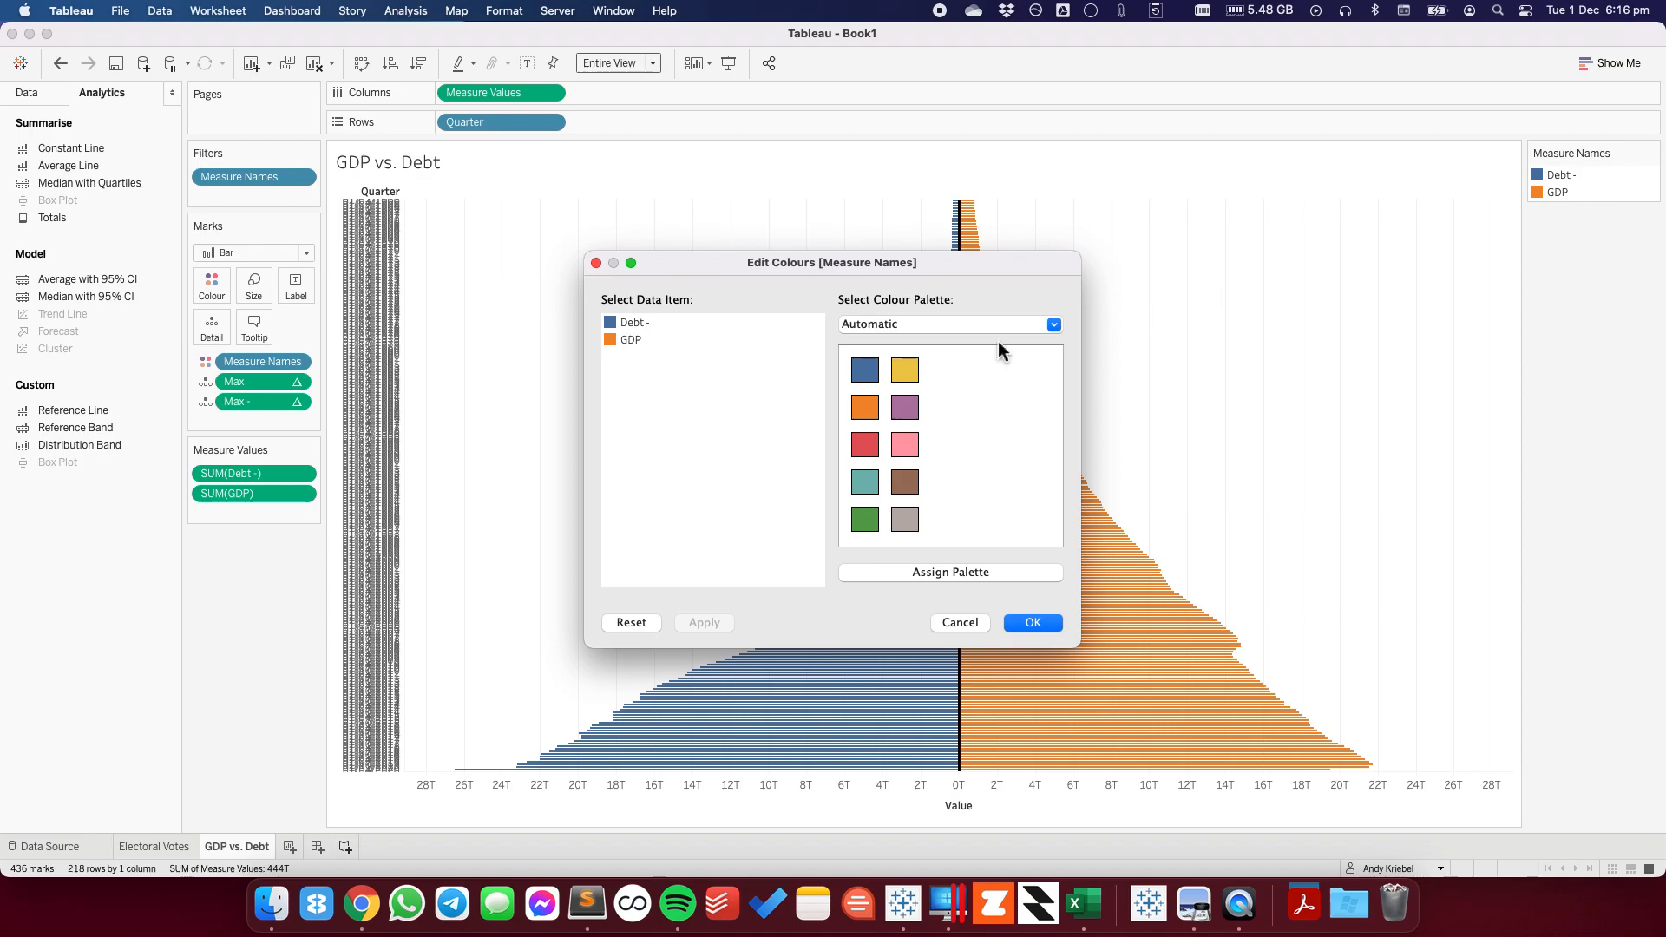
pyautogui.click(640, 337)
pyautogui.click(865, 444)
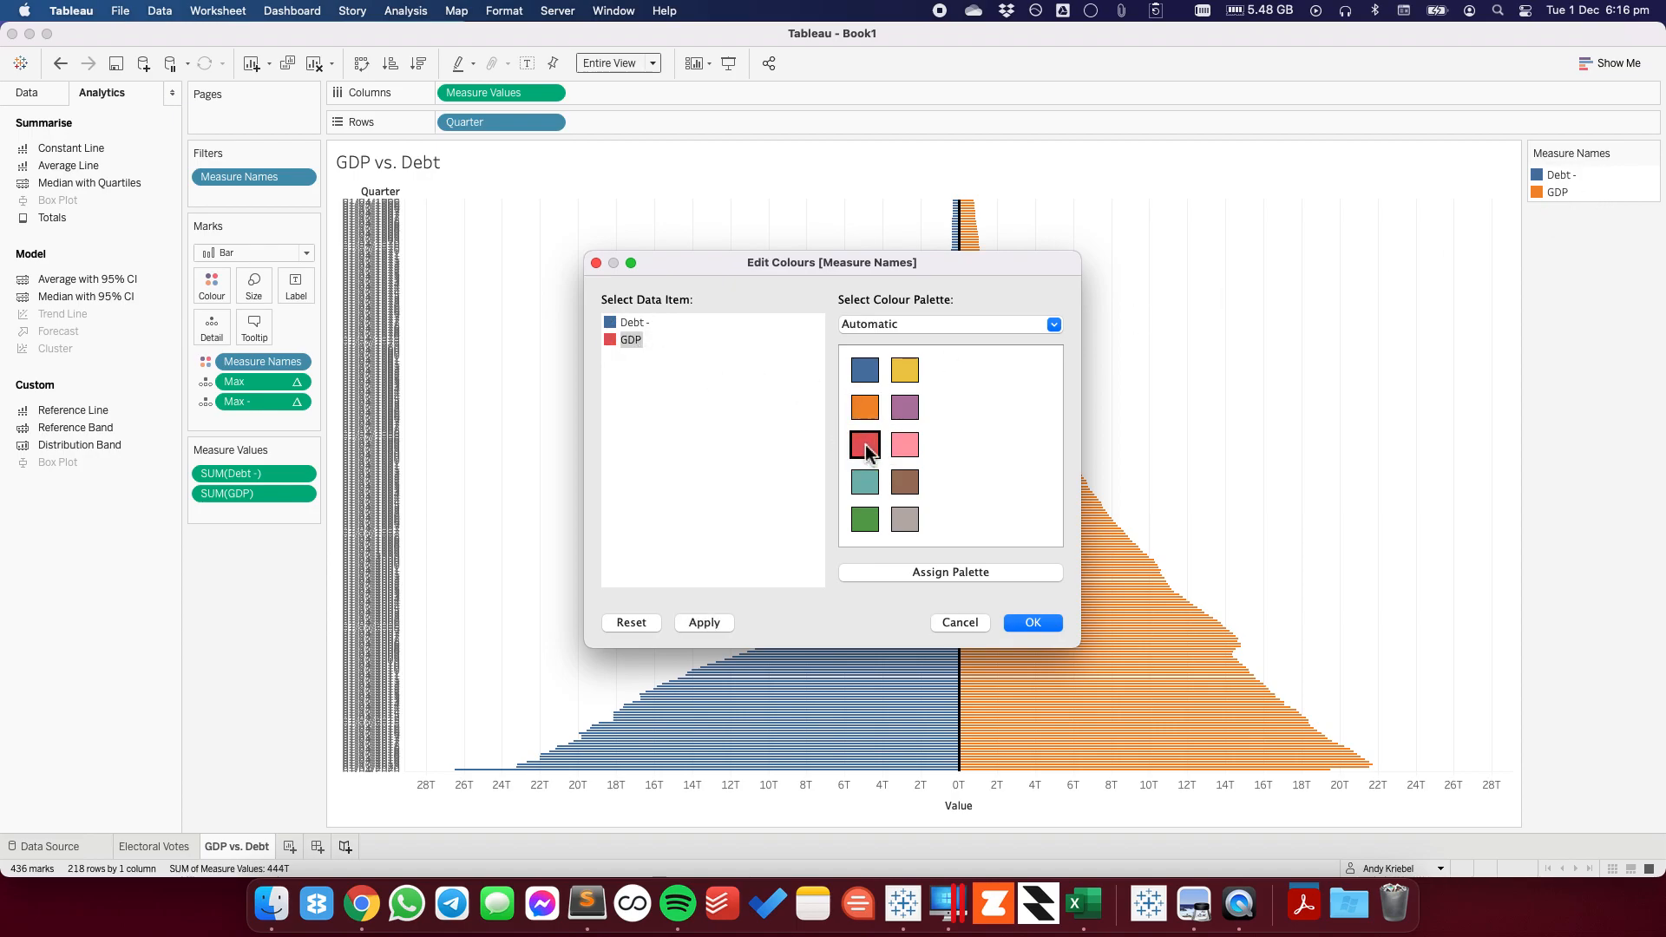
pyautogui.click(638, 323)
pyautogui.click(864, 444)
pyautogui.click(866, 375)
pyautogui.click(1034, 623)
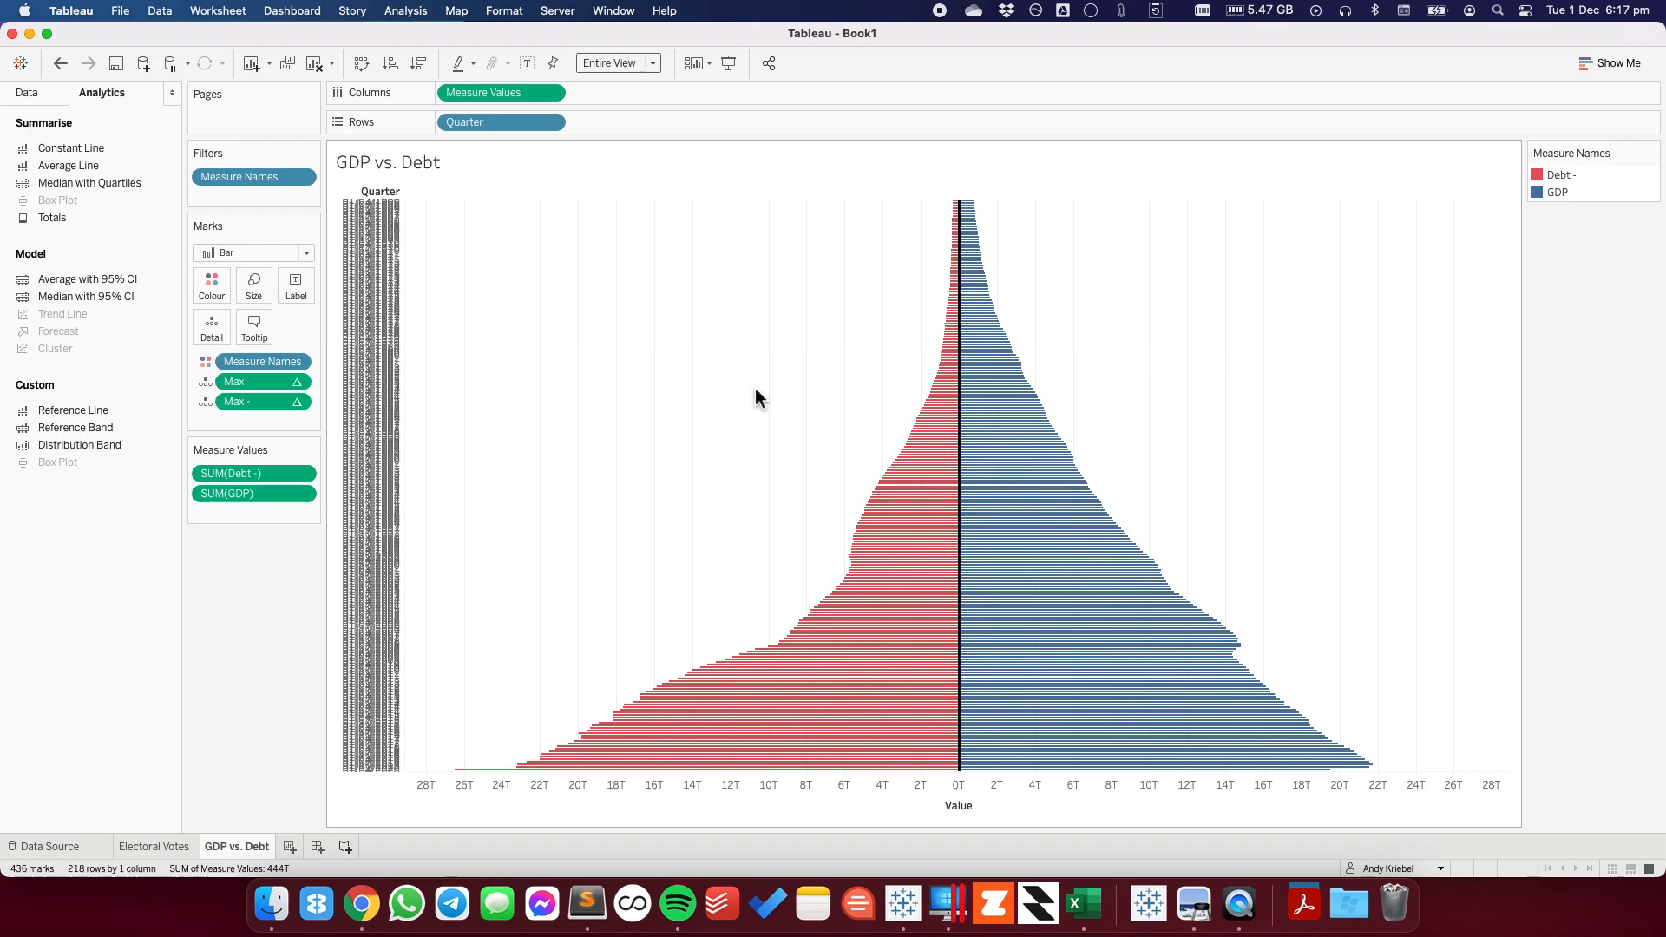
# - Try switching the Quarter row field from exact dates to continuous quarters, and undo the change
pyautogui.click(554, 122)
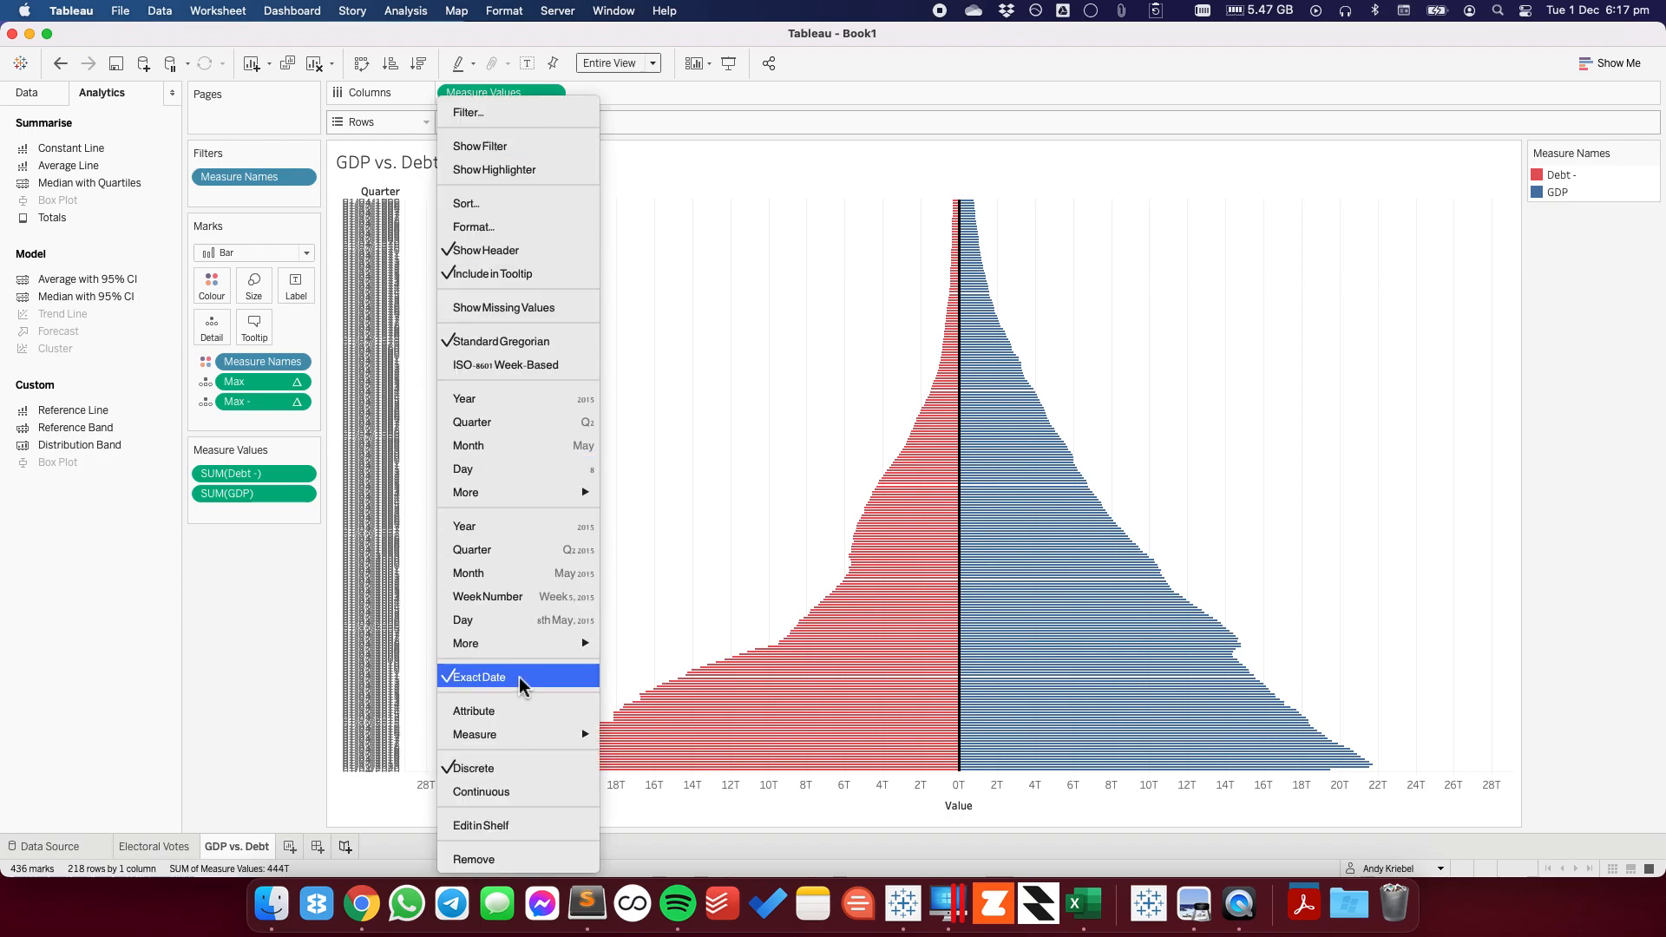
pyautogui.click(503, 560)
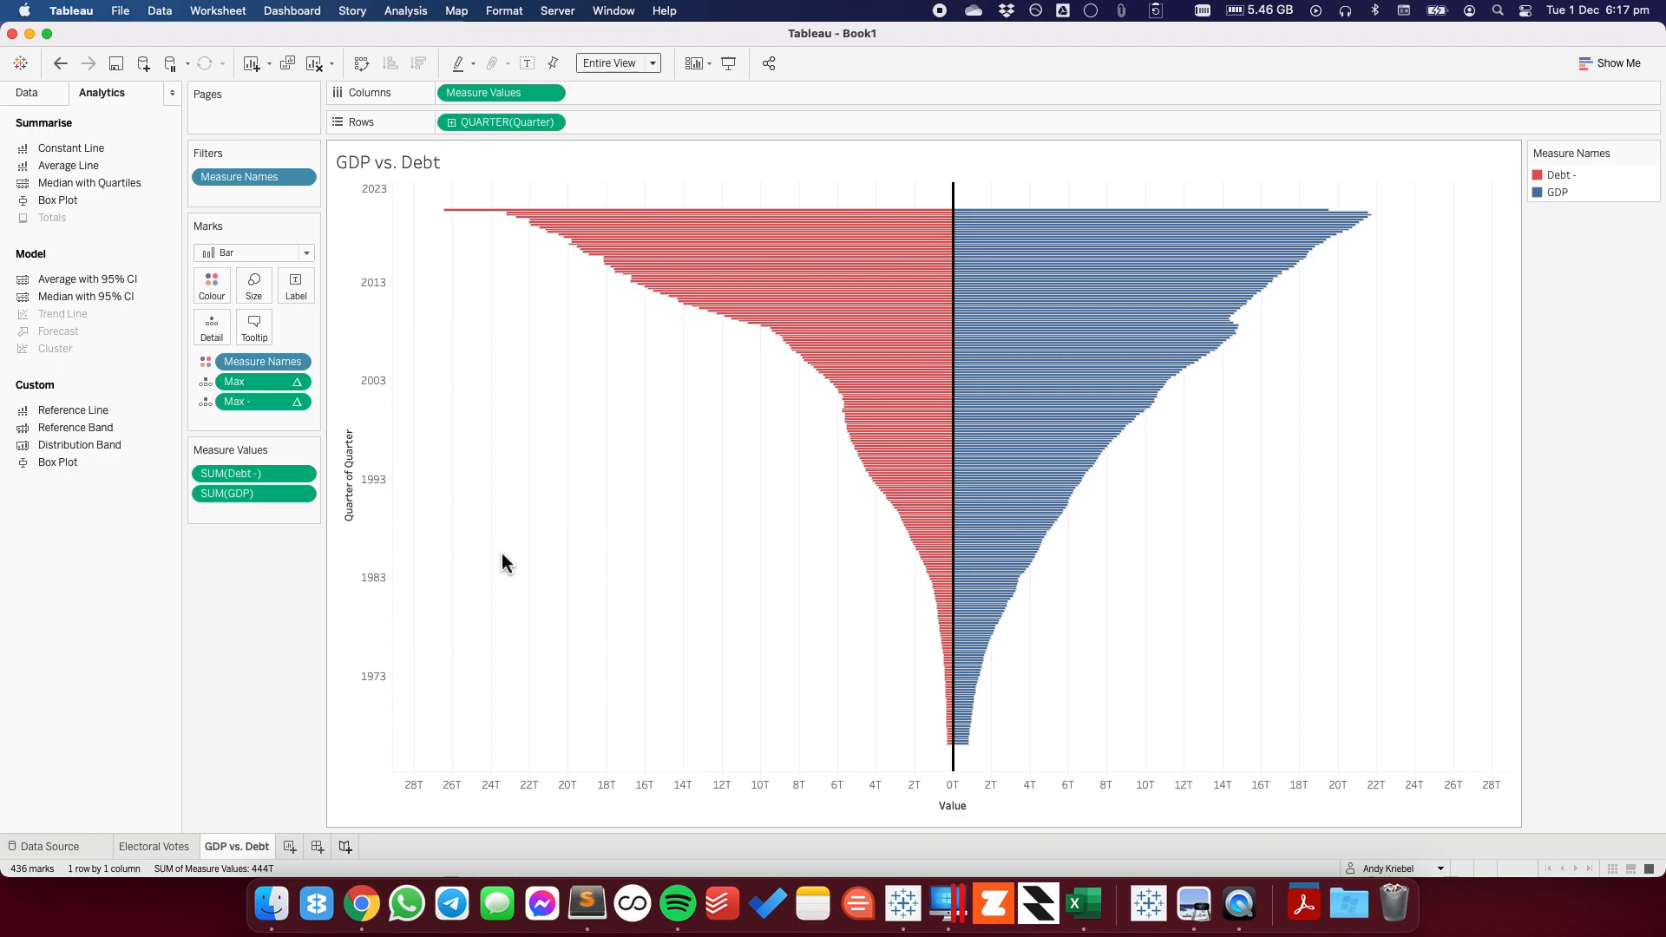
pyautogui.moveTo(512, 217)
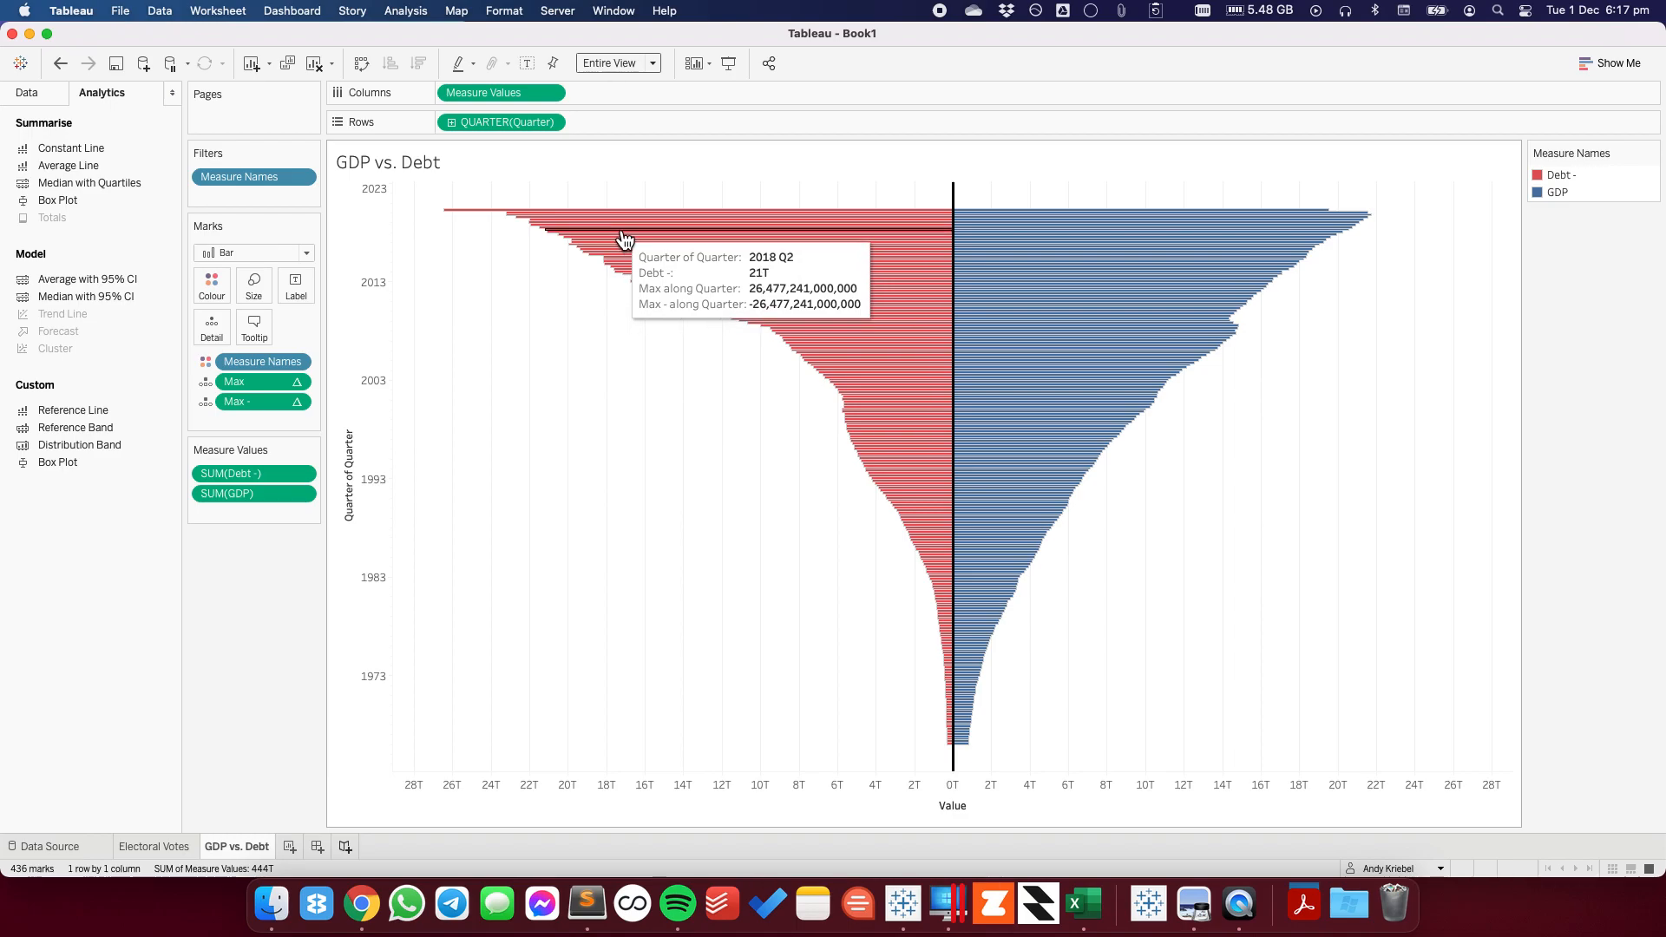
pyautogui.click(59, 63)
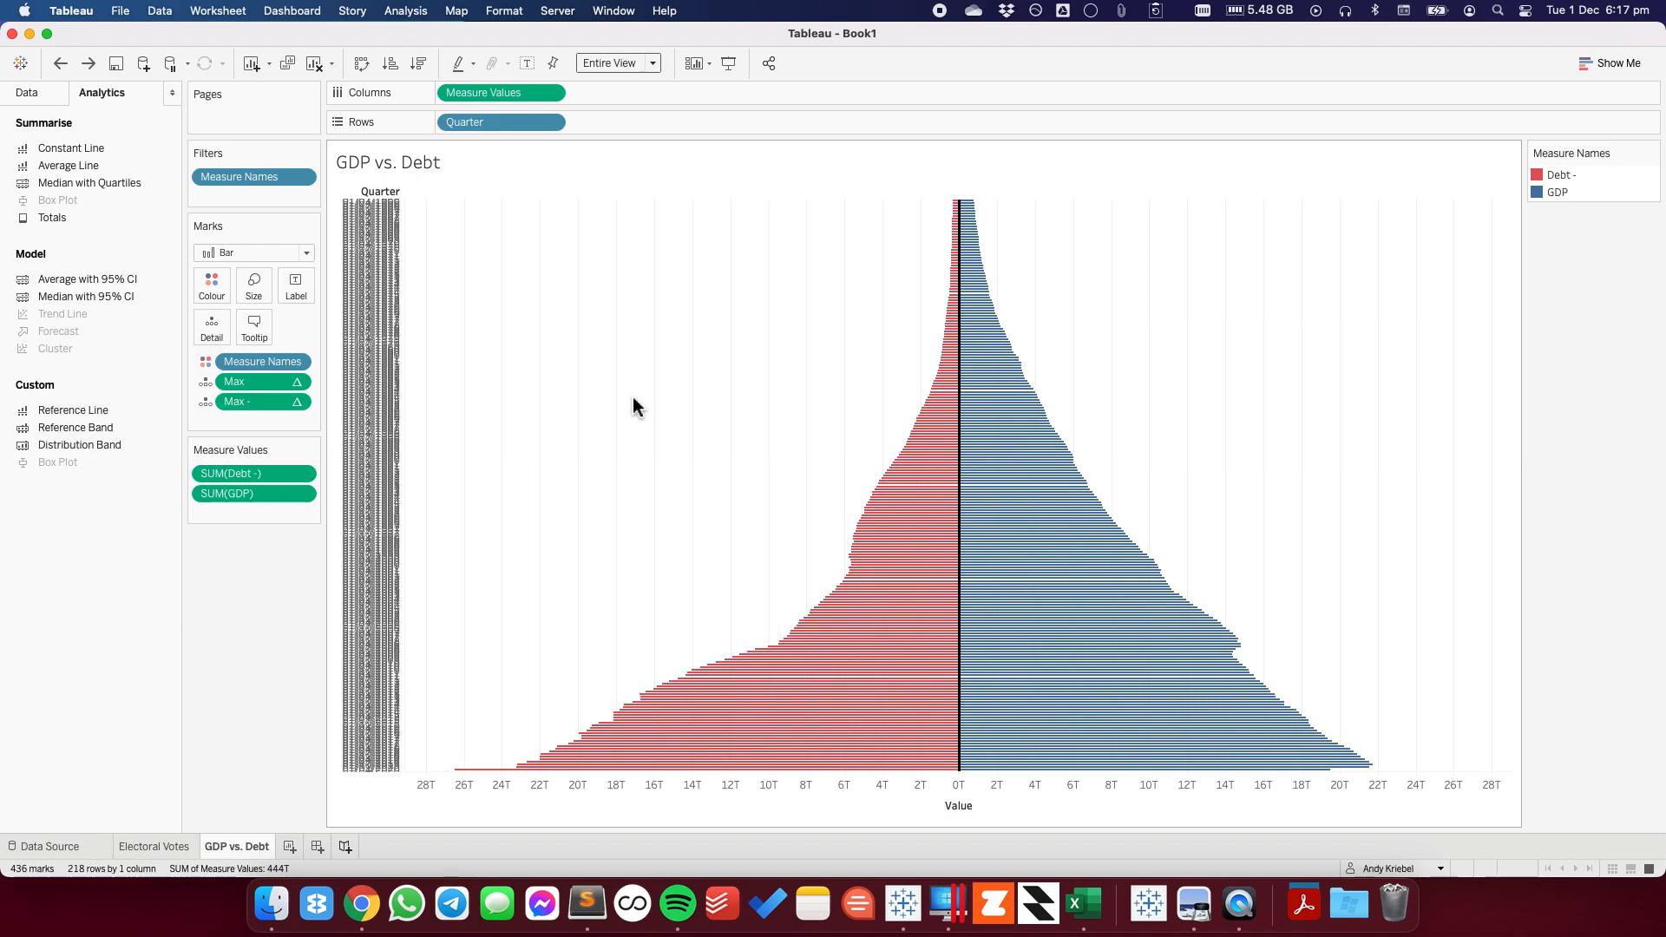
# - Clear the value axis title and hide the Quarter row header
pyautogui.rightClick(785, 807)
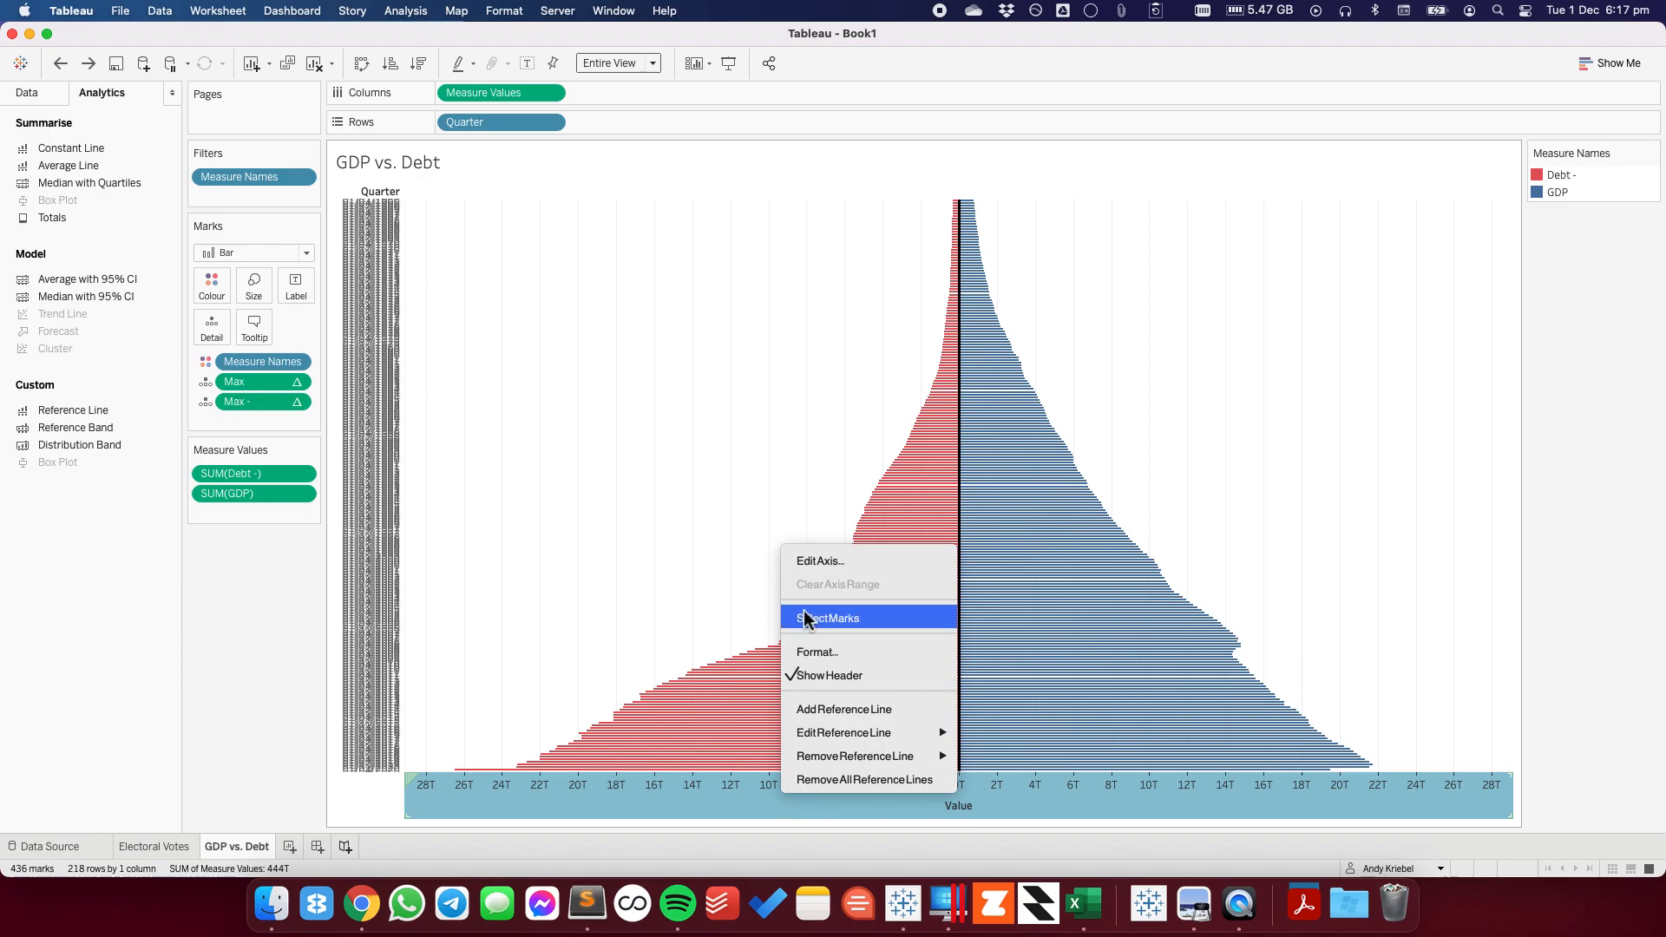
pyautogui.click(812, 559)
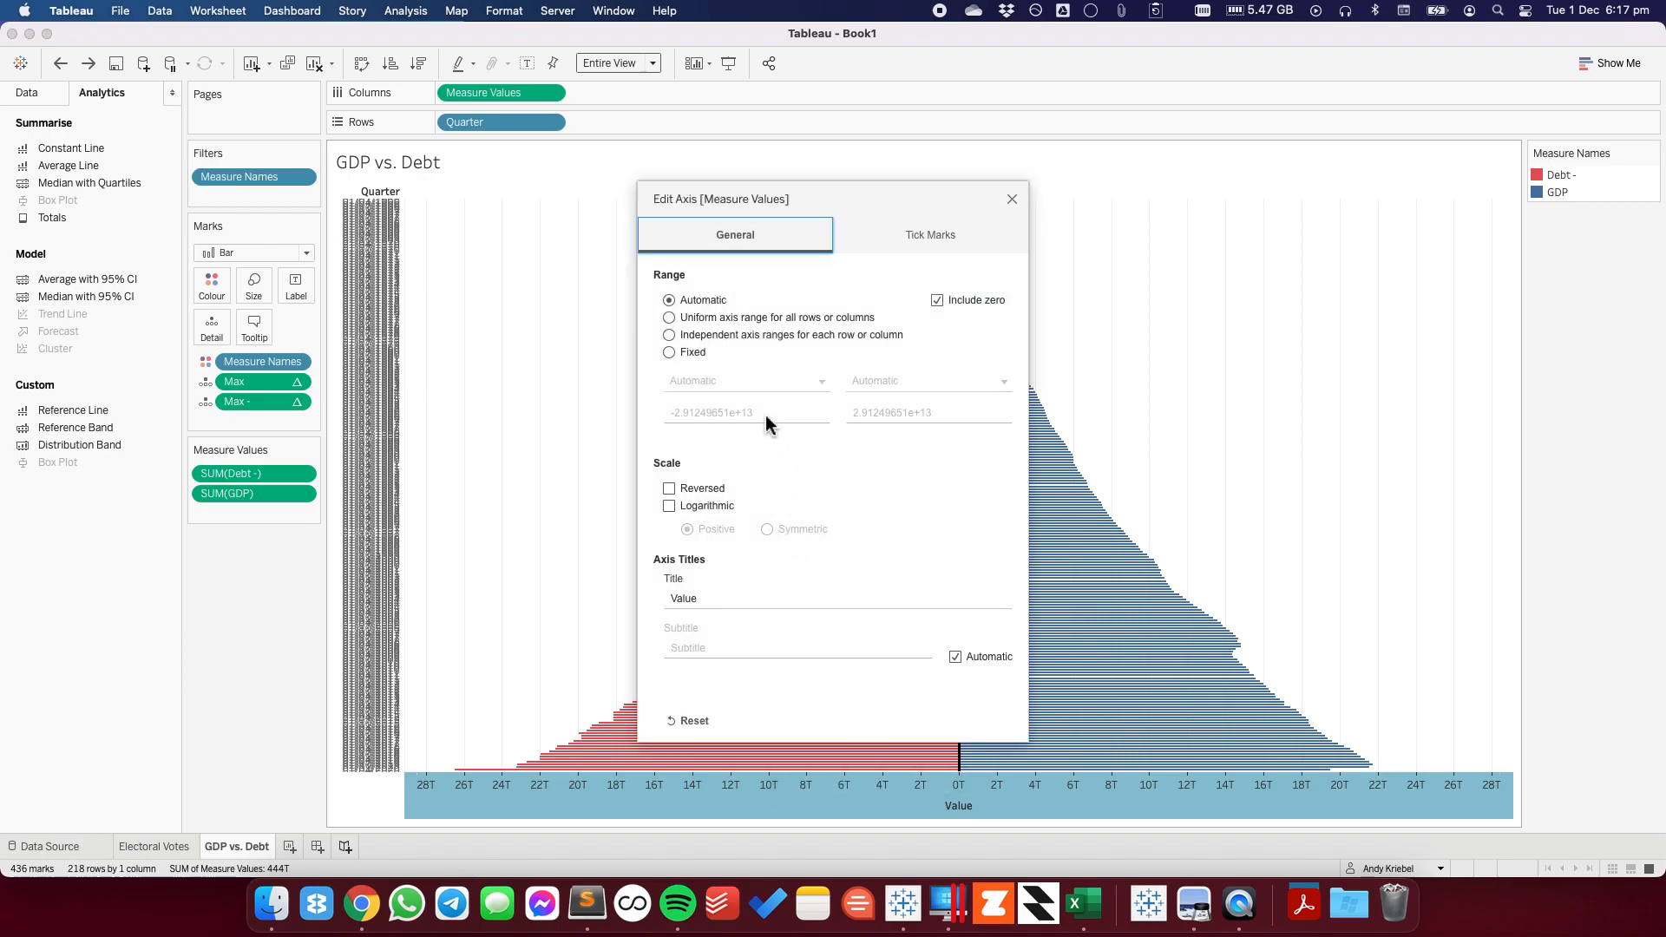
pyautogui.click(719, 598)
pyautogui.press('super+a')
pyautogui.press('BackSpace')
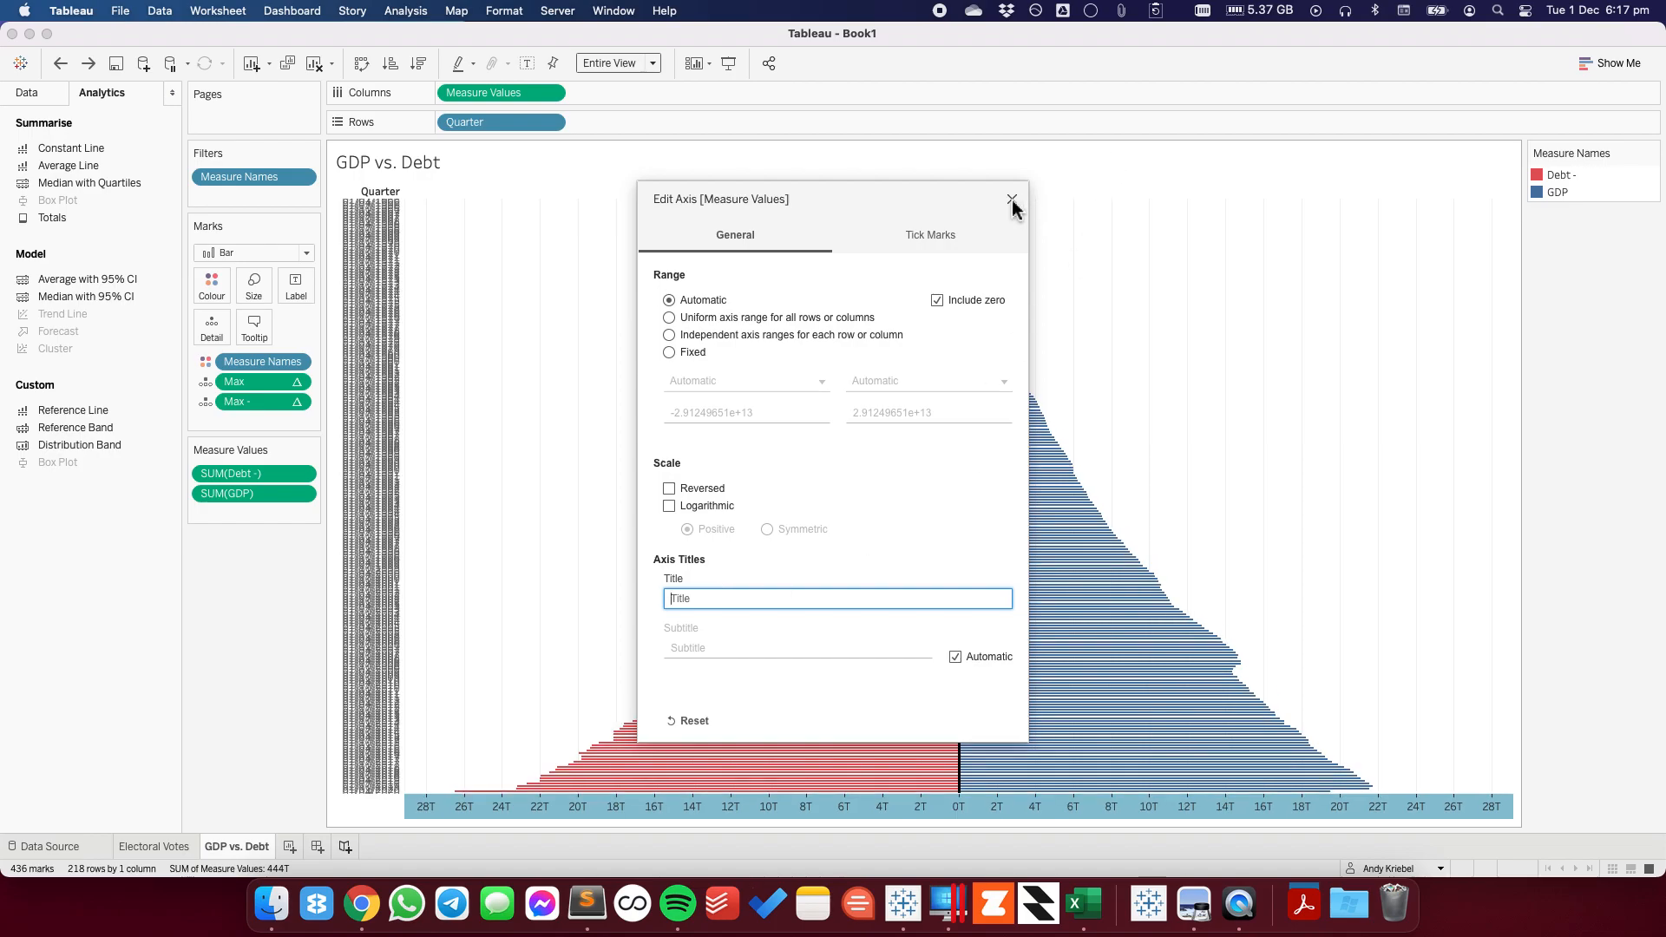
pyautogui.click(1011, 200)
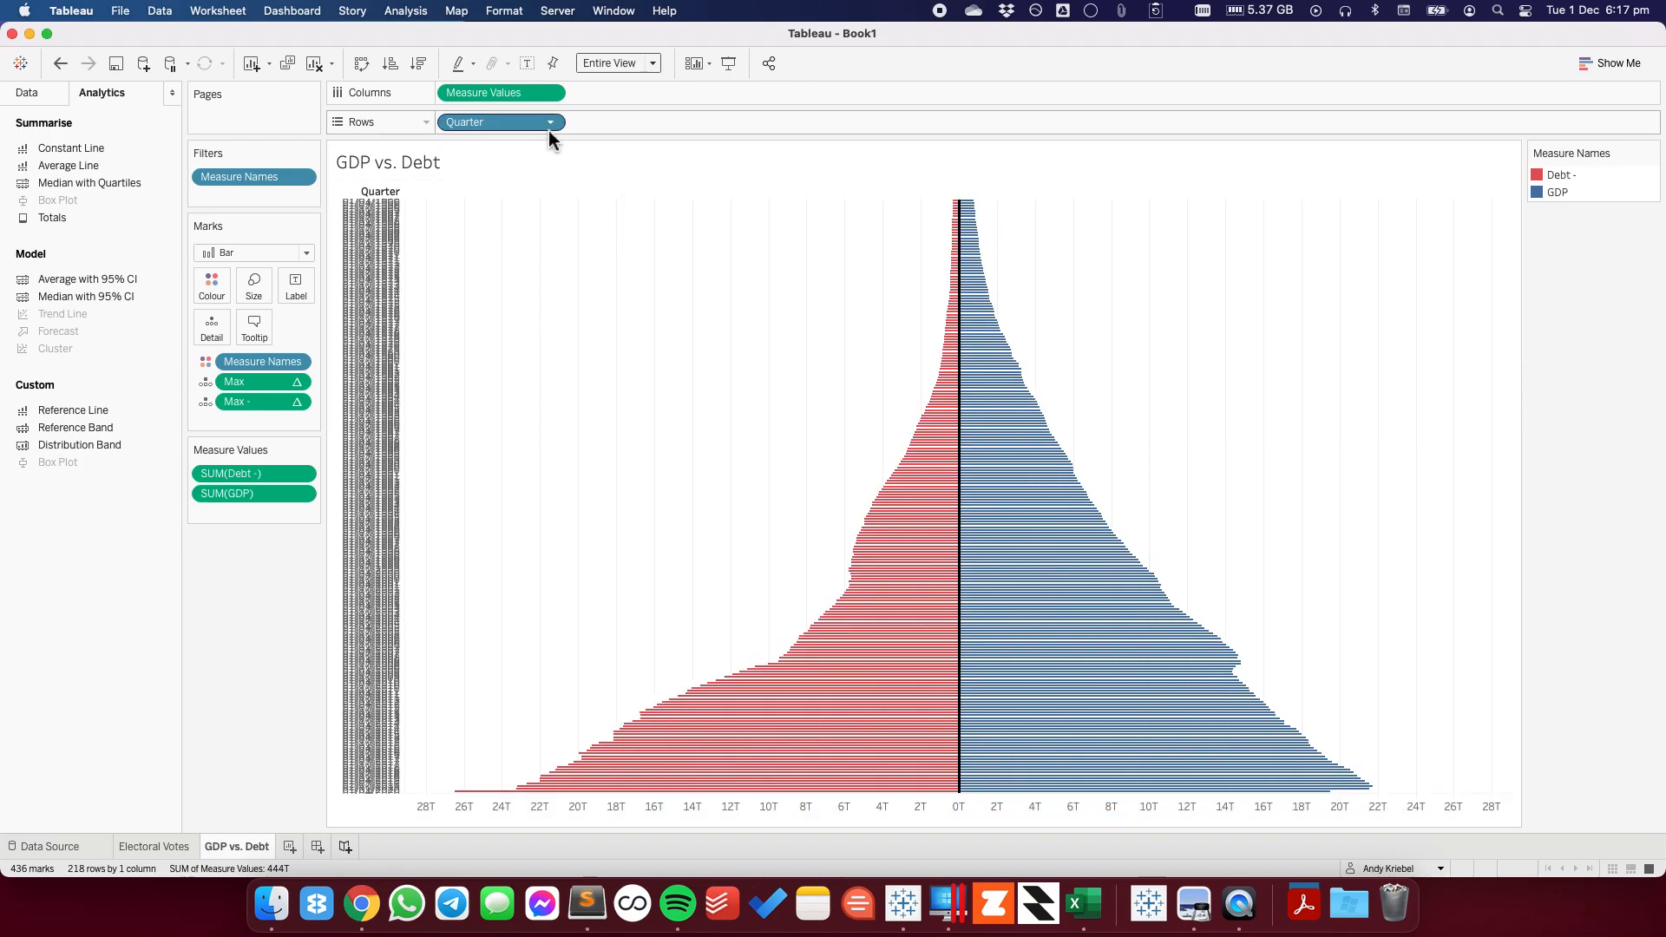
pyautogui.click(550, 122)
pyautogui.click(549, 251)
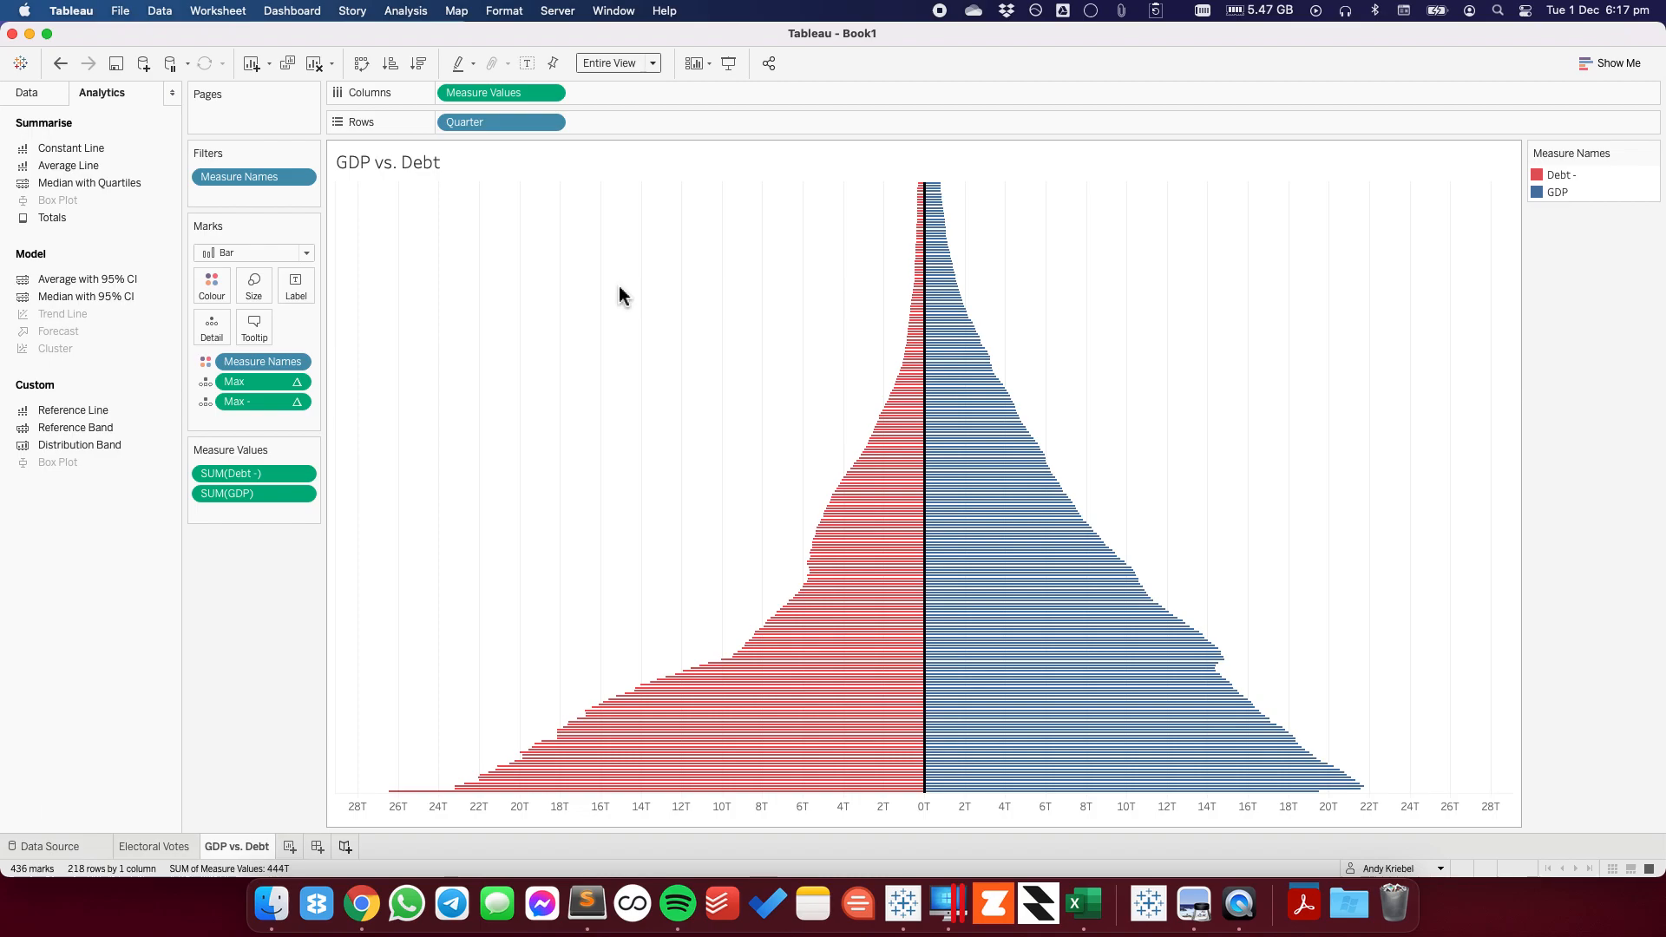
# - Exclude the Max, Max - and Debt - fields from the tooltip
pyautogui.click(296, 382)
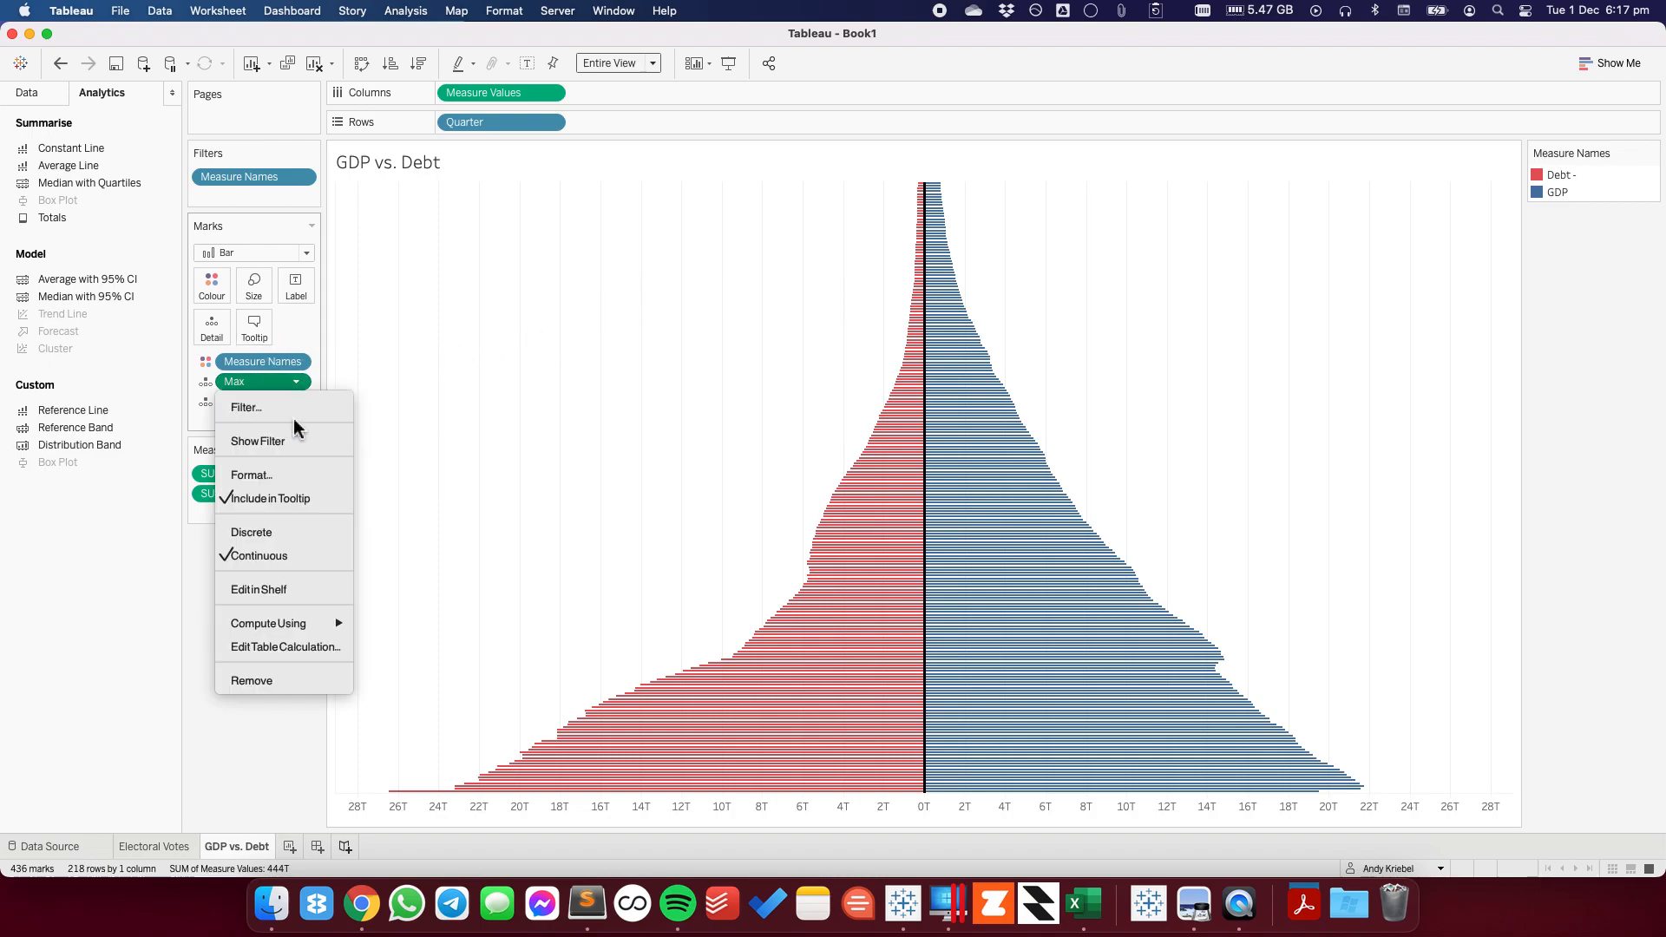
pyautogui.press('Escape')
pyautogui.click(298, 402)
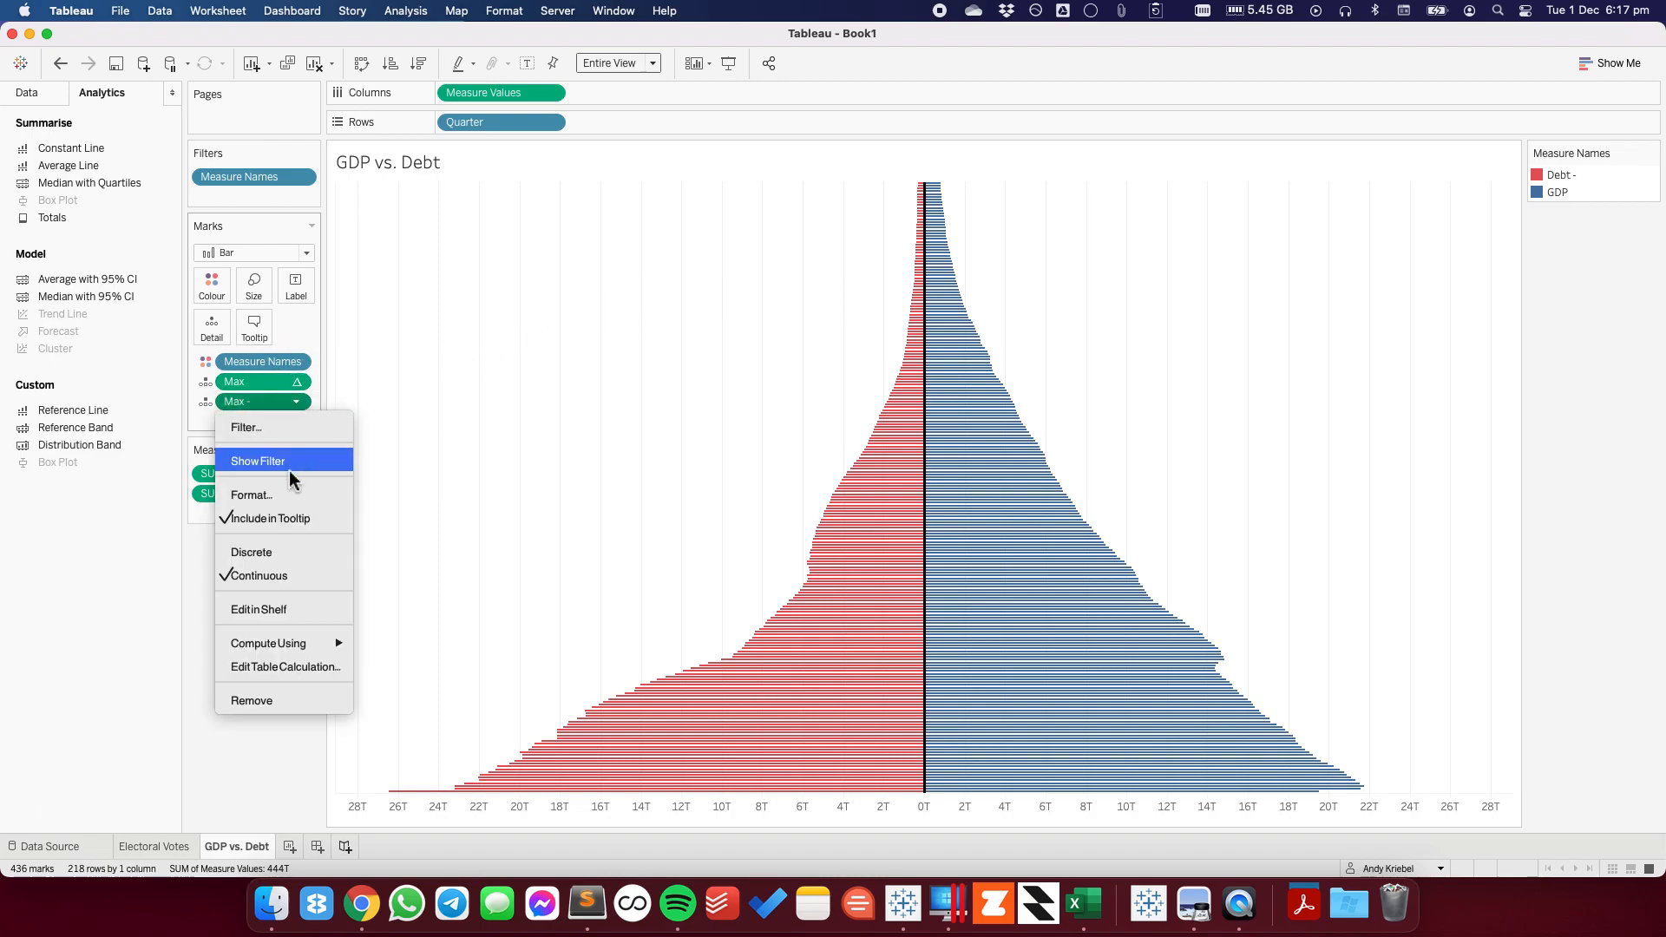
pyautogui.click(269, 519)
pyautogui.click(302, 474)
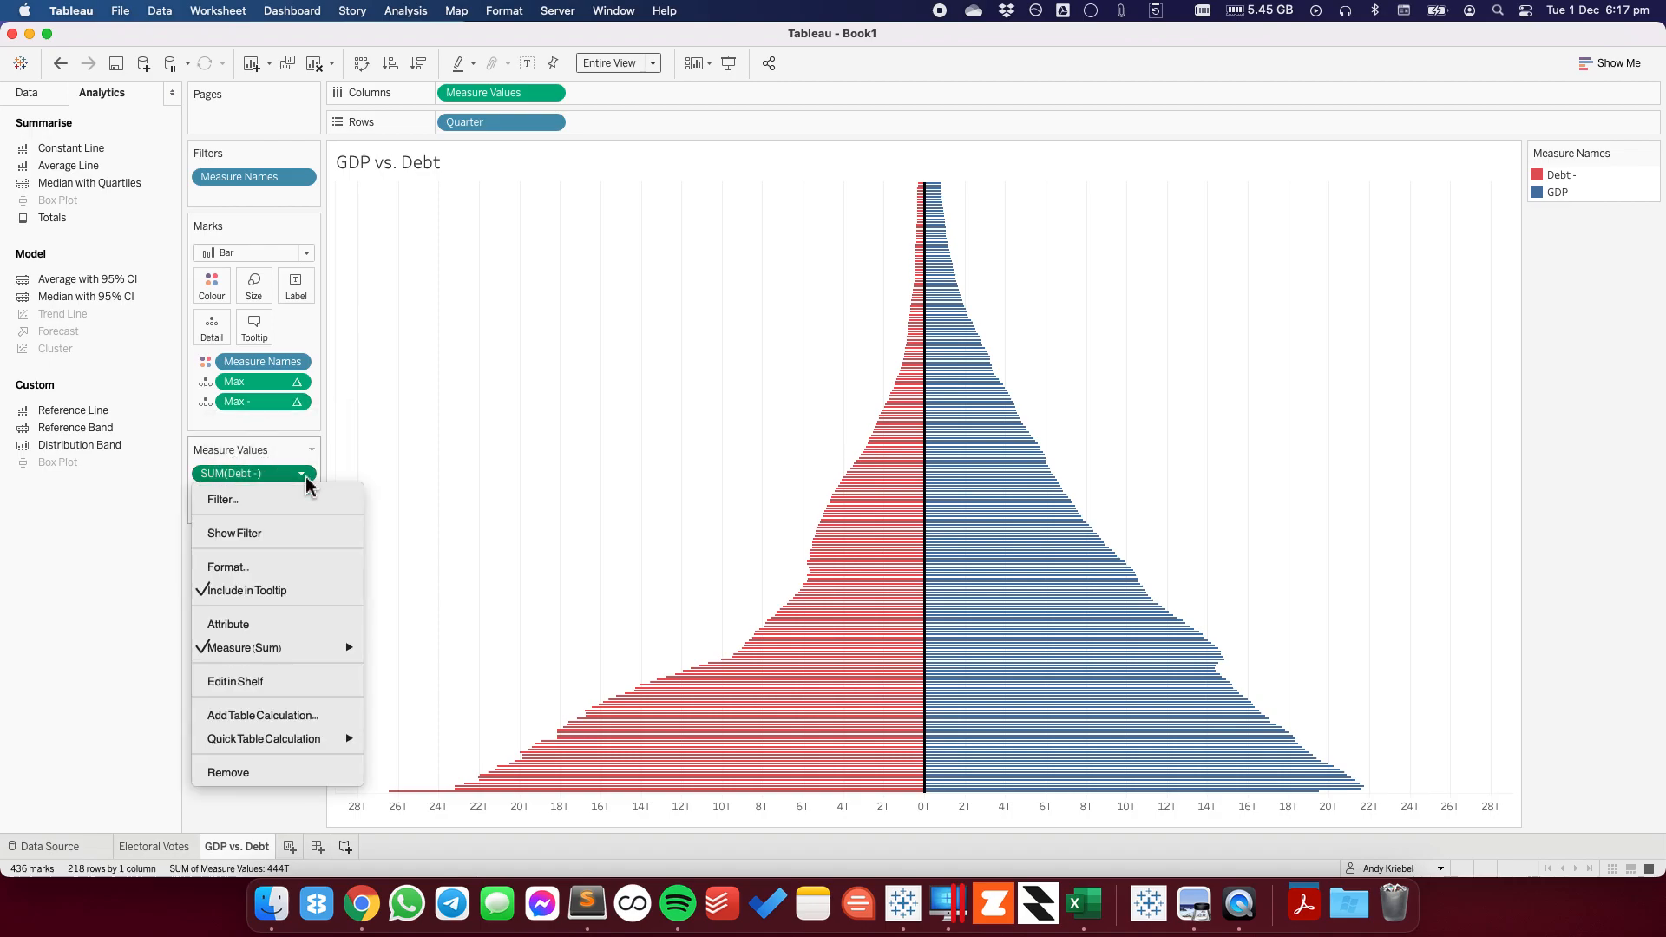
pyautogui.click(224, 590)
# - Add the Debt and GDP measures as detail on the bar marks
pyautogui.click(27, 92)
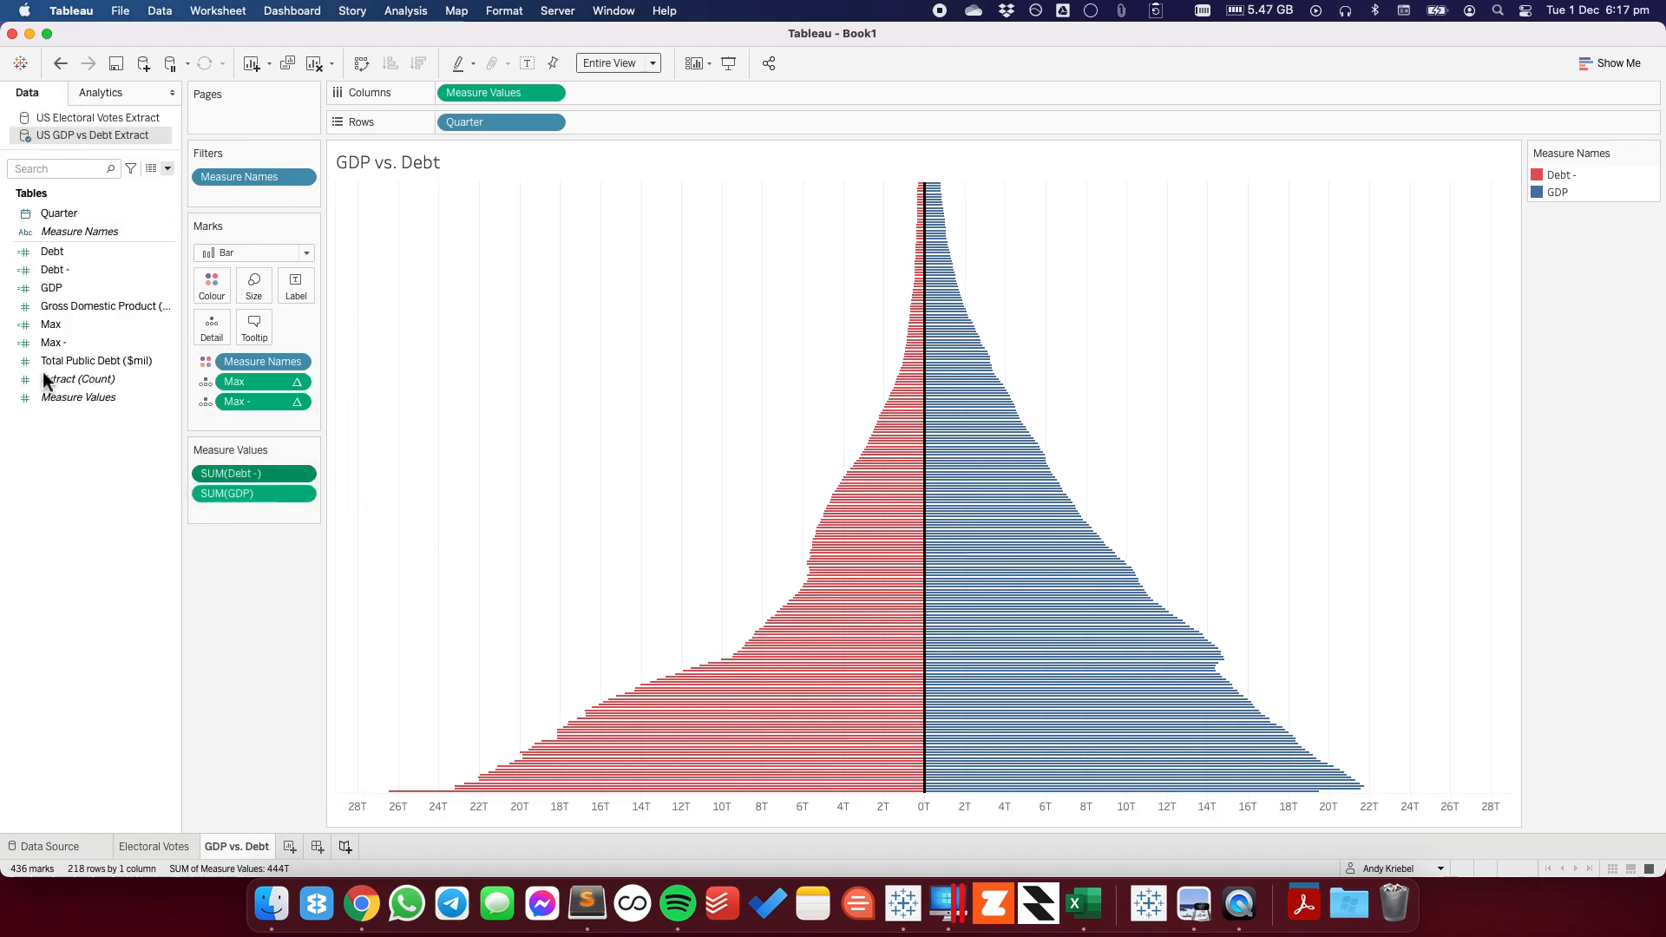
pyautogui.moveTo(54, 253); pyautogui.dragTo(204, 326)
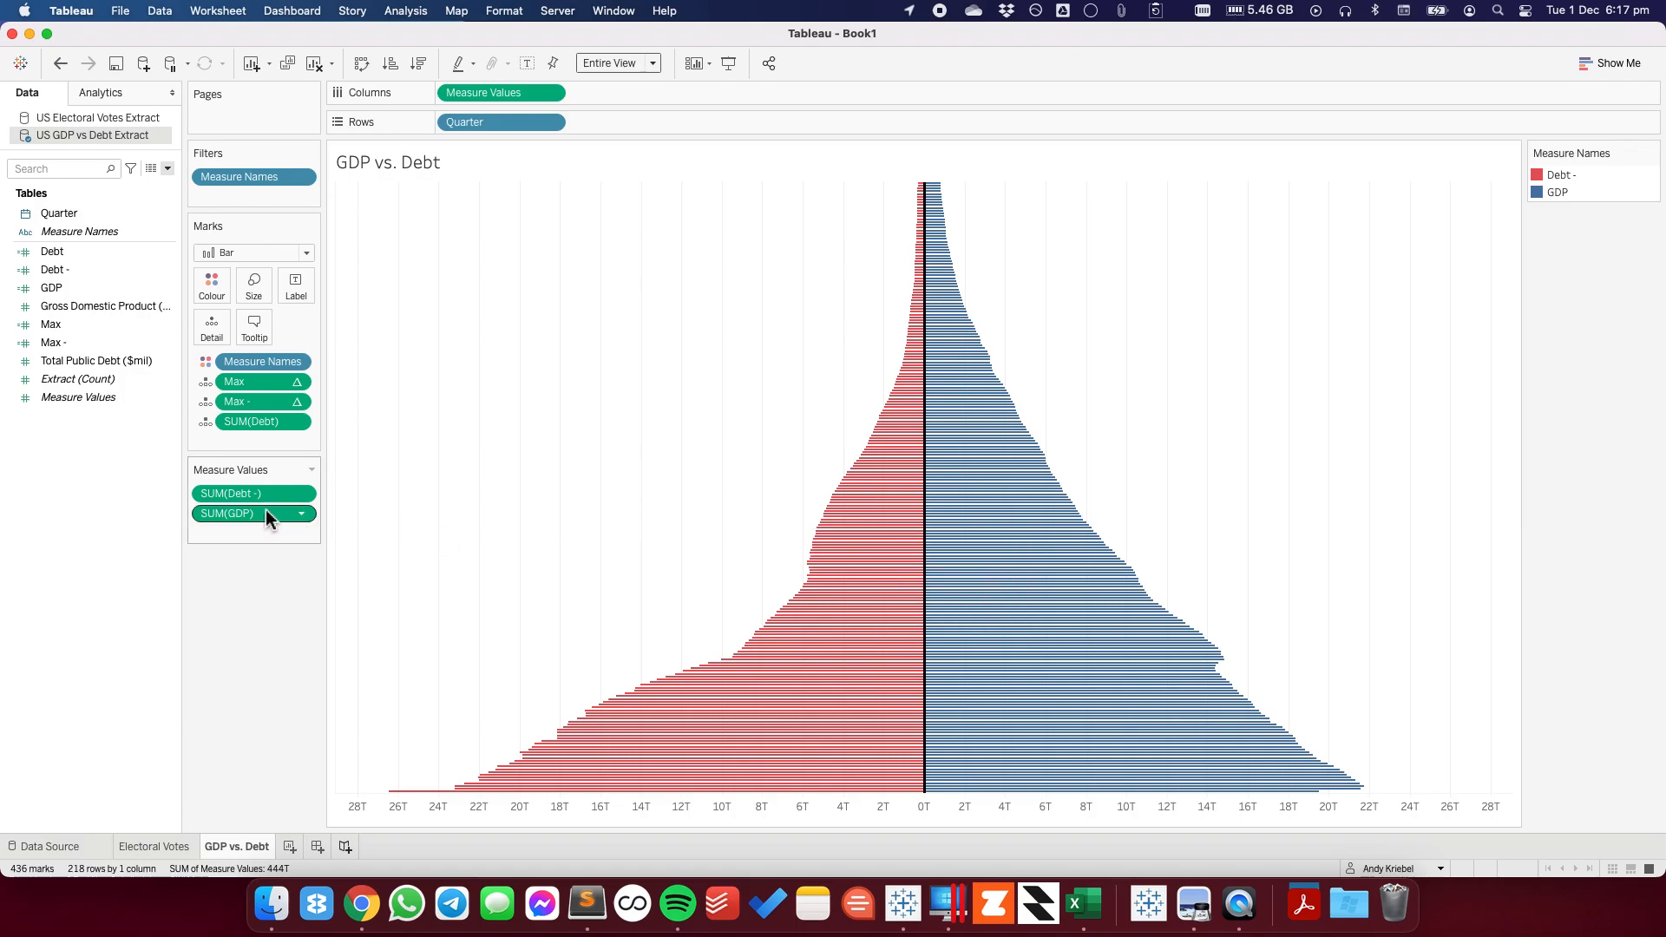
pyautogui.moveTo(70, 290); pyautogui.dragTo(212, 328)
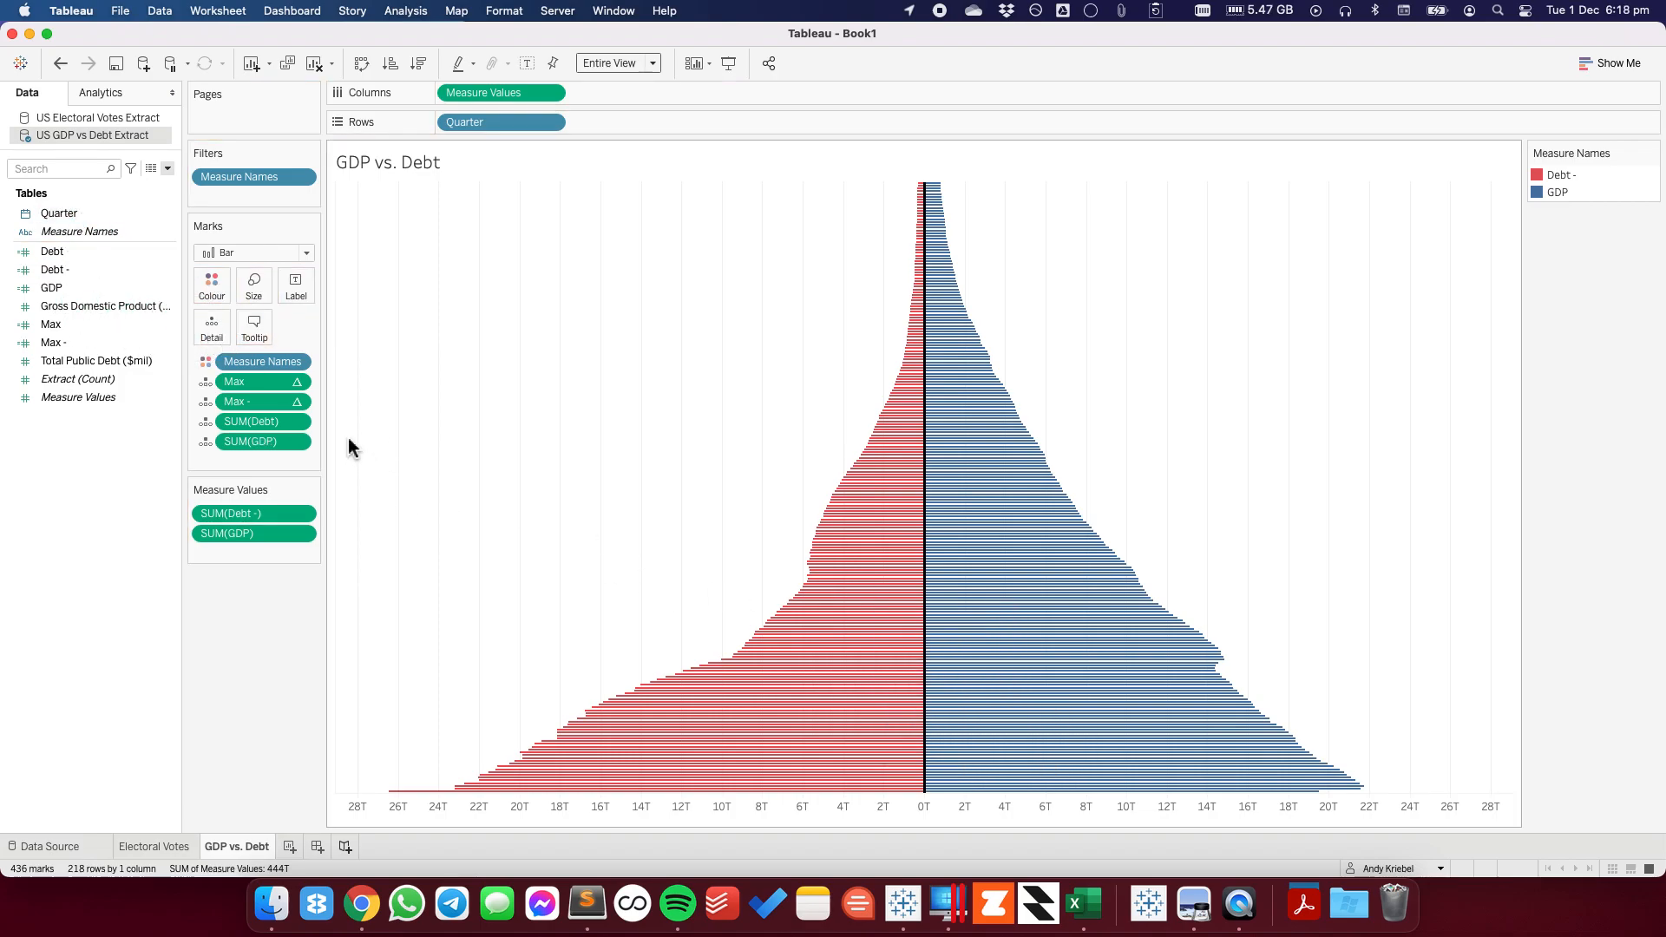
# - Trim the tooltip text to the Quarter value without its label, followed by only the Debt and GDP lines
pyautogui.click(254, 330)
pyautogui.moveTo(595, 364); pyautogui.dragTo(875, 372)
pyautogui.click(871, 370)
pyautogui.tripleClick(871, 371)
pyautogui.press('BackSpace')
pyautogui.press('BackSpace')
pyautogui.moveTo(678, 348); pyautogui.dragTo(564, 346)
pyautogui.press('BackSpace')
# - Set the tooltip's Quarter value to font size 14, turn off command buttons and selection by category, and apply
pyautogui.doubleClick(622, 348)
pyautogui.click(775, 299)
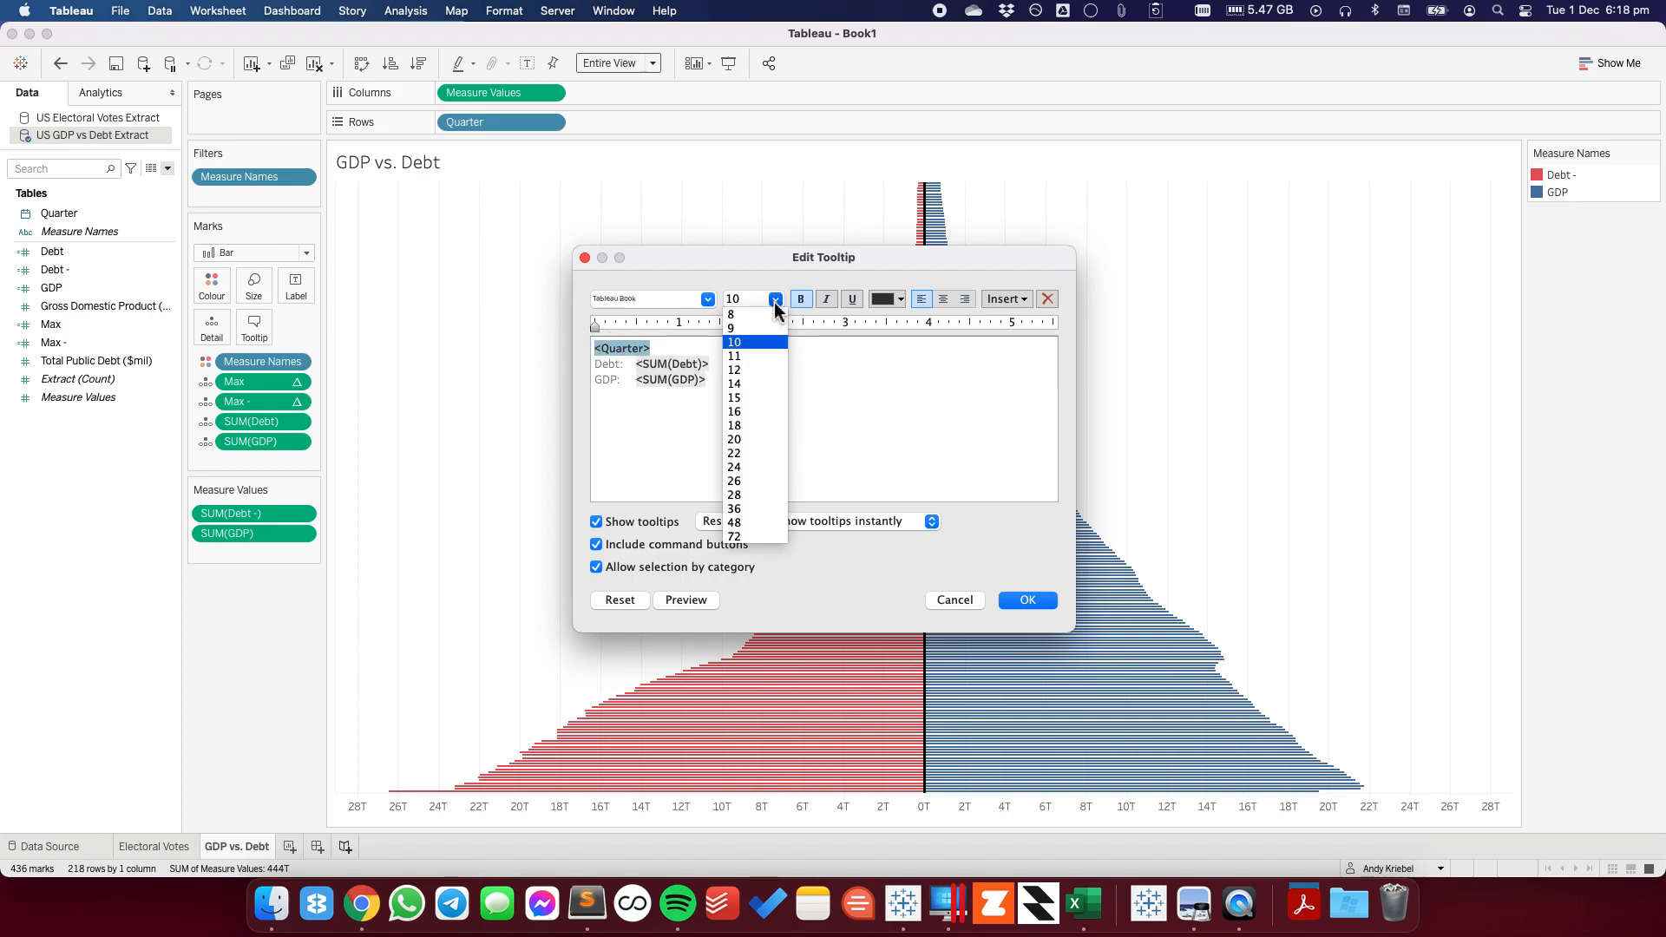
pyautogui.click(755, 381)
pyautogui.click(673, 542)
pyautogui.click(677, 568)
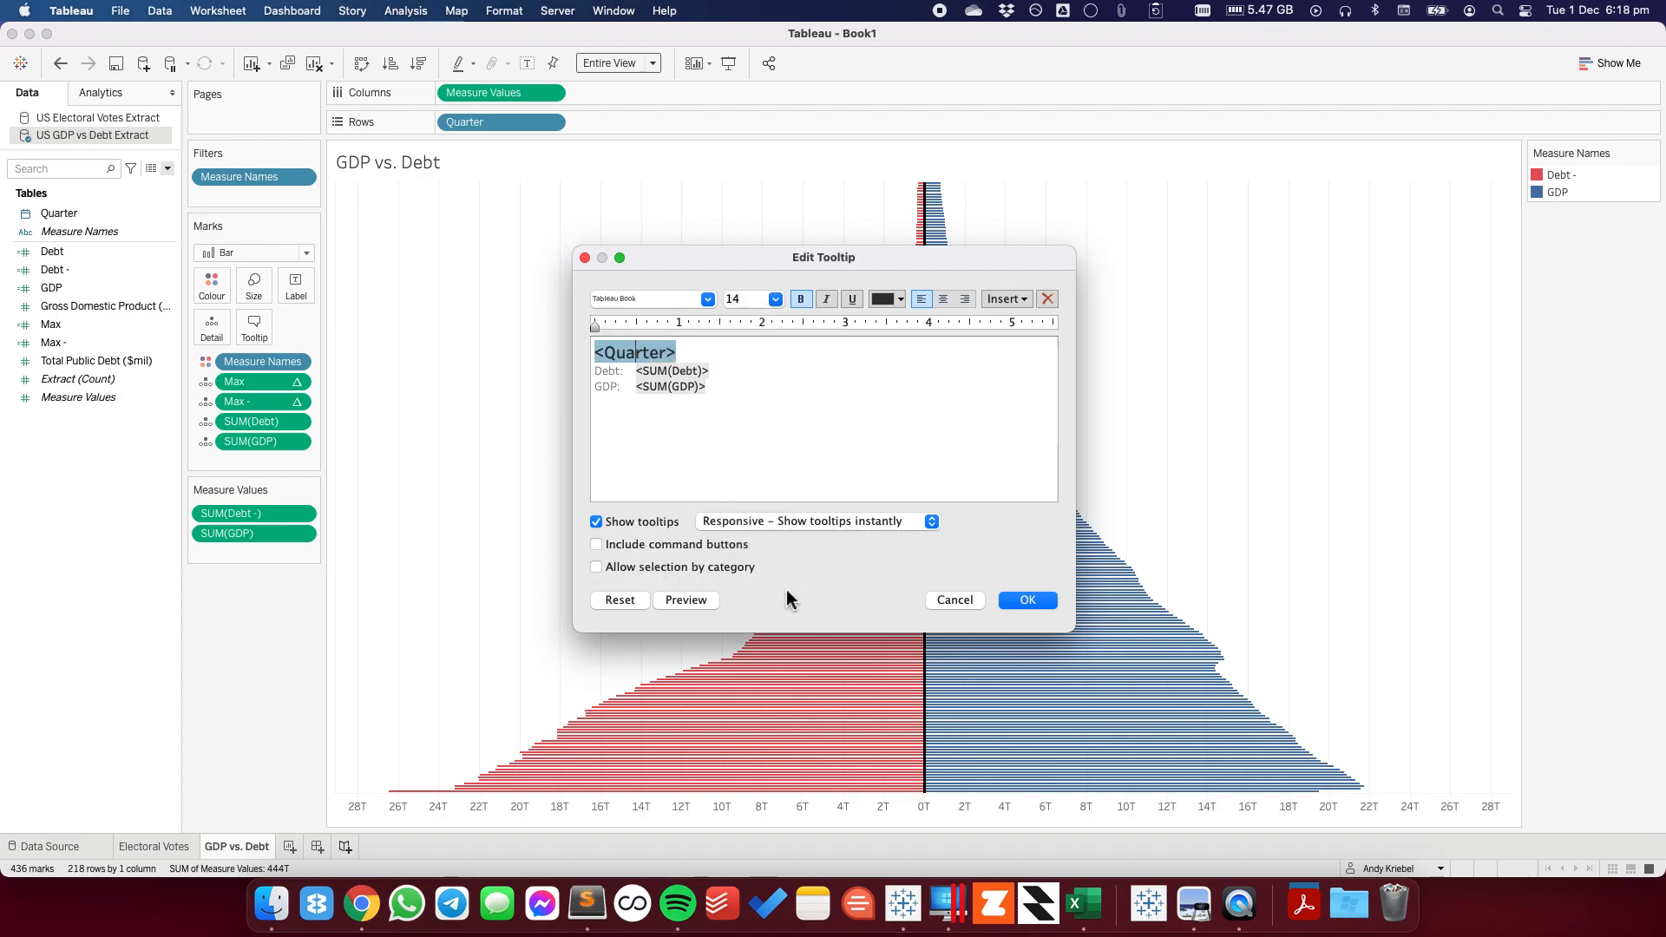
pyautogui.click(1026, 600)
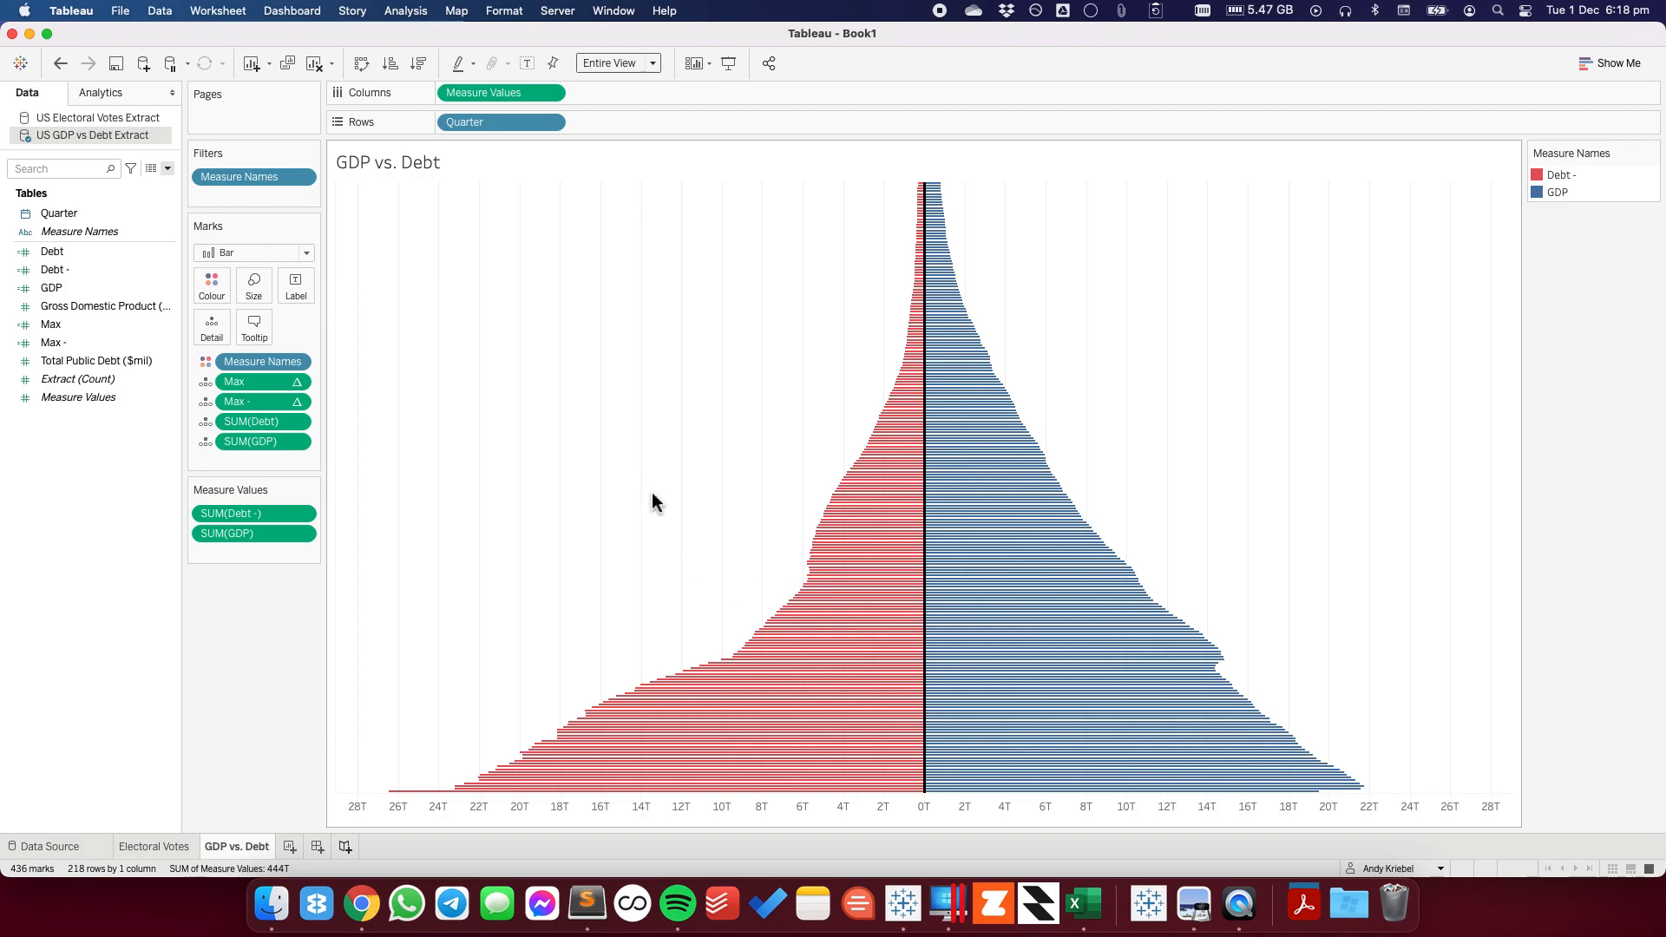
# - Set the worksheet's grid lines to None
pyautogui.rightClick(486, 408)
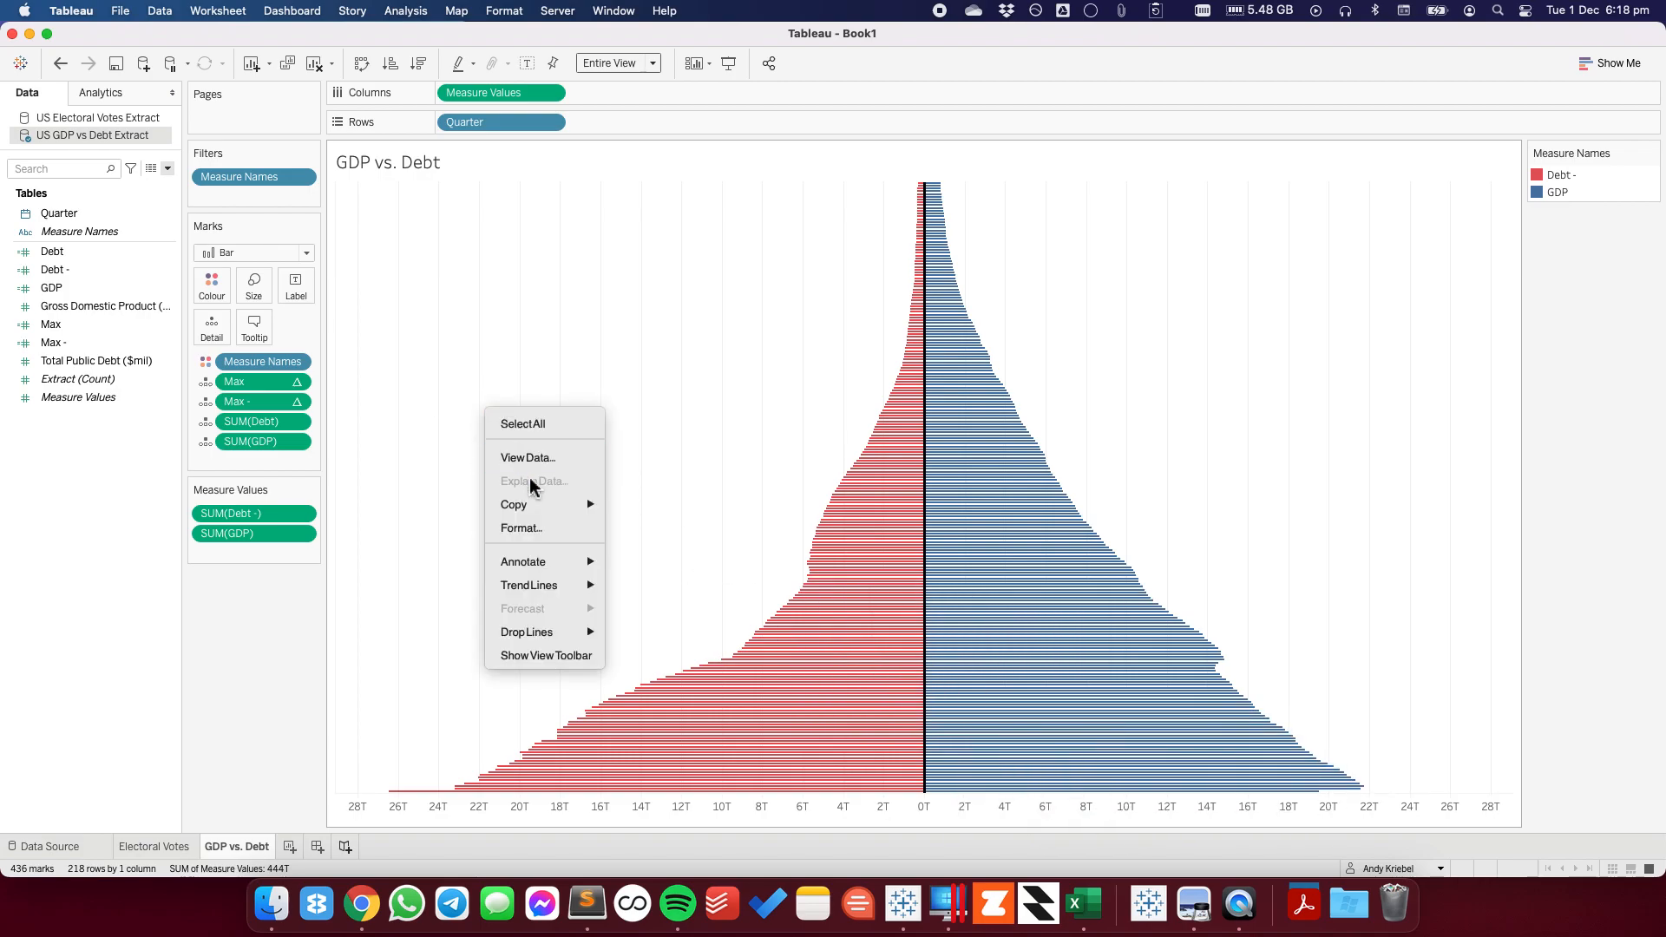
pyautogui.click(531, 527)
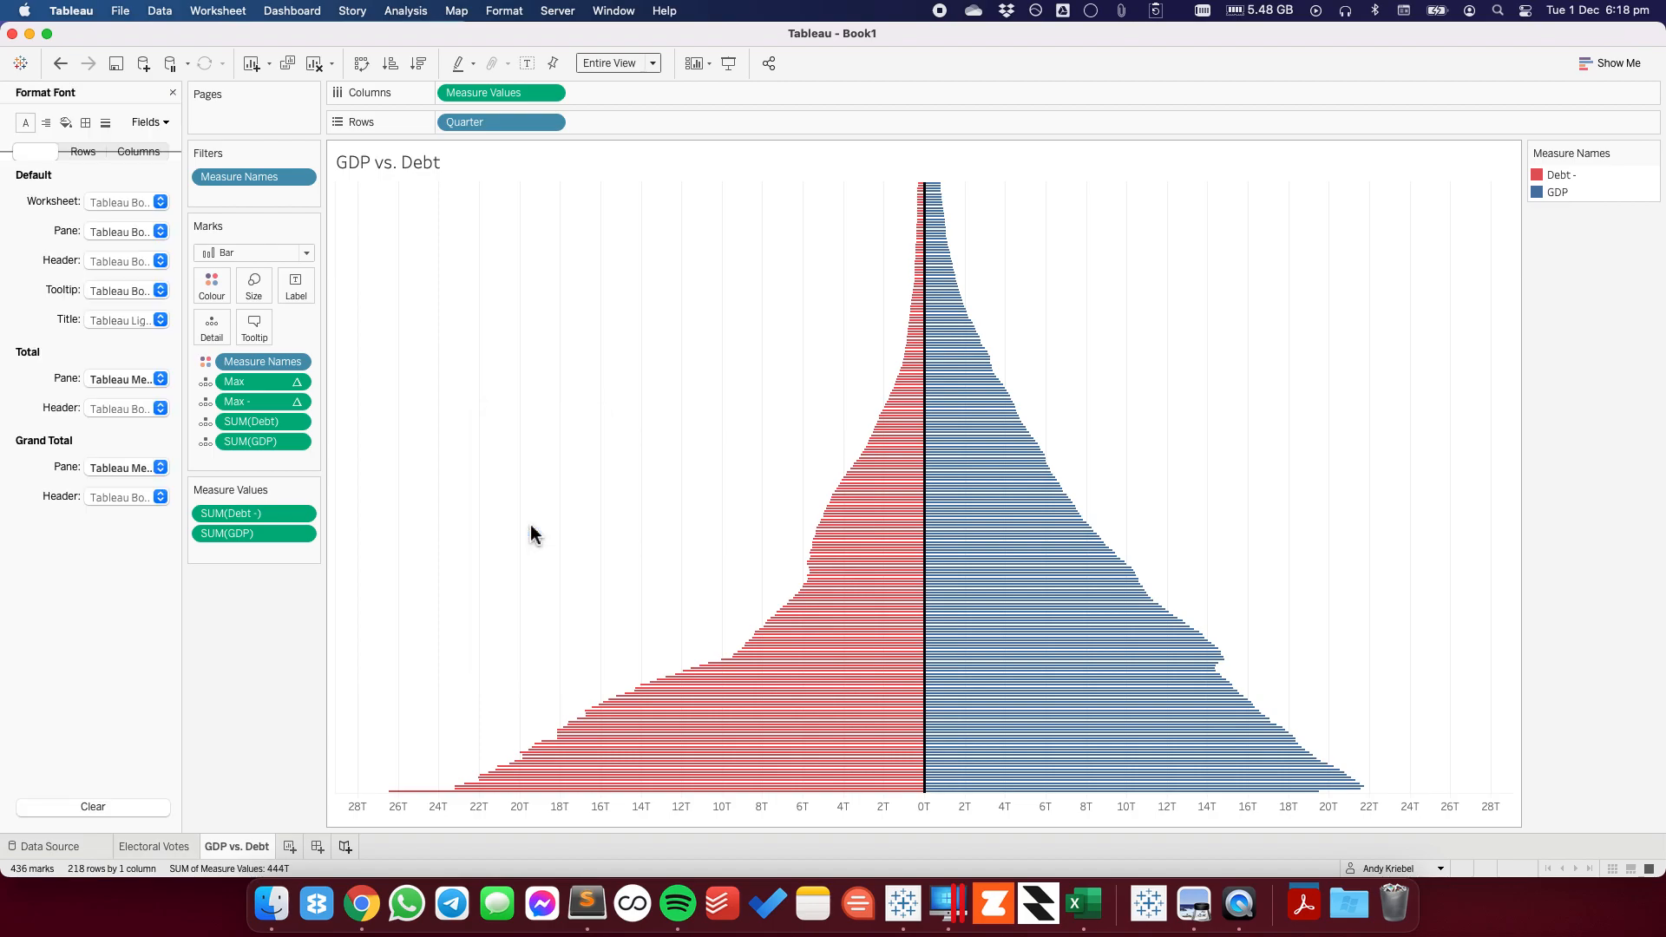
pyautogui.click(105, 124)
pyautogui.click(109, 204)
pyautogui.click(111, 229)
pyautogui.click(56, 229)
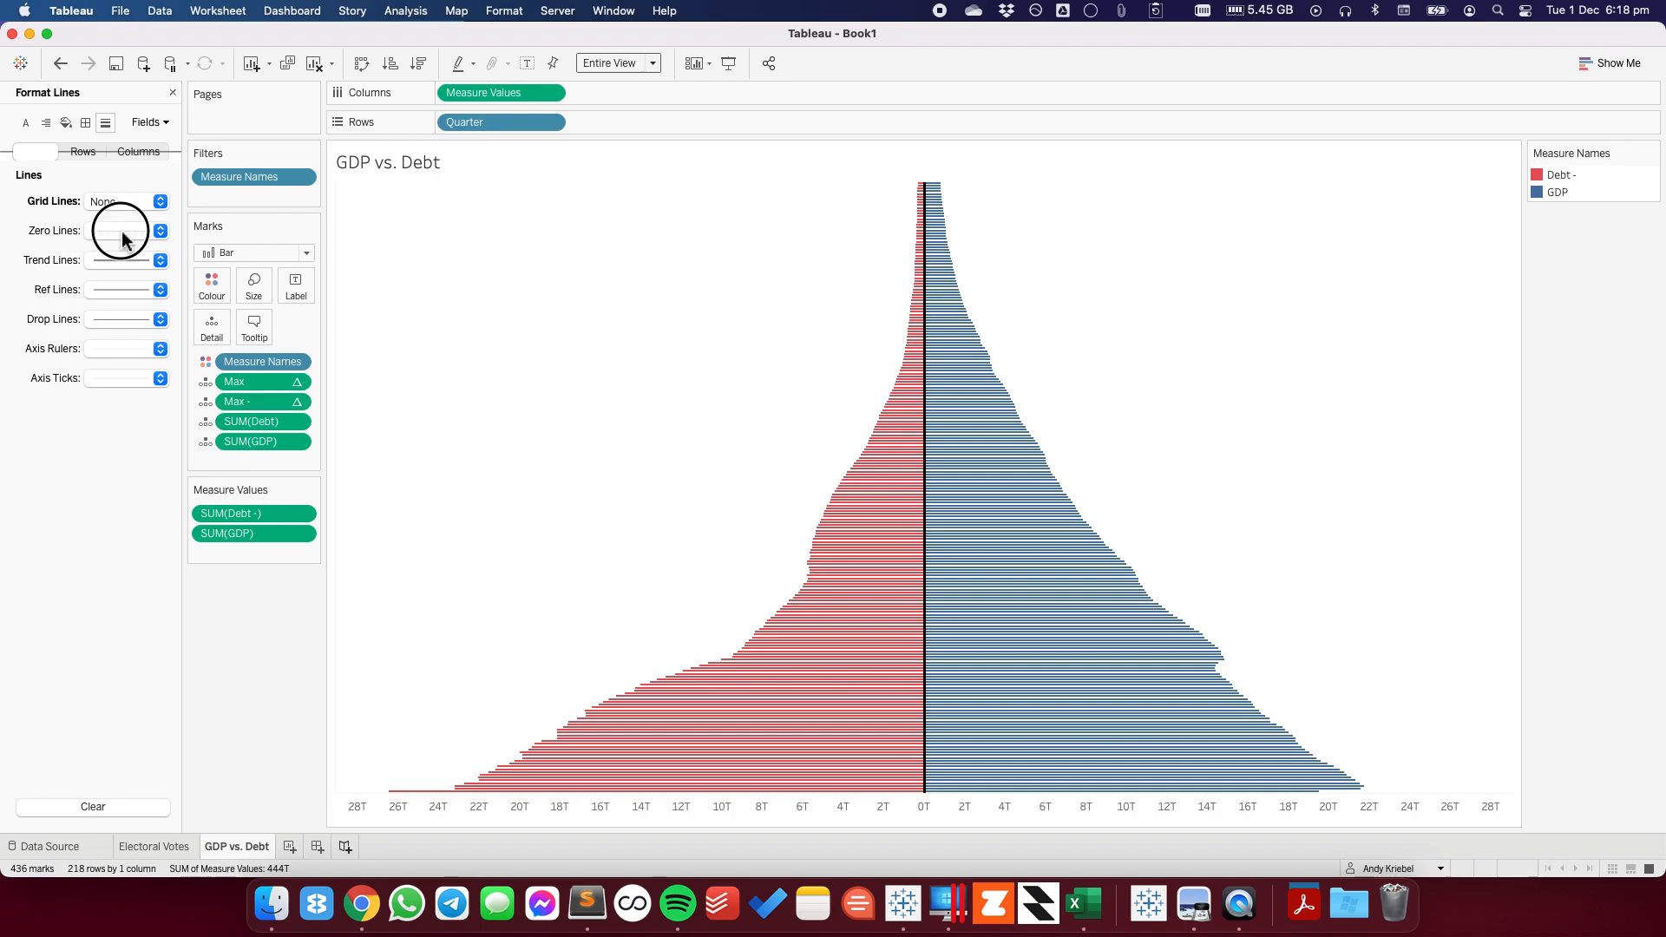
# - Set the worksheet's zero lines and axis rulers to None and close the line formatting
pyautogui.click(122, 231)
pyautogui.click(127, 251)
pyautogui.click(70, 261)
pyautogui.click(121, 349)
pyautogui.click(113, 375)
pyautogui.click(603, 414)
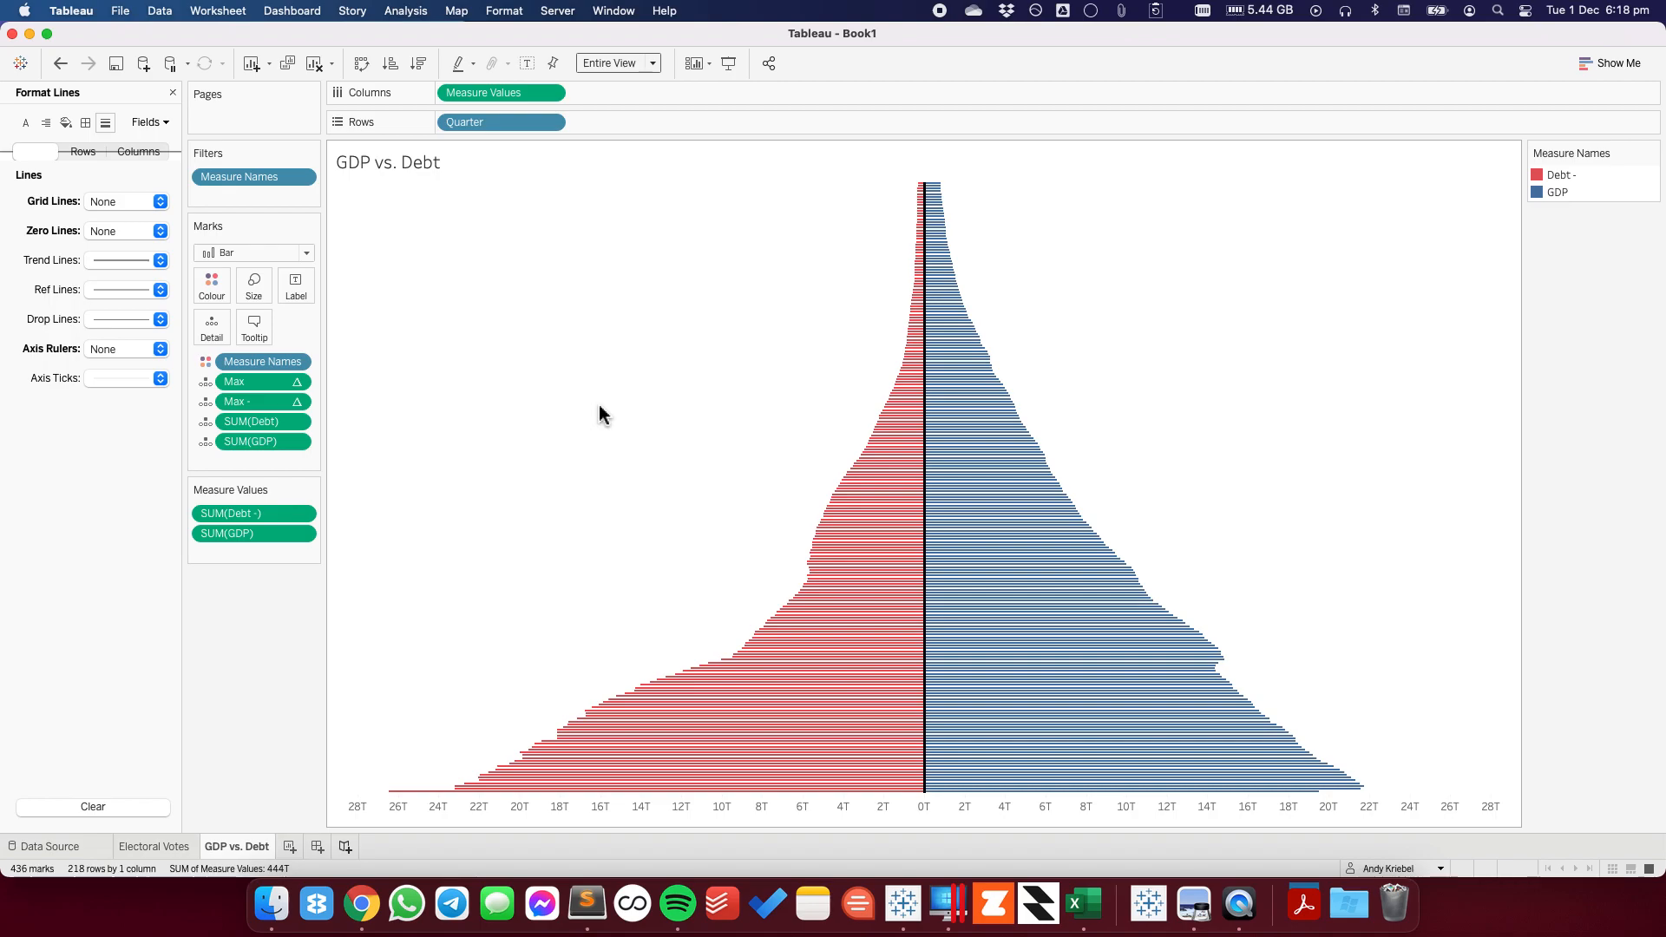
pyautogui.click(172, 92)
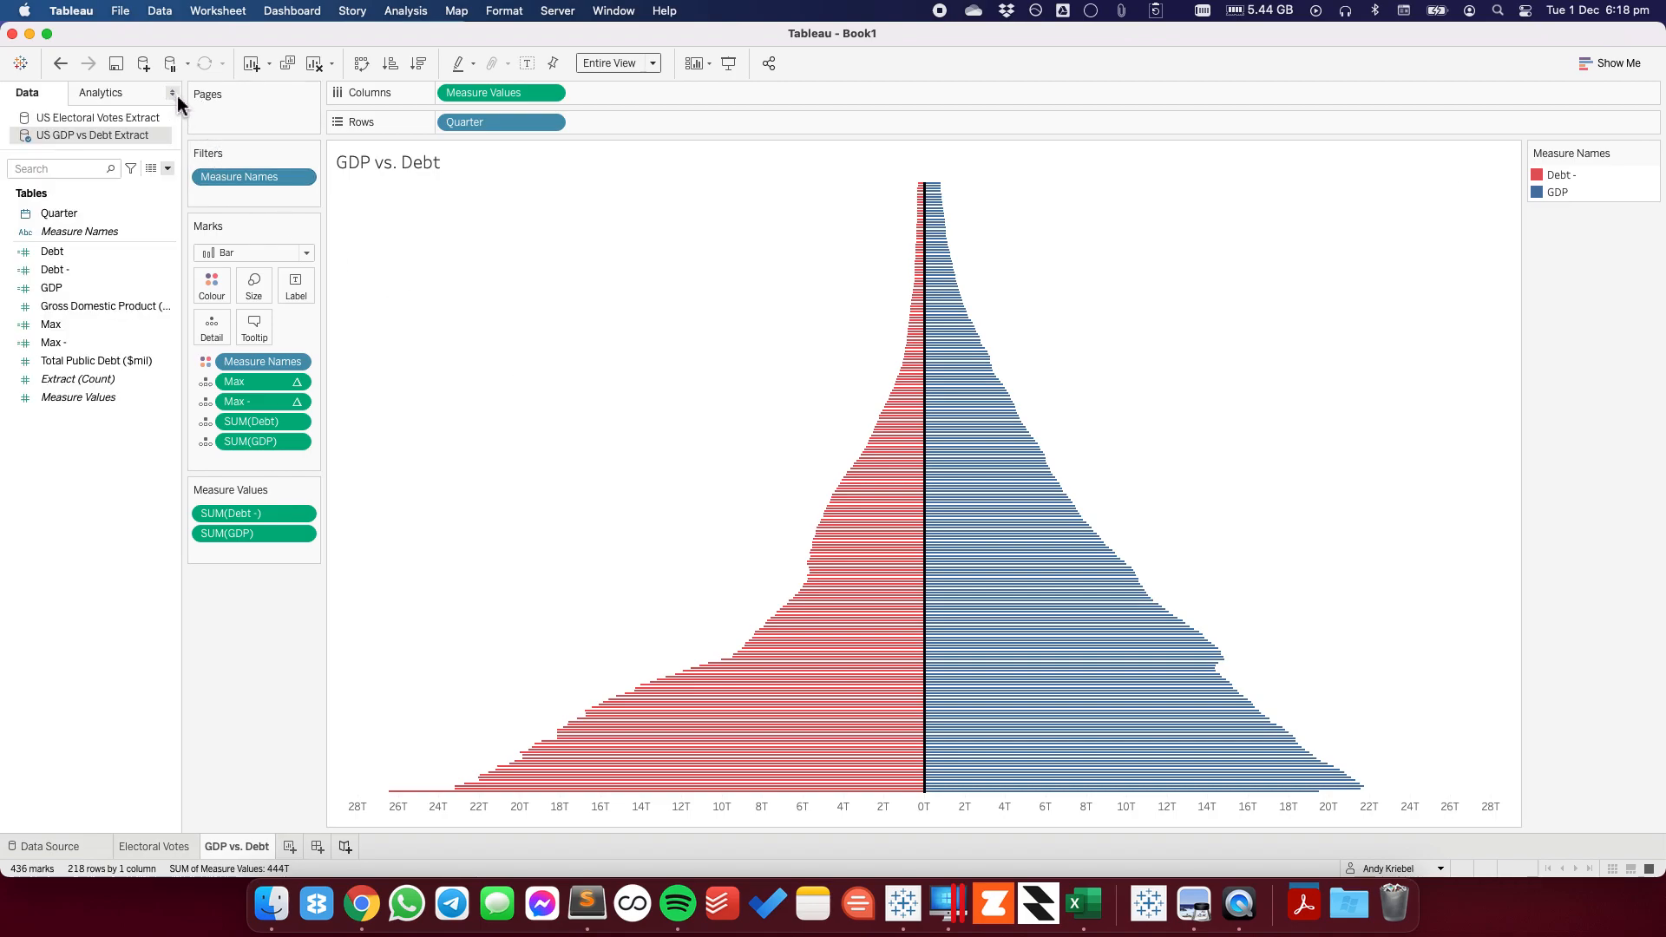
# - Add an ad hoc AVG(0) calculation to Columns after Measure Values
pyautogui.doubleClick(600, 96)
pyautogui.write('A')
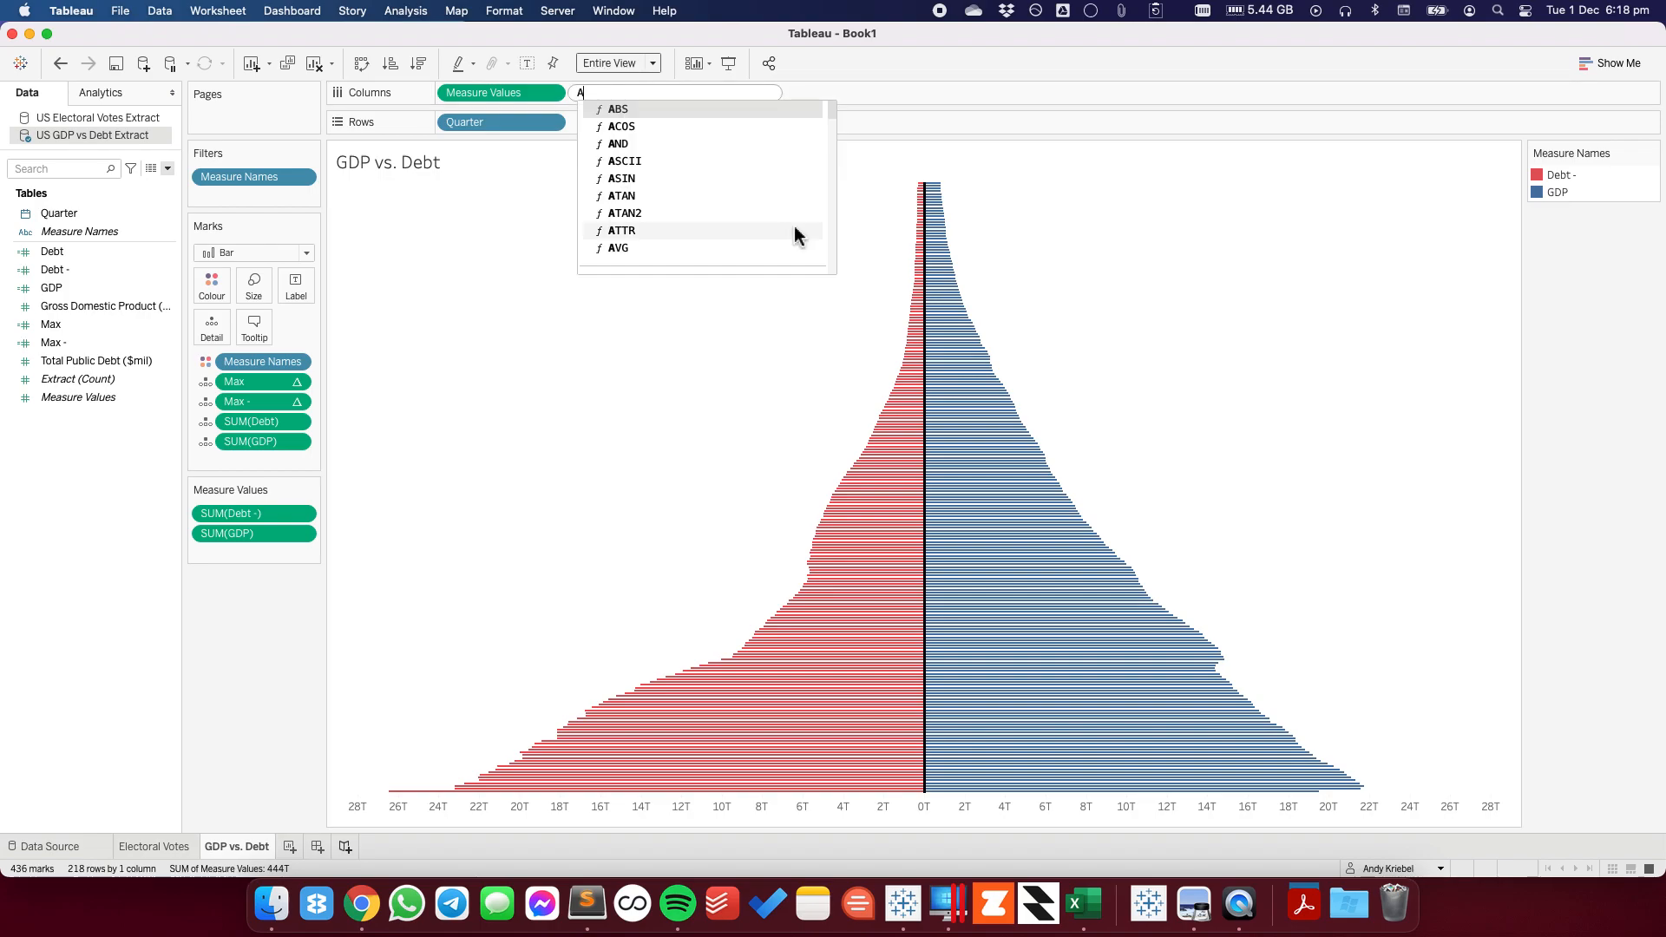
pyautogui.write('VG(0)')
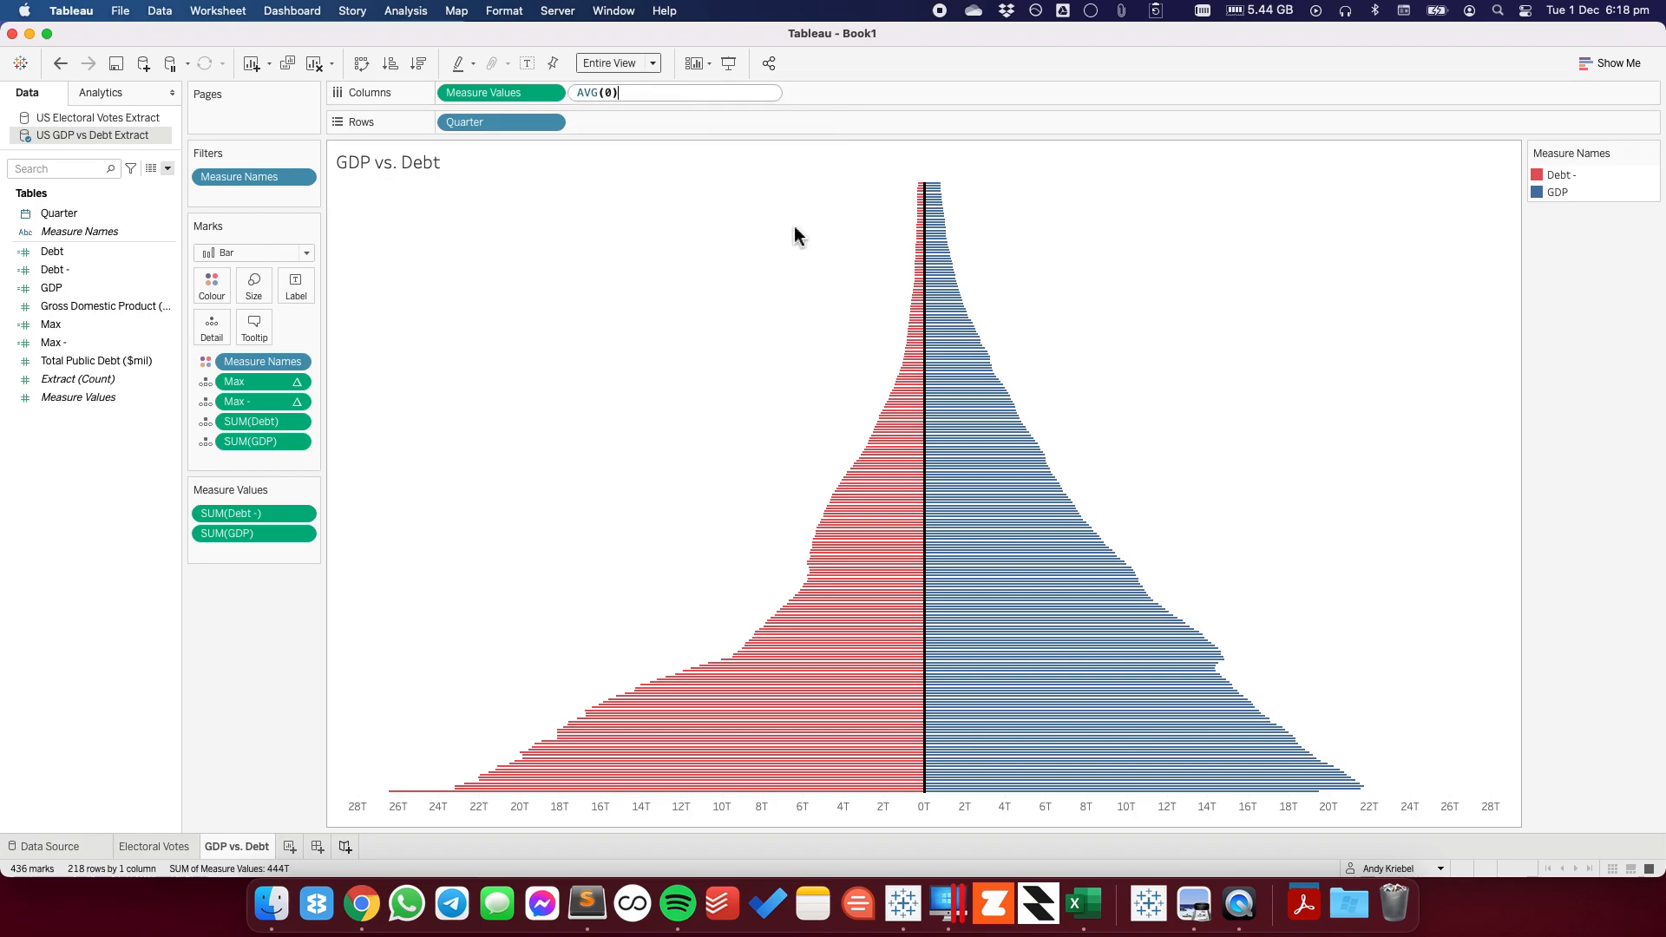
pyautogui.press('Return')
# - Remove Measure Names and all detail fields from the AVG(0) marks
pyautogui.click(632, 94)
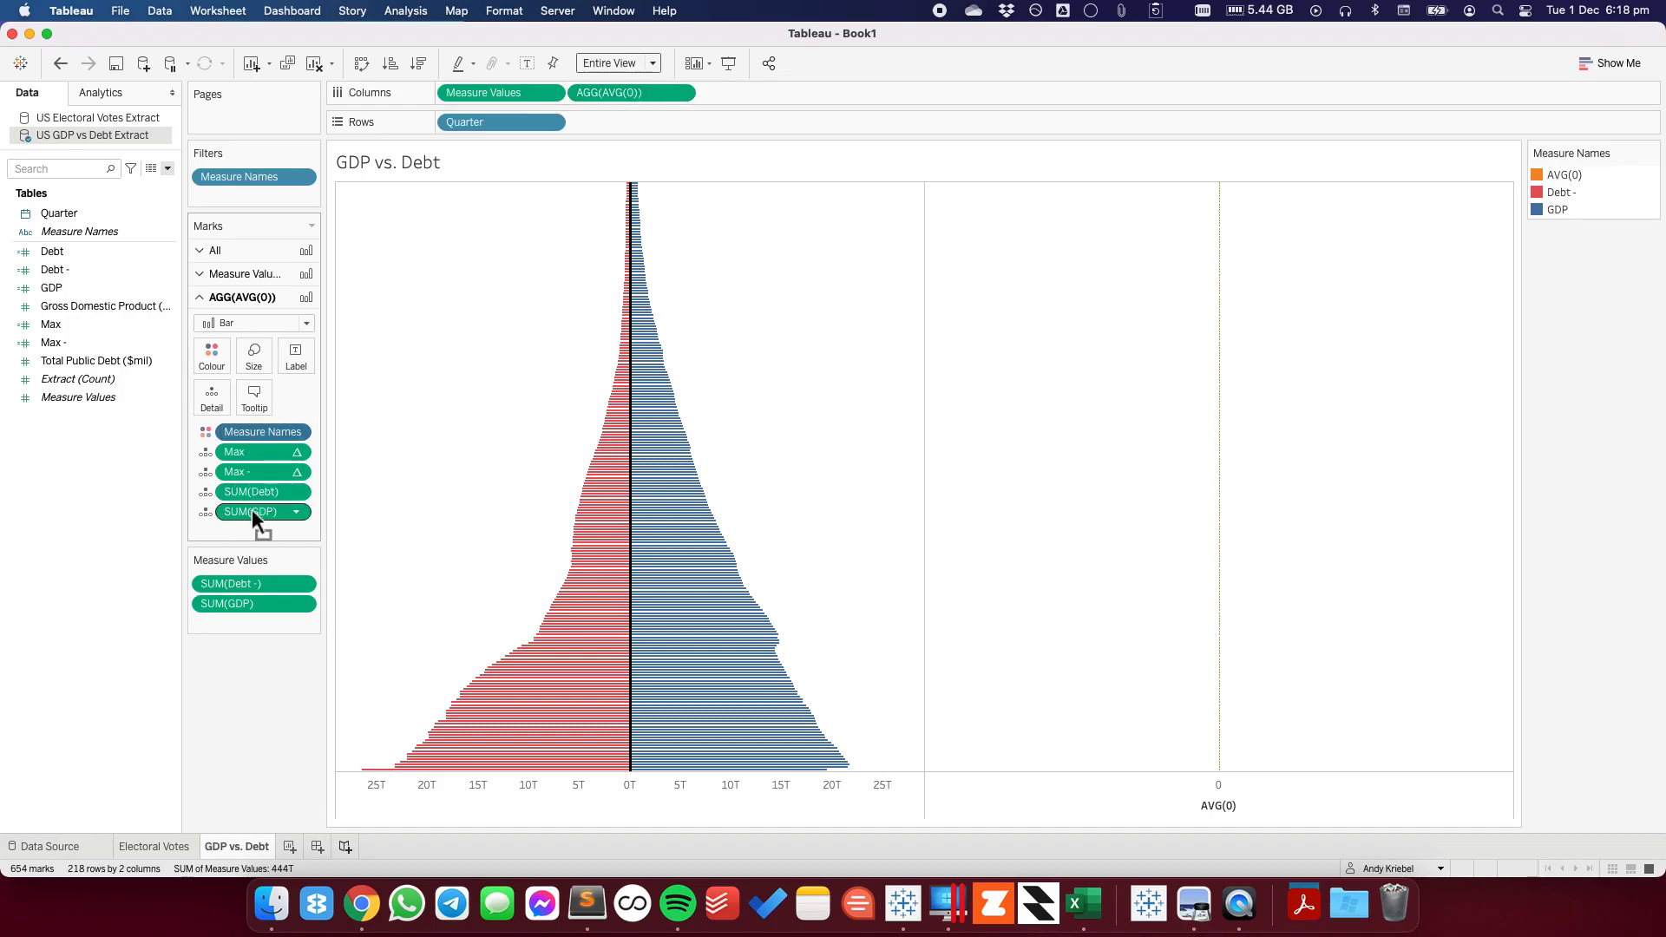
pyautogui.press('Delete')
pyautogui.moveTo(252, 433); pyautogui.dragTo(115, 453)
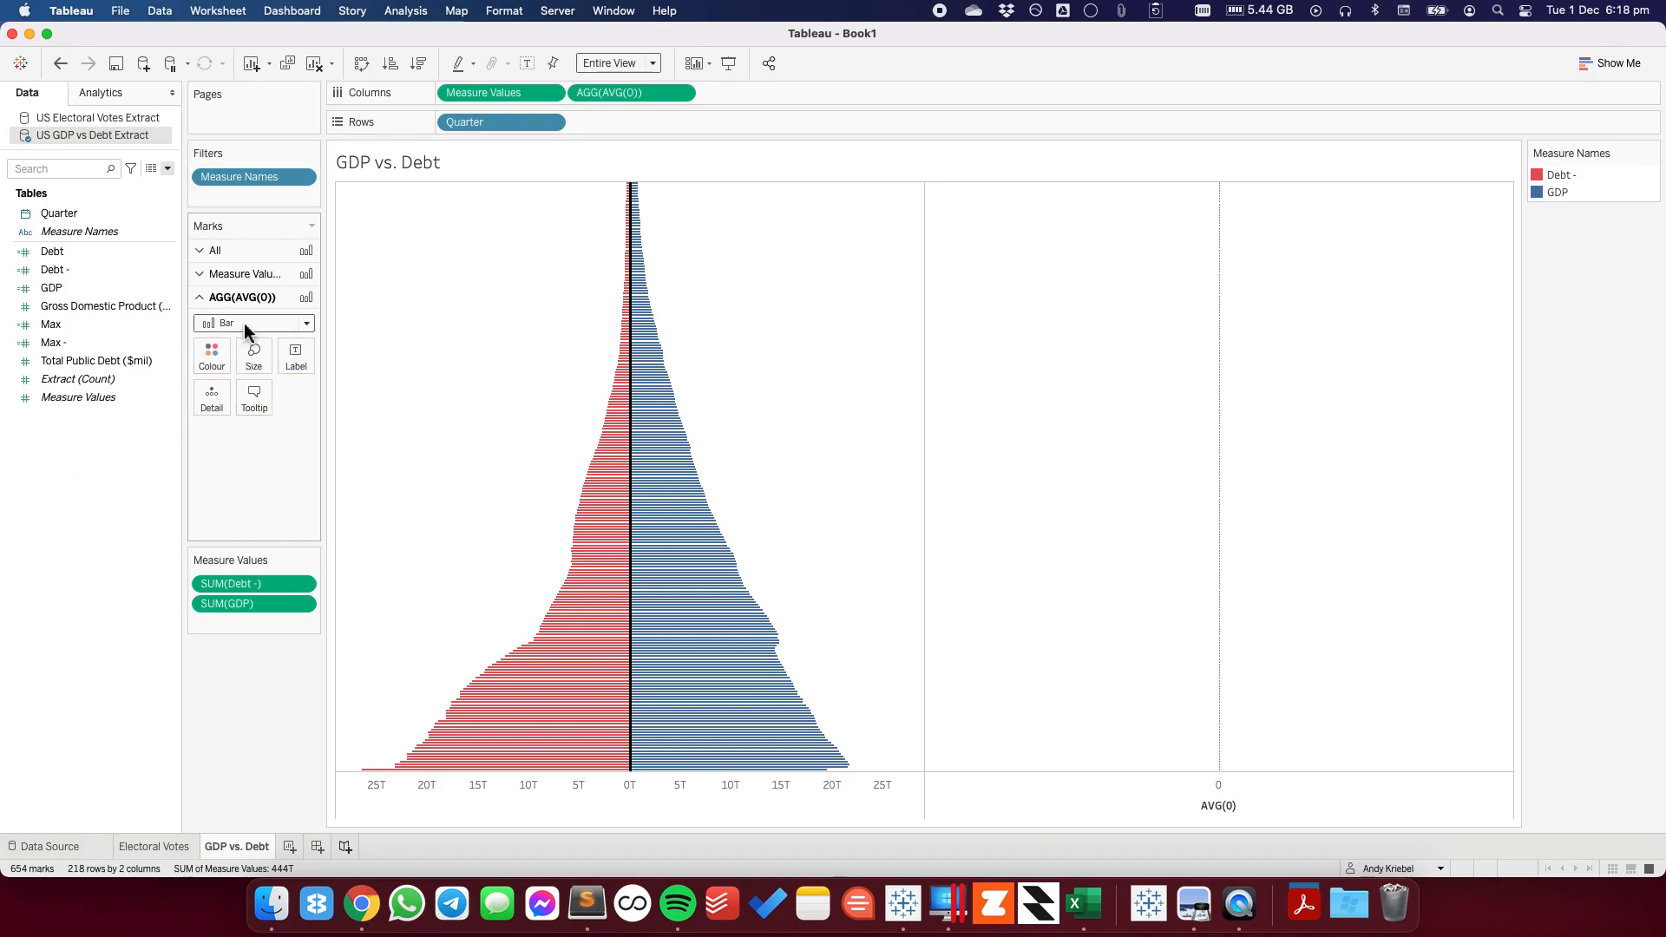
# - Make AVG(0) a dual axis with Measure Values and synchronise the two axes
pyautogui.click(680, 94)
pyautogui.click(643, 325)
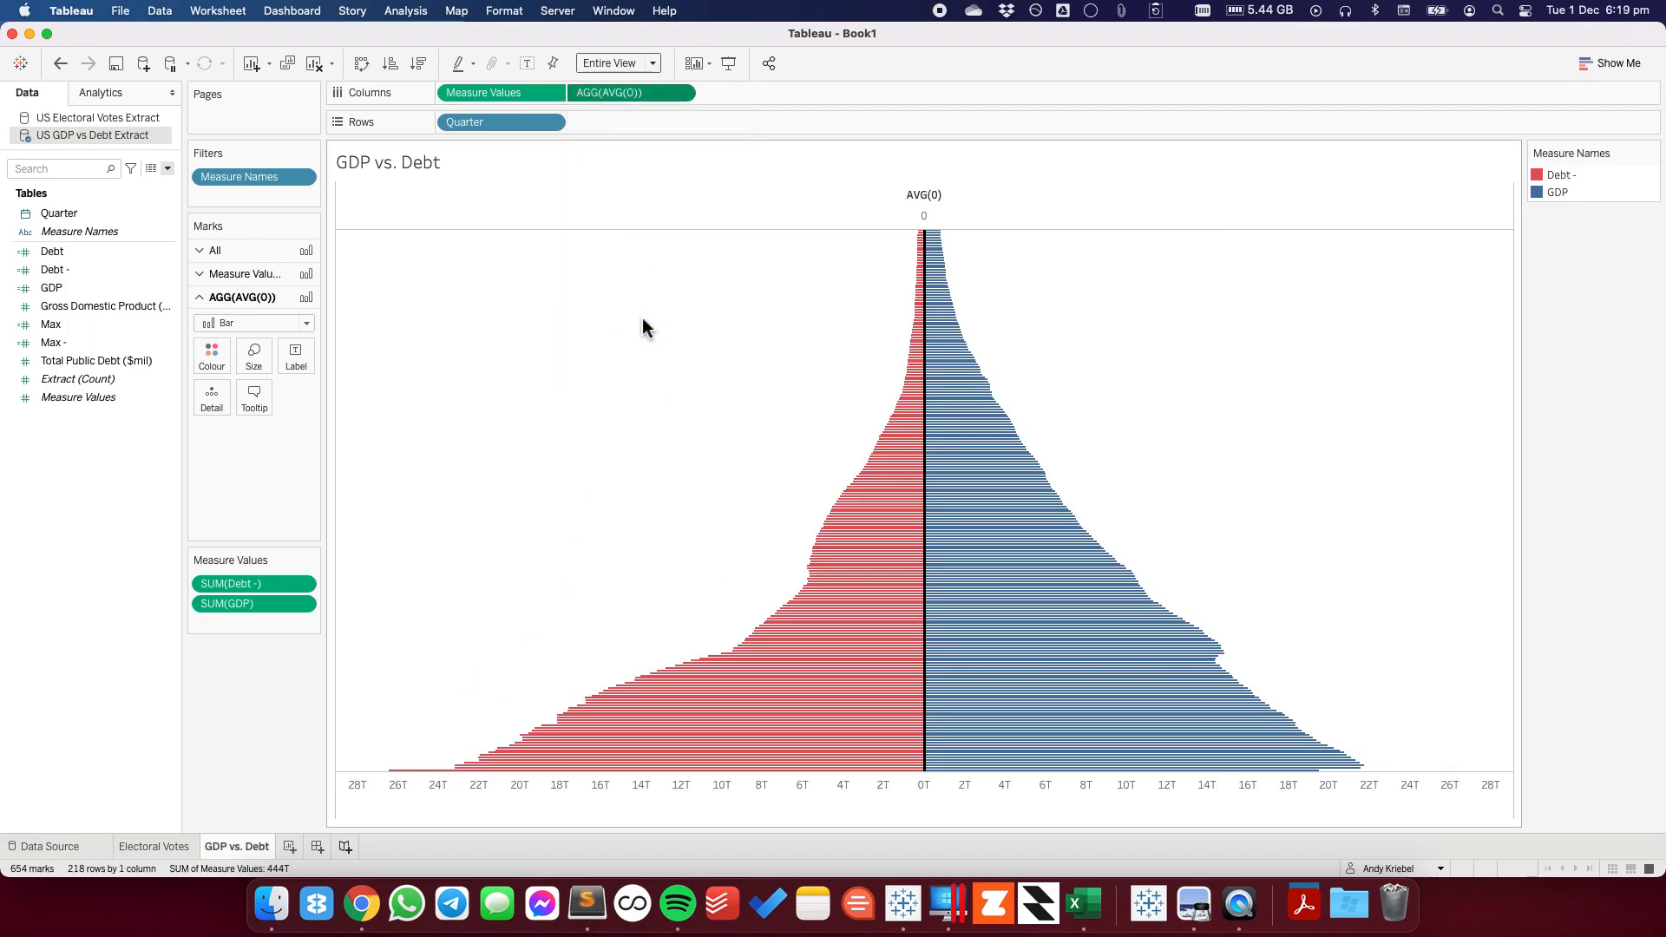
pyautogui.rightClick(680, 209)
pyautogui.click(707, 338)
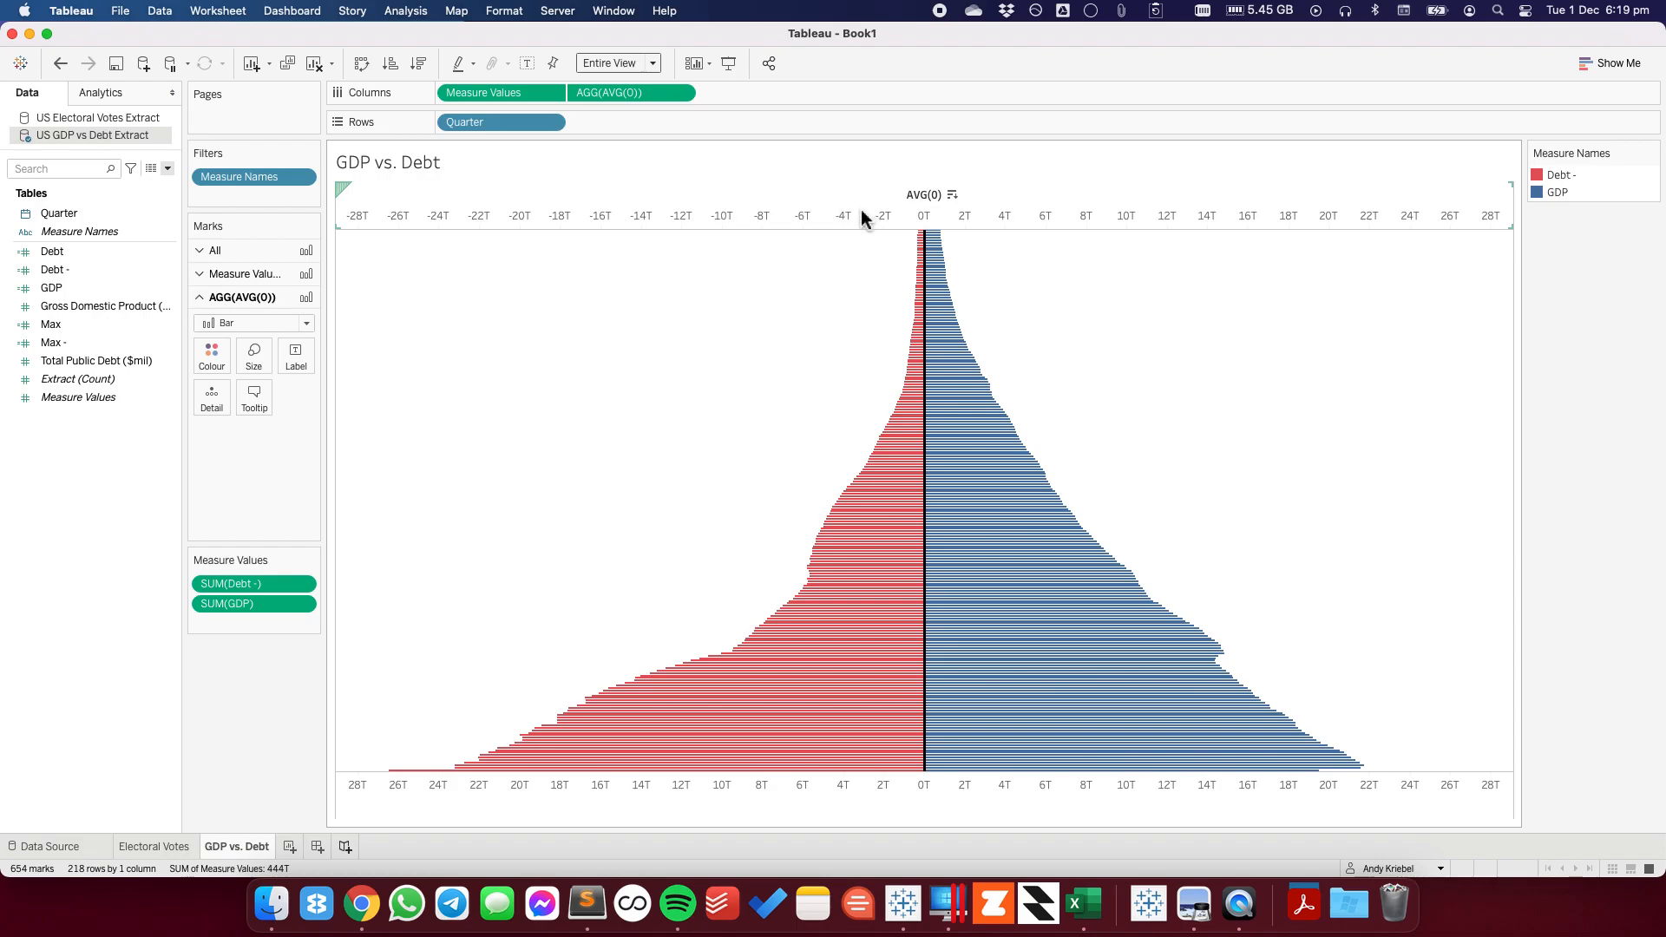
# - Format the AVG(0) axis numbers as custom numbers with 0 decimal places, displayed in Billions (B)
pyautogui.rightClick(731, 211)
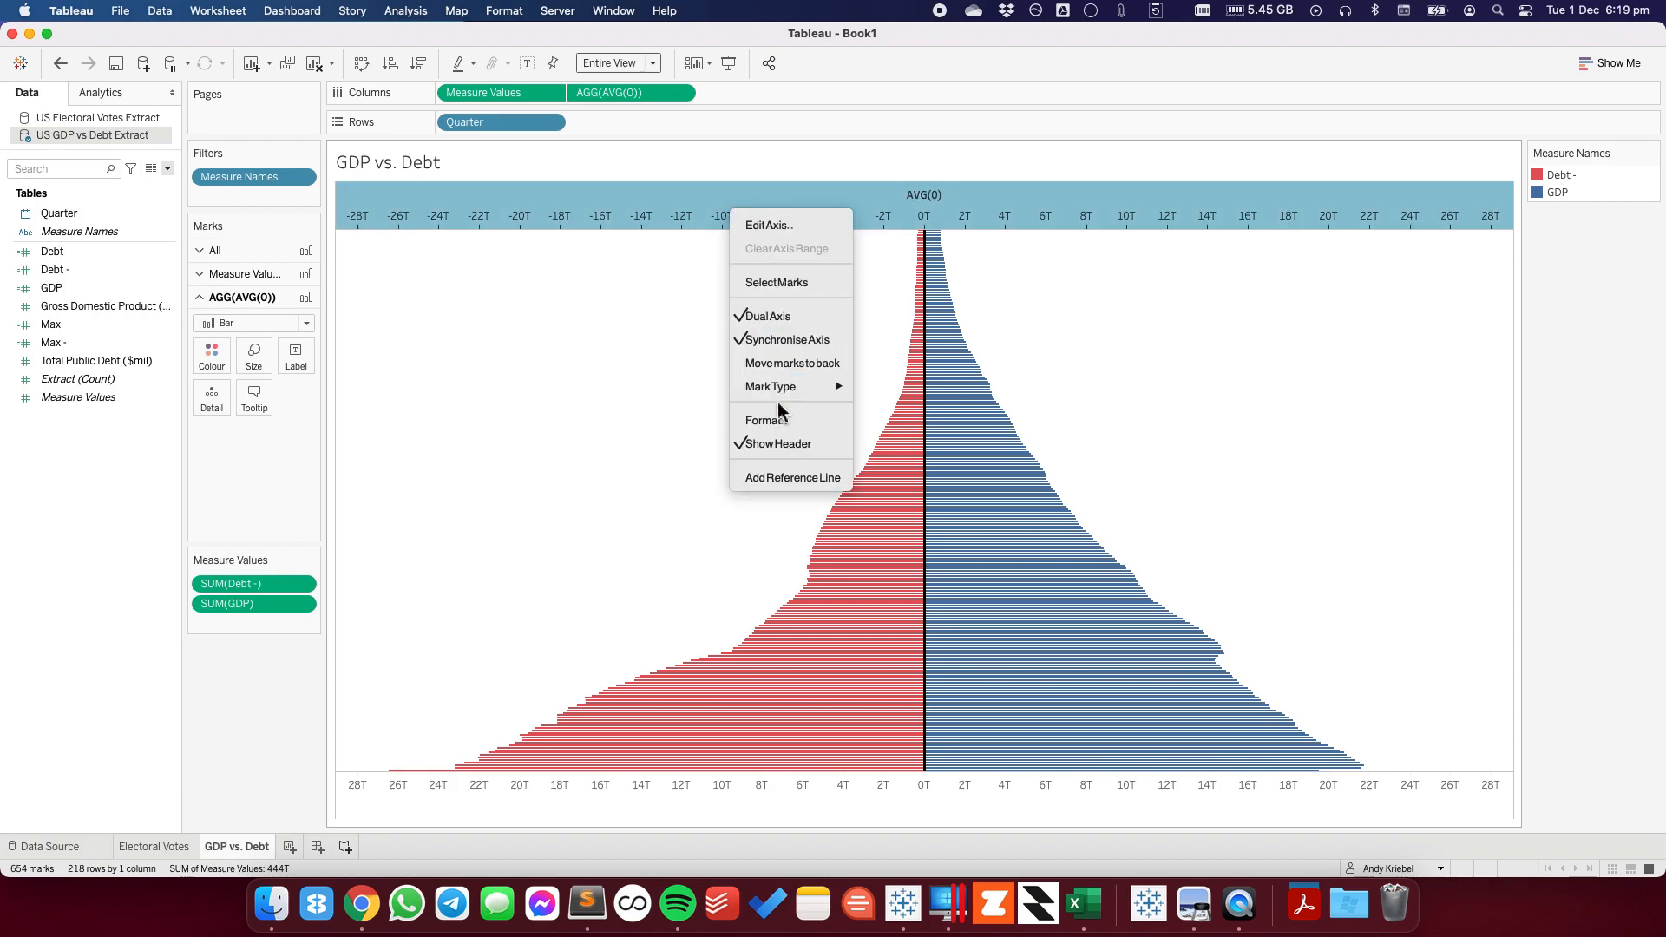
pyautogui.click(781, 420)
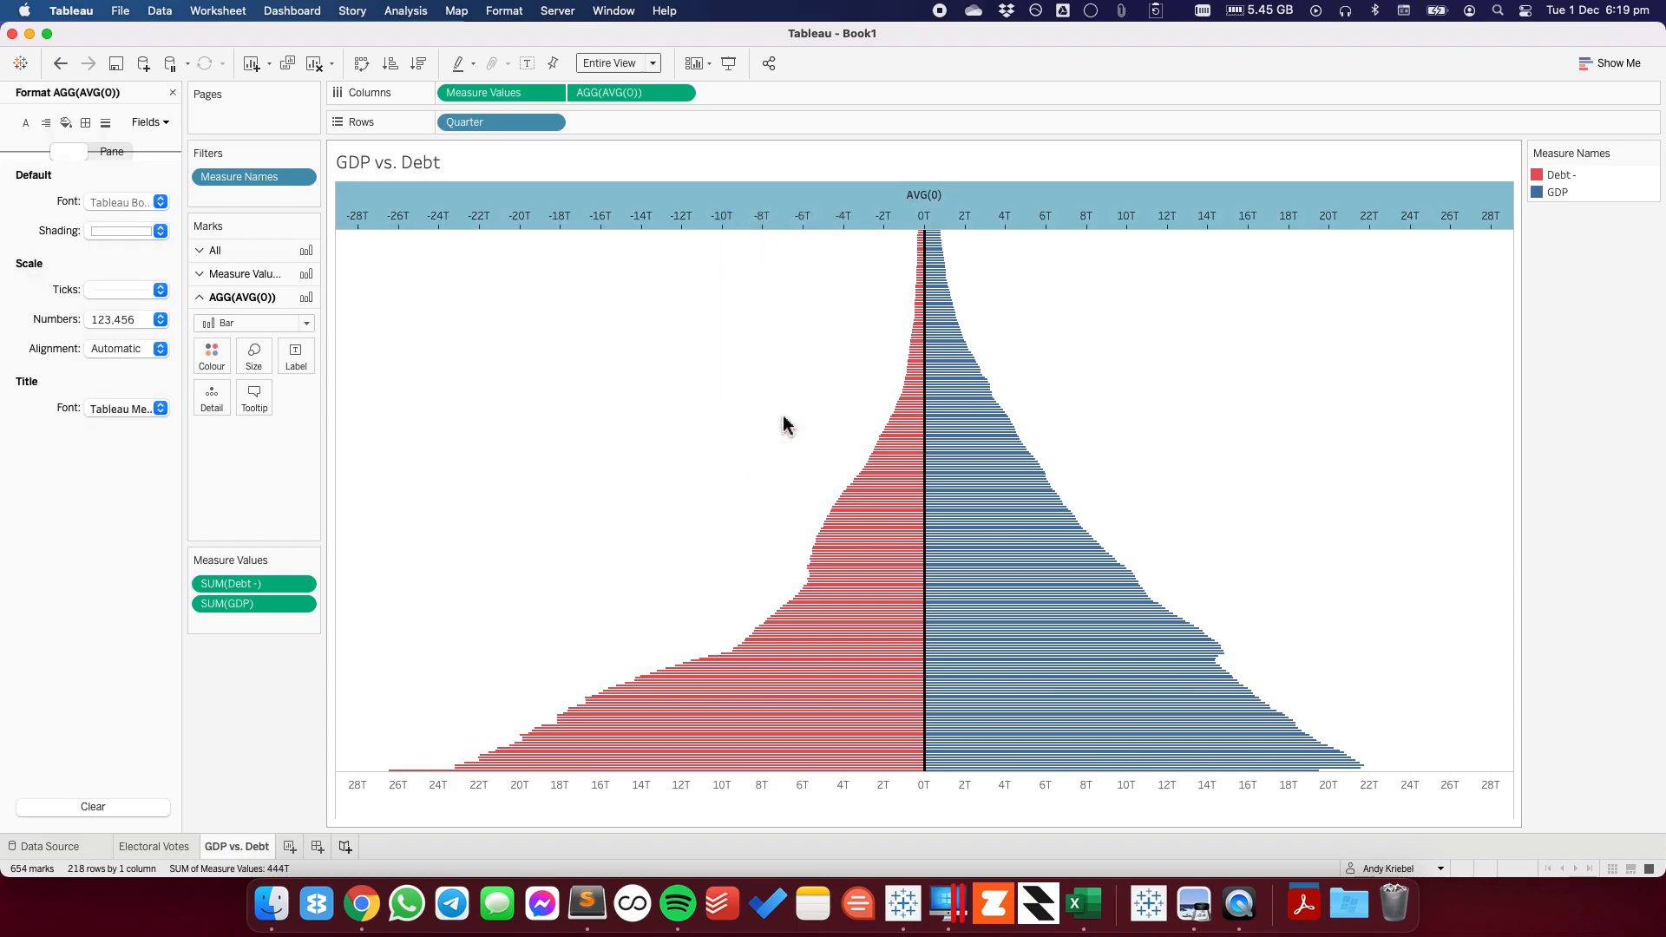
pyautogui.click(108, 323)
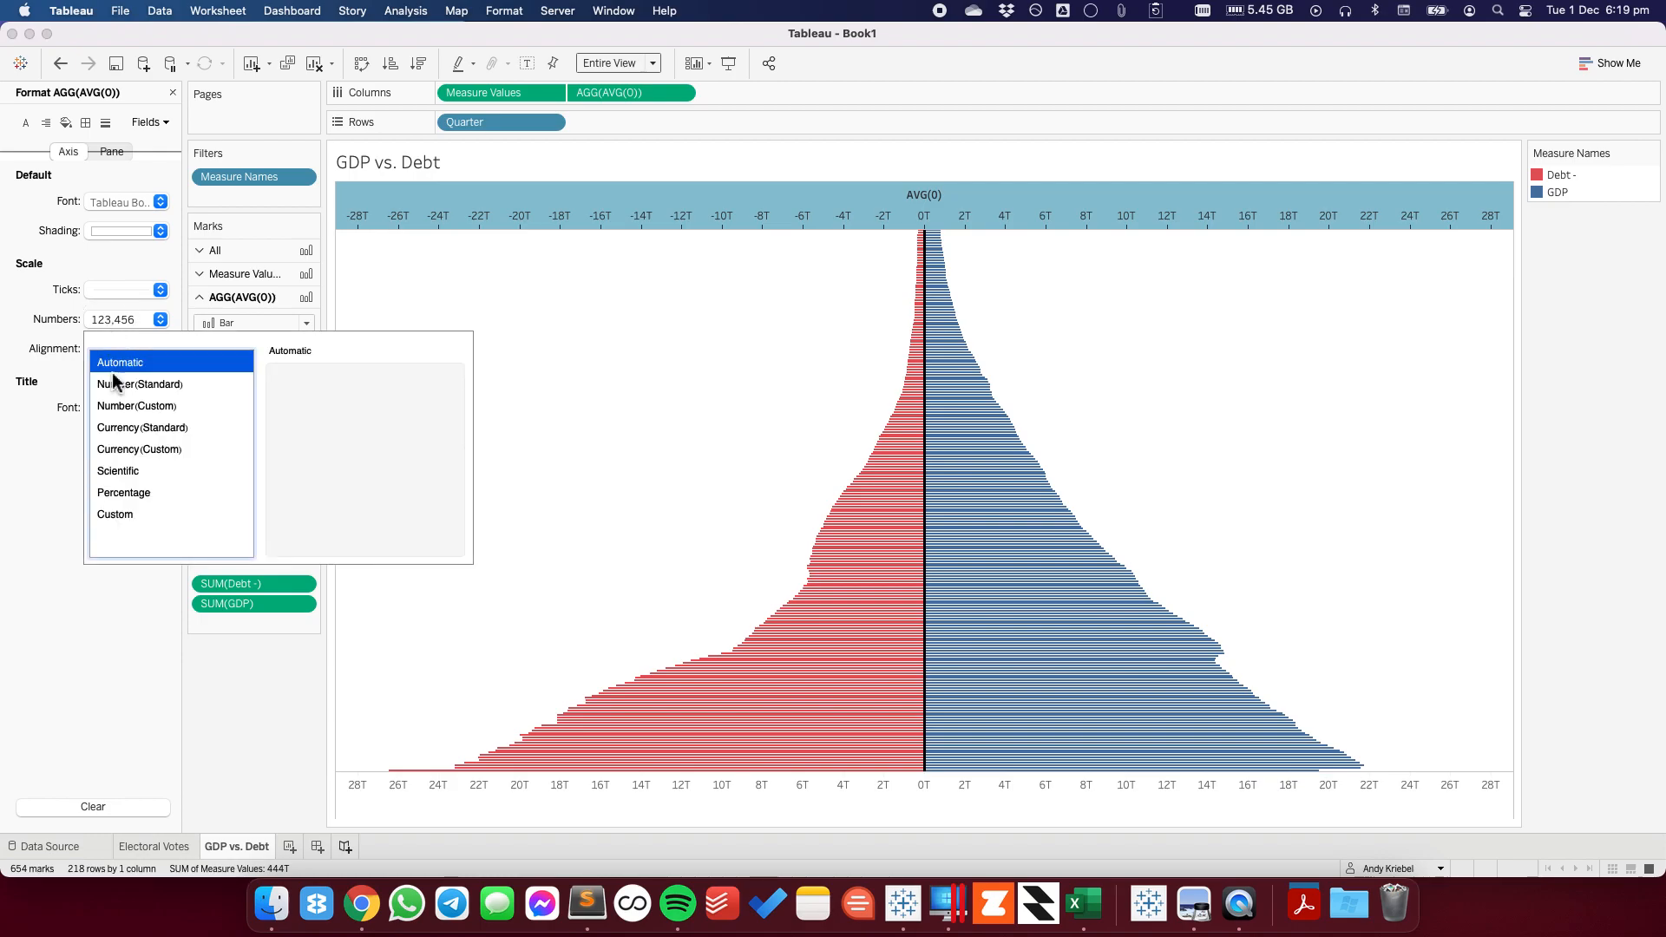
pyautogui.click(143, 408)
pyautogui.click(322, 396)
pyautogui.click(322, 395)
pyautogui.click(323, 475)
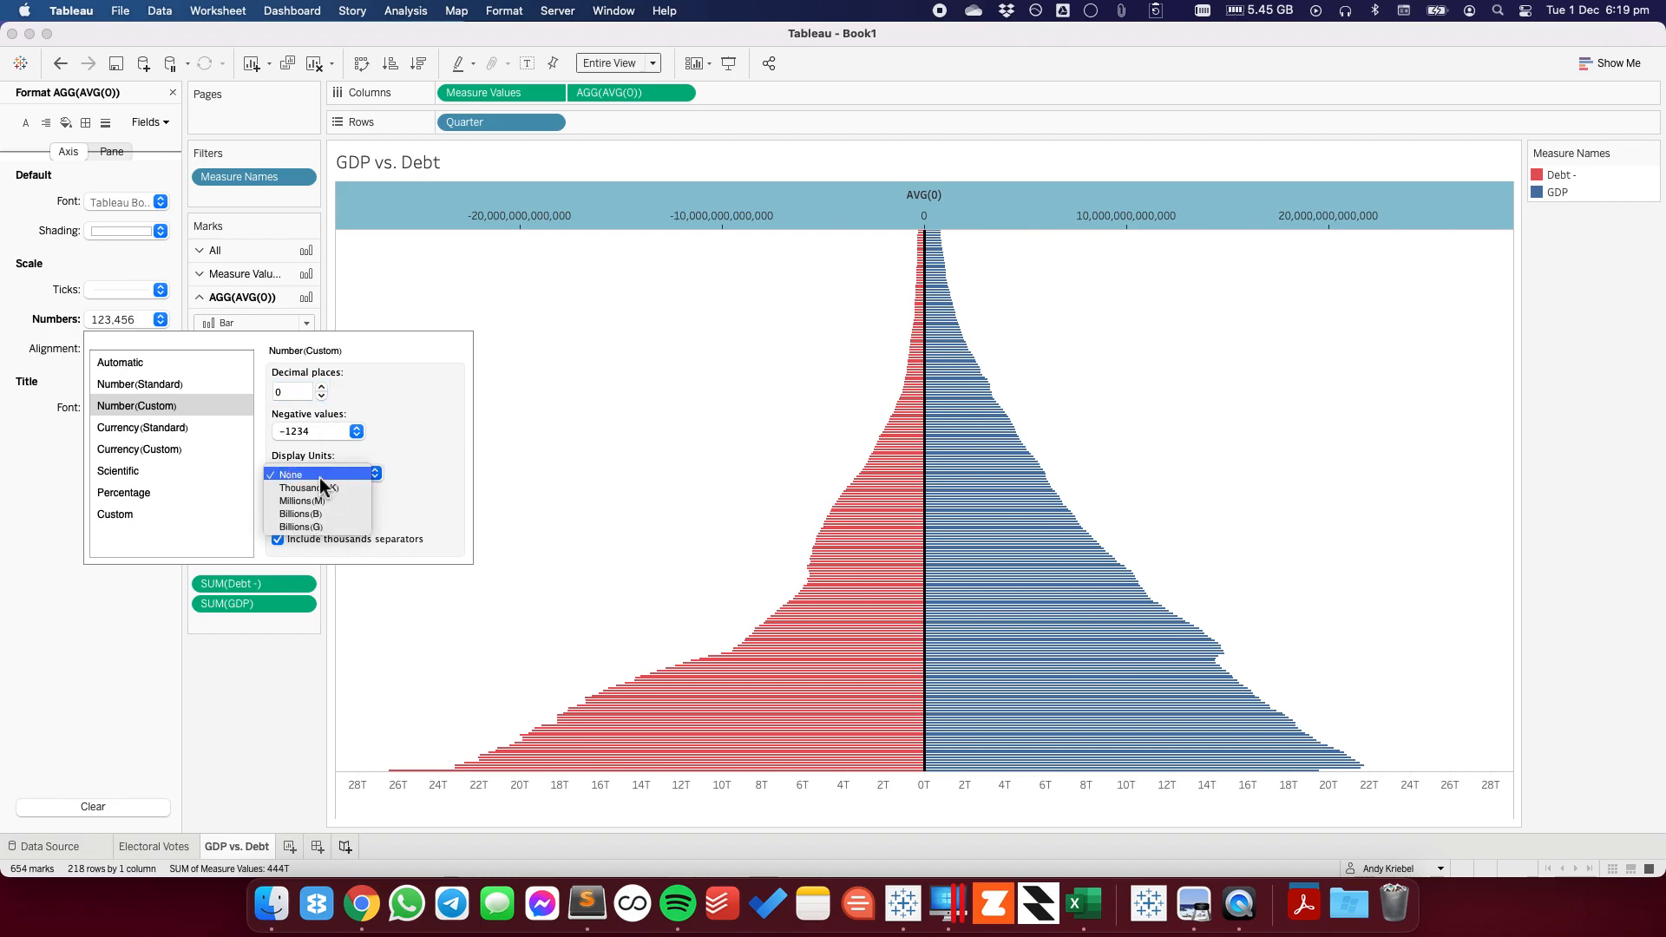
pyautogui.click(299, 514)
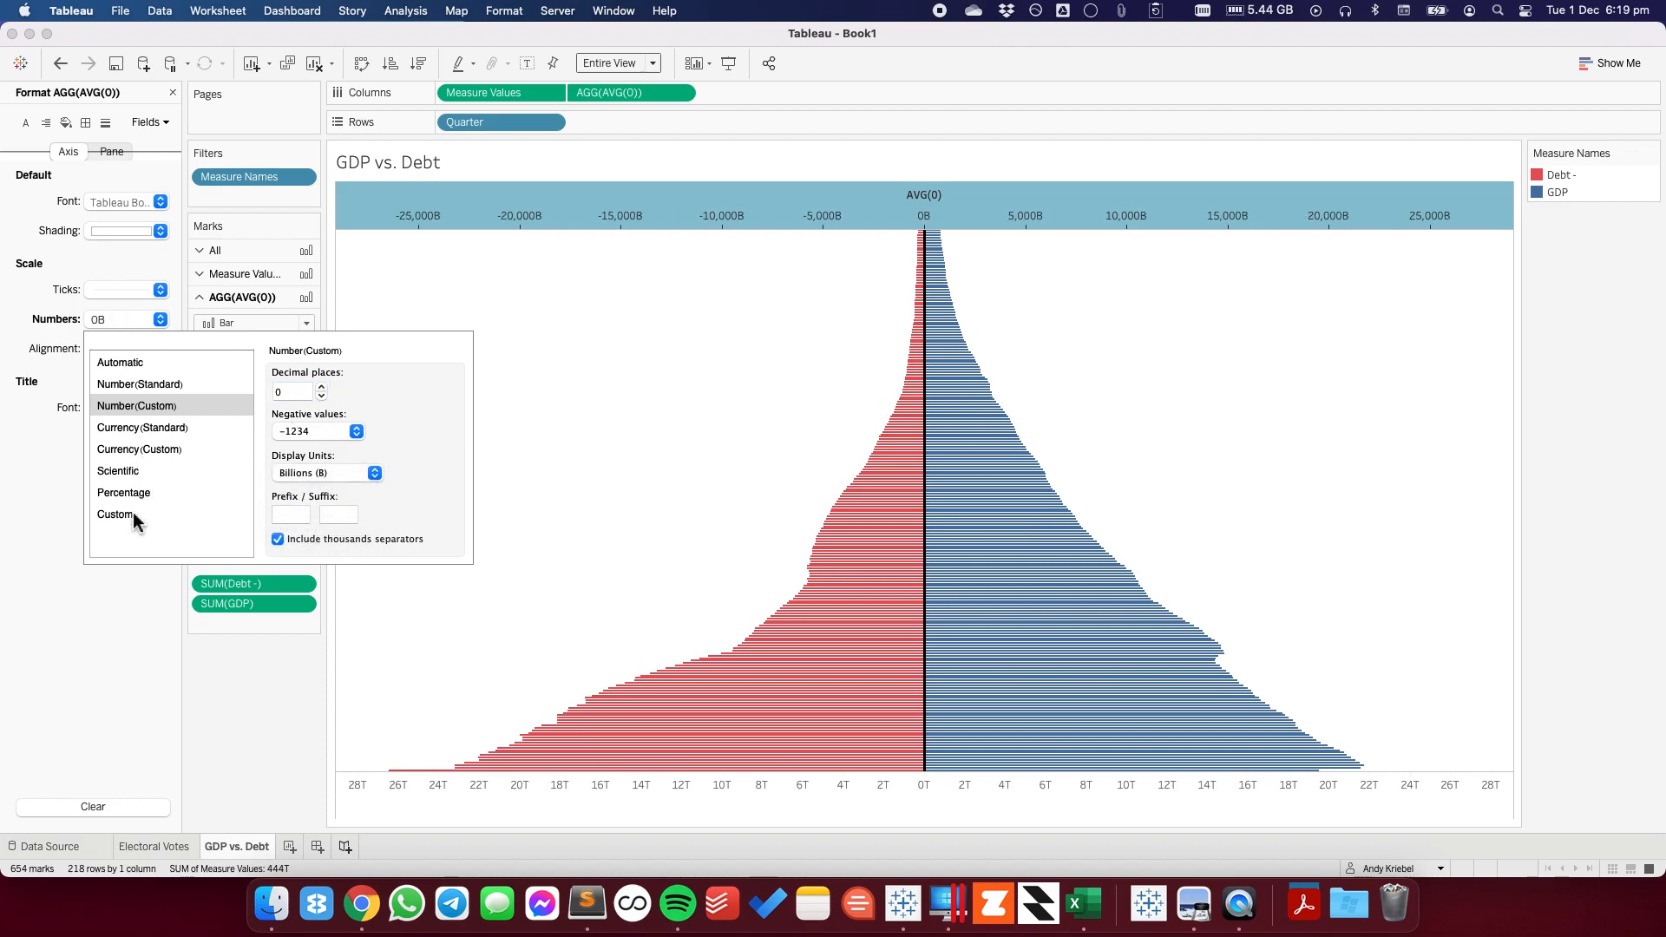
# - Edit the AVG(0) axis's custom number format to show trillions with a T suffix and negatives without a minus sign
pyautogui.click(133, 512)
pyautogui.click(308, 398)
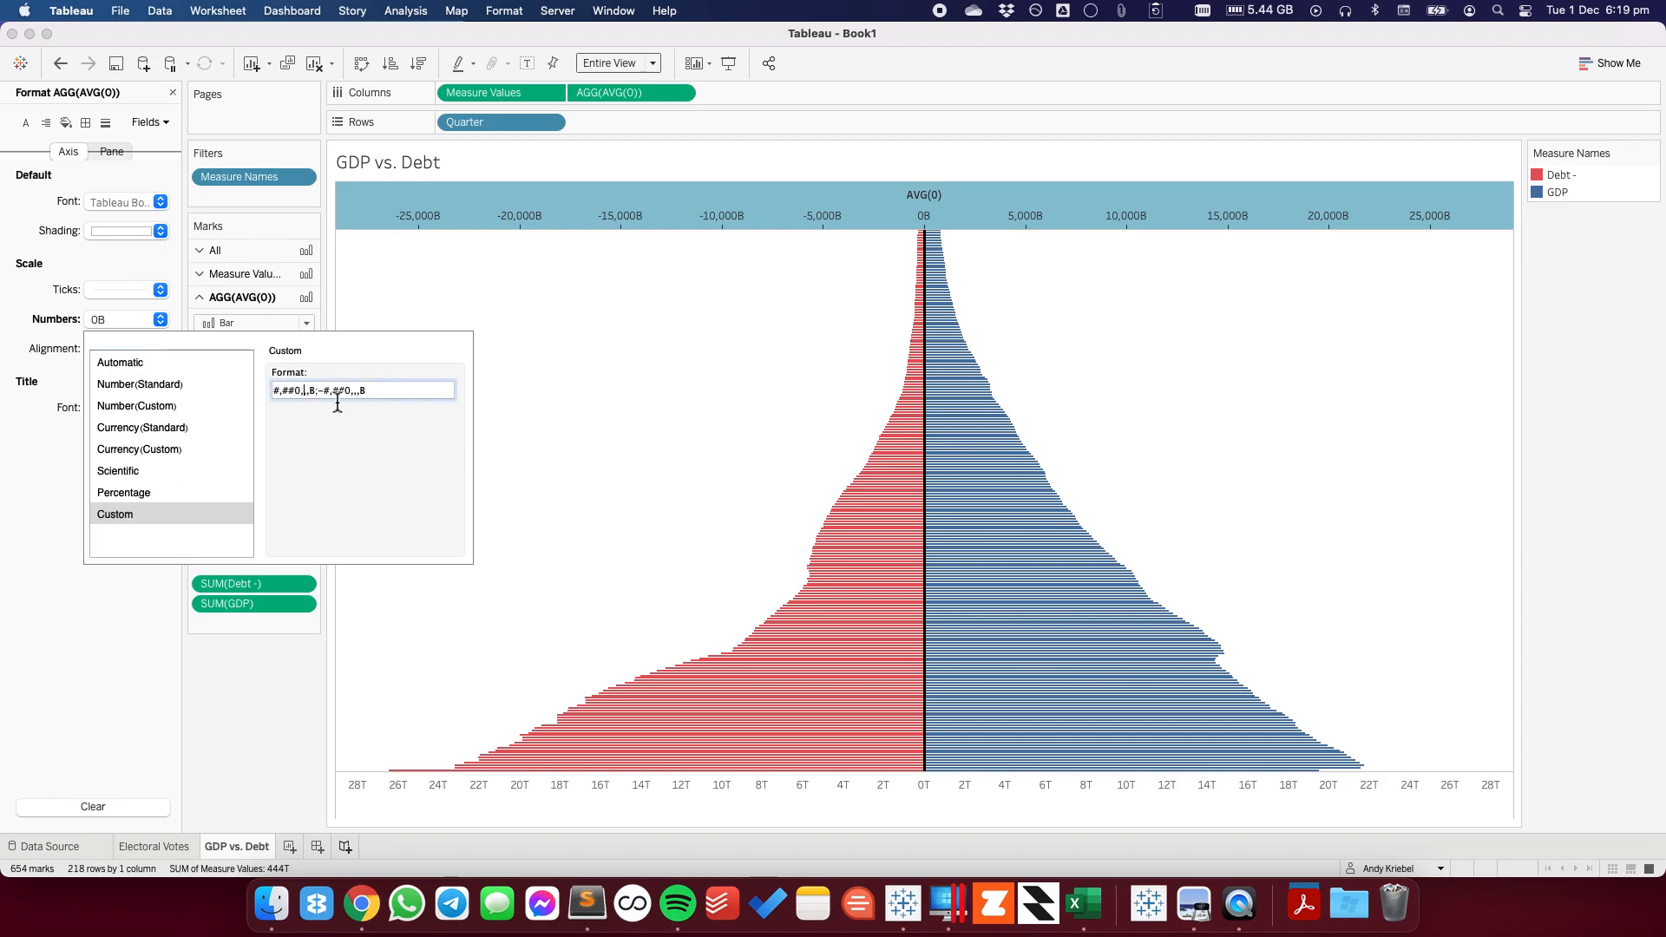
pyautogui.write(',')
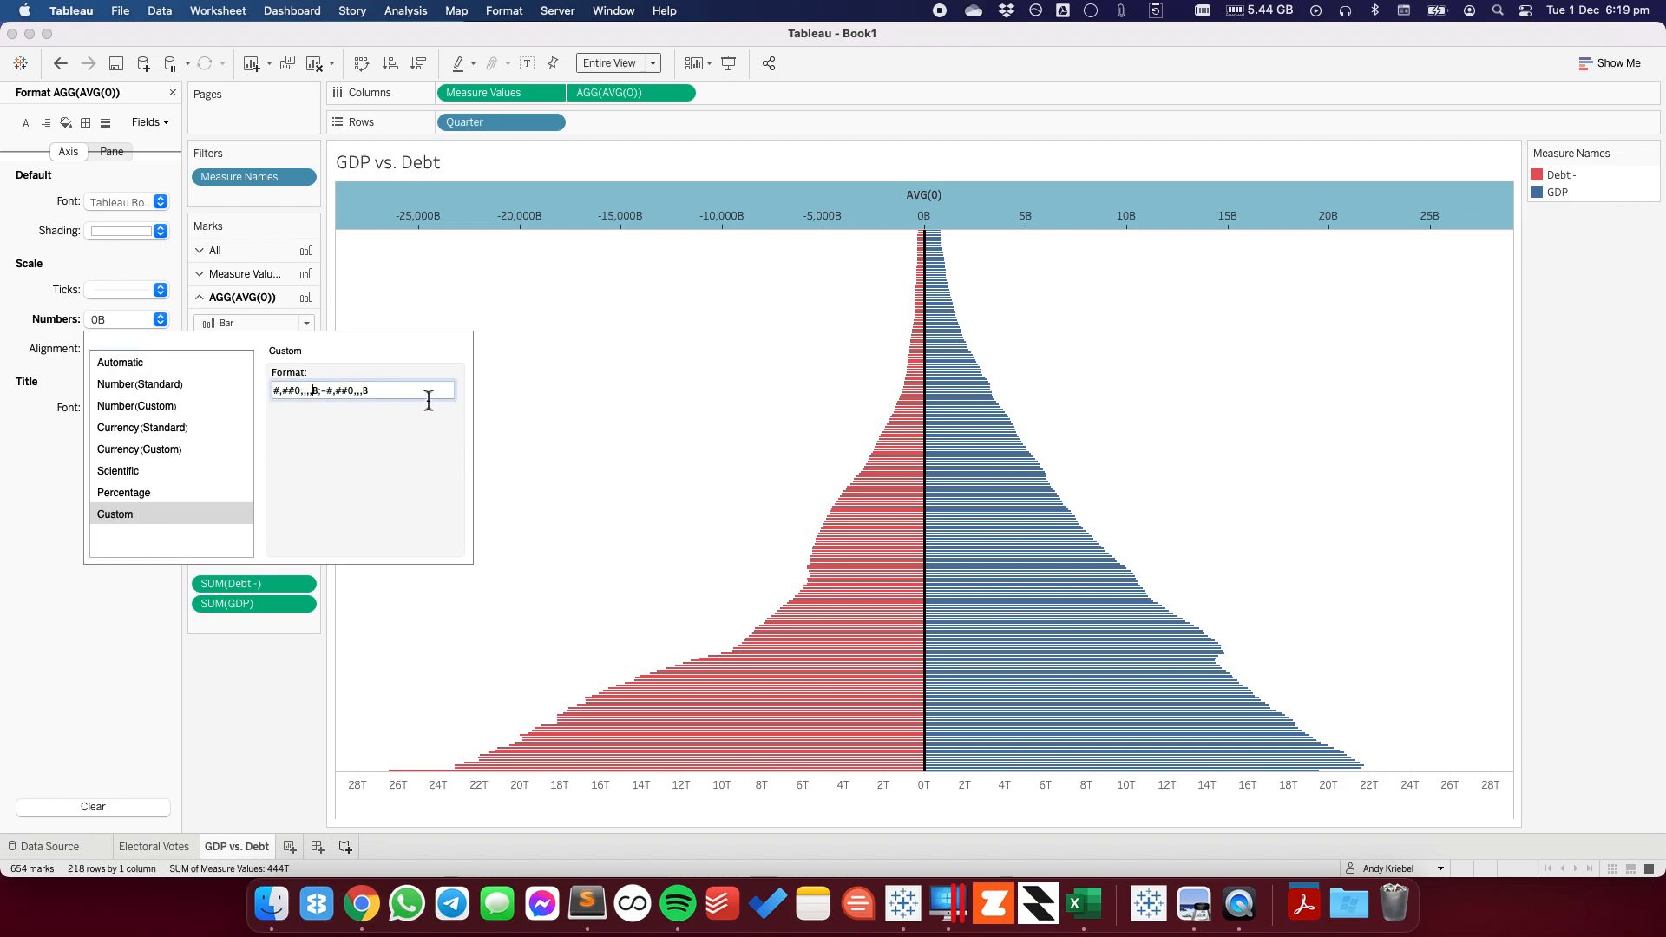
pyautogui.write('T')
pyautogui.press('Right')
pyautogui.press('Right')
pyautogui.press('Right')
pyautogui.write(',T')
pyautogui.press('Left')
pyautogui.press('Left')
pyautogui.press('Left')
pyautogui.press('Left')
pyautogui.press('BackSpace')
pyautogui.click(601, 397)
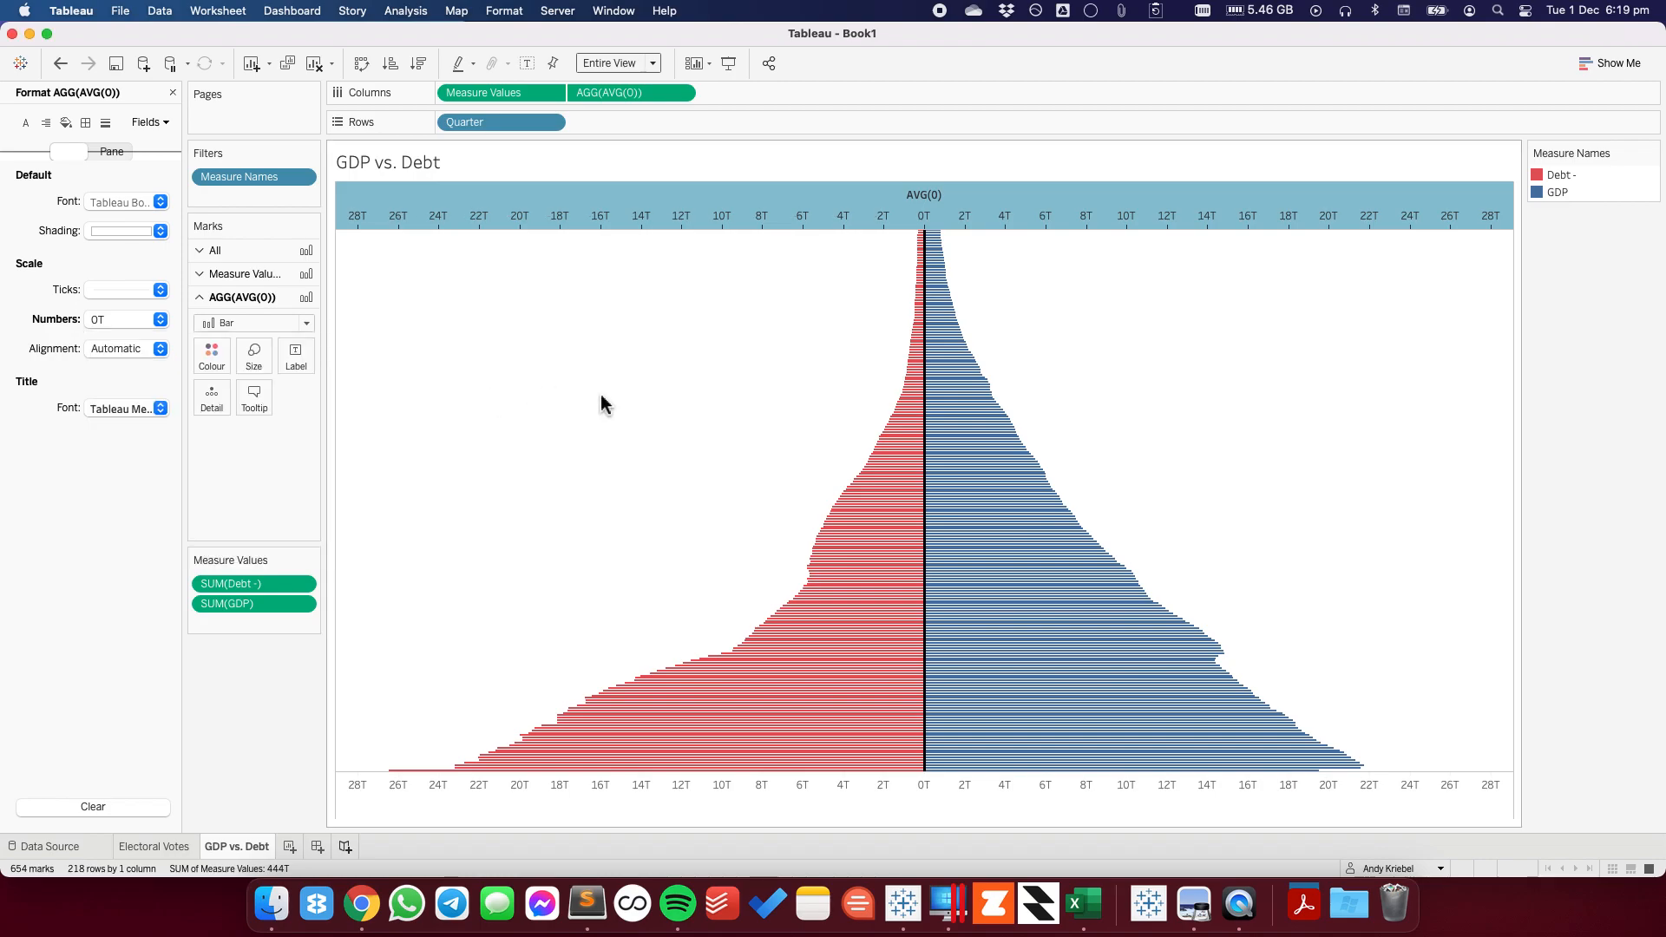
# - Clear the title of the AVG(0) axis
pyautogui.rightClick(755, 216)
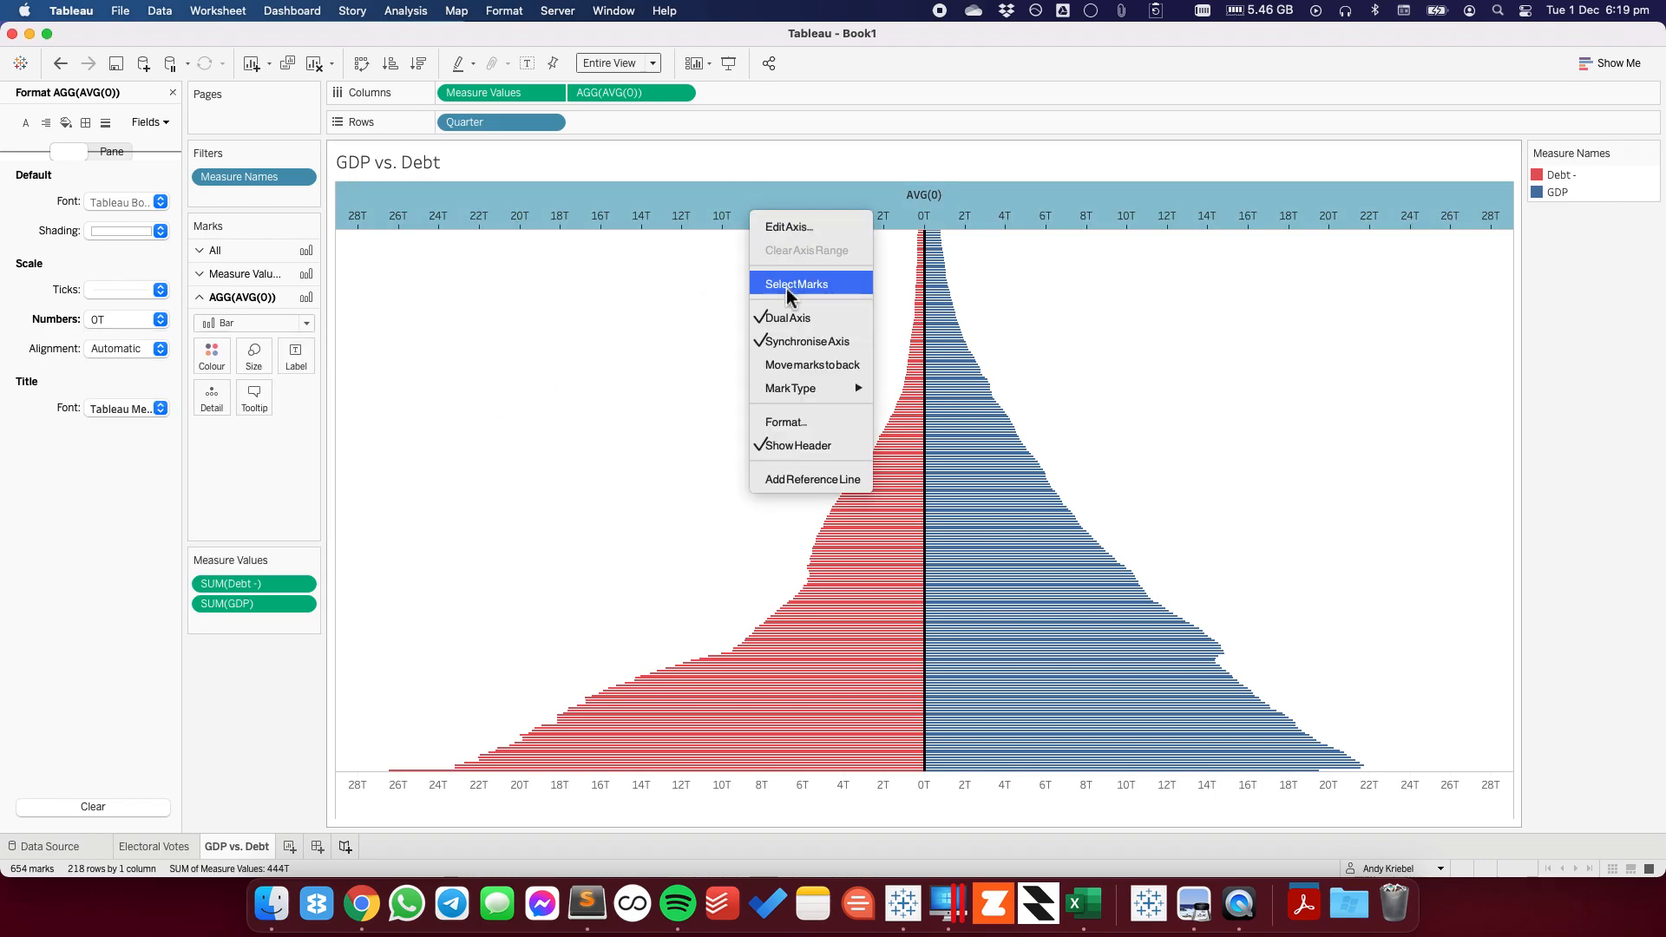
pyautogui.click(786, 227)
pyautogui.tripleClick(725, 613)
pyautogui.press('BackSpace')
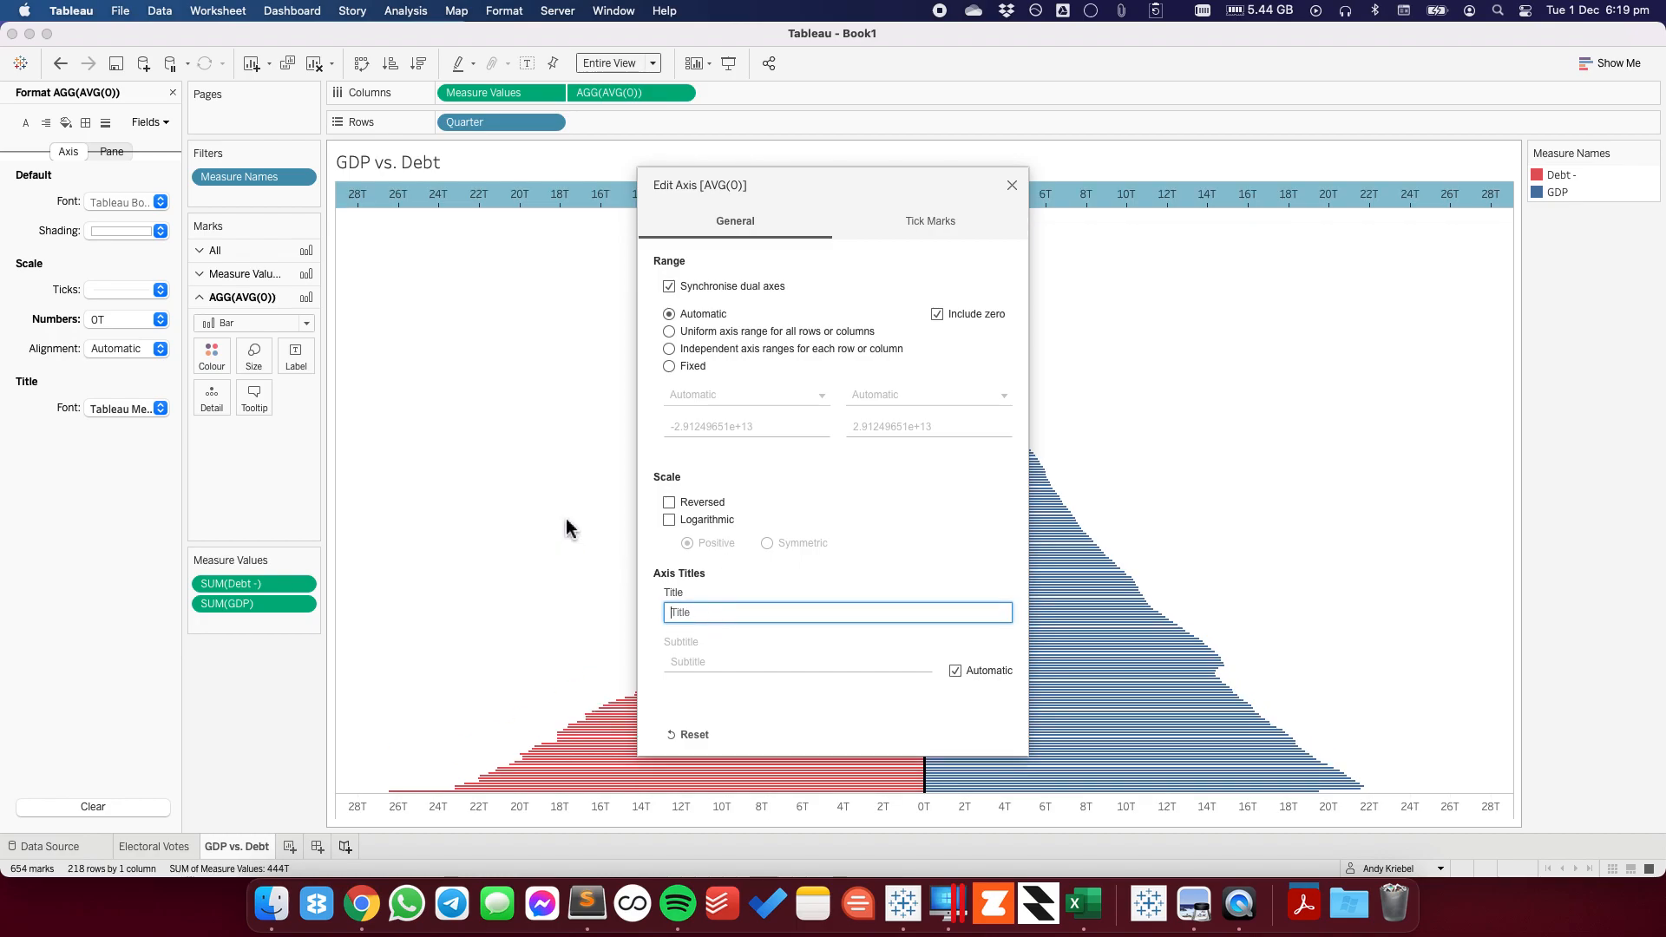
pyautogui.click(1012, 185)
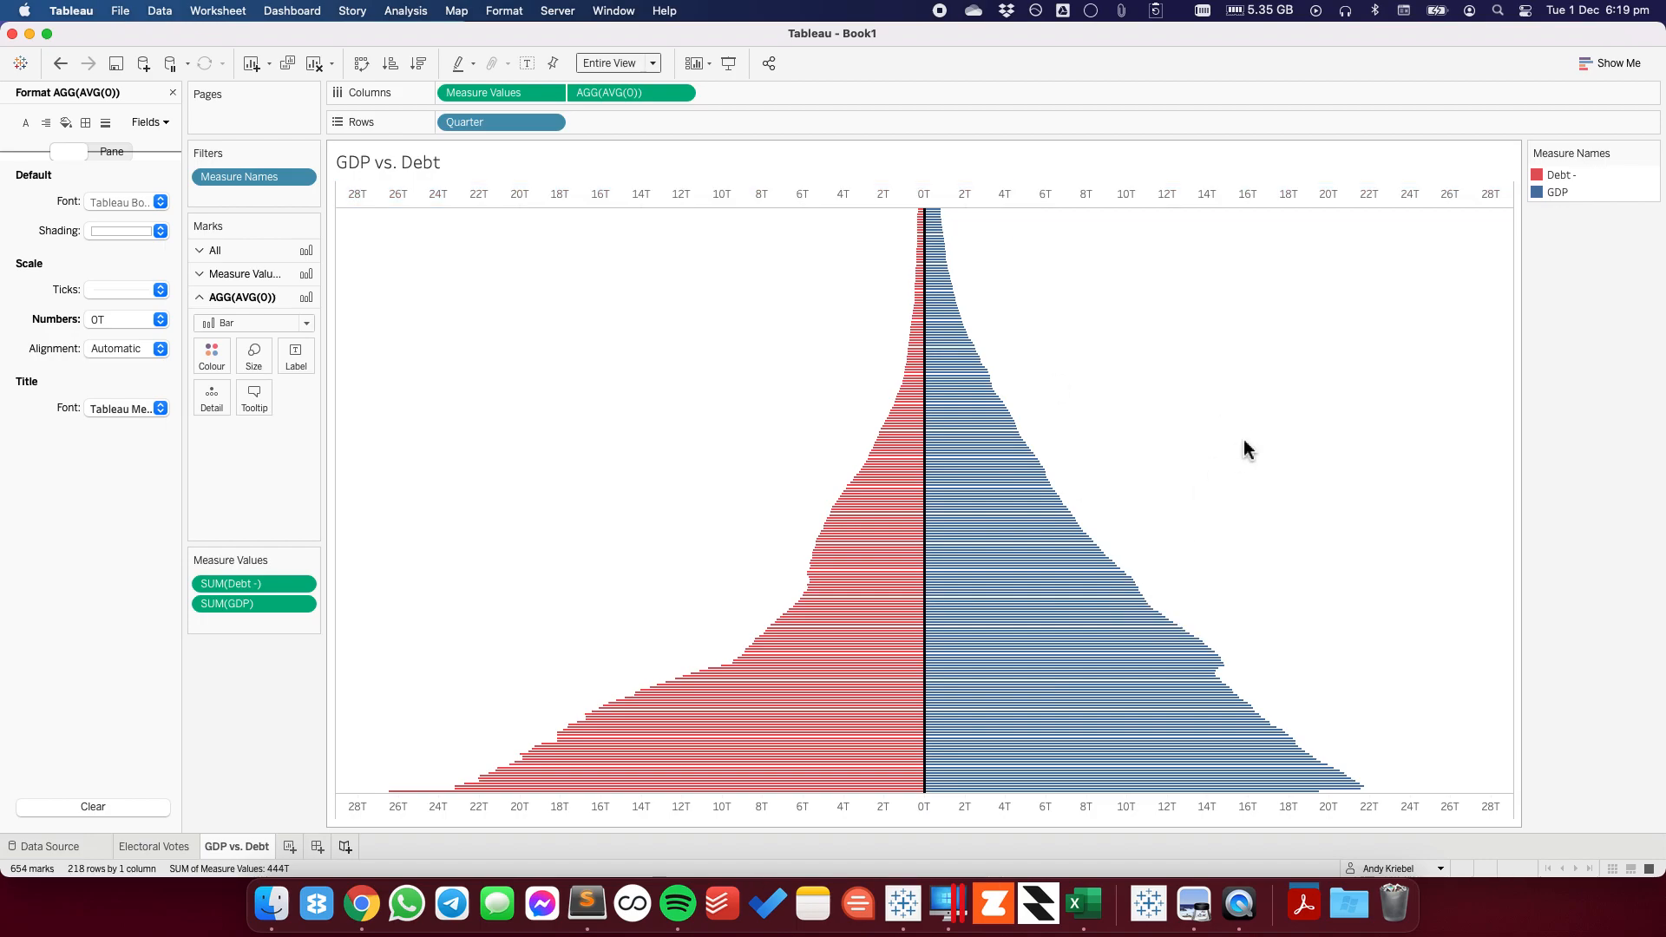
# - Set the major tick marks of the Measure Values axis to None
pyautogui.rightClick(736, 819)
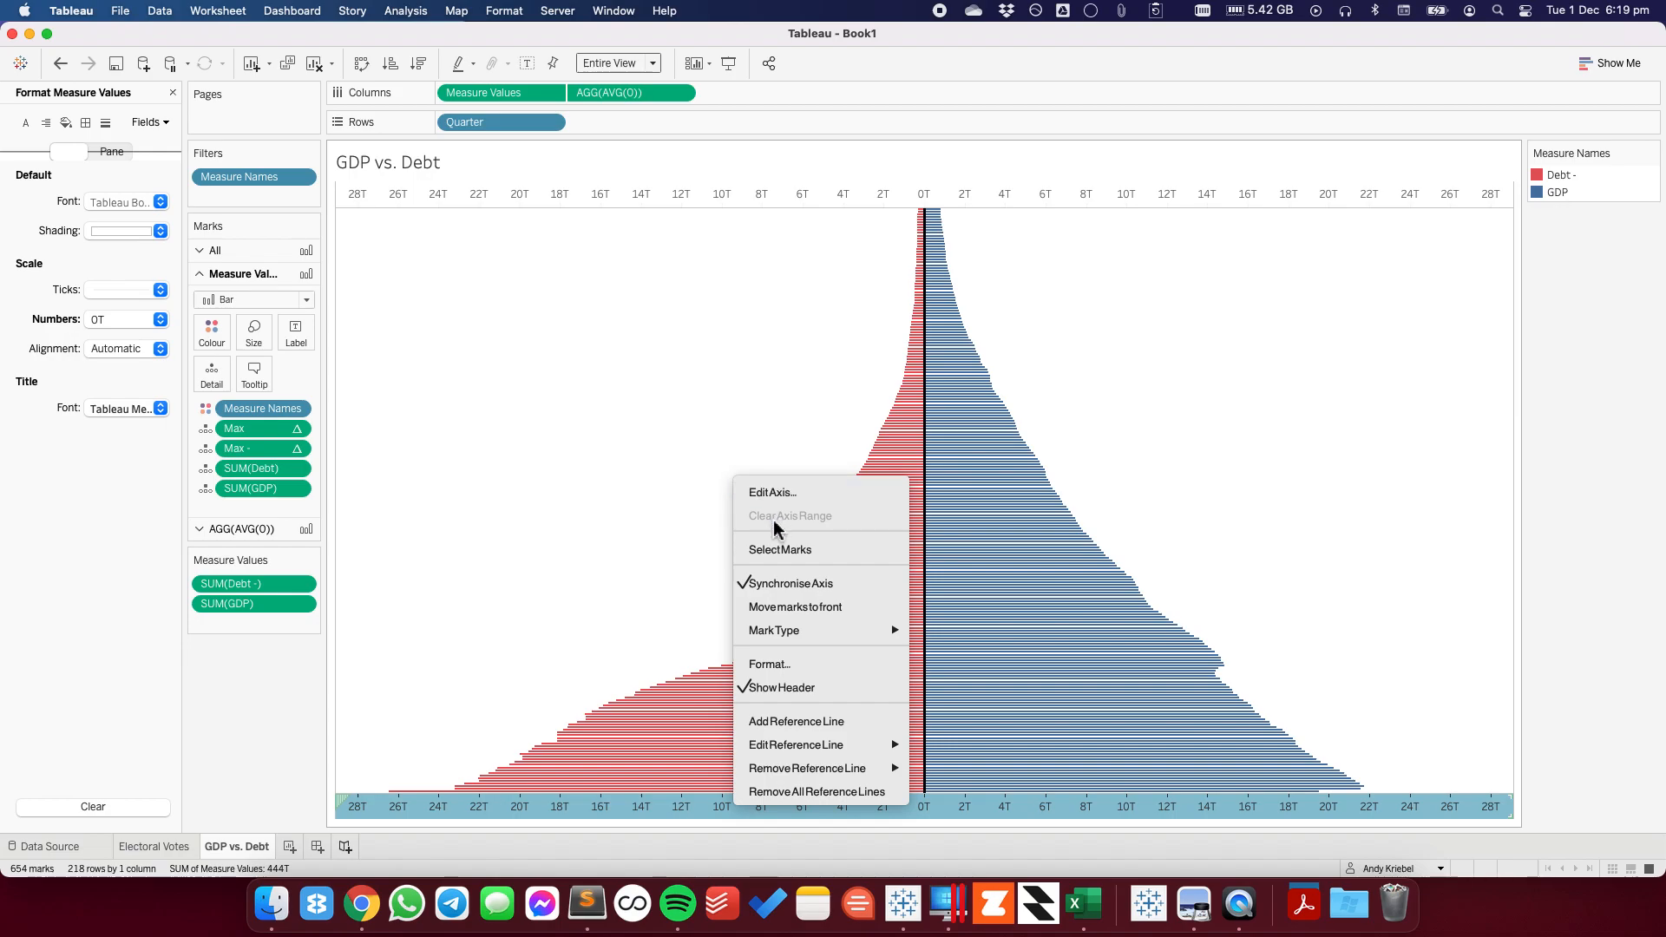
pyautogui.click(780, 493)
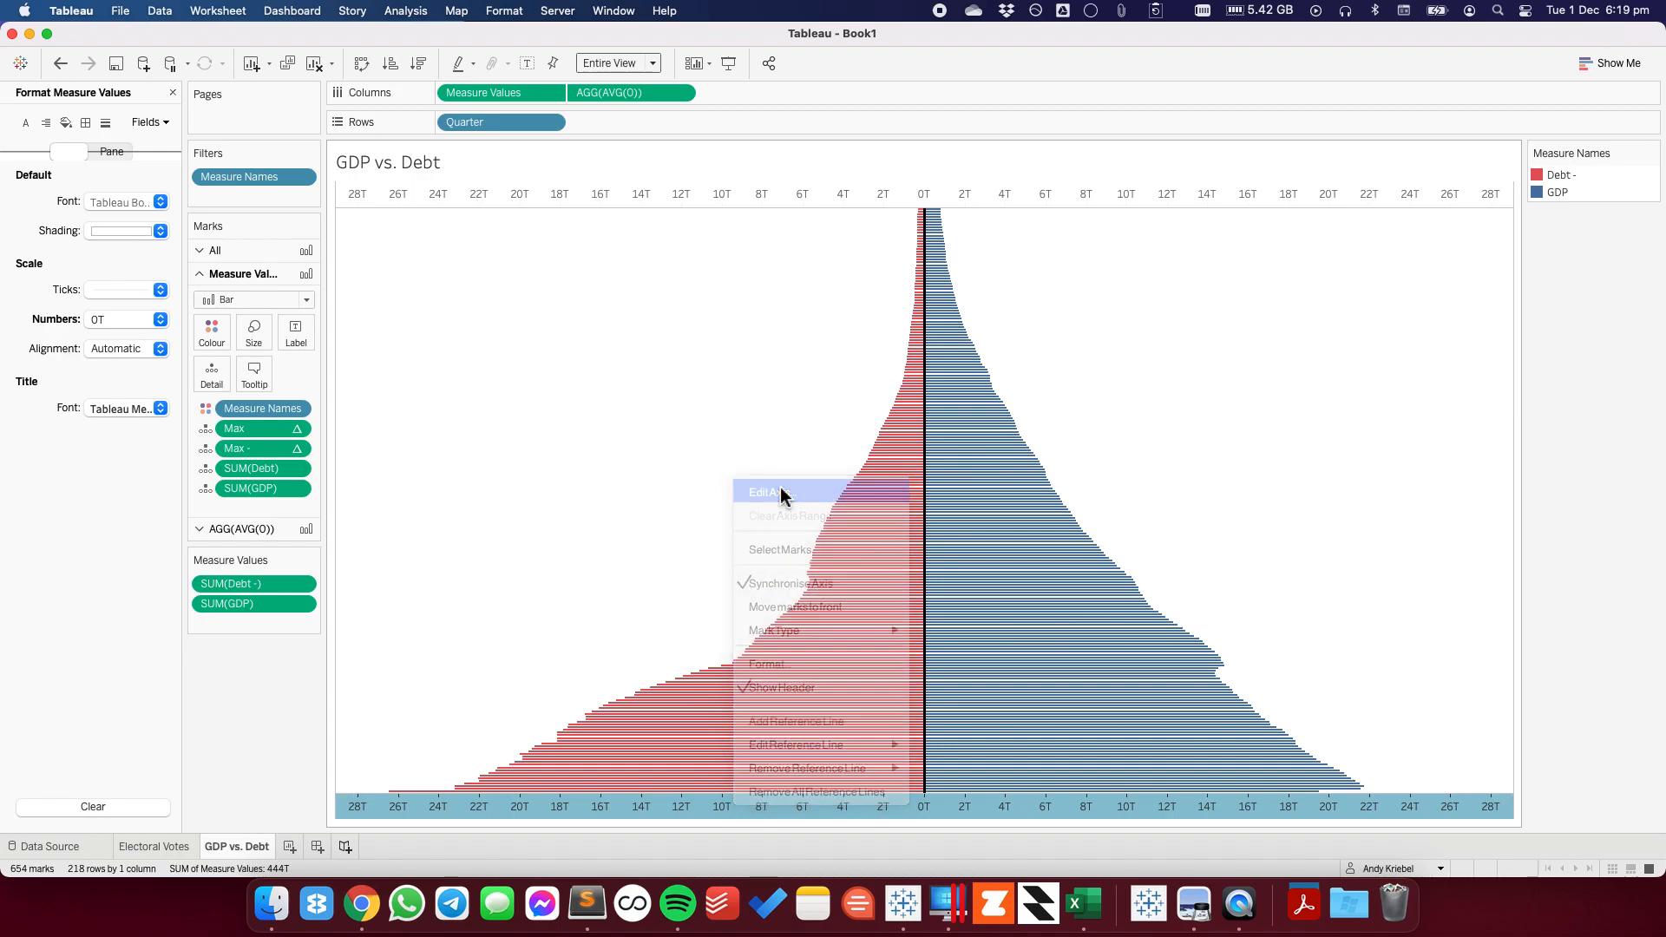
pyautogui.click(920, 236)
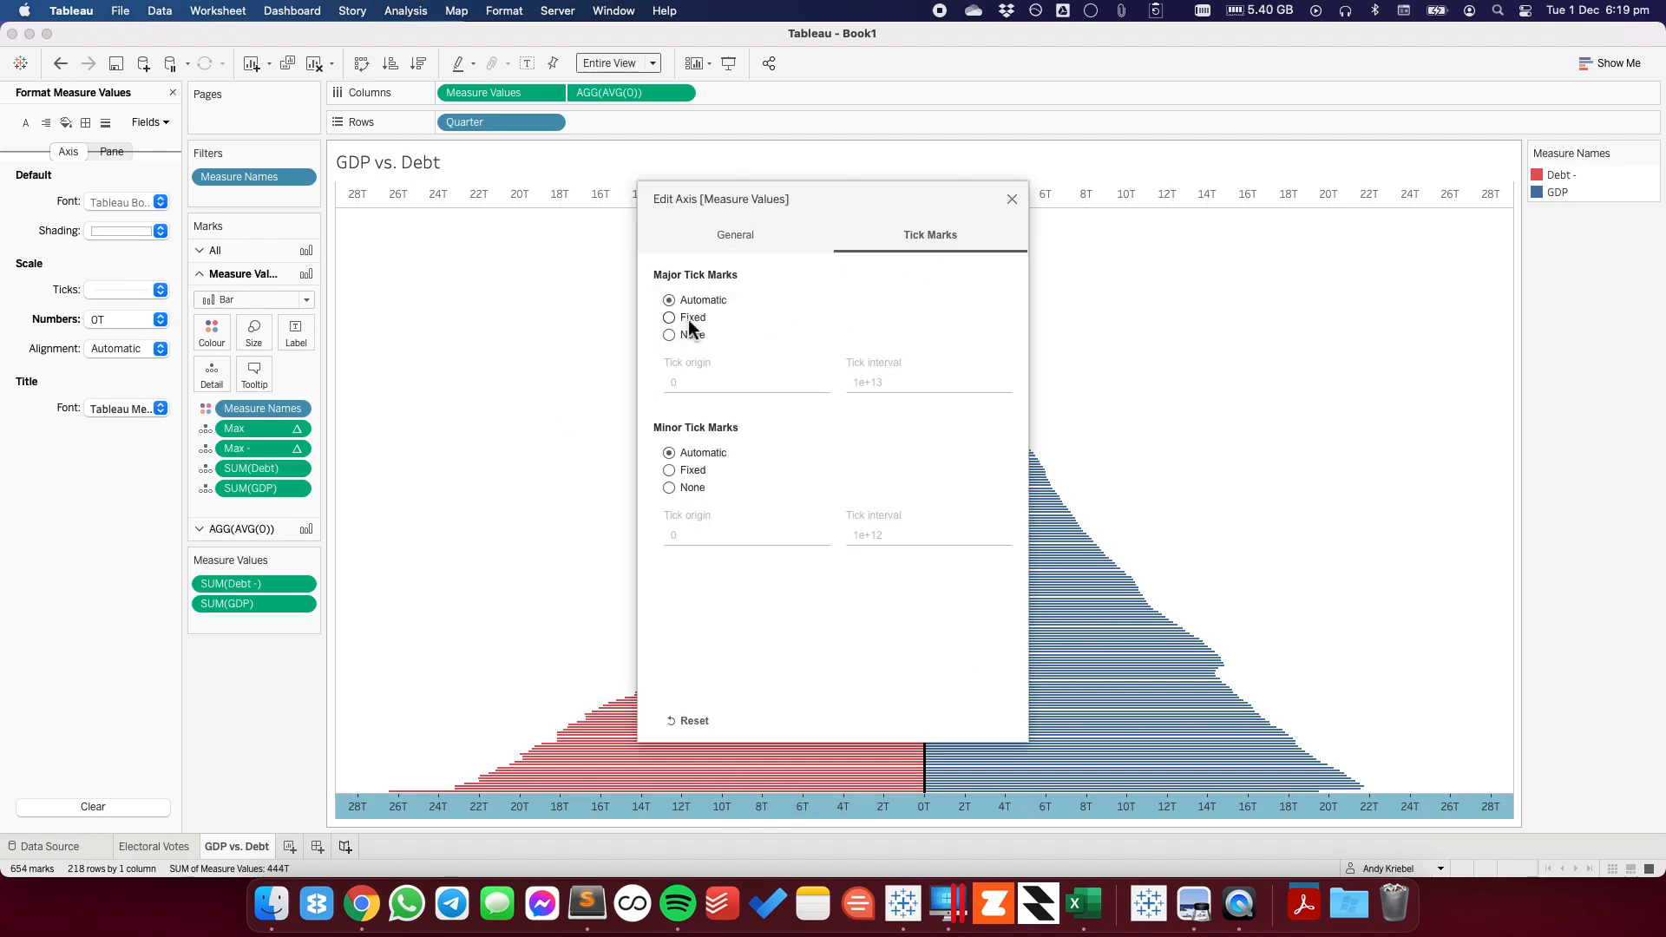
pyautogui.click(669, 335)
pyautogui.click(1012, 199)
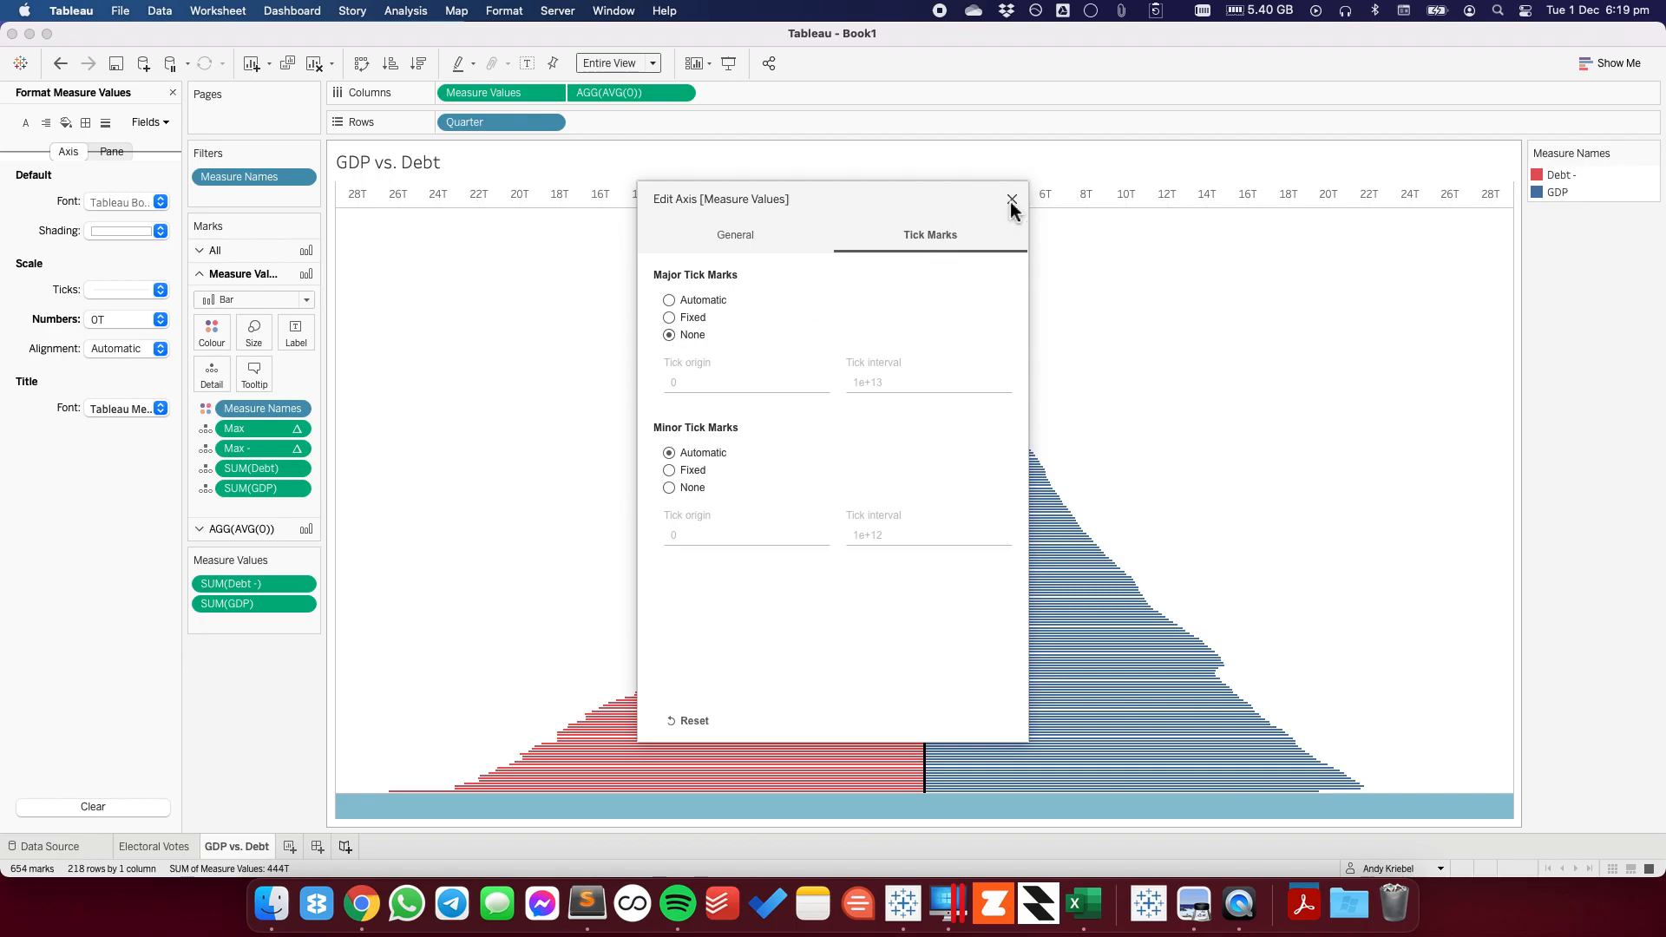
# - Remove the sheet's row divider and column divider borders by setting their pane and header lines to None
pyautogui.click(584, 371)
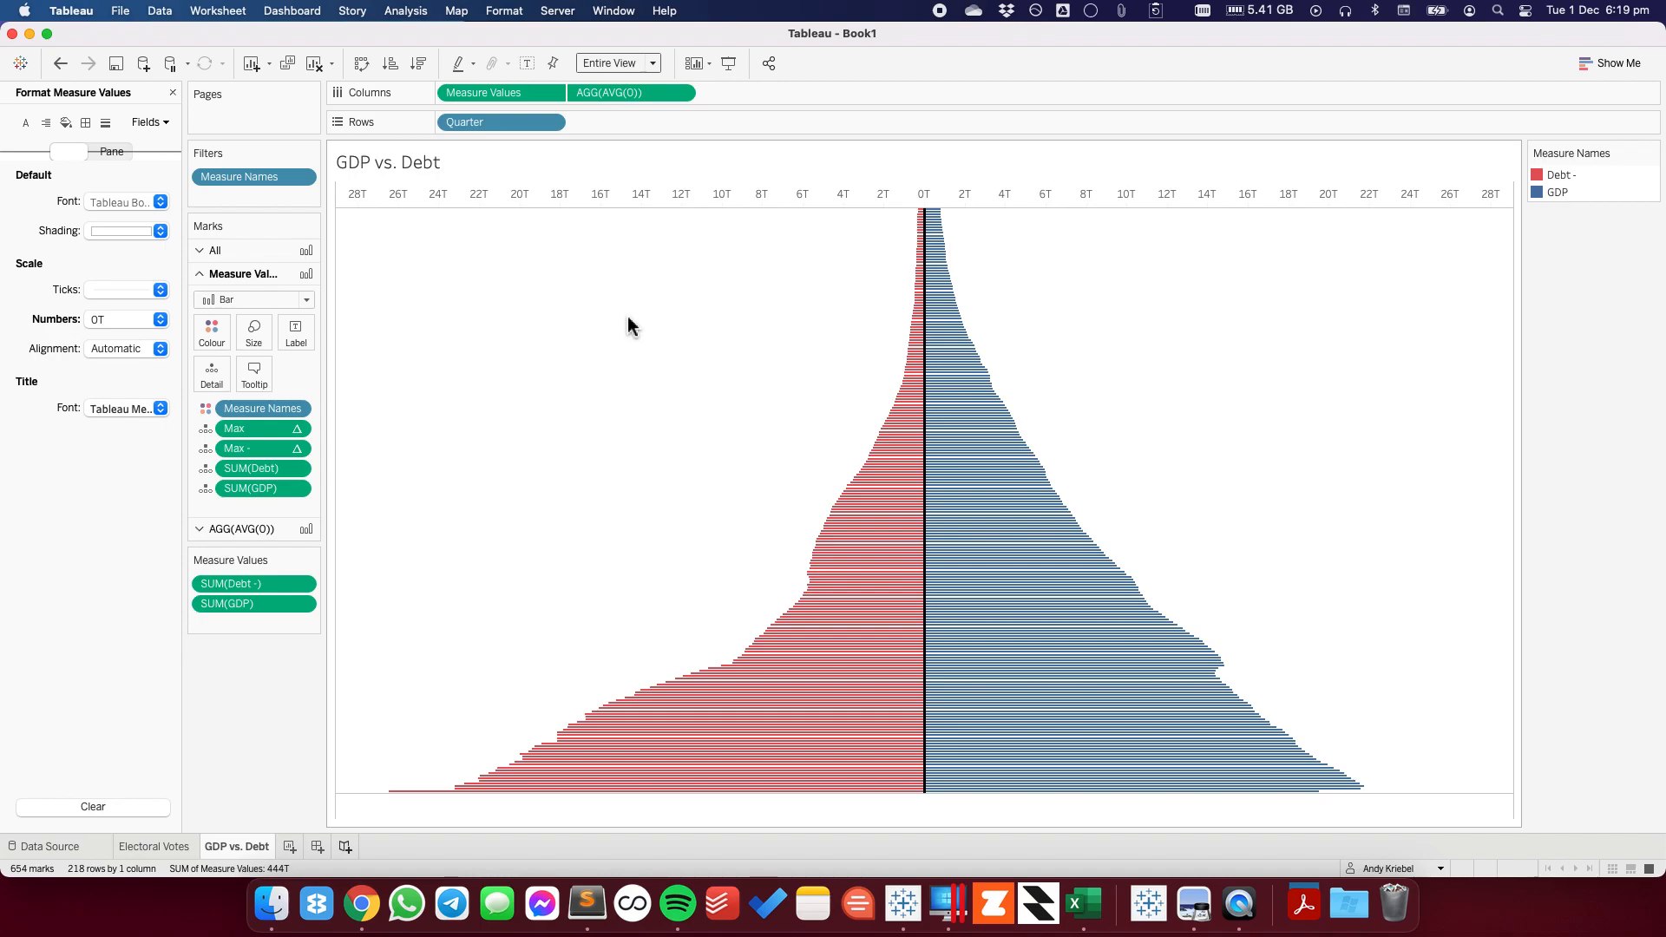
pyautogui.click(105, 123)
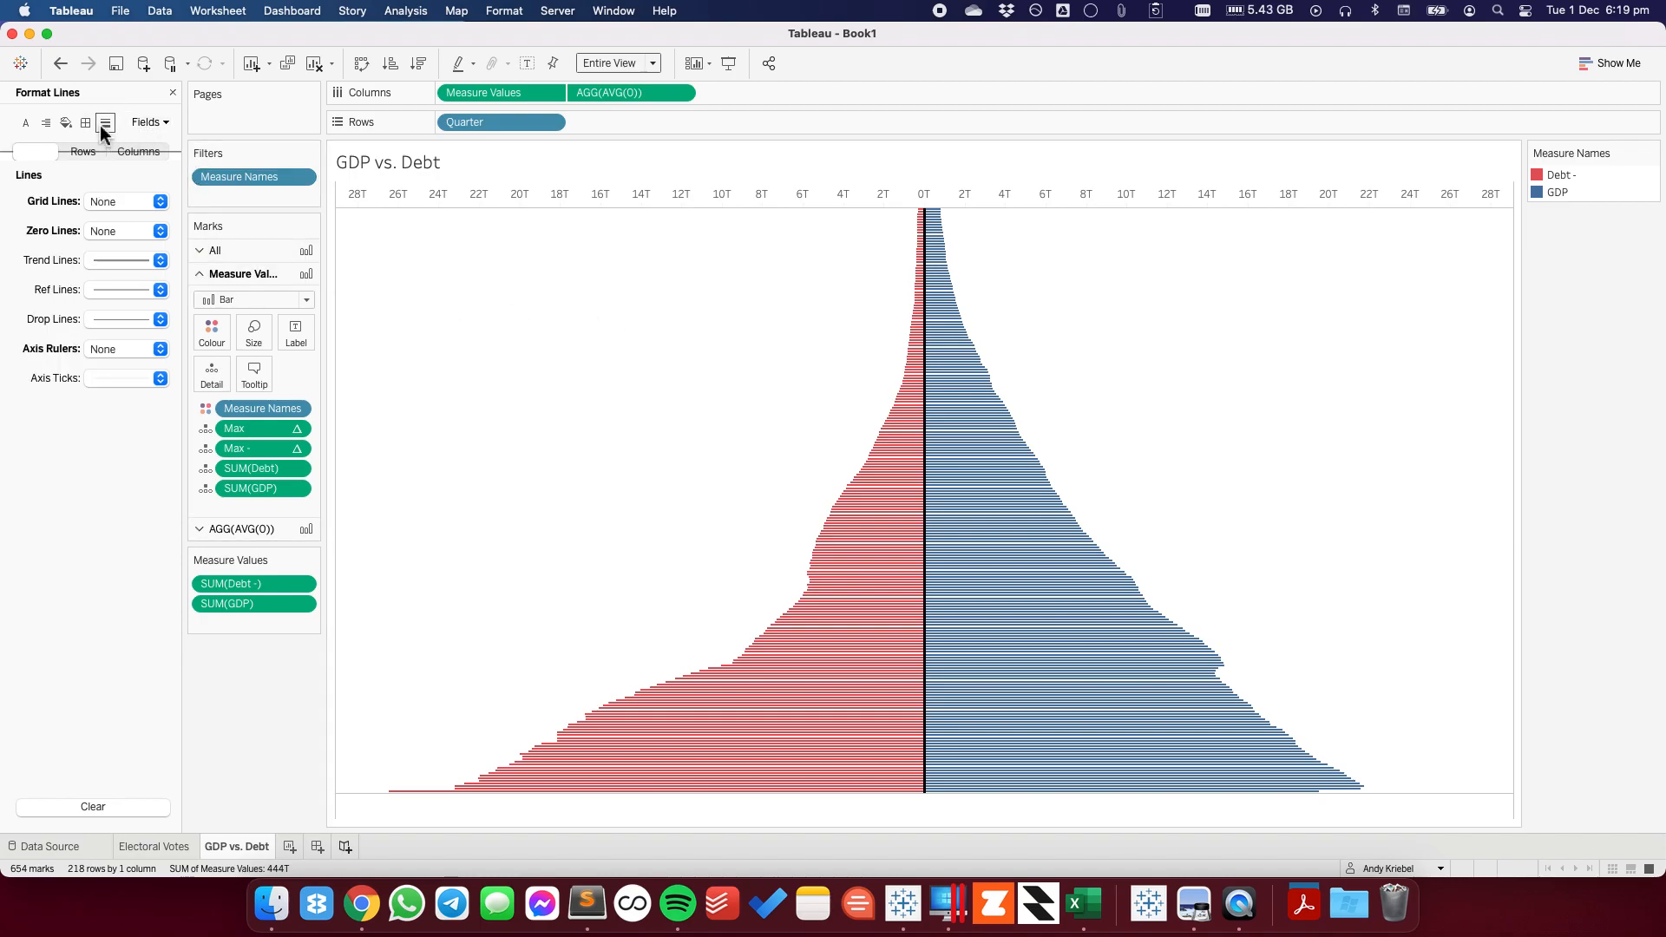
pyautogui.click(84, 123)
pyautogui.click(122, 496)
pyautogui.click(123, 522)
pyautogui.click(160, 407)
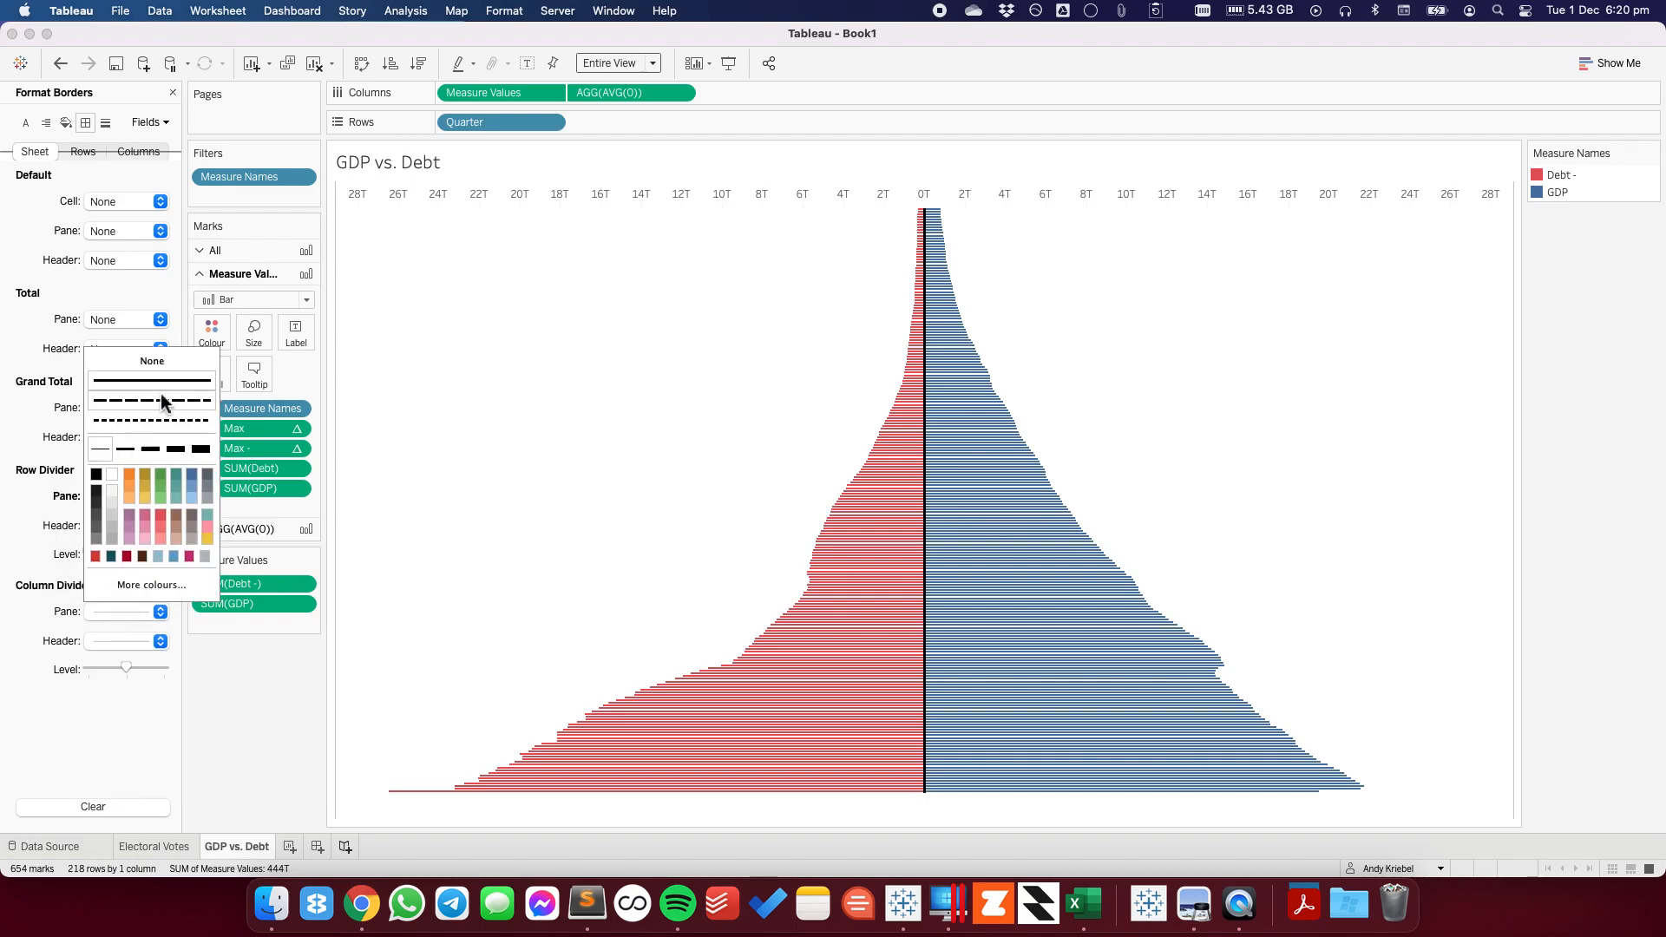
pyautogui.click(159, 358)
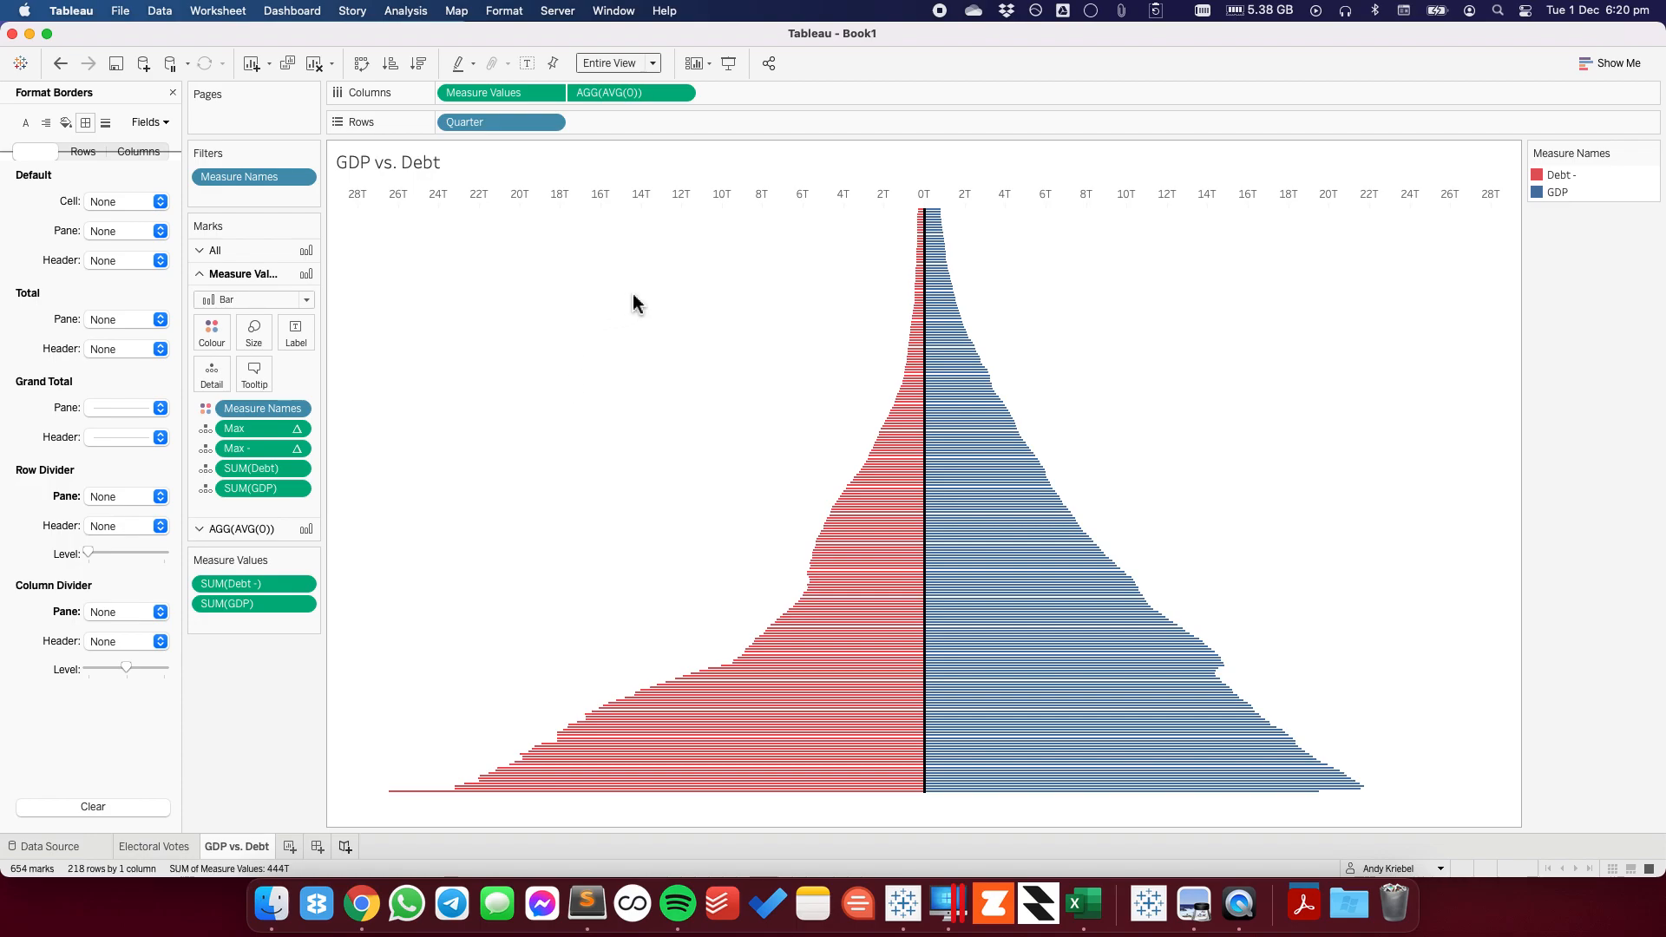
# - Set the AVG(0) axis's major tick marks to fixed, with a tick interval of 5 trillion (5t)
pyautogui.rightClick(631, 196)
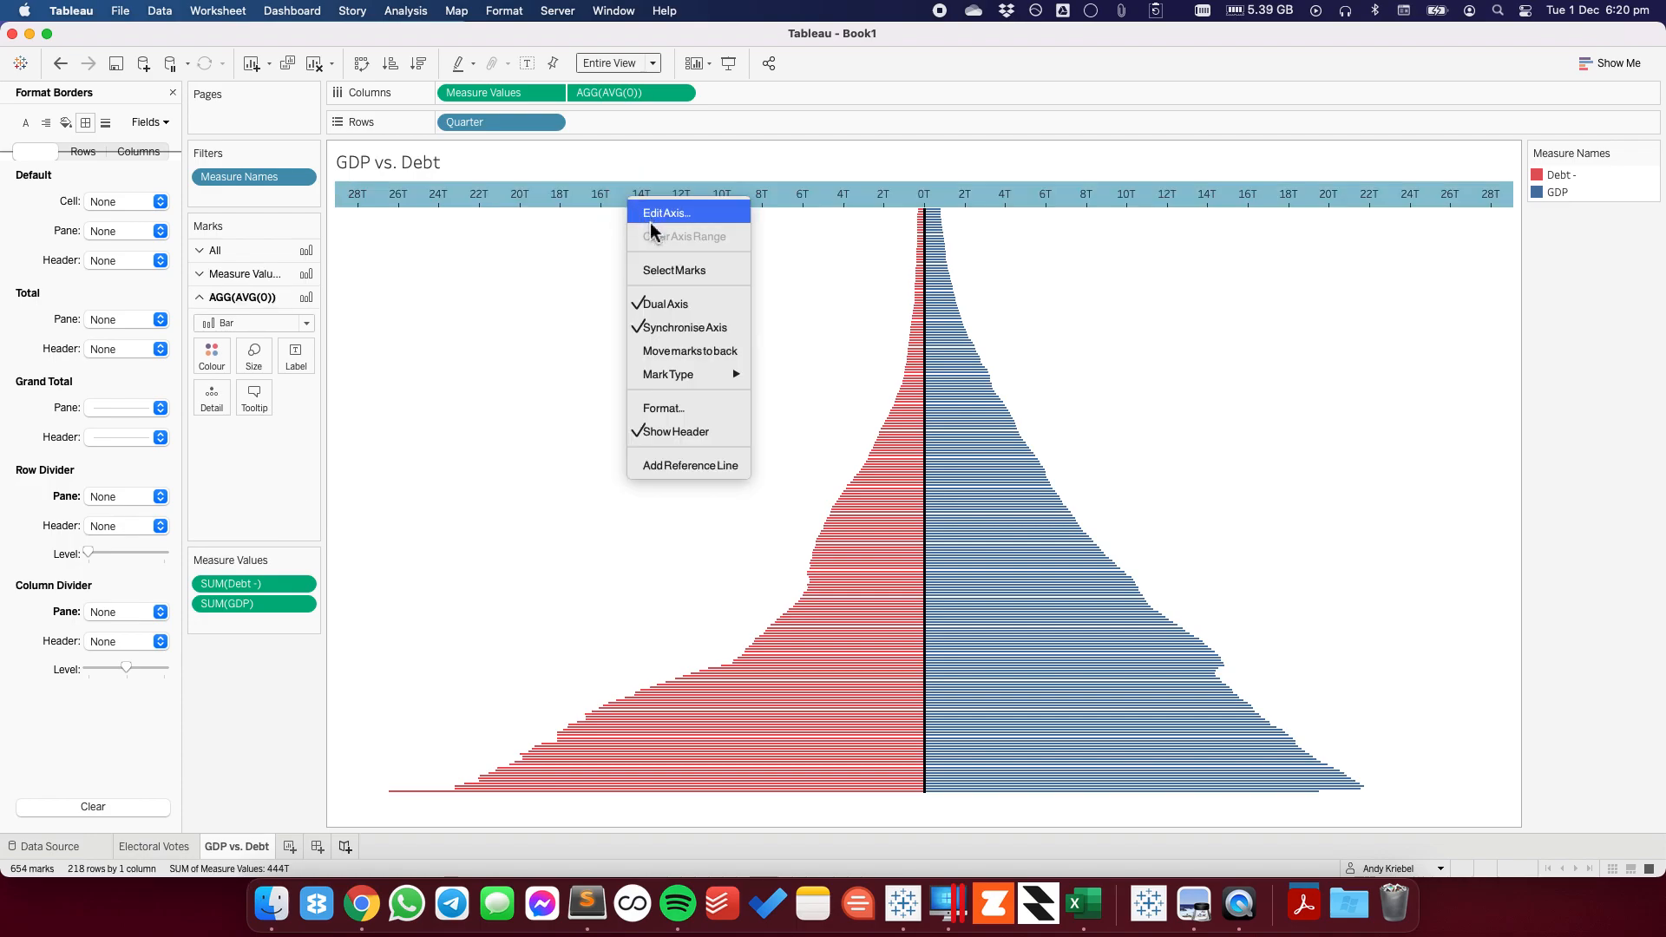
pyautogui.click(666, 214)
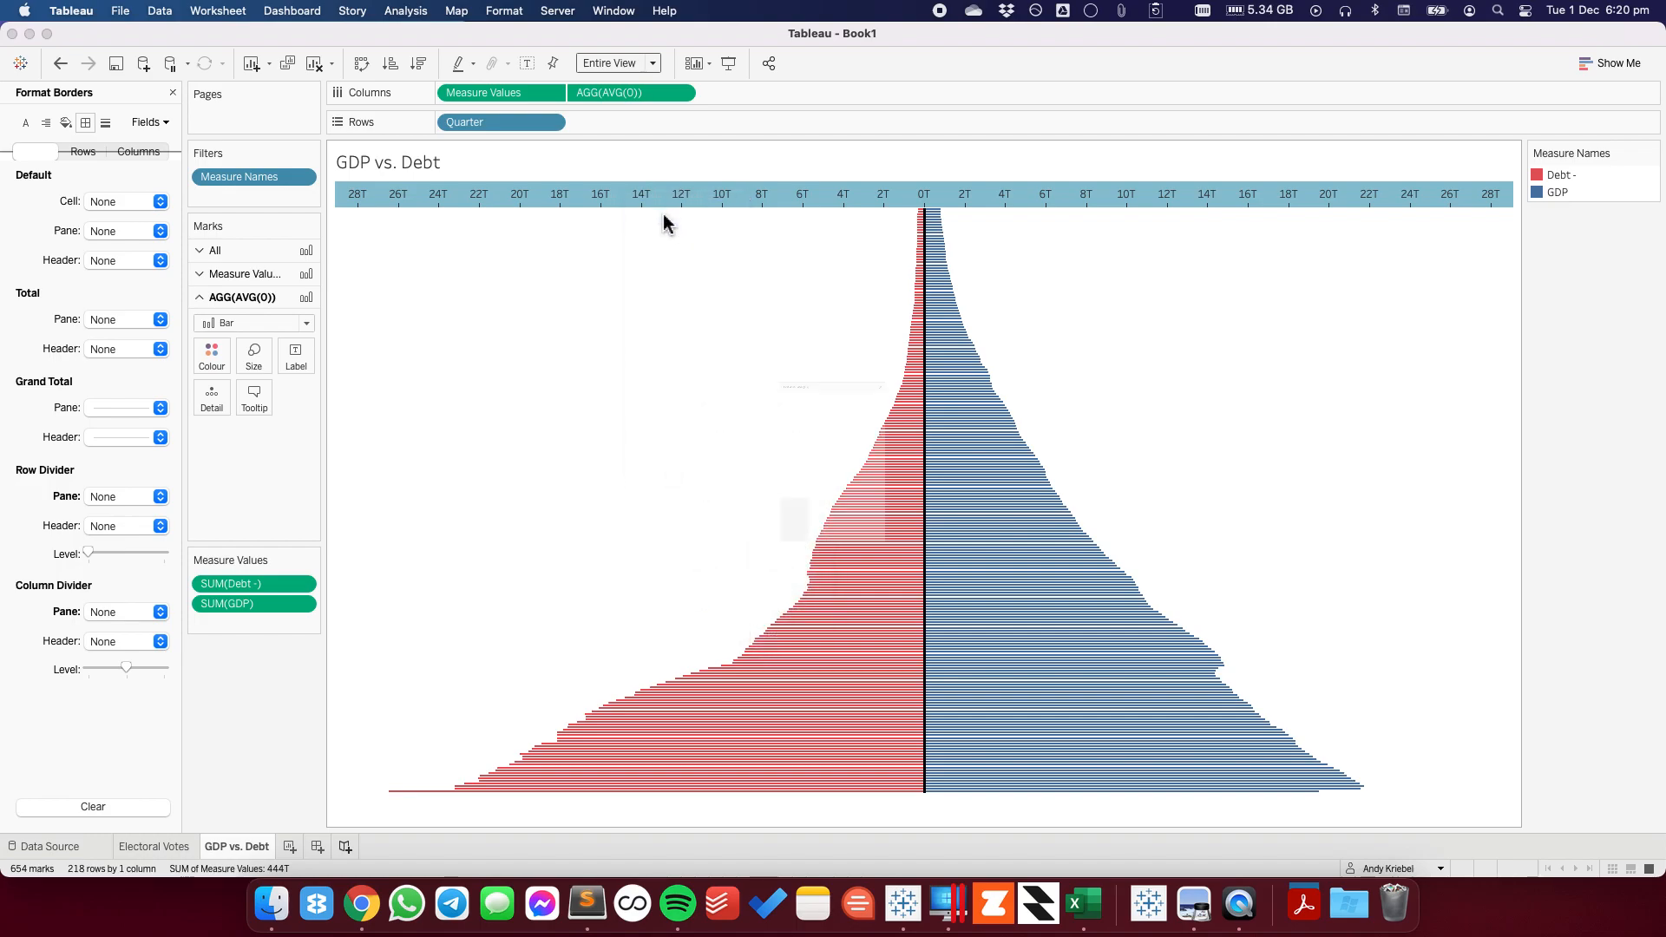
pyautogui.click(902, 222)
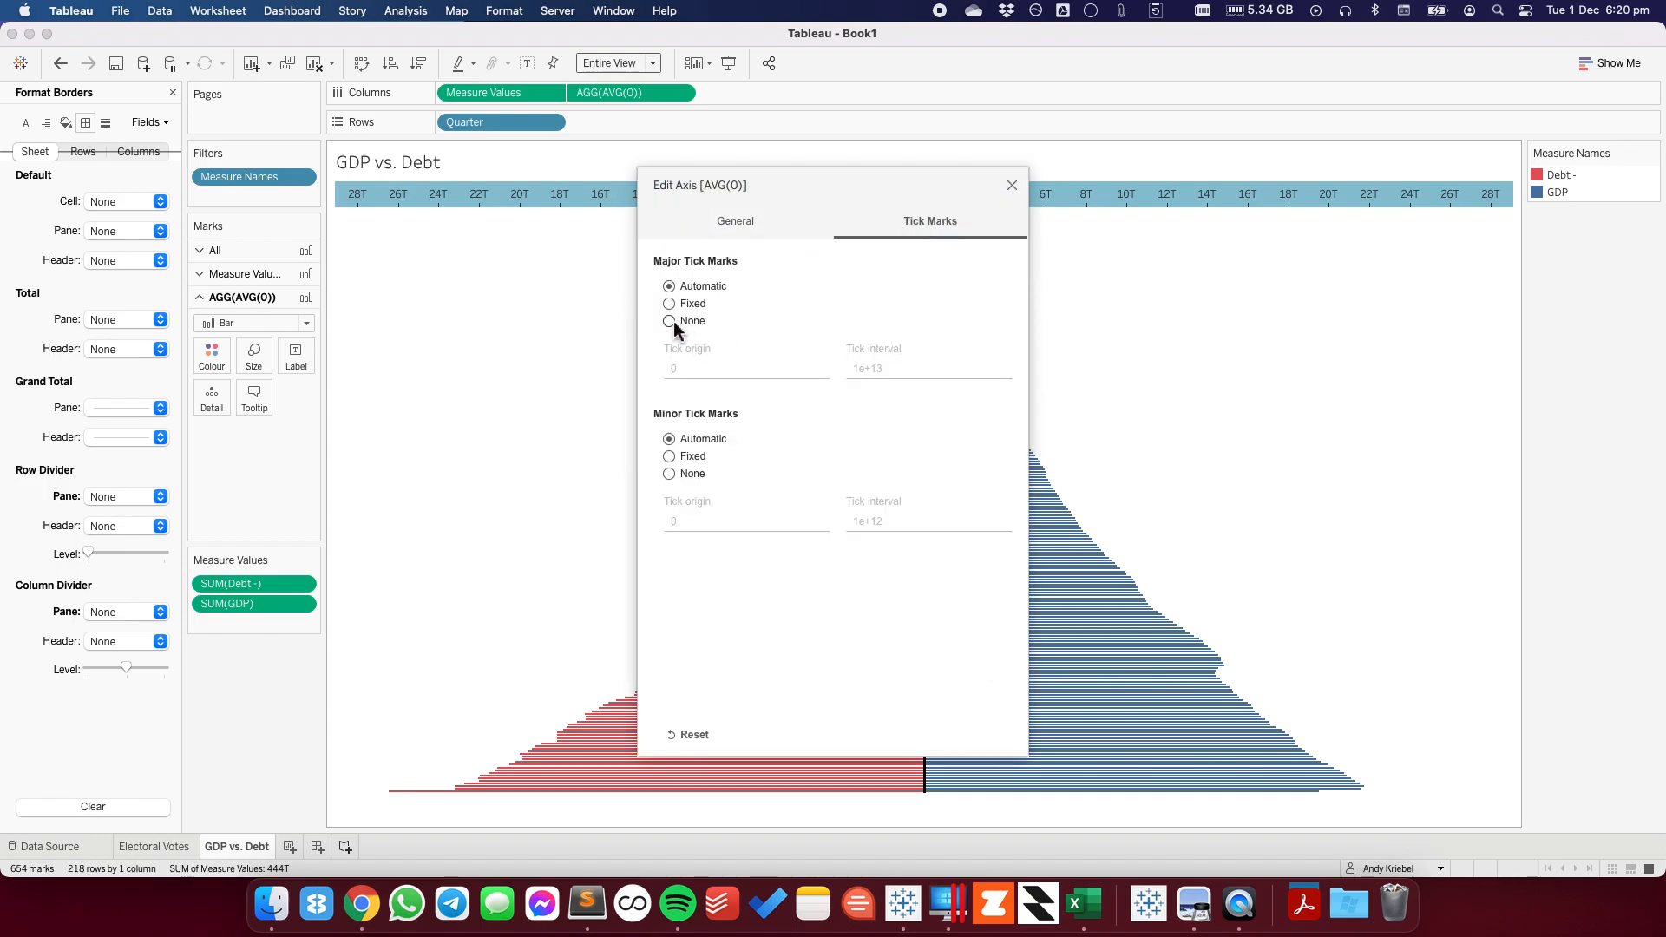
pyautogui.click(668, 303)
pyautogui.click(718, 375)
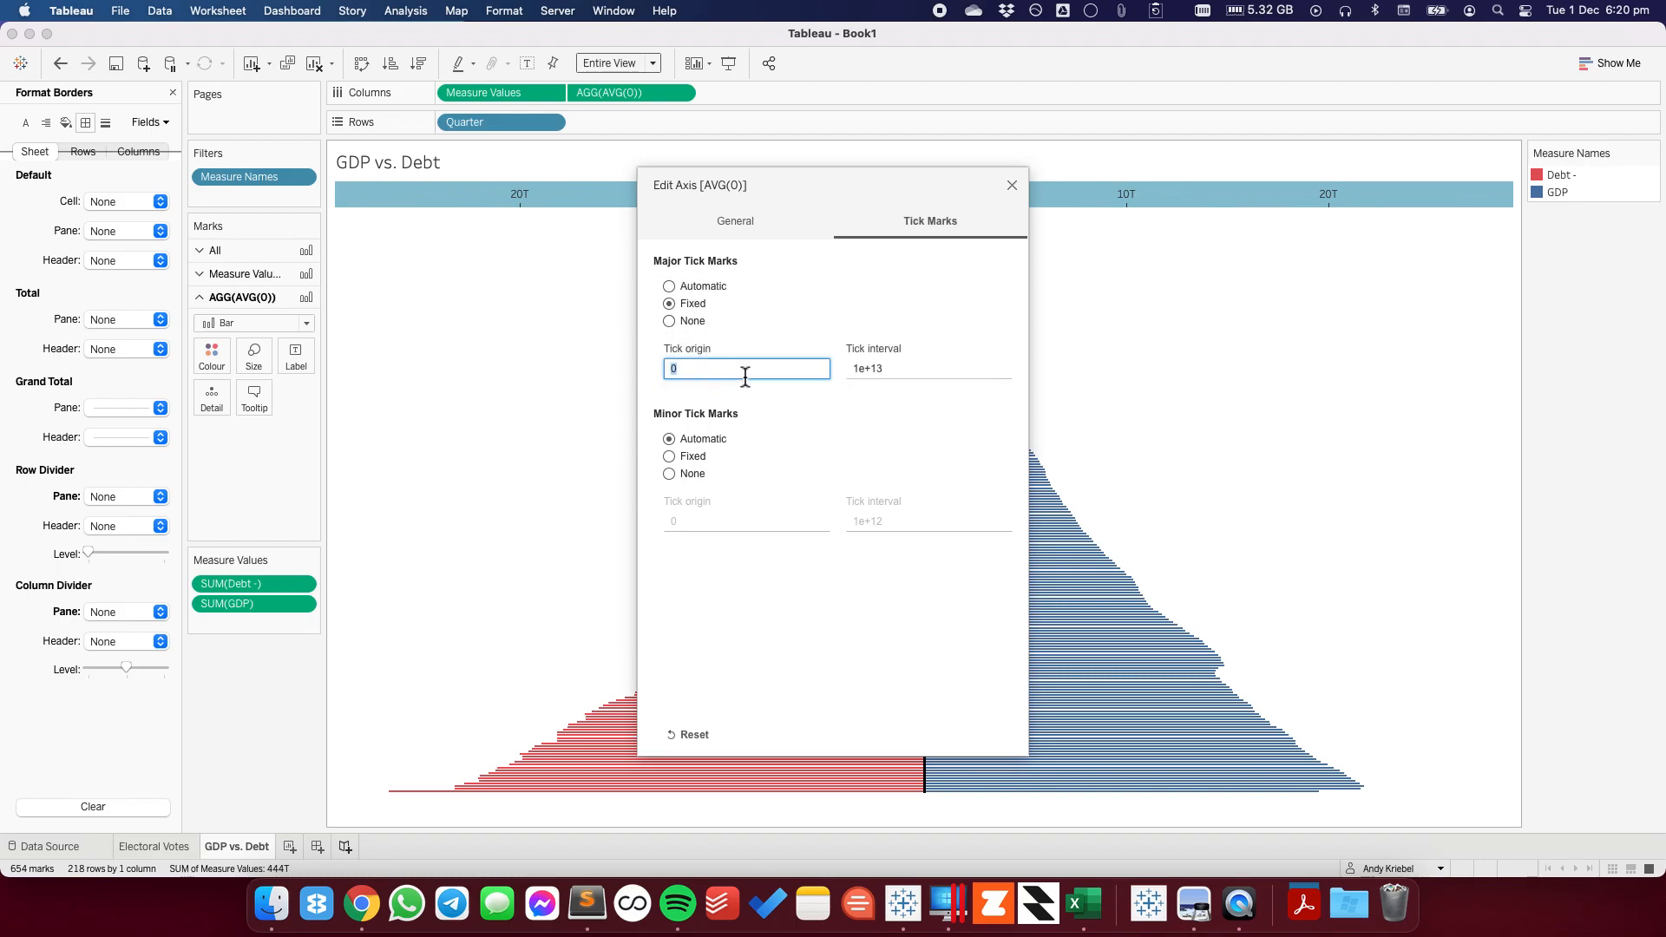
pyautogui.press('Tab')
pyautogui.write('5t')
pyautogui.press('Return')
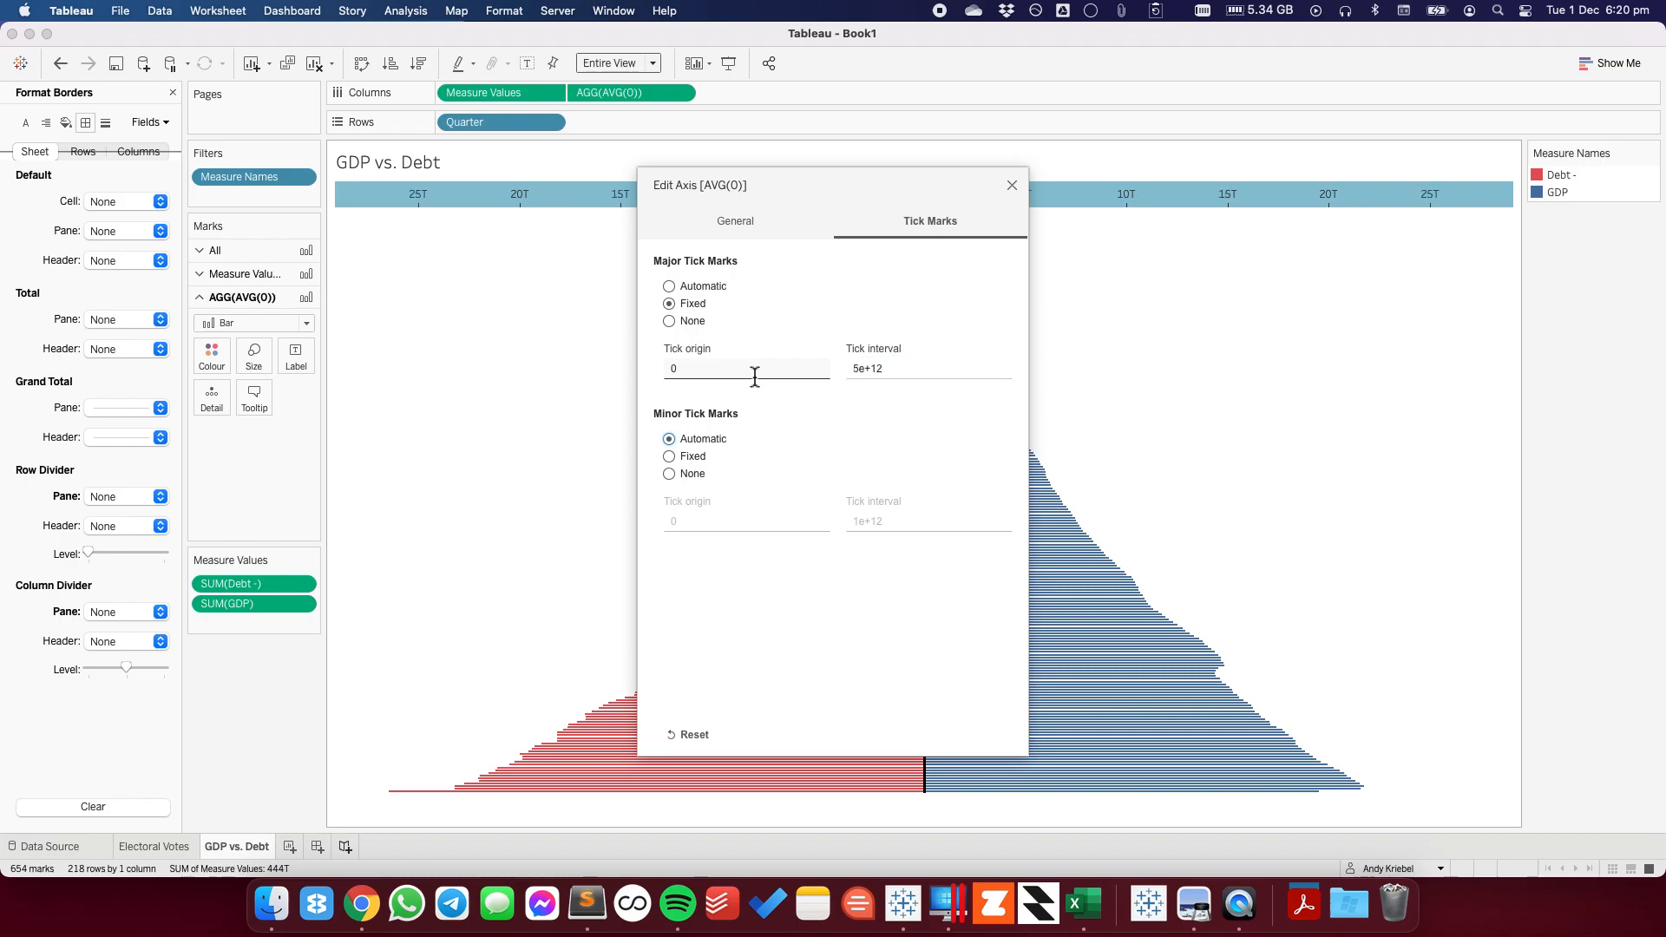
pyautogui.click(1011, 185)
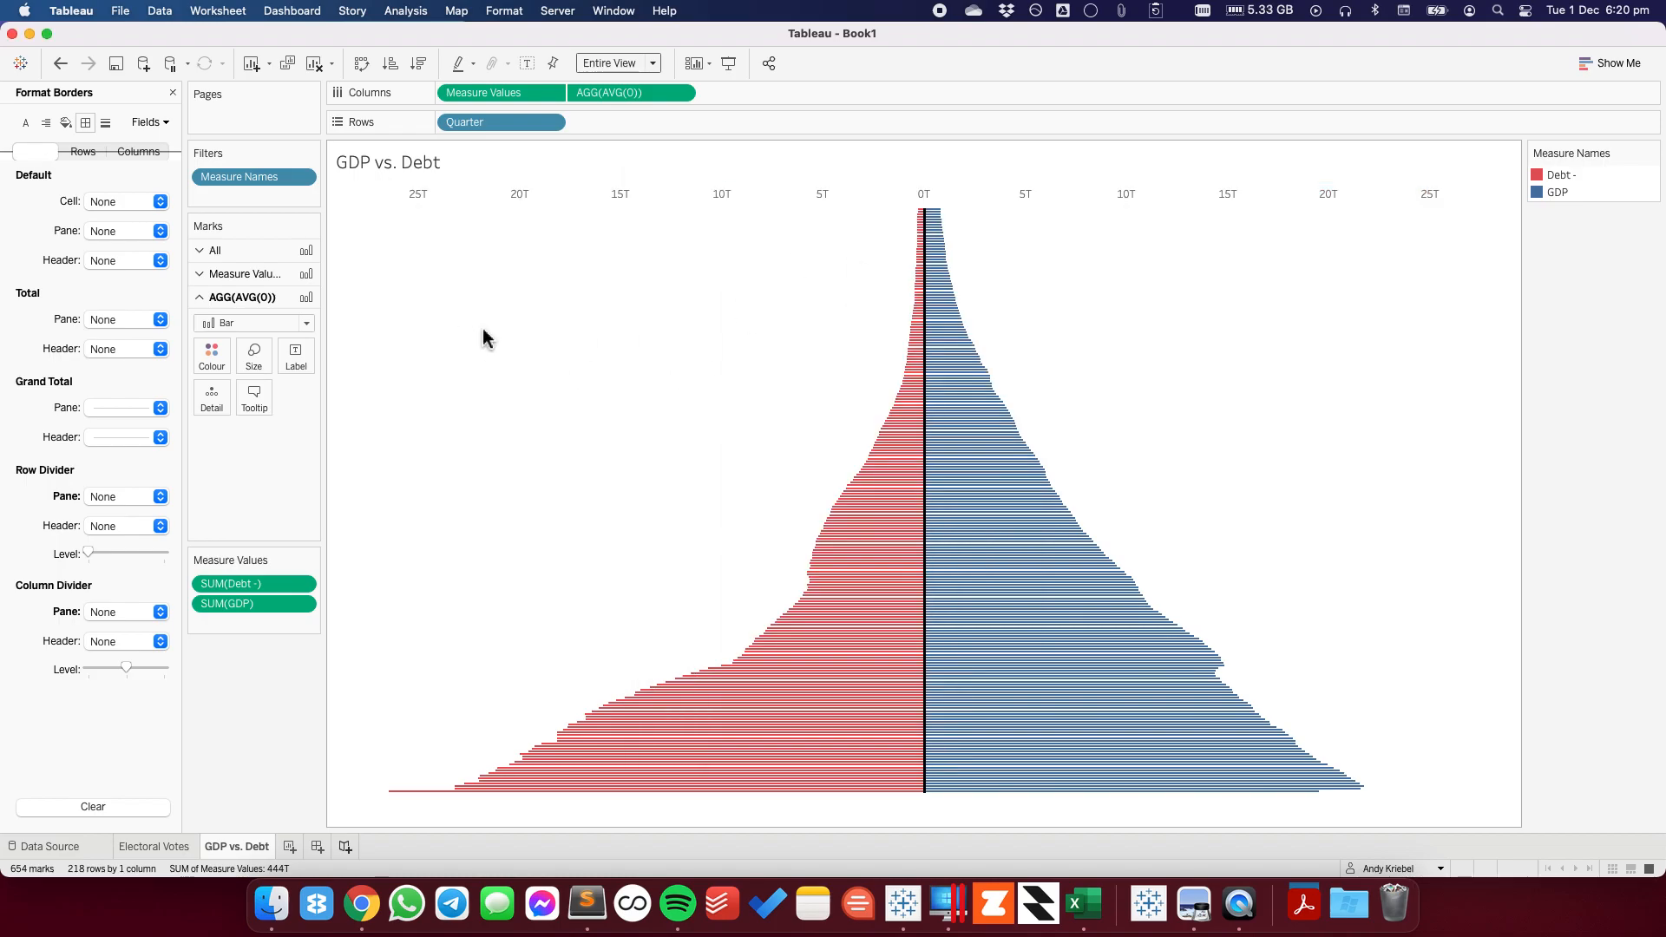
# - Add thin solid grid lines to the columns of the GDP vs. Debt chart
pyautogui.click(105, 123)
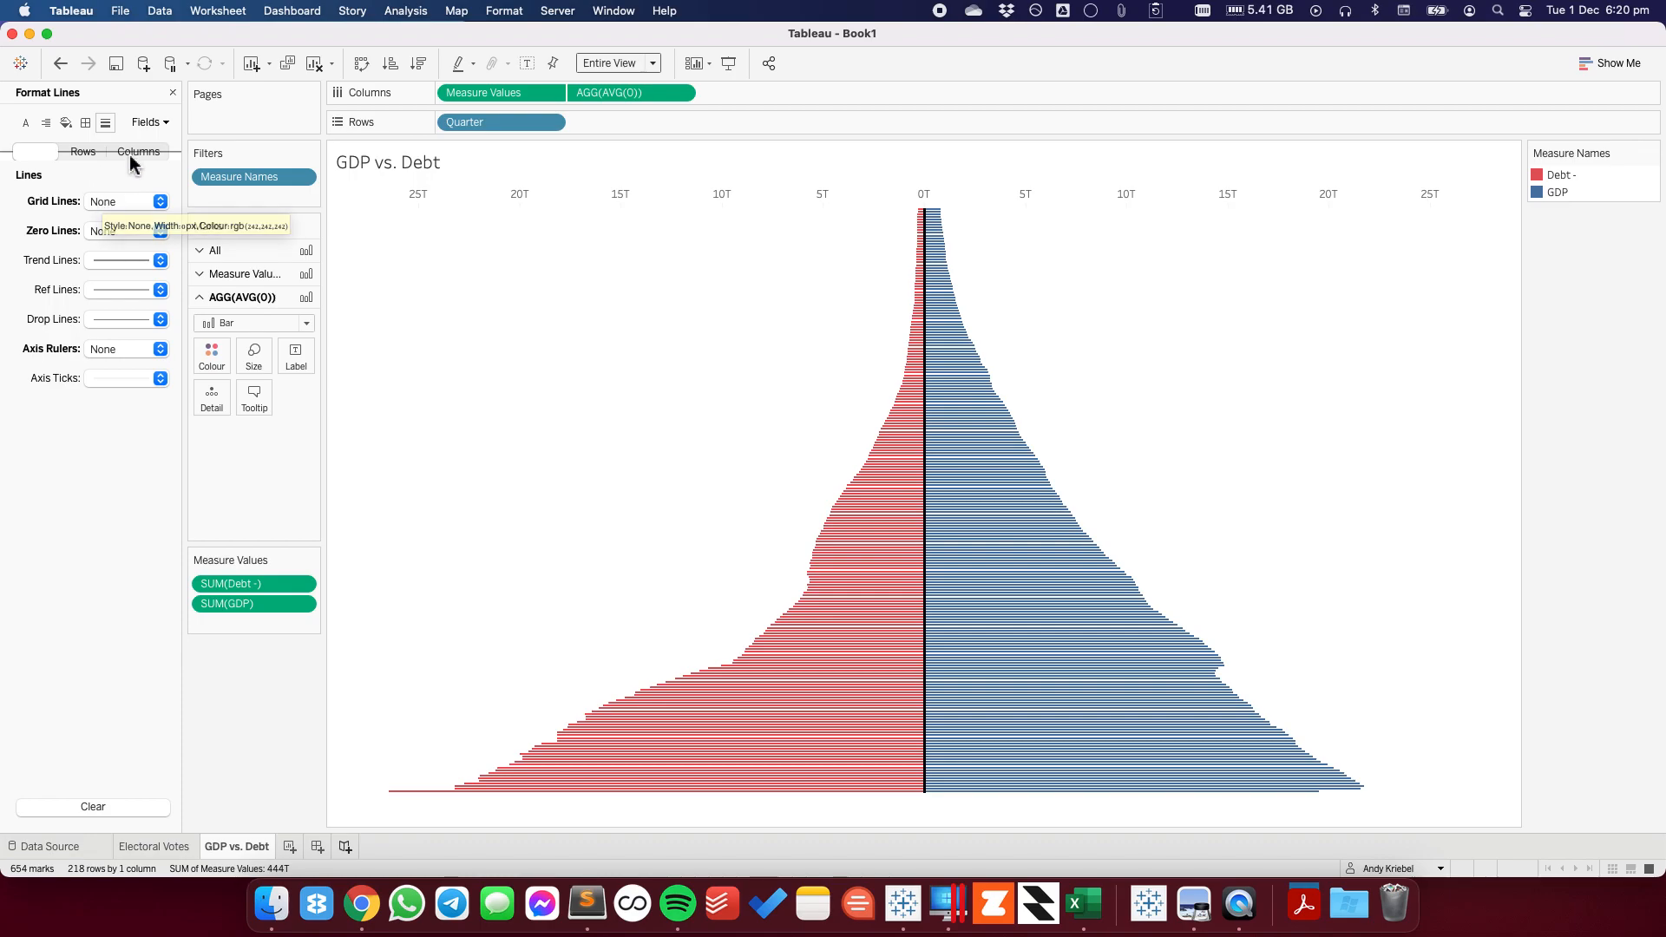
pyautogui.click(132, 155)
pyautogui.click(123, 202)
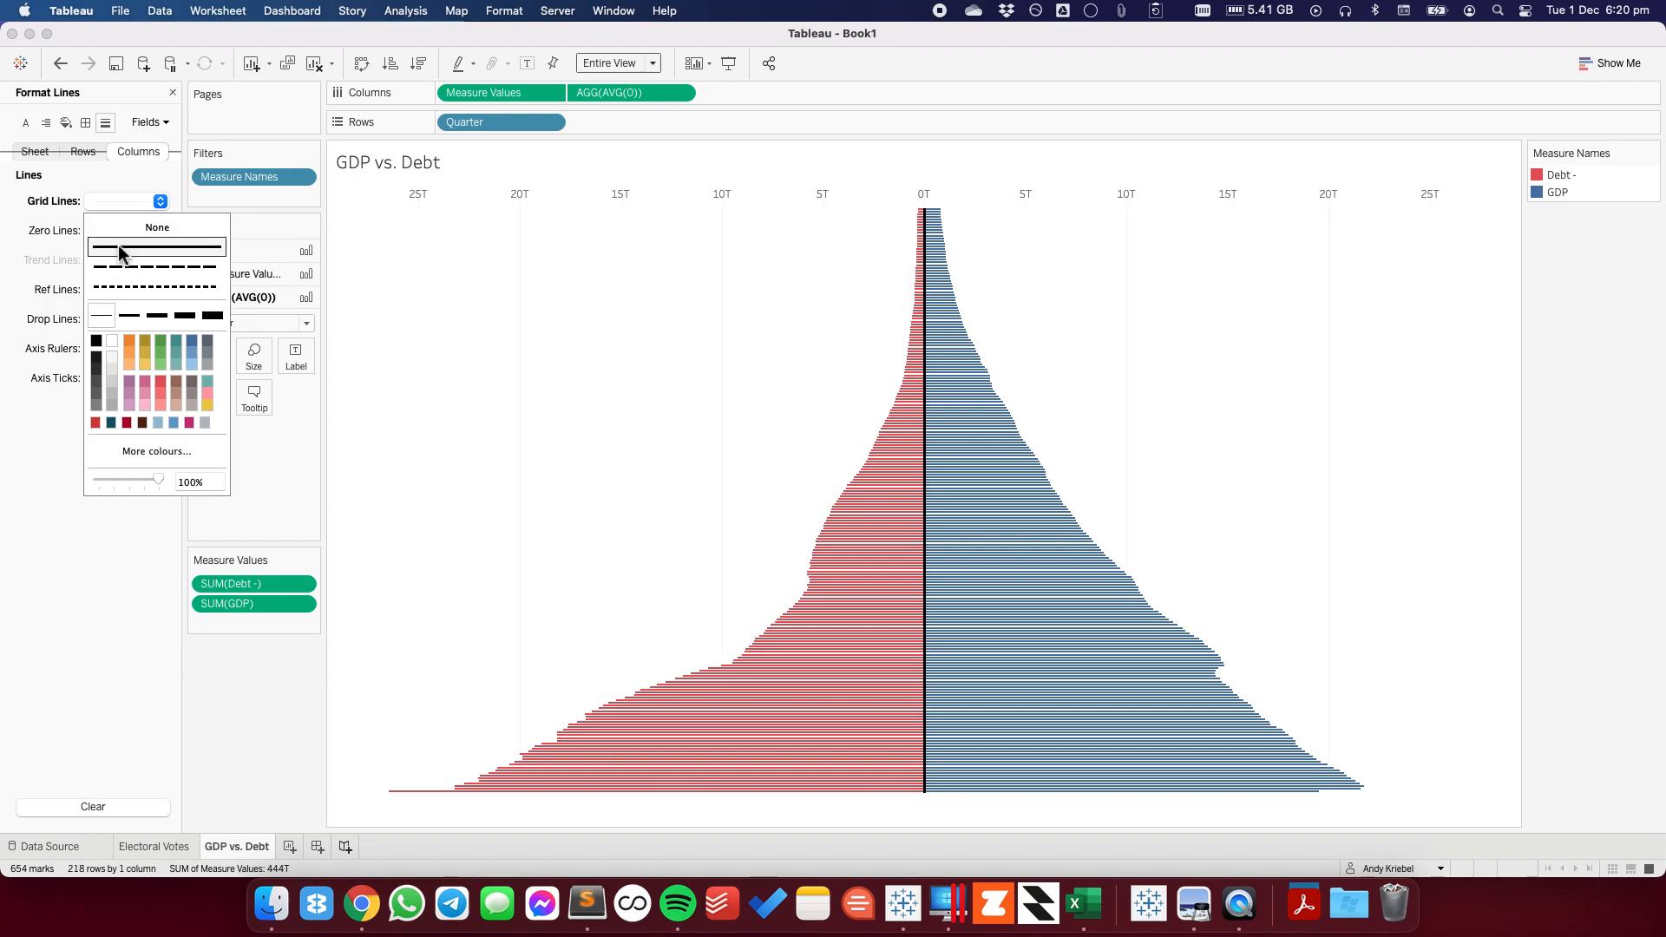
pyautogui.click(465, 317)
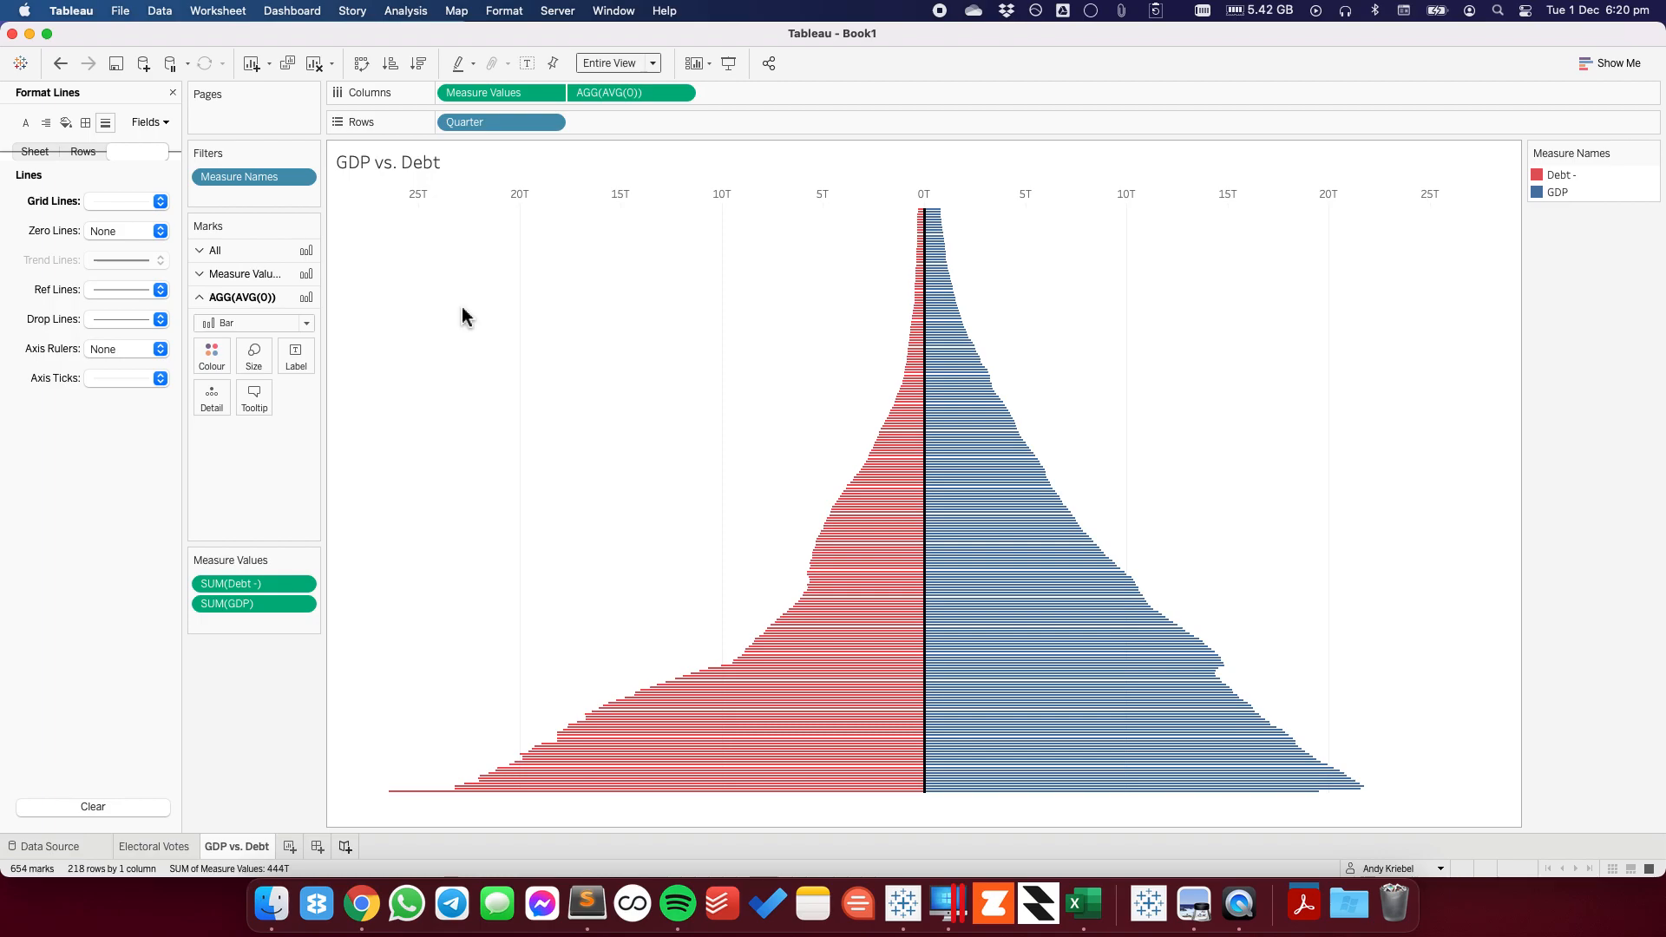
# - Review the finished chart on the Electoral Votes sheet and return to the GDP vs. Debt sheet
pyautogui.click(184, 847)
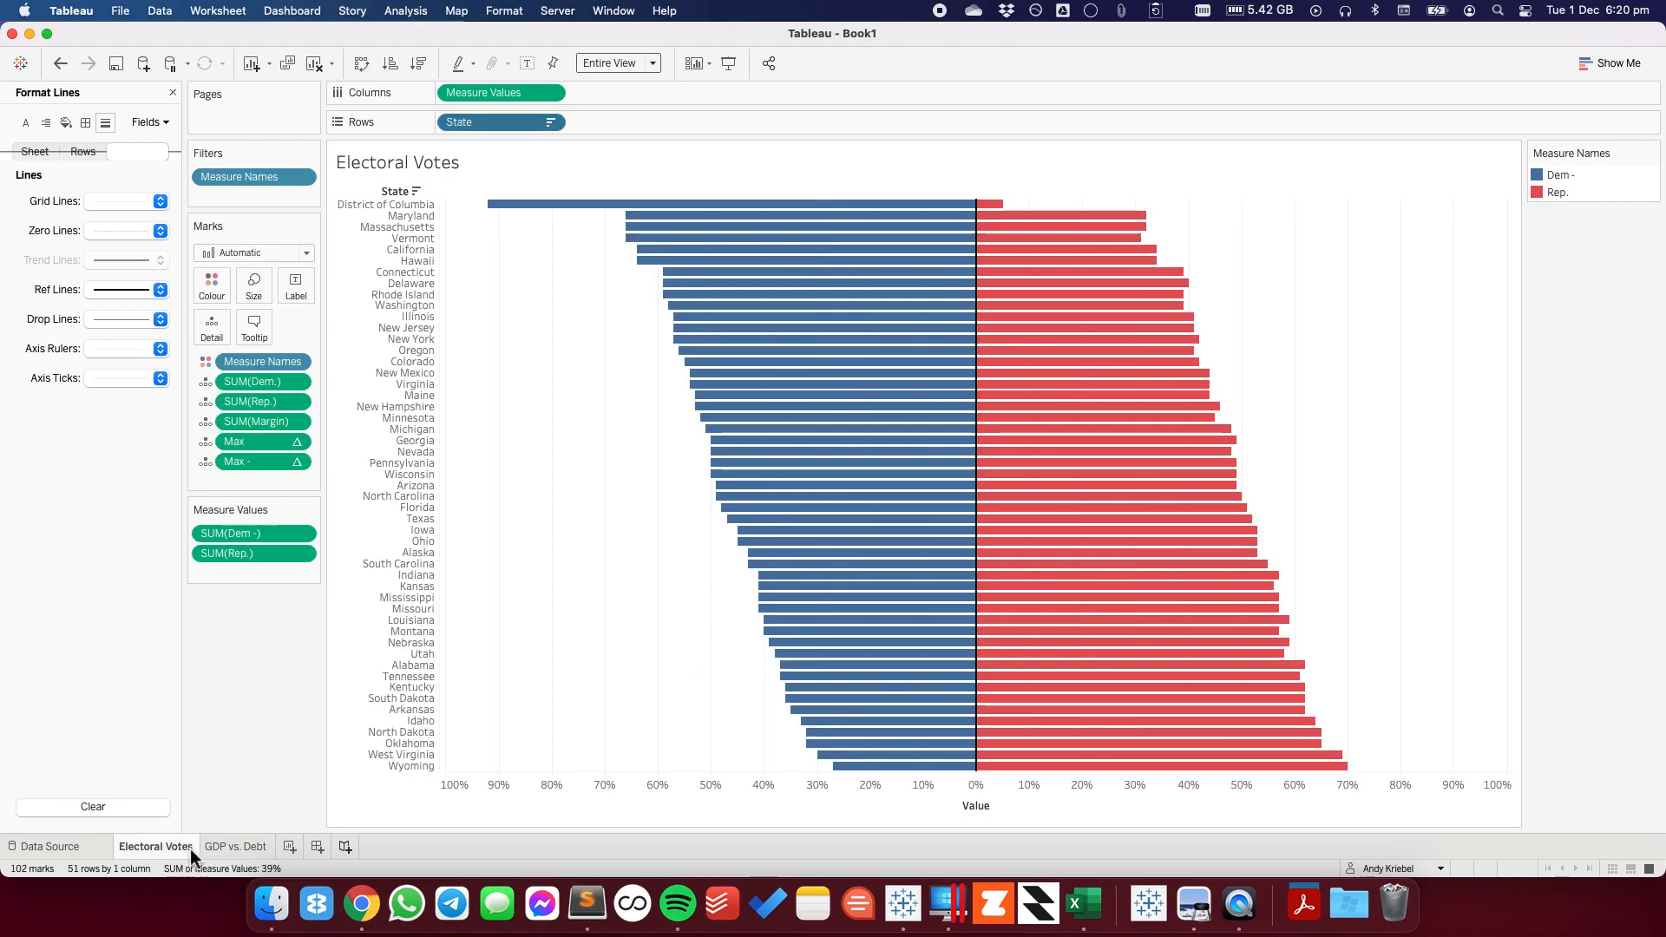
pyautogui.click(236, 846)
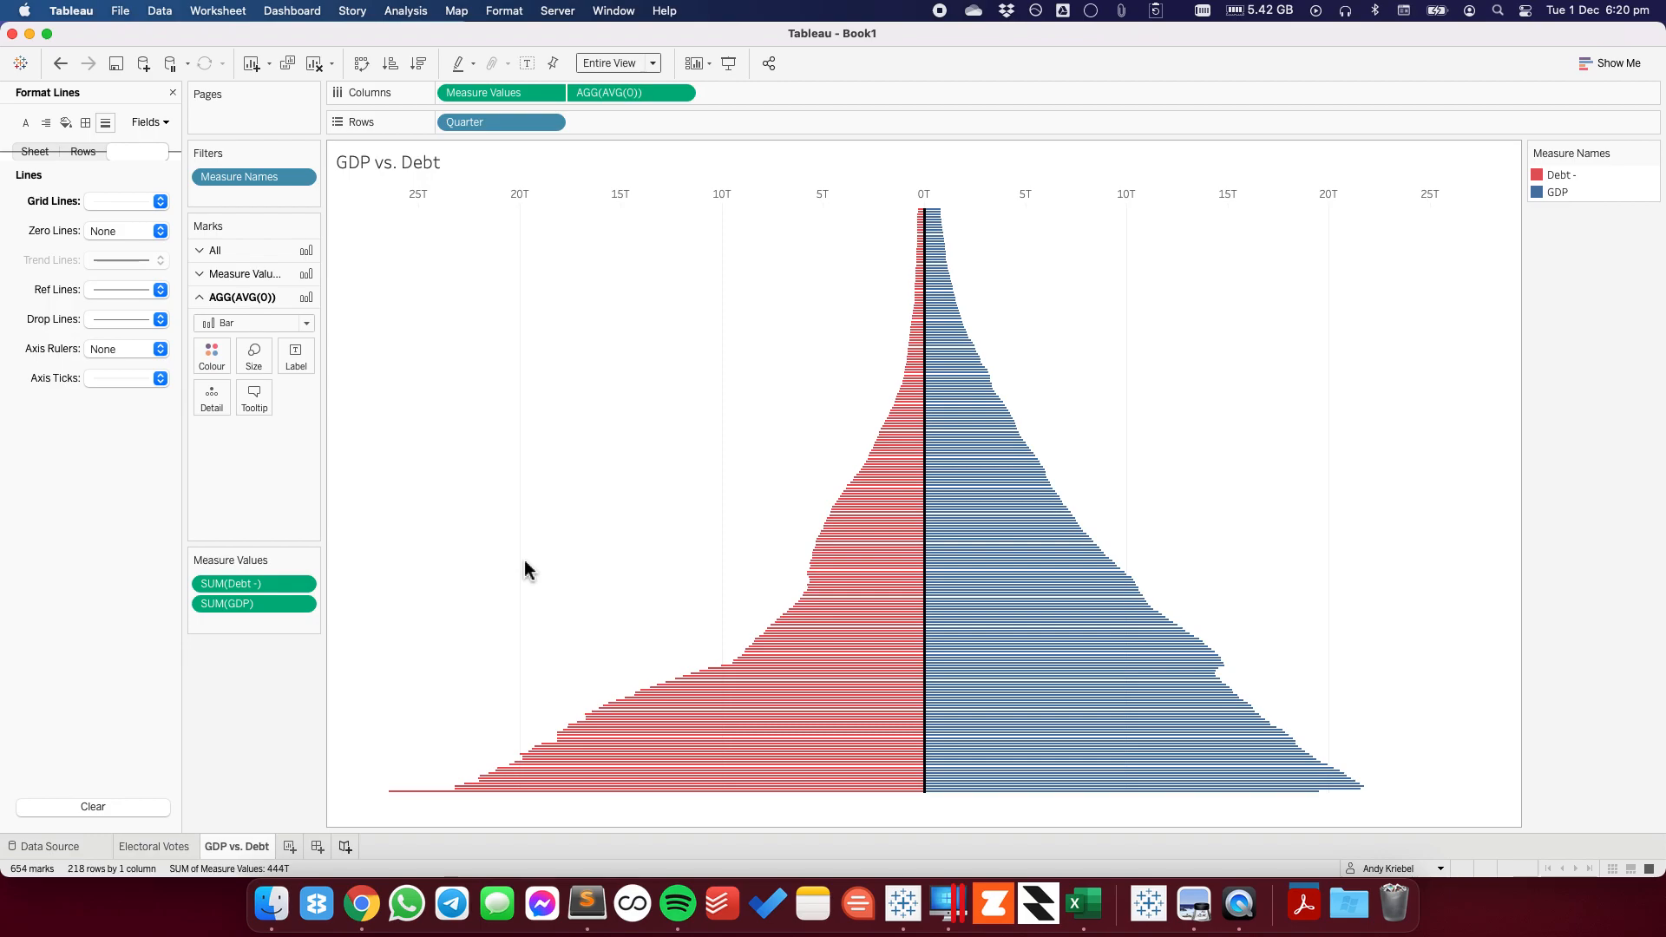